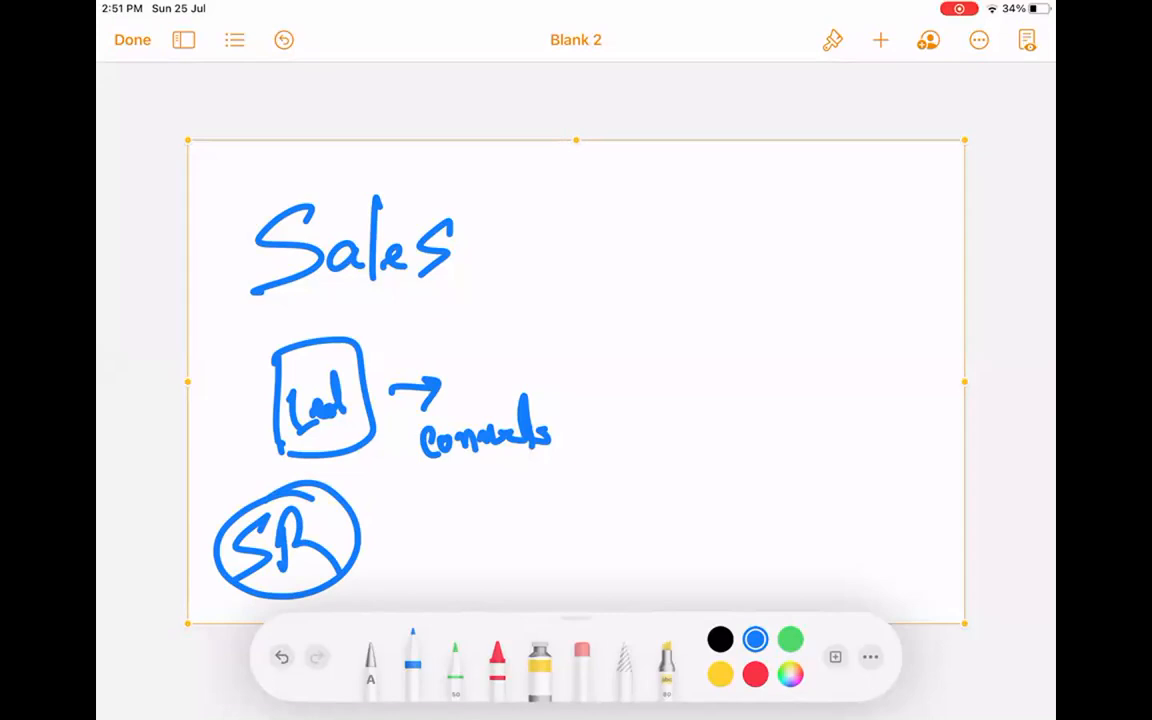
Erase the boxed 'Lead' and its arrow from the Sales sketch.
scroll(676, 380, up, 3)
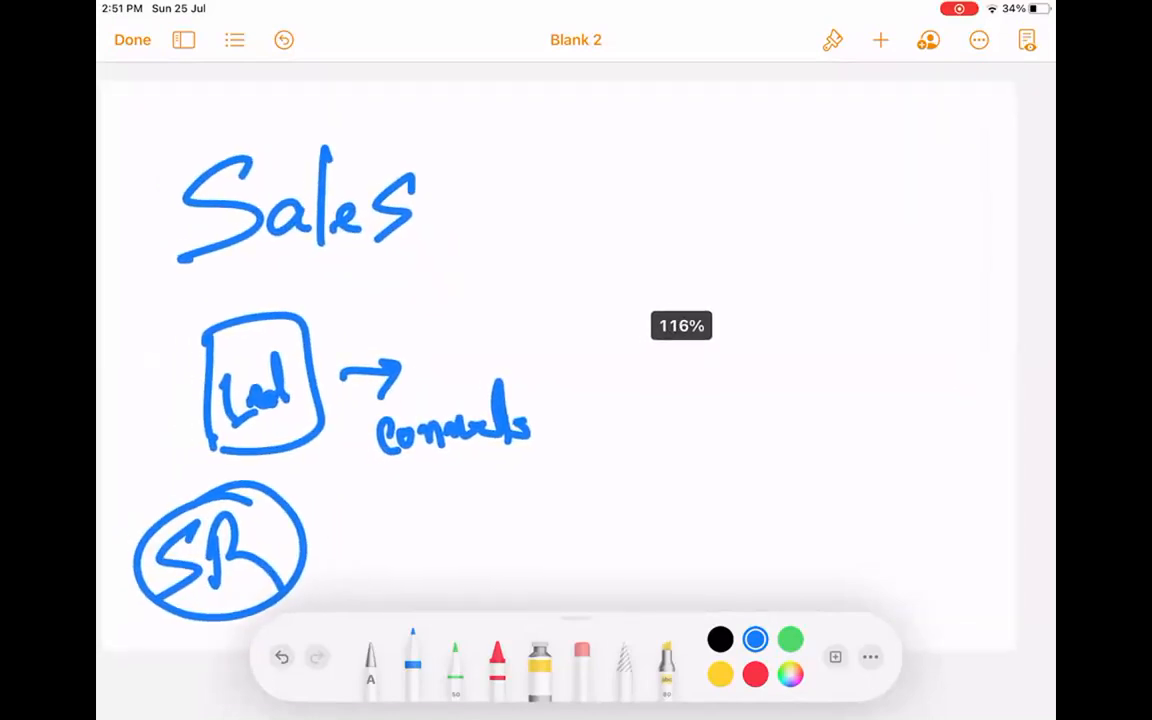
scroll(680, 380, down, 1)
scroll(689, 380, down, 1)
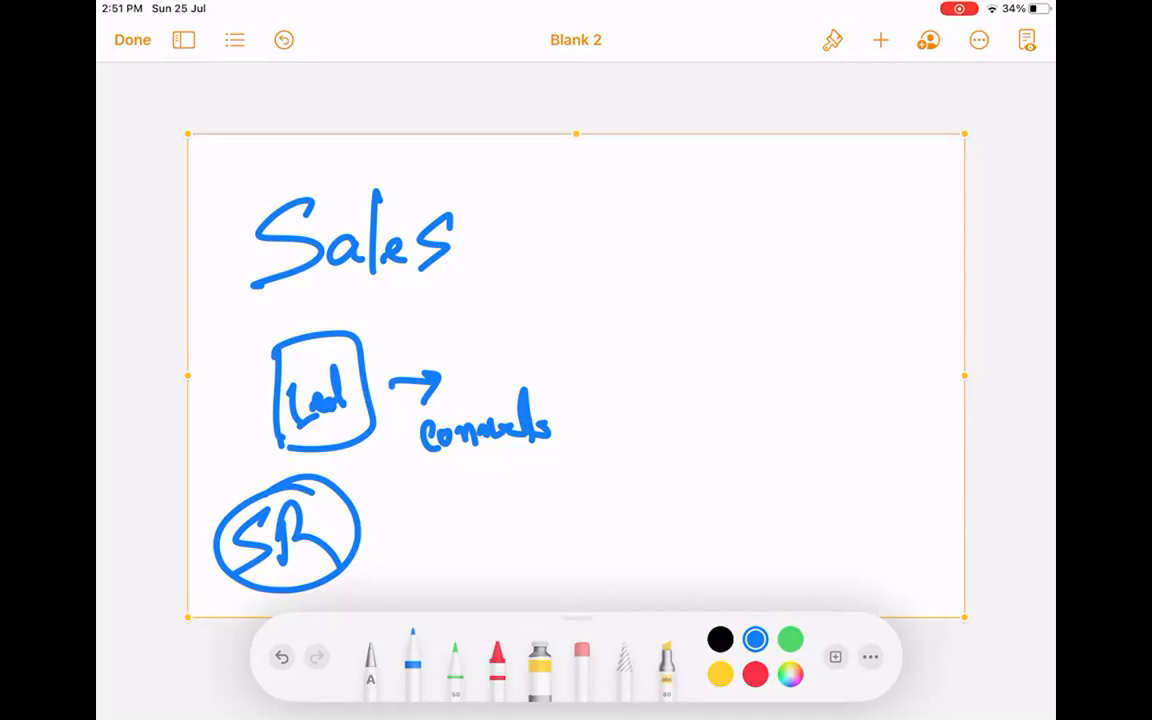
click(582, 658)
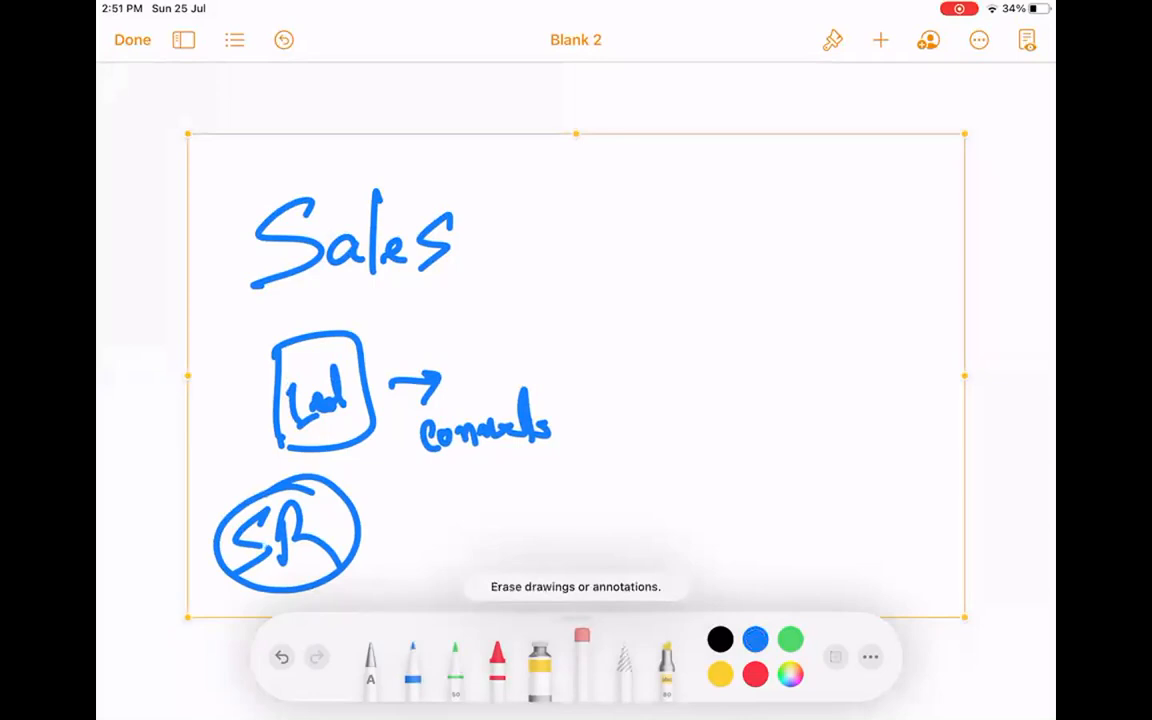
mouse_move(422, 382)
mouse_down()
mouse_move(315, 405)
mouse_move(282, 395)
mouse_move(288, 440)
mouse_move(370, 425)
mouse_up()
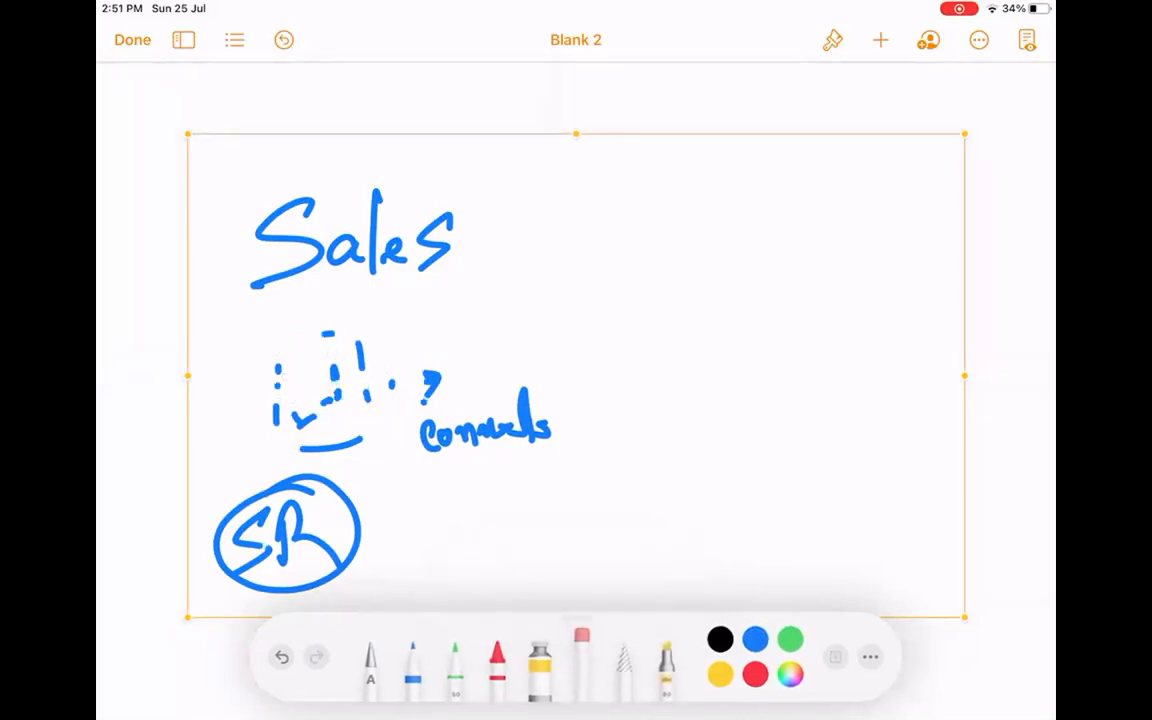
Switch between blue pen, handwriting-to-text and eraser, then finish drawing.
click(412, 658)
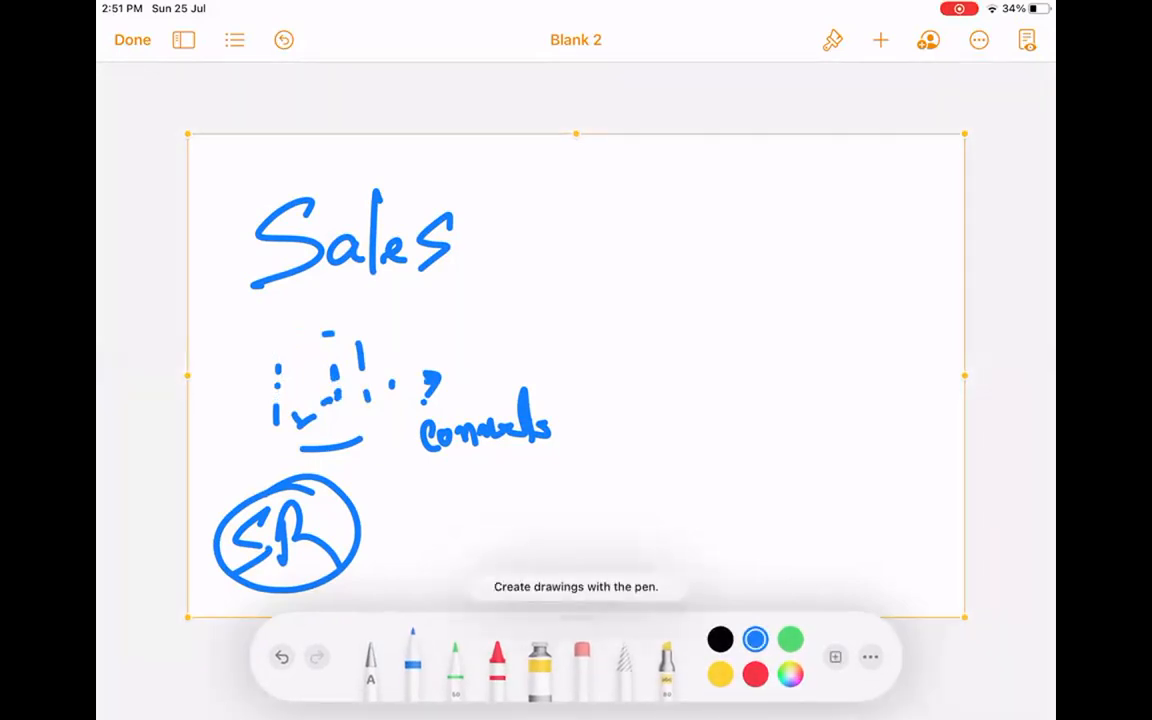
click(370, 660)
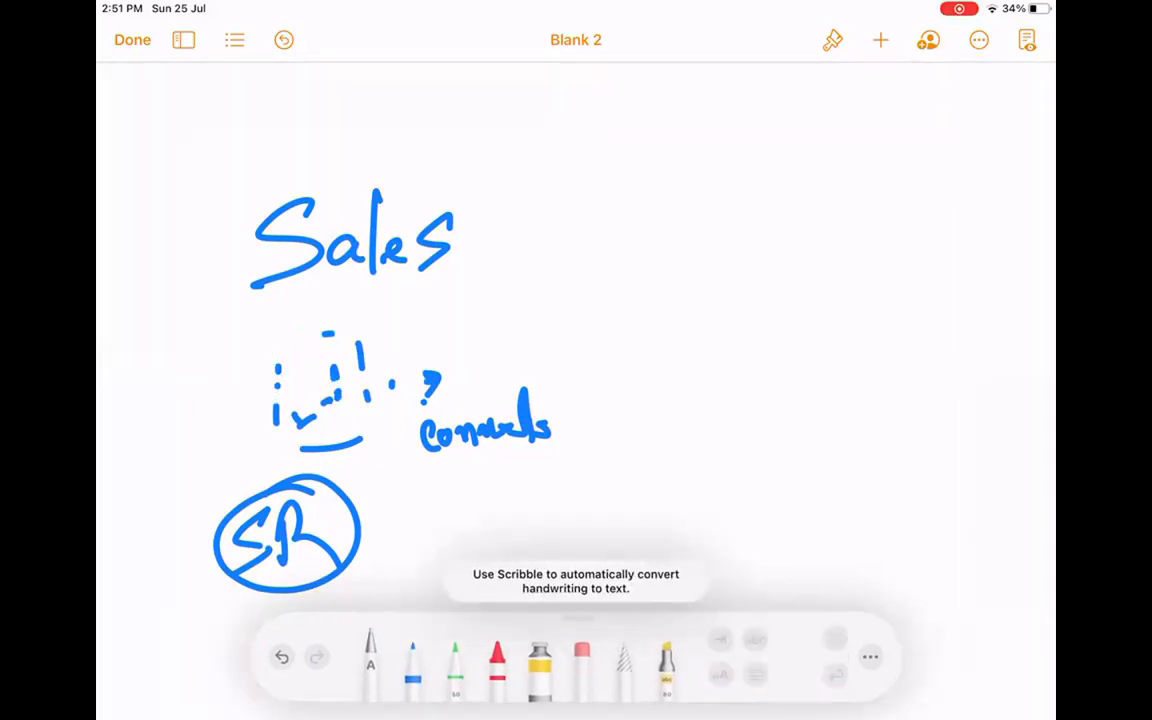
click(582, 655)
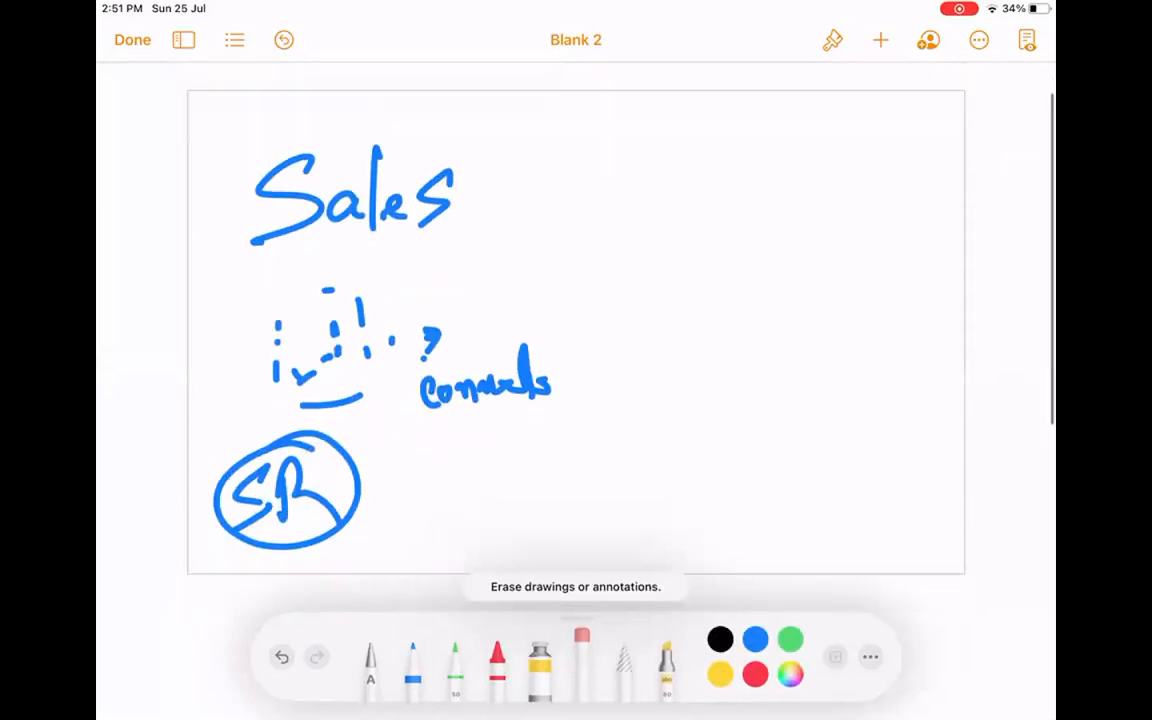
scroll(575, 360, down, 1)
click(132, 40)
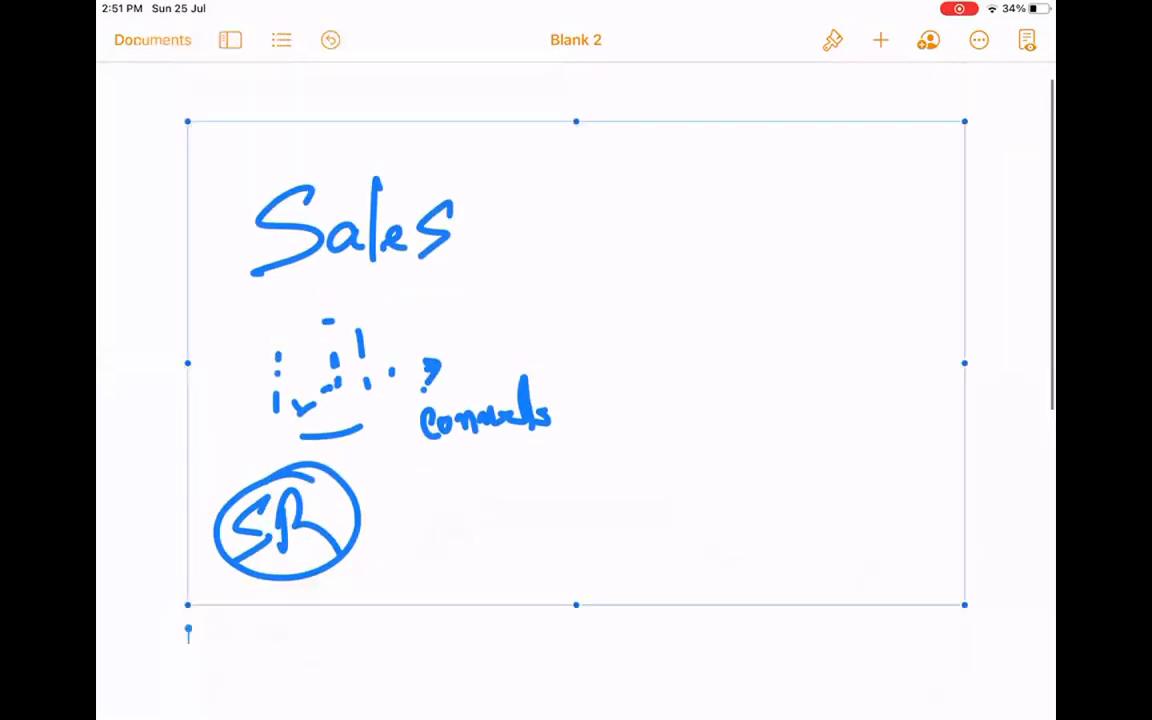
Delete the old Sales drawing and insert a new blank drawing.
click(415, 91)
click(880, 40)
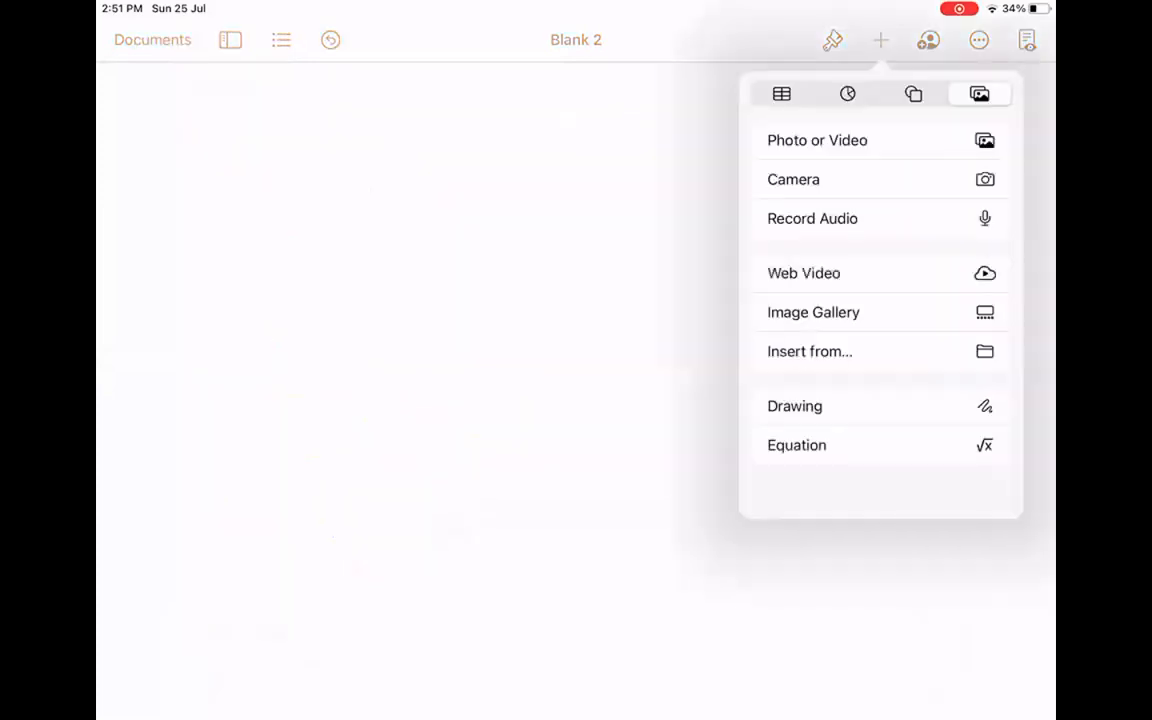
click(794, 406)
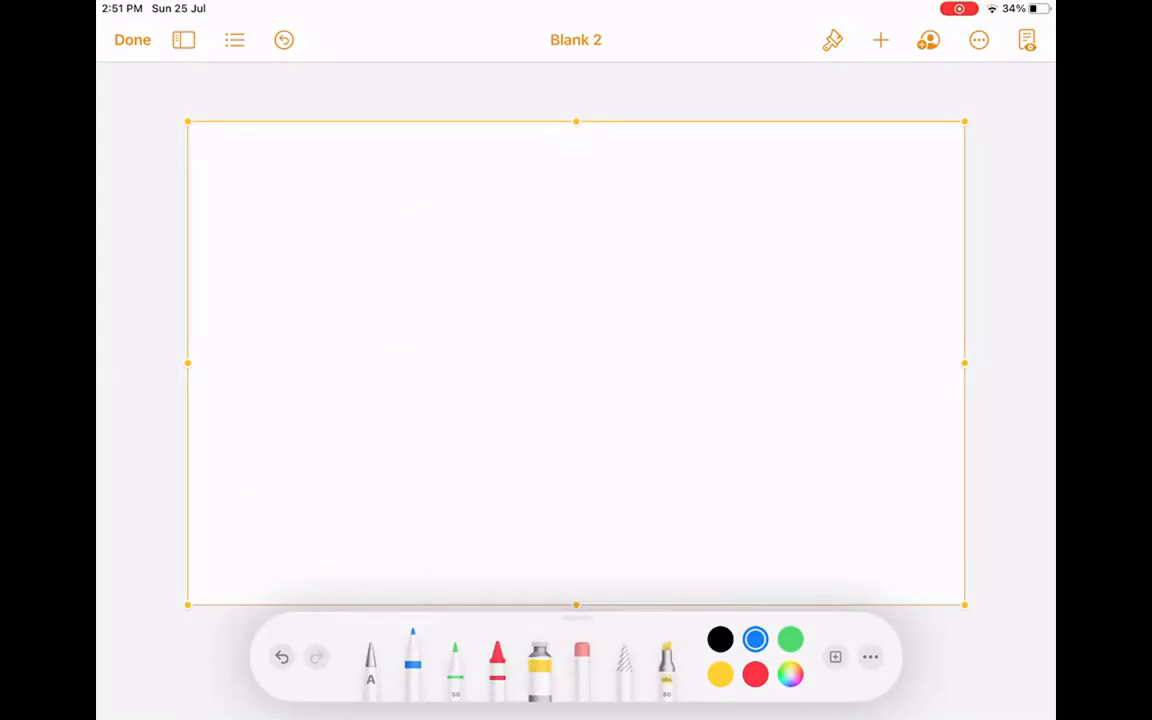
Place a text insertion point on the page, then insert another blank drawing canvas.
click(370, 662)
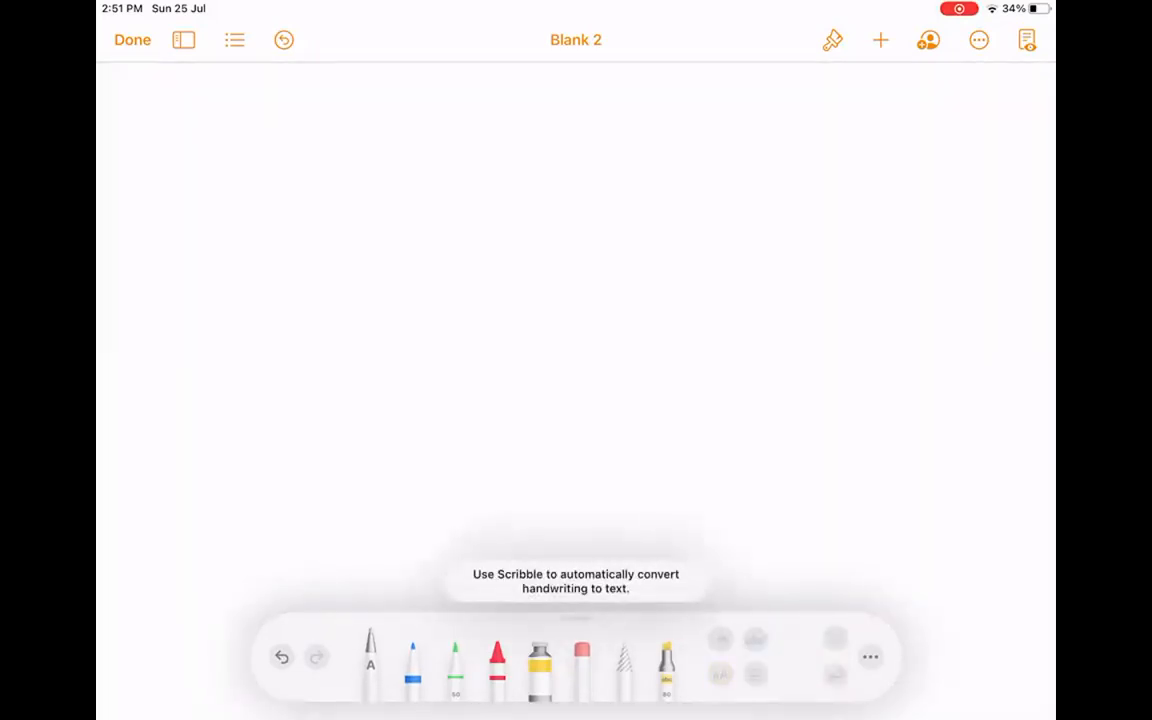
click(187, 131)
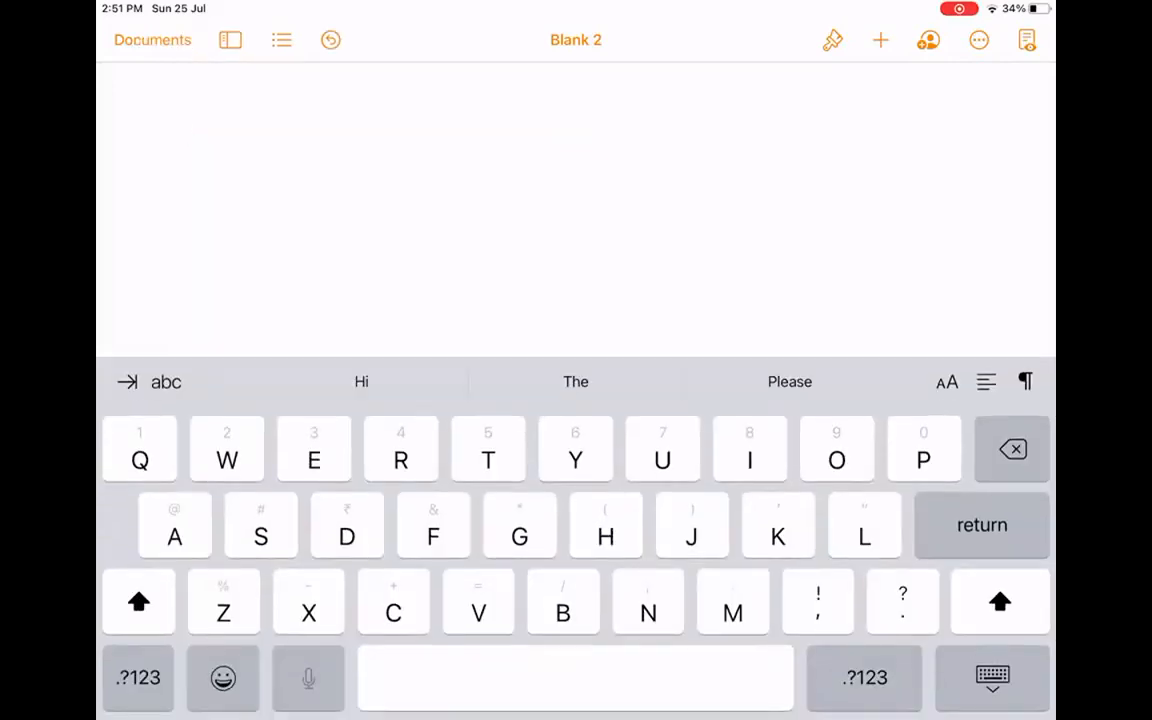
click(880, 40)
scroll(878, 230, down, 3)
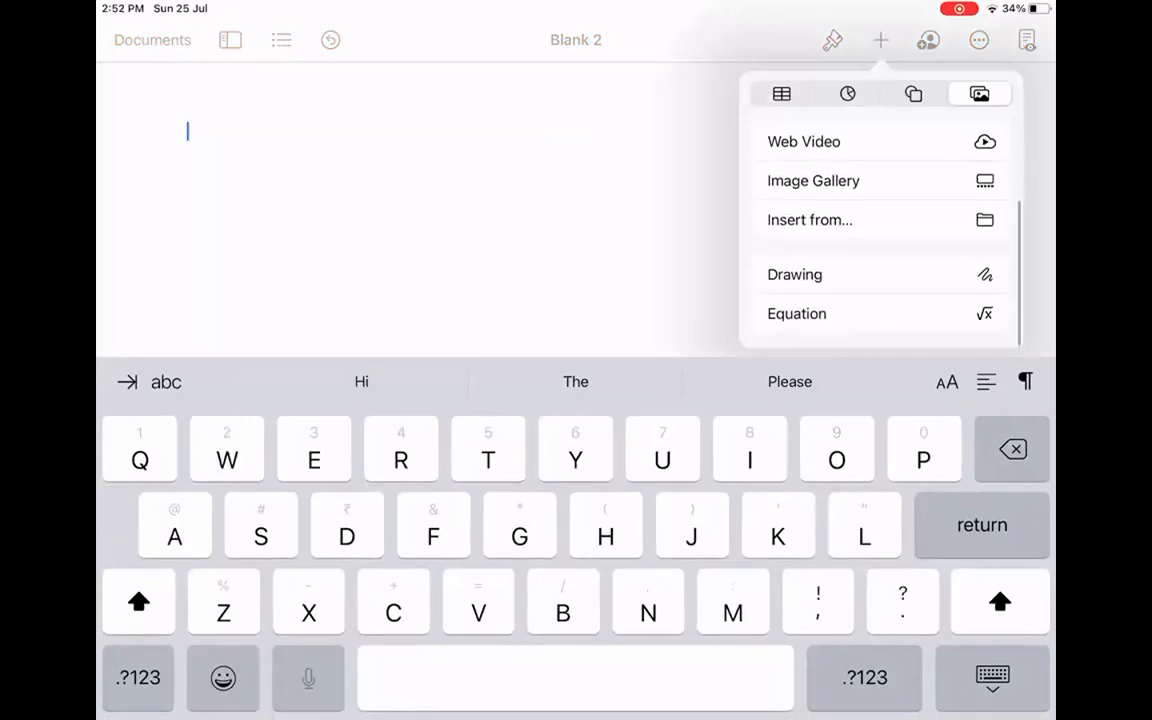
click(794, 275)
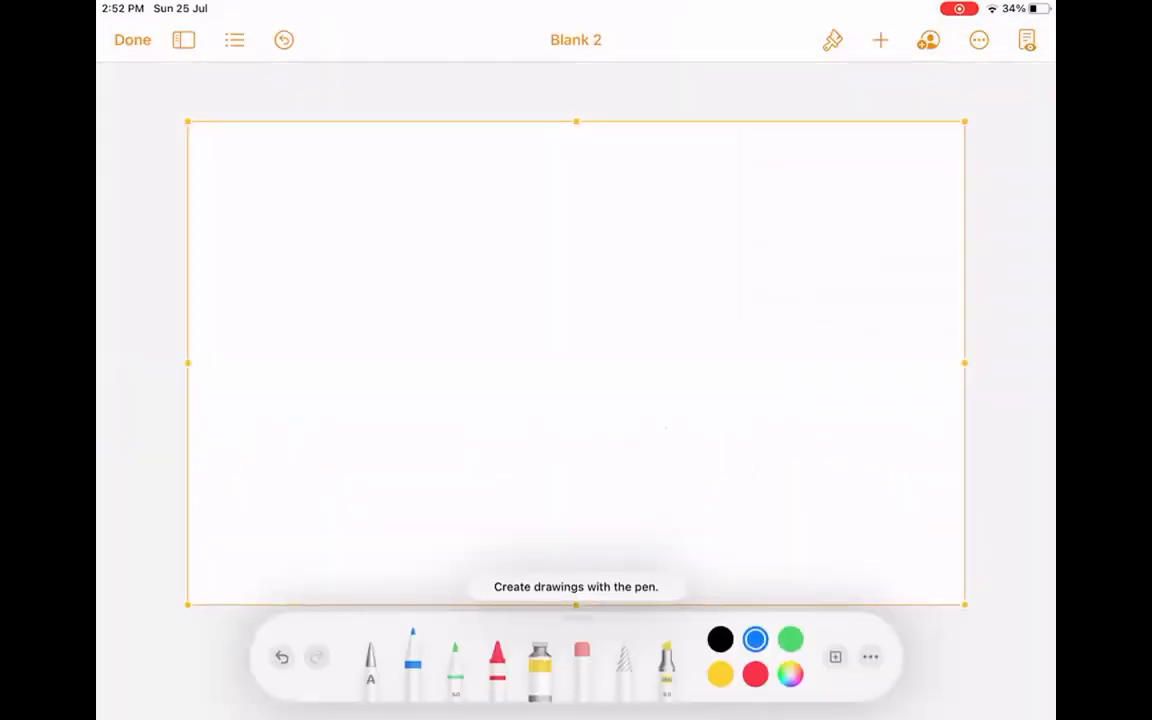
Handwrite and underline the heading 'Sales', with a circled 'SR' at top right.
click(290, 194)
drag(333, 186, 260, 243)
mouse_move(385, 219)
mouse_down()
mouse_move(390, 240)
mouse_move(418, 214)
mouse_up()
drag(447, 213, 430, 237)
click(470, 238)
drag(244, 288, 477, 274)
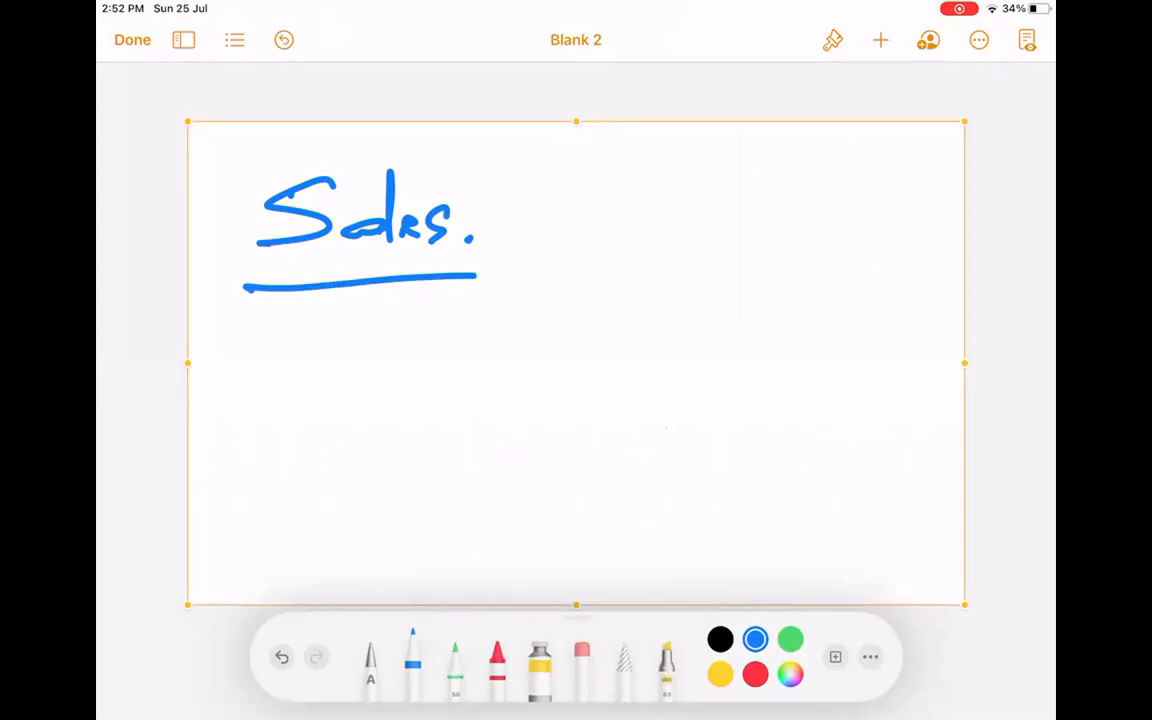
drag(705, 172, 634, 215)
mouse_move(733, 214)
mouse_down()
mouse_move(765, 160)
mouse_move(788, 238)
mouse_up()
drag(800, 170, 838, 178)
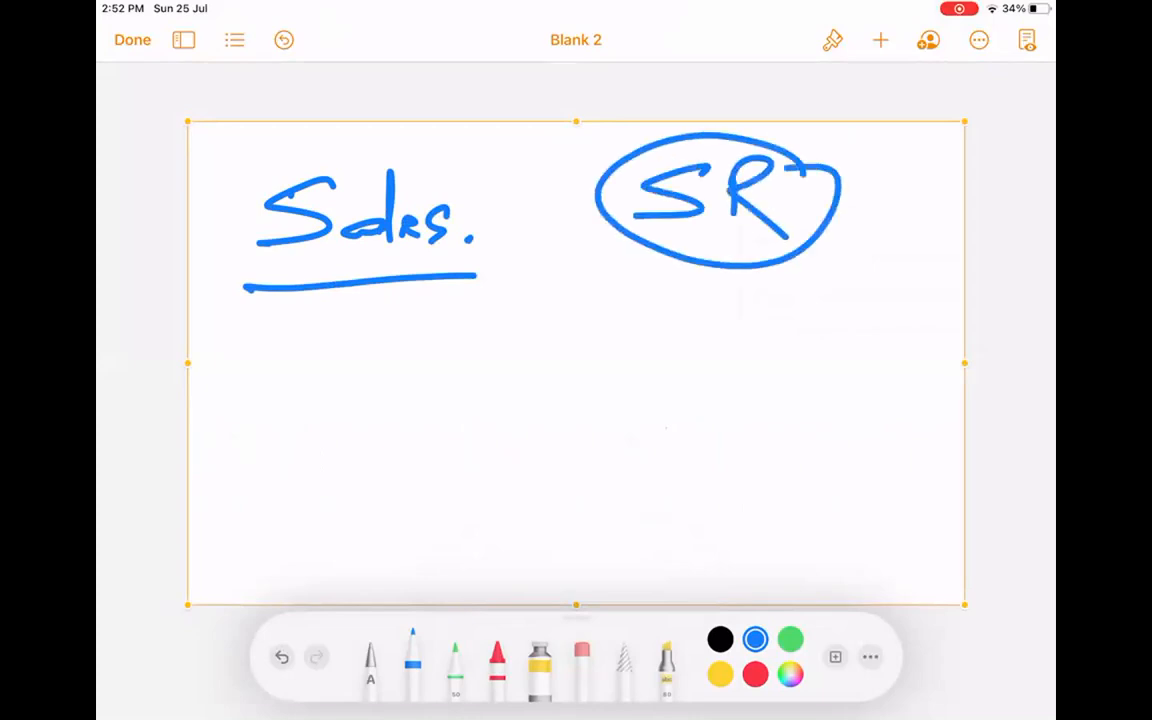
Draw a 'Lead' box with an arrow labelled 'Convert' pointing right.
mouse_move(288, 368)
mouse_down()
mouse_move(288, 476)
mouse_move(491, 488)
mouse_move(287, 492)
mouse_up()
mouse_move(321, 397)
mouse_down()
mouse_move(348, 450)
mouse_move(400, 446)
mouse_move(440, 378)
mouse_up()
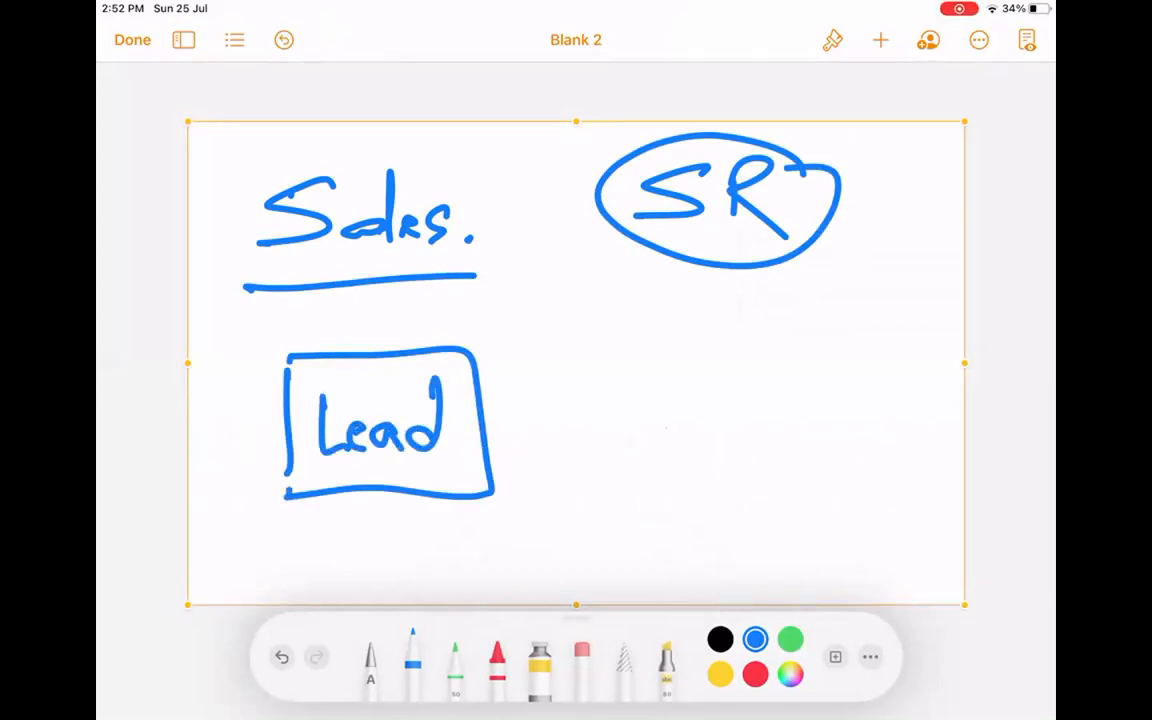
mouse_move(499, 418)
mouse_down()
mouse_move(674, 406)
mouse_move(636, 437)
mouse_up()
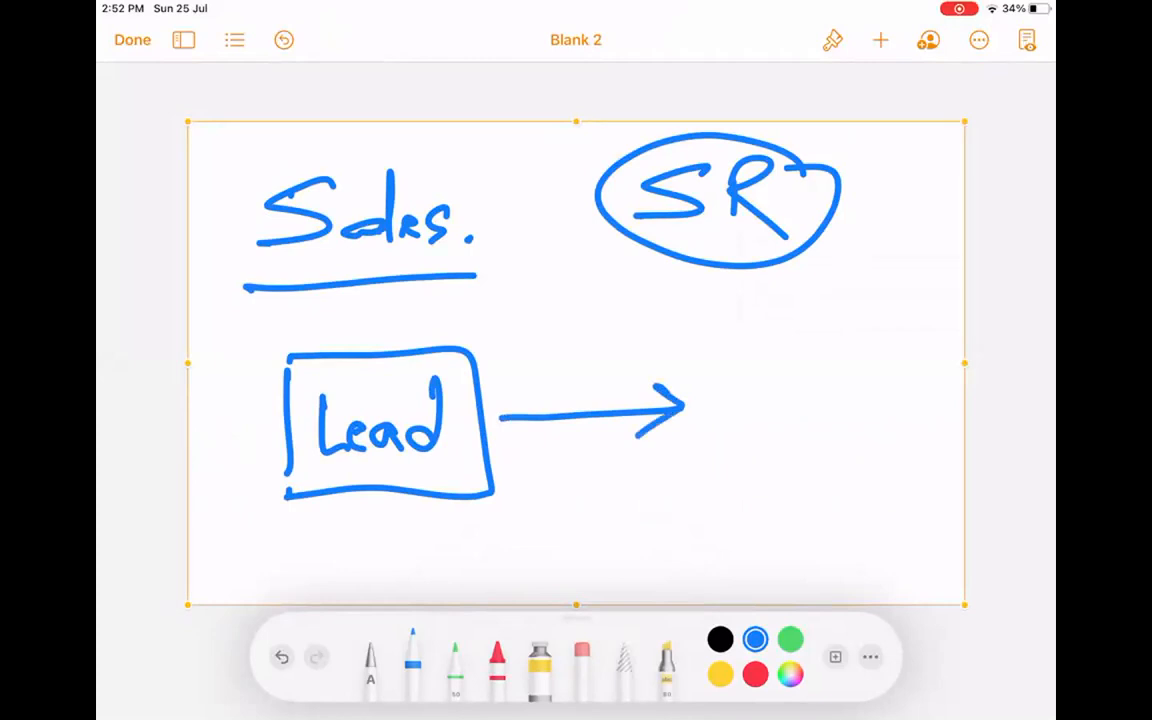
drag(546, 342, 546, 366)
mouse_move(560, 350)
mouse_down()
mouse_move(592, 366)
mouse_move(620, 342)
mouse_move(640, 360)
mouse_up()
drag(644, 364, 669, 354)
drag(644, 326, 694, 320)
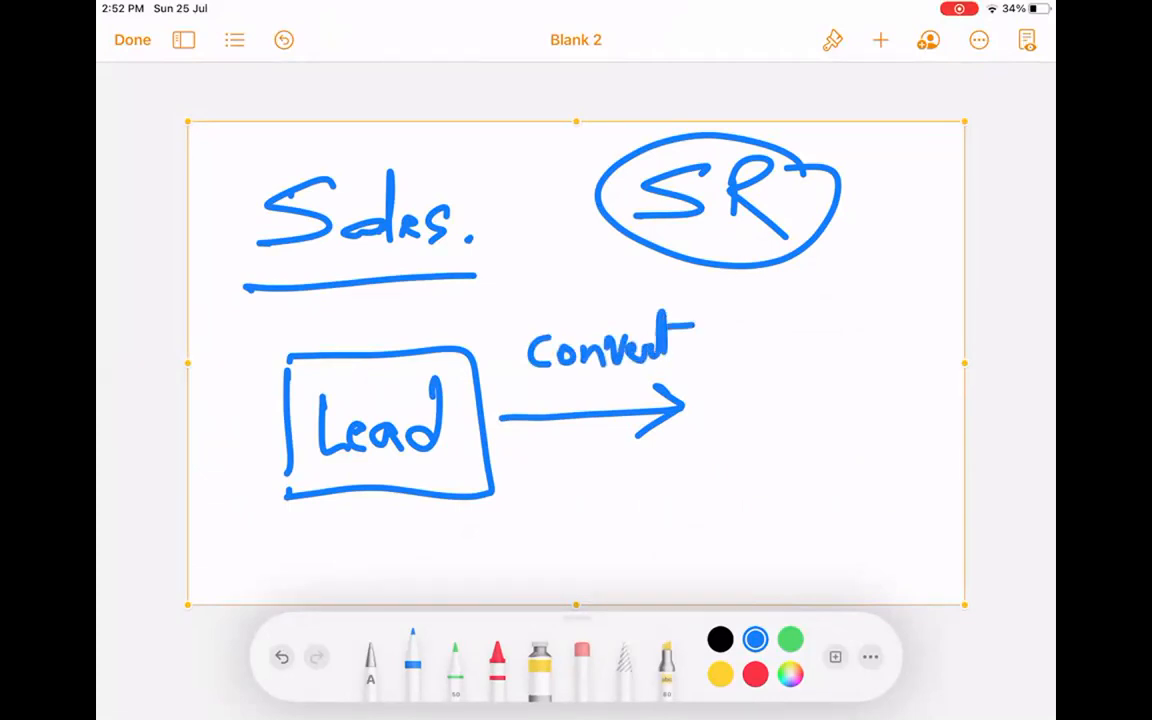
Draw stacked 'Acc', contact and opportunity boxes to the right of the arrow.
drag(779, 288, 770, 372)
mouse_move(812, 300)
mouse_down()
mouse_move(800, 340)
mouse_move(848, 322)
mouse_move(876, 338)
mouse_up()
drag(777, 470, 780, 398)
mouse_move(780, 398)
mouse_down()
mouse_move(912, 405)
mouse_move(752, 488)
mouse_up()
drag(815, 440, 815, 460)
drag(832, 452, 888, 445)
click(463, 465)
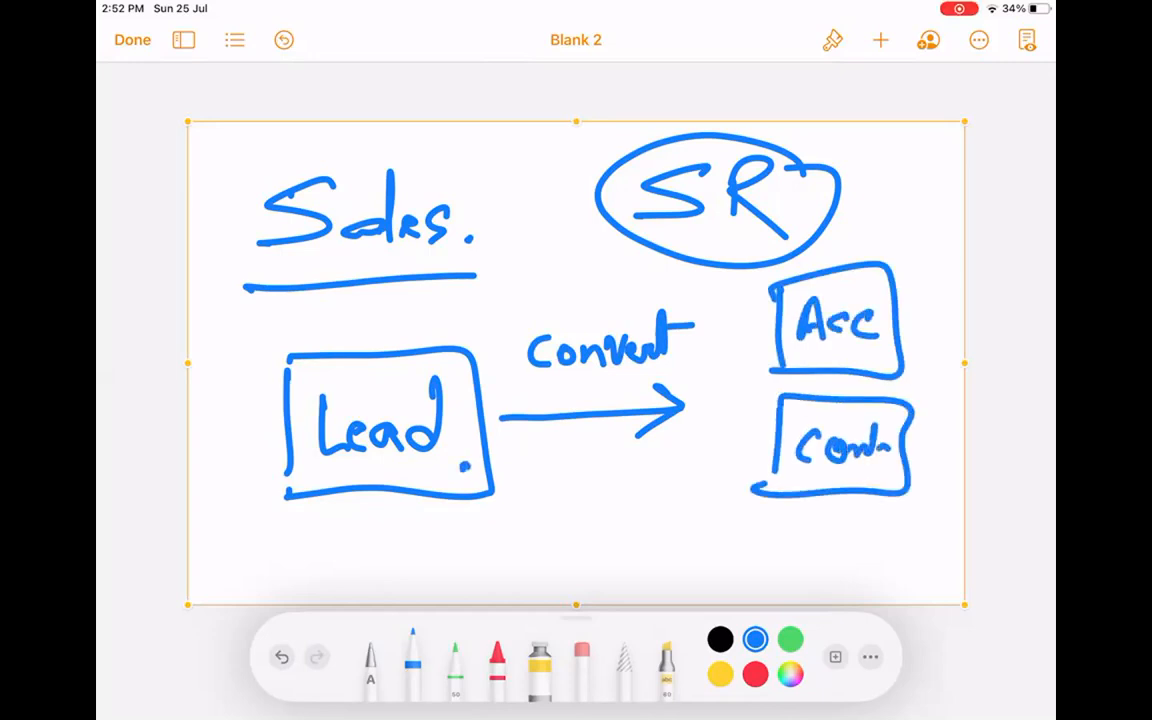
click(801, 481)
mouse_move(760, 516)
mouse_down()
mouse_move(762, 588)
mouse_move(915, 578)
mouse_up()
drag(748, 585, 840, 597)
drag(890, 597, 913, 572)
mouse_move(805, 548)
mouse_down()
mouse_move(832, 585)
mouse_move(852, 562)
mouse_move(893, 556)
mouse_up()
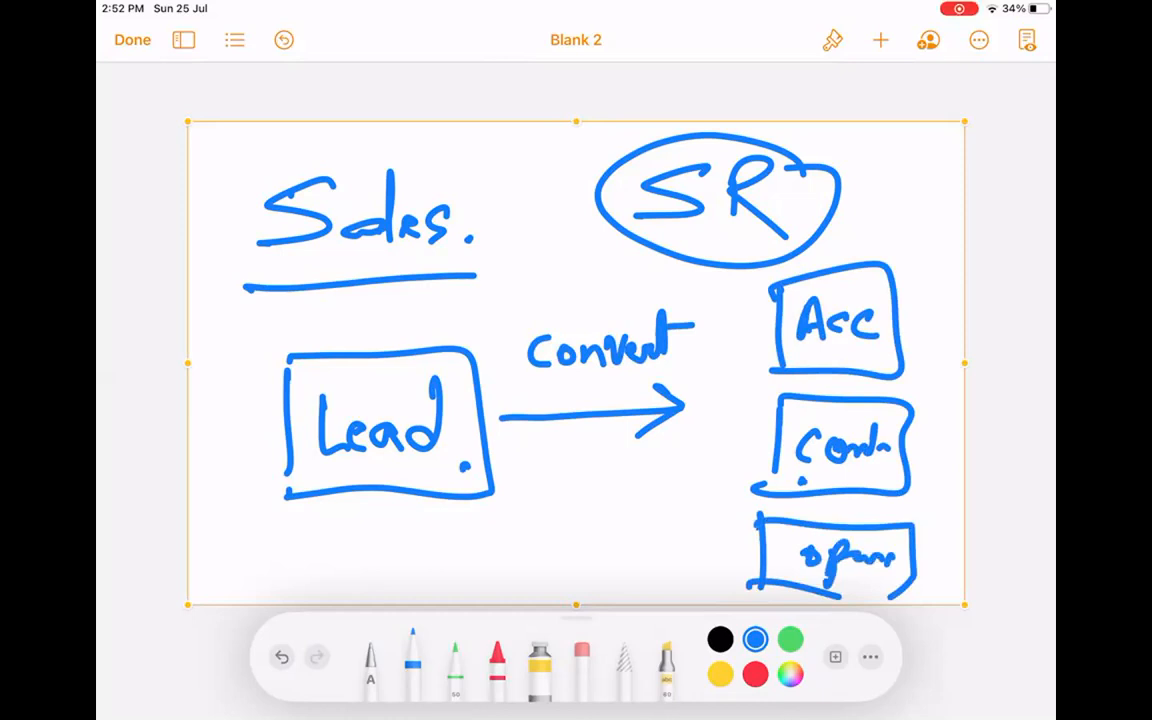
Write 'Products' with a circled 'OP', plus an arrow from the opportunity box.
mouse_move(745, 551)
mouse_down()
mouse_move(650, 558)
mouse_move(683, 582)
mouse_up()
mouse_move(219, 538)
mouse_down()
mouse_move(221, 596)
mouse_move(224, 568)
mouse_move(262, 550)
mouse_up()
drag(272, 552, 322, 528)
drag(337, 562, 390, 576)
mouse_move(488, 598)
mouse_down()
mouse_move(572, 521)
mouse_move(492, 597)
mouse_up()
drag(510, 532, 515, 578)
mouse_move(554, 539)
mouse_down()
mouse_move(552, 575)
mouse_move(554, 561)
mouse_up()
drag(580, 513, 597, 528)
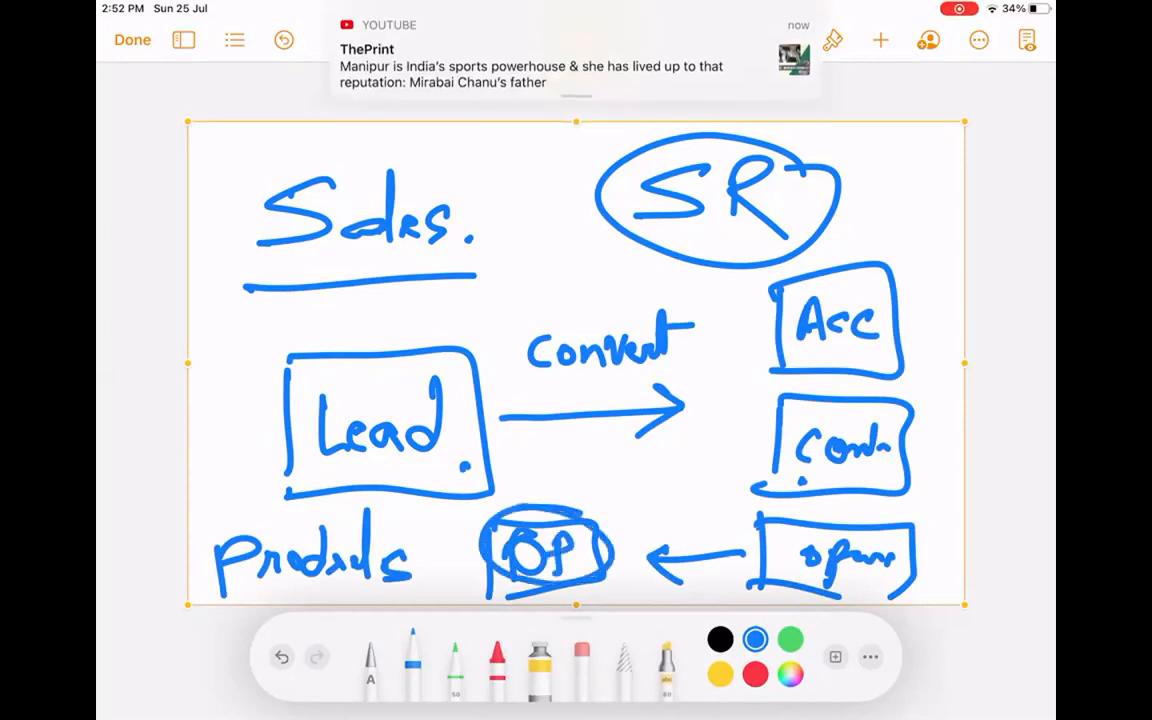
drag(488, 522, 595, 576)
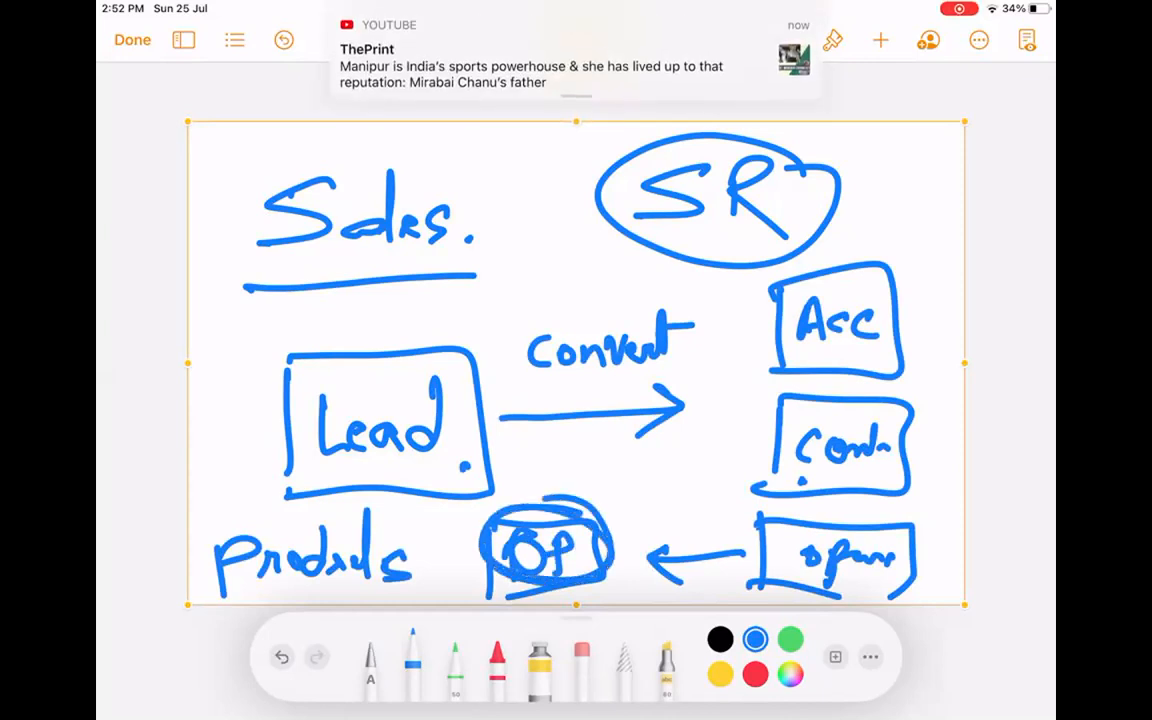
mouse_move(766, 522)
mouse_down()
mouse_move(768, 580)
mouse_move(890, 584)
mouse_move(912, 530)
mouse_move(766, 522)
mouse_up()
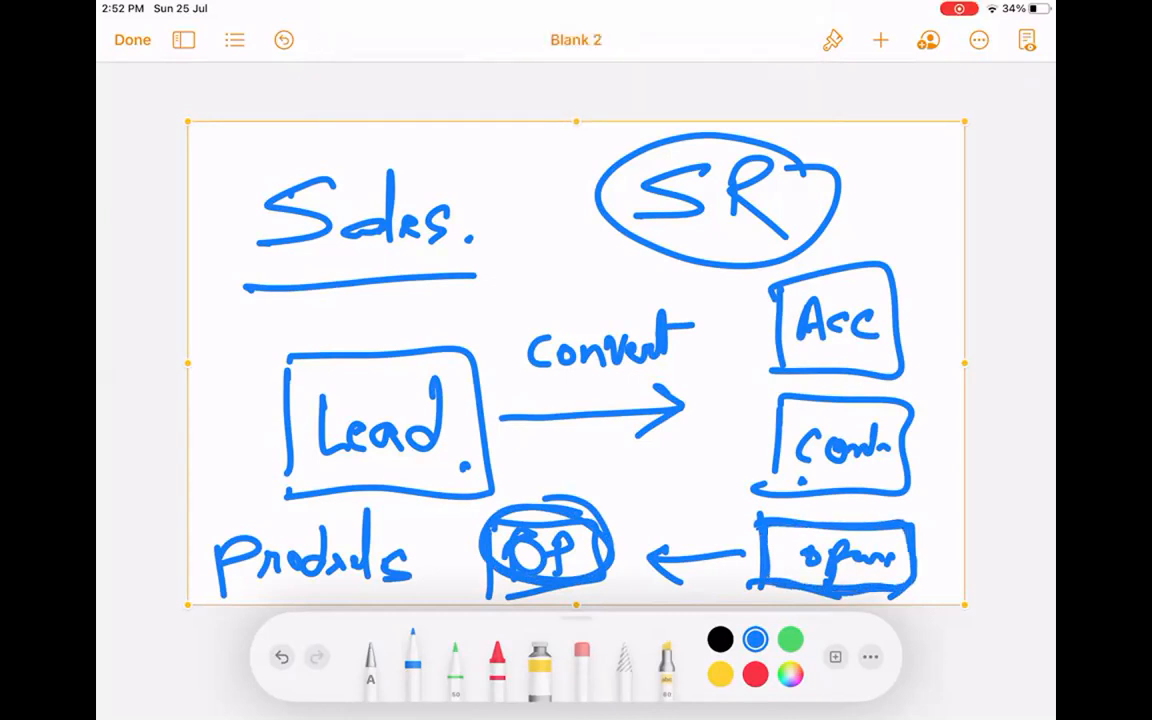
drag(893, 548, 903, 538)
click(619, 122)
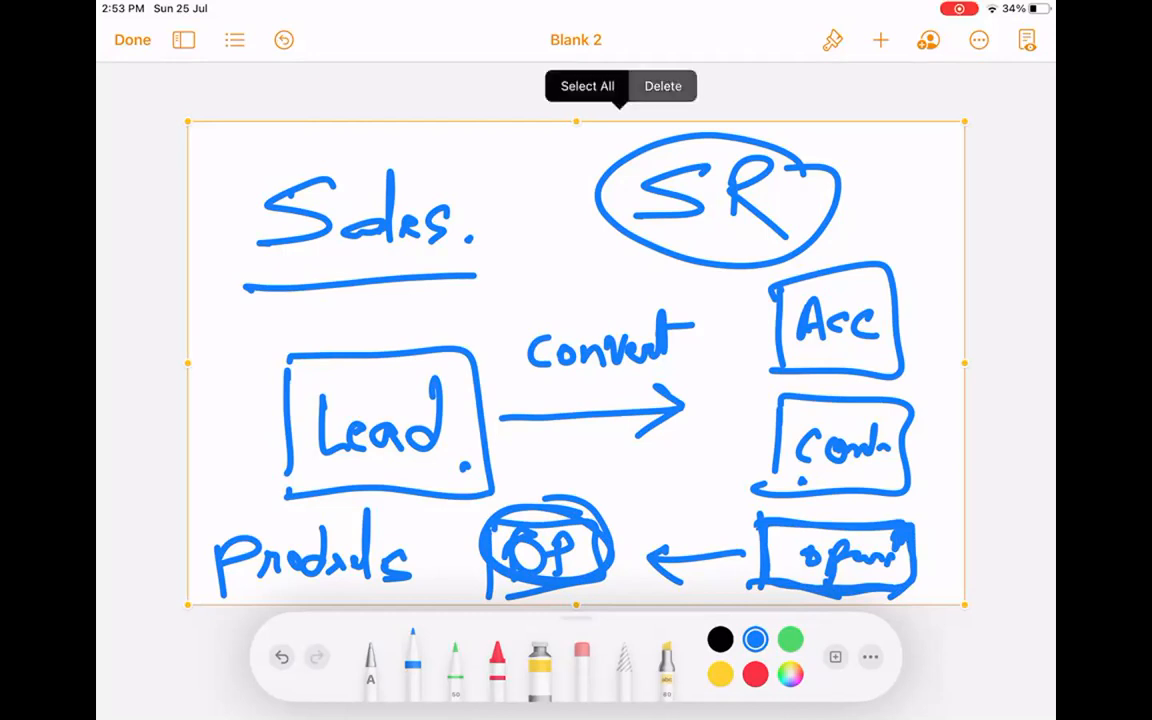
Delete the Sales drawing and insert a new blank drawing.
click(663, 86)
click(881, 40)
click(794, 406)
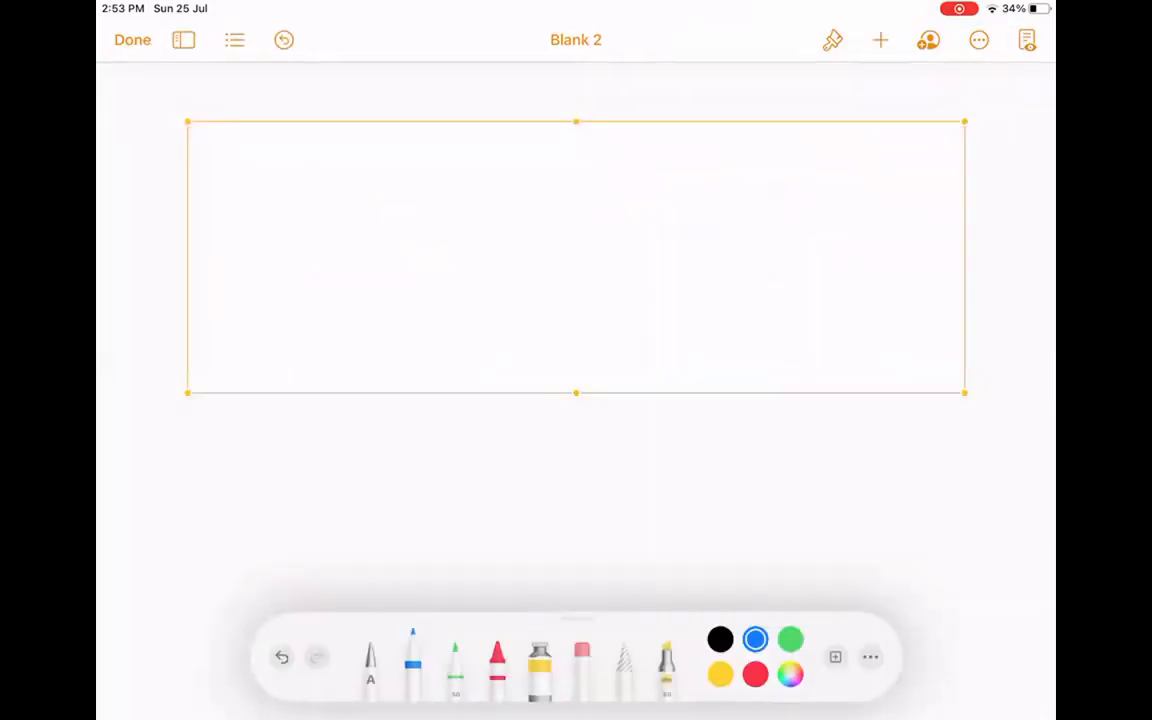
Handwrite 'OP' and 'Opportunity Line Item' at the top right.
mouse_move(722, 178)
mouse_down()
mouse_move(697, 212)
mouse_move(720, 180)
mouse_move(752, 224)
mouse_move(756, 204)
mouse_up()
mouse_move(668, 252)
mouse_down()
mouse_move(652, 290)
mouse_move(668, 252)
mouse_move(694, 335)
mouse_up()
drag(692, 278, 706, 292)
mouse_move(722, 280)
mouse_down()
mouse_move(718, 345)
mouse_move(722, 288)
mouse_move(785, 268)
mouse_move(803, 228)
mouse_up()
mouse_move(810, 285)
mouse_down()
mouse_move(846, 265)
mouse_move(860, 292)
mouse_up()
drag(876, 222, 870, 318)
mouse_move(682, 328)
mouse_down()
mouse_move(682, 388)
mouse_move(722, 386)
mouse_up()
mouse_move(732, 358)
mouse_down()
mouse_move(756, 386)
mouse_move(782, 385)
mouse_up()
mouse_move(806, 322)
mouse_down()
mouse_move(836, 340)
mouse_move(846, 374)
mouse_up()
mouse_move(862, 308)
mouse_down()
mouse_move(852, 382)
mouse_move(872, 340)
mouse_up()
drag(874, 360, 934, 378)
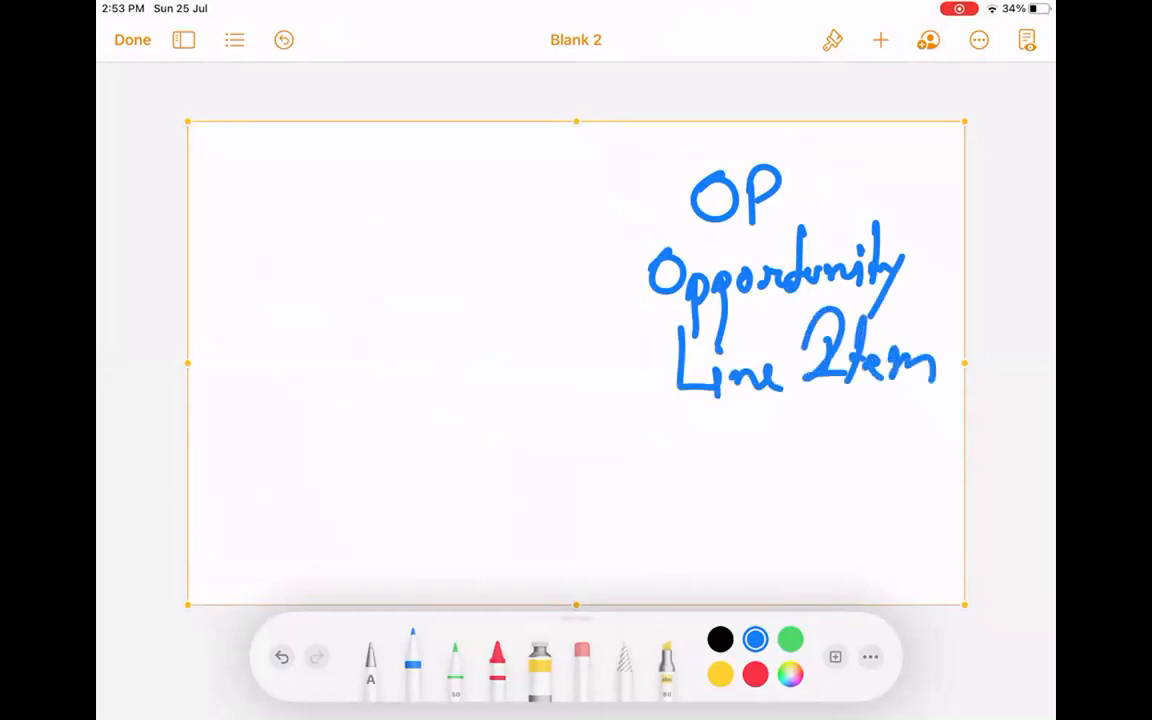
Add '(OP)' below, bracket the text block, and draw an arrow pointing left.
drag(722, 432, 724, 514)
drag(768, 446, 764, 448)
mouse_move(788, 440)
mouse_down()
mouse_move(786, 488)
mouse_move(796, 468)
mouse_up()
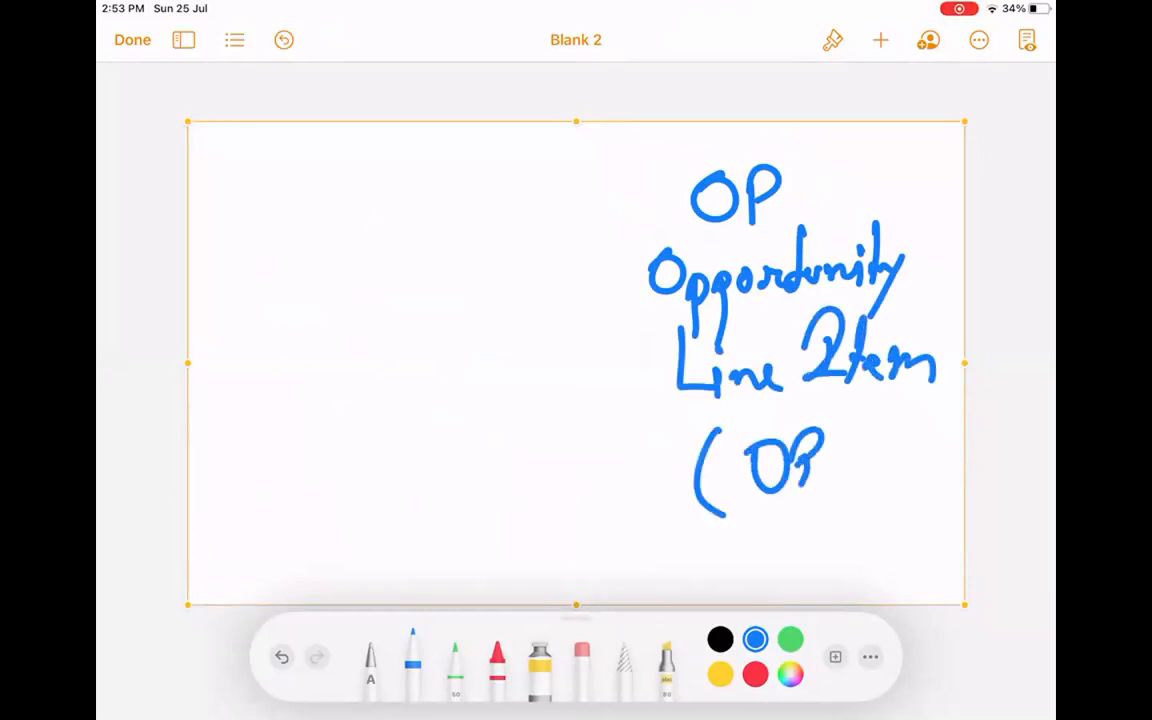
drag(826, 422, 826, 500)
drag(622, 156, 686, 148)
mouse_move(602, 167)
mouse_down()
mouse_move(605, 432)
mouse_move(688, 534)
mouse_up()
mouse_move(576, 338)
mouse_down()
mouse_move(466, 350)
mouse_move(510, 372)
mouse_up()
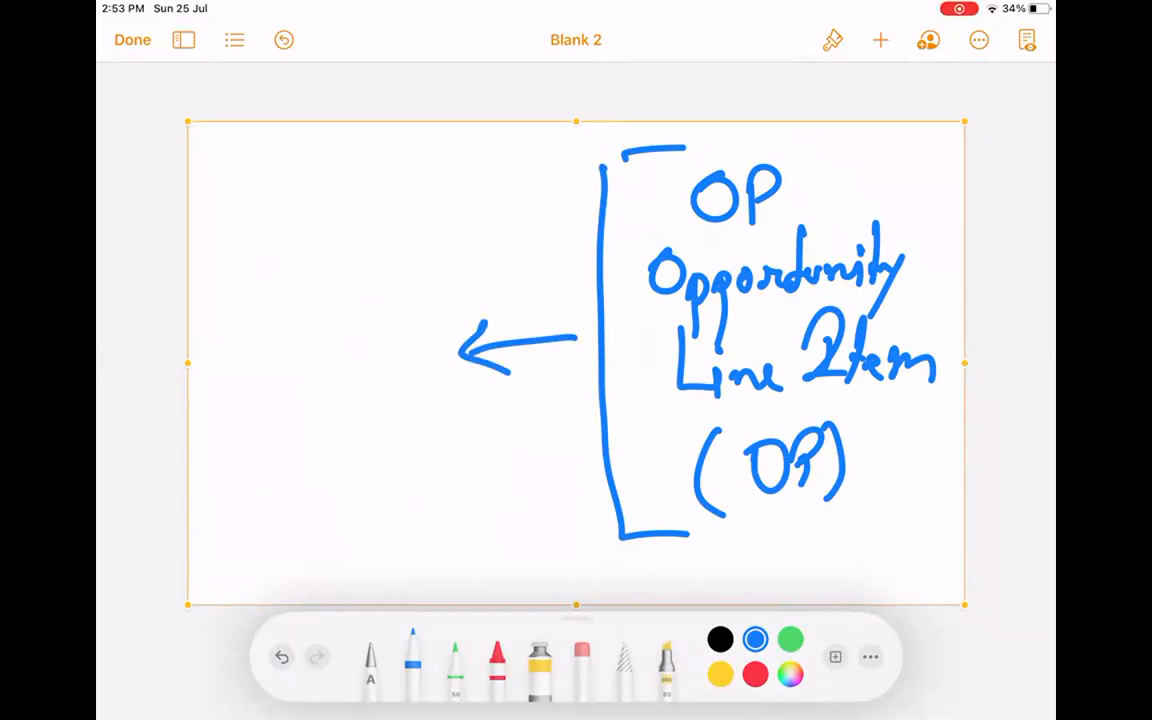
Handwrite the word 'Account' at the top left.
drag(280, 166, 282, 213)
drag(302, 192, 226, 240)
mouse_move(226, 186)
mouse_down()
mouse_move(256, 150)
mouse_move(253, 186)
mouse_up()
mouse_move(258, 212)
mouse_down()
mouse_move(290, 195)
mouse_move(300, 212)
mouse_move(350, 200)
mouse_up()
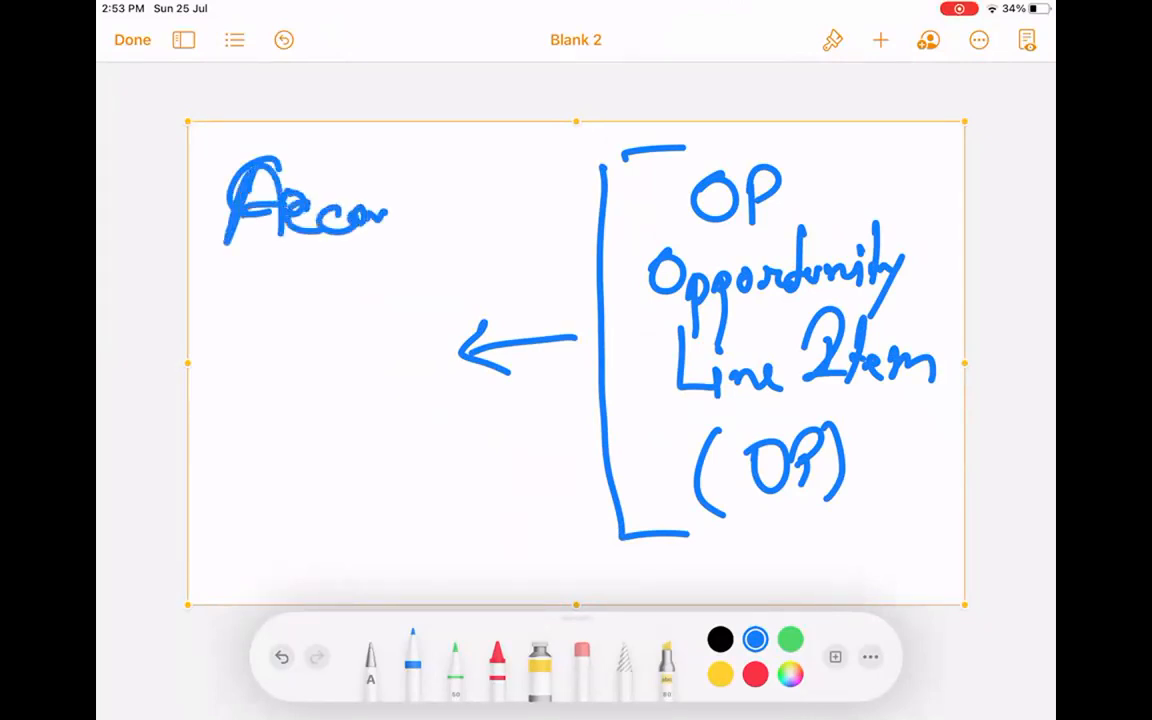
drag(399, 155, 405, 228)
drag(410, 212, 437, 198)
Draw a box below Account and write 'Asset' inside it.
mouse_move(230, 345)
mouse_down()
mouse_move(234, 460)
mouse_move(418, 465)
mouse_up()
drag(242, 480, 418, 470)
mouse_move(258, 425)
mouse_down()
mouse_move(264, 365)
mouse_move(282, 418)
mouse_up()
mouse_move(322, 390)
mouse_down()
mouse_move(326, 410)
mouse_move(304, 417)
mouse_up()
mouse_move(351, 388)
mouse_down()
mouse_move(328, 415)
mouse_move(388, 411)
mouse_move(408, 375)
mouse_up()
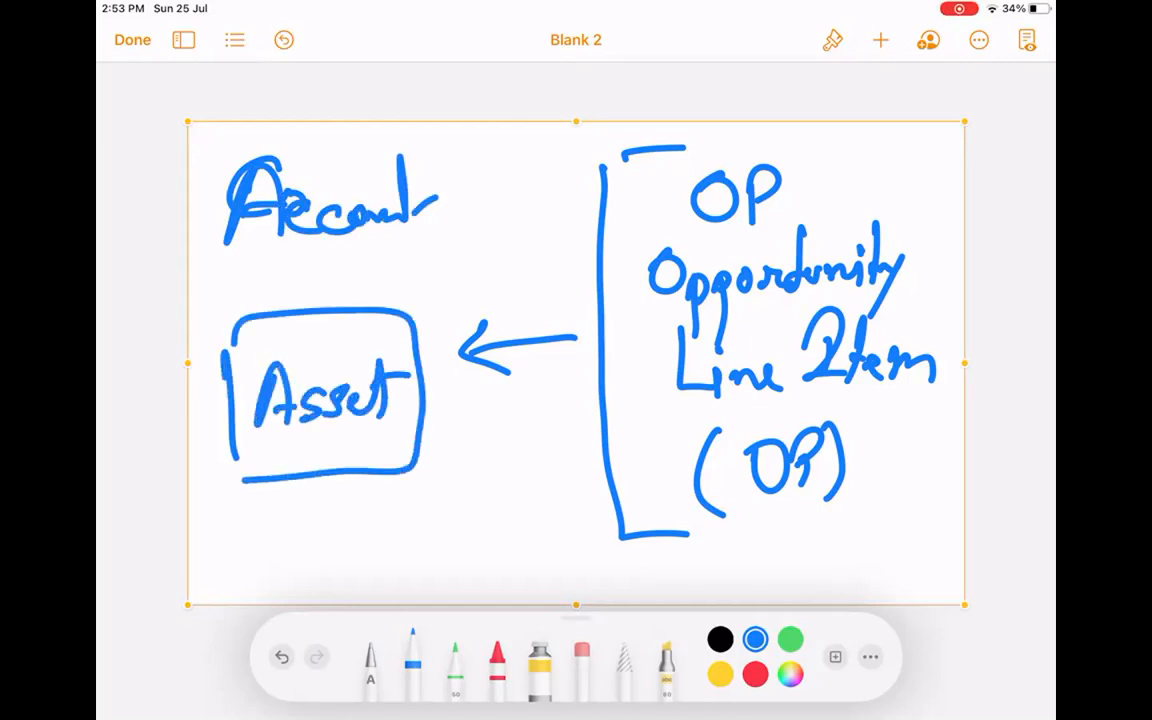
mouse_move(228, 322)
mouse_down()
mouse_move(229, 440)
mouse_move(390, 472)
mouse_move(418, 335)
mouse_move(228, 322)
mouse_up()
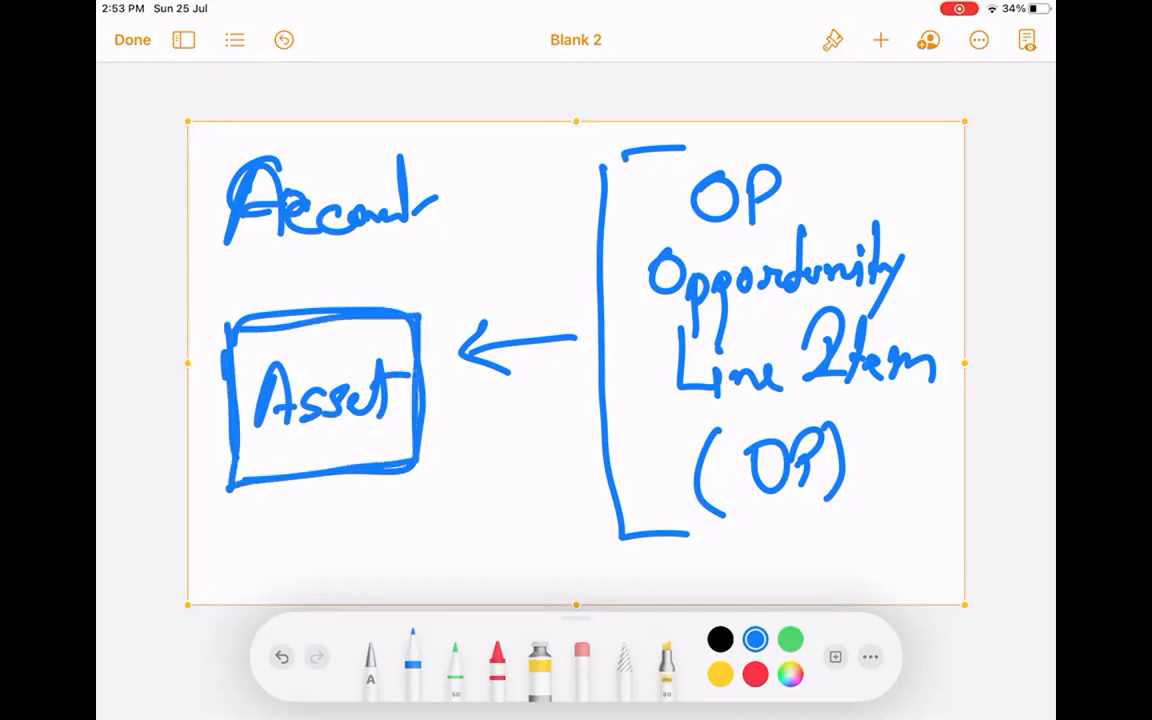
Box 'Account', add a labelled box below Asset, and underline 'OP'.
mouse_move(225, 263)
mouse_down()
mouse_move(456, 200)
mouse_move(212, 162)
mouse_move(208, 240)
mouse_up()
mouse_move(428, 573)
mouse_down()
mouse_move(433, 500)
mouse_move(490, 597)
mouse_up()
mouse_move(445, 530)
mouse_down()
mouse_move(470, 545)
mouse_move(540, 545)
mouse_up()
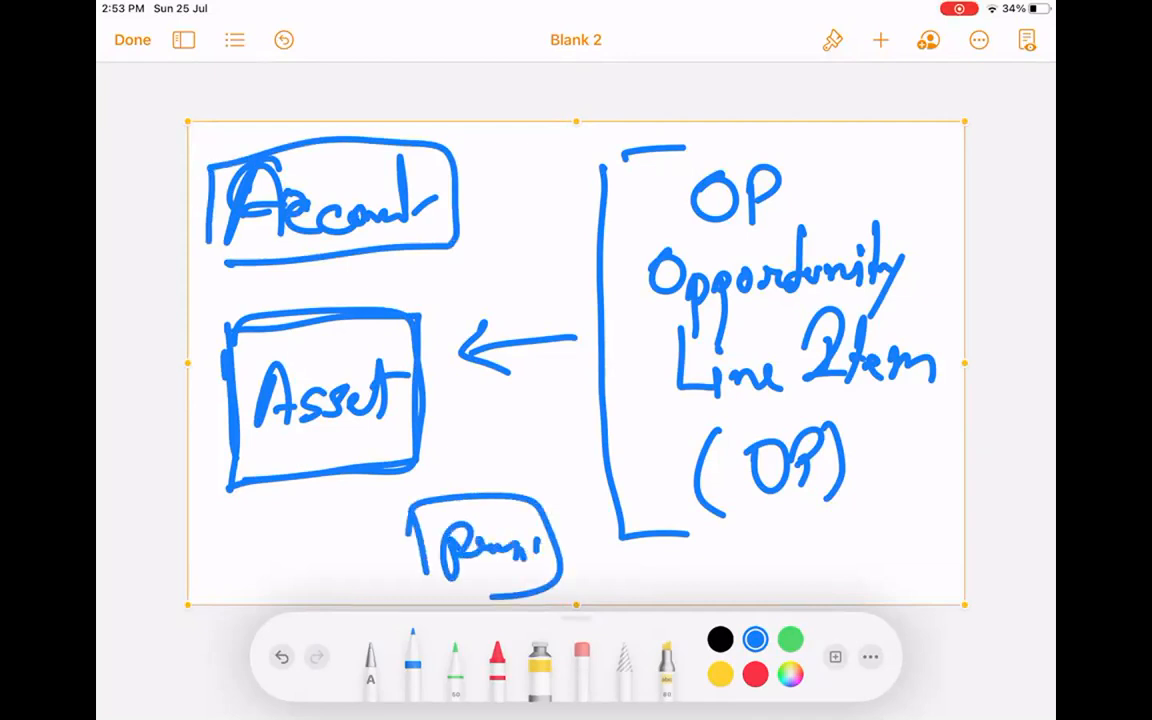
drag(680, 239, 735, 236)
drag(502, 512, 506, 520)
Touch up the Account box edge, the lower label's dot and the Asset box outline.
click(344, 246)
click(350, 247)
click(506, 514)
click(510, 516)
mouse_move(228, 320)
mouse_down()
mouse_move(230, 400)
mouse_move(432, 462)
mouse_move(300, 318)
mouse_move(228, 322)
mouse_up()
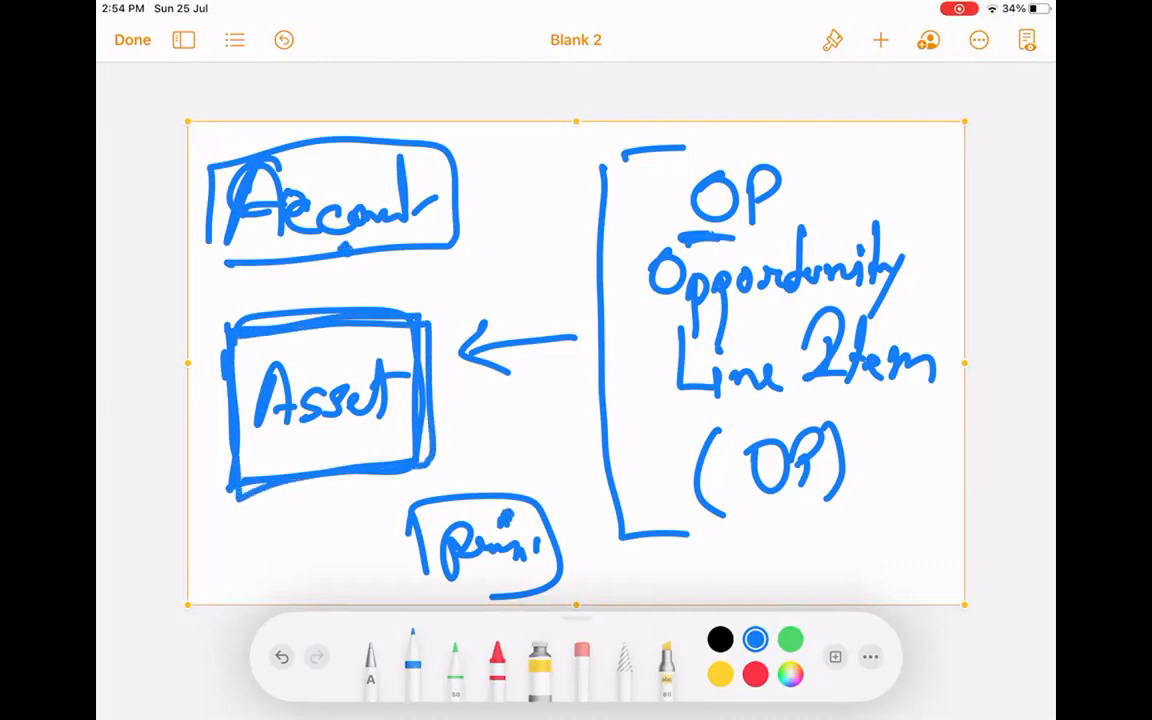
Link Account–Asset and Asset–lower box with crow's-foot connectors labelled 1:n and 1:m.
drag(322, 262, 322, 304)
drag(322, 288, 346, 306)
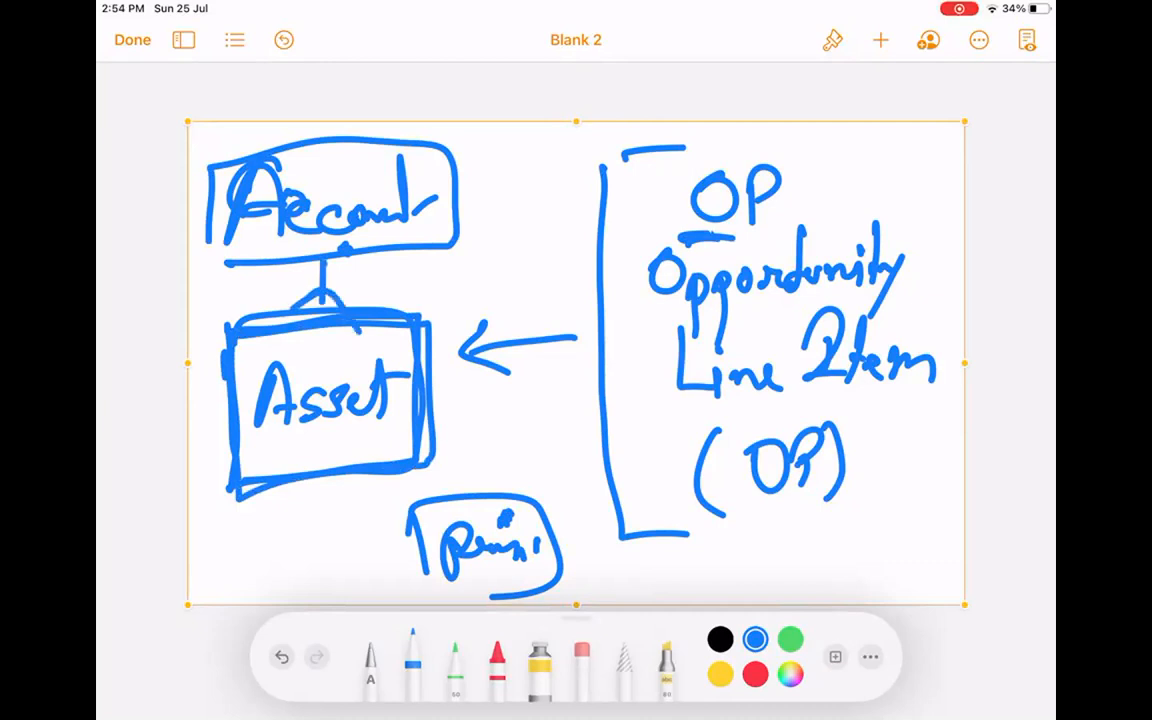
mouse_move(432, 380)
mouse_down()
mouse_move(460, 405)
mouse_move(405, 447)
mouse_move(495, 405)
mouse_up()
drag(491, 407, 499, 490)
drag(520, 446, 522, 474)
mouse_move(533, 449)
mouse_down()
mouse_move(534, 463)
mouse_move(588, 466)
mouse_up()
mouse_move(372, 270)
mouse_down()
mouse_move(375, 288)
mouse_move(388, 284)
mouse_up()
mouse_move(397, 273)
mouse_down()
mouse_move(414, 264)
mouse_move(446, 293)
mouse_up()
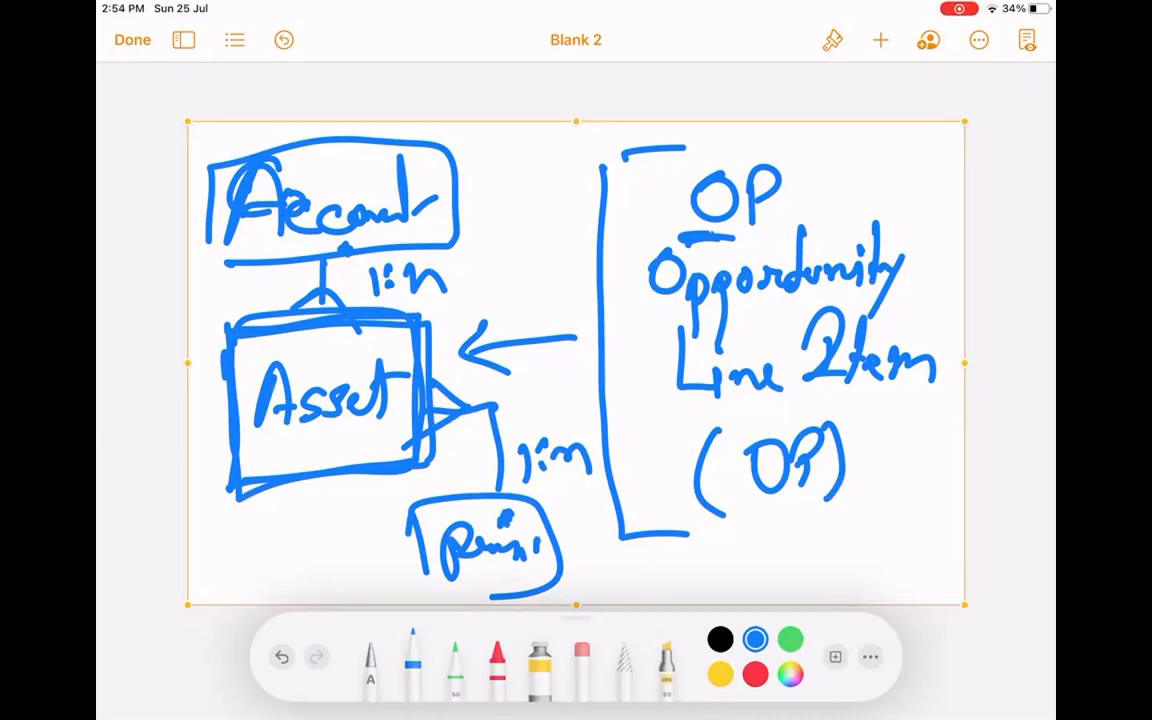
mouse_move(339, 450)
mouse_down()
mouse_move(246, 494)
mouse_move(257, 506)
mouse_up()
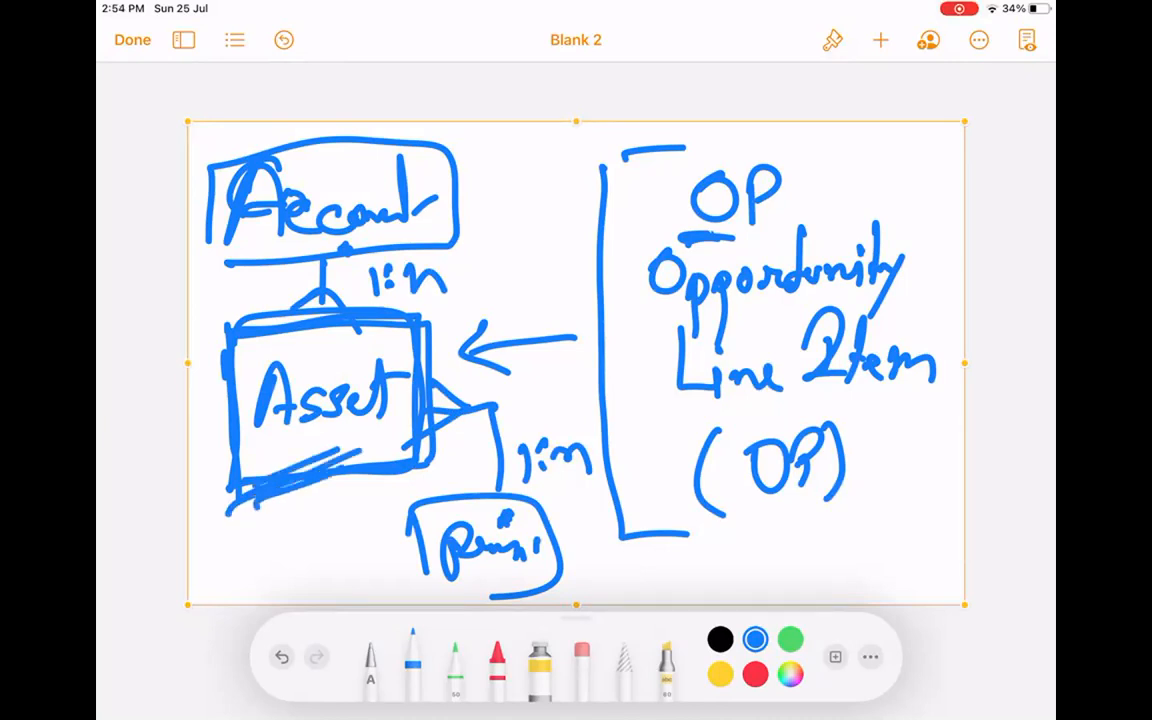
Delete the entire Account–Asset drawing.
click(700, 122)
click(743, 86)
click(880, 40)
Insert a new drawing and handwrite 'Service' at the top left, underlined.
click(794, 406)
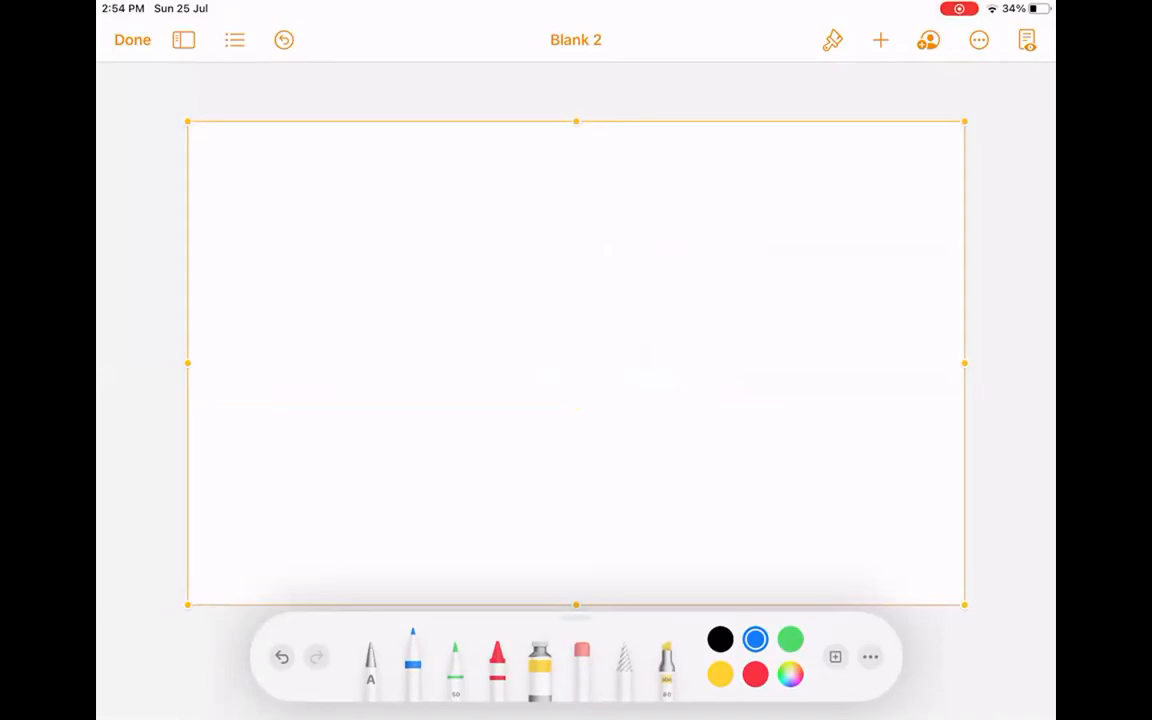
mouse_move(346, 160)
mouse_down()
mouse_move(327, 162)
mouse_move(263, 230)
mouse_up()
mouse_move(360, 206)
mouse_down()
mouse_move(413, 208)
mouse_move(416, 190)
mouse_move(454, 166)
mouse_move(586, 210)
mouse_up()
drag(276, 258, 624, 238)
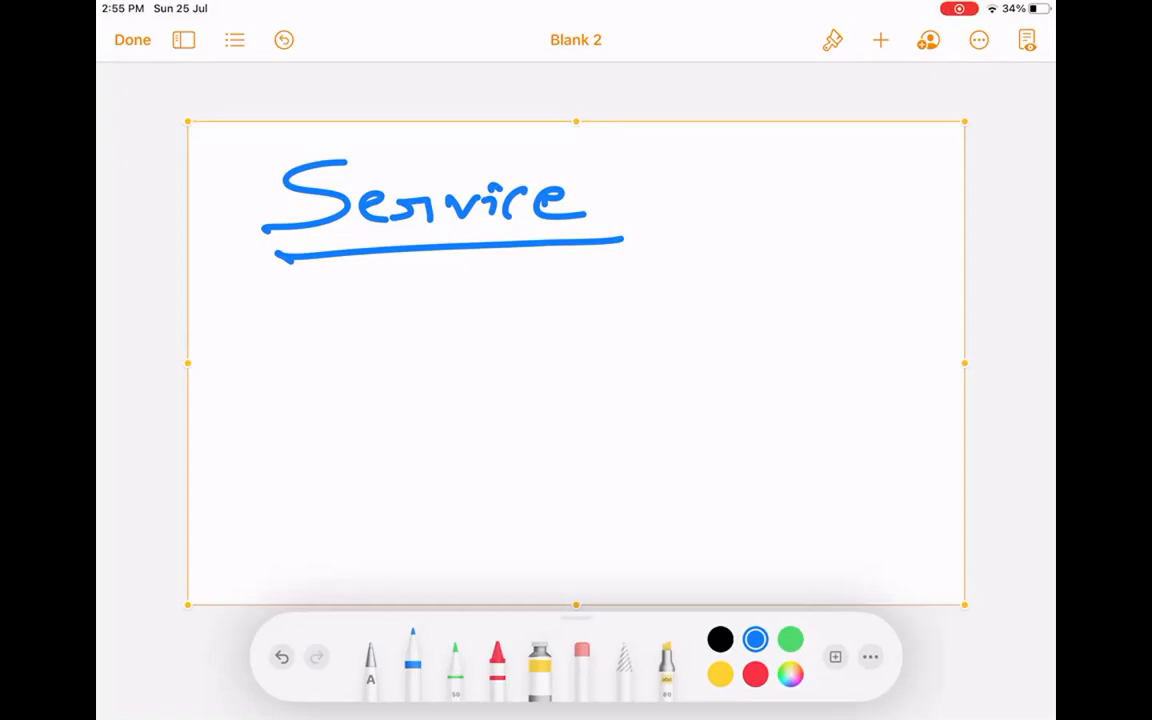
Write '[CRM]' in brackets beside the Service heading.
mouse_move(771, 157)
mouse_down()
mouse_move(811, 149)
mouse_move(806, 248)
mouse_up()
drag(816, 181, 828, 207)
mouse_move(832, 187)
mouse_down()
mouse_move(829, 222)
mouse_move(877, 226)
mouse_up()
mouse_move(883, 179)
mouse_down()
mouse_move(880, 214)
mouse_move(921, 214)
mouse_up()
drag(923, 146, 829, 266)
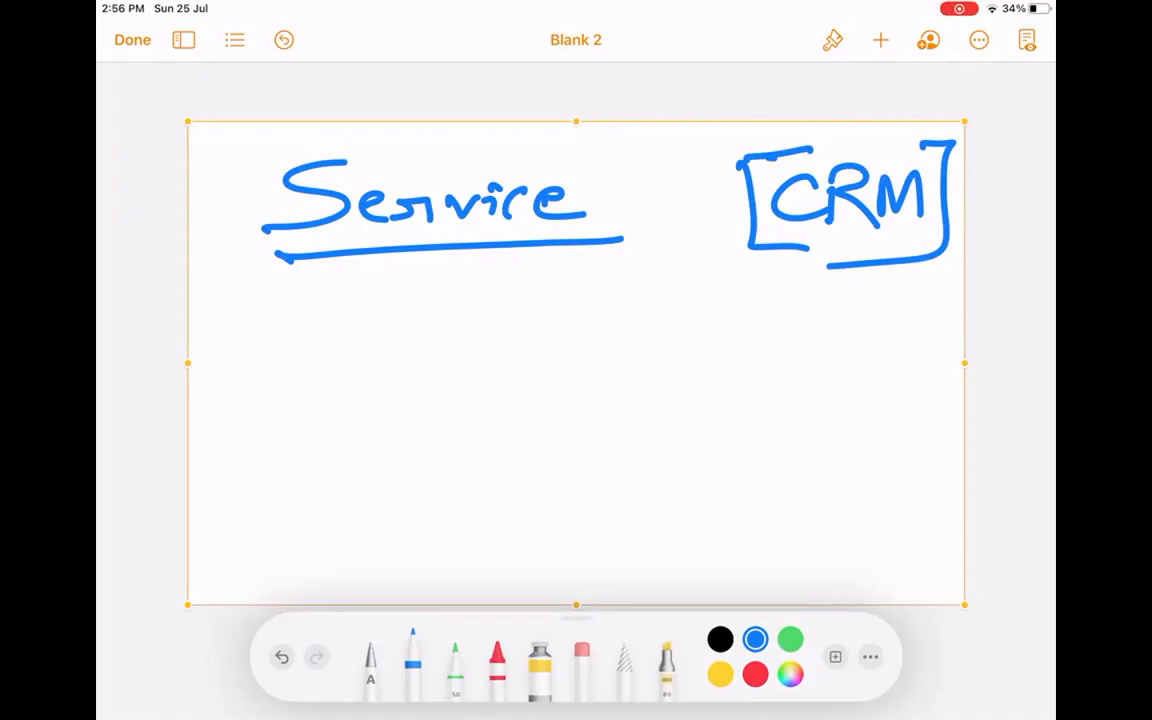
Draw a box with a circled 1, an incoming arrow, and 'Case' below it.
mouse_move(258, 310)
mouse_down()
mouse_move(260, 395)
mouse_move(380, 312)
mouse_move(270, 408)
mouse_up()
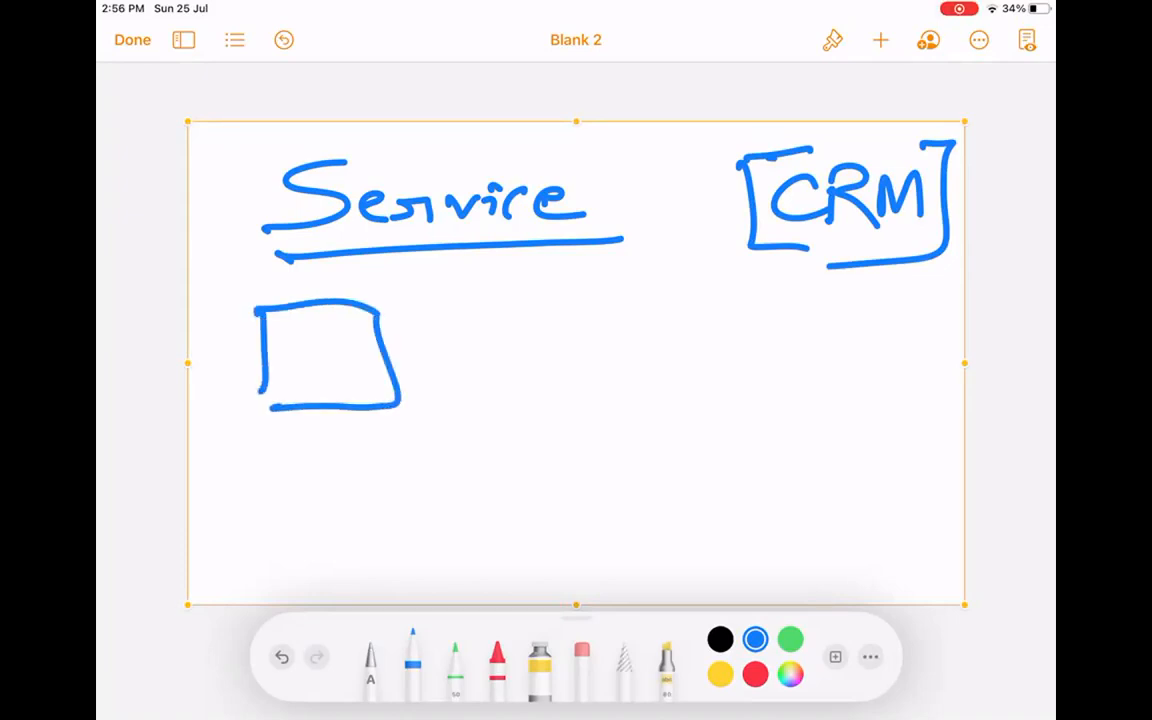
mouse_move(516, 340)
mouse_down()
mouse_move(403, 347)
mouse_move(442, 362)
mouse_up()
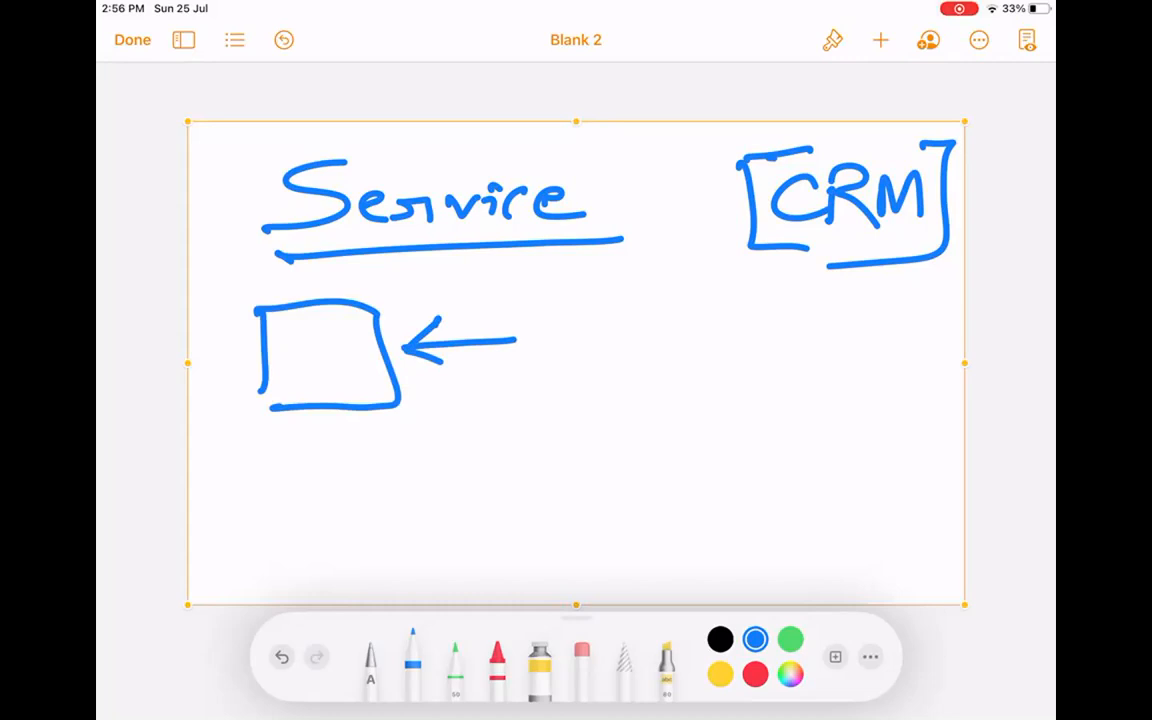
drag(257, 388, 266, 409)
mouse_move(276, 440)
mouse_down()
mouse_move(278, 483)
mouse_move(367, 458)
mouse_move(389, 476)
mouse_move(228, 472)
mouse_move(400, 470)
mouse_move(405, 437)
mouse_up()
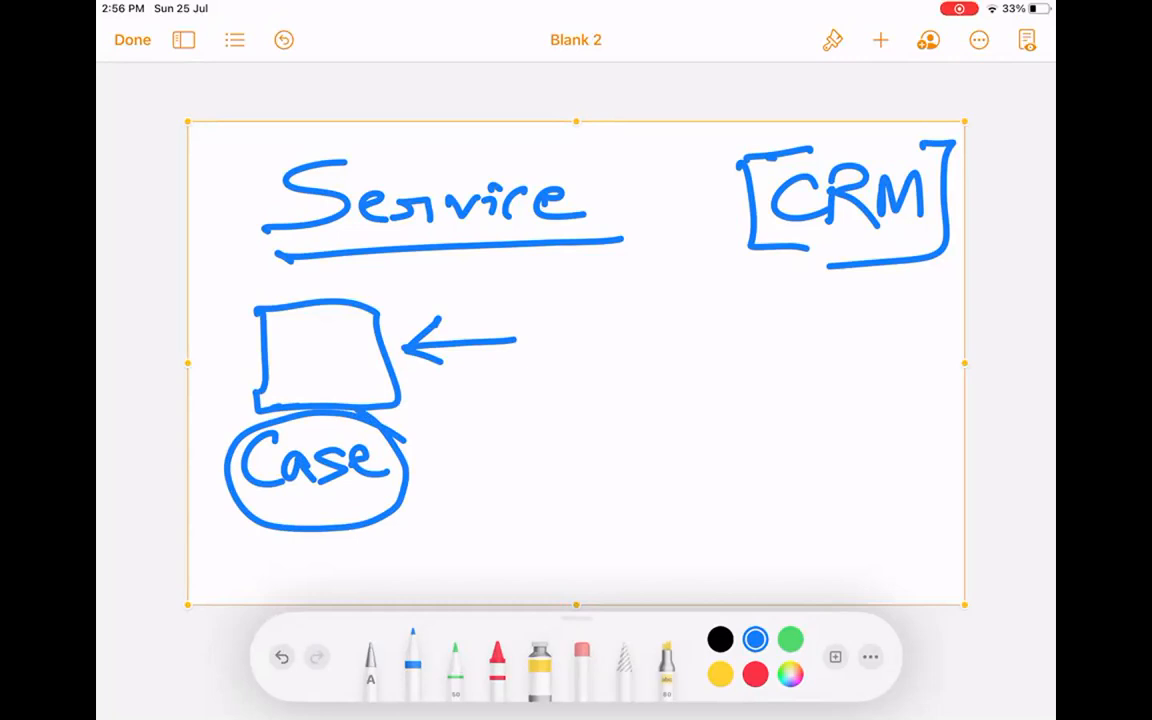
mouse_move(309, 332)
mouse_down()
mouse_move(316, 373)
mouse_move(306, 324)
mouse_up()
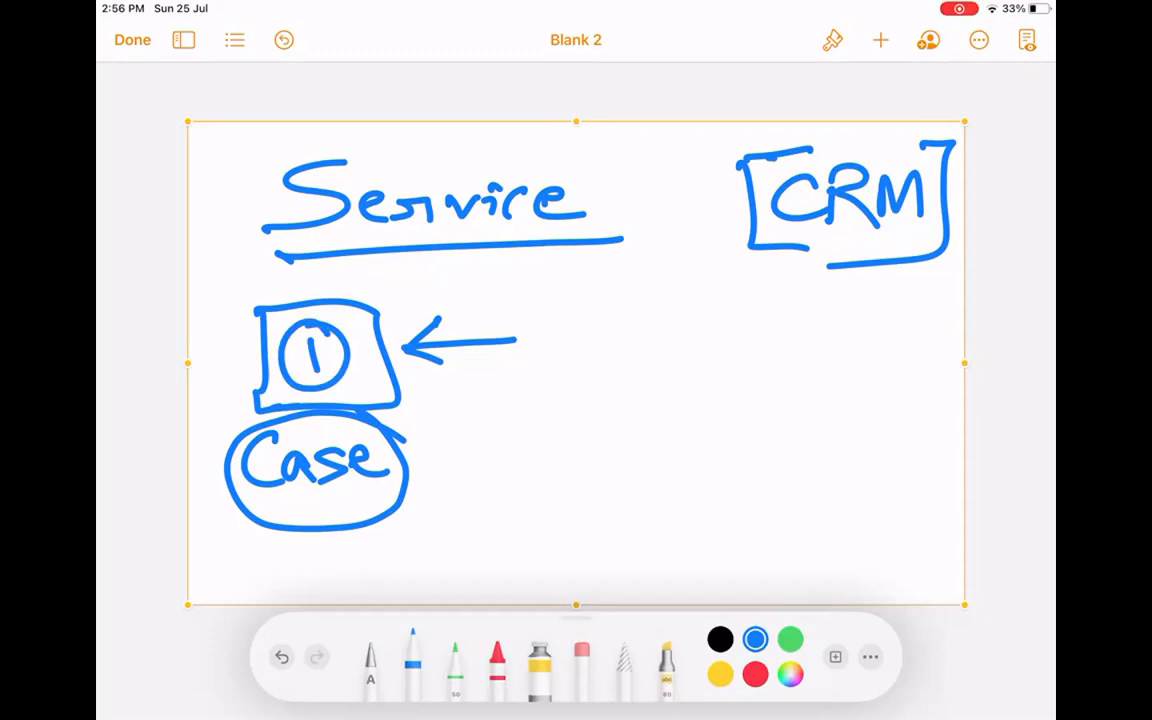
List the channels 'Call', 'Email' and 'Web' beside the arrow.
mouse_move(590, 268)
mouse_down()
mouse_move(588, 316)
mouse_move(630, 318)
mouse_up()
mouse_move(645, 255)
mouse_down()
mouse_move(648, 318)
mouse_move(673, 310)
mouse_up()
mouse_move(582, 362)
mouse_down()
mouse_move(588, 400)
mouse_move(670, 398)
mouse_up()
drag(684, 325, 692, 405)
click(726, 383)
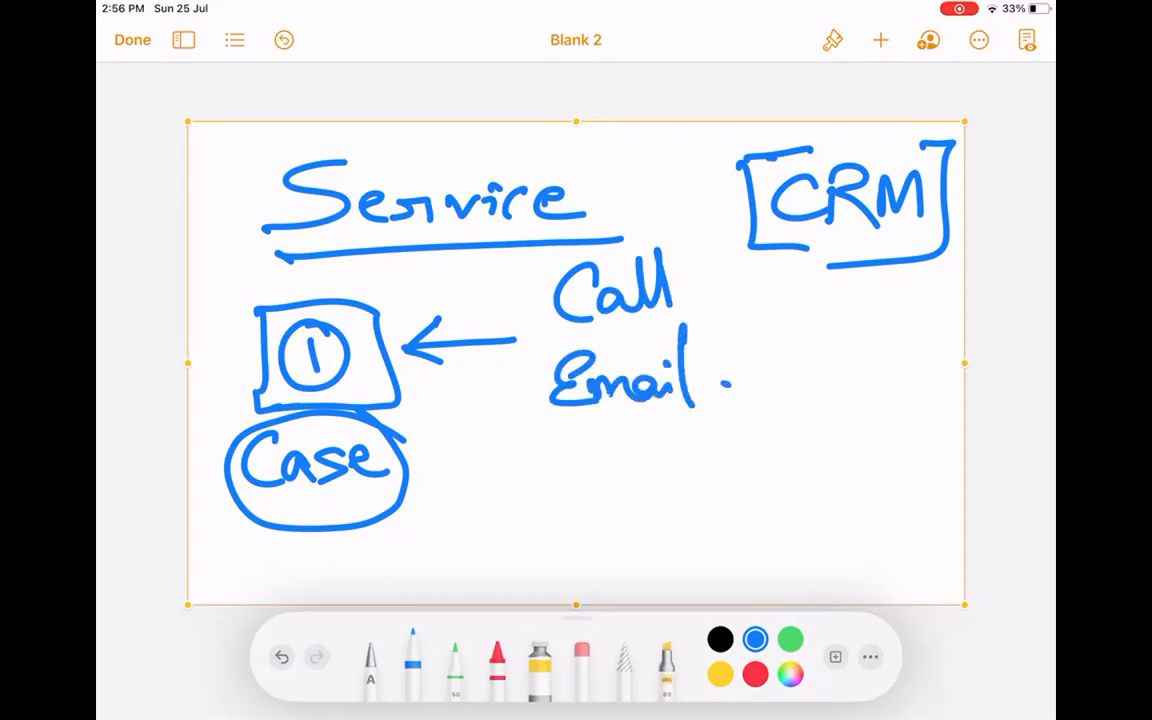
mouse_move(558, 440)
mouse_down()
mouse_move(562, 458)
mouse_move(615, 442)
mouse_move(645, 480)
mouse_up()
mouse_move(656, 428)
mouse_down()
mouse_move(660, 480)
mouse_move(684, 462)
mouse_up()
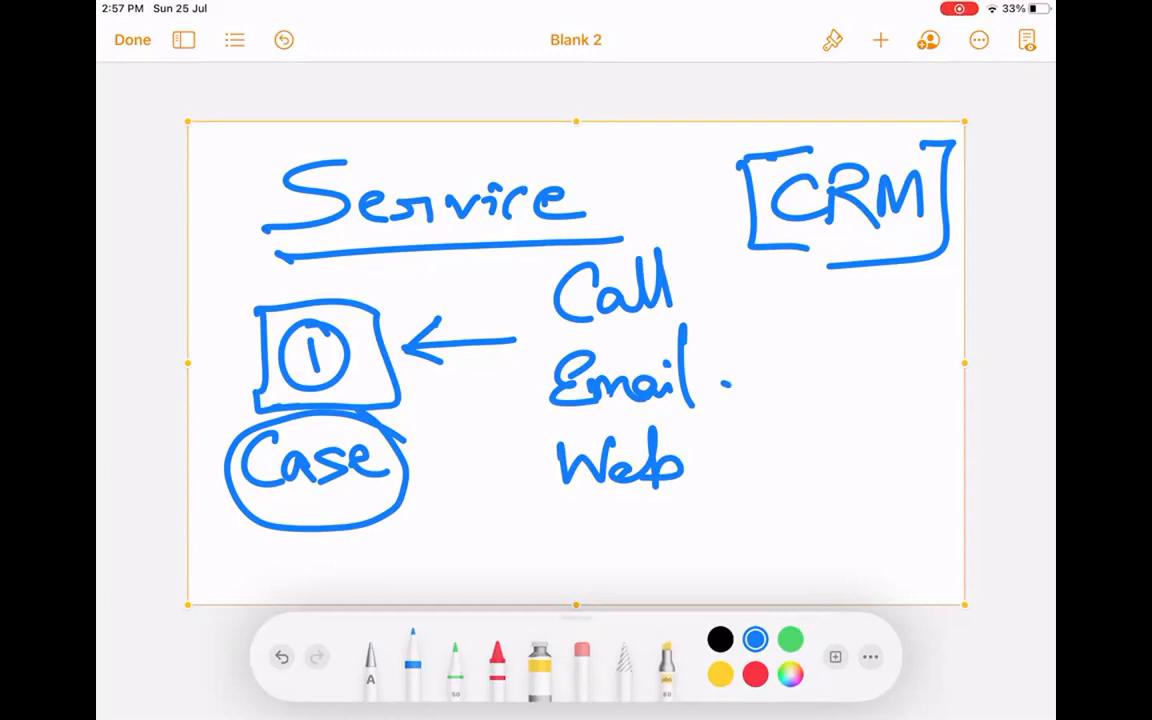
Tick Call, Email and Web, and handwrite Social Media below Web.
drag(712, 298, 815, 262)
drag(726, 372, 833, 333)
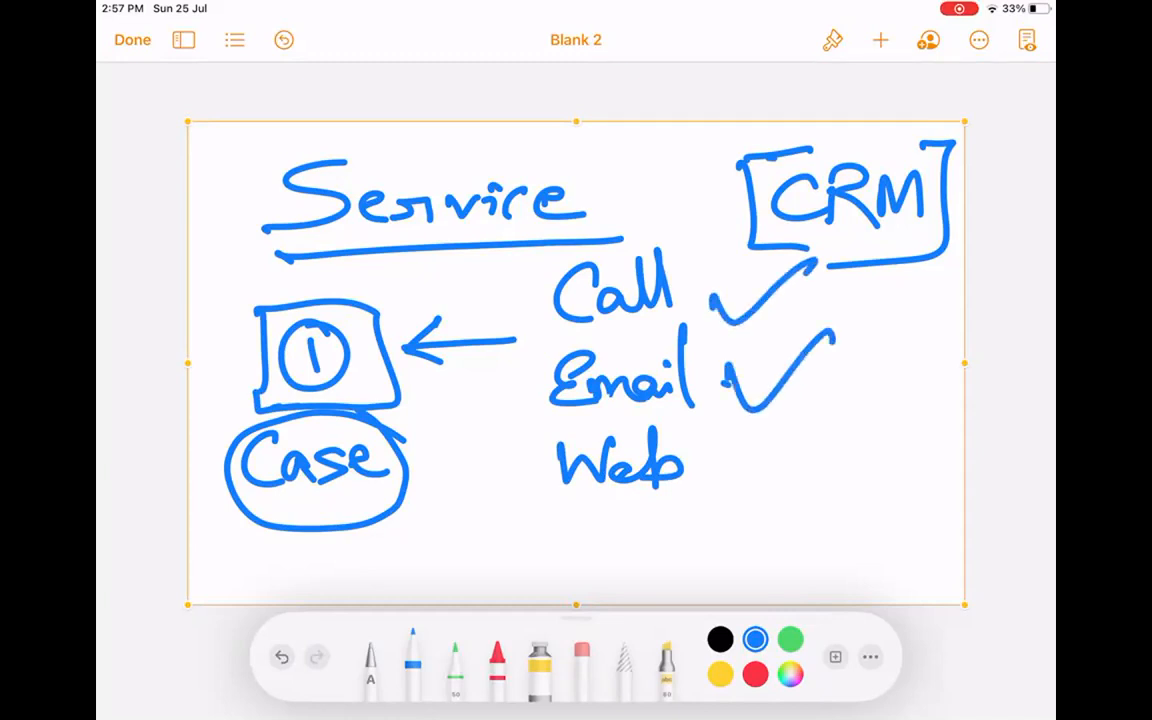
drag(736, 450, 850, 420)
mouse_move(583, 530)
mouse_down()
mouse_move(555, 532)
mouse_move(540, 574)
mouse_up()
drag(606, 548, 600, 553)
mouse_move(632, 550)
mouse_down()
mouse_move(628, 570)
mouse_move(648, 568)
mouse_up()
drag(662, 556, 690, 568)
mouse_move(700, 510)
mouse_down()
mouse_move(697, 566)
mouse_move(805, 548)
mouse_move(842, 512)
mouse_move(862, 553)
mouse_up()
drag(893, 537, 910, 574)
Bracket the four channels with a curly brace and strike through the ticks.
mouse_move(545, 270)
mouse_down()
mouse_move(522, 400)
mouse_move(542, 550)
mouse_up()
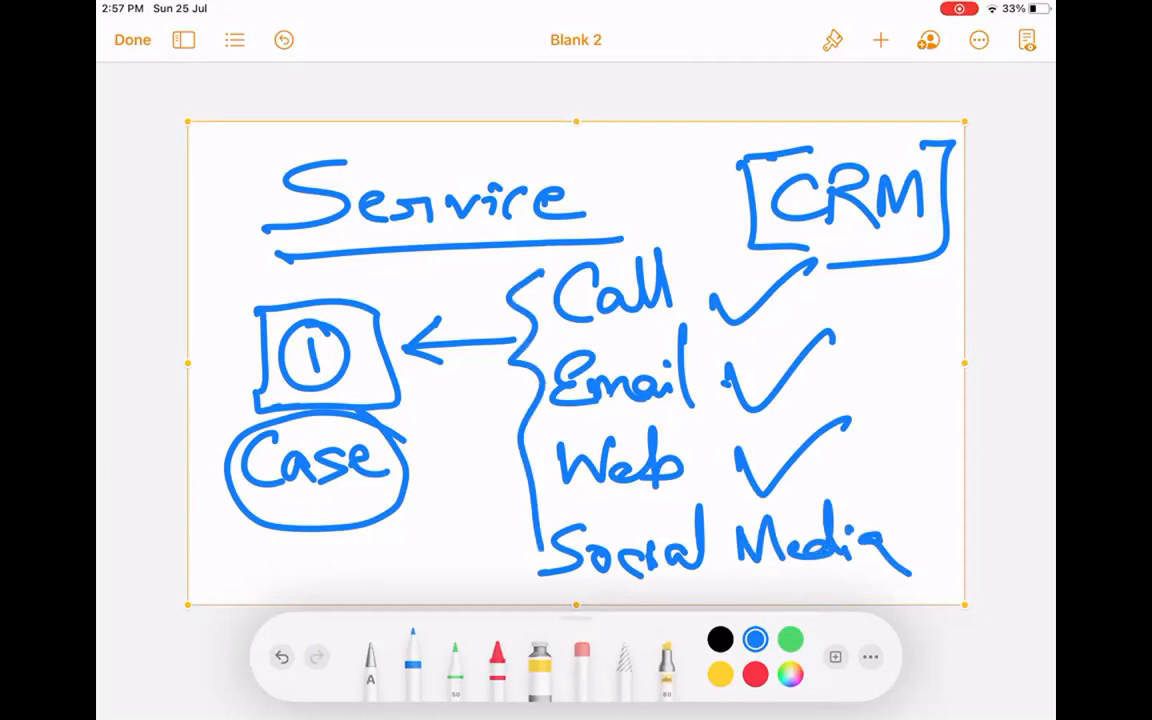
drag(703, 290, 888, 267)
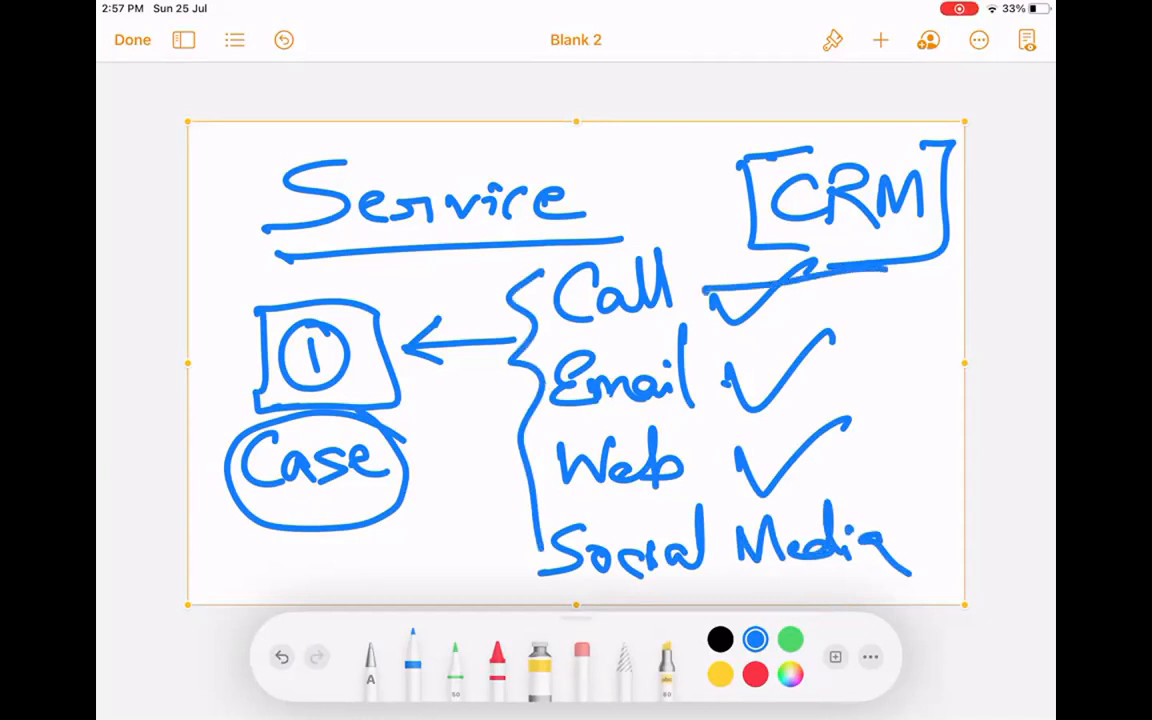
drag(726, 378, 894, 353)
drag(728, 470, 894, 453)
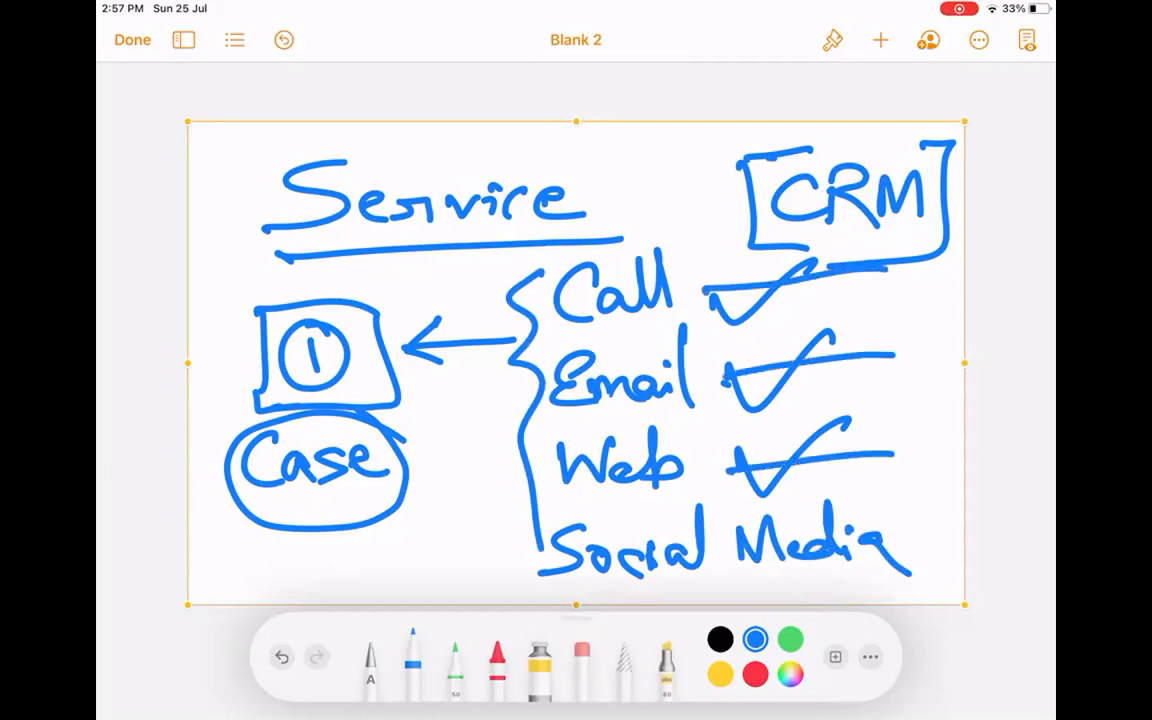
drag(885, 558, 951, 545)
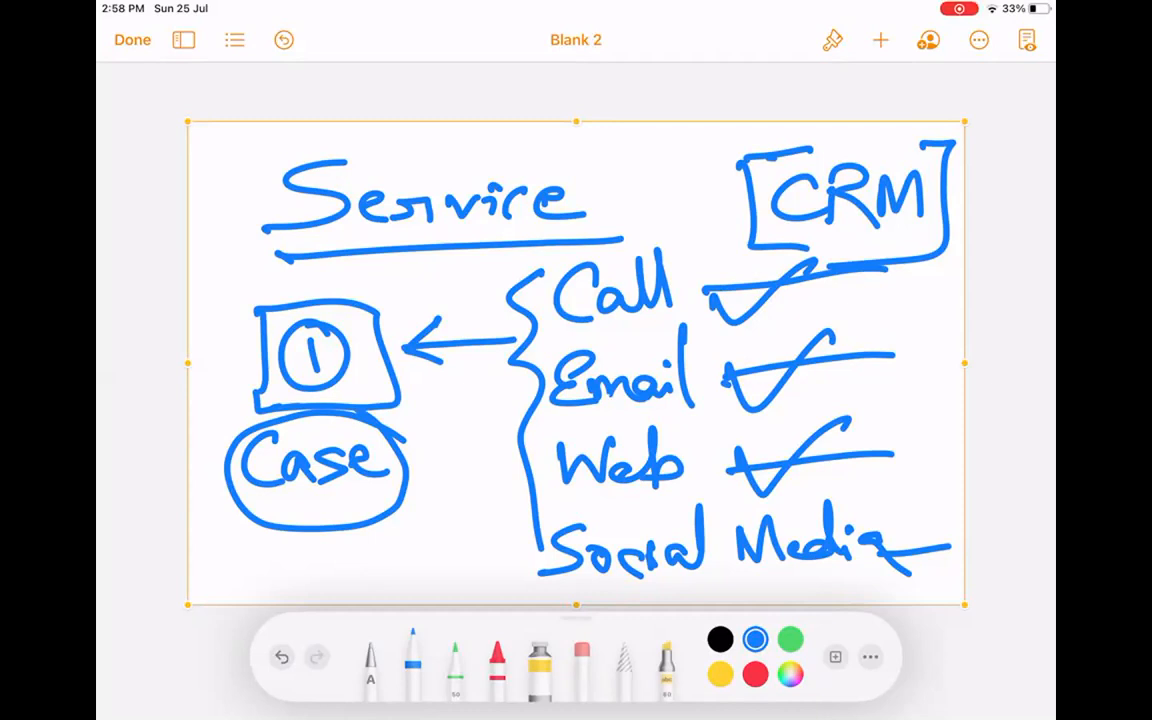
Thicken the strike lines through the Call, Email and Web ticks.
mouse_move(710, 294)
mouse_down()
mouse_move(873, 284)
mouse_move(864, 276)
mouse_up()
drag(720, 373, 884, 362)
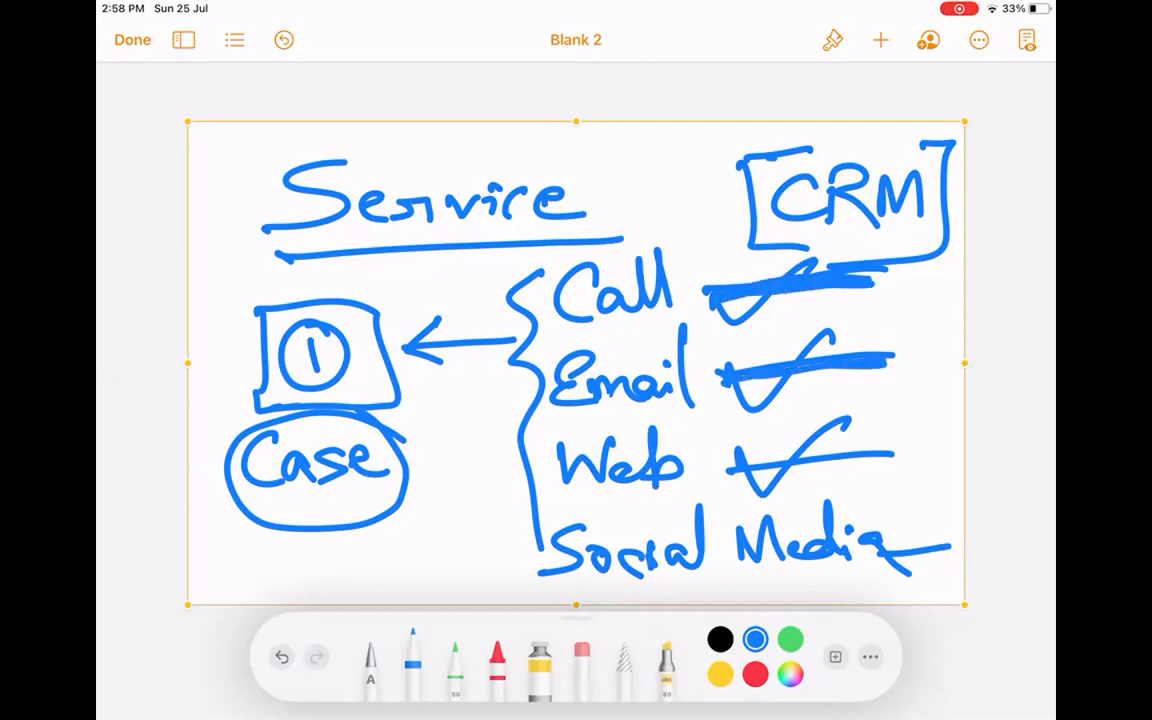
drag(728, 462, 897, 455)
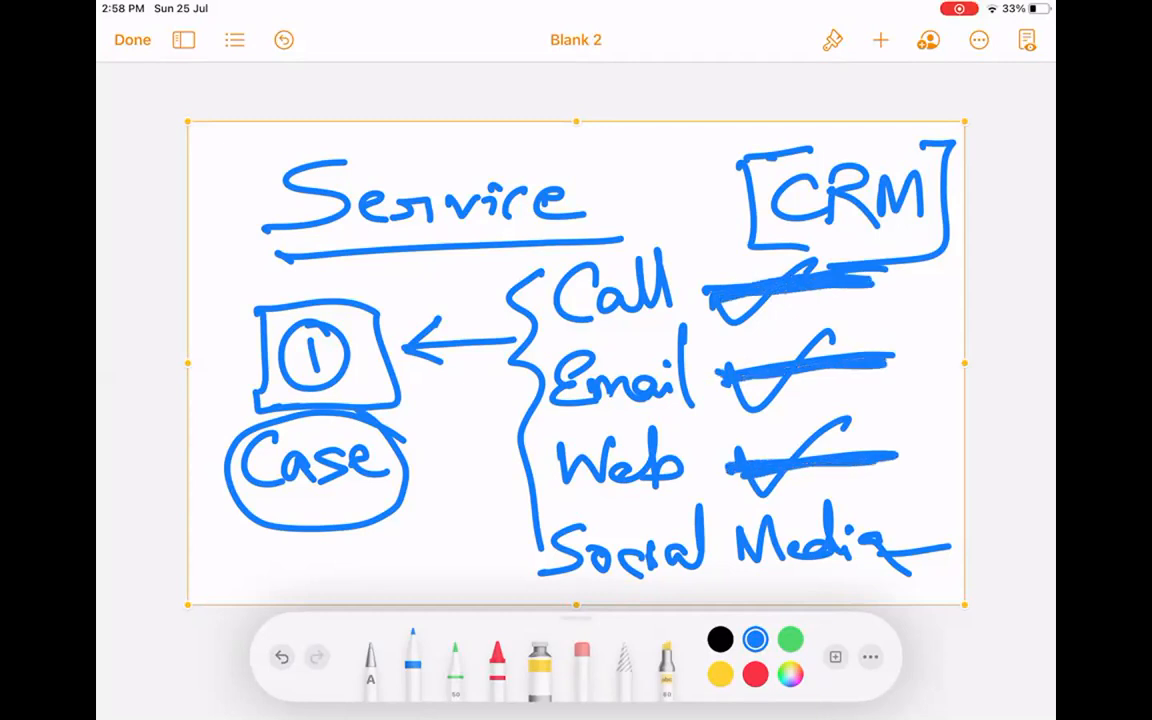
click(645, 120)
Delete the Service drawing and insert a new empty drawing.
click(688, 87)
click(881, 40)
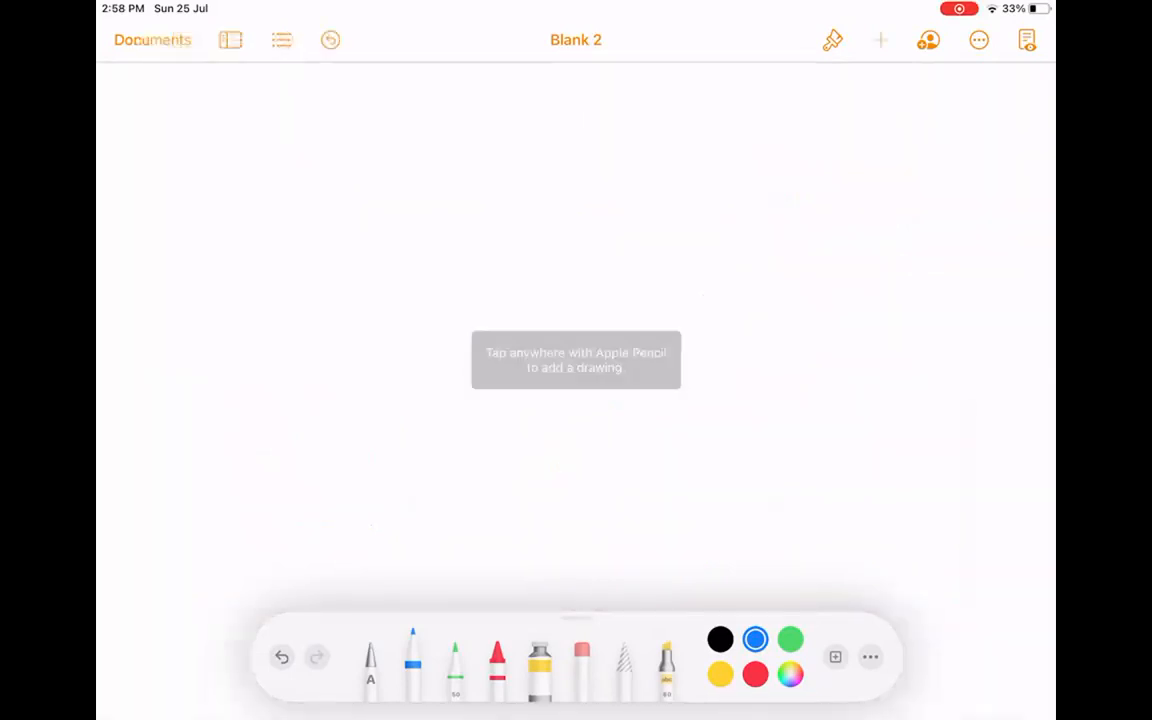
click(795, 406)
Handwrite 'Defects.' and 'Request.' at top left, underlining each.
mouse_move(260, 195)
mouse_down()
mouse_move(283, 165)
mouse_move(293, 226)
mouse_up()
drag(258, 170, 271, 245)
mouse_move(290, 215)
mouse_down()
mouse_move(370, 195)
mouse_move(372, 268)
mouse_up()
drag(350, 205, 408, 188)
drag(448, 145, 460, 220)
mouse_move(432, 195)
mouse_down()
mouse_move(468, 190)
mouse_move(482, 235)
mouse_up()
click(538, 222)
drag(257, 290, 613, 273)
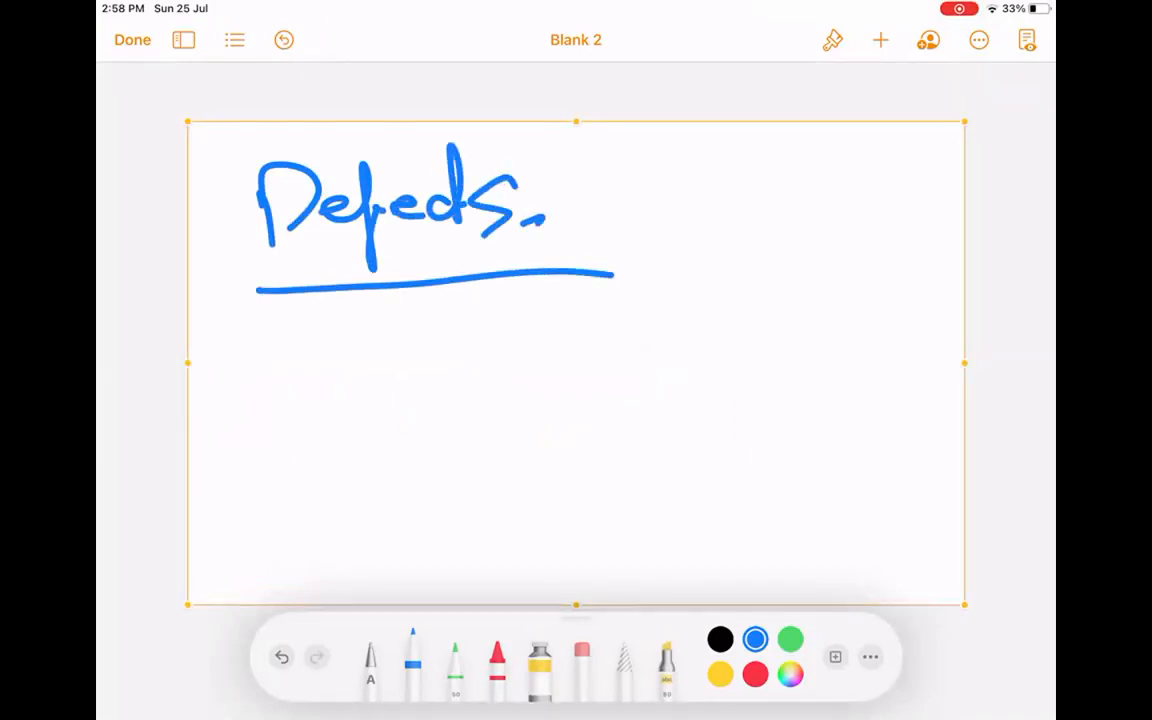
mouse_move(283, 325)
mouse_down()
mouse_move(280, 370)
mouse_move(330, 365)
mouse_move(372, 395)
mouse_up()
mouse_move(385, 335)
mouse_down()
mouse_move(494, 355)
mouse_move(536, 345)
mouse_up()
click(557, 343)
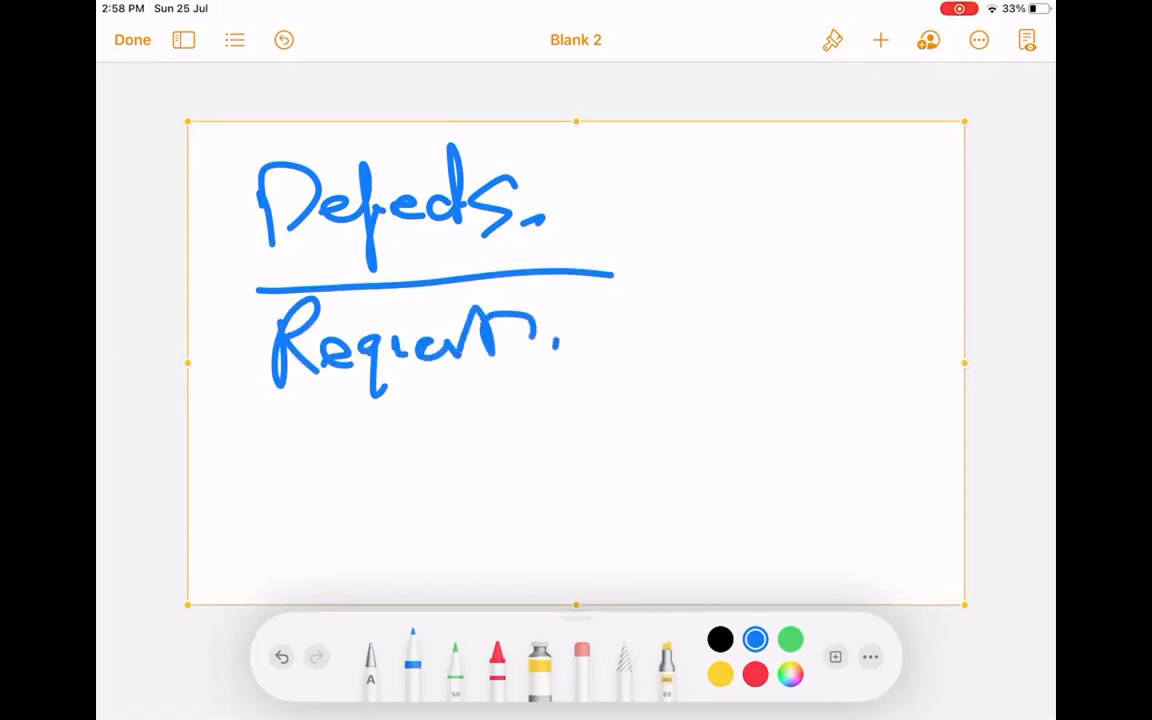
drag(251, 410, 608, 412)
Write 'Change of Info' and a fourth case type below it.
mouse_move(290, 440)
mouse_down()
mouse_move(262, 458)
mouse_move(292, 510)
mouse_up()
mouse_move(305, 440)
mouse_down()
mouse_move(308, 505)
mouse_move(370, 478)
mouse_move(400, 515)
mouse_up()
click(443, 478)
mouse_move(500, 462)
mouse_down()
mouse_move(515, 490)
mouse_move(585, 422)
mouse_move(600, 480)
mouse_move(662, 455)
mouse_move(655, 463)
mouse_up()
drag(290, 585, 352, 584)
drag(378, 530, 395, 590)
drag(366, 560, 440, 568)
drag(452, 565, 488, 570)
click(531, 562)
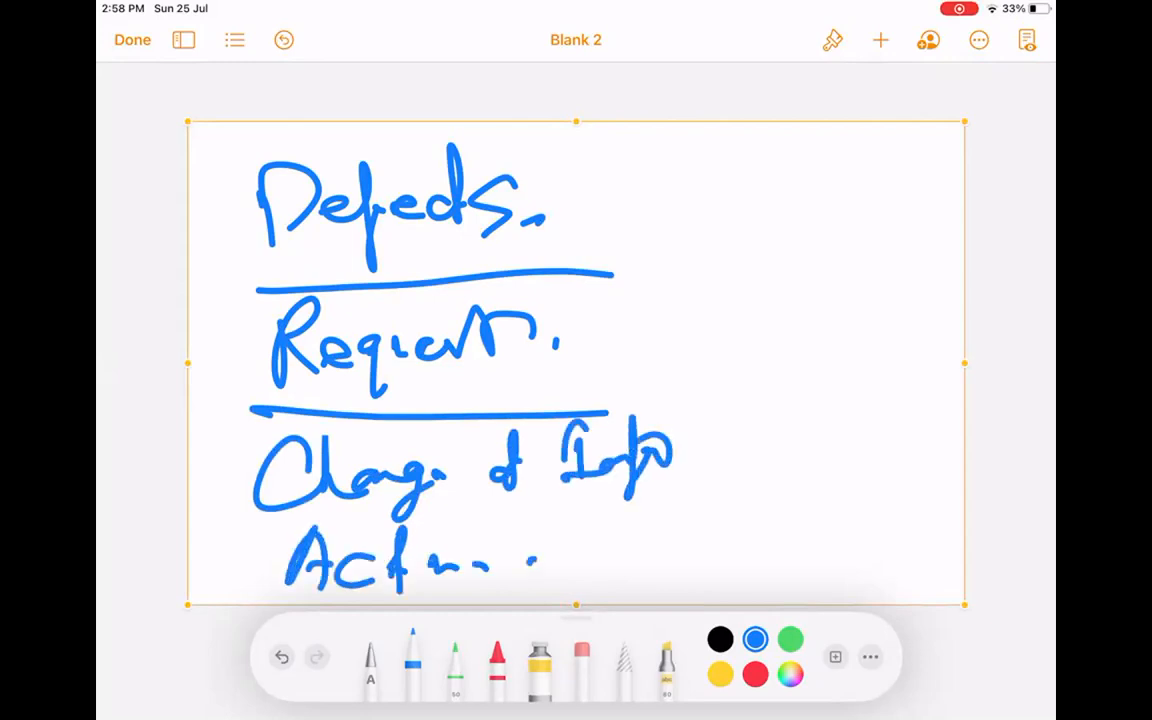
Draw a dash beside each of the four listed case types.
drag(662, 204, 786, 168)
drag(682, 318, 792, 271)
drag(704, 438, 802, 400)
drag(680, 537, 764, 510)
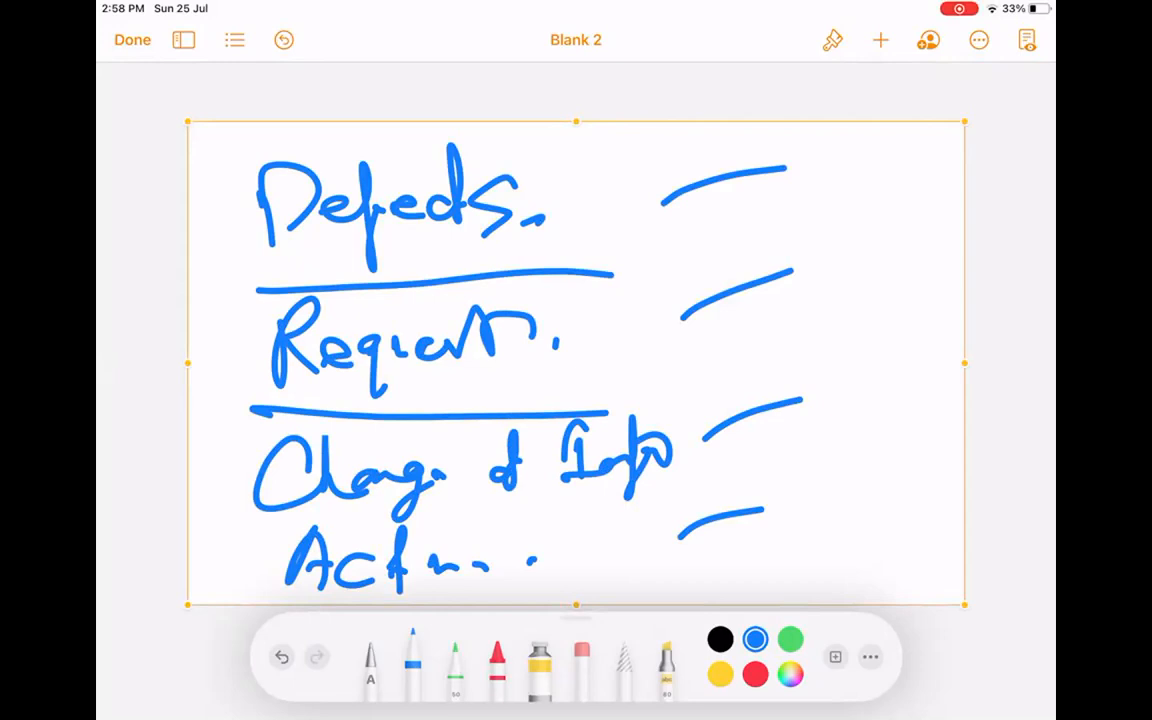
Wipe the case types drawing and insert another empty drawing.
click(727, 118)
click(771, 87)
click(880, 40)
click(794, 406)
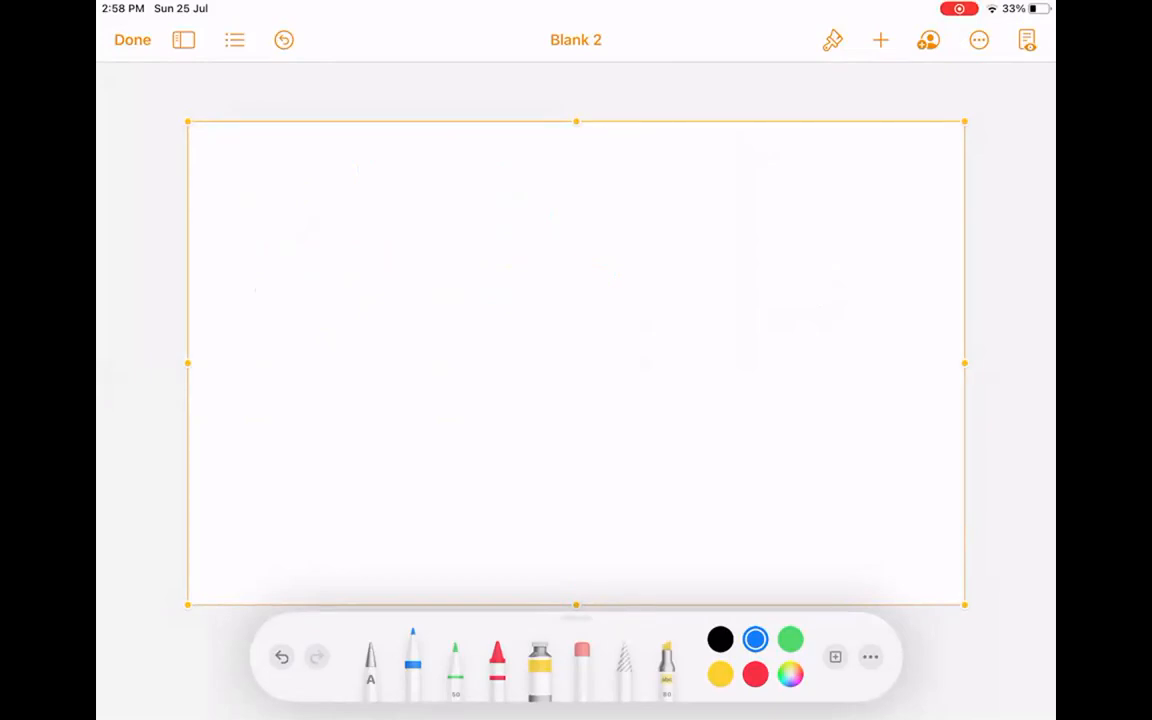
Handwrite the heading 'Record type' at the top left of the canvas.
mouse_move(270, 180)
mouse_down()
mouse_move(313, 163)
mouse_move(321, 241)
mouse_up()
drag(312, 226, 352, 237)
drag(378, 206, 373, 236)
mouse_move(389, 210)
mouse_down()
mouse_move(411, 238)
mouse_move(436, 215)
mouse_up()
mouse_move(458, 215)
mouse_down()
mouse_move(460, 230)
mouse_move(427, 190)
mouse_up()
drag(506, 165, 510, 231)
drag(494, 209, 524, 210)
mouse_move(533, 197)
mouse_down()
mouse_move(505, 296)
mouse_move(541, 271)
mouse_up()
mouse_move(541, 212)
mouse_down()
mouse_move(592, 187)
mouse_move(599, 217)
mouse_up()
drag(640, 193, 636, 206)
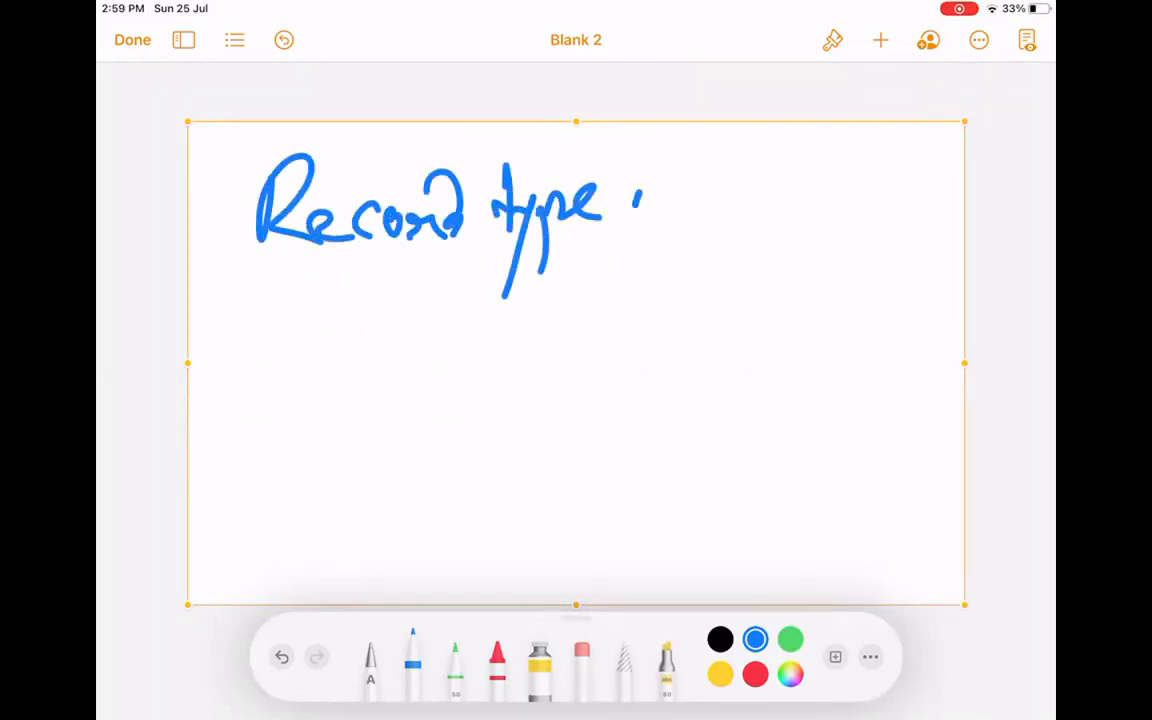
Draw a curved arrow under Record and four left-pointing arrows at right.
mouse_move(299, 267)
mouse_down()
mouse_move(262, 376)
mouse_move(292, 374)
mouse_up()
drag(291, 358, 306, 398)
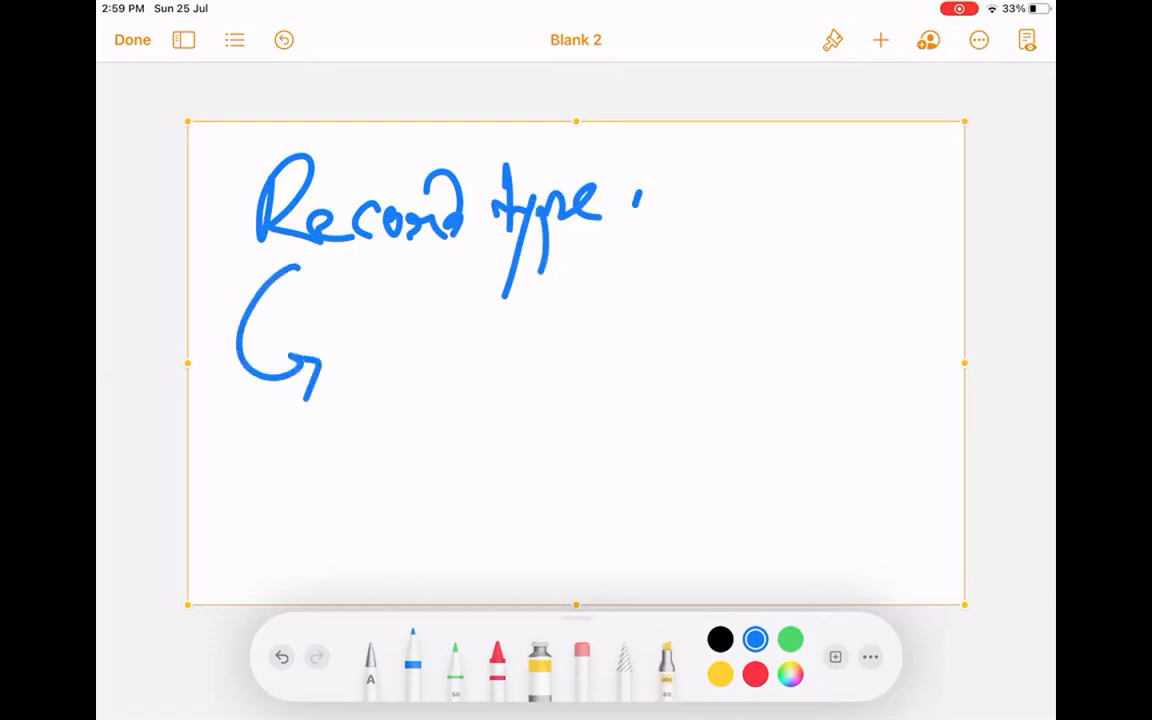
drag(862, 303, 660, 320)
drag(712, 280, 712, 342)
drag(866, 386, 668, 395)
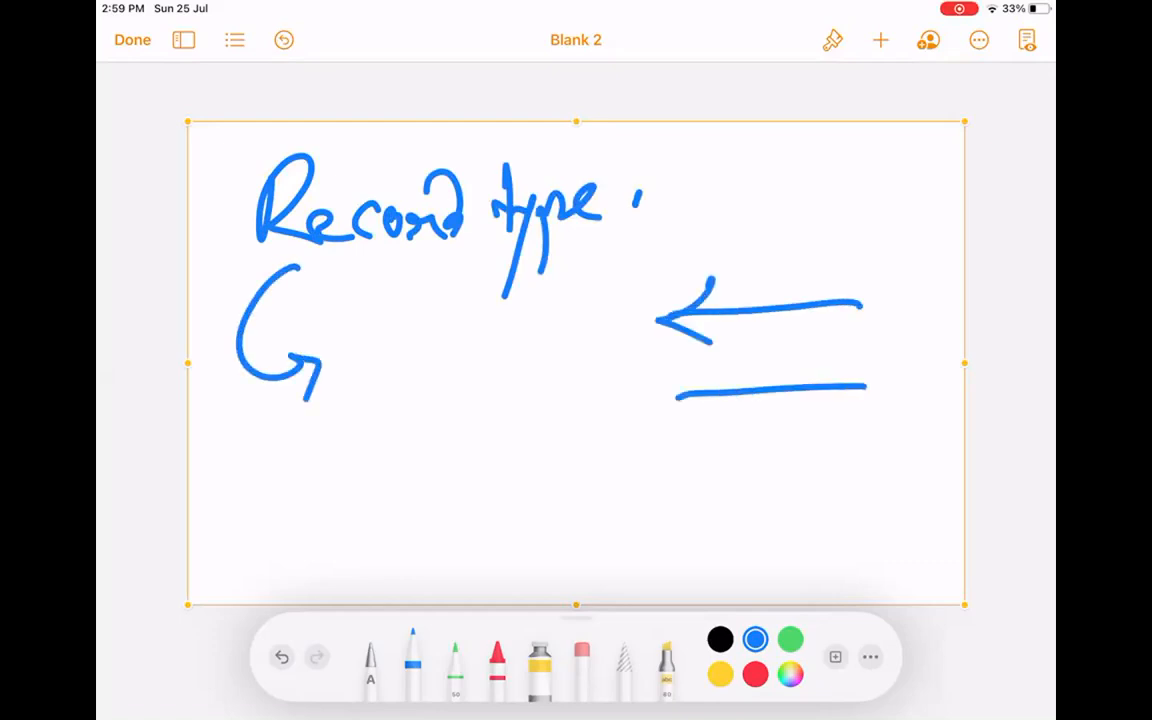
drag(737, 366, 717, 413)
click(674, 476)
drag(674, 476, 862, 469)
mouse_move(723, 453)
mouse_down()
mouse_move(713, 457)
mouse_move(773, 514)
mouse_up()
mouse_move(685, 566)
mouse_down()
mouse_move(797, 546)
mouse_move(873, 551)
mouse_up()
mouse_move(766, 546)
mouse_down()
mouse_move(705, 555)
mouse_move(766, 563)
mouse_up()
Sketch two ellipses mid-page and a small ellipse at lower left.
mouse_move(455, 312)
mouse_down()
mouse_move(587, 330)
mouse_move(505, 292)
mouse_up()
mouse_move(505, 437)
mouse_down()
mouse_move(540, 497)
mouse_move(575, 430)
mouse_up()
mouse_move(257, 530)
mouse_down()
mouse_move(357, 500)
mouse_move(280, 488)
mouse_up()
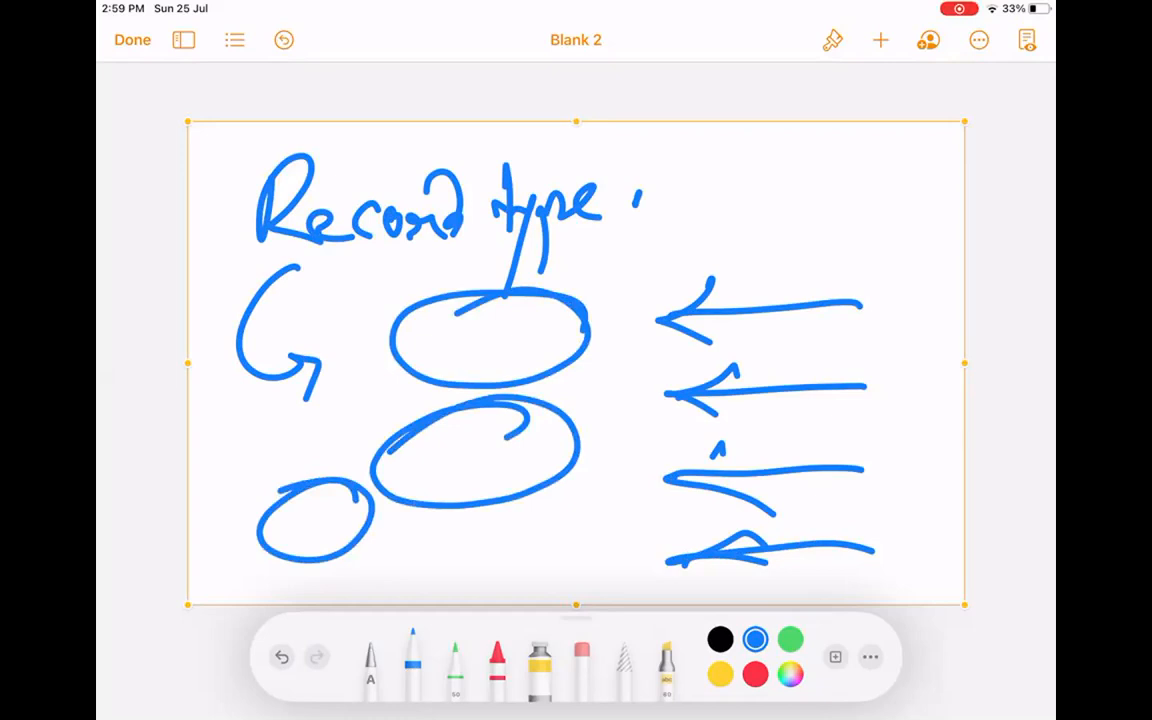
Delete the Record type sketch and insert a fresh empty drawing.
click(643, 350)
click(686, 87)
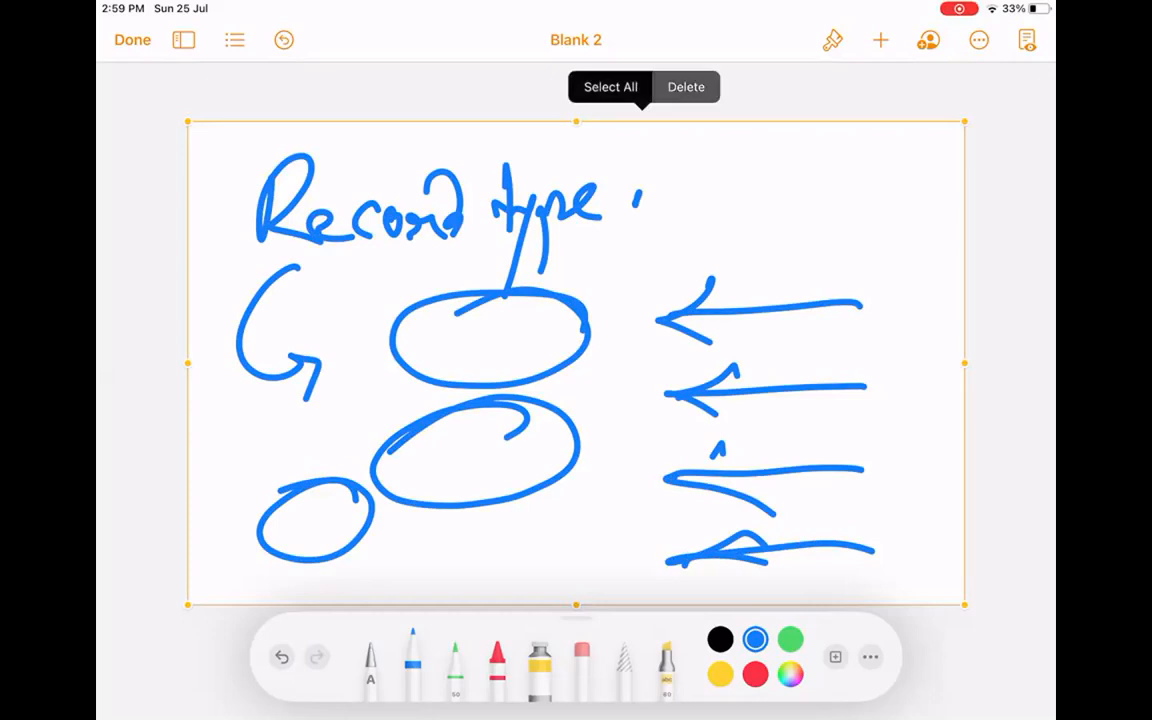
click(880, 40)
click(795, 406)
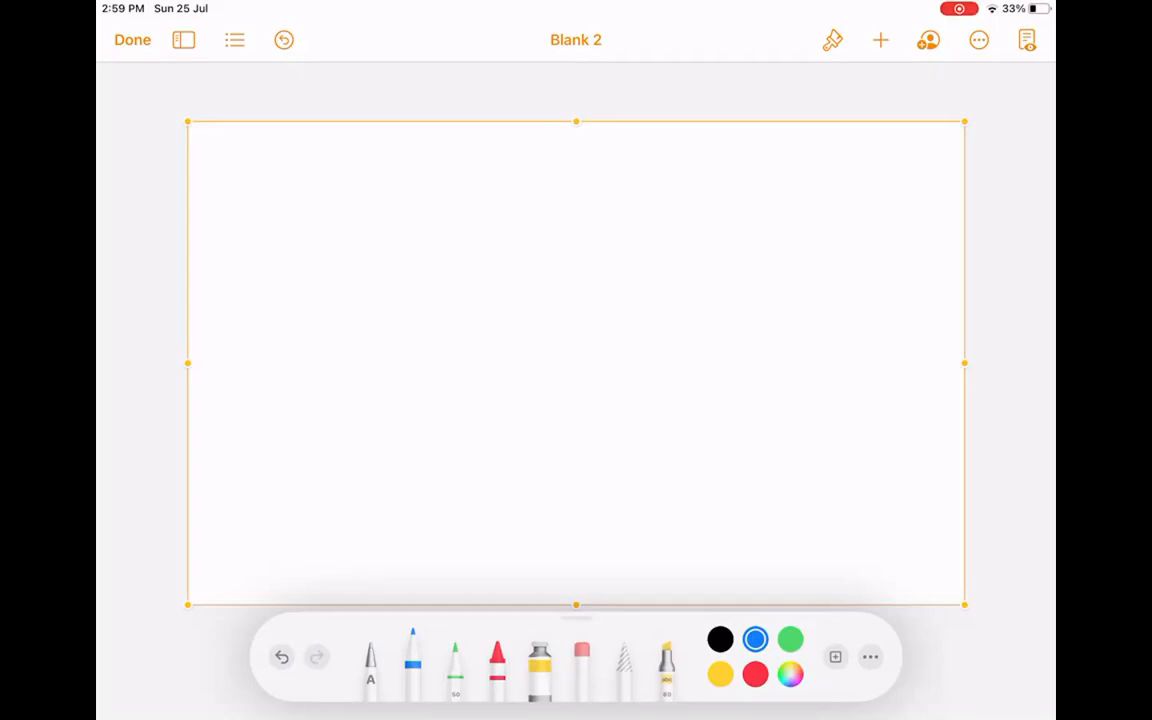
Draw a large central rectangle holding four small boxes and D shapes.
mouse_move(395, 258)
mouse_down()
mouse_move(387, 467)
mouse_move(596, 249)
mouse_move(820, 383)
mouse_move(812, 504)
mouse_up()
mouse_move(387, 467)
mouse_down()
mouse_move(393, 528)
mouse_move(760, 523)
mouse_move(808, 503)
mouse_up()
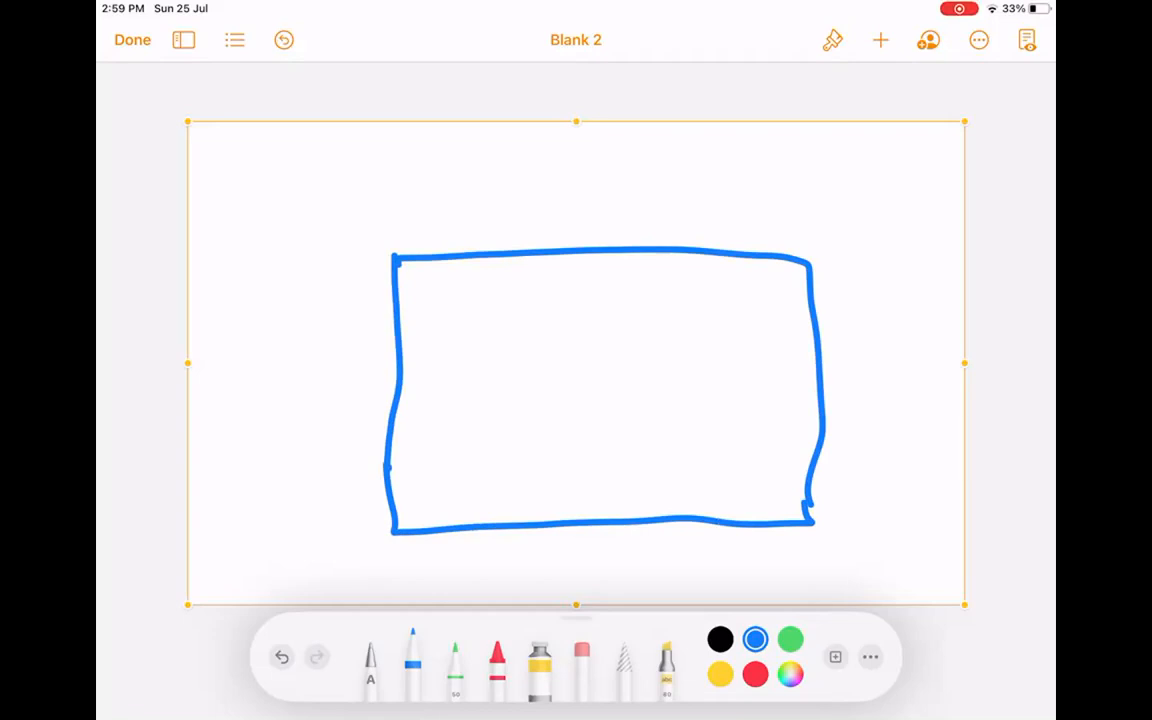
mouse_move(470, 376)
mouse_down()
mouse_move(527, 291)
mouse_move(460, 388)
mouse_up()
drag(621, 302, 628, 378)
mouse_move(624, 305)
mouse_down()
mouse_move(712, 390)
mouse_move(567, 412)
mouse_up()
mouse_move(500, 442)
mouse_down()
mouse_move(500, 502)
mouse_move(488, 508)
mouse_up()
drag(673, 440, 675, 495)
mouse_move(665, 418)
mouse_down()
mouse_move(745, 470)
mouse_move(650, 497)
mouse_up()
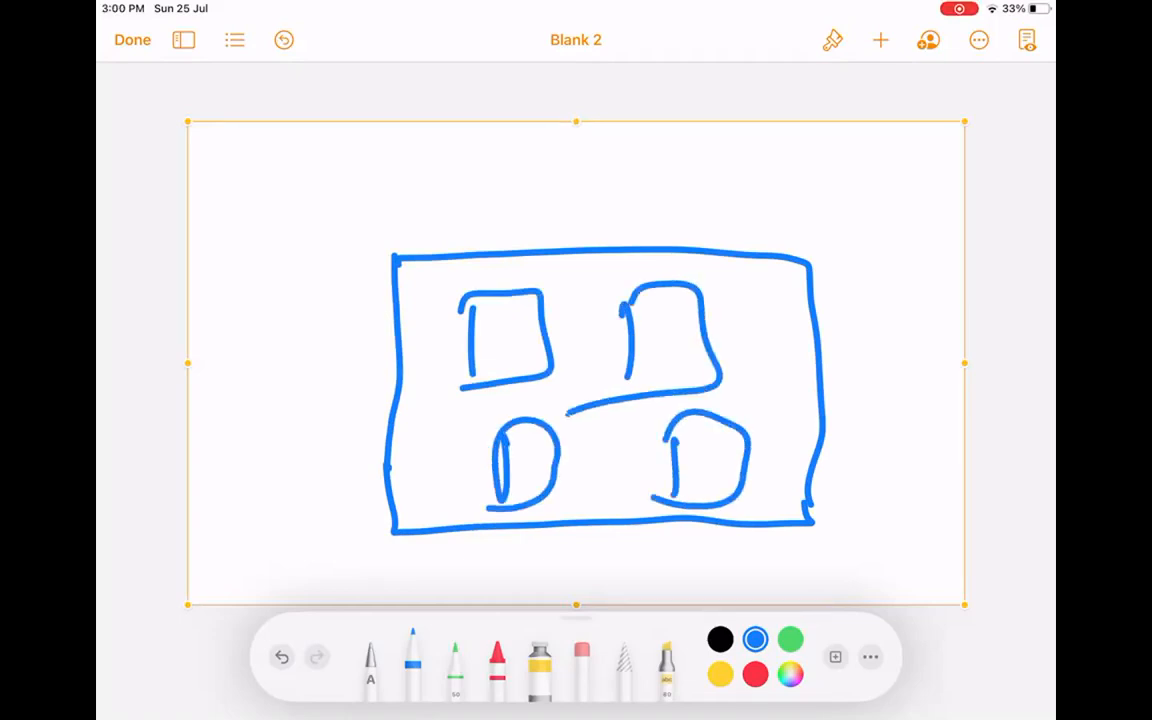
Add arches and marks above the four figures and a stroke across each.
mouse_move(492, 288)
mouse_down()
mouse_move(528, 216)
mouse_move(537, 292)
mouse_up()
mouse_move(673, 232)
mouse_down()
mouse_move(673, 260)
mouse_move(702, 213)
mouse_up()
drag(714, 226, 765, 258)
mouse_move(479, 413)
mouse_down()
mouse_move(481, 428)
mouse_move(520, 395)
mouse_move(558, 412)
mouse_up()
mouse_move(706, 440)
mouse_down()
mouse_move(712, 405)
mouse_move(742, 372)
mouse_move(770, 398)
mouse_up()
drag(774, 375, 773, 448)
drag(486, 335, 580, 315)
drag(675, 330, 795, 293)
drag(520, 455, 620, 432)
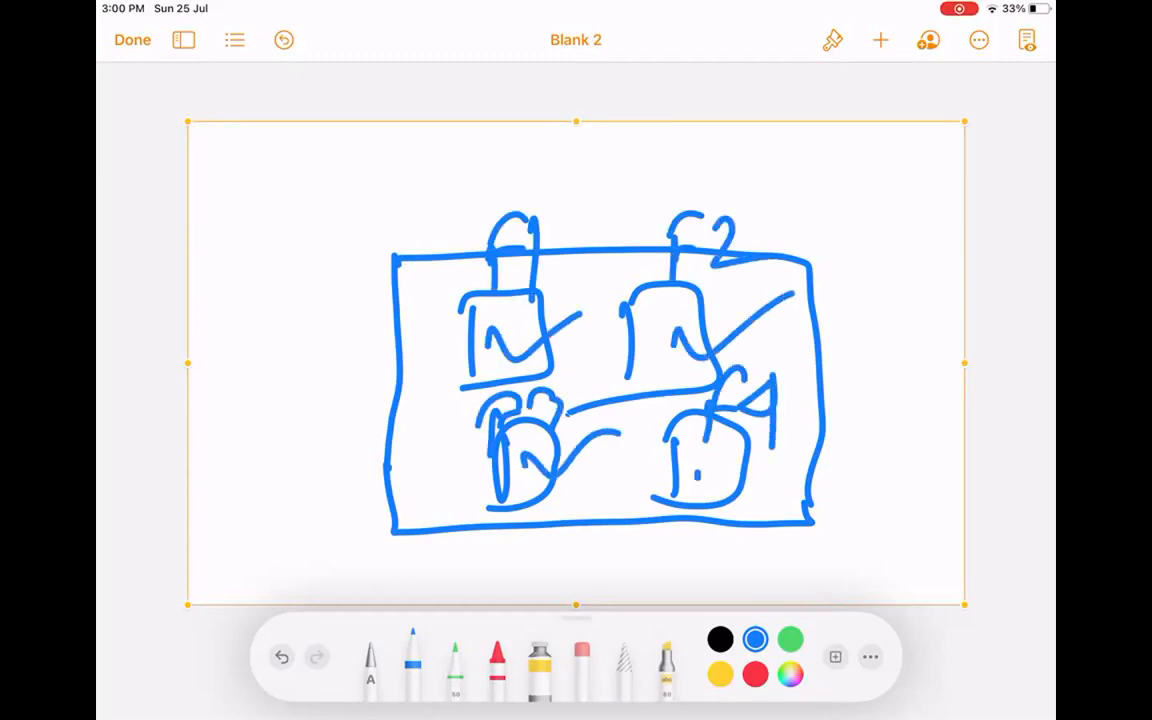
drag(695, 470, 832, 430)
Write Default left of the box and sketch a small four-box grid top right.
mouse_move(242, 420)
mouse_down()
mouse_move(250, 362)
mouse_move(285, 390)
mouse_up()
drag(272, 345, 368, 272)
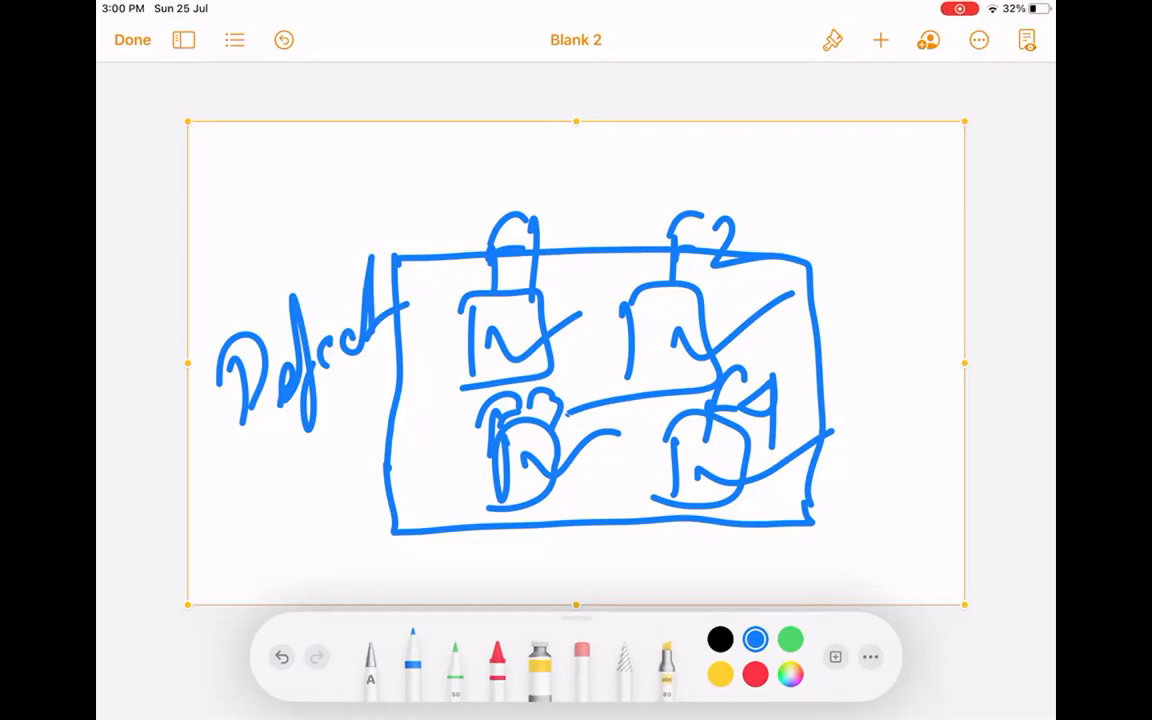
drag(812, 152, 822, 282)
mouse_move(832, 218)
mouse_down()
mouse_move(832, 258)
mouse_move(866, 256)
mouse_move(843, 258)
mouse_move(903, 212)
mouse_move(882, 256)
mouse_move(857, 160)
mouse_move(846, 208)
mouse_up()
mouse_move(872, 158)
mouse_down()
mouse_move(876, 200)
mouse_move(848, 262)
mouse_up()
drag(892, 225, 898, 242)
drag(896, 232, 905, 278)
mouse_move(840, 177)
mouse_down()
mouse_move(832, 191)
mouse_move(848, 203)
mouse_up()
drag(834, 178, 856, 172)
mouse_move(892, 169)
mouse_down()
mouse_move(886, 190)
mouse_move(904, 200)
mouse_up()
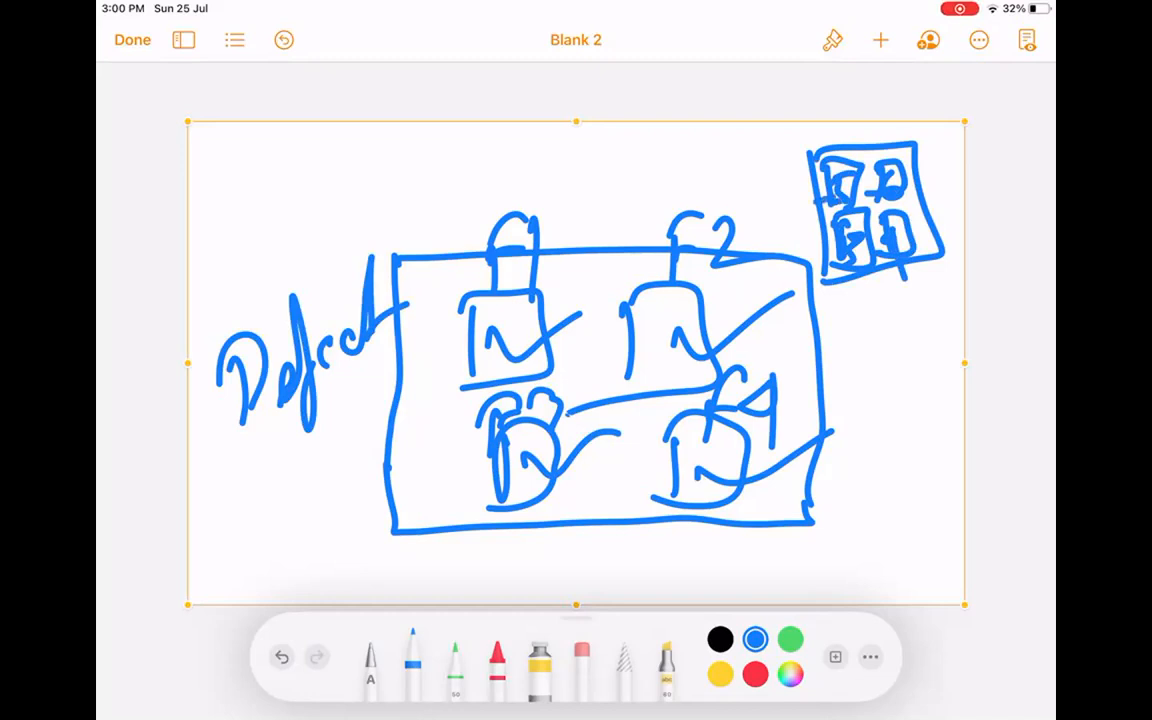
Circle the two upper boxes and write the 'Record type' heading above Default.
drag(495, 260, 548, 285)
mouse_move(640, 240)
mouse_down()
mouse_move(600, 350)
mouse_move(700, 270)
mouse_up()
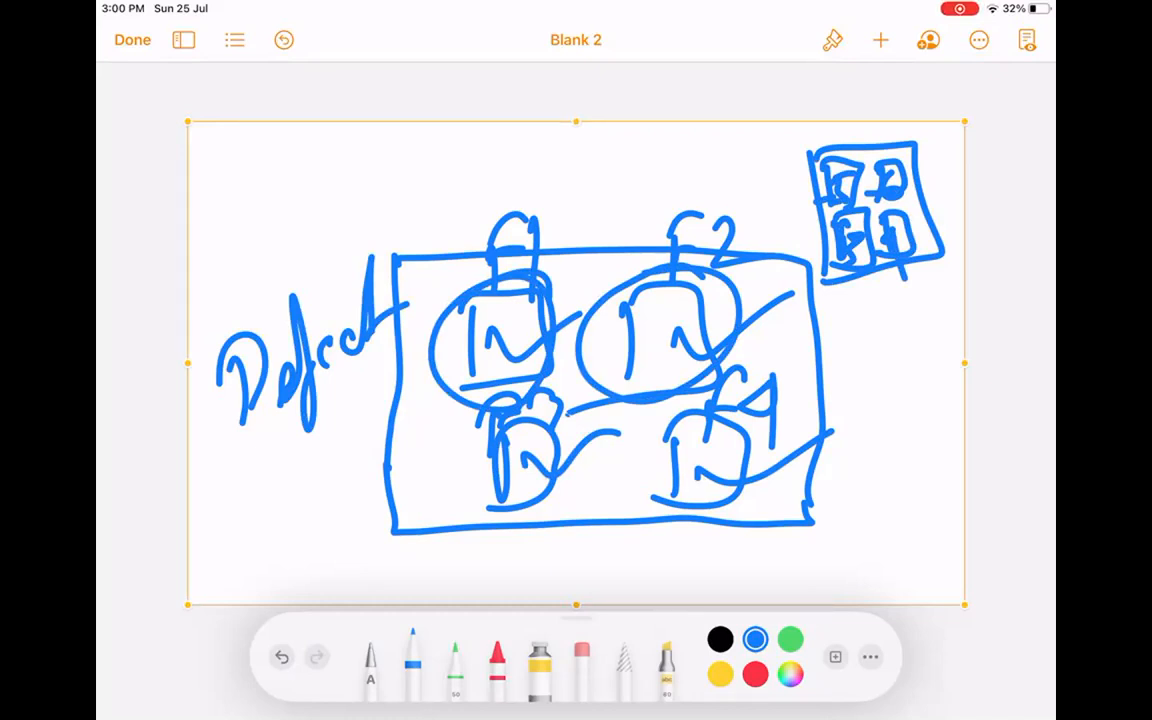
mouse_move(400, 258)
mouse_down()
mouse_move(380, 540)
mouse_move(812, 515)
mouse_move(818, 258)
mouse_move(398, 258)
mouse_up()
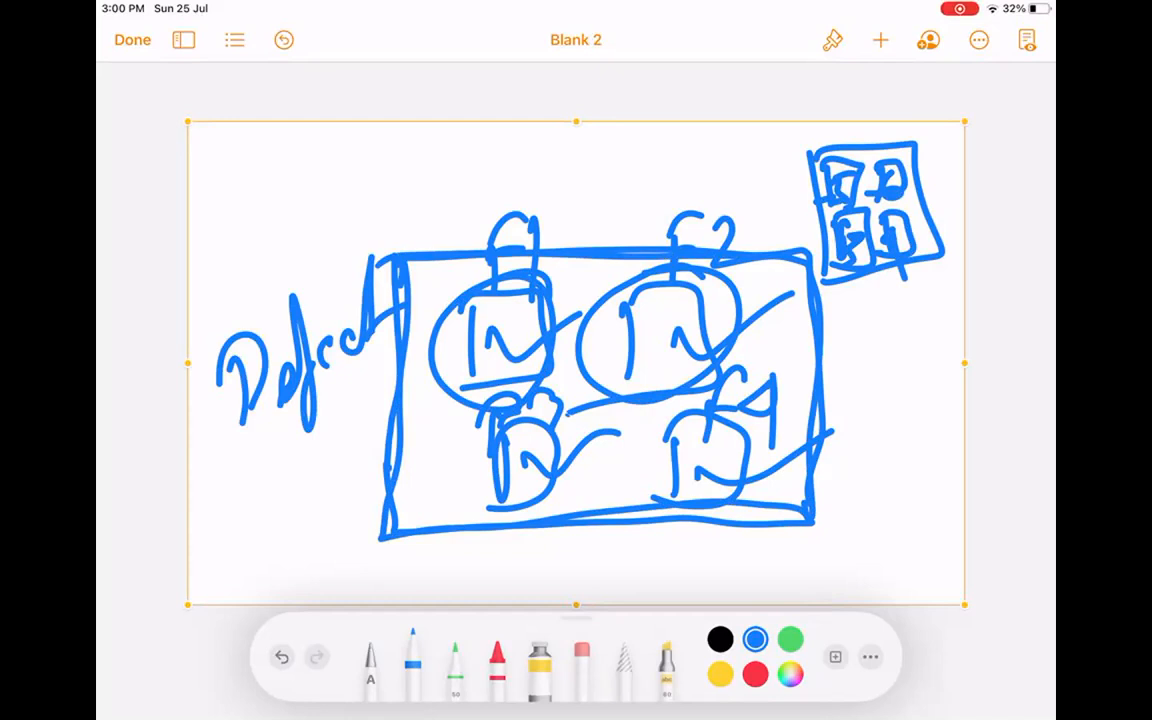
mouse_move(245, 160)
mouse_down()
mouse_move(245, 240)
mouse_move(300, 240)
mouse_up()
mouse_move(270, 200)
mouse_down()
mouse_move(420, 200)
mouse_move(395, 205)
mouse_up()
drag(410, 150, 412, 205)
drag(458, 148, 452, 268)
mouse_move(462, 185)
mouse_down()
mouse_move(505, 165)
mouse_move(558, 170)
mouse_up()
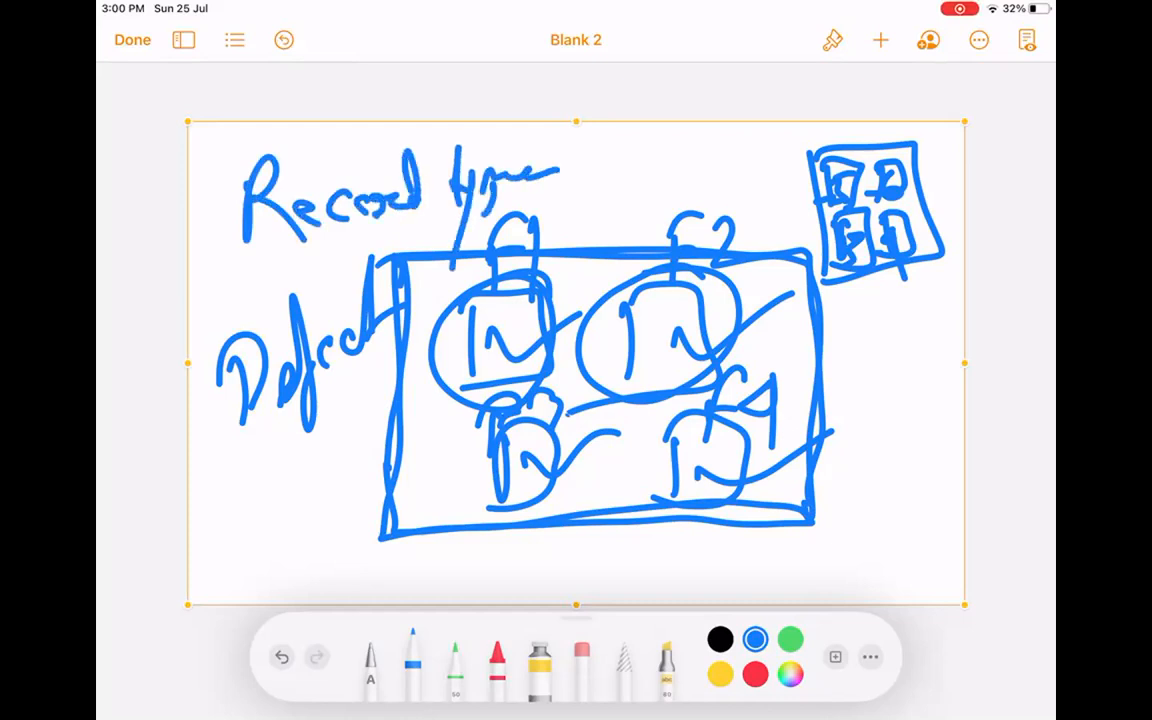
Underline Default twice, label and underline the top-right sketch, and add extra marks.
drag(233, 458, 395, 385)
mouse_move(742, 150)
mouse_down()
mouse_move(738, 188)
mouse_move(770, 182)
mouse_move(790, 158)
mouse_up()
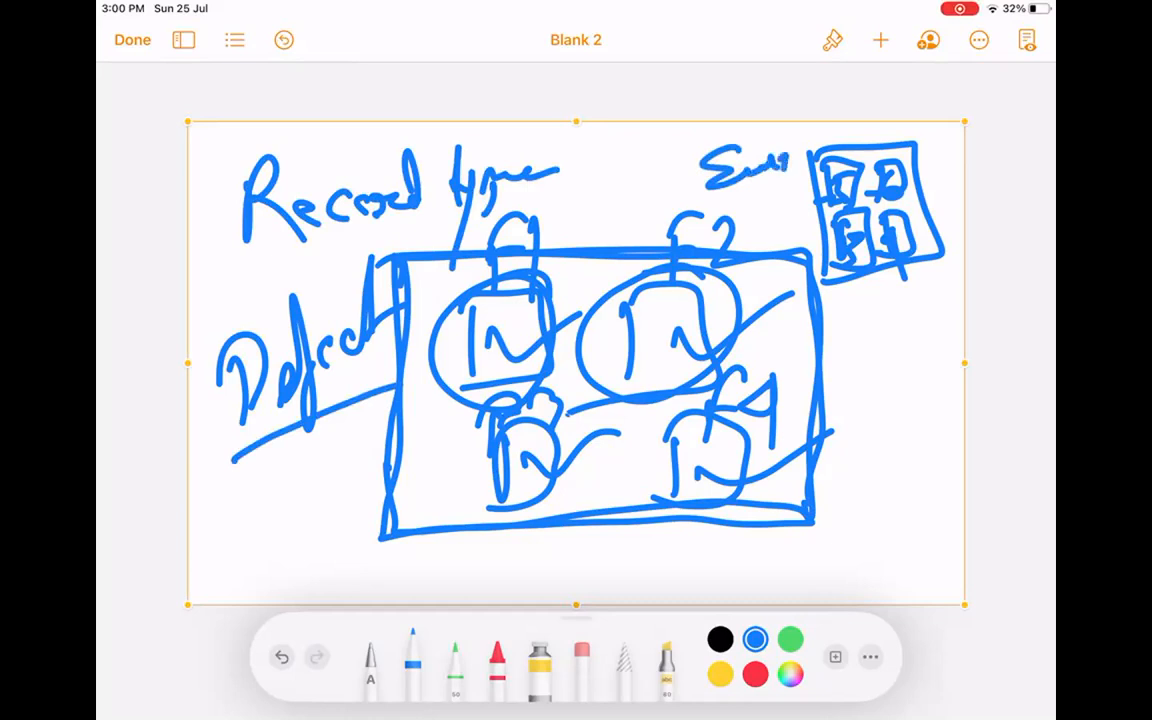
drag(237, 457, 378, 381)
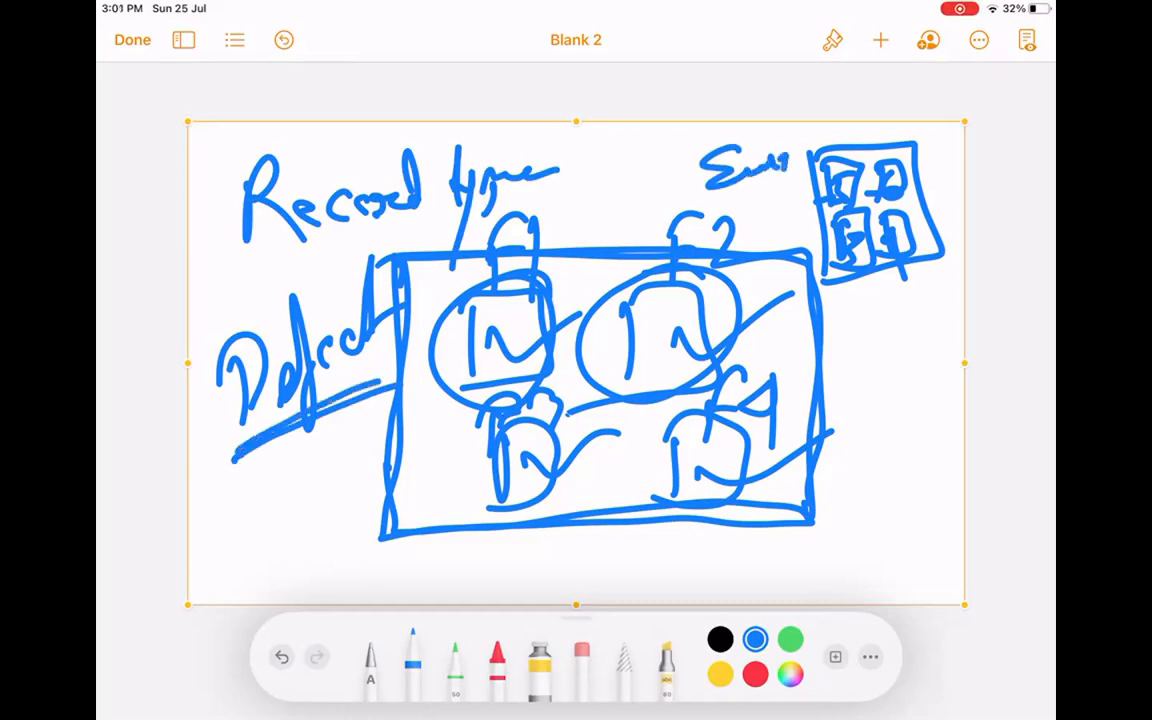
drag(705, 217, 810, 175)
mouse_move(416, 265)
mouse_down()
mouse_move(397, 530)
mouse_move(798, 493)
mouse_move(791, 271)
mouse_up()
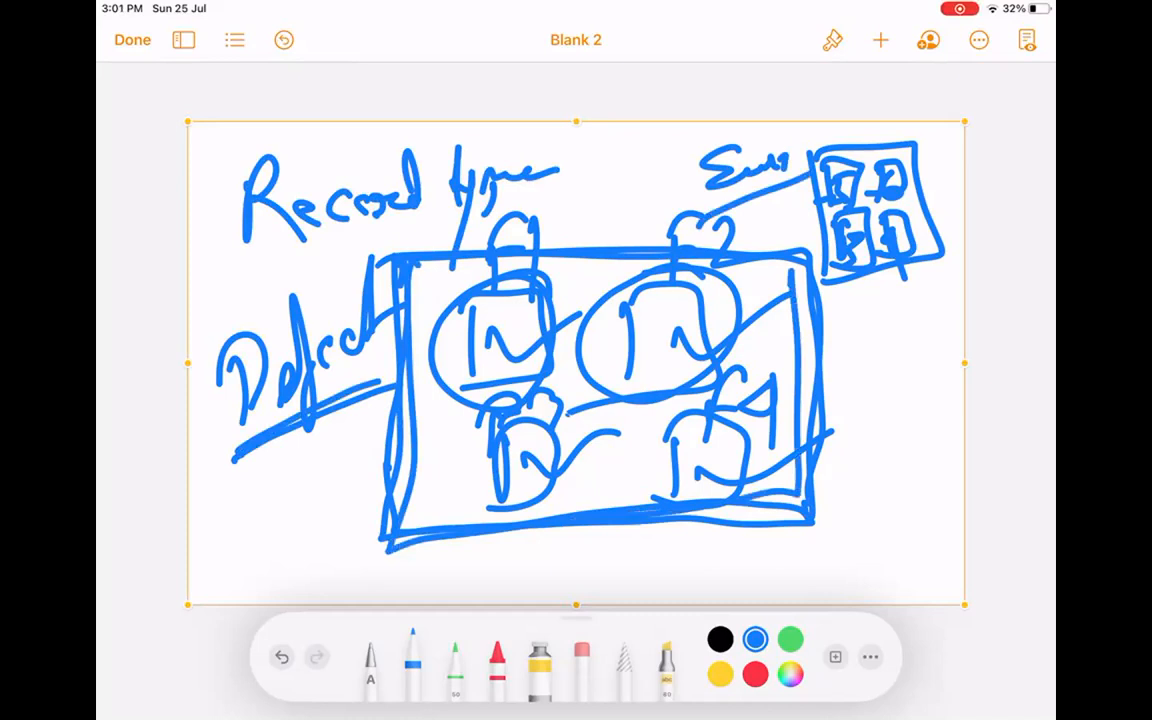
click(481, 476)
drag(822, 296, 942, 258)
drag(830, 250, 840, 260)
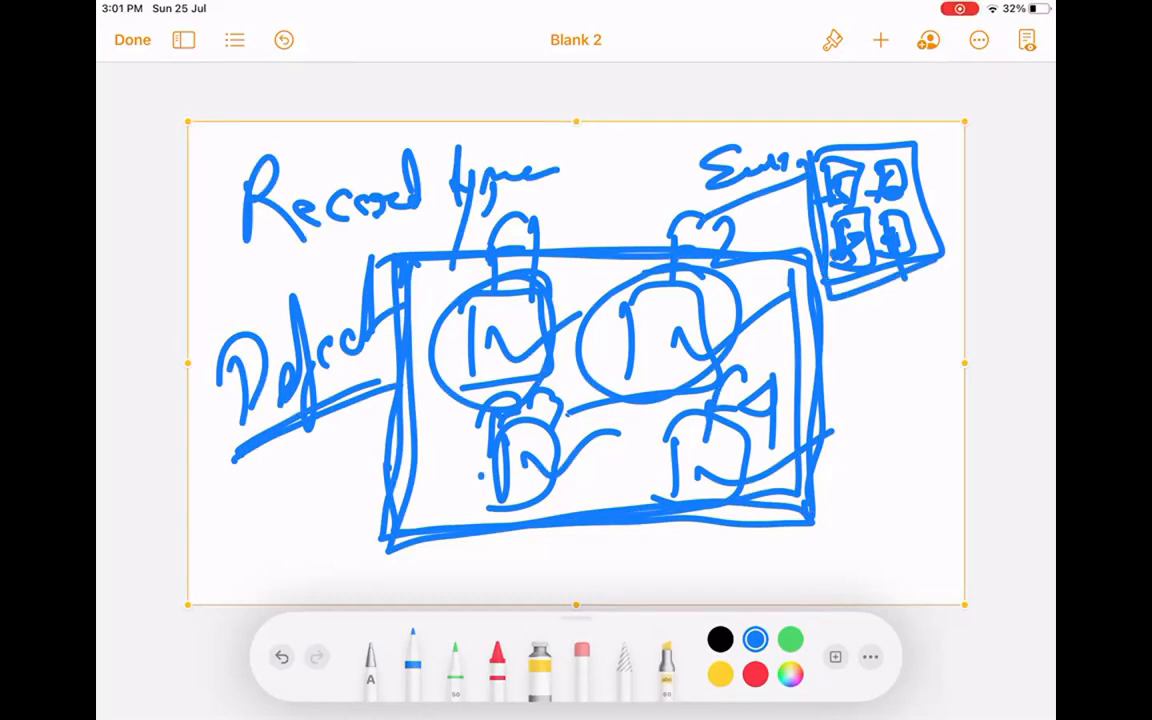
Delete the entire Record type drawing.
click(661, 122)
click(704, 80)
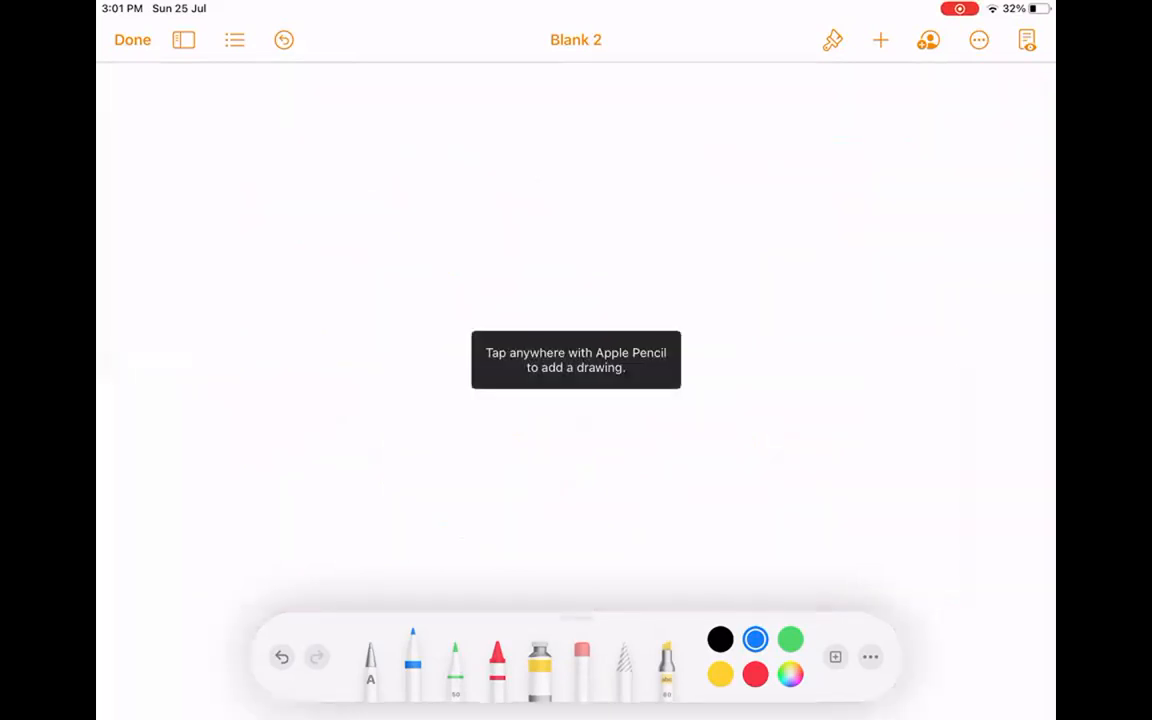
click(880, 40)
Insert a new drawing with a large box, a boxed 'owner' label, and a note beside it.
click(795, 404)
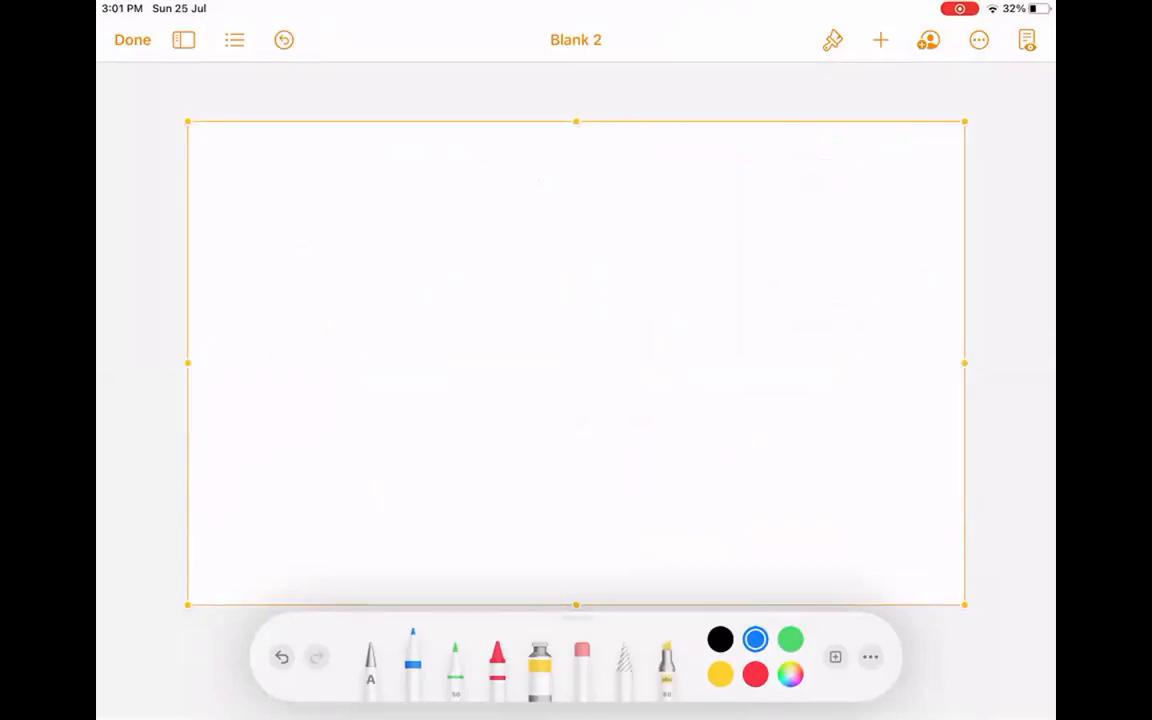
mouse_move(303, 207)
mouse_down()
mouse_move(316, 405)
mouse_move(586, 414)
mouse_move(293, 437)
mouse_up()
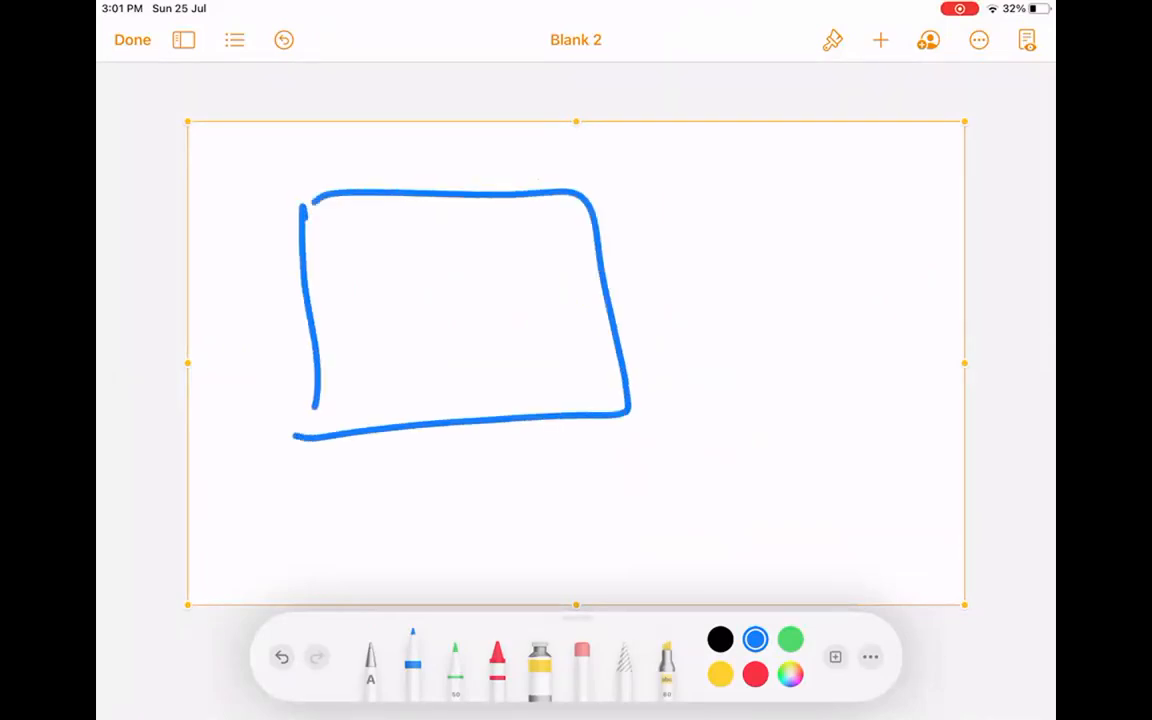
mouse_move(656, 256)
mouse_down()
mouse_move(662, 208)
mouse_move(728, 236)
mouse_move(799, 241)
mouse_up()
click(826, 232)
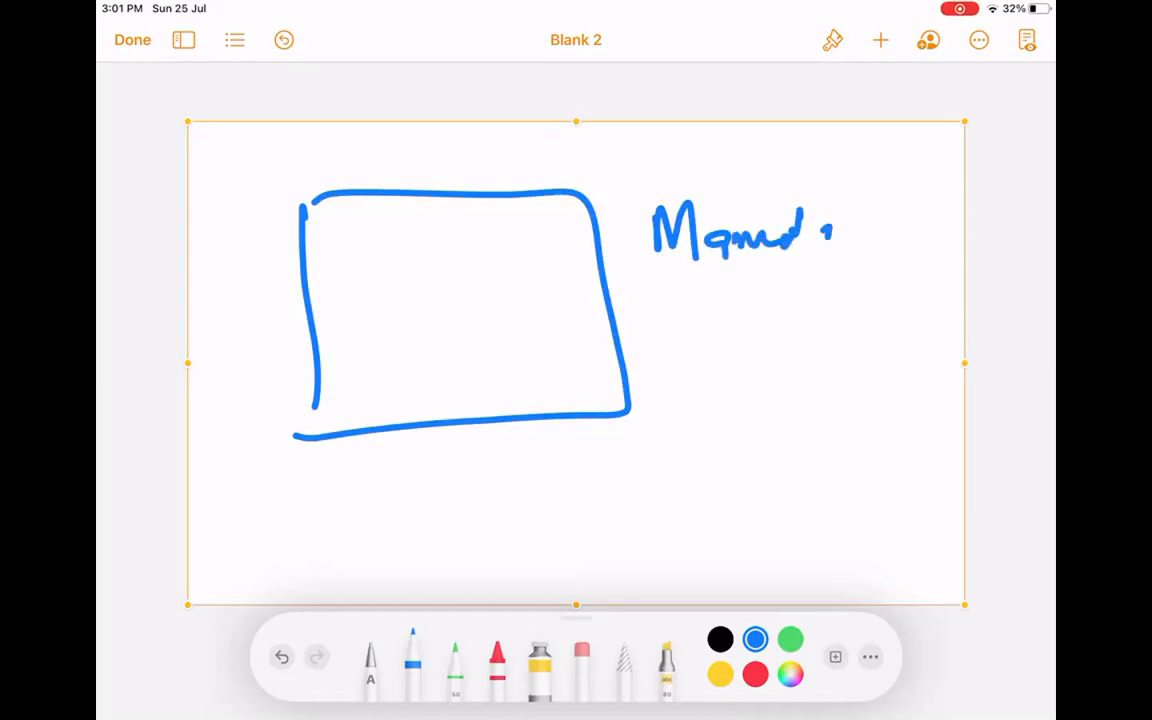
drag(316, 402, 313, 435)
mouse_move(353, 272)
mouse_down()
mouse_move(355, 328)
mouse_move(334, 340)
mouse_up()
drag(384, 283, 508, 292)
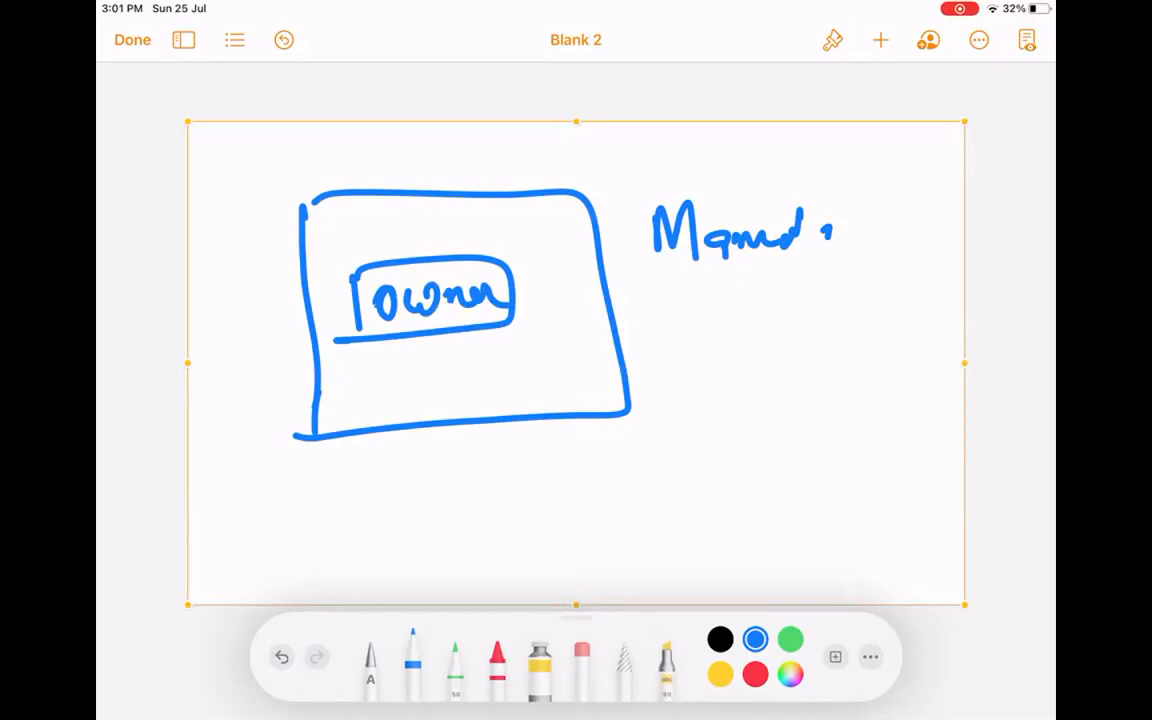
Write and circle 'SRA' below the note, then retrace the large box outline.
drag(819, 309, 735, 374)
mouse_move(826, 316)
mouse_down()
mouse_move(826, 378)
mouse_move(862, 375)
mouse_move(874, 316)
mouse_move(898, 378)
mouse_up()
drag(862, 352, 906, 346)
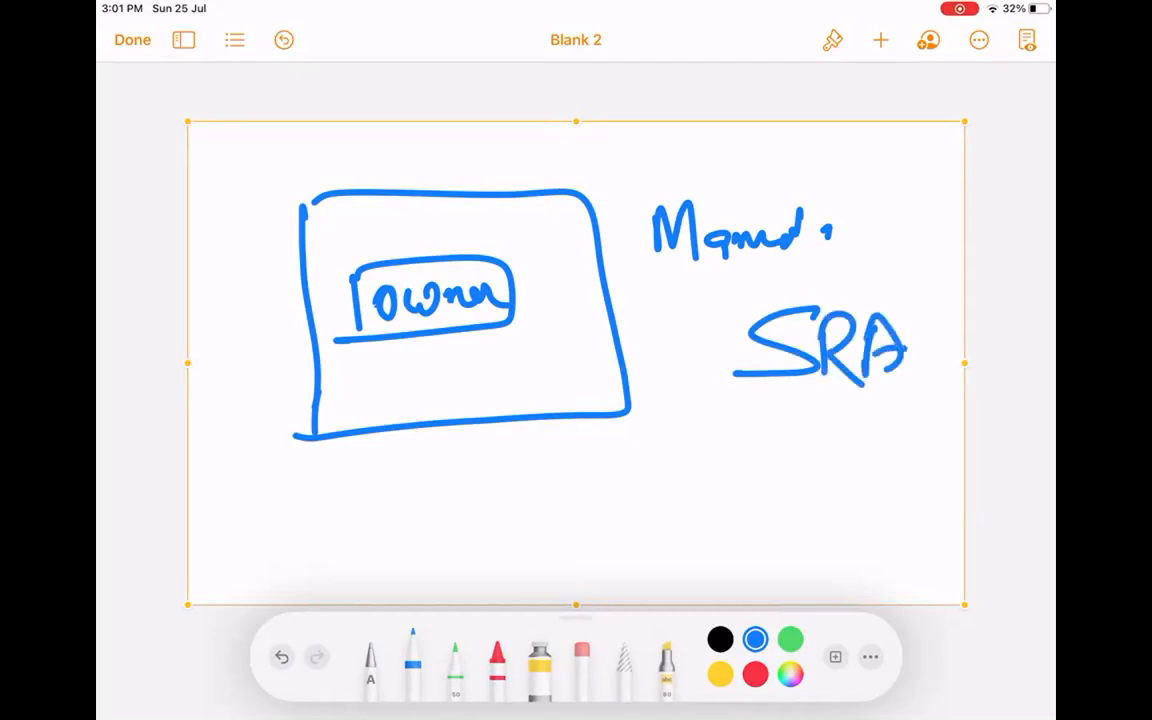
drag(866, 277, 915, 312)
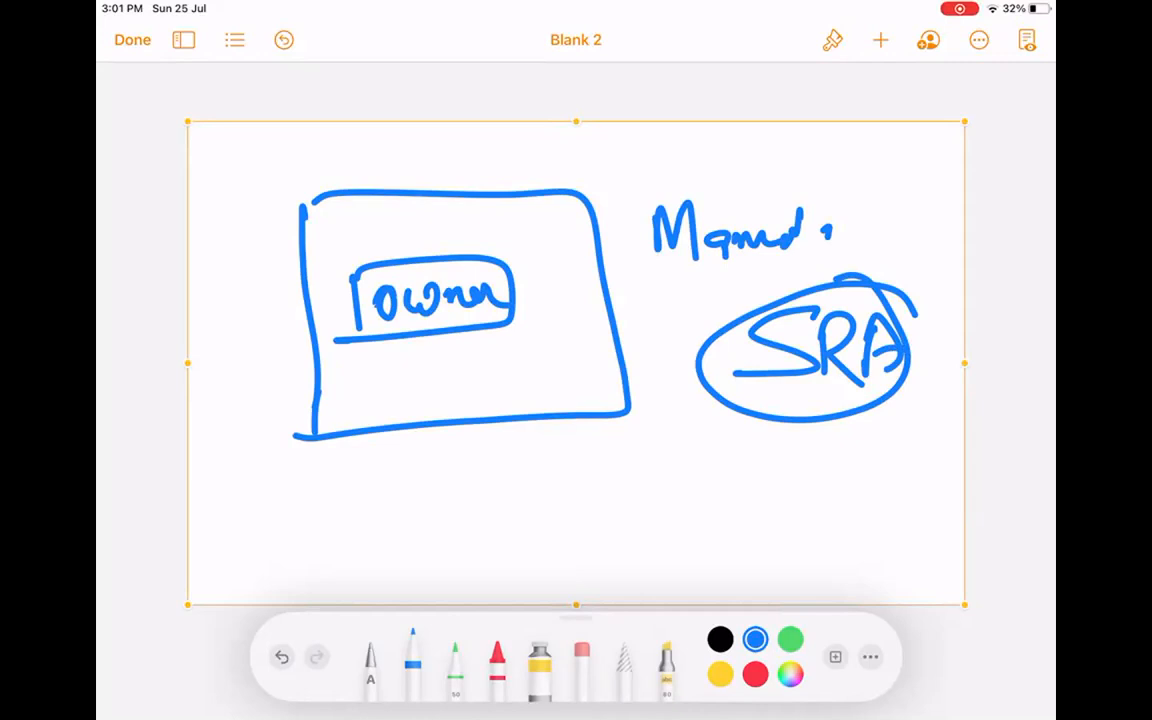
mouse_move(298, 200)
mouse_down()
mouse_move(580, 188)
mouse_move(625, 330)
mouse_move(480, 425)
mouse_move(290, 320)
mouse_move(400, 430)
mouse_move(655, 320)
mouse_move(460, 188)
mouse_up()
mouse_move(370, 192)
mouse_down()
mouse_move(309, 410)
mouse_move(545, 422)
mouse_move(619, 190)
mouse_up()
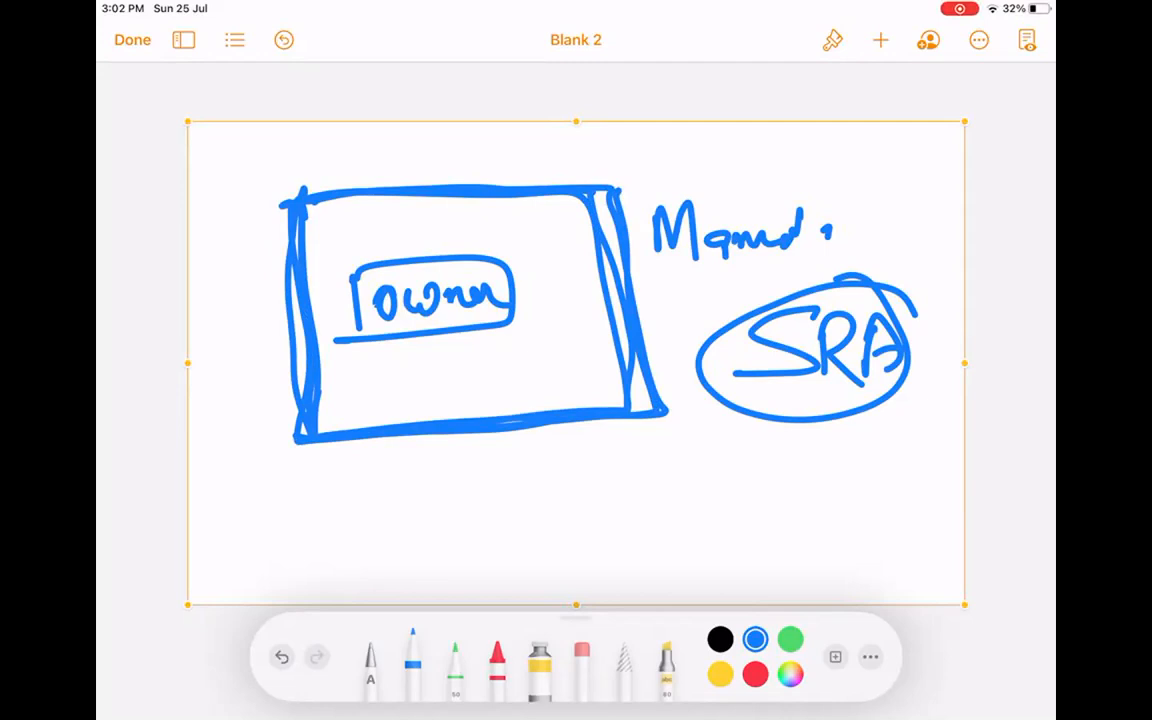
Delete the Owner and SRA sketch and insert a fresh blank drawing on Blank 2.
click(679, 128)
click(723, 92)
click(881, 40)
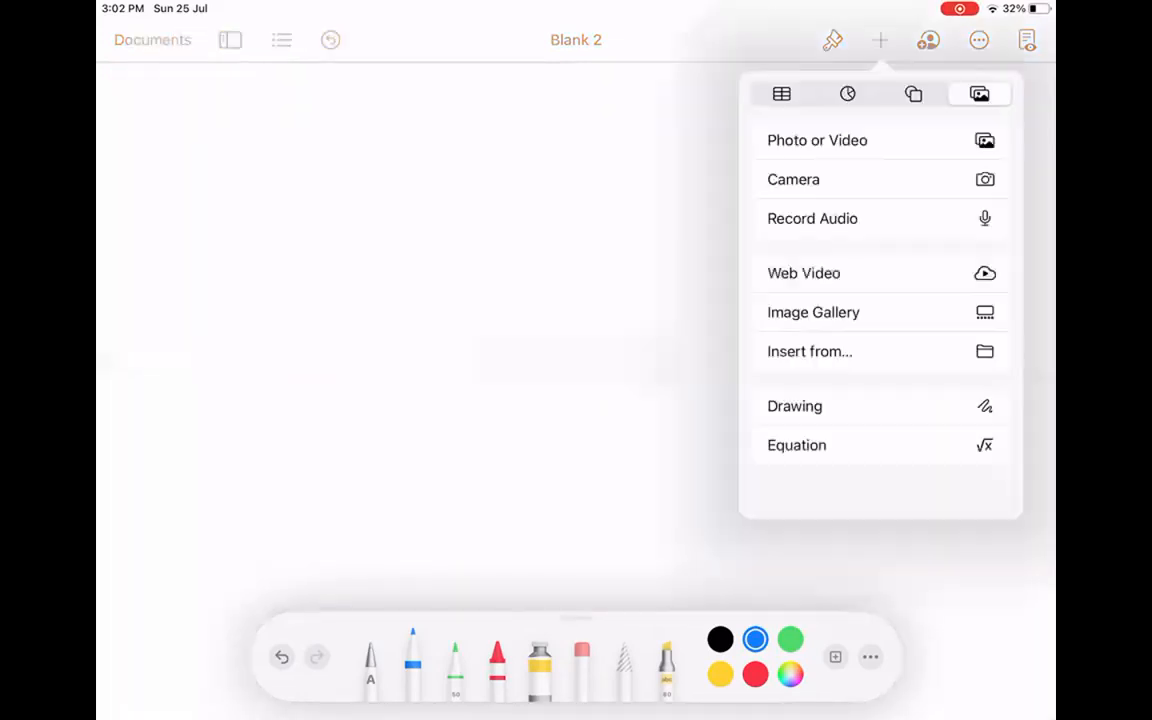
click(794, 406)
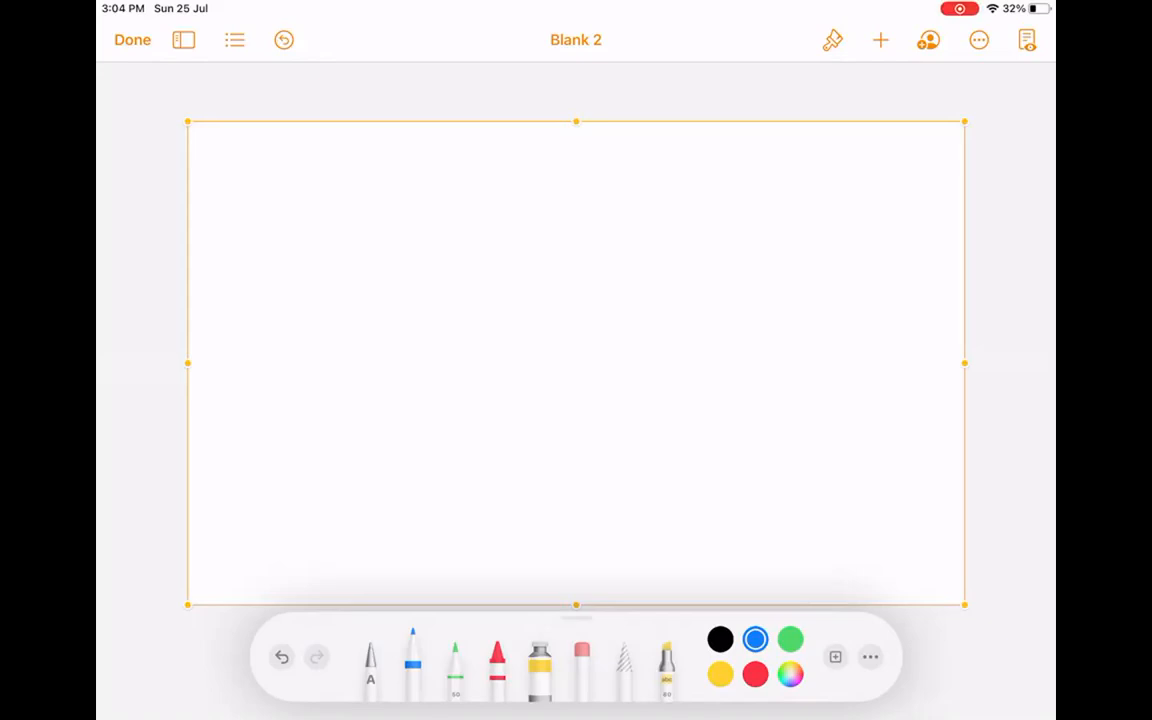
Write and circle Manad at top left, then draw a box labelled Car. beside it.
drag(256, 252, 286, 207)
mouse_move(353, 220)
mouse_down()
mouse_move(374, 240)
mouse_move(426, 212)
mouse_move(431, 224)
mouse_up()
mouse_move(333, 149)
mouse_down()
mouse_move(477, 221)
mouse_move(358, 172)
mouse_up()
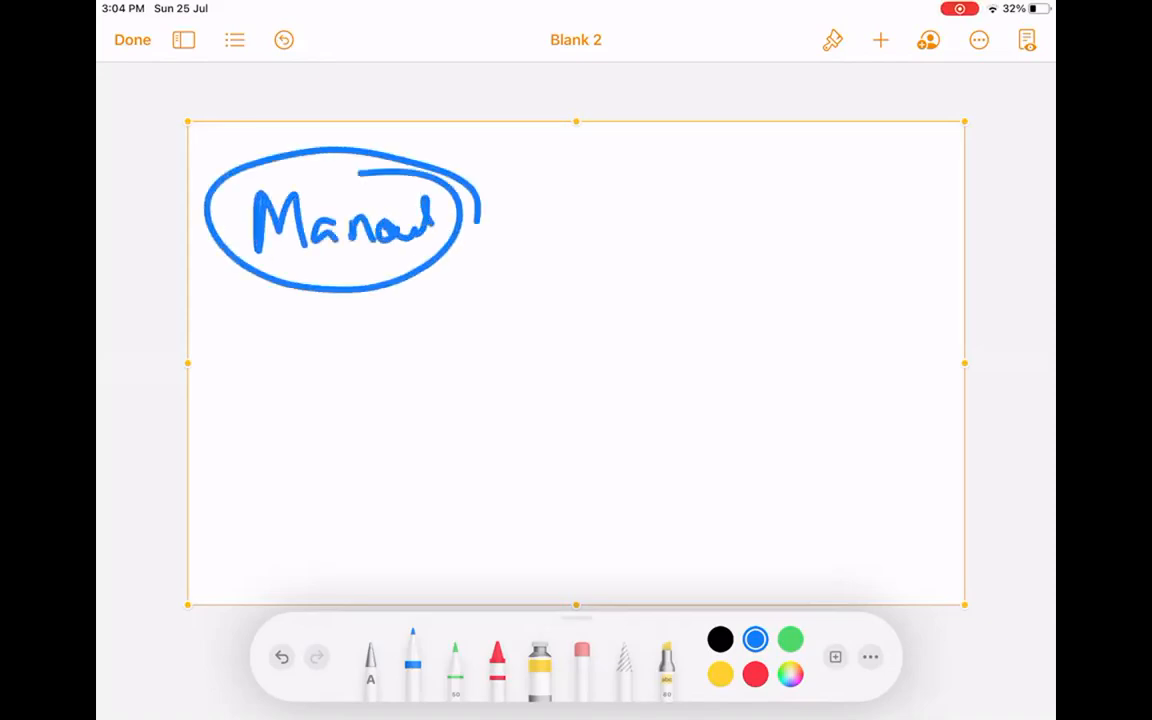
mouse_move(650, 160)
mouse_down()
mouse_move(660, 292)
mouse_move(662, 278)
mouse_up()
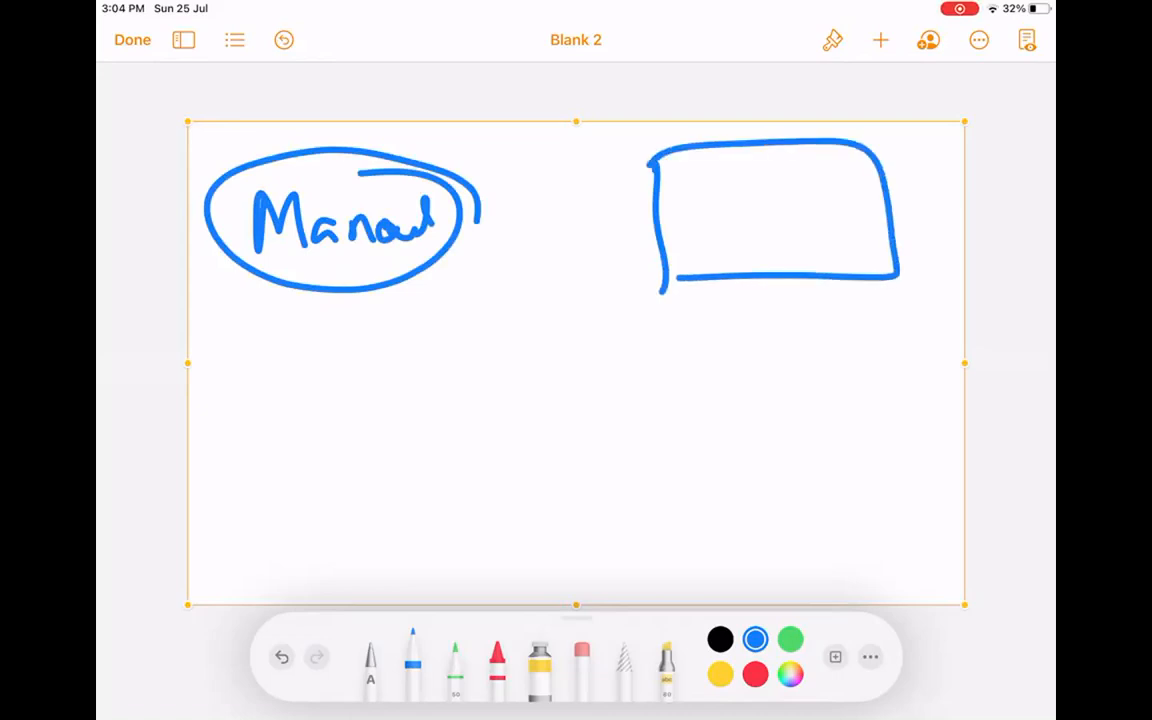
drag(714, 186, 730, 238)
drag(728, 232, 800, 228)
click(843, 214)
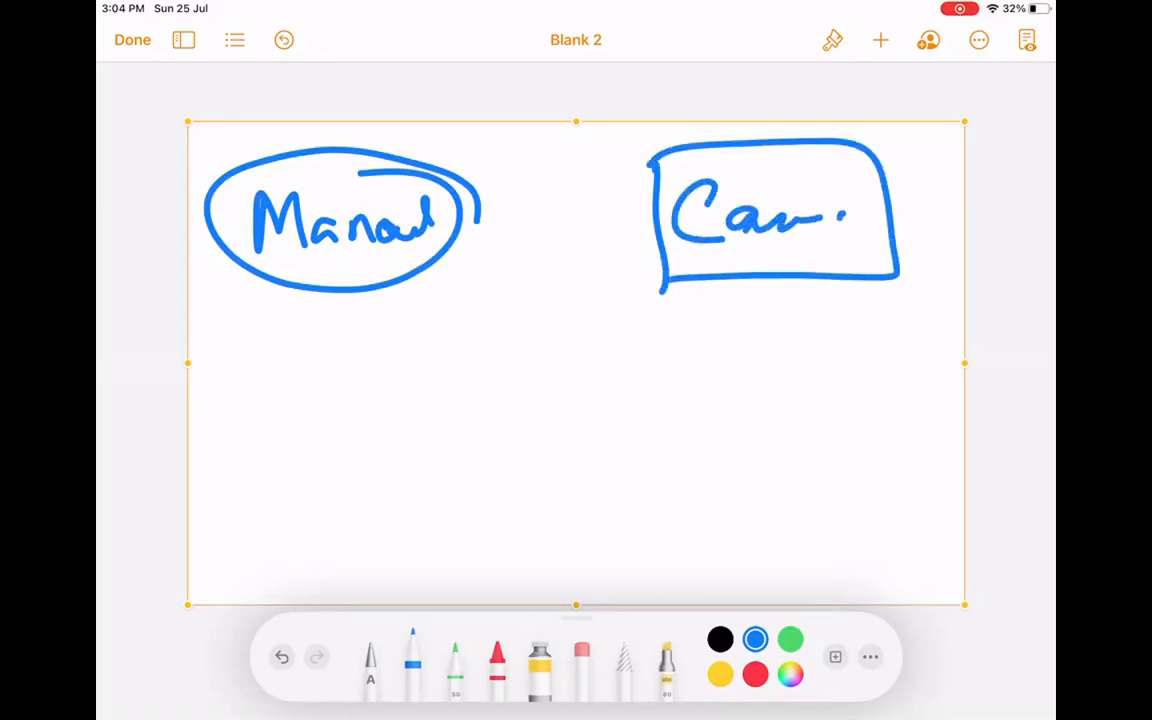
Draw a down arrow to a lower box, a lower-left box, and a curved connector to Car.
drag(793, 290, 798, 398)
drag(762, 372, 848, 360)
mouse_move(710, 420)
mouse_down()
mouse_move(722, 530)
mouse_move(905, 530)
mouse_move(678, 532)
mouse_move(460, 490)
mouse_up()
drag(490, 450, 505, 530)
mouse_move(262, 410)
mouse_down()
mouse_move(270, 575)
mouse_move(470, 540)
mouse_move(262, 560)
mouse_up()
drag(331, 372, 680, 254)
drag(655, 160, 658, 285)
drag(658, 285, 905, 285)
Retrace the Car. box, the down and left arrows, and the curved connector.
drag(872, 140, 905, 288)
drag(870, 142, 665, 165)
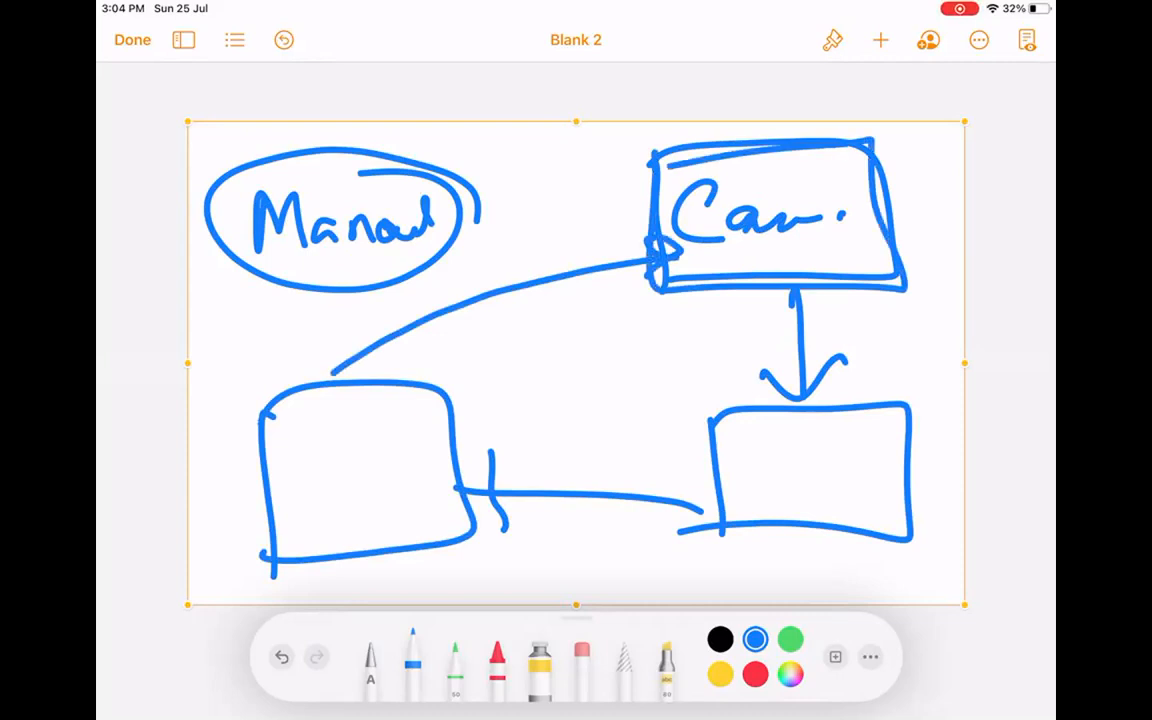
drag(790, 292, 792, 398)
drag(716, 478, 472, 490)
mouse_move(525, 462)
mouse_down()
mouse_move(472, 490)
mouse_move(540, 530)
mouse_up()
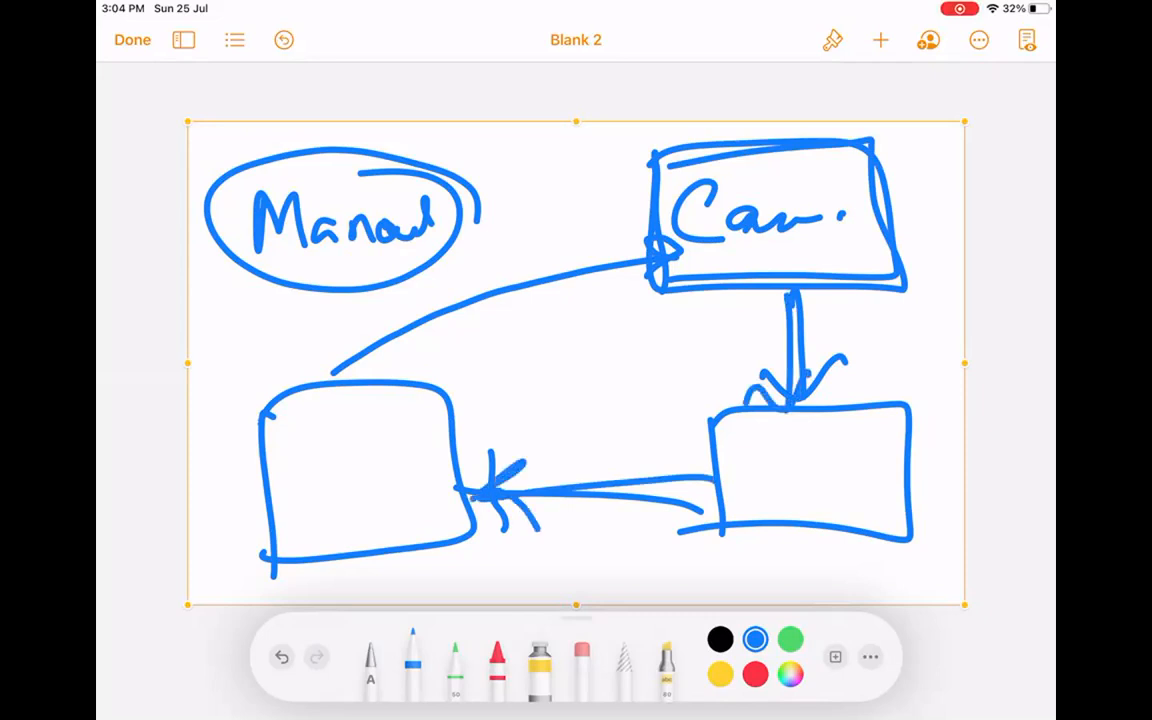
drag(333, 372, 650, 248)
click(624, 235)
mouse_move(795, 298)
mouse_down()
mouse_move(824, 362)
mouse_move(853, 354)
mouse_up()
Draw ovals inside both lower boxes and retrace the lower-left box outline.
mouse_move(822, 484)
mouse_down()
mouse_move(855, 436)
mouse_move(785, 431)
mouse_up()
mouse_move(336, 430)
mouse_down()
mouse_move(378, 426)
mouse_move(345, 432)
mouse_move(692, 255)
mouse_up()
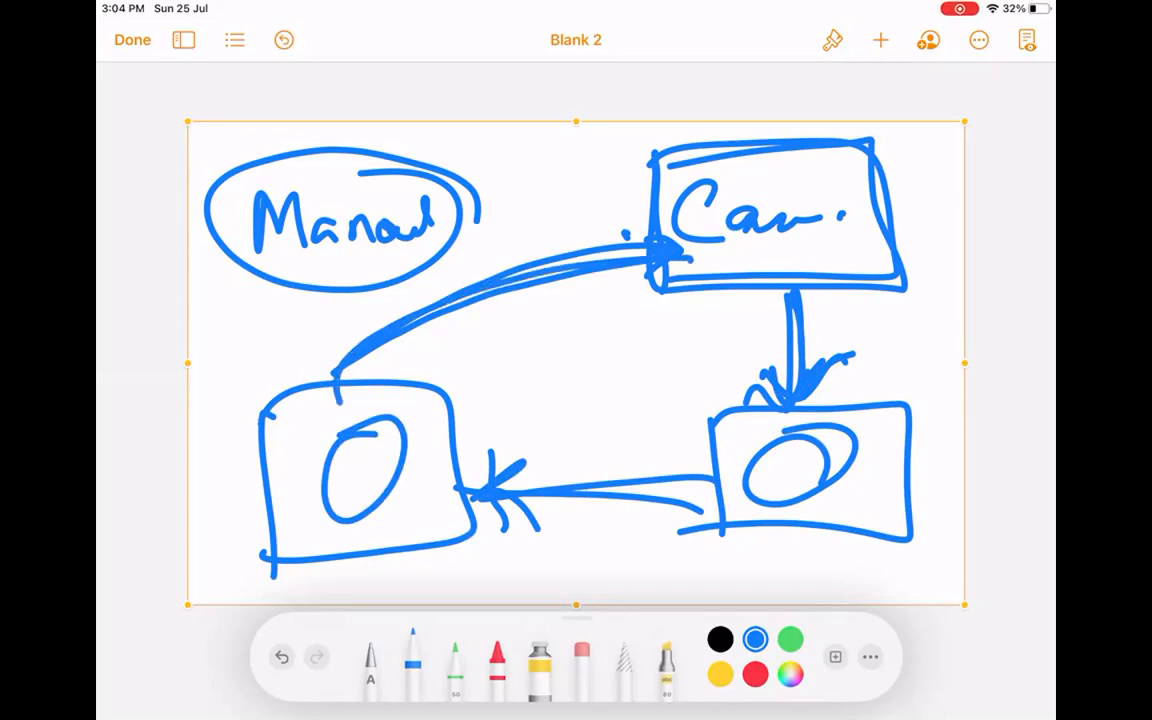
mouse_move(247, 398)
mouse_down()
mouse_move(452, 440)
mouse_move(268, 565)
mouse_move(332, 567)
mouse_move(438, 396)
mouse_move(270, 549)
mouse_move(436, 552)
mouse_up()
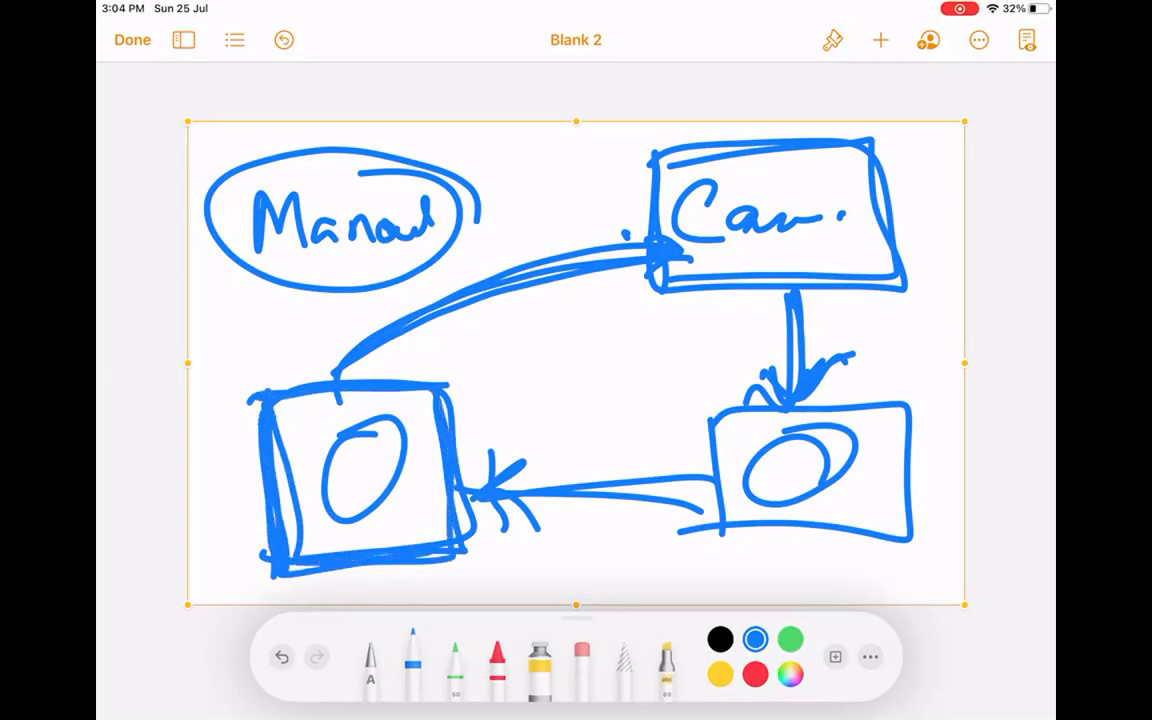
Delete the Car. diagram and insert a new blank drawing.
click(622, 128)
click(666, 87)
click(881, 40)
click(794, 406)
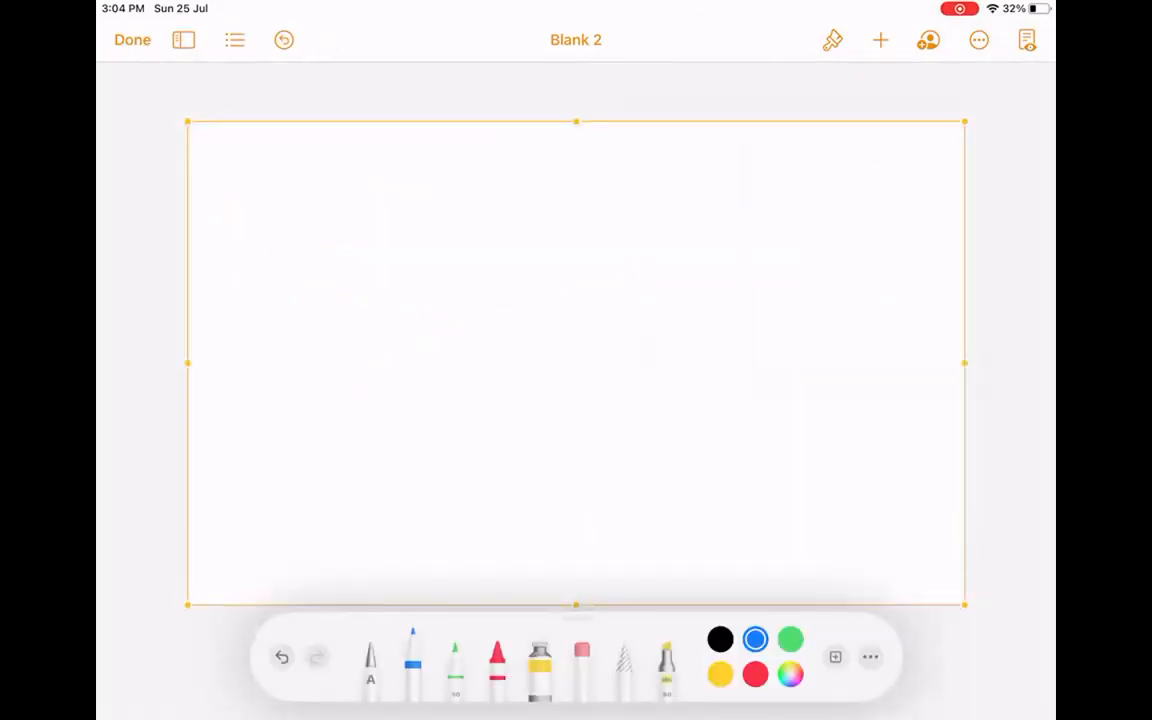
Handwrite 'Email.' at top left and underline it.
drag(299, 170, 290, 247)
mouse_move(306, 214)
mouse_down()
mouse_move(370, 210)
mouse_move(371, 228)
mouse_up()
drag(383, 209, 385, 220)
click(386, 195)
drag(399, 148, 401, 230)
click(434, 211)
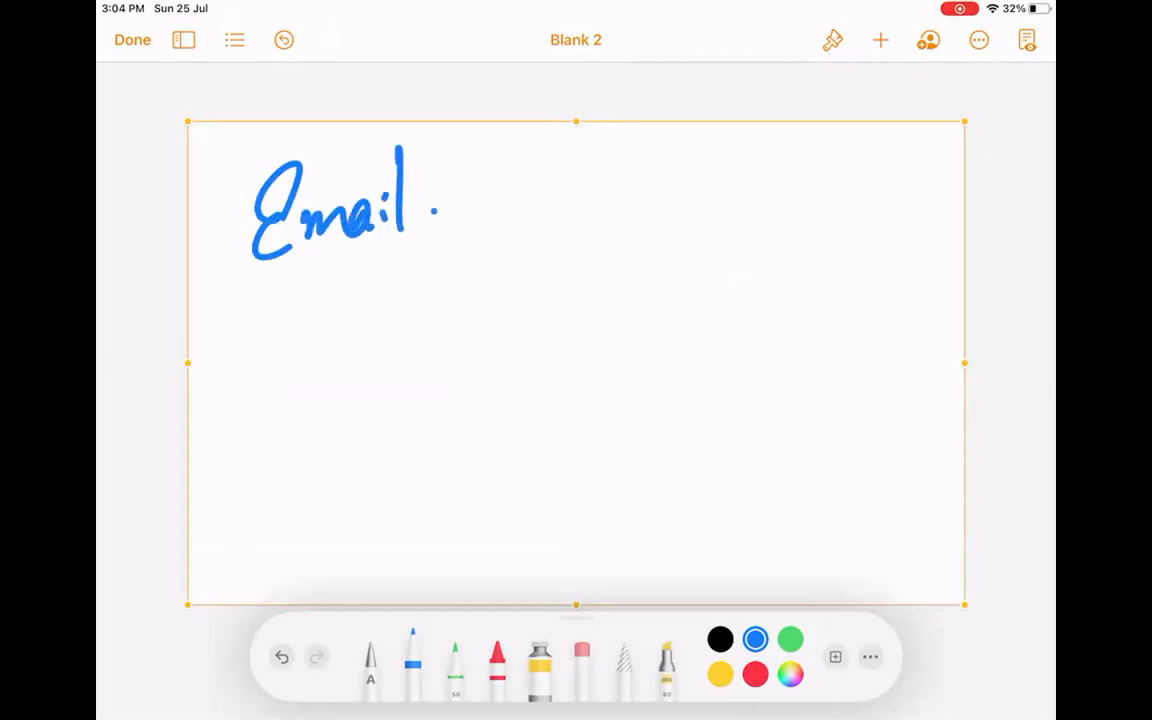
drag(243, 297, 438, 256)
Write and circle Web at top right and sketch a web form frame below it.
mouse_move(735, 160)
mouse_down()
mouse_move(778, 212)
mouse_move(815, 205)
mouse_up()
drag(830, 150, 858, 195)
mouse_move(733, 240)
mouse_down()
mouse_move(893, 178)
mouse_move(725, 240)
mouse_up()
drag(729, 284, 722, 508)
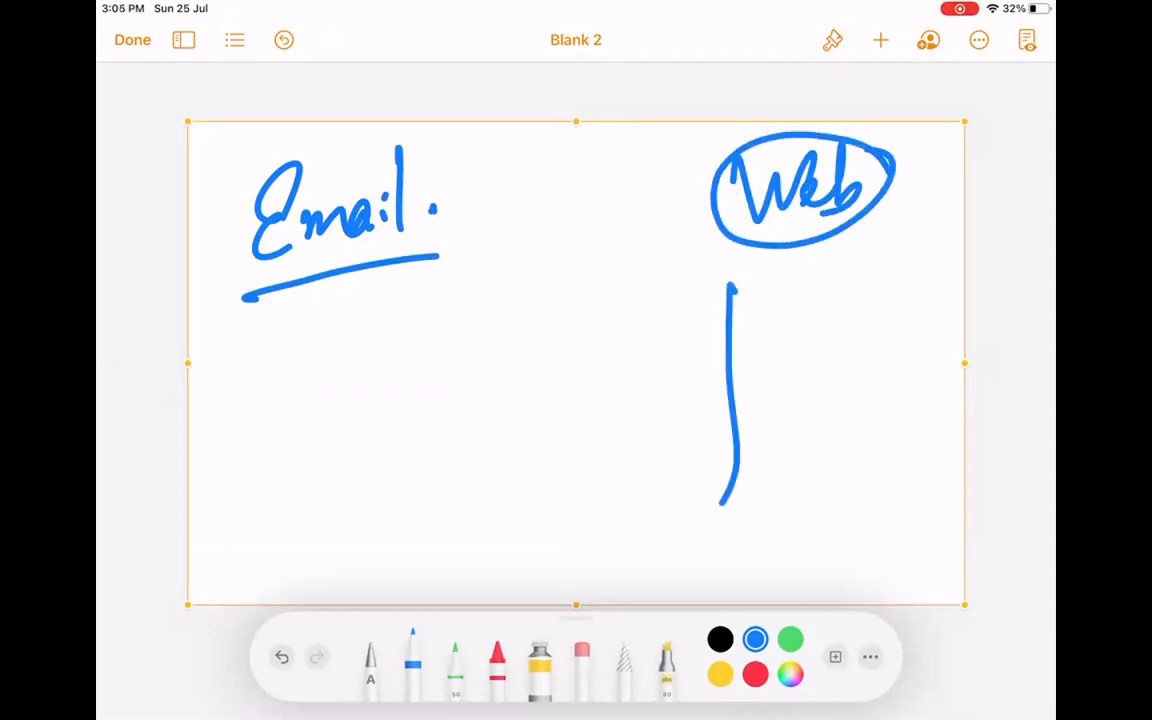
drag(745, 262, 725, 510)
drag(770, 327, 906, 317)
Add two input fields inside the web form and retrace its edges.
drag(767, 373, 760, 412)
mouse_move(764, 376)
mouse_down()
mouse_move(873, 359)
mouse_move(857, 397)
mouse_move(890, 371)
mouse_up()
drag(776, 443, 781, 487)
mouse_move(776, 436)
mouse_down()
mouse_move(894, 430)
mouse_move(782, 487)
mouse_up()
drag(828, 462, 868, 454)
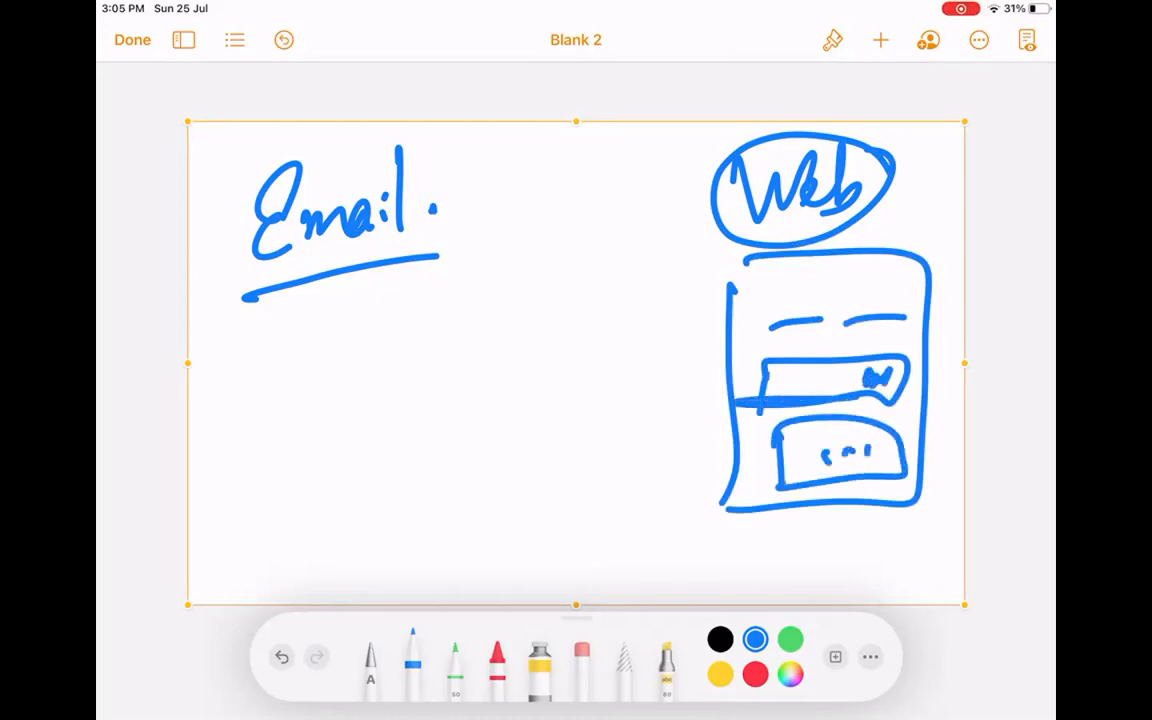
mouse_move(742, 264)
mouse_down()
mouse_move(722, 272)
mouse_move(732, 522)
mouse_move(906, 512)
mouse_move(915, 272)
mouse_move(734, 264)
mouse_move(715, 525)
mouse_move(918, 430)
mouse_up()
drag(740, 268, 698, 278)
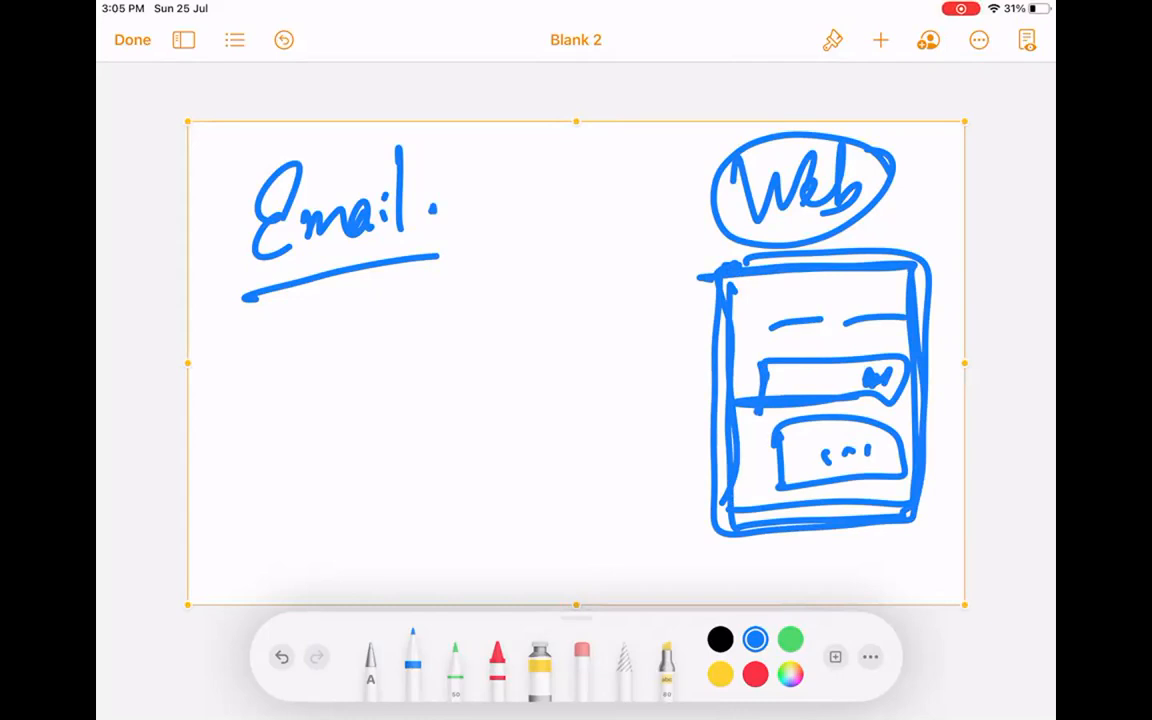
Write a support e-mail address ending in .com under Email.
mouse_move(267, 324)
mouse_down()
mouse_move(236, 375)
mouse_move(303, 336)
mouse_up()
drag(312, 318, 313, 369)
drag(331, 312, 329, 362)
mouse_move(338, 313)
mouse_down()
mouse_move(473, 272)
mouse_move(508, 321)
mouse_up()
mouse_move(490, 262)
mouse_down()
mouse_move(517, 253)
mouse_move(519, 238)
mouse_move(491, 256)
mouse_up()
click(491, 261)
mouse_move(519, 236)
mouse_down()
mouse_move(526, 248)
mouse_move(553, 230)
mouse_up()
click(566, 223)
mouse_move(604, 197)
mouse_down()
mouse_move(613, 213)
mouse_move(644, 195)
mouse_move(662, 200)
mouse_up()
Draw a diagonal line under the address and a box below it.
mouse_move(668, 213)
mouse_down()
mouse_move(685, 210)
mouse_move(214, 450)
mouse_up()
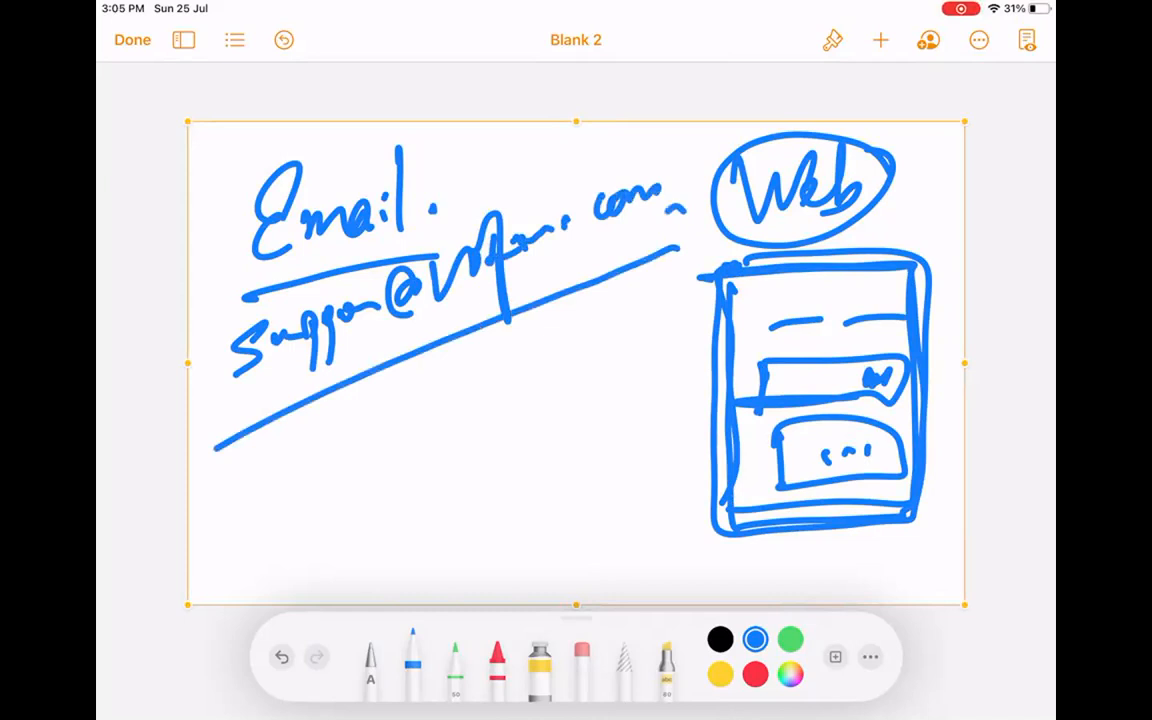
drag(336, 432, 352, 530)
mouse_move(345, 432)
mouse_down()
mouse_move(450, 532)
mouse_move(340, 548)
mouse_up()
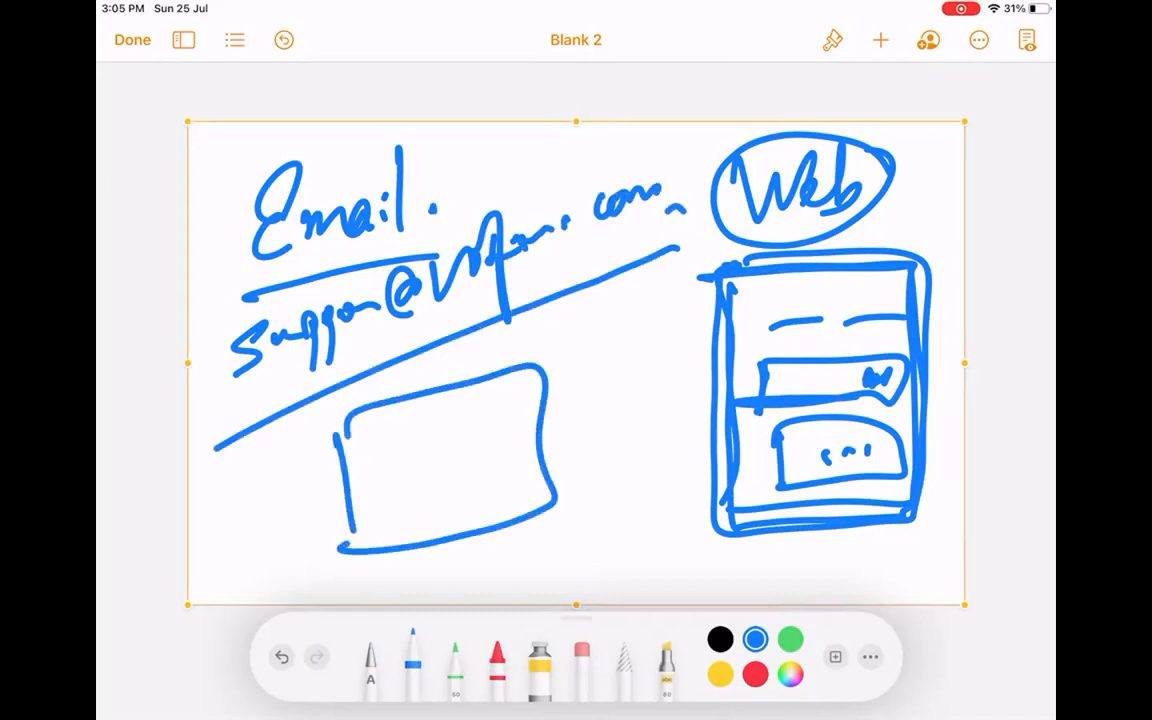
drag(538, 368, 566, 342)
drag(548, 366, 583, 326)
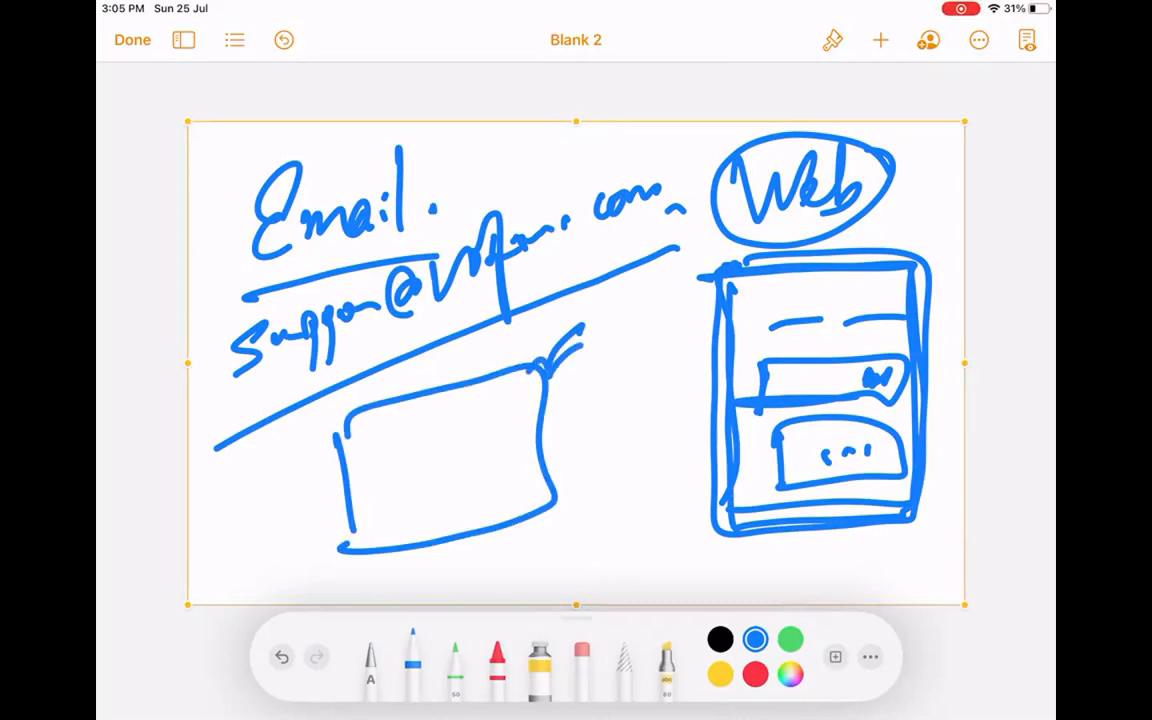
Retrace the web form, box the e-mail address, and underline Email twice more.
mouse_move(712, 275)
mouse_down()
mouse_move(714, 530)
mouse_move(925, 525)
mouse_move(933, 262)
mouse_up()
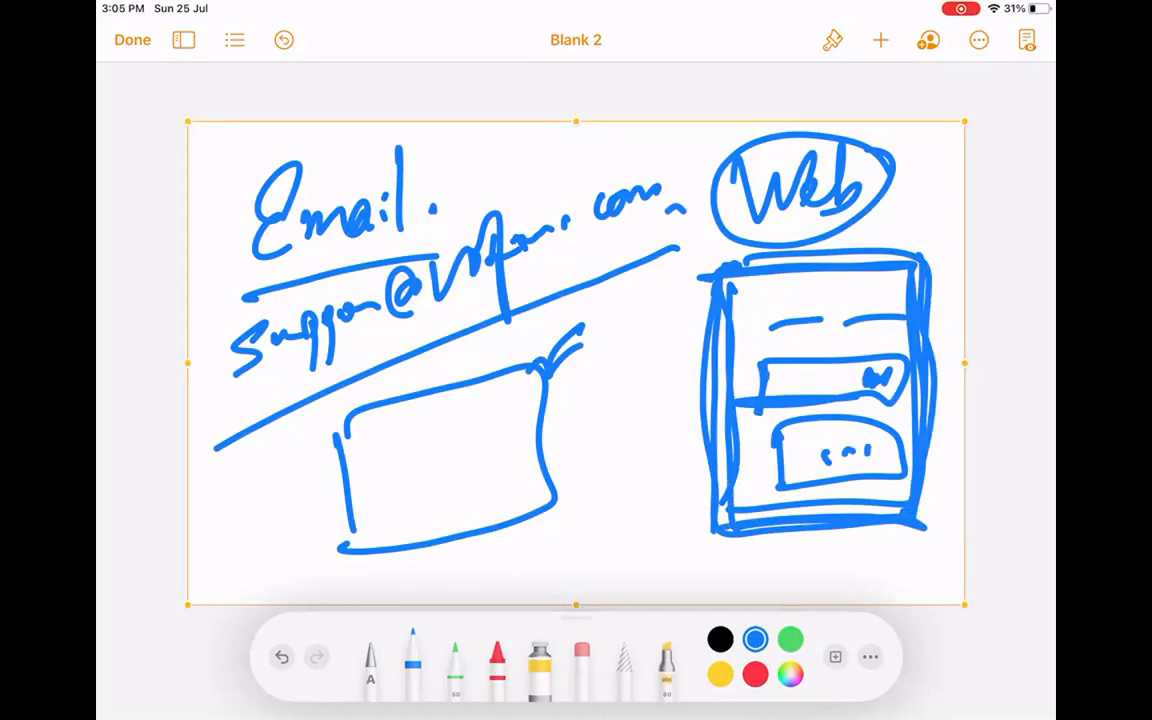
mouse_move(205, 305)
mouse_down()
mouse_move(265, 415)
mouse_move(655, 150)
mouse_move(210, 308)
mouse_up()
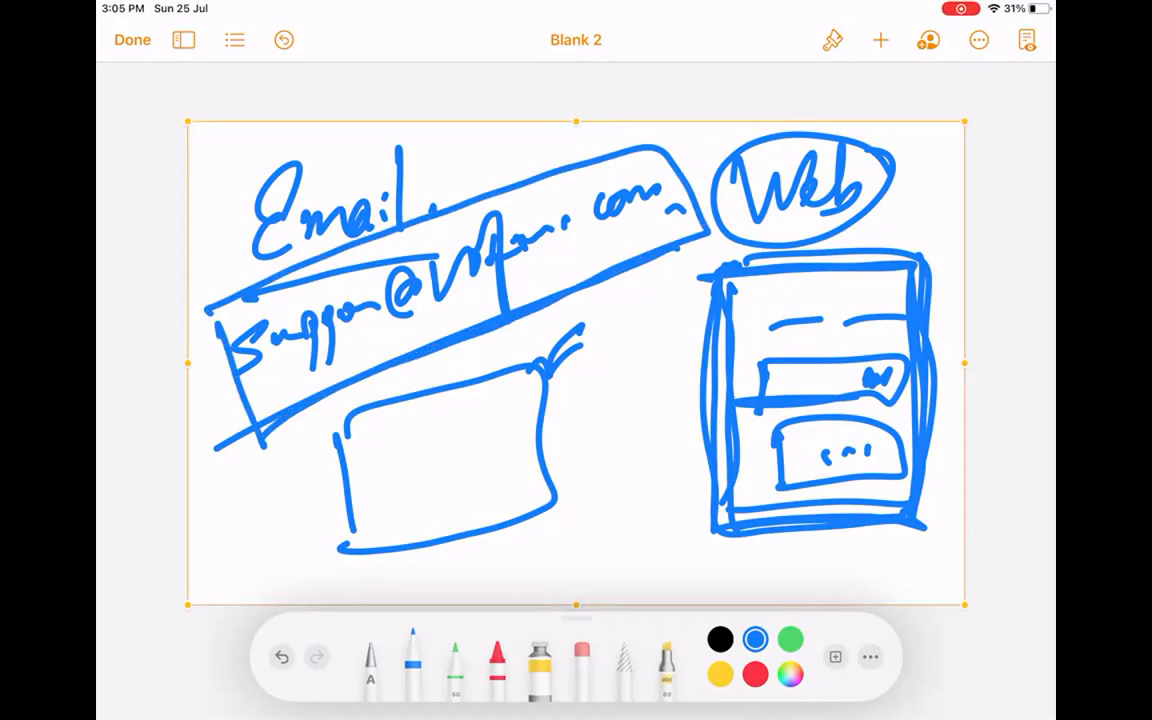
mouse_move(265, 267)
mouse_down()
mouse_move(397, 240)
mouse_move(420, 250)
mouse_up()
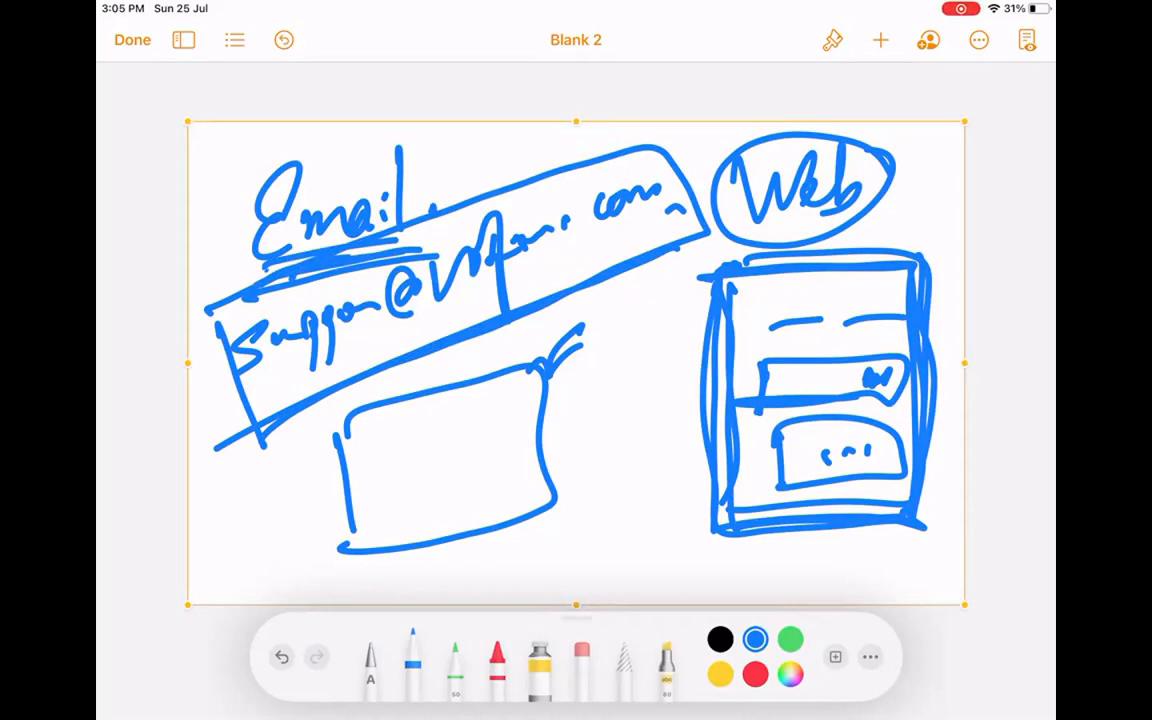
click(658, 125)
Delete the Email and Web sketch and insert a new blank drawing.
click(702, 80)
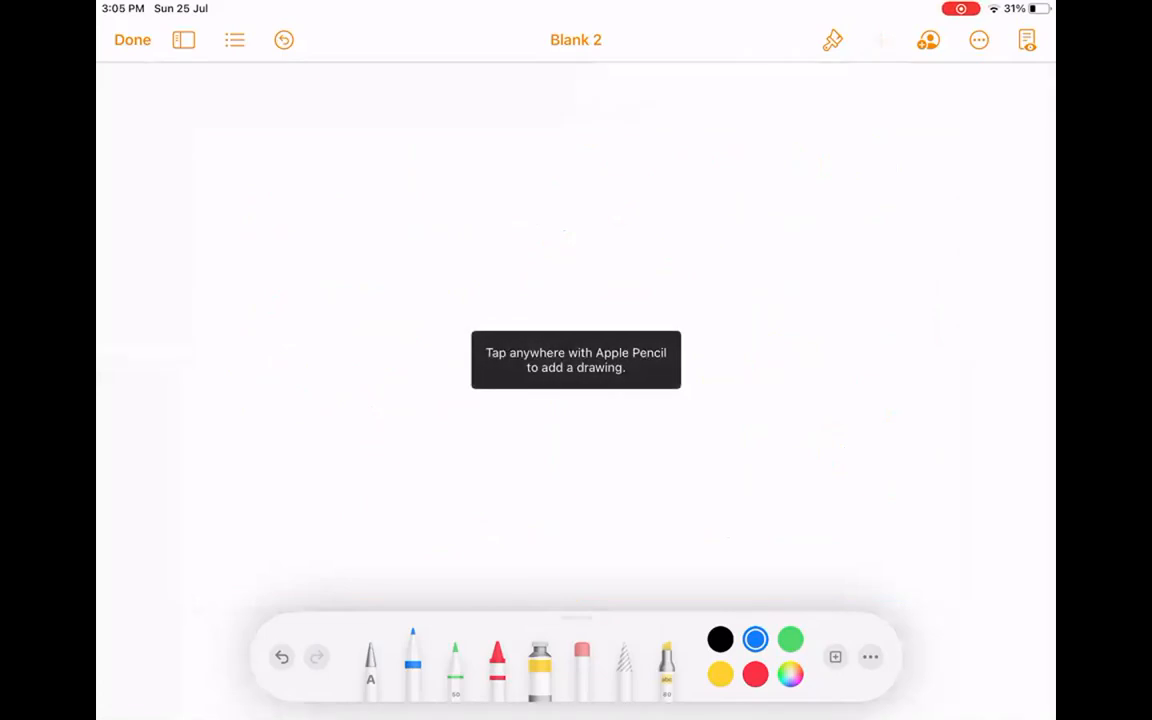
click(132, 40)
click(881, 40)
click(794, 406)
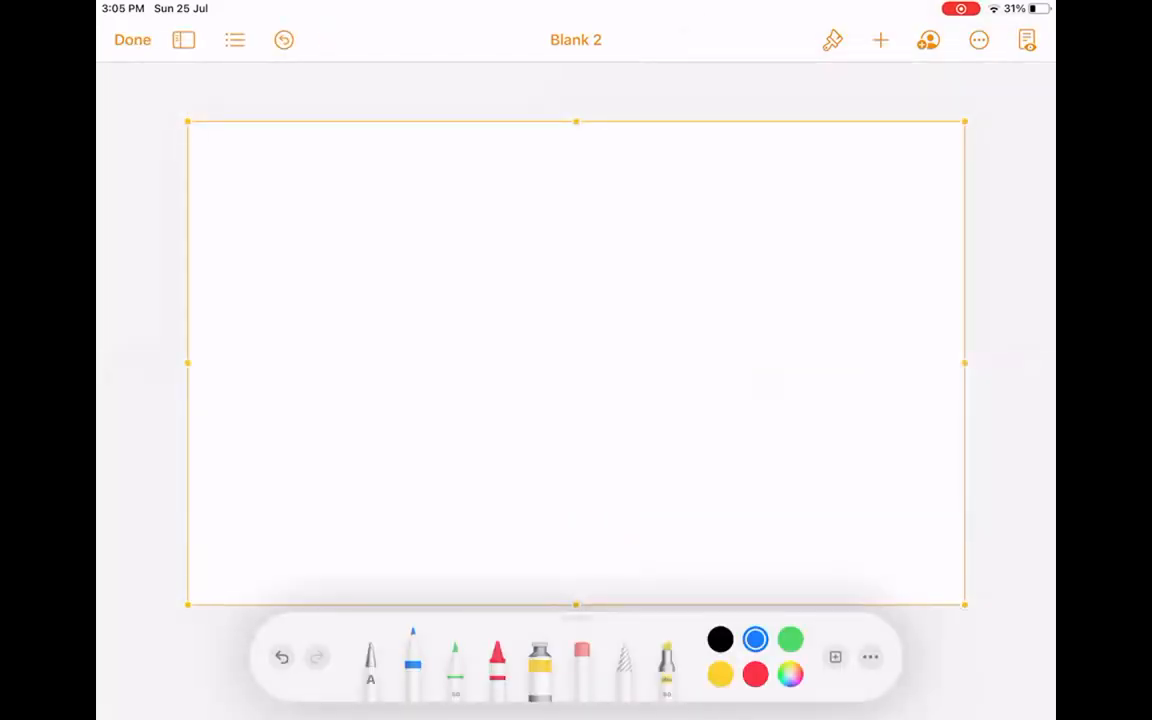
Write 'Email to Case.' and 'Web to Case' on two lines and underline both.
mouse_move(256, 190)
mouse_down()
mouse_move(313, 163)
mouse_move(290, 228)
mouse_move(410, 205)
mouse_move(418, 190)
mouse_up()
mouse_move(424, 215)
mouse_down()
mouse_move(433, 150)
mouse_move(440, 180)
mouse_move(474, 215)
mouse_move(512, 200)
mouse_up()
mouse_move(598, 160)
mouse_down()
mouse_move(550, 222)
mouse_move(640, 205)
mouse_move(700, 210)
mouse_up()
click(730, 207)
mouse_move(247, 290)
mouse_down()
mouse_move(262, 360)
mouse_move(320, 288)
mouse_move(395, 330)
mouse_up()
mouse_move(458, 262)
mouse_down()
mouse_move(488, 330)
mouse_move(500, 330)
mouse_up()
mouse_move(600, 265)
mouse_down()
mouse_move(560, 335)
mouse_move(660, 310)
mouse_move(730, 315)
mouse_up()
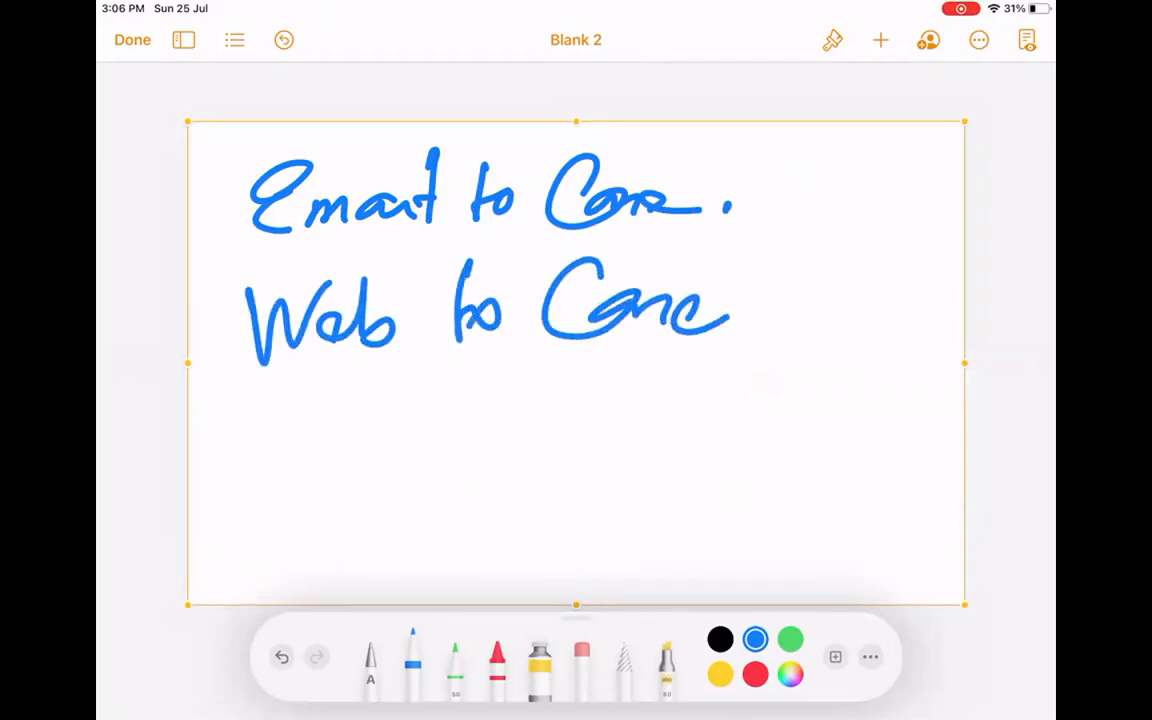
drag(267, 397, 670, 378)
drag(247, 249, 680, 236)
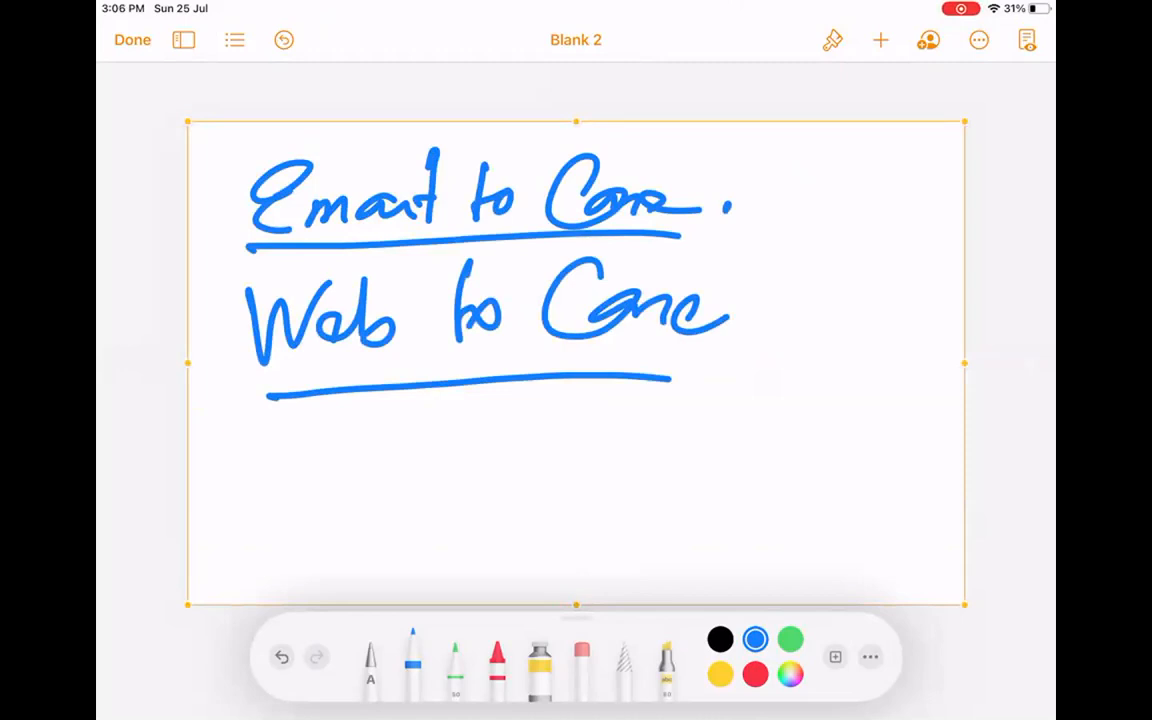
Brace both lines, circle Case below, add two curved arrows and an oval, and cross out Email and Web.
mouse_move(720, 174)
mouse_down()
mouse_move(770, 230)
mouse_move(710, 452)
mouse_up()
mouse_move(332, 490)
mouse_down()
mouse_move(340, 462)
mouse_move(328, 513)
mouse_up()
mouse_move(363, 490)
mouse_down()
mouse_move(371, 515)
mouse_move(422, 510)
mouse_up()
drag(462, 466, 448, 488)
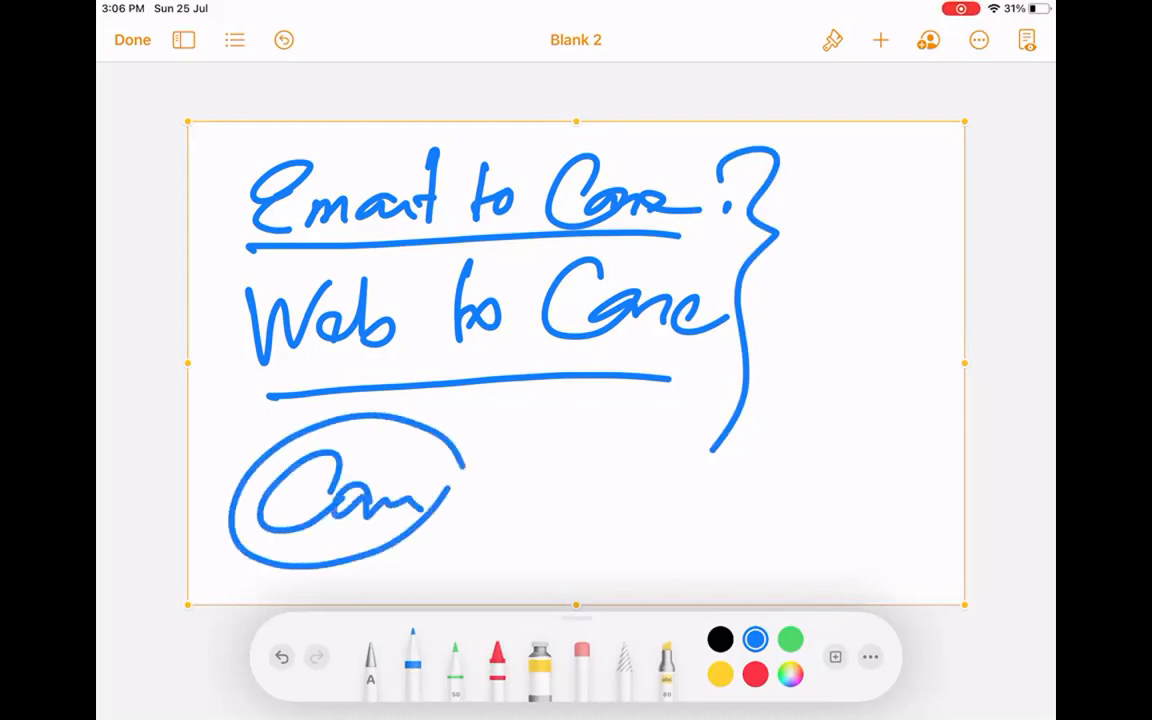
drag(333, 432, 462, 465)
mouse_move(873, 298)
mouse_down()
mouse_move(815, 195)
mouse_move(858, 212)
mouse_up()
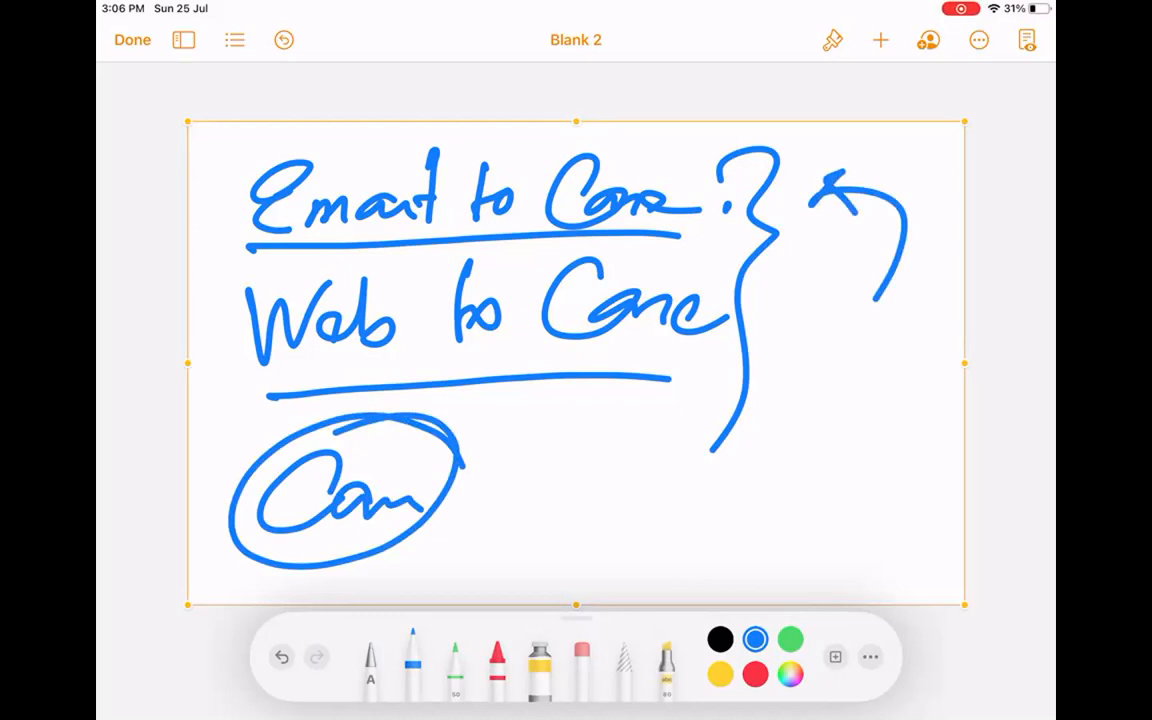
mouse_move(815, 455)
mouse_down()
mouse_move(790, 335)
mouse_move(830, 367)
mouse_up()
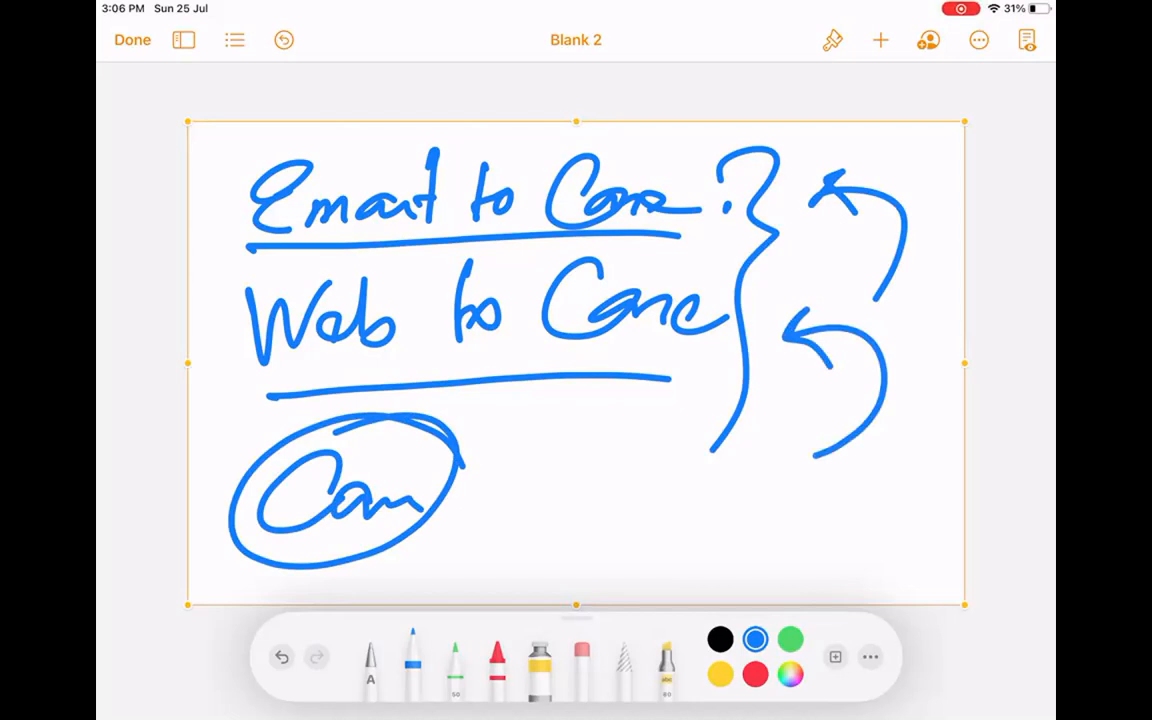
drag(652, 428, 686, 440)
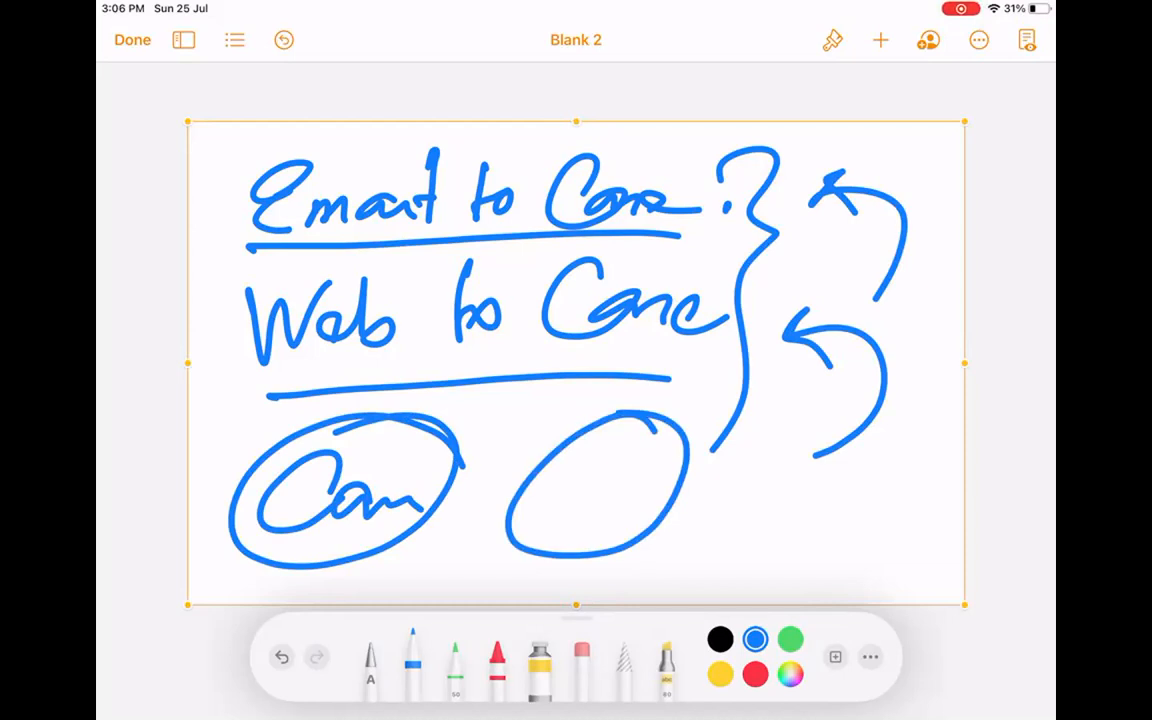
drag(218, 165, 400, 145)
mouse_move(232, 280)
mouse_down()
mouse_move(288, 250)
mouse_move(395, 262)
mouse_move(423, 244)
mouse_up()
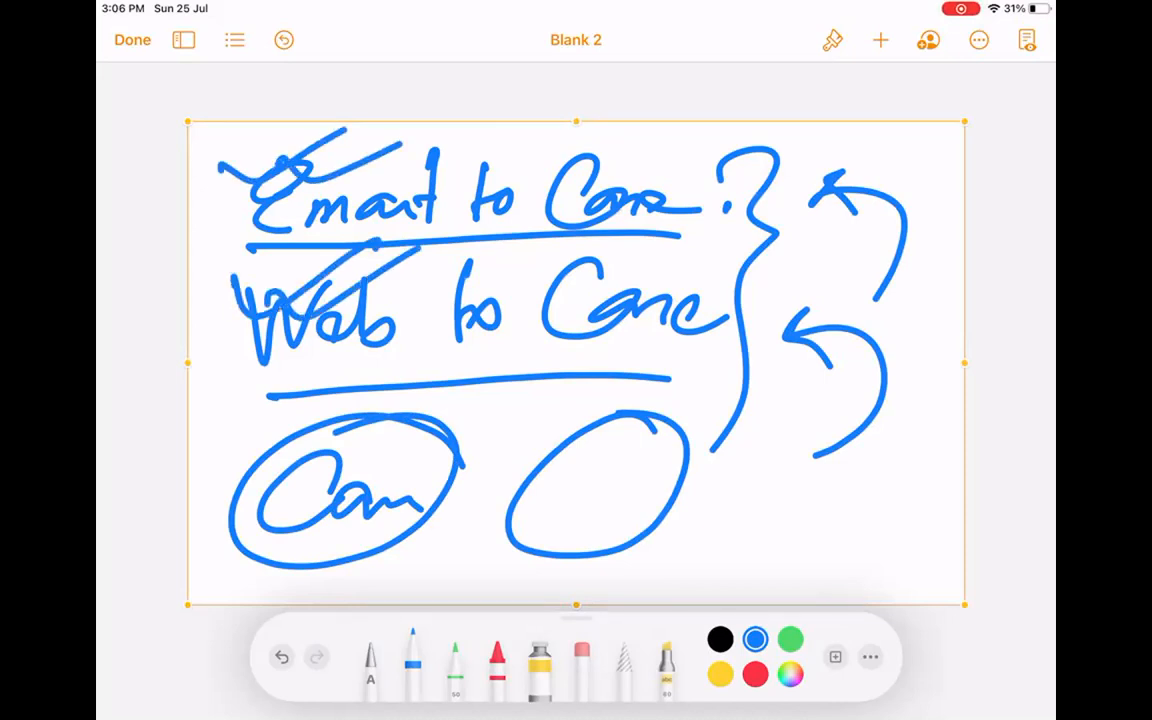
Delete the Email to Case sketch and insert a new blank drawing.
click(648, 300)
click(689, 88)
click(880, 40)
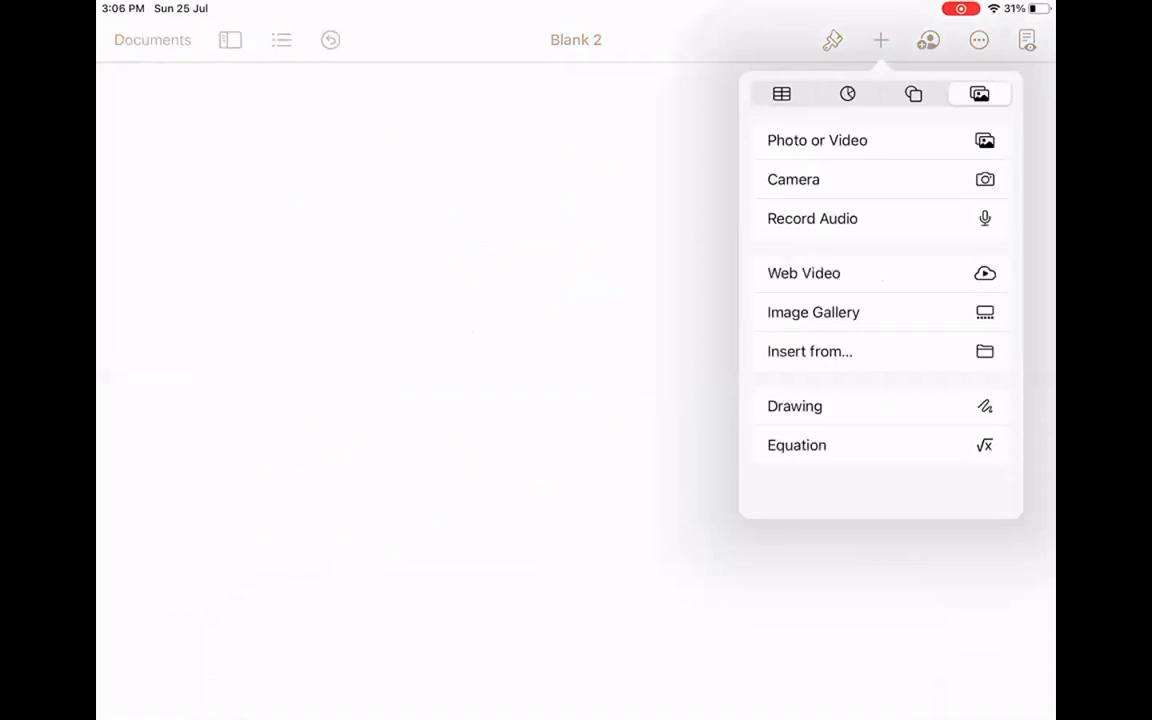
click(800, 400)
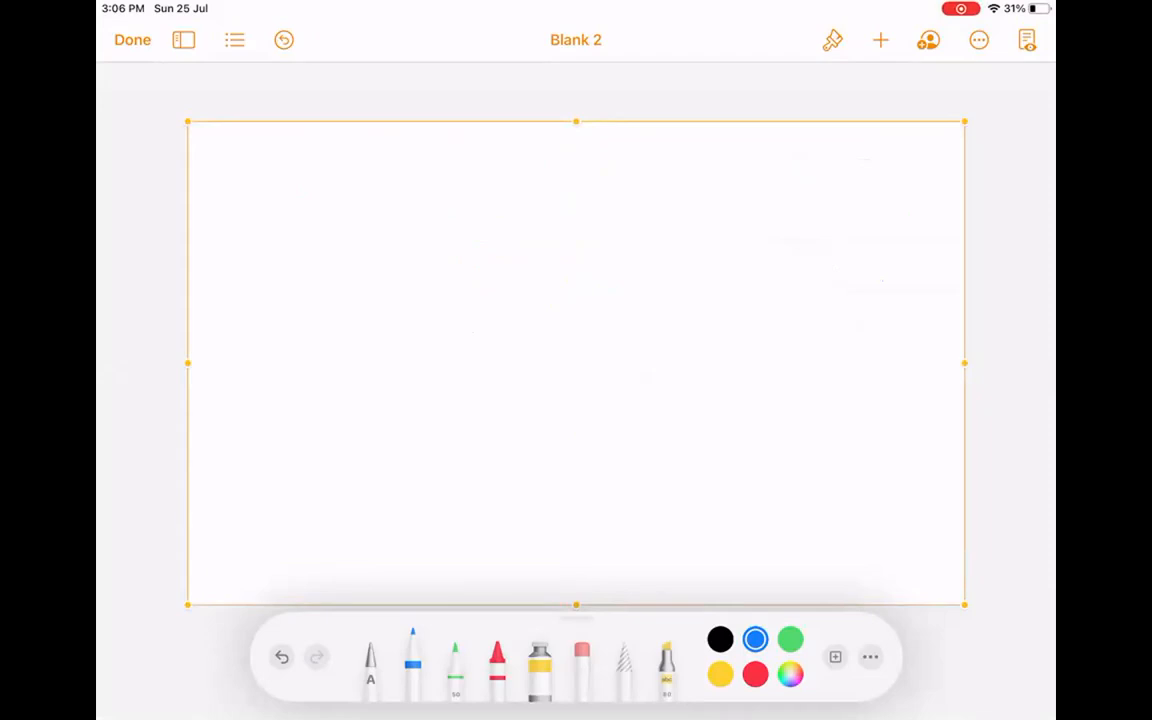
Draw a wide box and start writing Assignment inside it.
mouse_move(280, 198)
mouse_down()
mouse_move(290, 323)
mouse_move(720, 177)
mouse_move(843, 330)
mouse_up()
mouse_move(277, 333)
mouse_down()
mouse_move(847, 330)
mouse_move(820, 322)
mouse_up()
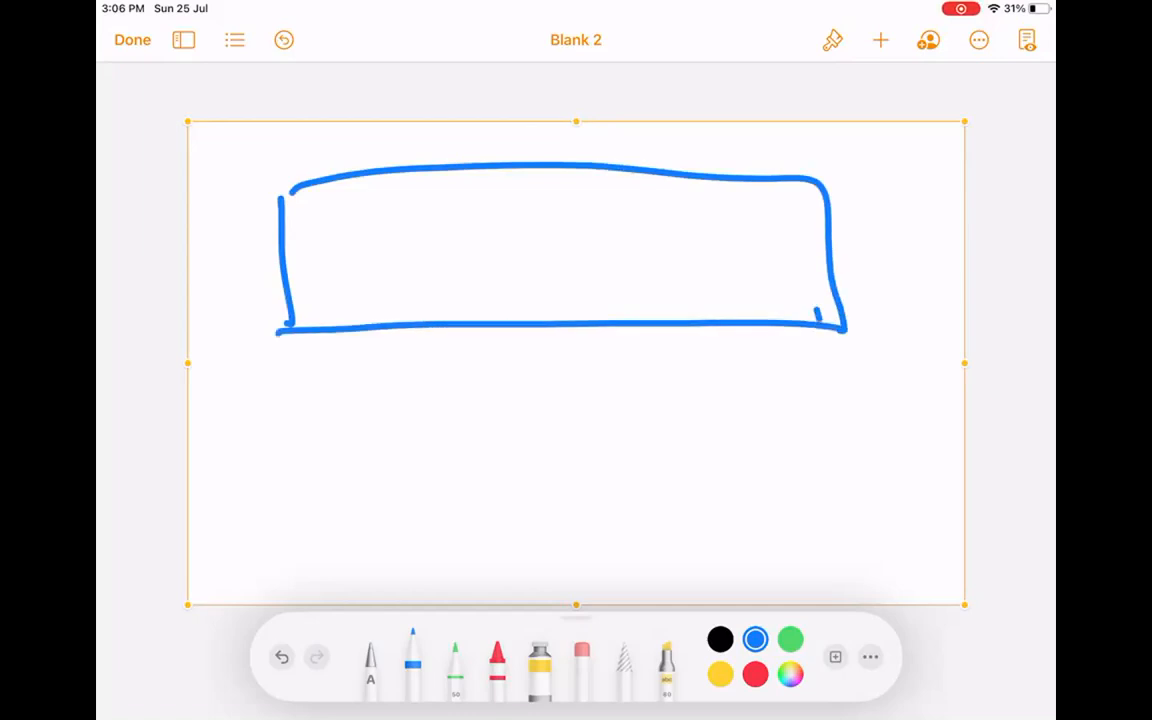
mouse_move(340, 228)
mouse_down()
mouse_move(320, 292)
mouse_move(368, 272)
mouse_up()
mouse_move(328, 258)
mouse_down()
mouse_move(362, 255)
mouse_move(366, 270)
mouse_up()
drag(404, 238, 395, 265)
drag(430, 246, 430, 262)
mouse_move(428, 232)
mouse_down()
mouse_move(466, 260)
mouse_move(585, 258)
mouse_up()
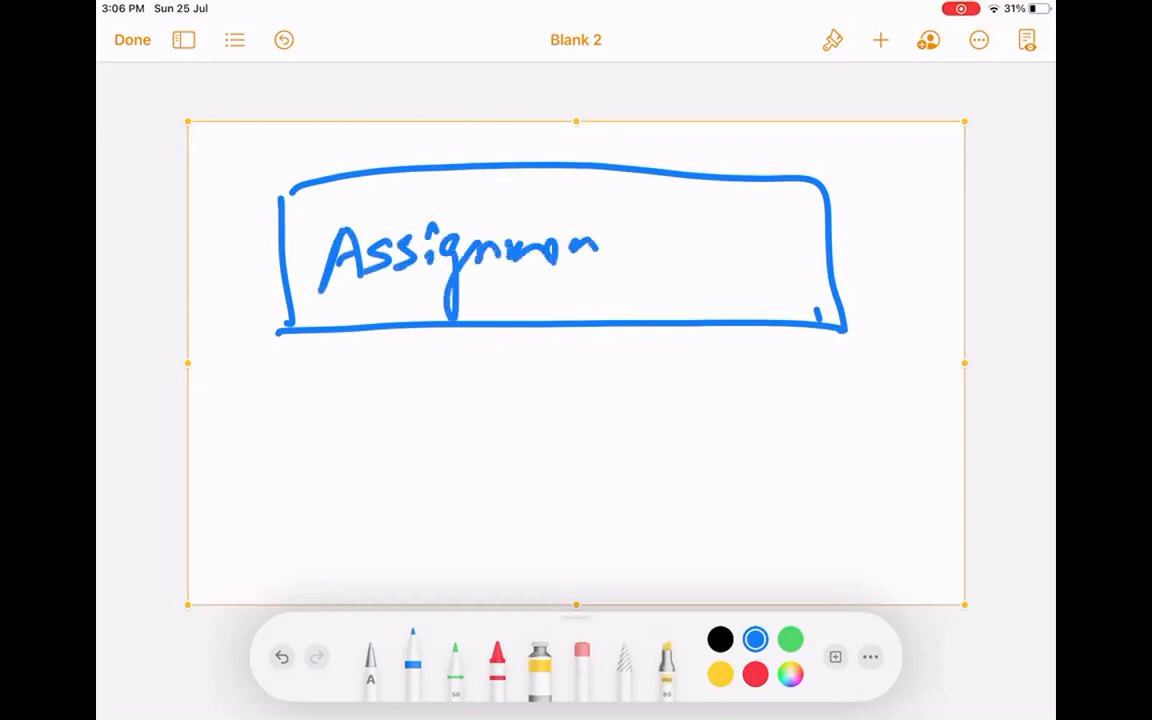
Complete 'Assignment Rule.' in the box and retrace its top-left corner.
drag(600, 212, 598, 262)
drag(666, 198, 661, 262)
drag(592, 242, 630, 232)
mouse_move(664, 205)
mouse_down()
mouse_move(706, 262)
mouse_move(742, 262)
mouse_up()
mouse_move(757, 192)
mouse_down()
mouse_move(758, 265)
mouse_move(790, 268)
mouse_up()
click(797, 263)
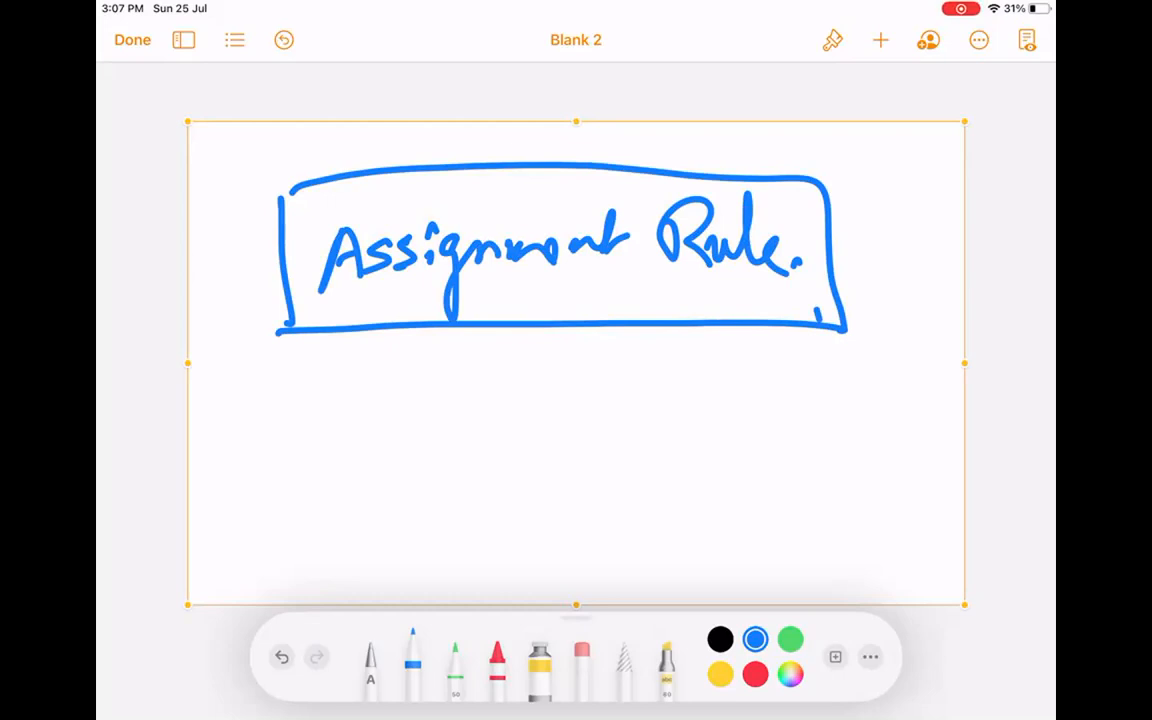
drag(268, 190, 345, 180)
Note an underlined 'Case.' with 'Asg' beside the box and draw an empty box beneath it.
mouse_move(882, 152)
mouse_down()
mouse_move(868, 202)
mouse_move(940, 186)
mouse_up()
drag(862, 228, 905, 210)
mouse_move(852, 276)
mouse_down()
mouse_move(905, 262)
mouse_move(898, 290)
mouse_up()
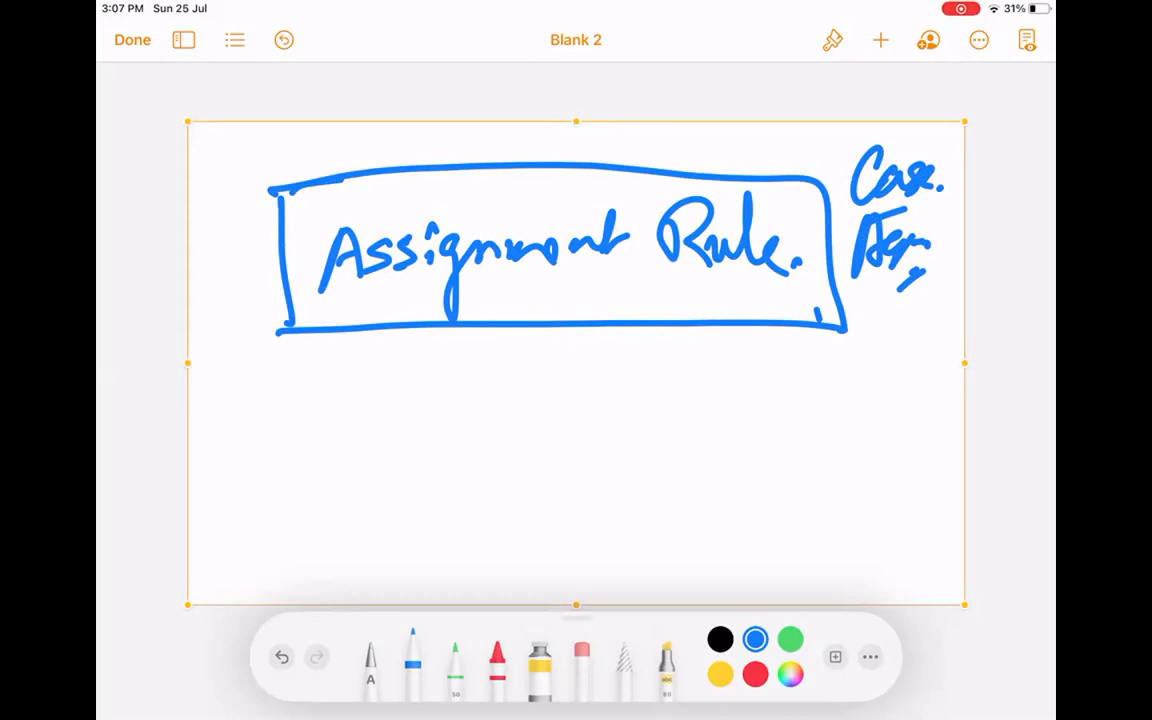
mouse_move(284, 380)
mouse_down()
mouse_move(286, 514)
mouse_move(880, 505)
mouse_up()
mouse_move(268, 378)
mouse_down()
mouse_move(889, 388)
mouse_move(882, 518)
mouse_up()
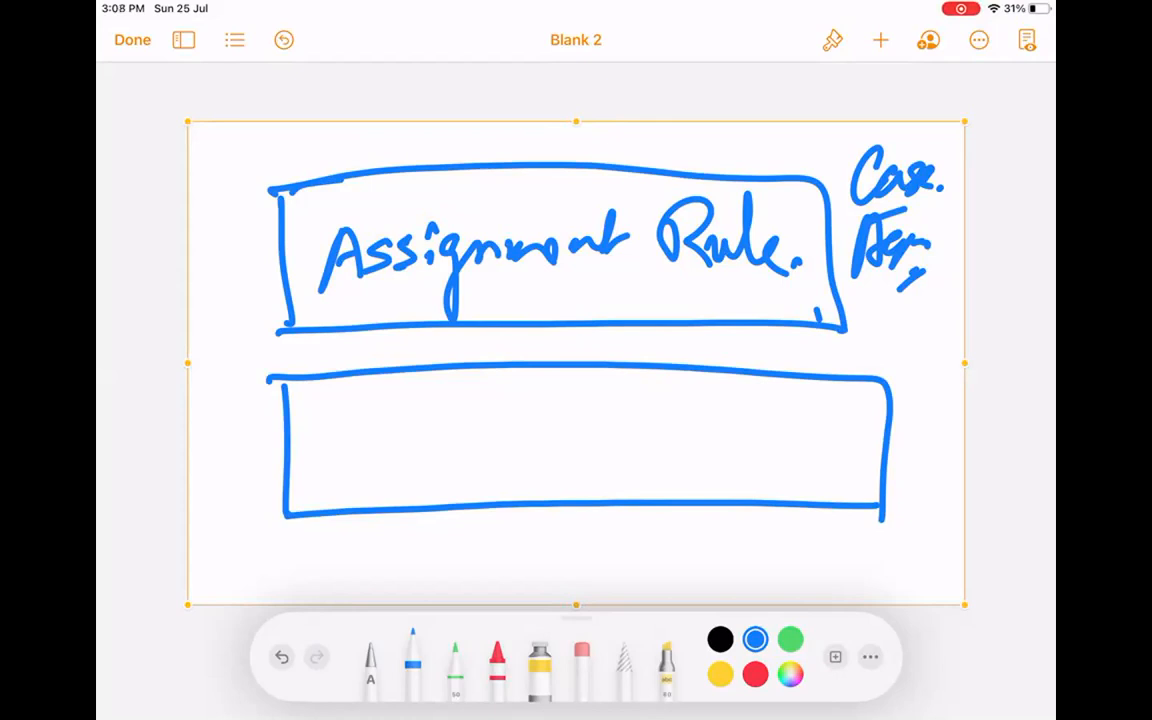
Handwrite 'Auto Respon Rules' inside the lower box.
mouse_move(328, 465)
mouse_down()
mouse_move(364, 399)
mouse_move(362, 465)
mouse_up()
mouse_move(342, 442)
mouse_down()
mouse_move(390, 434)
mouse_move(400, 453)
mouse_up()
mouse_move(420, 388)
mouse_down()
mouse_move(411, 453)
mouse_move(444, 432)
mouse_up()
mouse_move(496, 406)
mouse_down()
mouse_move(492, 424)
mouse_move(510, 445)
mouse_move(540, 425)
mouse_move(548, 488)
mouse_up()
drag(555, 430, 650, 424)
mouse_move(692, 414)
mouse_down()
mouse_move(690, 465)
mouse_move(735, 462)
mouse_up()
drag(735, 430, 770, 455)
mouse_move(785, 410)
mouse_down()
mouse_move(795, 460)
mouse_move(852, 440)
mouse_up()
mouse_move(342, 518)
mouse_down()
mouse_move(338, 555)
mouse_move(404, 556)
mouse_up()
Draw an arrow to Email under the box, retrace it, and tick the Assignment Rule box.
mouse_move(490, 520)
mouse_down()
mouse_move(440, 578)
mouse_move(585, 555)
mouse_up()
drag(606, 508, 598, 560)
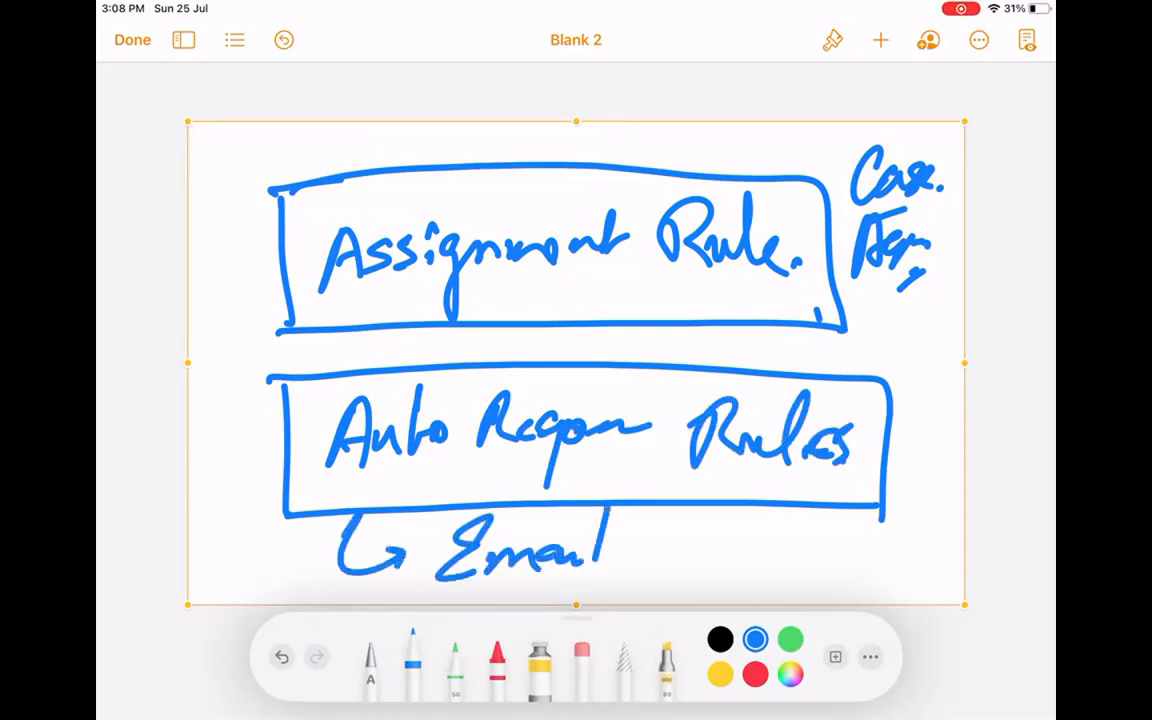
mouse_move(889, 380)
mouse_down()
mouse_move(884, 497)
mouse_move(290, 503)
mouse_move(273, 382)
mouse_move(889, 379)
mouse_up()
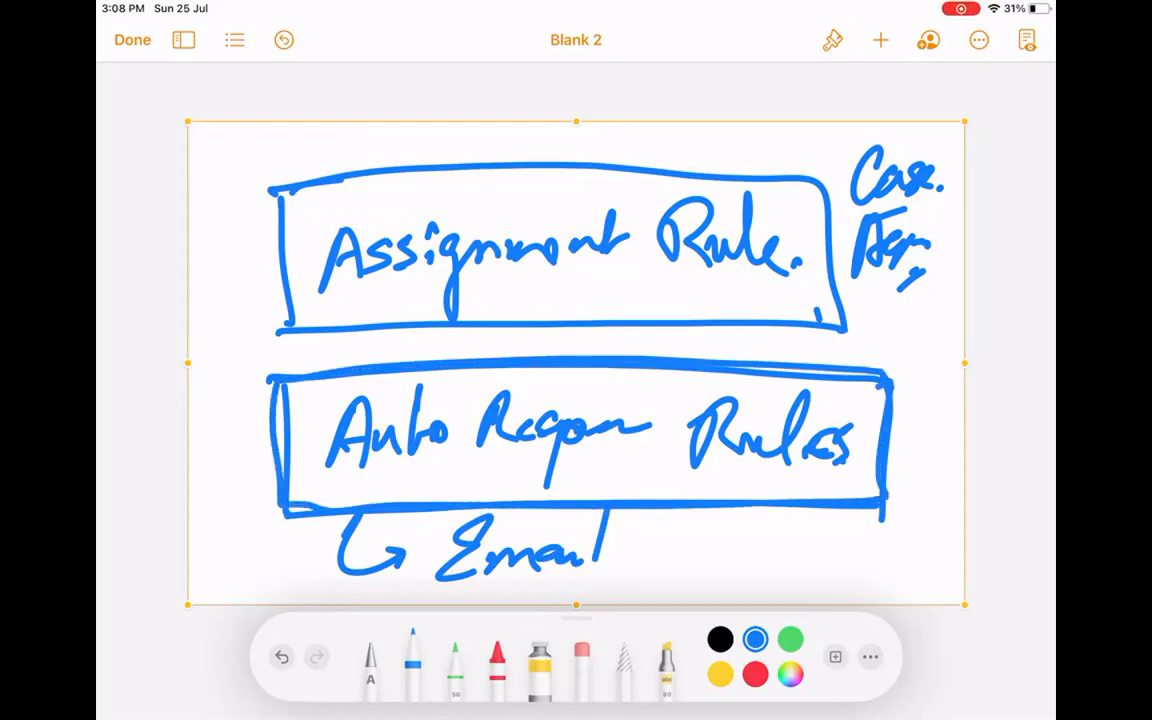
drag(243, 203, 430, 137)
drag(300, 212, 500, 140)
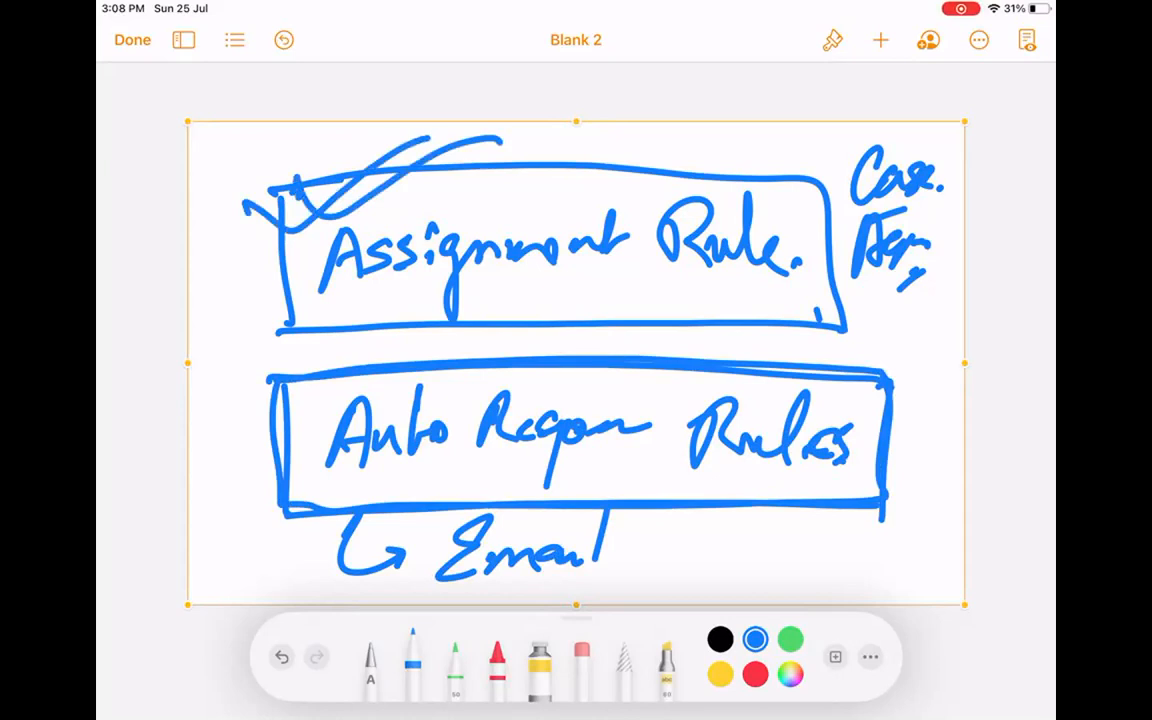
Tick the Auto Respon Rules box, then bring up the drawing's options to clear it.
drag(214, 388, 420, 340)
drag(260, 382, 405, 335)
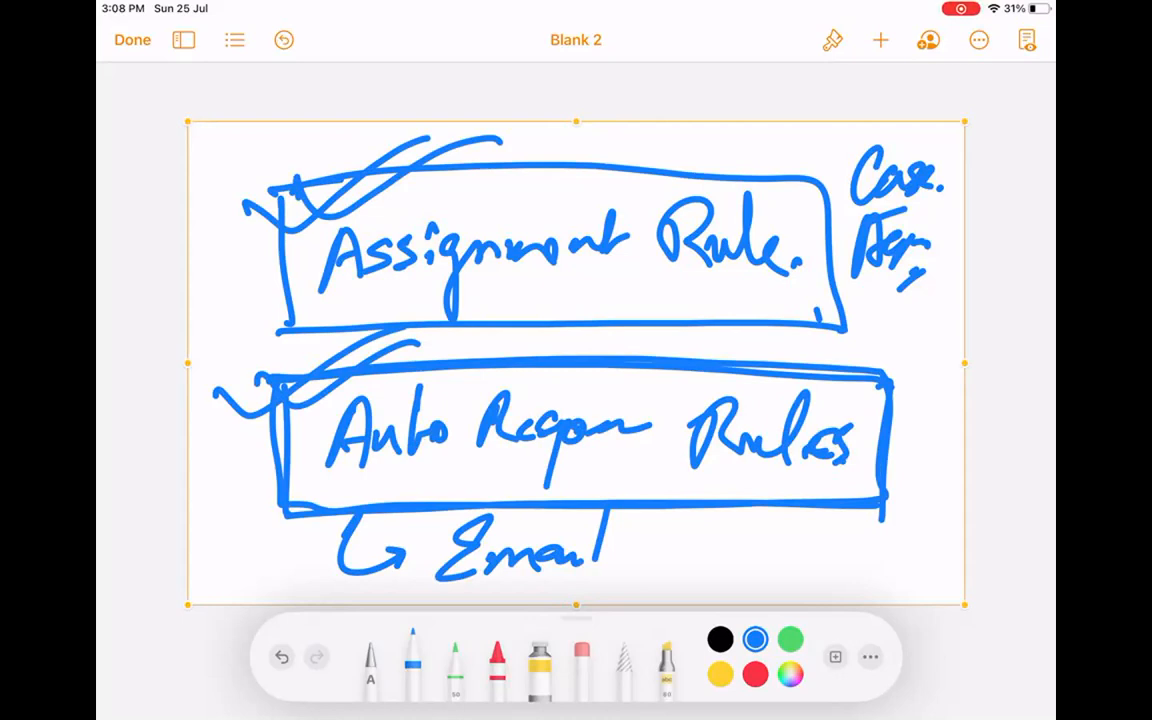
click(723, 126)
Delete the previous drawing and insert a new blank drawing canvas.
click(767, 88)
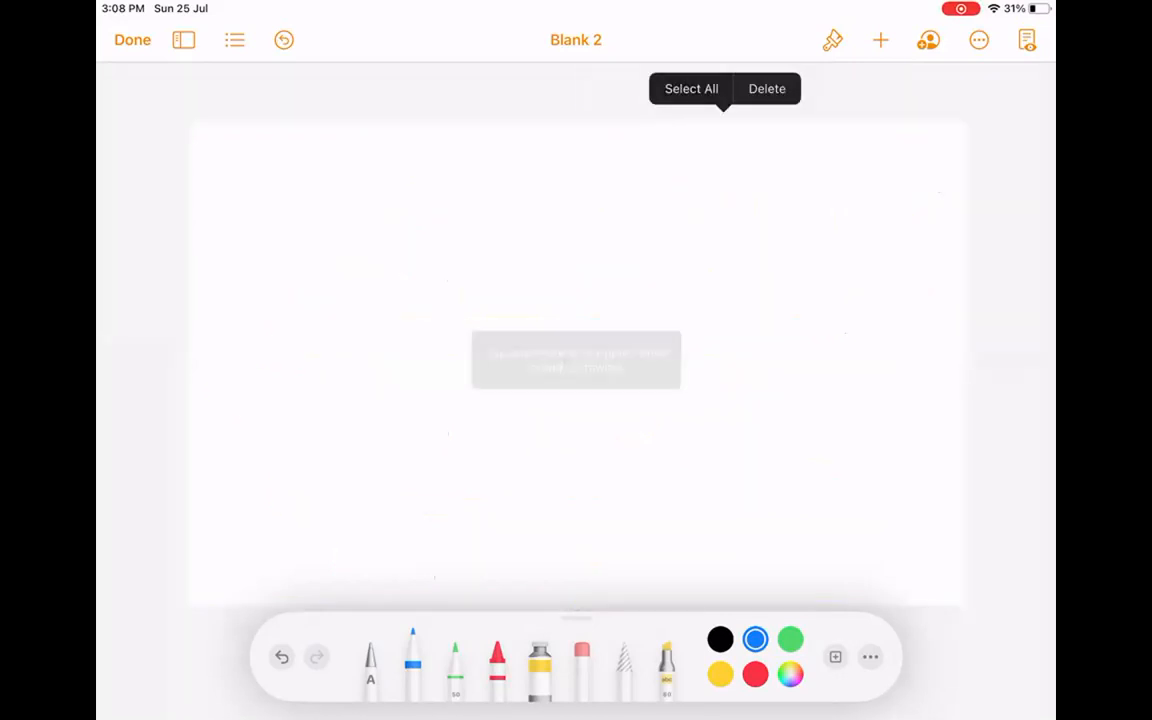
click(880, 40)
click(794, 406)
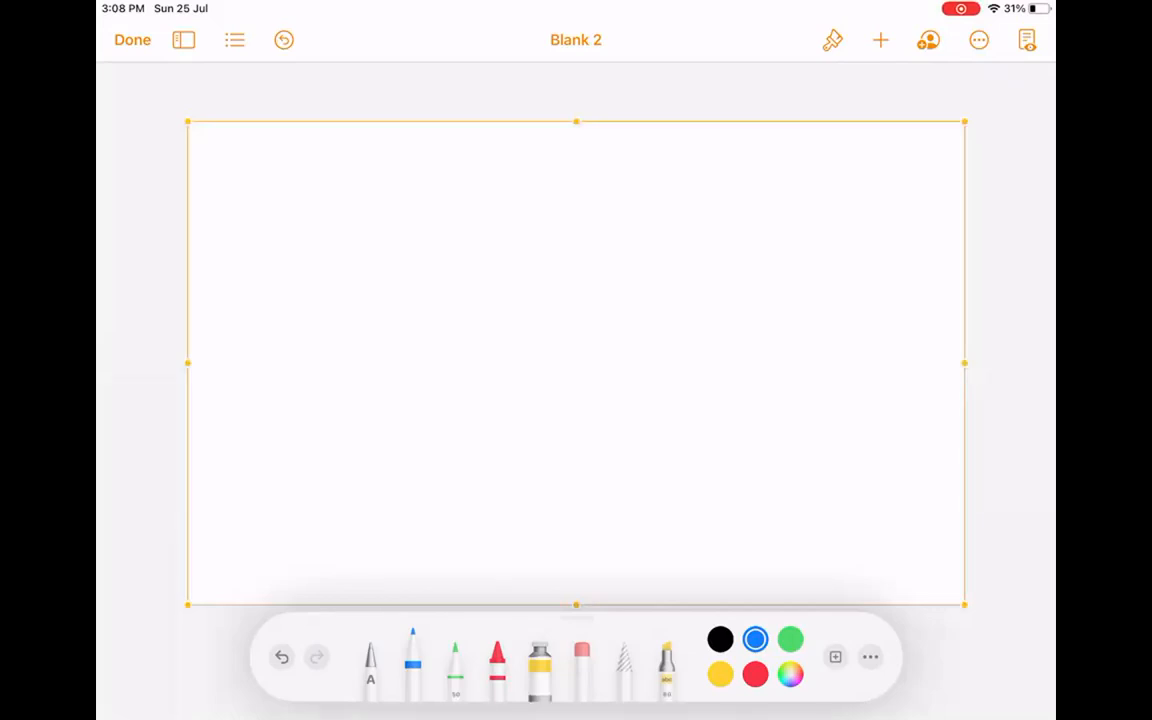
Handwrite B2B at the top left and circle it.
mouse_move(236, 174)
mouse_down()
mouse_move(220, 256)
mouse_move(246, 230)
mouse_move(302, 212)
mouse_up()
drag(338, 162, 340, 200)
drag(306, 146, 312, 196)
mouse_move(345, 138)
mouse_down()
mouse_move(212, 240)
mouse_move(370, 150)
mouse_up()
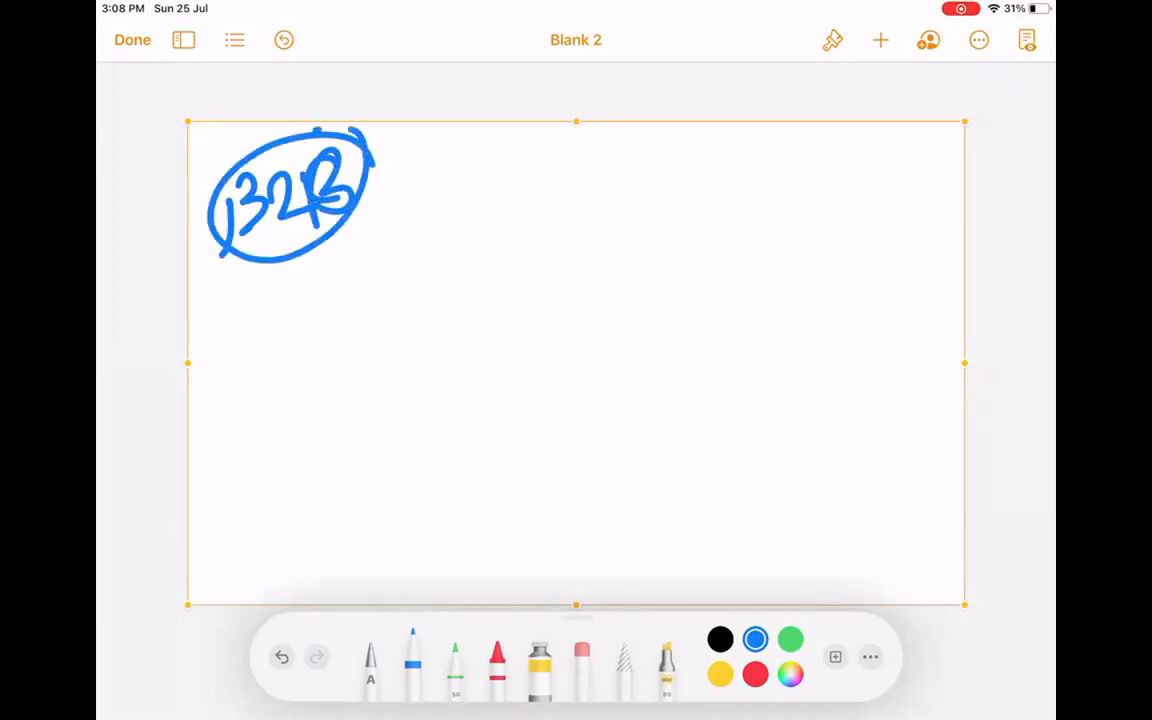
Draw an arrow from B2B to 'Custom.' and enclose it in an ellipse.
drag(407, 189, 568, 178)
drag(538, 171, 559, 198)
mouse_move(674, 168)
mouse_down()
mouse_move(621, 197)
mouse_move(668, 211)
mouse_up()
drag(690, 191, 704, 200)
drag(717, 195, 744, 200)
mouse_move(744, 172)
mouse_down()
mouse_move(742, 208)
mouse_move(795, 200)
mouse_up()
click(820, 193)
drag(558, 208, 846, 186)
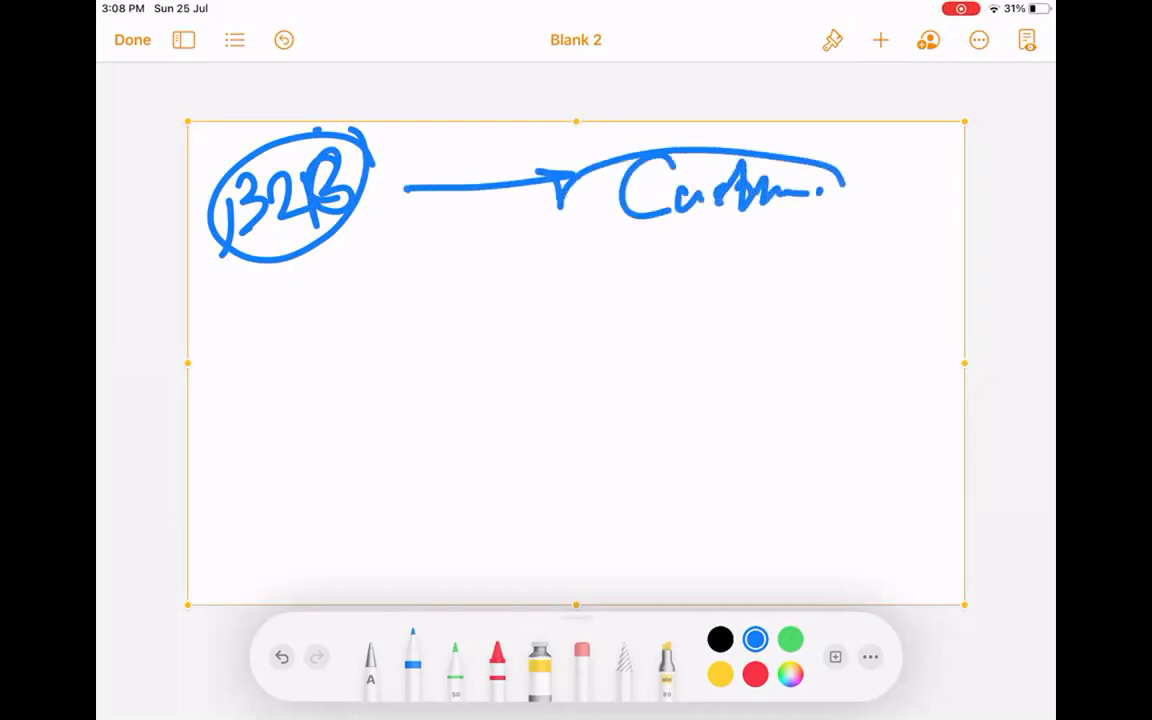
drag(755, 148, 562, 196)
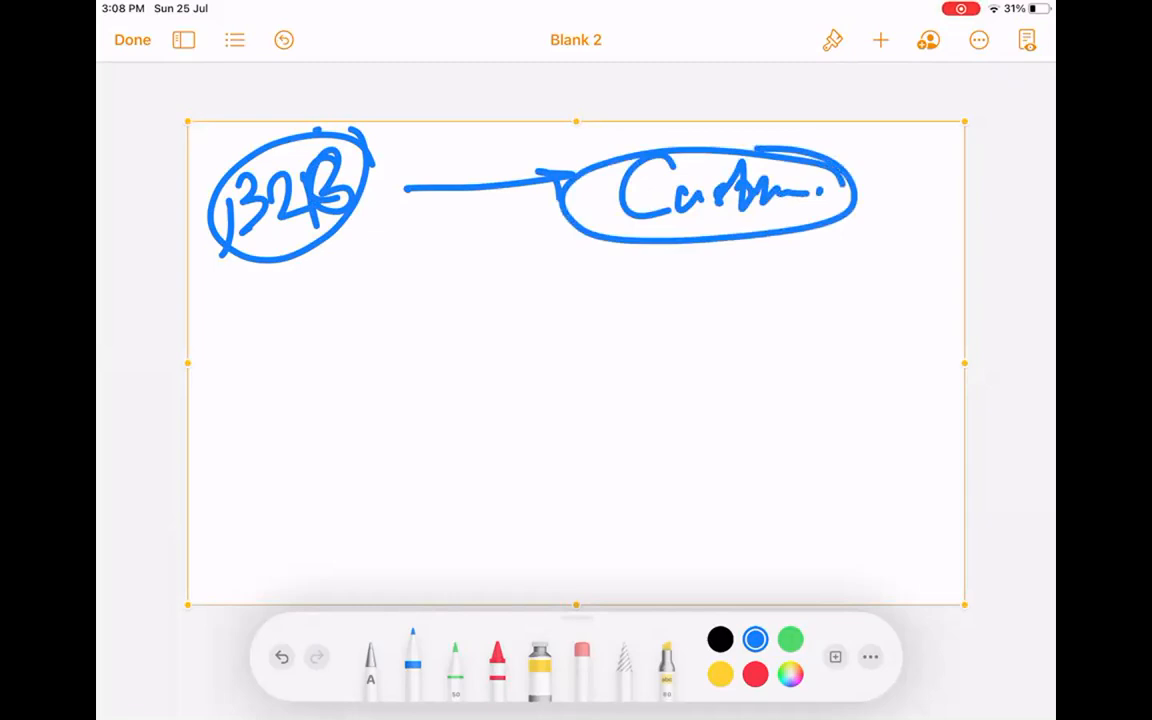
Write a double-underlined loss note below the Customer ellipse.
mouse_move(711, 266)
mouse_down()
mouse_move(709, 320)
mouse_move(784, 312)
mouse_up()
drag(840, 252, 826, 346)
mouse_move(857, 290)
mouse_down()
mouse_move(862, 342)
mouse_move(878, 302)
mouse_move(934, 246)
mouse_up()
drag(718, 350, 918, 339)
drag(735, 358, 890, 354)
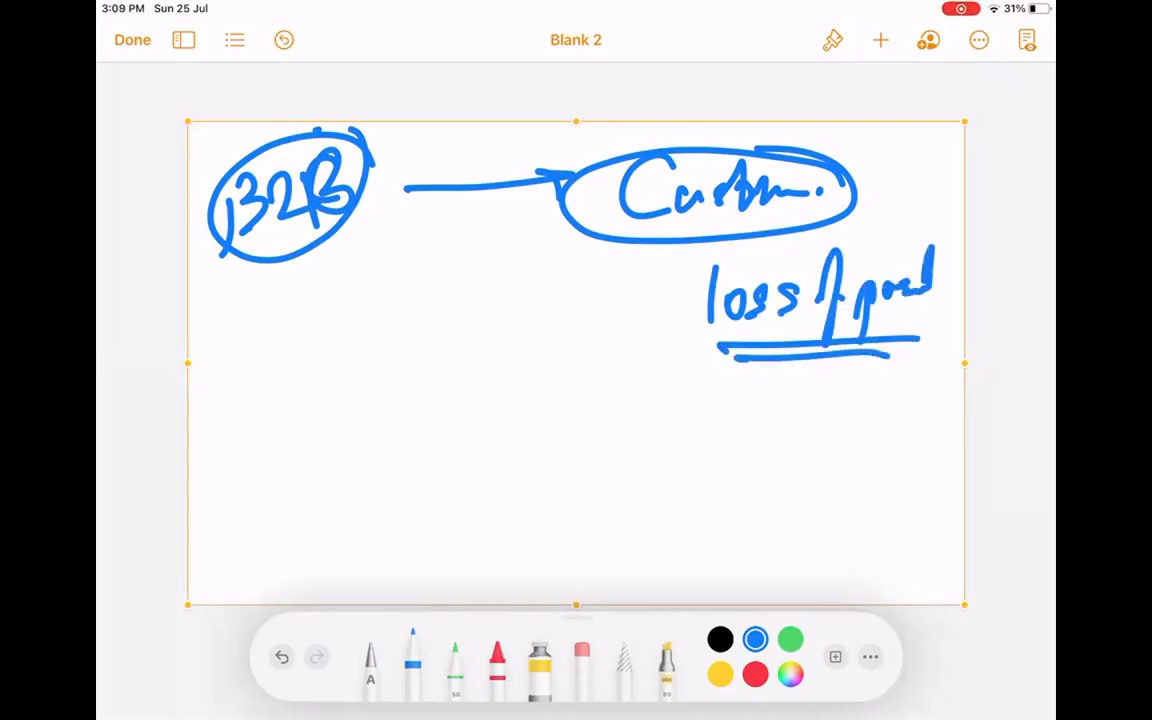
Write 'Buyer.' with a down arrow to 'Seller.' beneath the B2B circle.
drag(340, 272, 338, 340)
mouse_move(340, 276)
mouse_down()
mouse_move(352, 330)
mouse_move(364, 282)
mouse_move(383, 398)
mouse_up()
drag(386, 282, 430, 290)
click(482, 296)
click(500, 298)
drag(429, 350, 433, 475)
drag(406, 447, 462, 430)
mouse_move(358, 490)
mouse_down()
mouse_move(330, 505)
mouse_move(320, 555)
mouse_up()
drag(345, 535, 382, 540)
drag(376, 488, 372, 545)
mouse_move(396, 488)
mouse_down()
mouse_move(392, 545)
mouse_move(472, 520)
mouse_up()
click(489, 530)
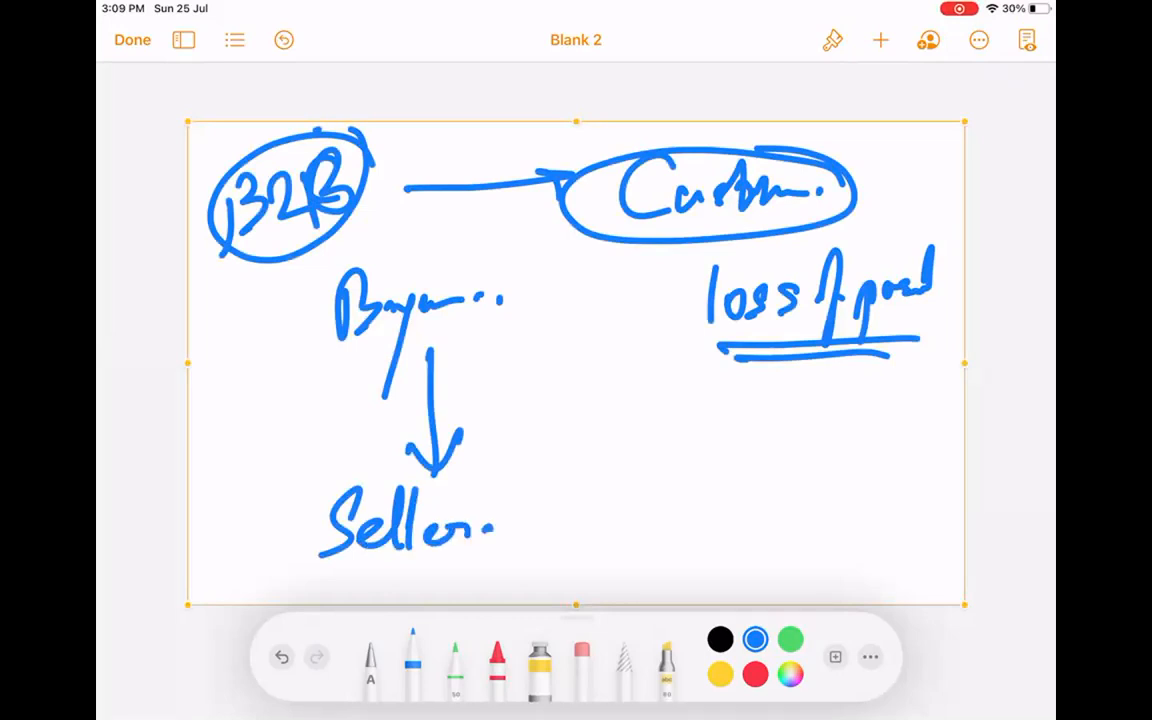
Add '= 5days.' after Buyer, correcting the 3 into a 5.
mouse_move(462, 341)
mouse_down()
mouse_move(544, 328)
mouse_move(538, 342)
mouse_up()
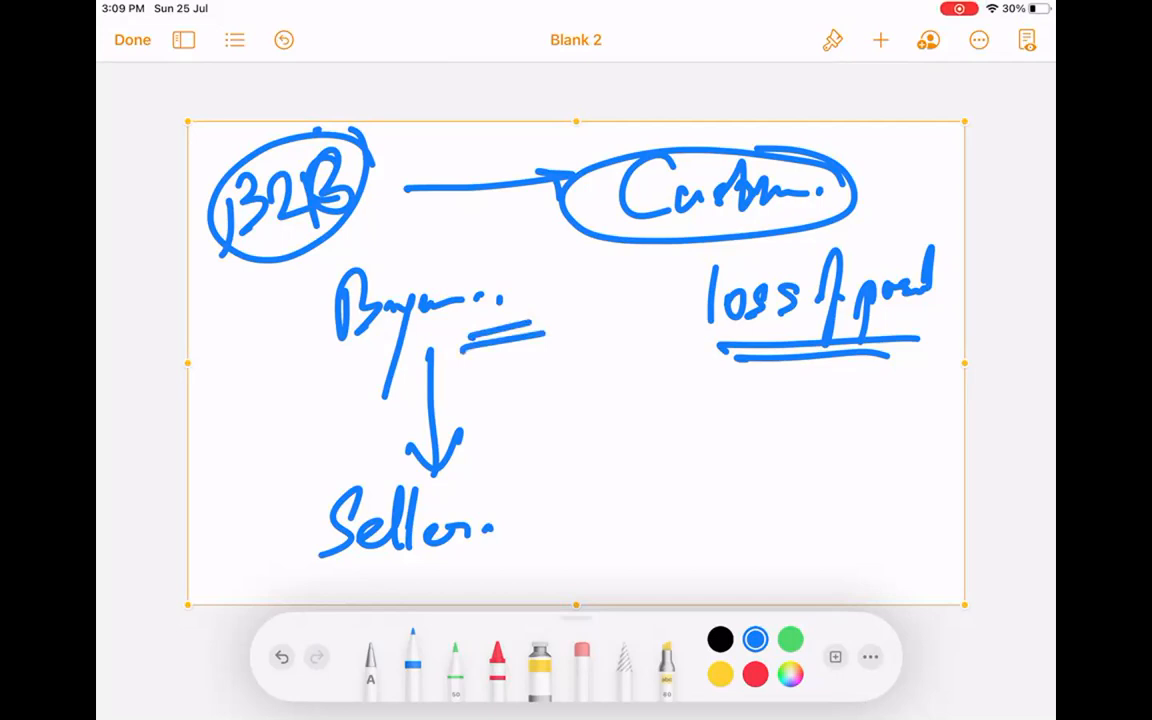
mouse_move(578, 296)
mouse_down()
mouse_move(604, 318)
mouse_move(575, 348)
mouse_up()
mouse_move(636, 322)
mouse_down()
mouse_move(650, 288)
mouse_move(657, 402)
mouse_up()
drag(694, 312, 681, 346)
click(701, 338)
mouse_move(576, 292)
mouse_down()
mouse_move(572, 324)
mouse_move(632, 276)
mouse_move(580, 326)
mouse_up()
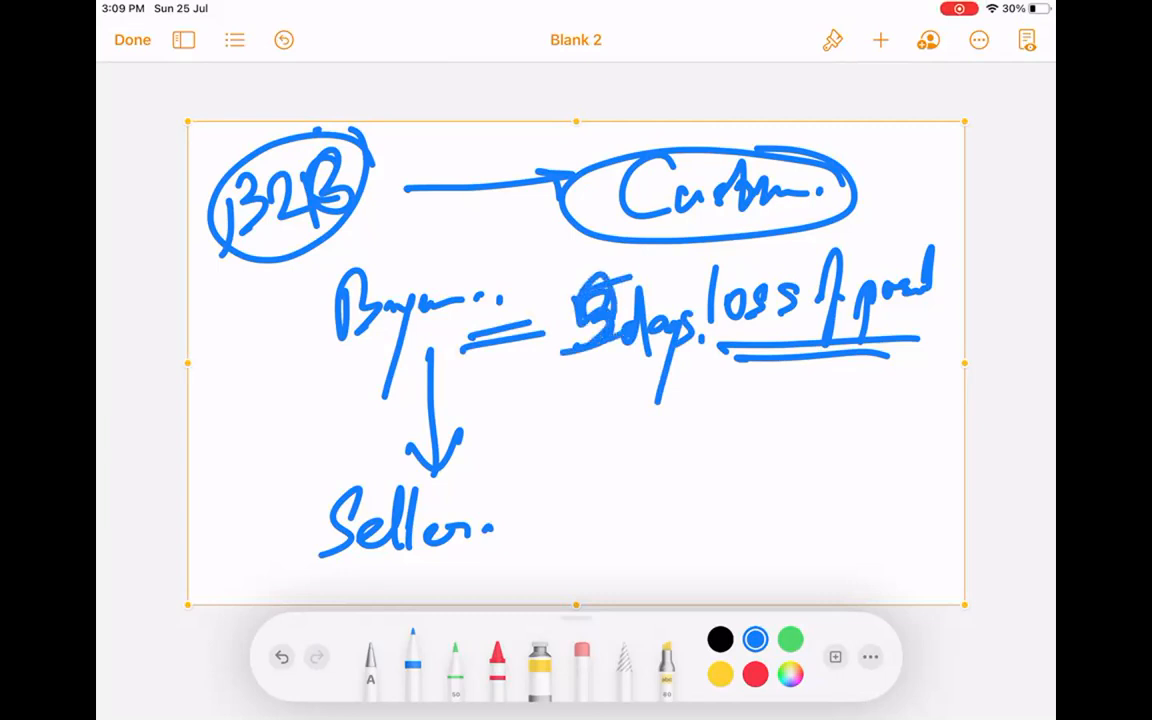
List '1, 2, 3…' below the 5 days note.
drag(593, 410, 600, 464)
drag(623, 452, 617, 493)
drag(642, 428, 690, 446)
drag(708, 447, 698, 478)
mouse_move(736, 420)
mouse_down()
mouse_move(747, 402)
mouse_move(742, 448)
mouse_up()
drag(770, 432, 761, 472)
drag(805, 425, 800, 446)
click(842, 418)
click(877, 416)
click(902, 414)
Finish the list's dots and write a second row 2, 5, B right of Seller.
click(930, 410)
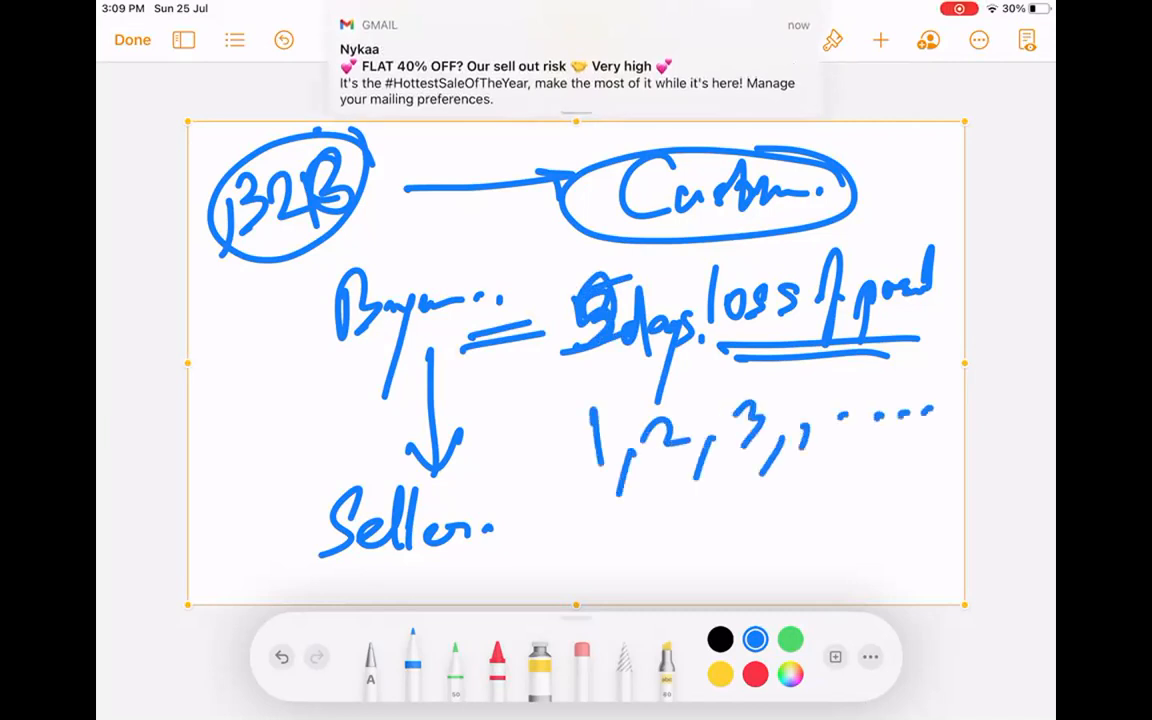
click(589, 473)
mouse_move(577, 519)
mouse_down()
mouse_move(598, 553)
mouse_move(617, 548)
mouse_move(627, 568)
mouse_up()
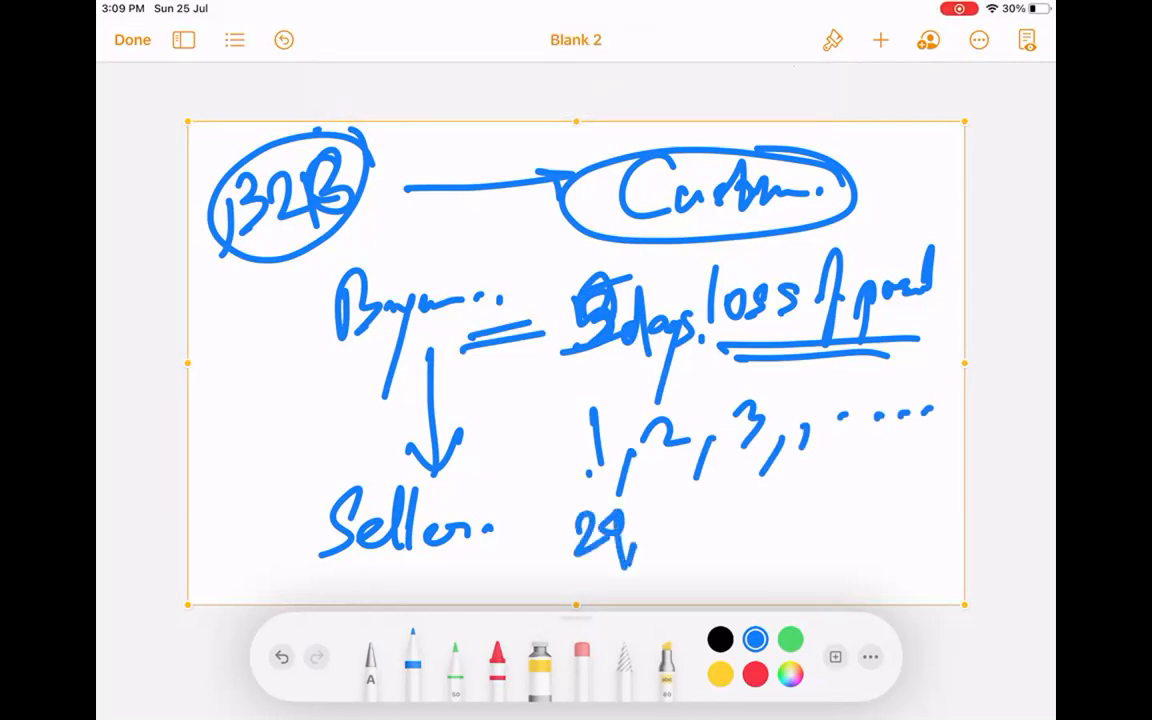
mouse_move(657, 512)
mouse_down()
mouse_move(711, 517)
mouse_move(709, 561)
mouse_up()
drag(752, 486, 758, 527)
mouse_move(752, 484)
mouse_down()
mouse_move(775, 488)
mouse_move(770, 552)
mouse_up()
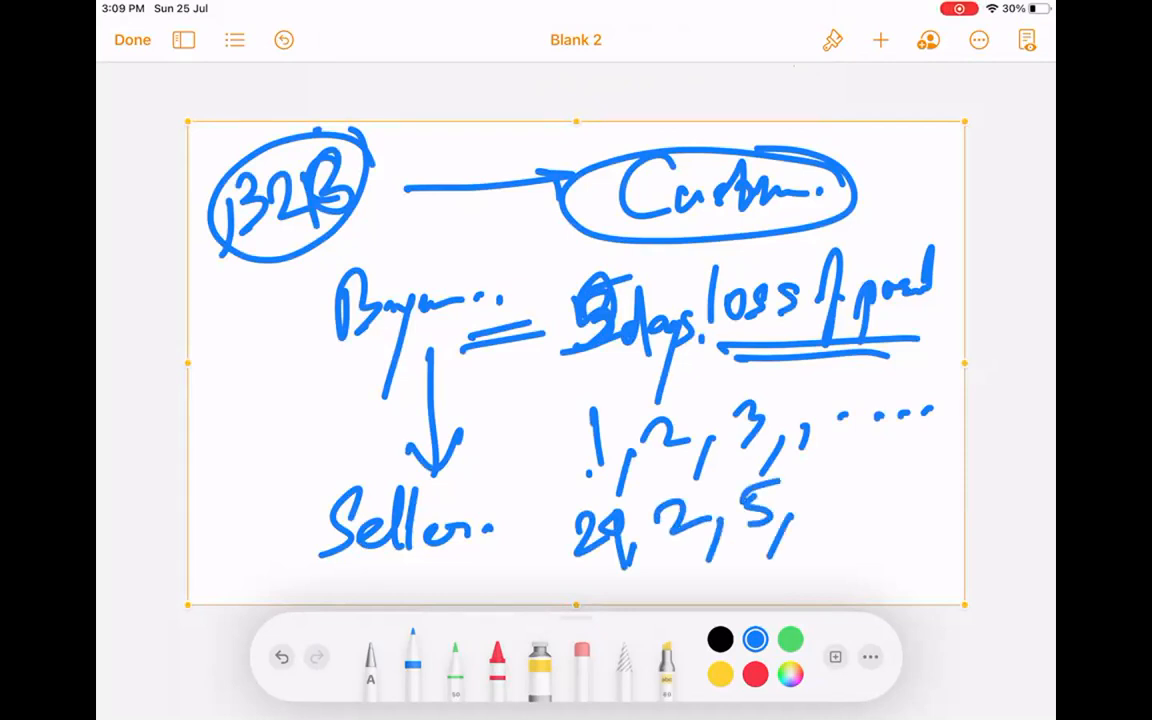
drag(823, 480, 822, 538)
mouse_move(850, 495)
mouse_down()
mouse_move(880, 515)
mouse_move(938, 484)
mouse_move(911, 527)
mouse_up()
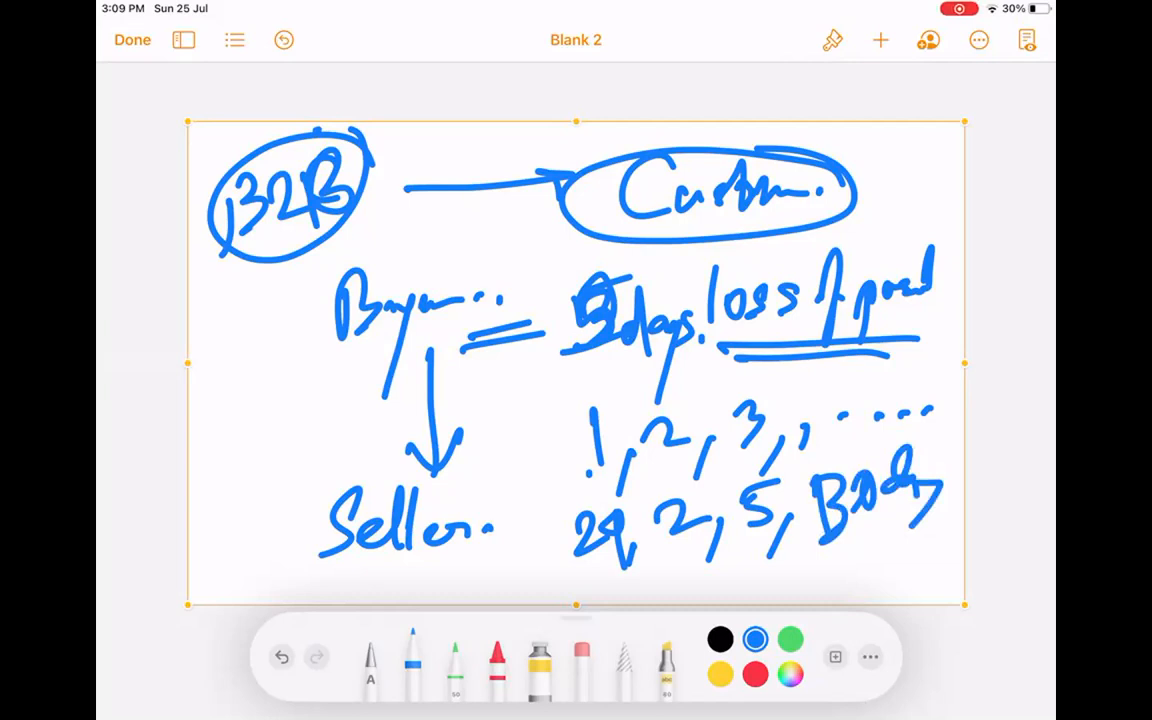
Write SLA left of the Buyer–Seller arrow, underlined and circled.
mouse_move(262, 395)
mouse_down()
mouse_move(217, 467)
mouse_move(357, 417)
mouse_move(362, 388)
mouse_up()
drag(218, 468, 400, 410)
drag(234, 506, 385, 440)
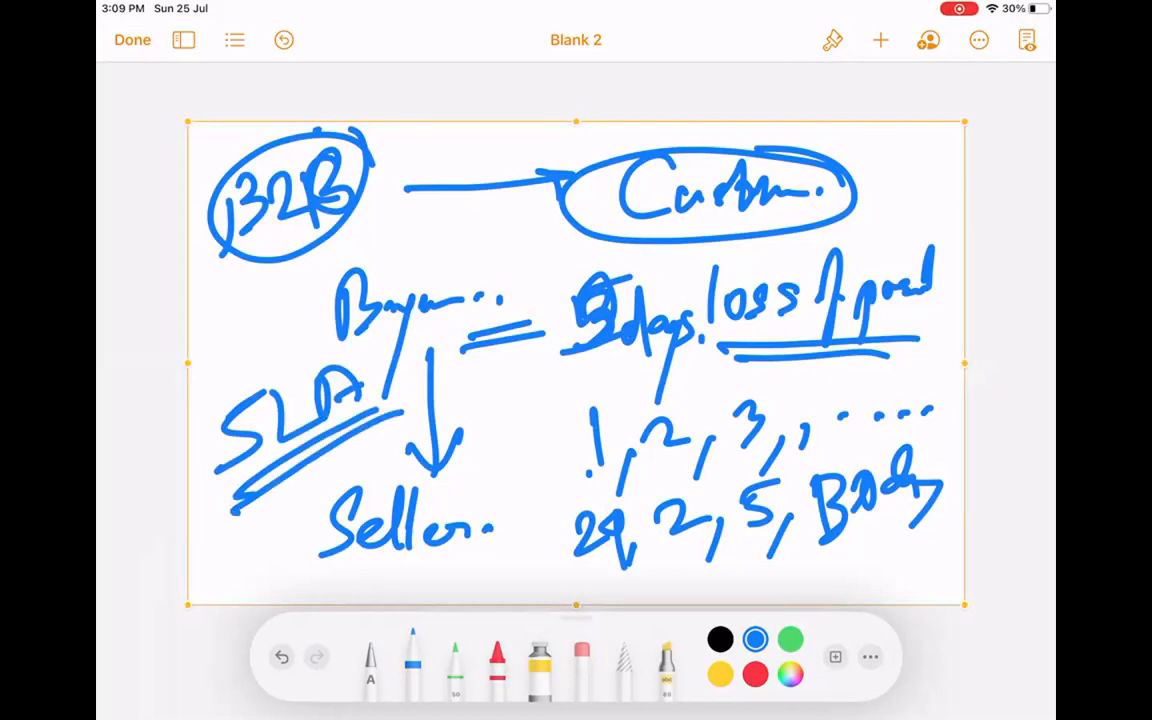
mouse_move(318, 292)
mouse_down()
mouse_move(265, 492)
mouse_move(245, 308)
mouse_up()
drag(320, 340, 340, 368)
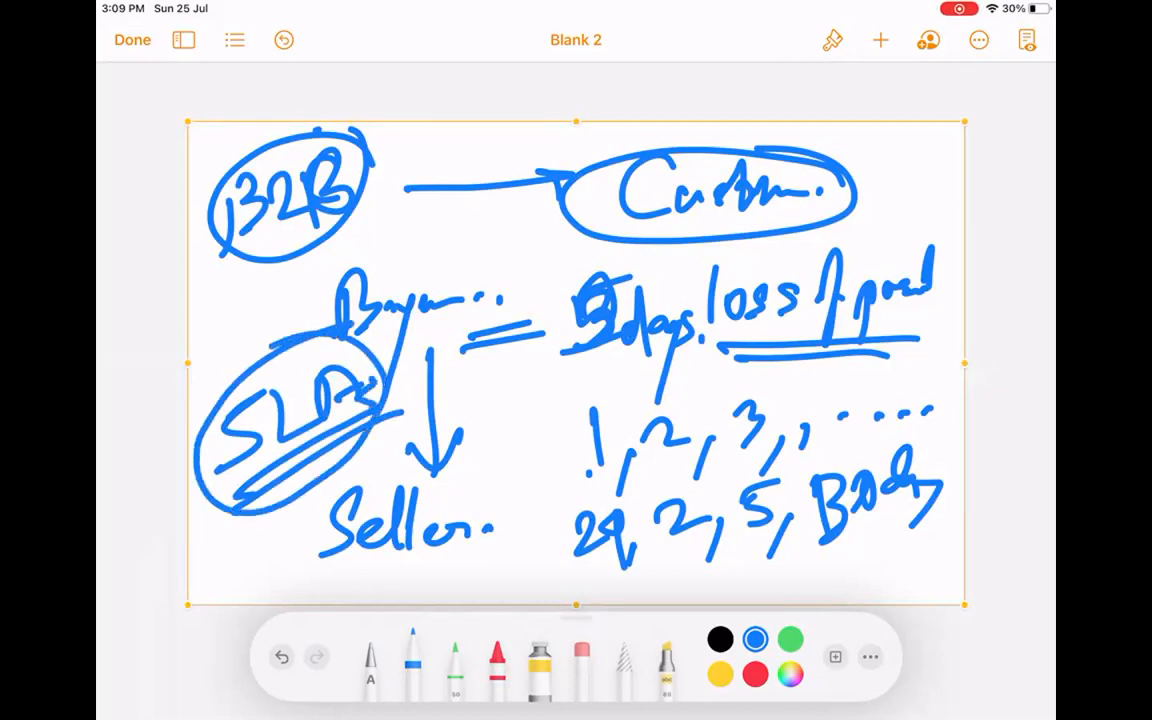
Box the two number rows and circle Buyer and Seller.
click(651, 124)
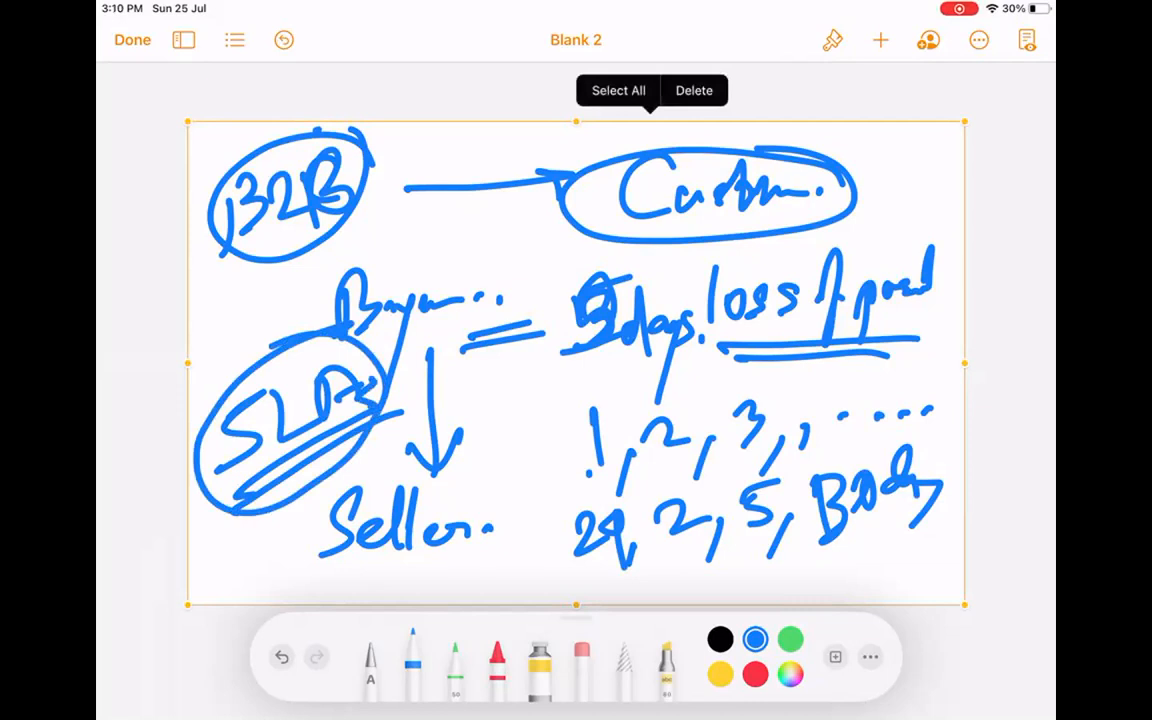
mouse_move(543, 395)
mouse_down()
mouse_move(552, 560)
mouse_move(861, 567)
mouse_move(935, 405)
mouse_move(518, 402)
mouse_up()
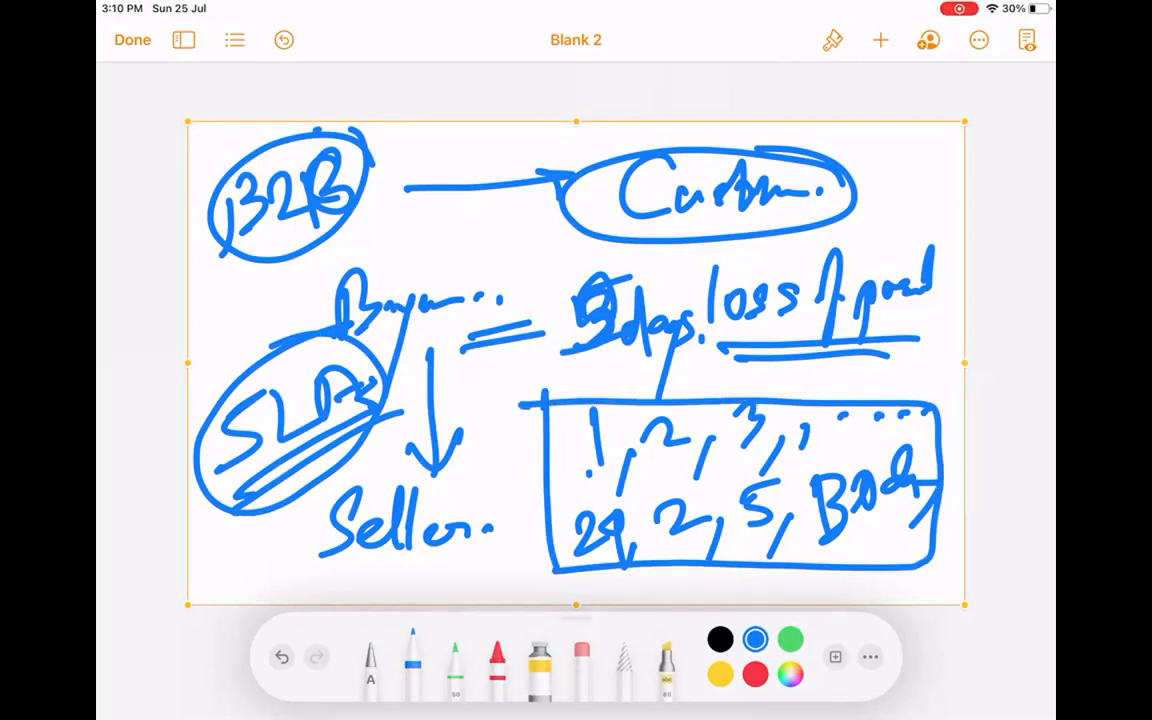
mouse_move(445, 245)
mouse_down()
mouse_move(438, 233)
mouse_move(470, 250)
mouse_move(300, 310)
mouse_move(515, 275)
mouse_up()
mouse_move(445, 440)
mouse_down()
mouse_move(340, 425)
mouse_move(400, 522)
mouse_move(462, 450)
mouse_move(450, 435)
mouse_up()
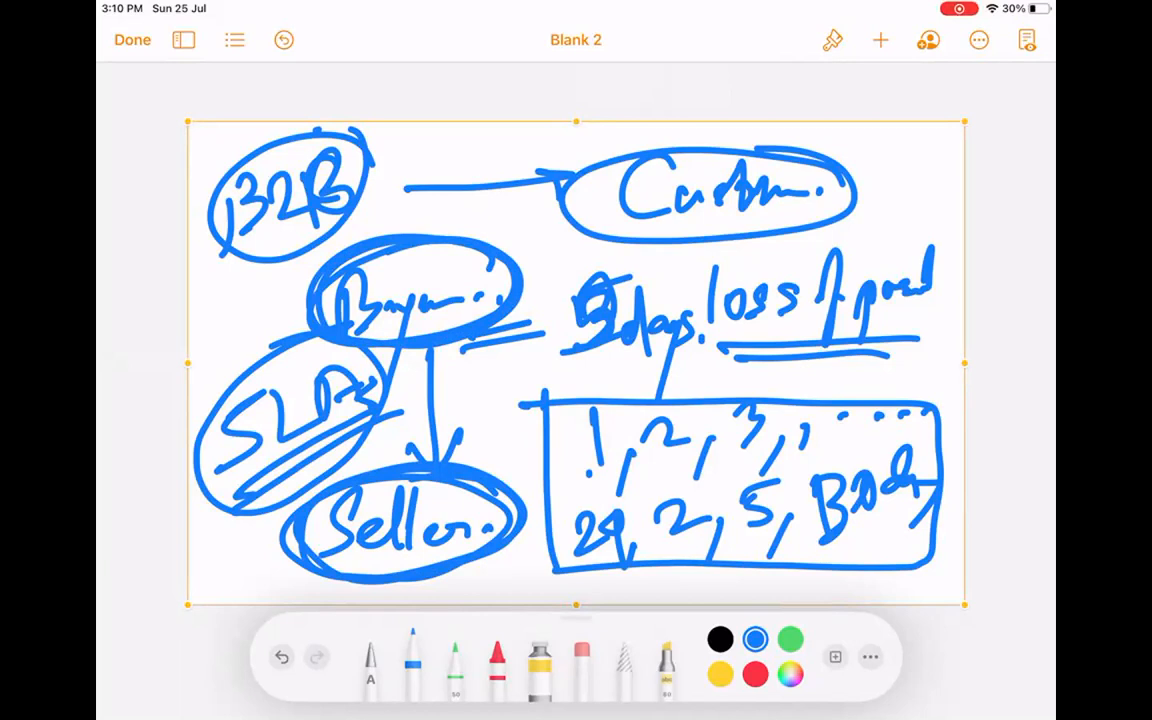
Circle each bottom-row value: the first entry, 2, 5 and B.
drag(600, 494, 596, 497)
drag(688, 487, 684, 490)
drag(770, 482, 765, 485)
drag(830, 468, 822, 525)
Delete the entire B2B sketch drawing.
click(666, 124)
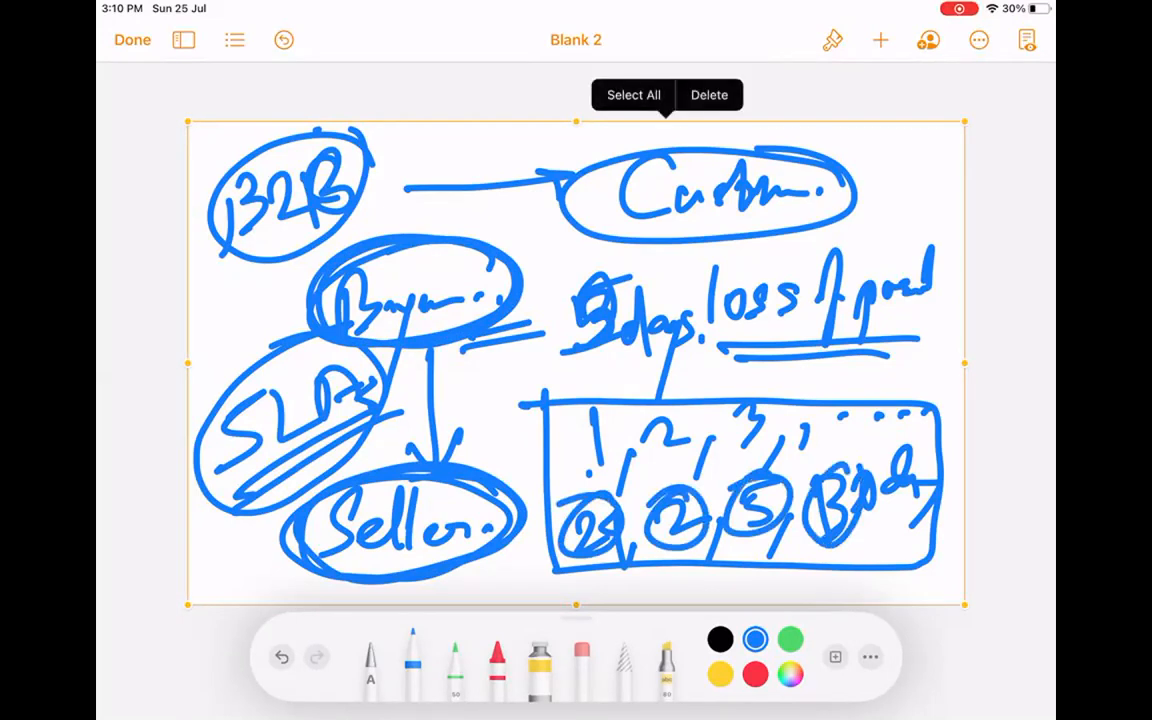
click(709, 95)
click(880, 40)
Insert a blank drawing and write the heading 'Seller. → Escational'.
click(795, 406)
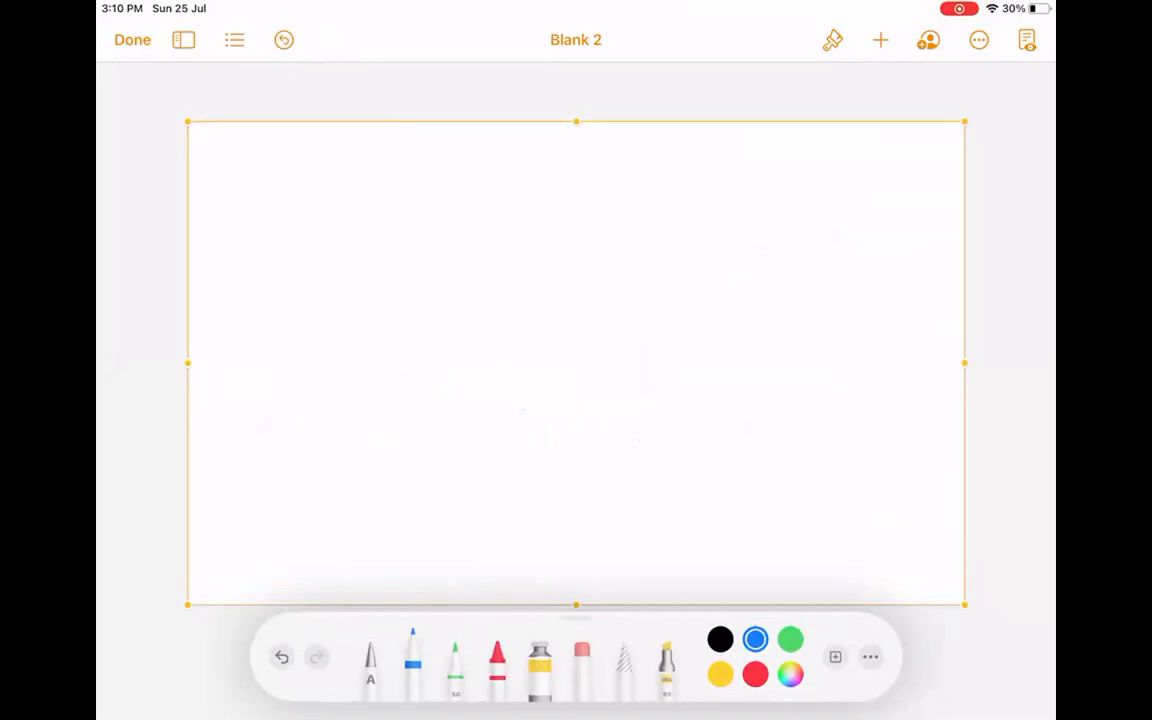
mouse_move(318, 182)
mouse_down()
mouse_move(296, 187)
mouse_move(262, 240)
mouse_move(378, 228)
mouse_move(417, 200)
mouse_move(441, 215)
mouse_up()
click(463, 210)
drag(524, 191, 582, 185)
drag(568, 181, 586, 206)
mouse_move(680, 165)
mouse_down()
mouse_move(687, 152)
mouse_move(659, 210)
mouse_up()
mouse_move(673, 190)
mouse_down()
mouse_move(703, 174)
mouse_move(672, 214)
mouse_up()
mouse_move(733, 186)
mouse_down()
mouse_move(787, 178)
mouse_move(788, 217)
mouse_up()
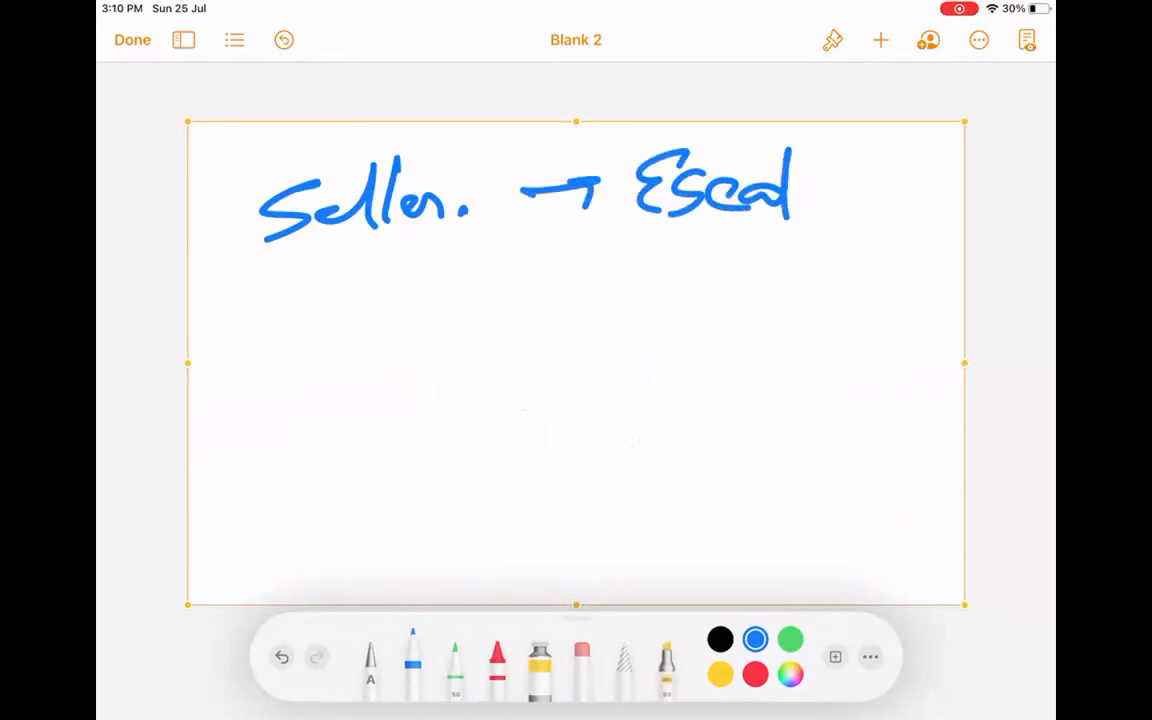
mouse_move(783, 180)
mouse_down()
mouse_move(848, 170)
mouse_move(947, 208)
mouse_up()
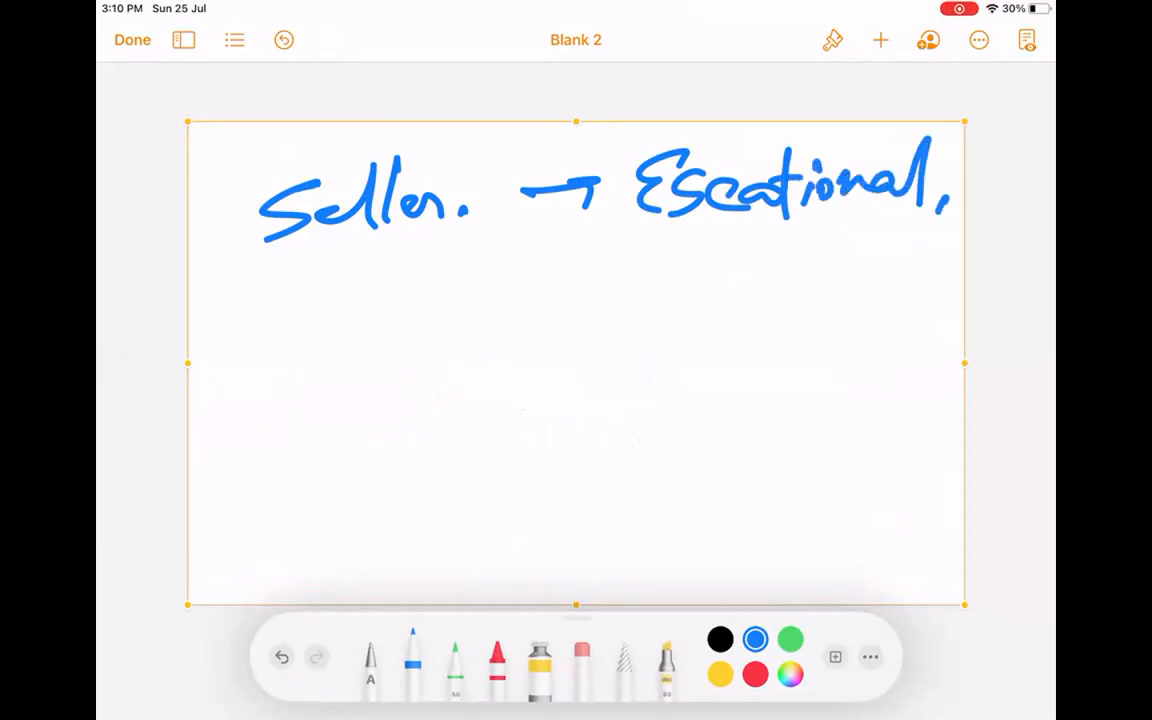
drag(797, 200, 768, 242)
Draw a large frame holding a '4h.' box arrowing to a second 'm' box and another arrow.
mouse_move(287, 298)
mouse_down()
mouse_move(285, 480)
mouse_move(893, 480)
mouse_move(910, 420)
mouse_move(906, 495)
mouse_up()
mouse_move(322, 315)
mouse_down()
mouse_move(334, 385)
mouse_move(478, 382)
mouse_up()
mouse_move(476, 380)
mouse_down()
mouse_move(322, 314)
mouse_move(476, 386)
mouse_up()
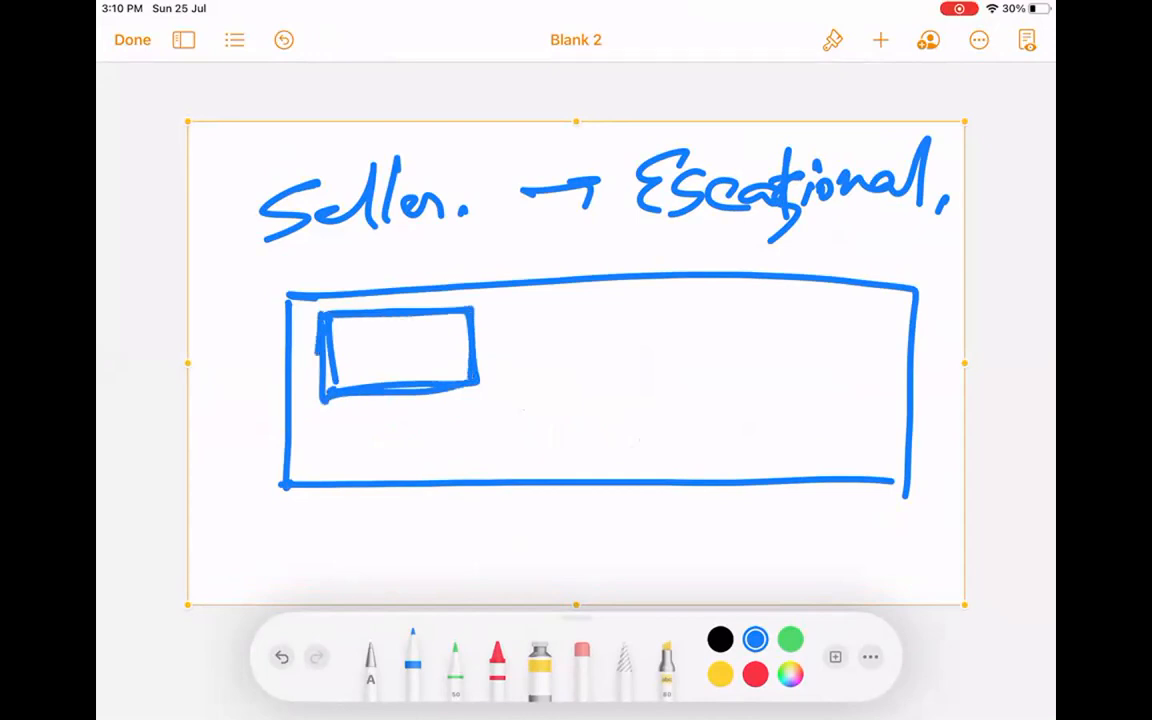
mouse_move(362, 337)
mouse_down()
mouse_move(376, 360)
mouse_move(362, 382)
mouse_move(425, 368)
mouse_up()
click(440, 352)
drag(474, 310, 484, 396)
mouse_move(490, 344)
mouse_down()
mouse_move(578, 340)
mouse_move(567, 354)
mouse_up()
mouse_move(596, 302)
mouse_down()
mouse_move(597, 385)
mouse_move(584, 387)
mouse_up()
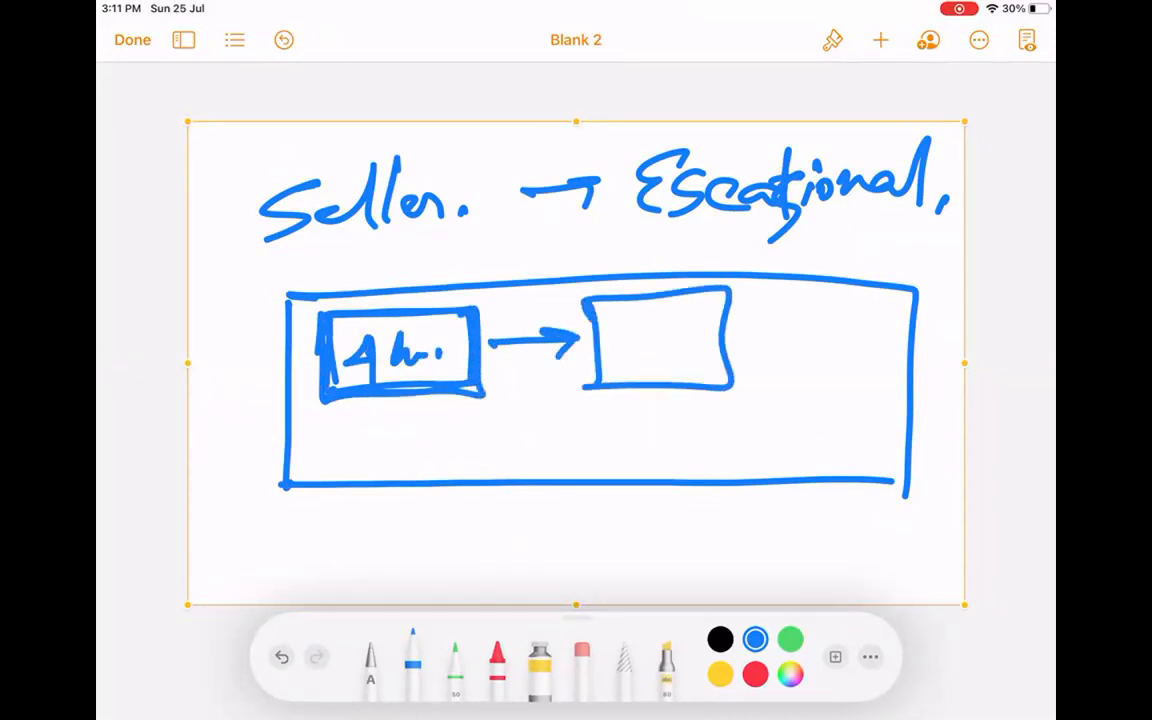
mouse_move(620, 356)
mouse_down()
mouse_move(790, 341)
mouse_move(774, 352)
mouse_up()
mouse_move(812, 308)
mouse_down()
mouse_move(810, 380)
mouse_move(886, 330)
mouse_move(800, 372)
mouse_up()
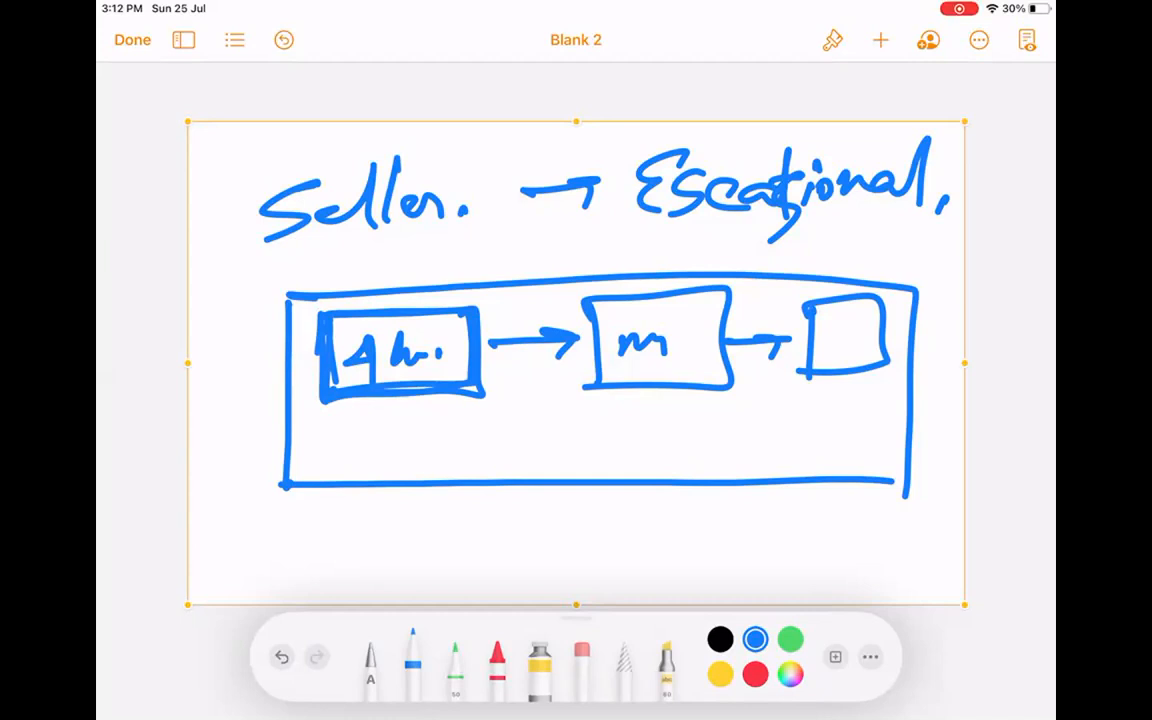
Retrace the large frame and inner boxes, underline Escational and write a note beneath.
mouse_move(291, 291)
mouse_down()
mouse_move(290, 491)
mouse_move(927, 508)
mouse_move(322, 493)
mouse_move(905, 499)
mouse_move(931, 297)
mouse_move(430, 281)
mouse_move(885, 270)
mouse_up()
drag(665, 237, 900, 230)
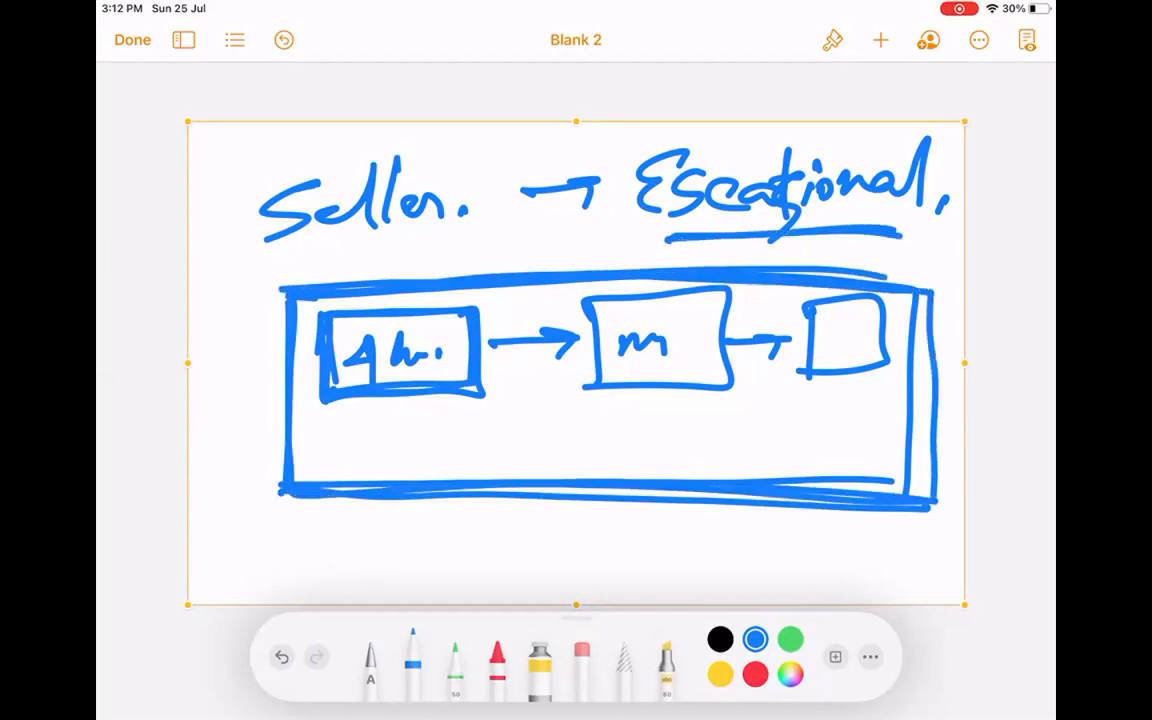
drag(406, 375, 421, 379)
mouse_move(590, 300)
mouse_down()
mouse_move(738, 388)
mouse_move(531, 302)
mouse_up()
mouse_move(808, 296)
mouse_down()
mouse_move(893, 363)
mouse_move(772, 303)
mouse_up()
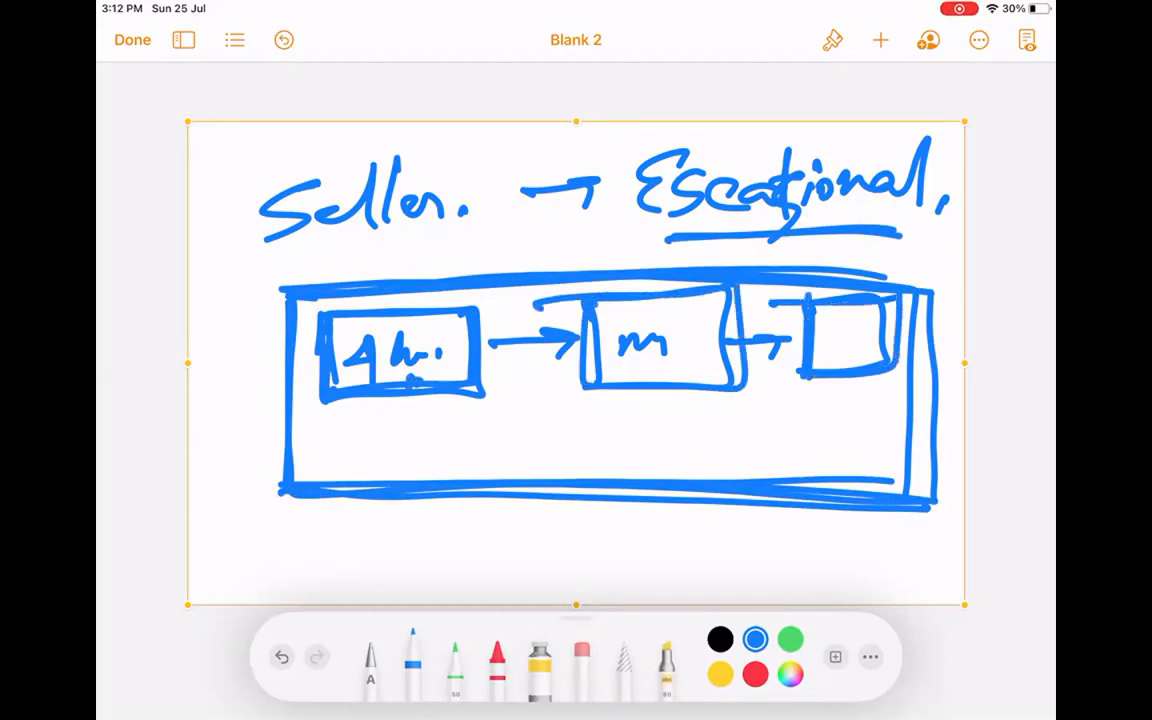
mouse_move(581, 304)
mouse_down()
mouse_move(589, 383)
mouse_move(596, 305)
mouse_move(739, 343)
mouse_move(733, 379)
mouse_up()
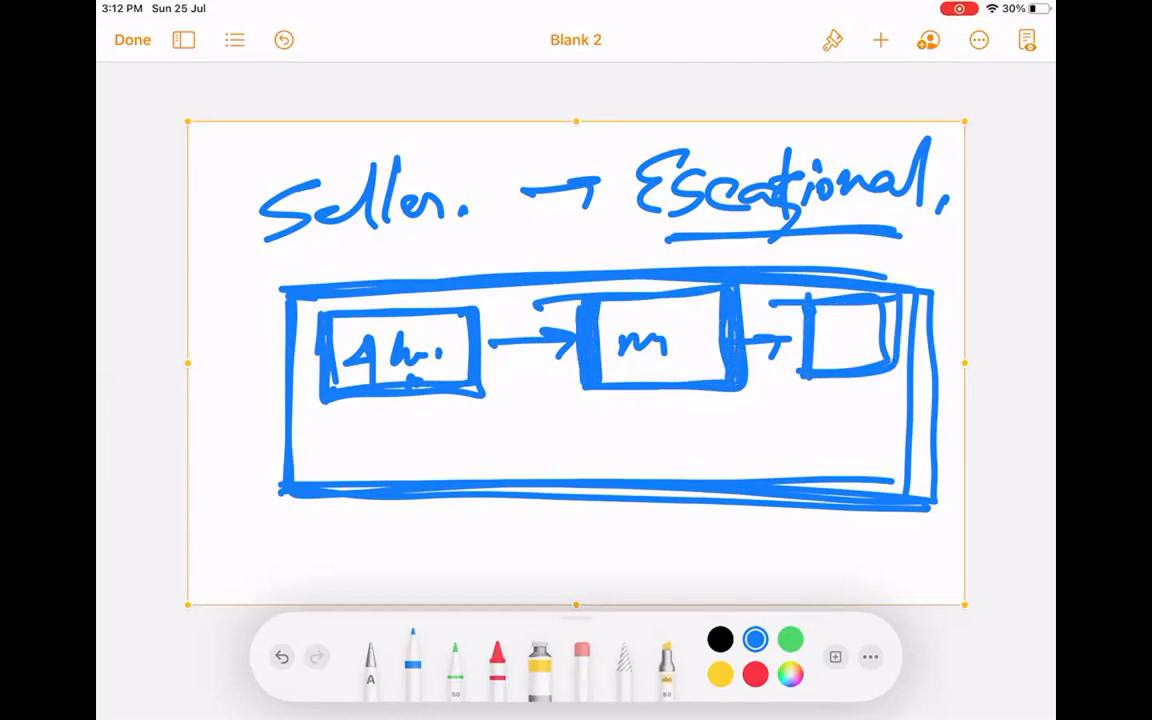
drag(733, 289, 575, 303)
mouse_move(801, 305)
mouse_down()
mouse_move(796, 368)
mouse_move(832, 375)
mouse_move(888, 303)
mouse_move(813, 307)
mouse_move(866, 311)
mouse_up()
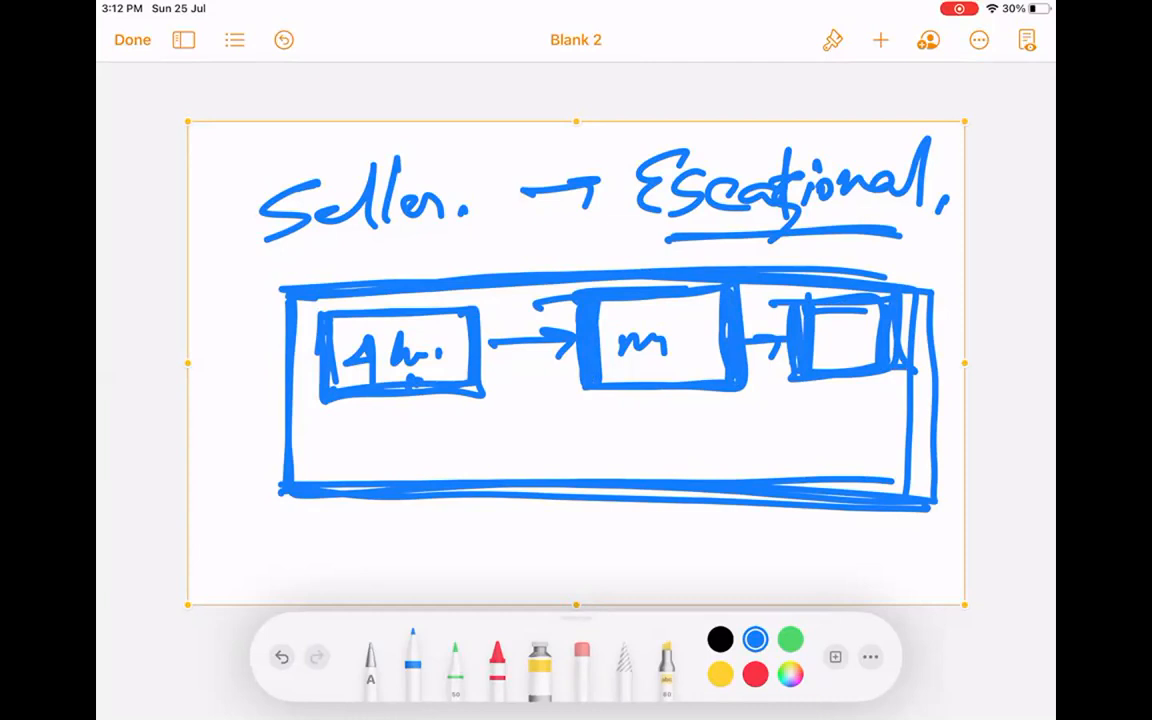
mouse_move(686, 234)
mouse_down()
mouse_move(692, 260)
mouse_move(846, 249)
mouse_up()
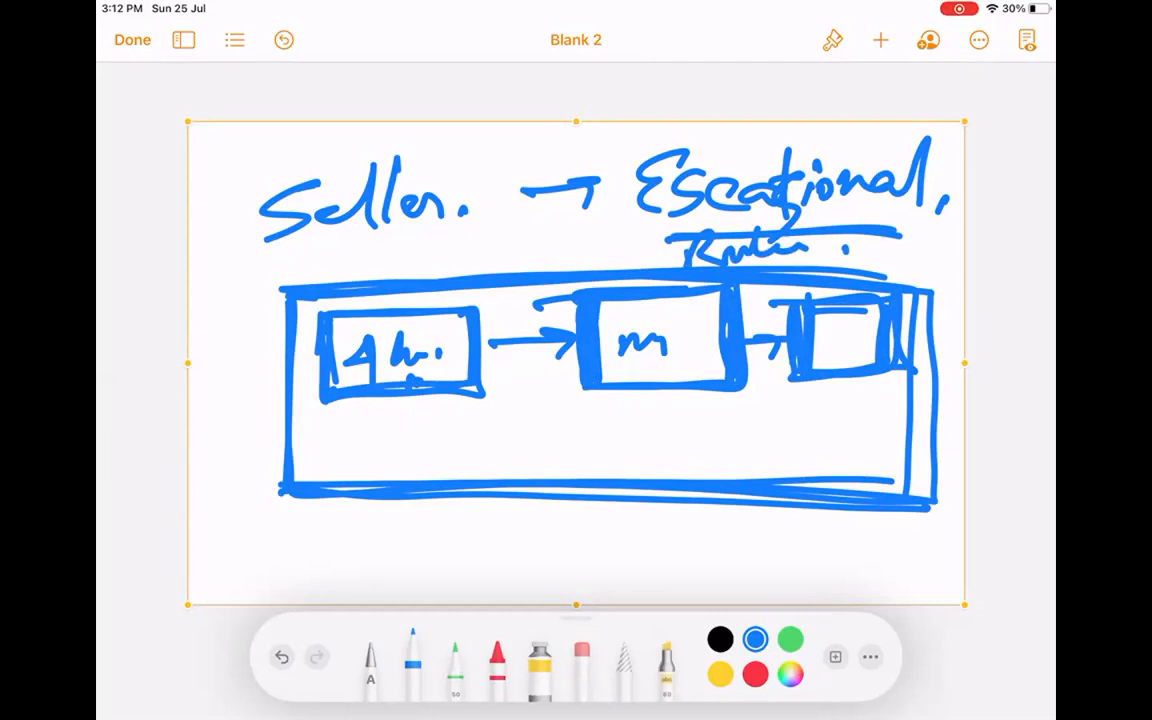
Delete the entire Seller → Escalational drawing.
click(671, 135)
click(712, 86)
click(880, 40)
Insert a blank drawing and handwrite 'Assignment Rules' on the first line.
click(794, 406)
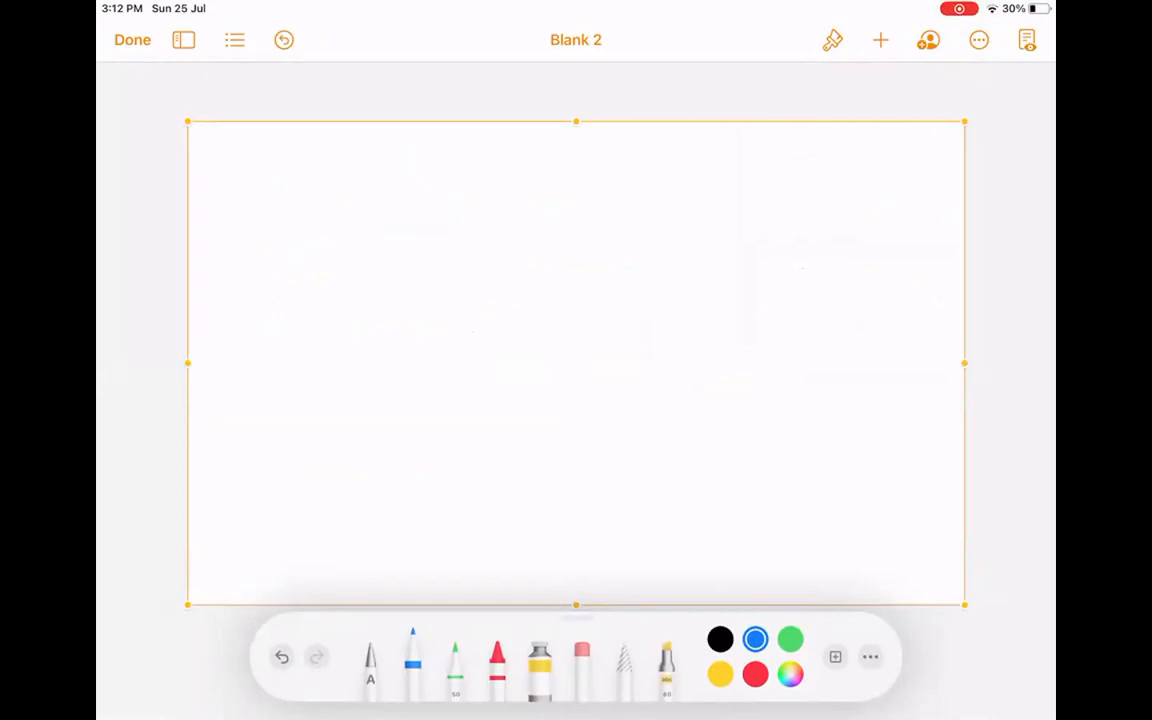
mouse_move(321, 252)
mouse_down()
mouse_move(366, 172)
mouse_move(372, 245)
mouse_up()
mouse_move(325, 238)
mouse_down()
mouse_move(442, 228)
mouse_move(462, 238)
mouse_up()
mouse_move(478, 207)
mouse_down()
mouse_move(521, 232)
mouse_move(621, 232)
mouse_up()
drag(632, 177, 619, 242)
drag(617, 224, 652, 218)
drag(725, 176, 702, 242)
drag(706, 240, 768, 245)
mouse_move(772, 198)
mouse_down()
mouse_move(838, 240)
mouse_move(890, 195)
mouse_up()
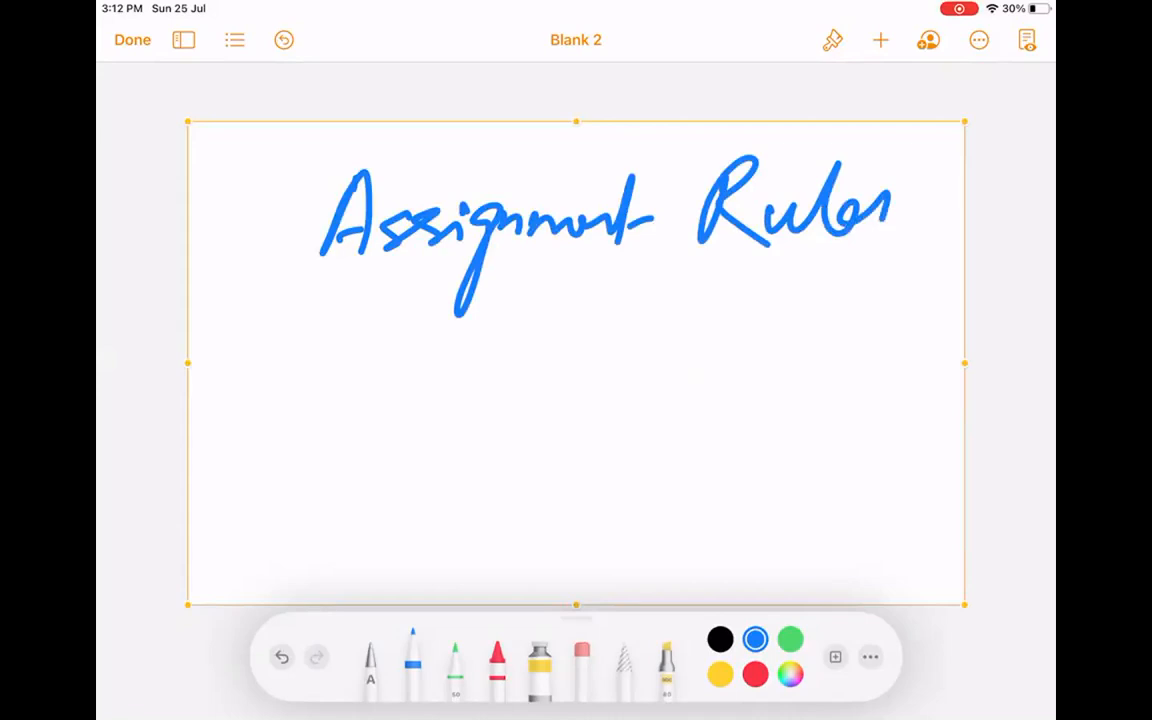
Write 'Auto Response Rule.' on the second line.
mouse_move(311, 386)
mouse_down()
mouse_move(345, 300)
mouse_move(398, 334)
mouse_move(420, 368)
mouse_up()
mouse_move(490, 300)
mouse_down()
mouse_move(532, 364)
mouse_move(568, 348)
mouse_move(558, 452)
mouse_up()
drag(585, 335, 702, 352)
mouse_move(748, 318)
mouse_down()
mouse_move(750, 378)
mouse_move(830, 360)
mouse_up()
drag(838, 290, 892, 358)
click(904, 355)
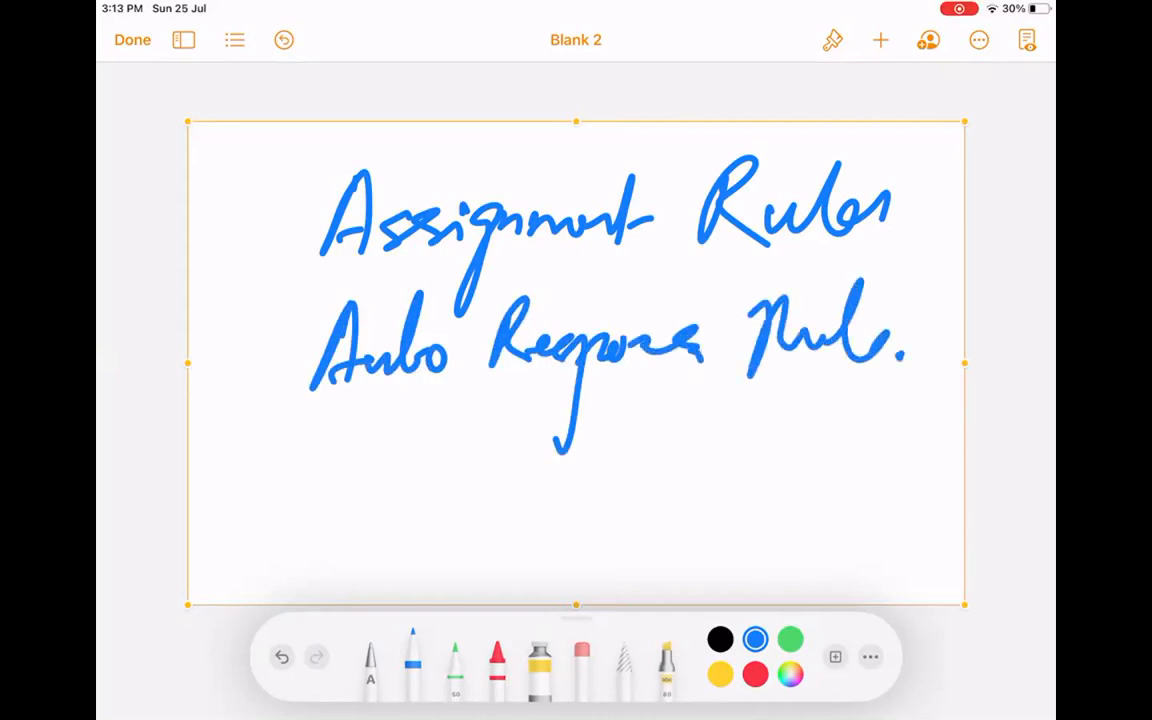
Write 'Escalation Rule.' on the third line and group all three rules with a brace.
mouse_move(348, 432)
mouse_down()
mouse_move(292, 480)
mouse_move(345, 510)
mouse_move(410, 462)
mouse_move(478, 505)
mouse_move(550, 496)
mouse_up()
mouse_move(562, 480)
mouse_down()
mouse_move(572, 494)
mouse_move(596, 480)
mouse_up()
drag(616, 480, 628, 494)
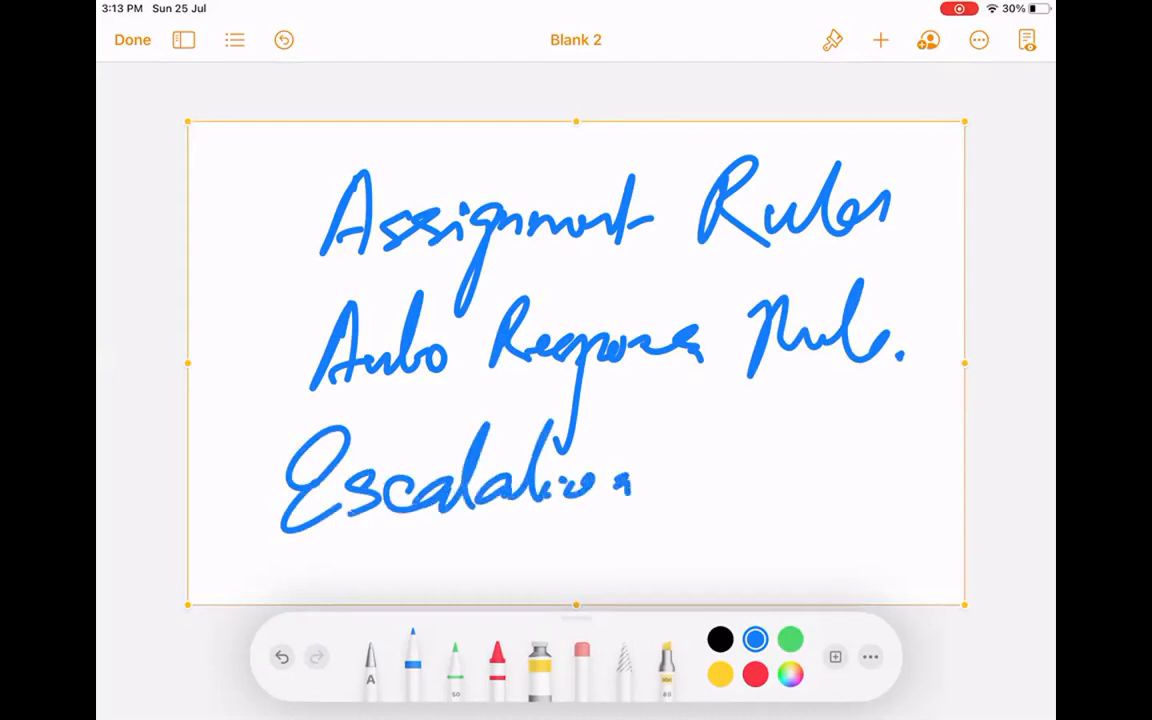
drag(716, 457, 705, 495)
drag(710, 458, 783, 502)
drag(768, 455, 822, 500)
mouse_move(833, 406)
mouse_down()
mouse_move(828, 501)
mouse_move(873, 496)
mouse_up()
click(908, 492)
drag(314, 184, 271, 575)
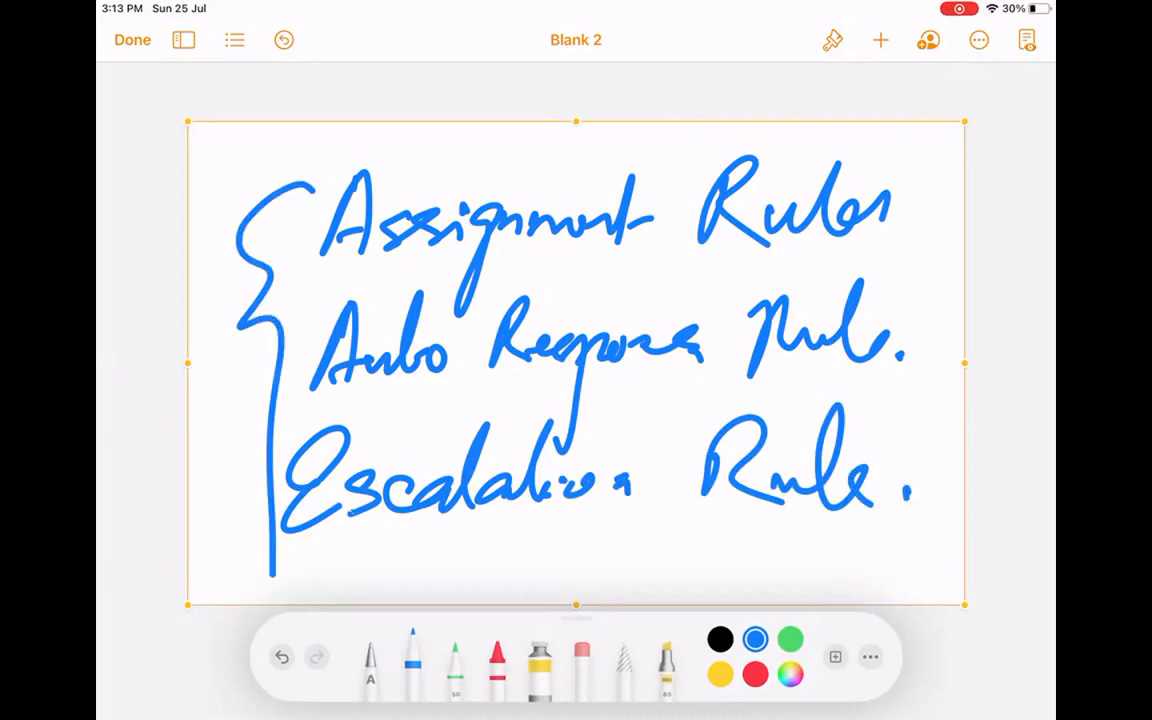
Delete the rules drawing and insert a fresh blank drawing canvas.
click(690, 124)
click(732, 85)
click(881, 40)
click(794, 406)
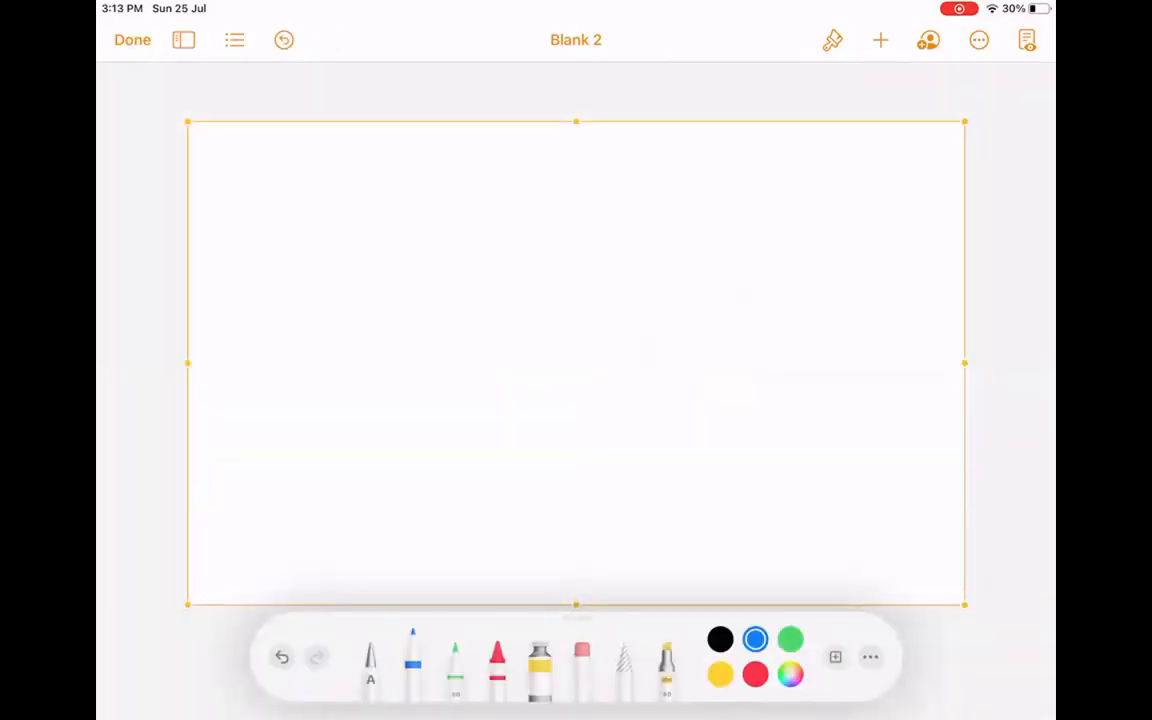
Handwrite 'Public Group' at the top of the drawing.
drag(268, 168, 262, 242)
mouse_move(264, 182)
mouse_down()
mouse_move(266, 212)
mouse_move(326, 222)
mouse_up()
drag(340, 160, 372, 215)
mouse_move(398, 160)
mouse_down()
mouse_move(408, 222)
mouse_move(424, 228)
mouse_up()
drag(446, 196, 440, 226)
mouse_move(562, 160)
mouse_down()
mouse_move(540, 232)
mouse_move(552, 268)
mouse_up()
mouse_move(570, 200)
mouse_down()
mouse_move(612, 210)
mouse_move(640, 240)
mouse_up()
drag(652, 176, 658, 268)
click(731, 203)
Write 'Queue' below Public Group, with emphasis marks and an equals sign between them.
drag(262, 275, 318, 440)
mouse_move(322, 330)
mouse_down()
mouse_move(406, 362)
mouse_move(446, 348)
mouse_move(490, 382)
mouse_up()
mouse_move(388, 429)
mouse_down()
mouse_move(432, 425)
mouse_move(430, 434)
mouse_up()
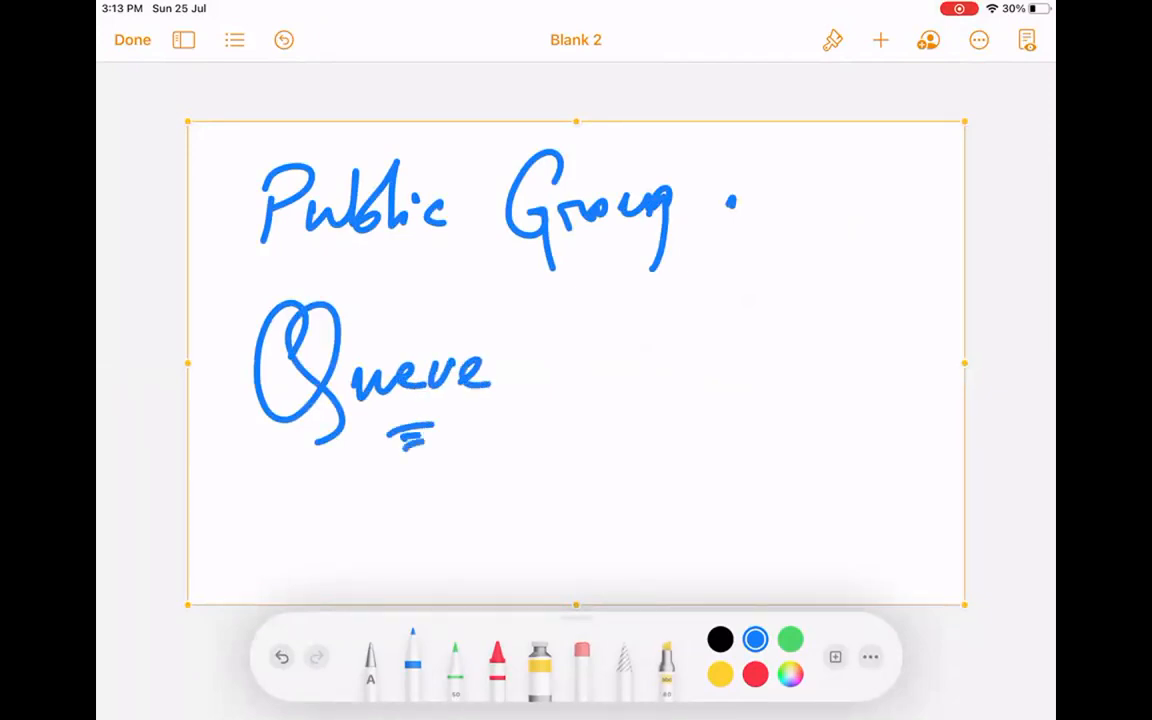
drag(398, 270, 432, 264)
drag(395, 288, 434, 282)
Draw a large circle beside Queue holding users U1, U2, U3 and U4.
mouse_move(843, 244)
mouse_down()
mouse_move(931, 360)
mouse_move(725, 275)
mouse_move(758, 302)
mouse_up()
mouse_move(790, 308)
mouse_down()
mouse_move(787, 355)
mouse_move(860, 350)
mouse_move(930, 395)
mouse_up()
drag(764, 452, 792, 448)
mouse_move(815, 465)
mouse_down()
mouse_move(838, 450)
mouse_move(830, 488)
mouse_up()
drag(652, 422, 684, 420)
mouse_move(696, 420)
mouse_down()
mouse_move(690, 450)
mouse_move(730, 448)
mouse_up()
drag(726, 418, 726, 492)
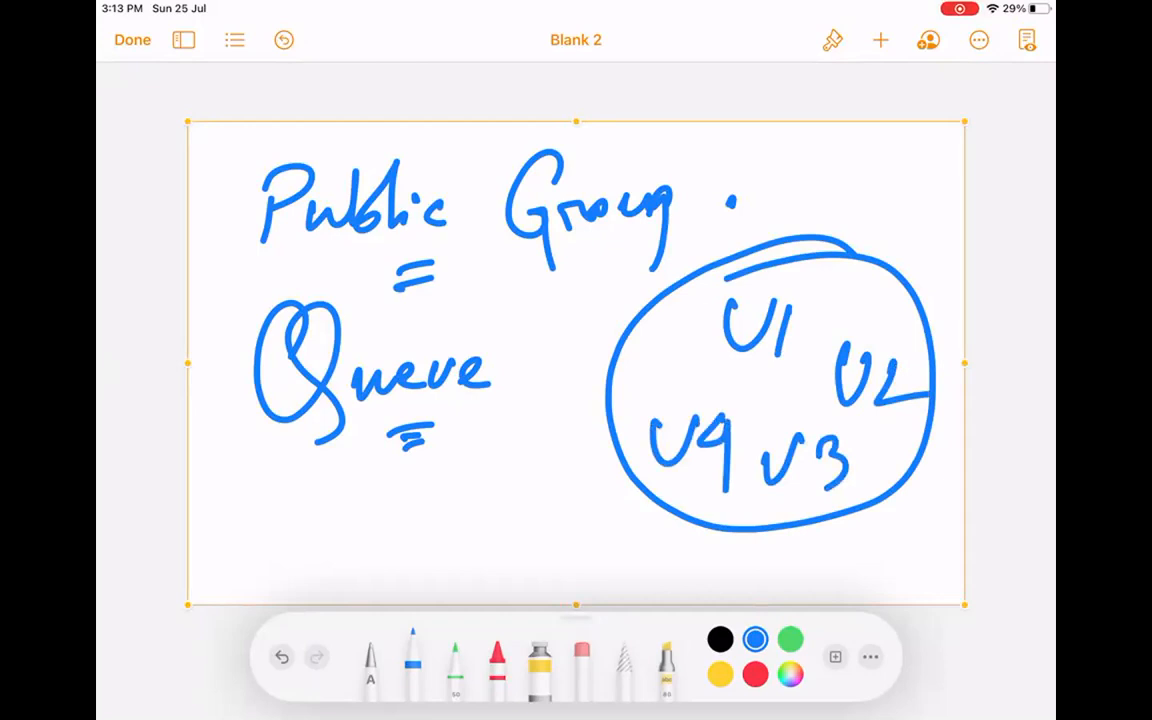
Box 'Public Group' and draw an arrow from it toward the user circle.
mouse_move(228, 268)
mouse_down()
mouse_move(643, 247)
mouse_move(612, 143)
mouse_move(226, 158)
mouse_move(262, 266)
mouse_up()
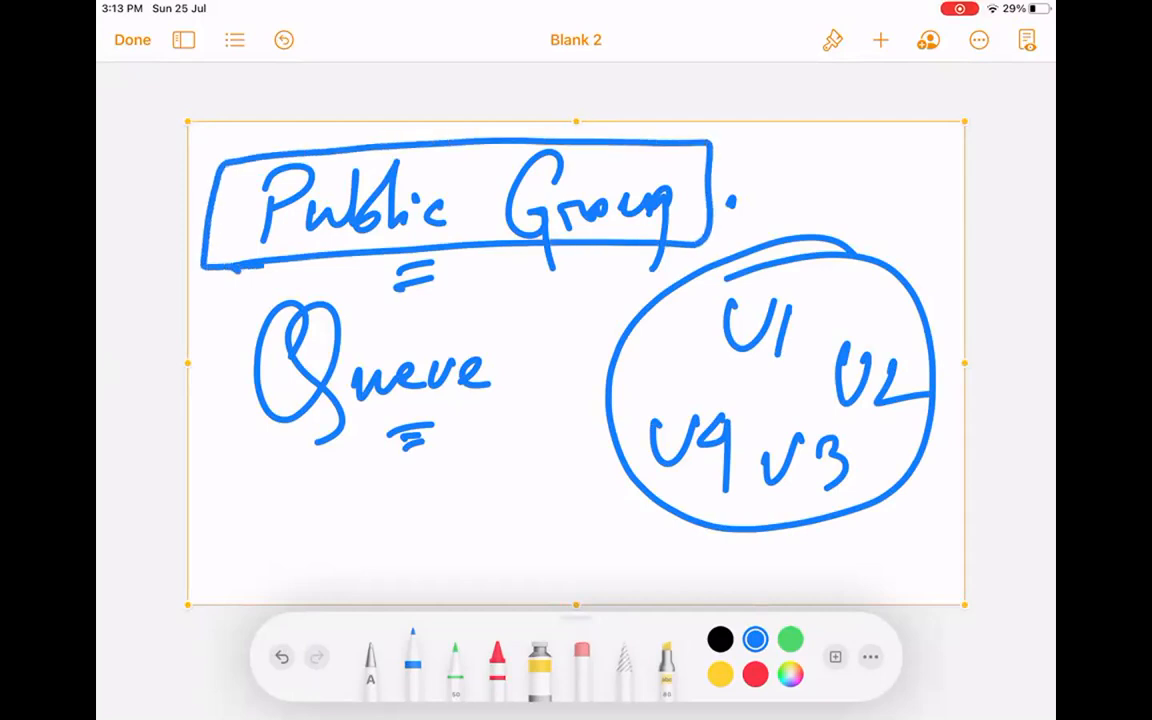
mouse_move(712, 184)
mouse_down()
mouse_move(772, 174)
mouse_move(806, 190)
mouse_up()
mouse_move(830, 148)
mouse_down()
mouse_move(838, 180)
mouse_move(940, 172)
mouse_up()
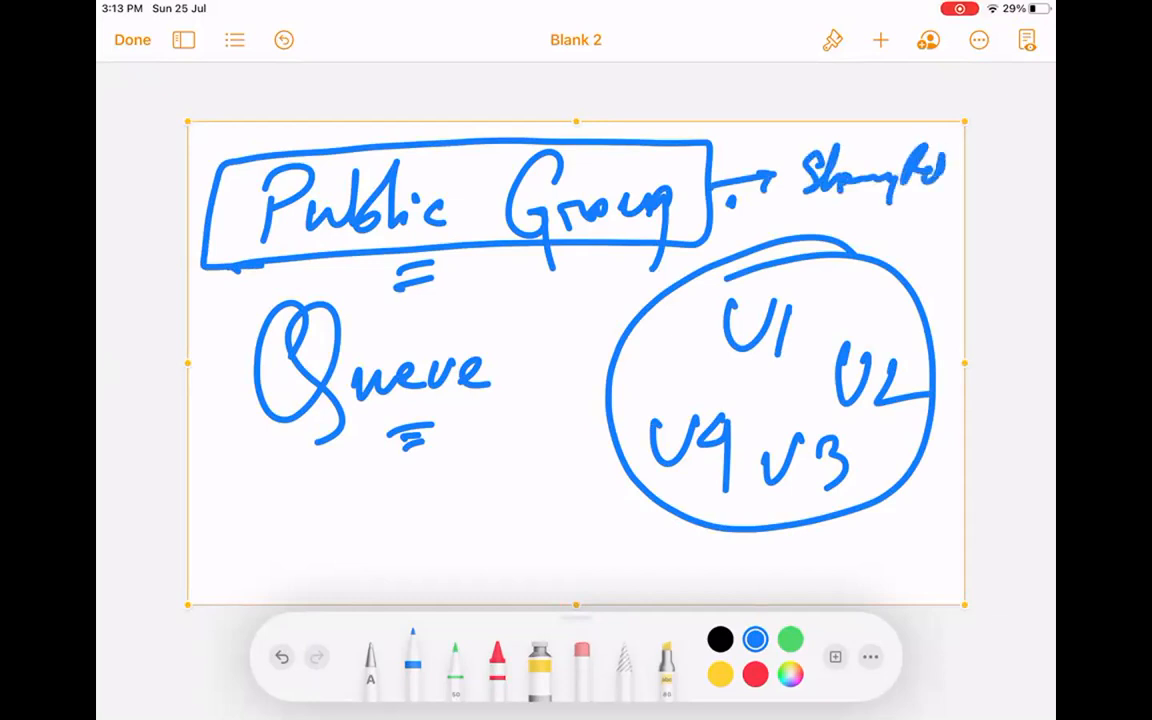
drag(847, 213, 923, 209)
mouse_move(222, 160)
mouse_down()
mouse_move(212, 258)
mouse_move(655, 252)
mouse_move(708, 146)
mouse_move(455, 153)
mouse_up()
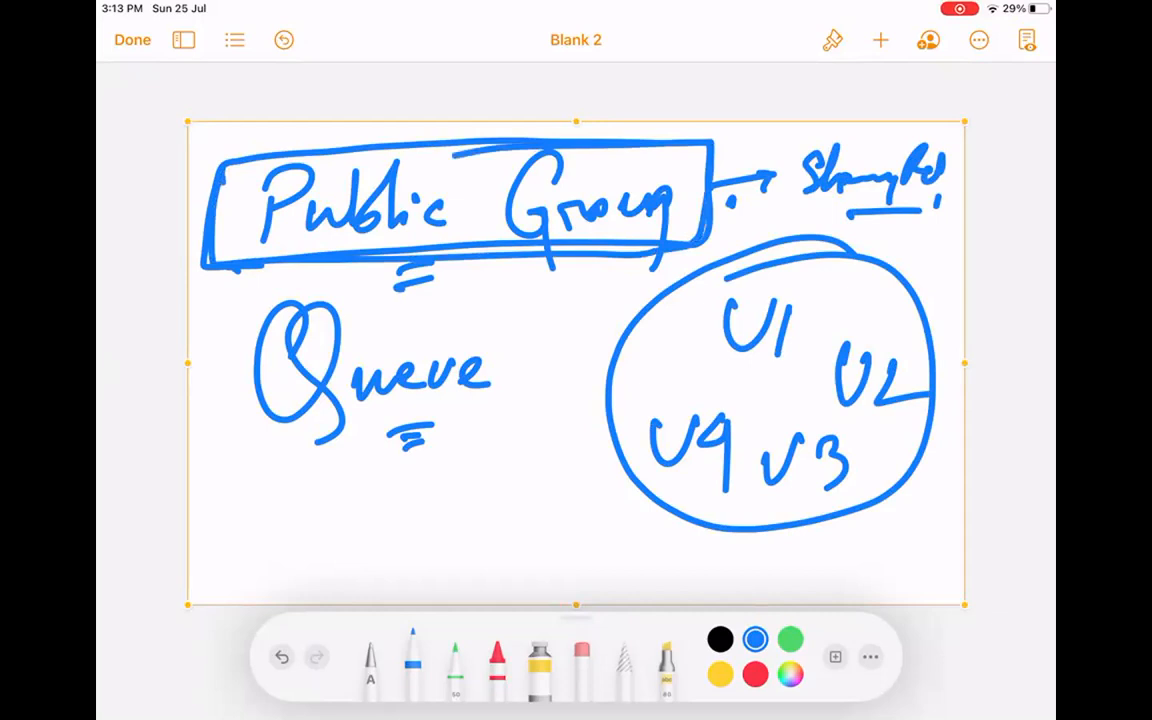
mouse_move(372, 458)
mouse_down()
mouse_move(442, 426)
mouse_move(432, 448)
mouse_up()
Add a circled 'Owner' linked to an oval-circled 'Queue', then delete the whole drawing.
mouse_move(252, 505)
mouse_down()
mouse_move(276, 535)
mouse_move(378, 533)
mouse_up()
mouse_move(392, 472)
mouse_down()
mouse_move(330, 462)
mouse_move(402, 440)
mouse_up()
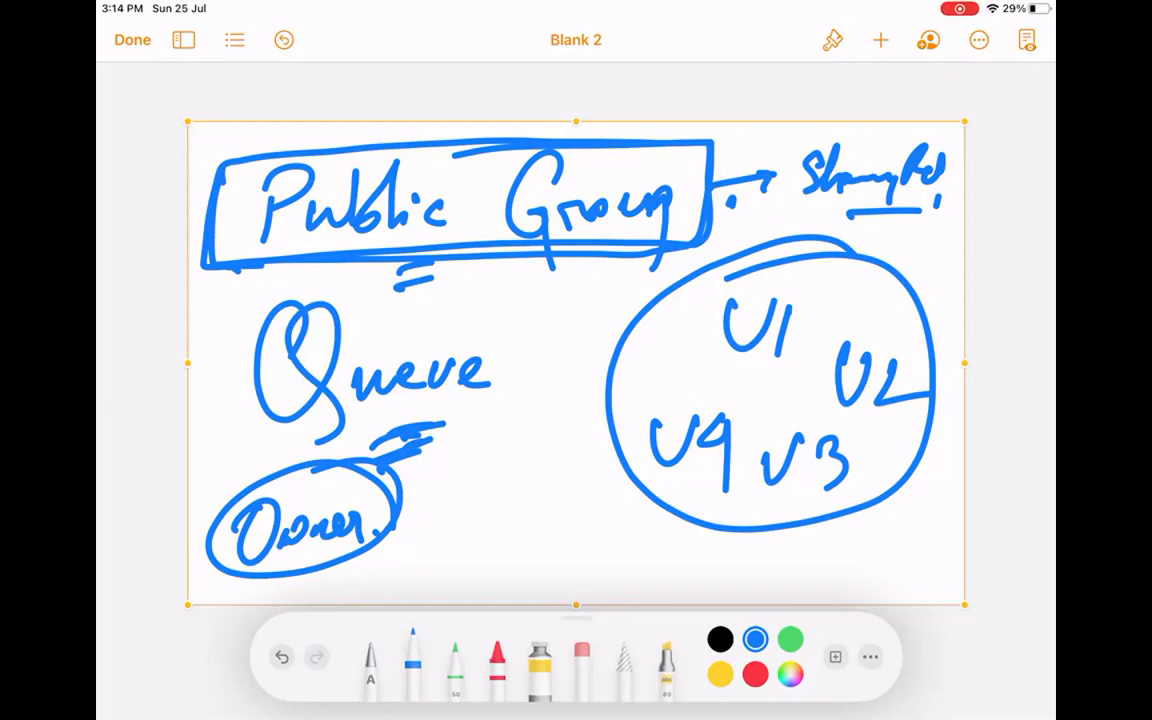
mouse_move(396, 500)
mouse_down()
mouse_move(222, 560)
mouse_move(390, 476)
mouse_up()
mouse_move(790, 285)
mouse_down()
mouse_move(692, 330)
mouse_move(815, 322)
mouse_move(700, 350)
mouse_move(760, 282)
mouse_up()
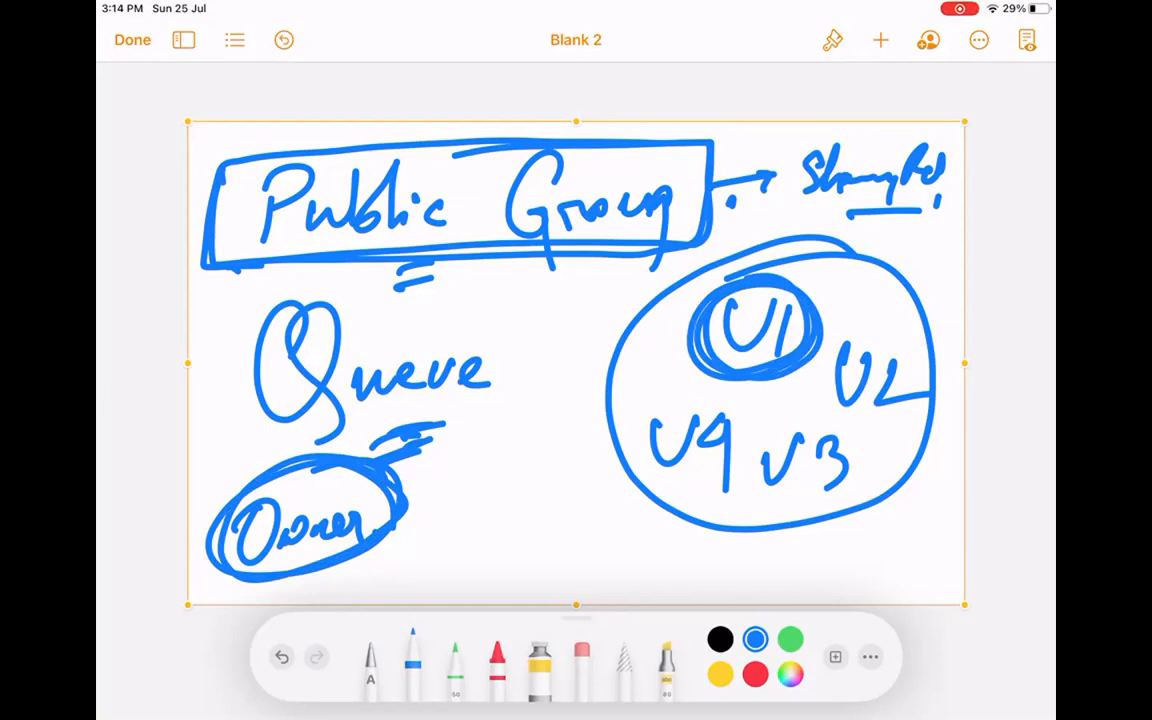
mouse_move(397, 400)
mouse_down()
mouse_move(396, 456)
mouse_move(405, 452)
mouse_up()
mouse_move(528, 350)
mouse_down()
mouse_move(250, 400)
mouse_move(545, 330)
mouse_up()
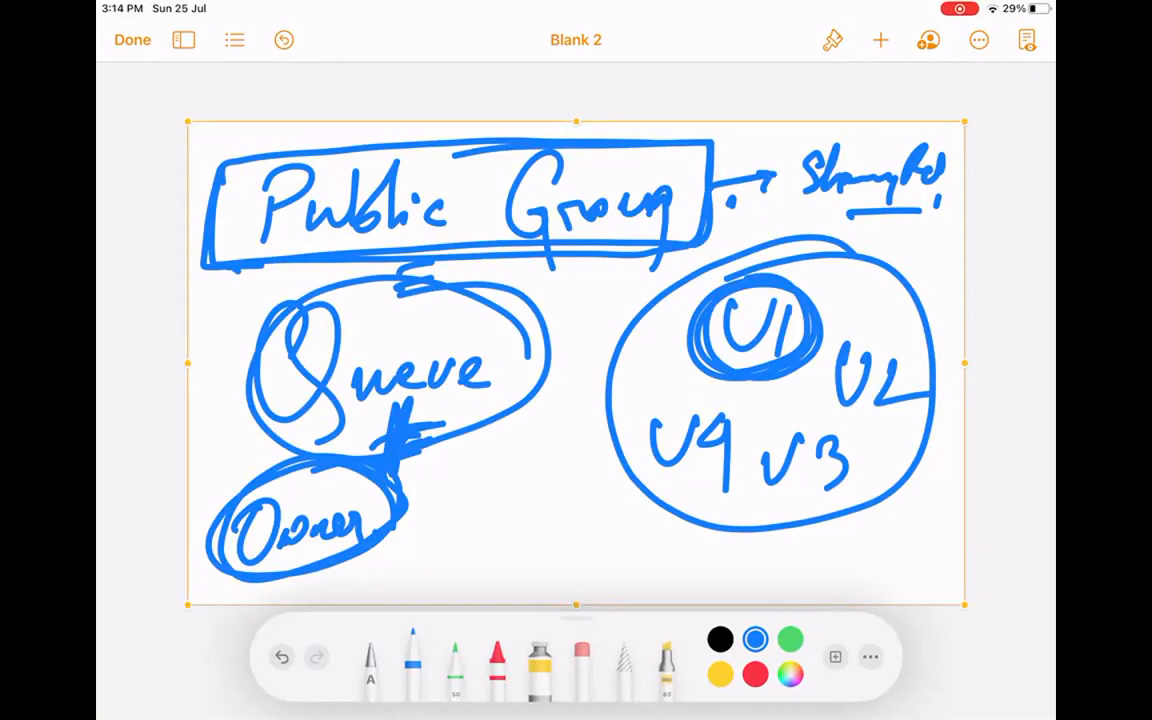
mouse_move(555, 466)
mouse_down()
mouse_move(602, 535)
mouse_move(560, 462)
mouse_up()
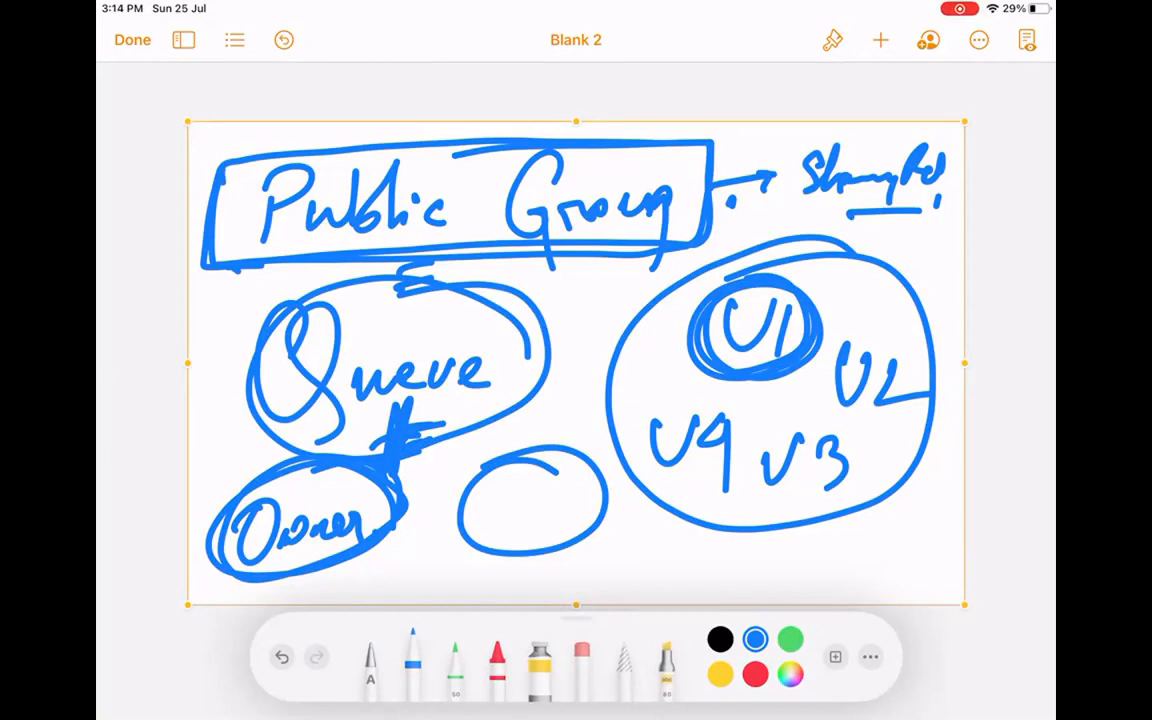
click(736, 108)
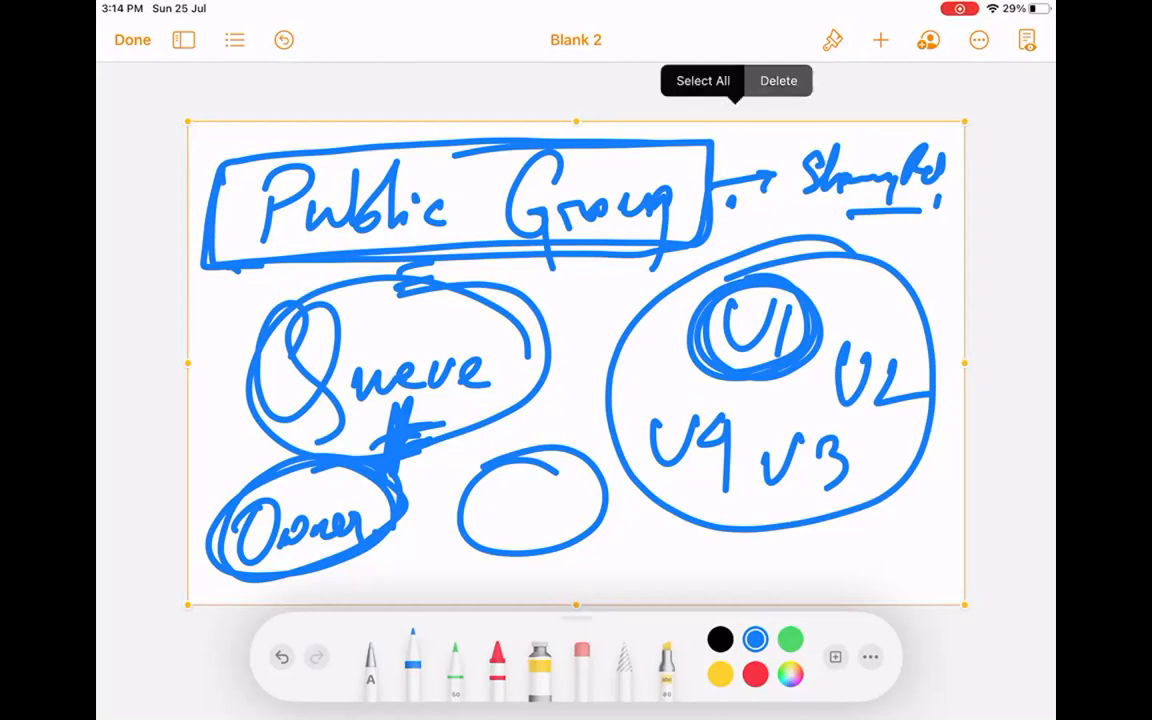
click(779, 80)
Insert a new drawing and write 'SLA' in an ellipse with an arrow down.
click(880, 40)
click(794, 406)
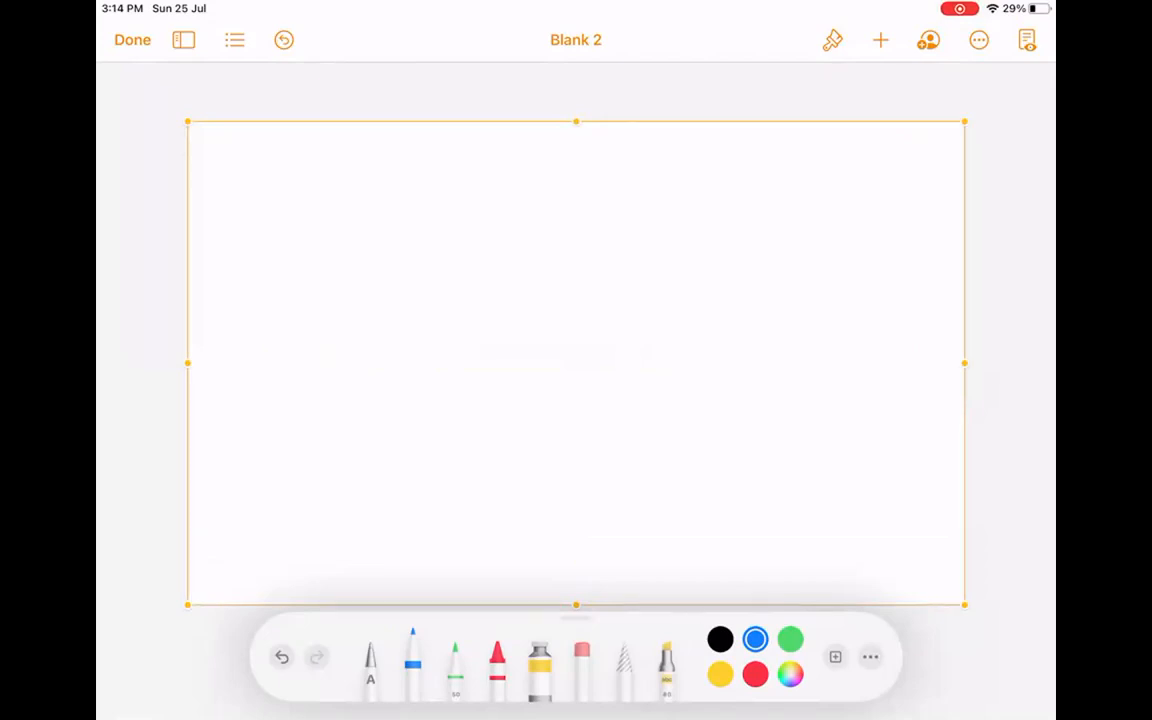
click(483, 445)
drag(296, 180, 262, 257)
mouse_move(345, 186)
mouse_down()
mouse_move(376, 229)
mouse_move(414, 224)
mouse_move(416, 200)
mouse_up()
drag(236, 244, 464, 198)
drag(372, 157, 236, 240)
mouse_move(361, 285)
mouse_down()
mouse_move(361, 334)
mouse_move(390, 358)
mouse_move(376, 386)
mouse_up()
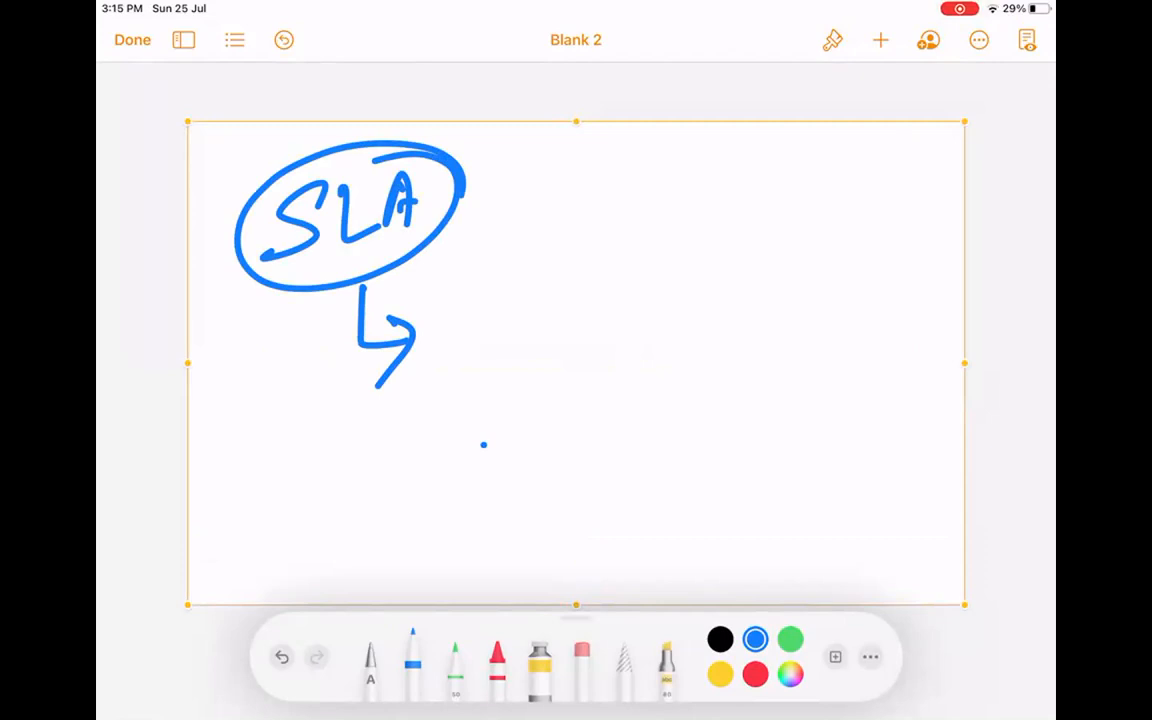
Scribble out a word to the right of SLA and write priorities P1 and P2.
drag(606, 148, 604, 152)
drag(622, 210, 662, 205)
click(684, 196)
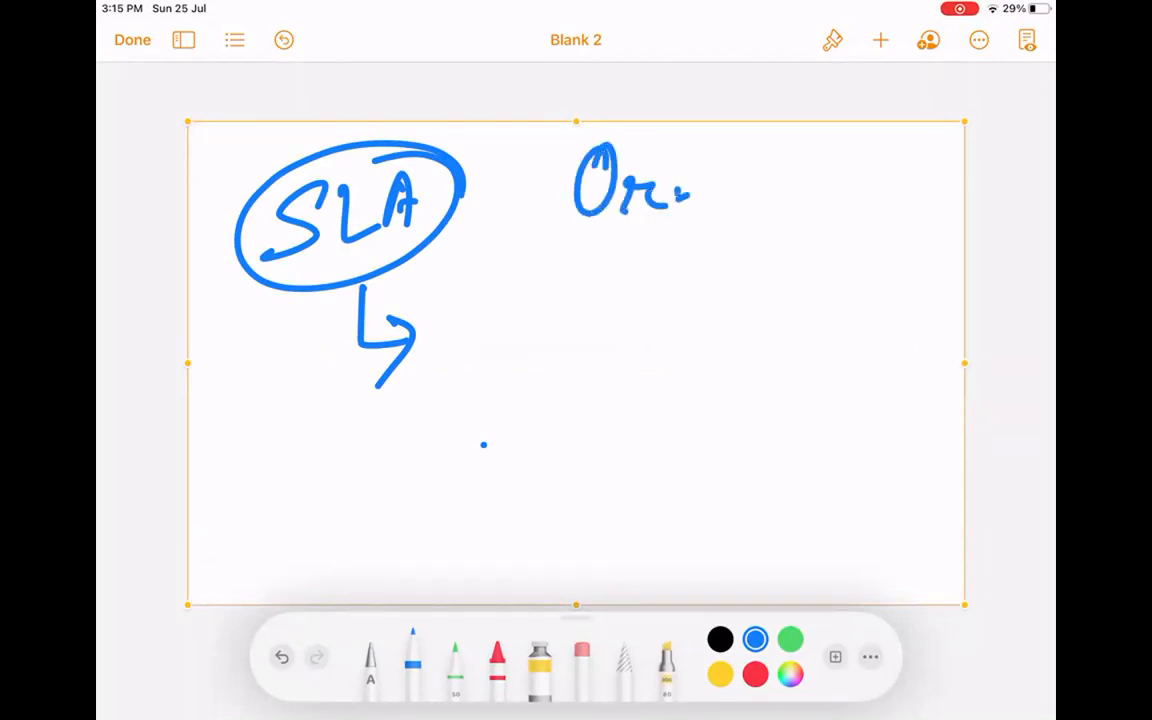
mouse_move(598, 162)
mouse_down()
mouse_move(608, 208)
mouse_move(644, 188)
mouse_up()
drag(747, 172, 743, 209)
drag(742, 162, 750, 186)
drag(794, 148, 796, 199)
drag(817, 210, 804, 242)
drag(850, 166, 842, 212)
mouse_move(846, 158)
mouse_down()
mouse_move(854, 222)
mouse_move(888, 196)
mouse_up()
mouse_move(903, 178)
mouse_down()
mouse_move(893, 211)
mouse_move(927, 154)
mouse_move(914, 198)
mouse_up()
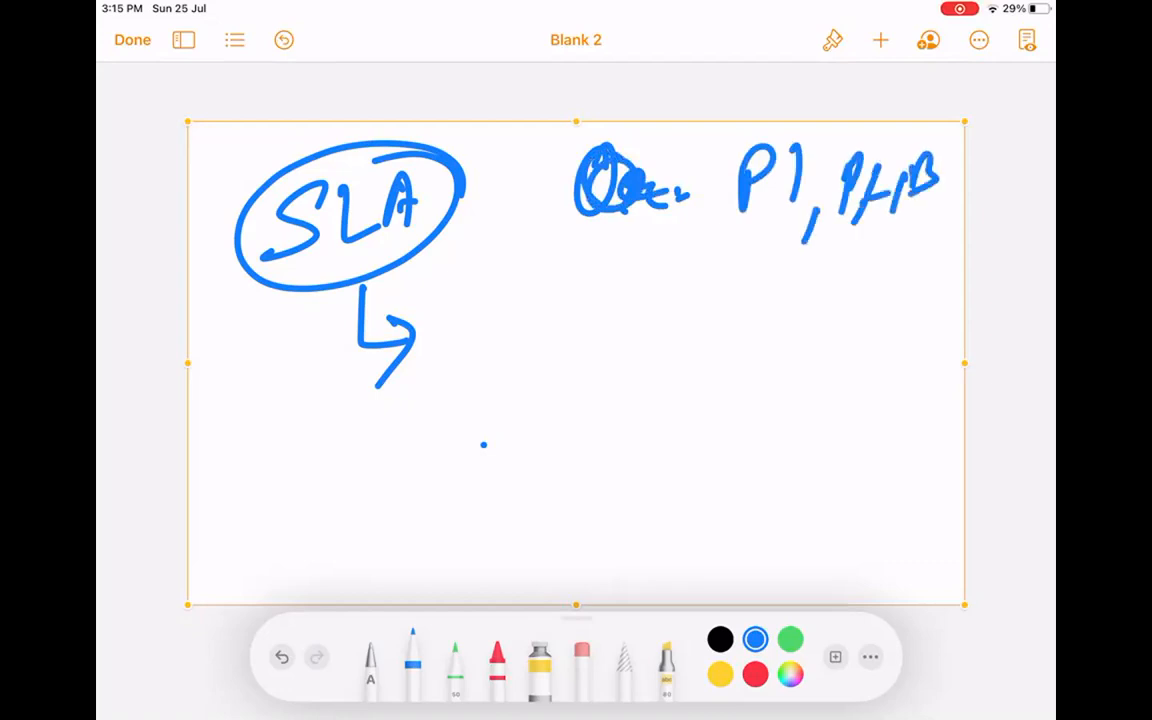
Double-underline P1 and P2 and circle each of them.
drag(687, 238, 908, 229)
drag(714, 255, 906, 240)
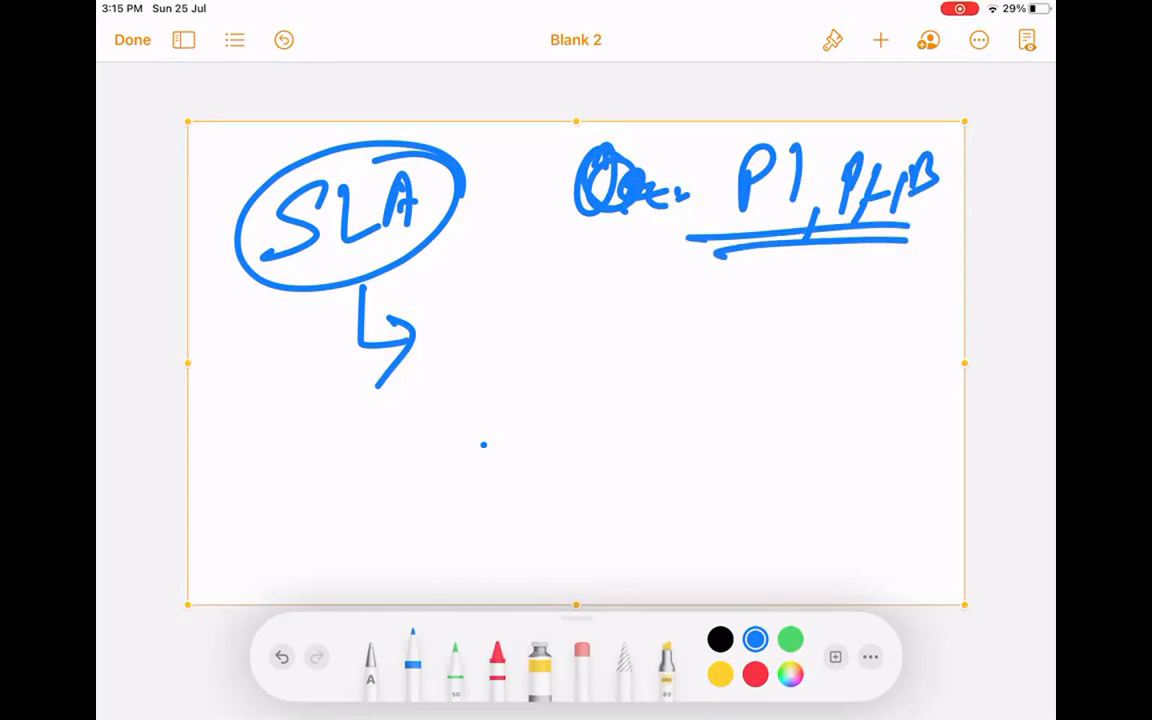
mouse_move(742, 130)
mouse_down()
mouse_move(800, 205)
mouse_move(795, 128)
mouse_up()
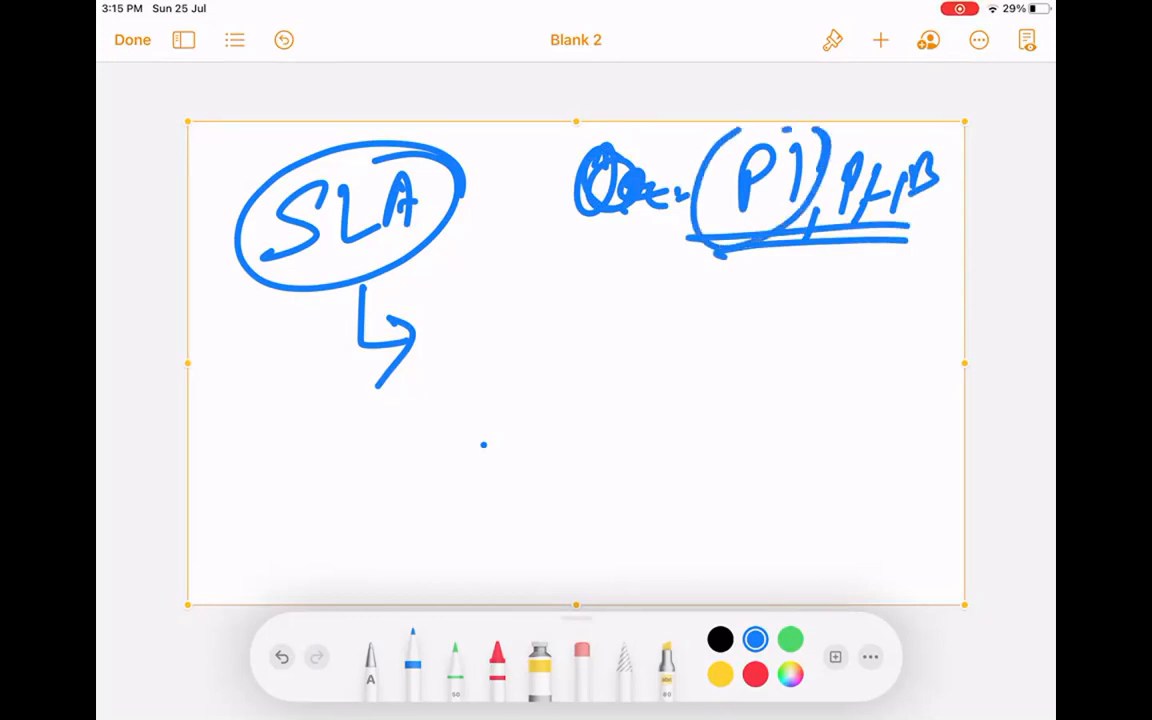
drag(885, 145, 878, 140)
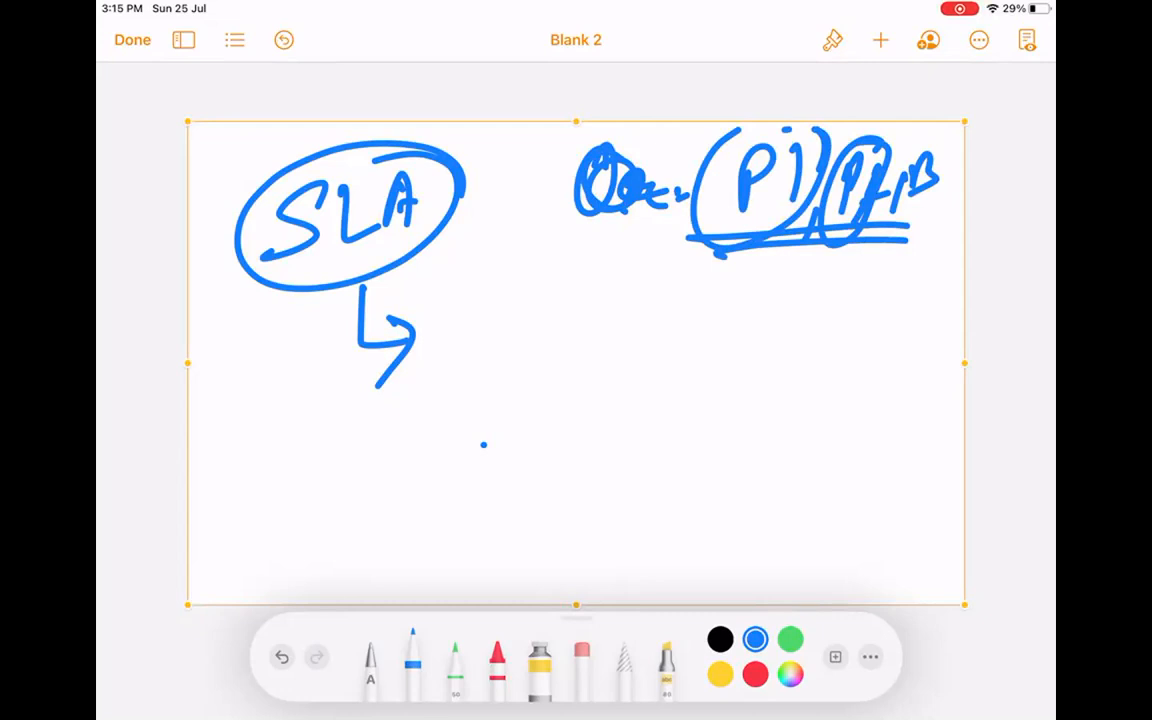
Write 'Entitlement' beside the arrow from SLA.
mouse_move(500, 345)
mouse_down()
mouse_move(548, 296)
mouse_move(522, 372)
mouse_move(550, 345)
mouse_move(593, 372)
mouse_up()
mouse_move(606, 300)
mouse_down()
mouse_move(612, 372)
mouse_move(636, 370)
mouse_up()
mouse_move(662, 278)
mouse_down()
mouse_move(664, 368)
mouse_move(672, 350)
mouse_move(675, 360)
mouse_move(706, 352)
mouse_up()
mouse_move(726, 355)
mouse_down()
mouse_move(745, 340)
mouse_move(788, 345)
mouse_move(850, 290)
mouse_up()
Underline 'Entitlement' and draw a bracket beneath it.
click(893, 350)
drag(455, 420, 862, 368)
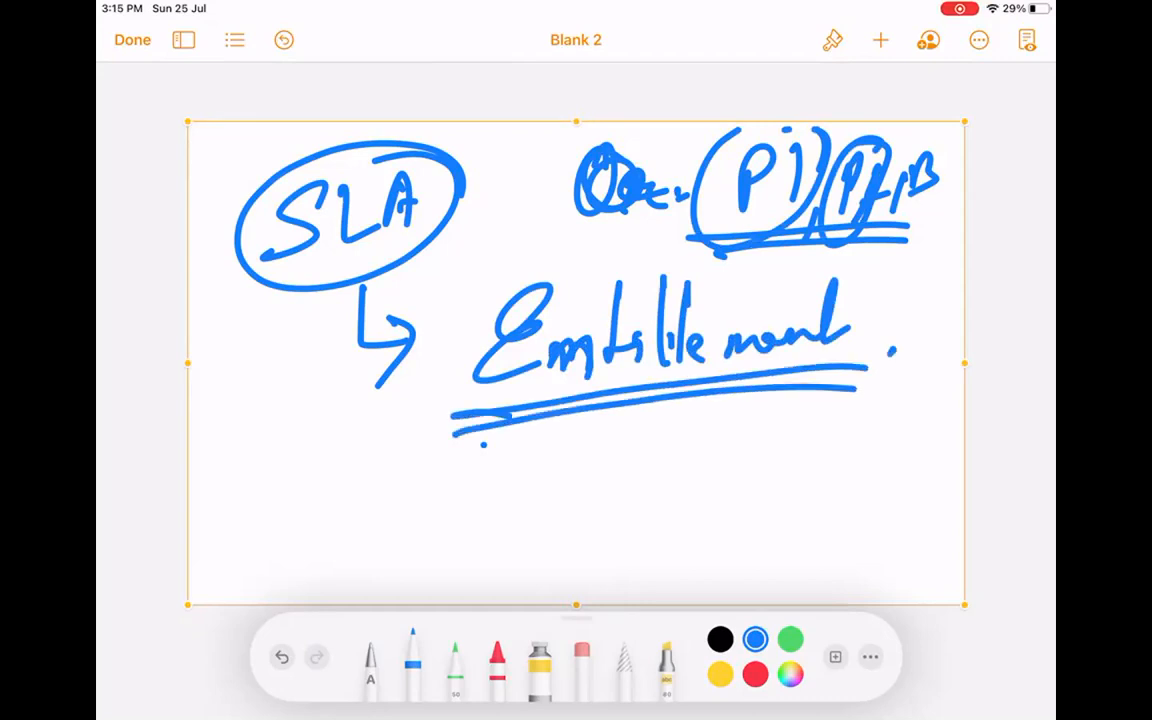
drag(545, 422, 550, 478)
drag(285, 483, 896, 524)
drag(600, 456, 601, 518)
drag(319, 484, 320, 520)
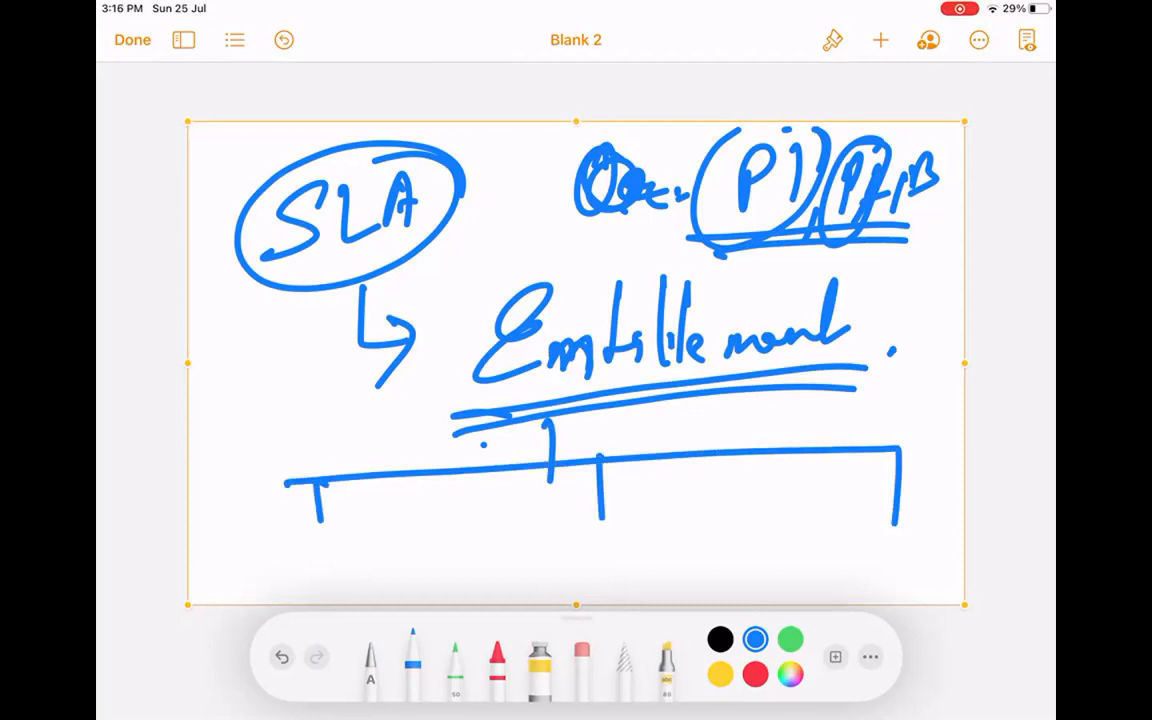
Write a boxed 'Service Cloud' under the bracket, then delete the whole drawing.
drag(466, 512, 384, 588)
mouse_move(455, 565)
mouse_down()
mouse_move(668, 520)
mouse_move(815, 540)
mouse_up()
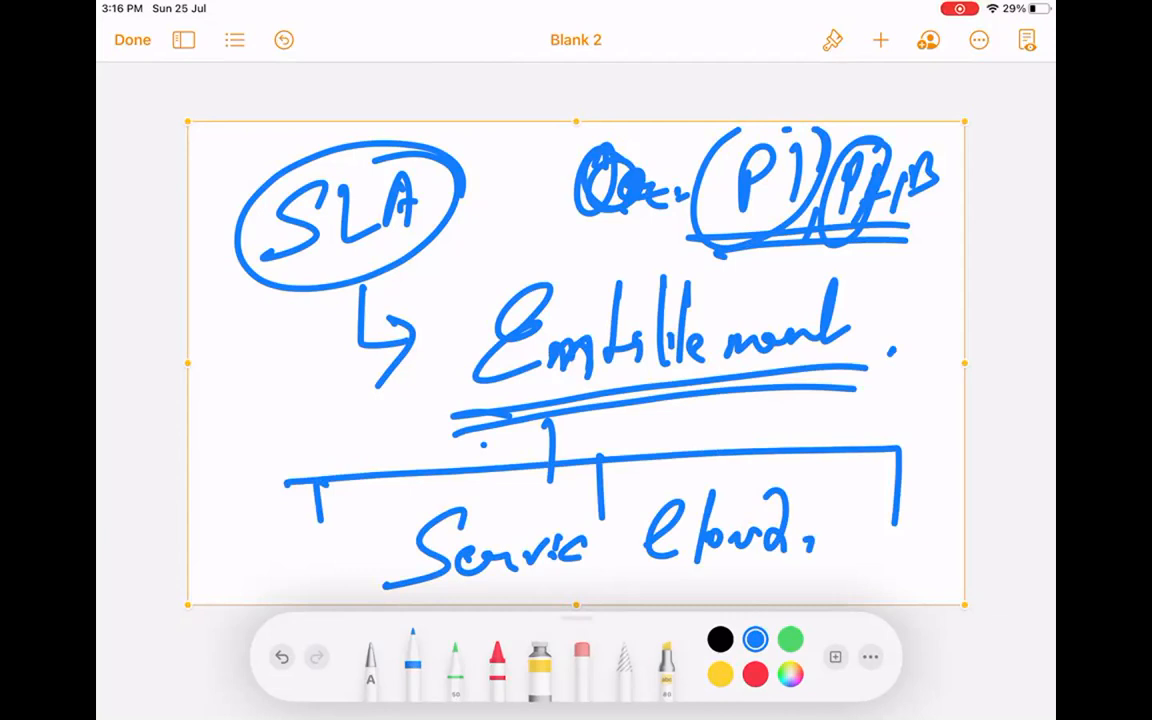
mouse_move(841, 487)
mouse_down()
mouse_move(845, 571)
mouse_move(568, 597)
mouse_up()
click(343, 597)
mouse_move(369, 511)
mouse_down()
mouse_move(578, 575)
mouse_move(688, 577)
mouse_up()
mouse_move(391, 502)
mouse_down()
mouse_move(471, 497)
mouse_move(843, 537)
mouse_up()
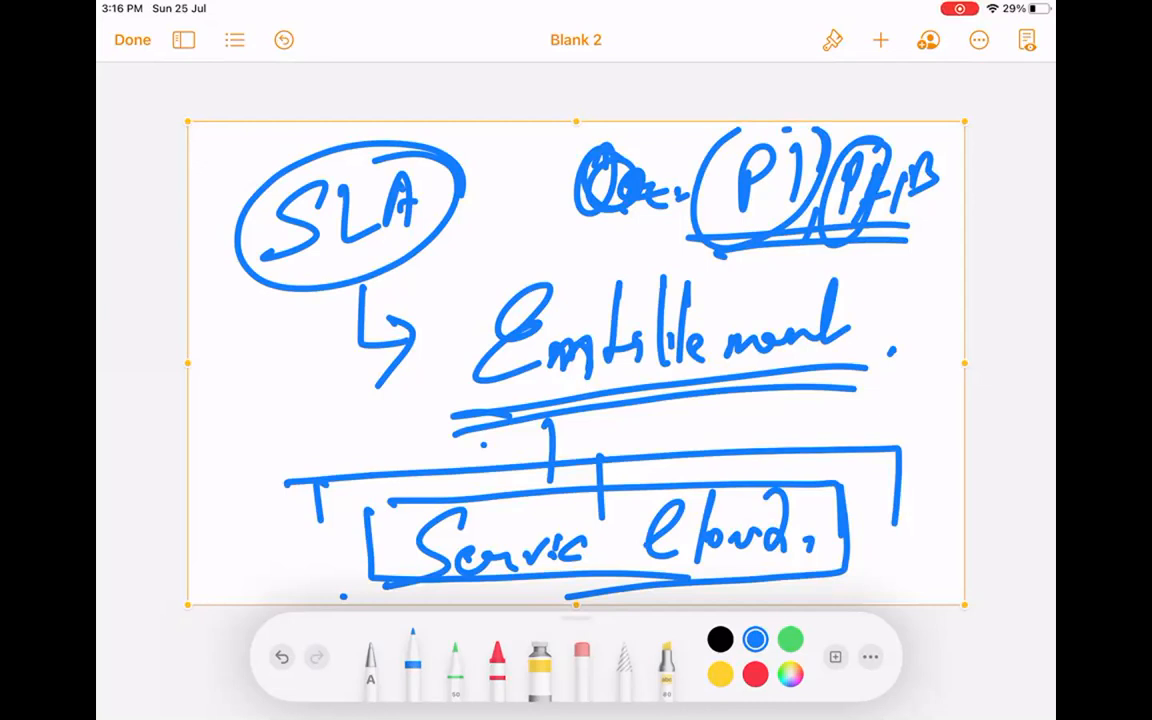
click(643, 128)
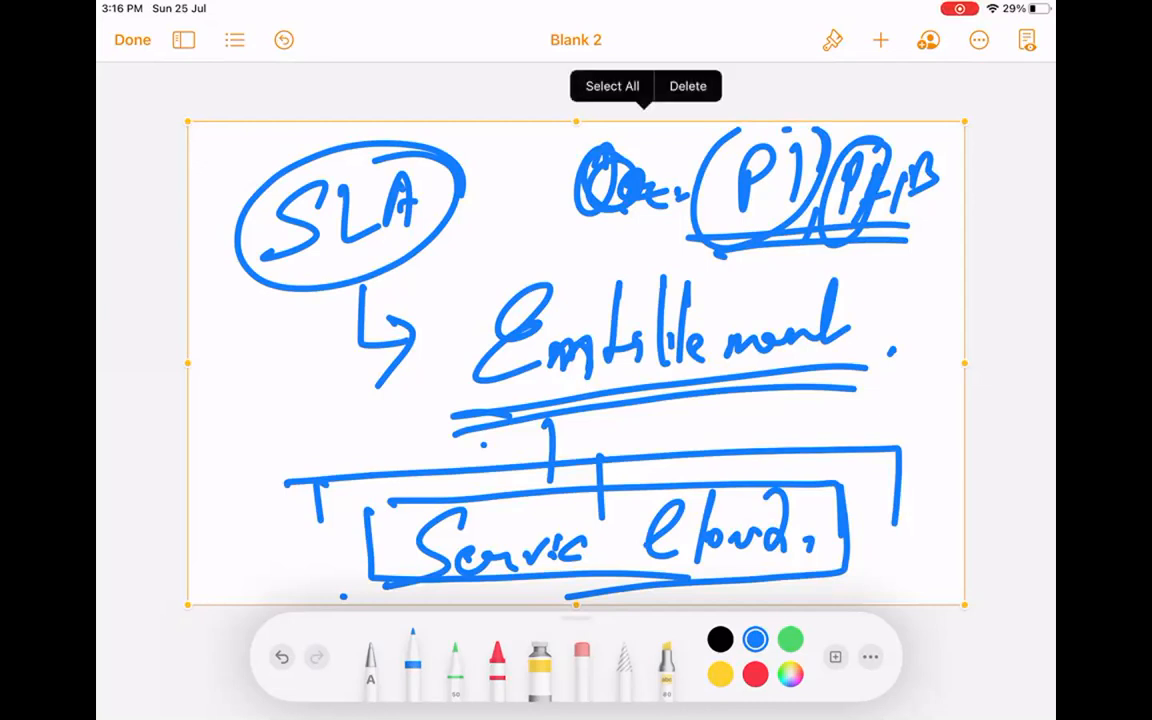
click(687, 87)
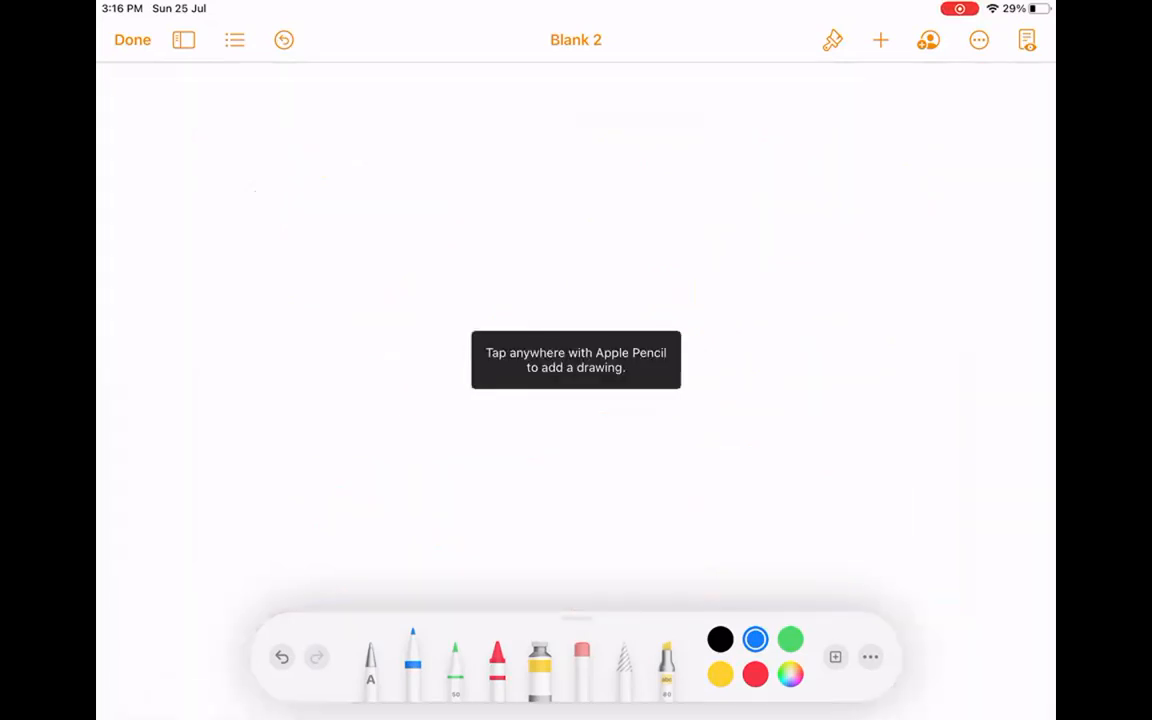
Switch from Pages back to the Zoom meeting and dismiss the recording notice.
key(super+h)
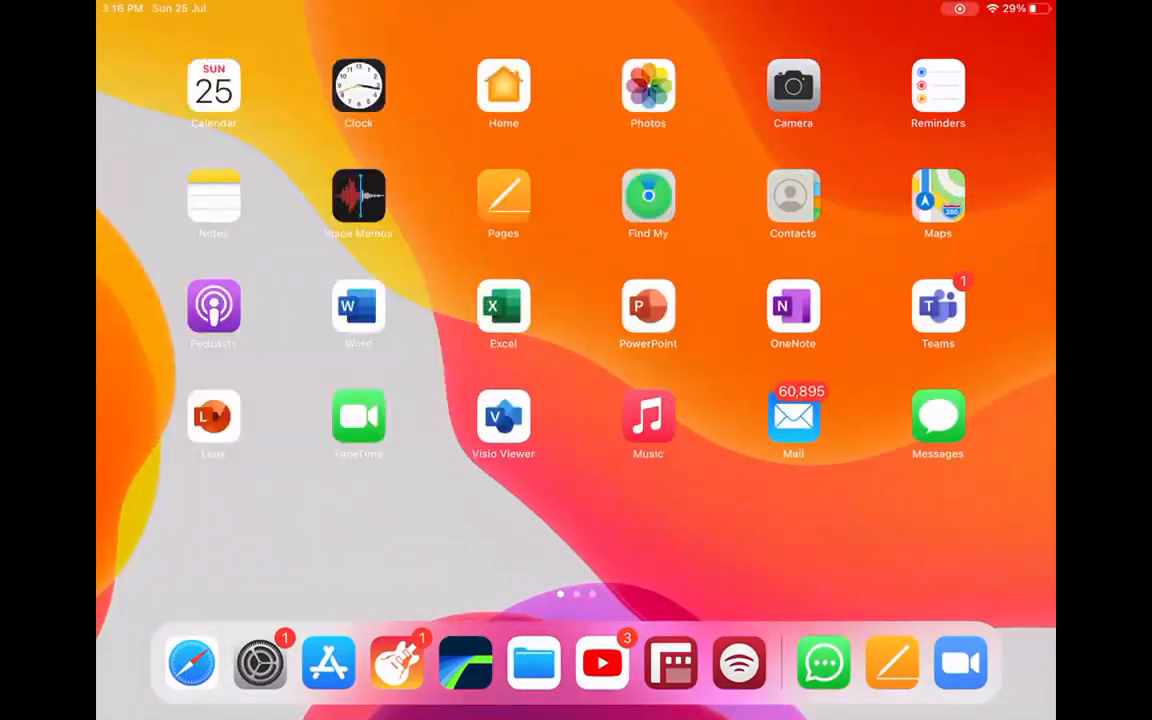
drag(900, 500, 227, 500)
click(359, 306)
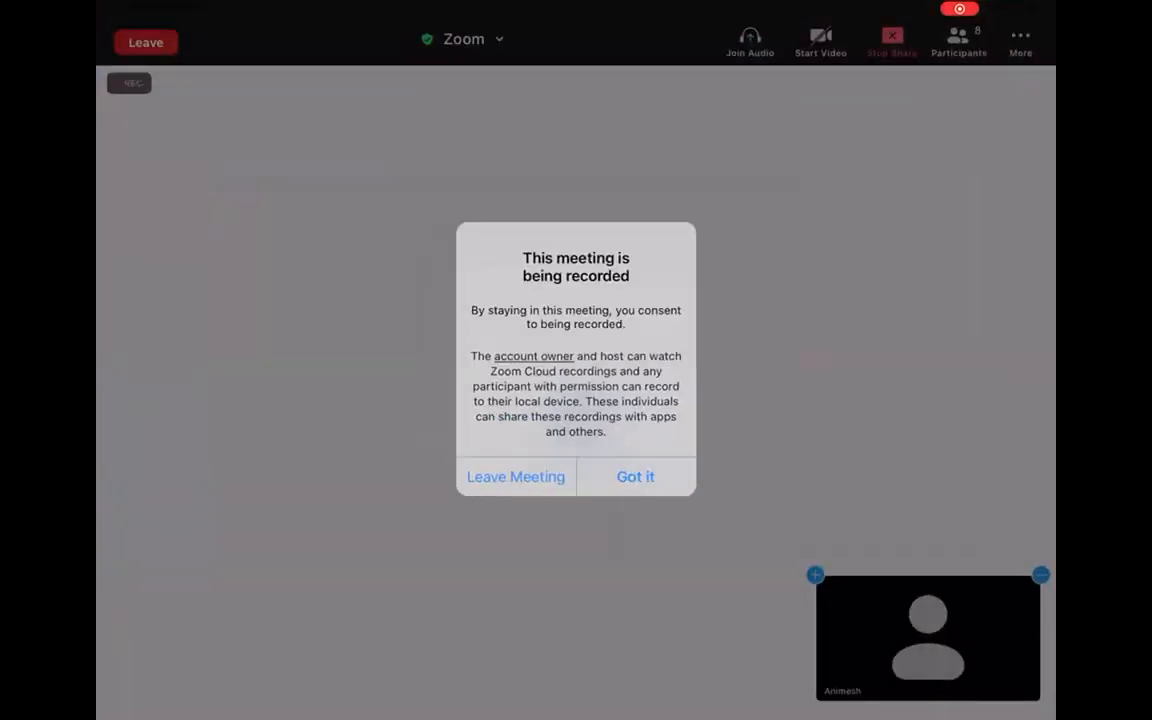
click(635, 476)
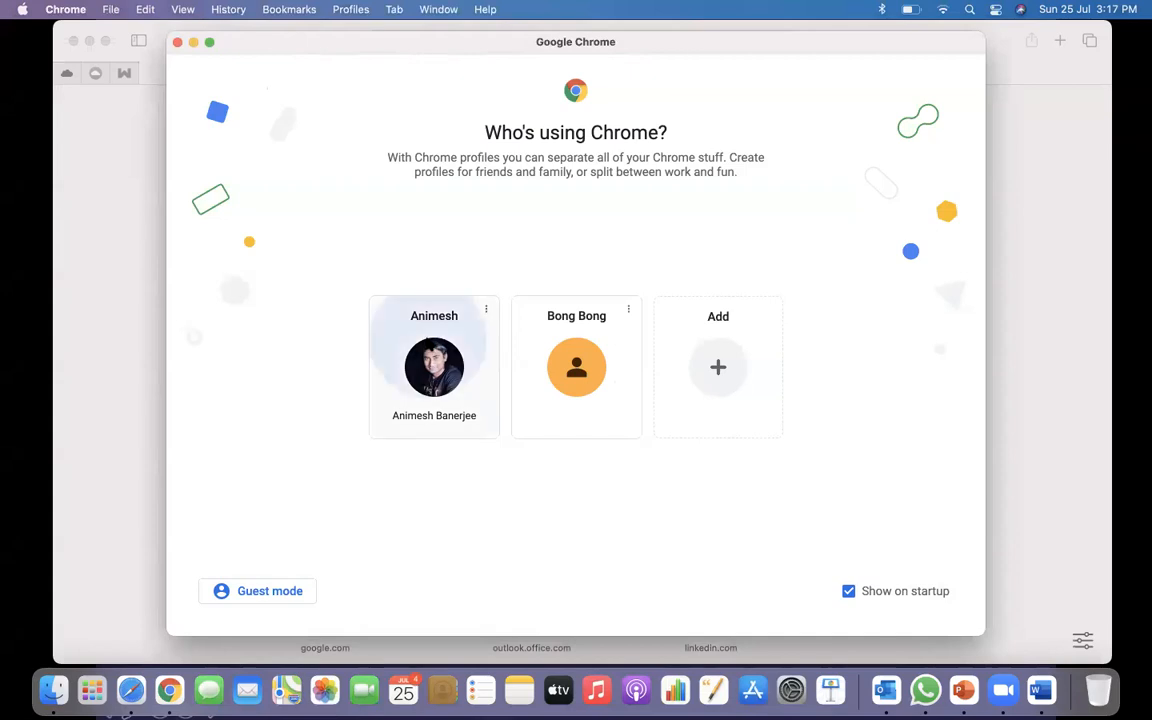
Open Chrome with the personal profile and close the YouTube Studio tab and extra window.
click(434, 367)
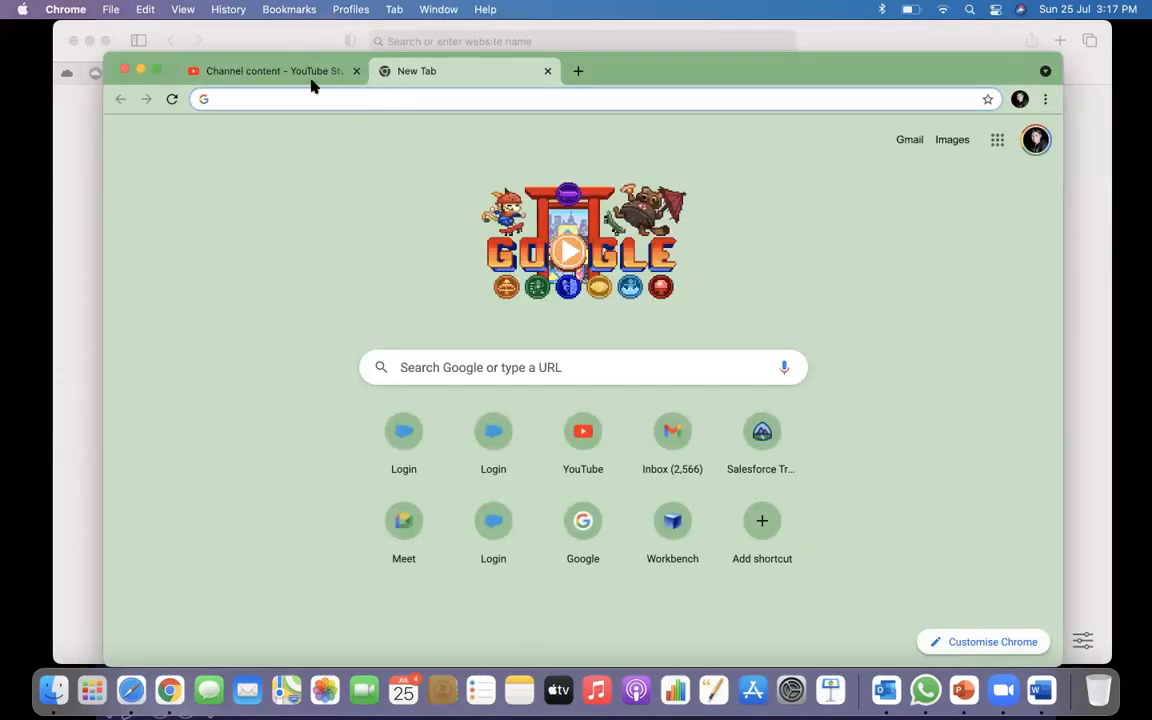
click(356, 71)
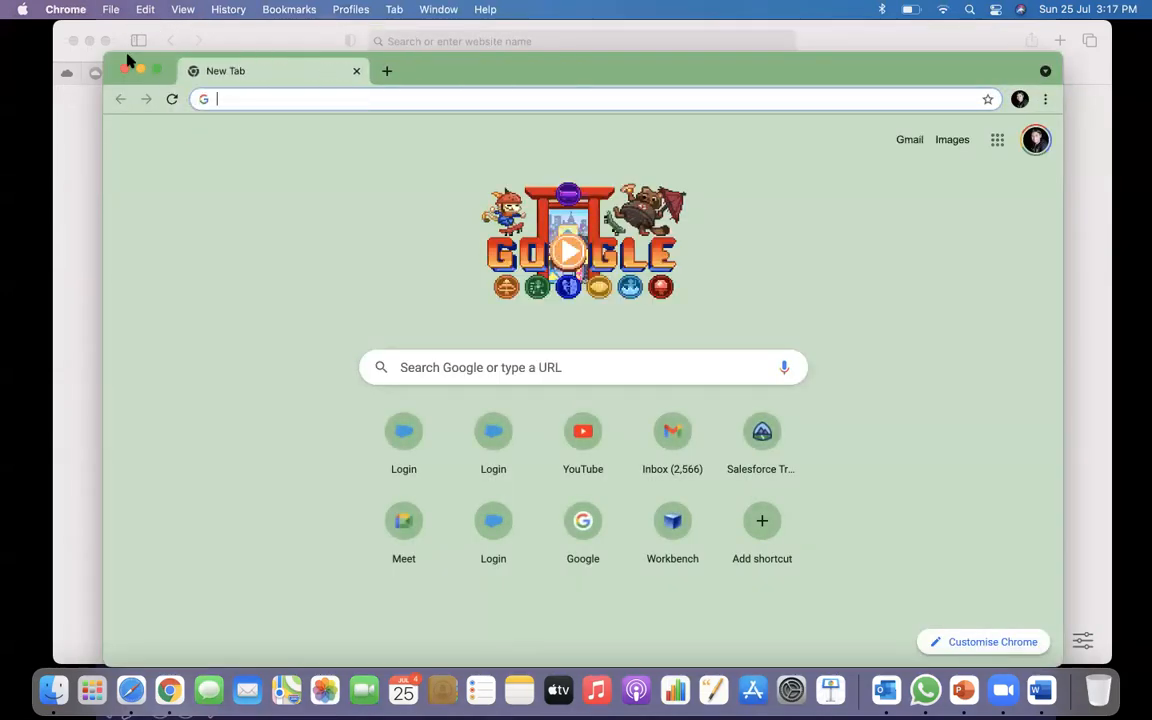
click(71, 42)
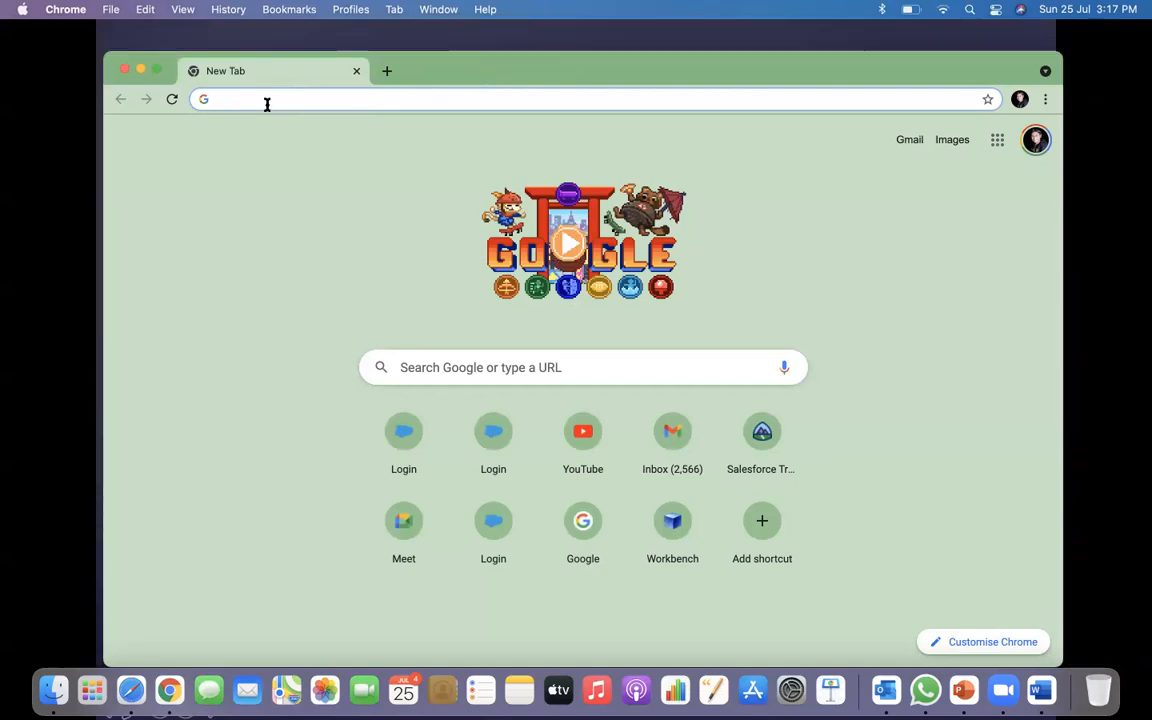
Navigate the address bar to the Trailhead site.
text(test.salesforce.com)
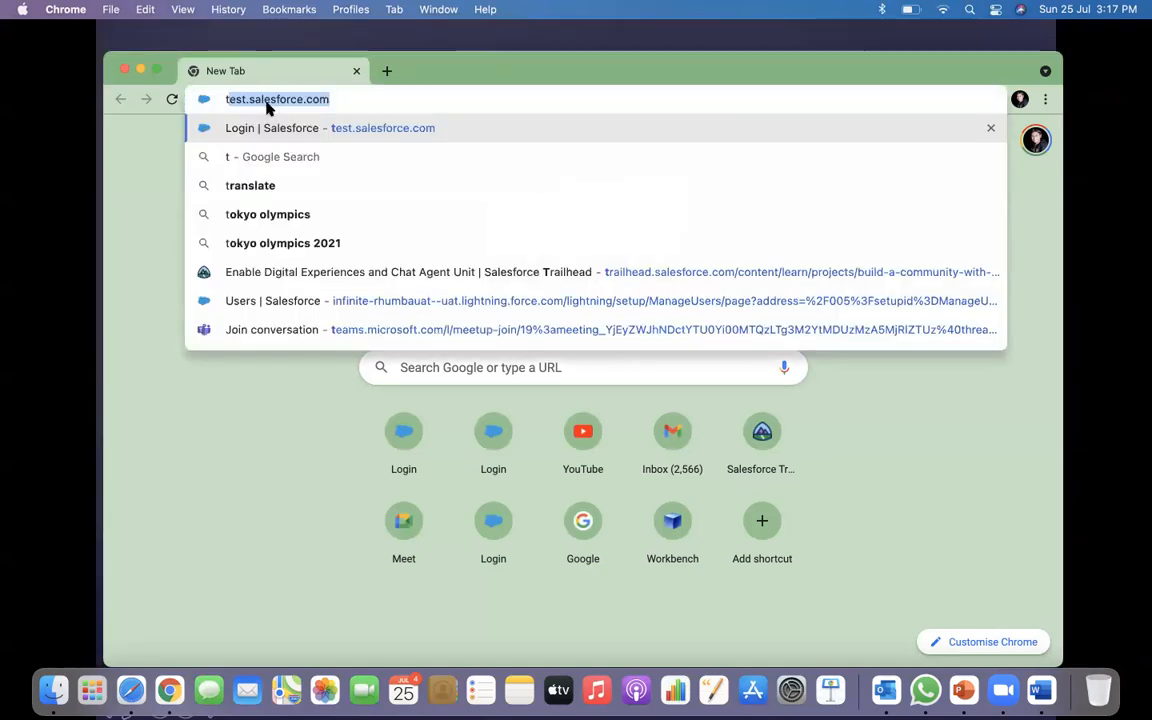
click(338, 99)
key(super+a)
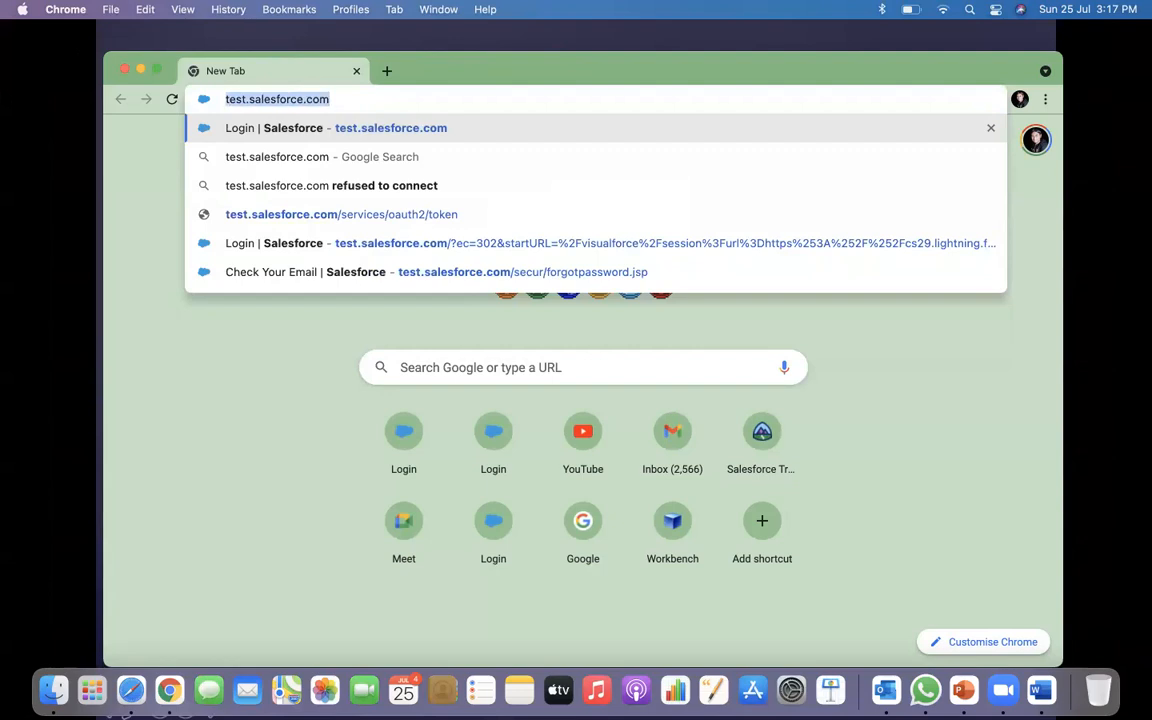
text(trail)
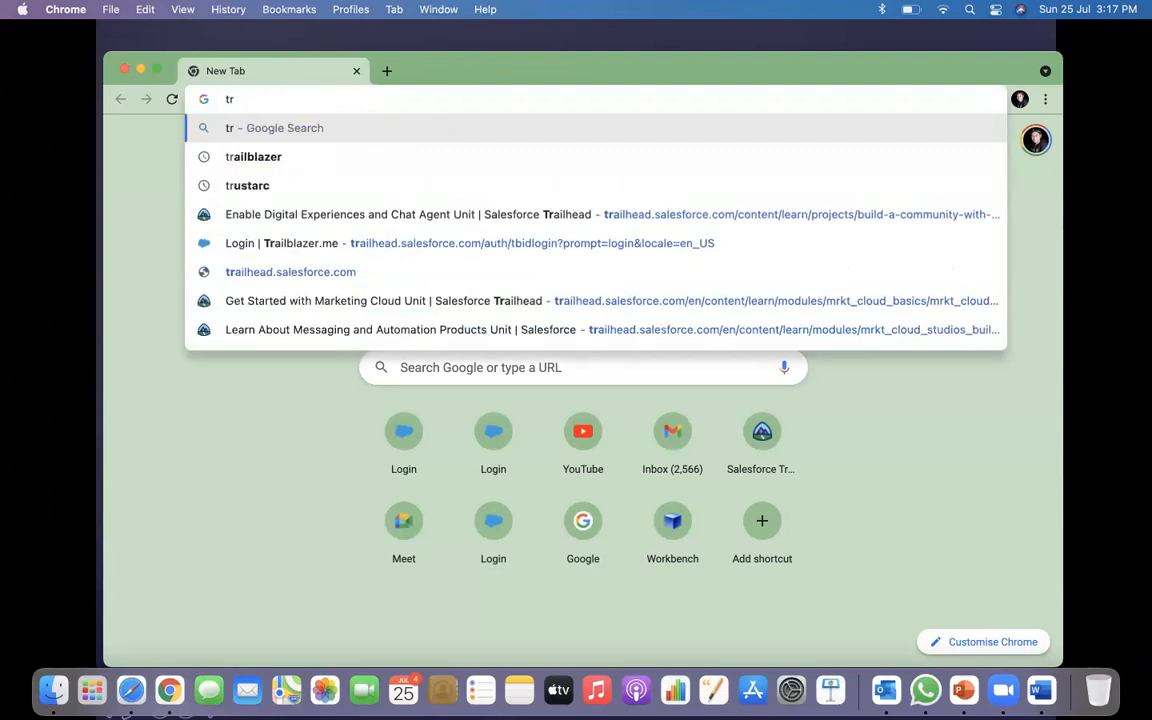
text(he)
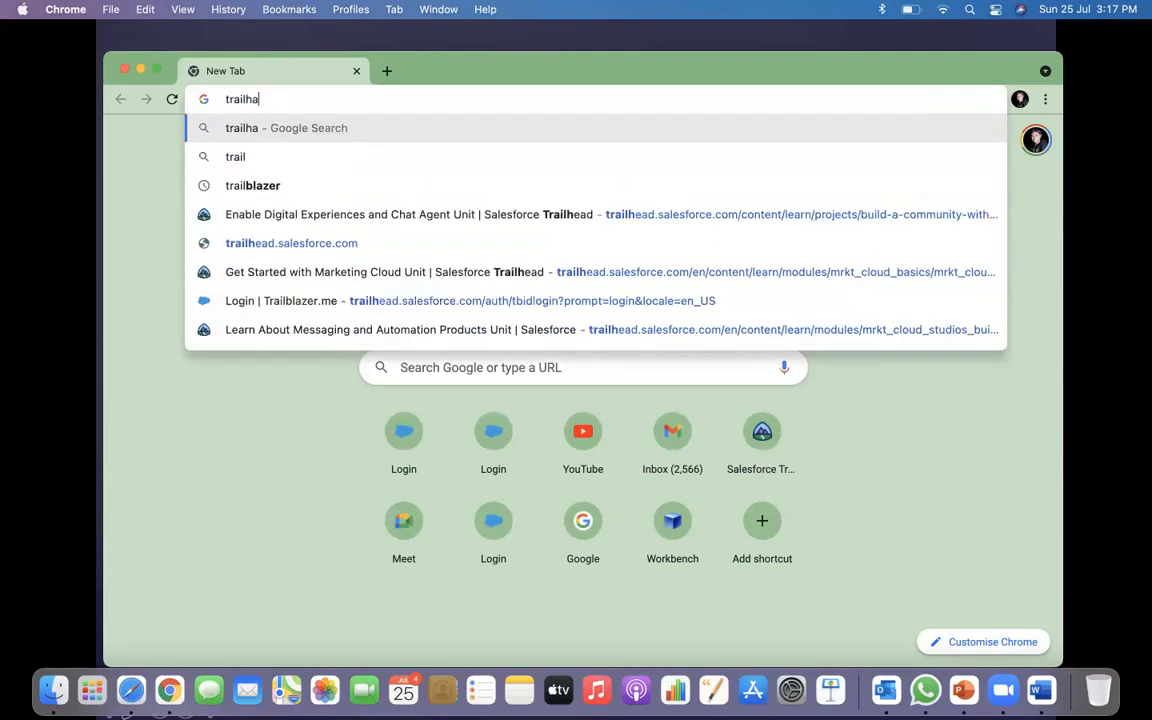
key(Return)
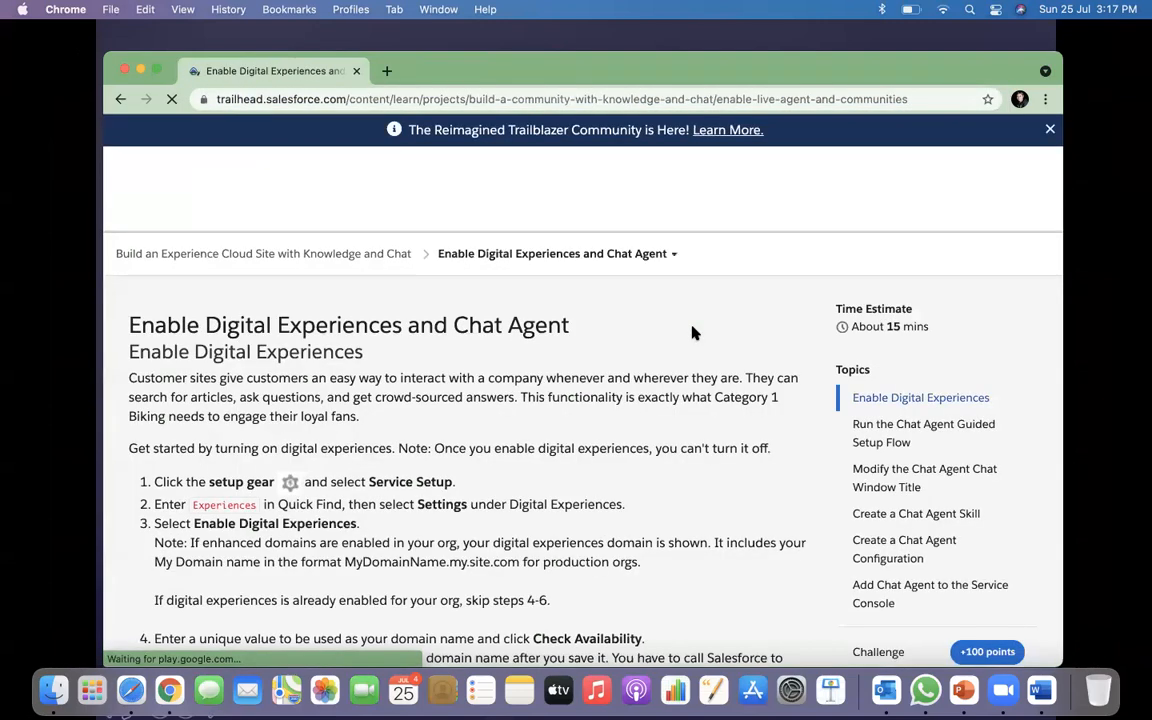
From the account menu's Hands-On Orgs page, launch the Curious Bear Playground.
click(915, 162)
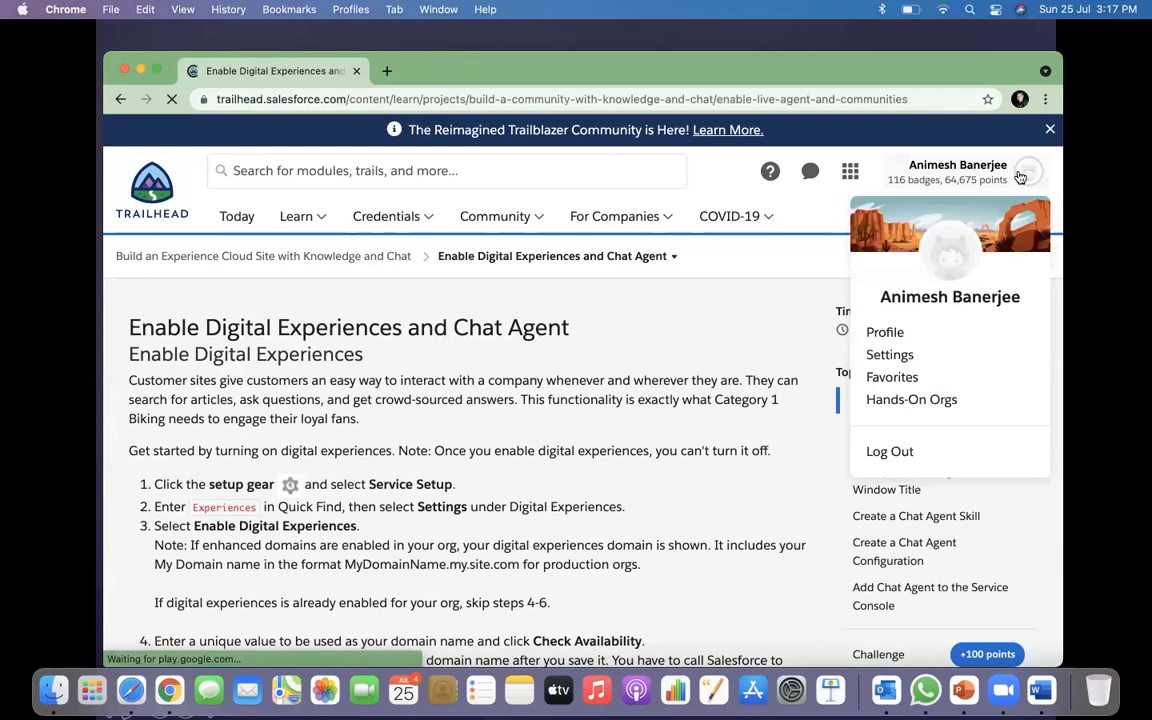
click(935, 405)
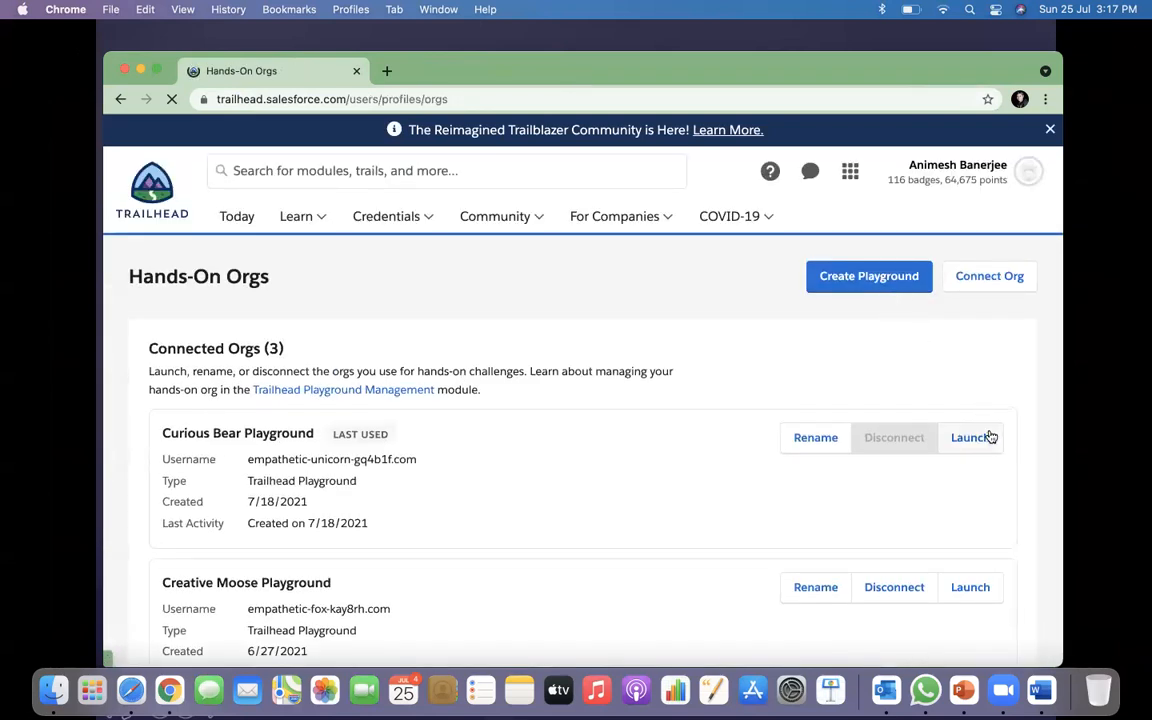
click(972, 437)
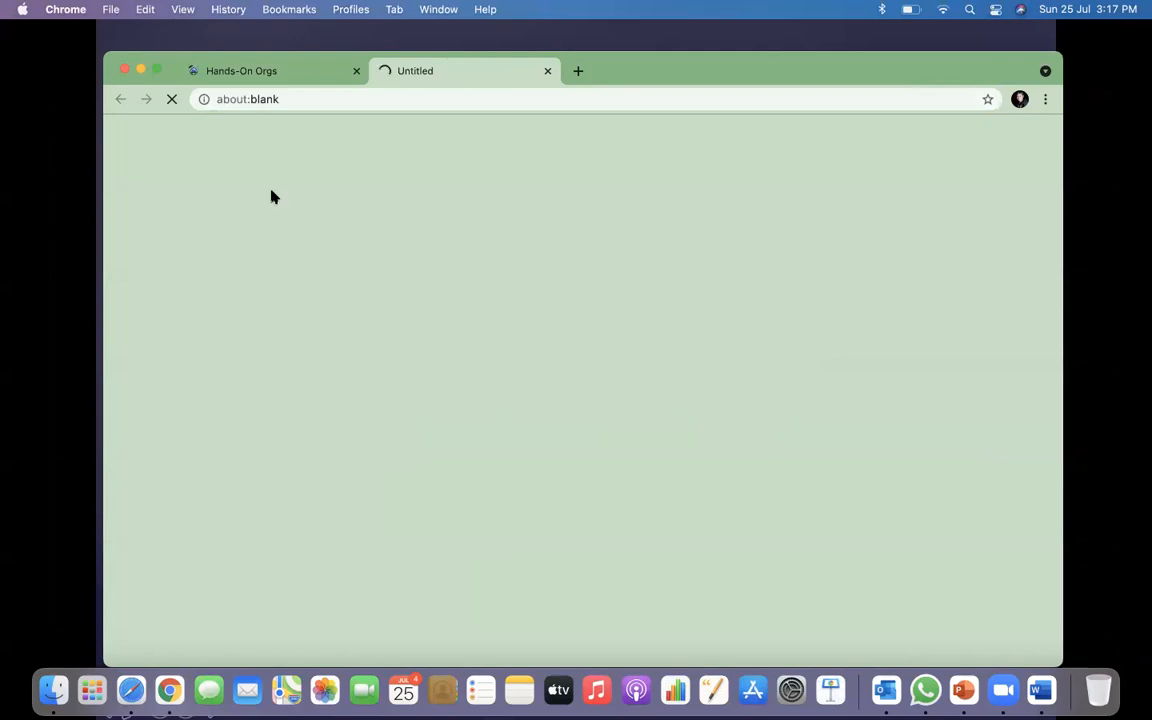
Maximize the browser window, open Setup in a new tab, and close it again.
click(157, 70)
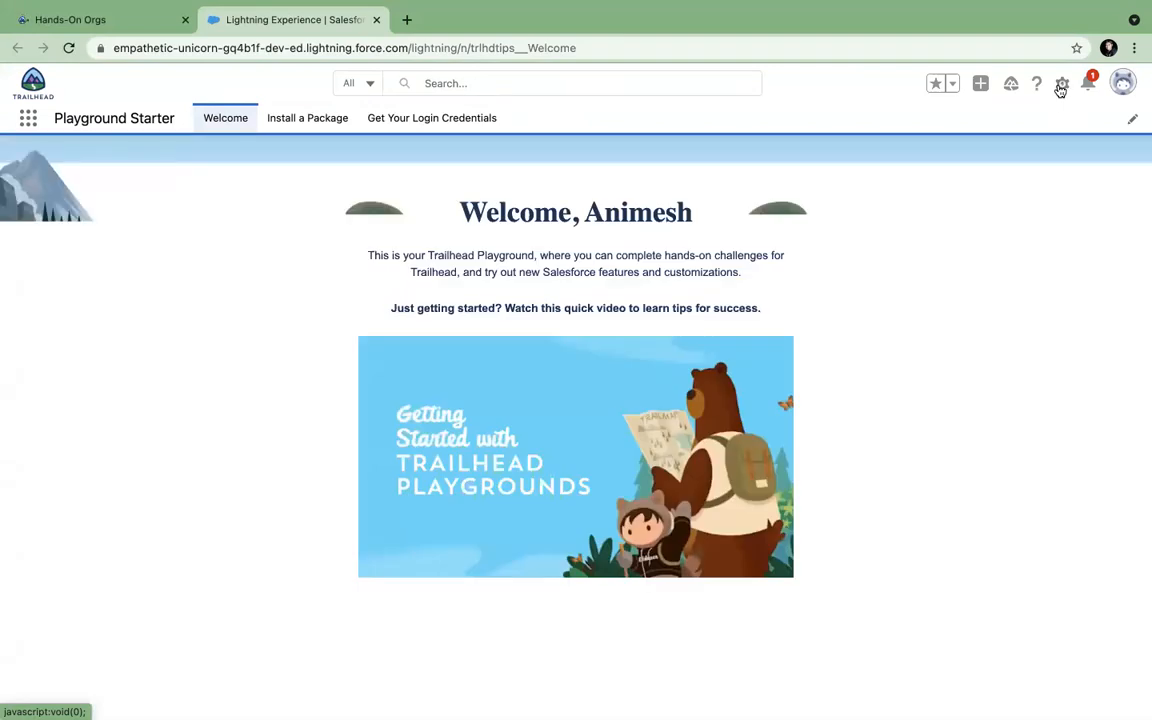
click(1062, 84)
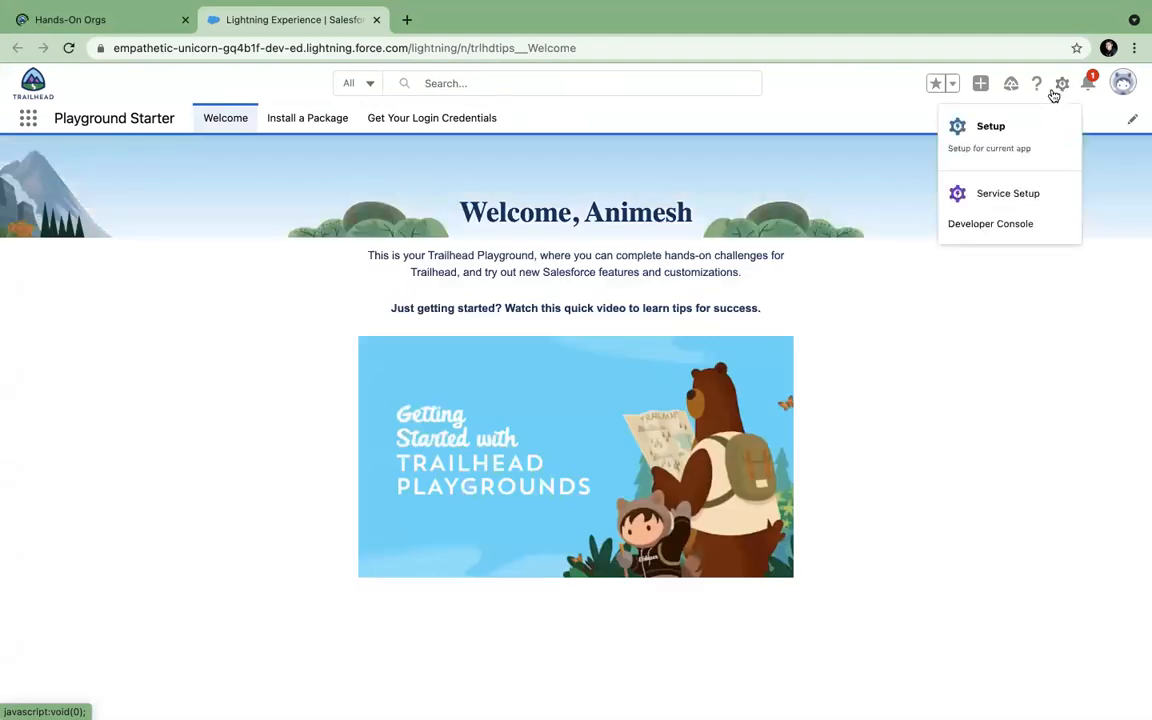
click(1000, 125)
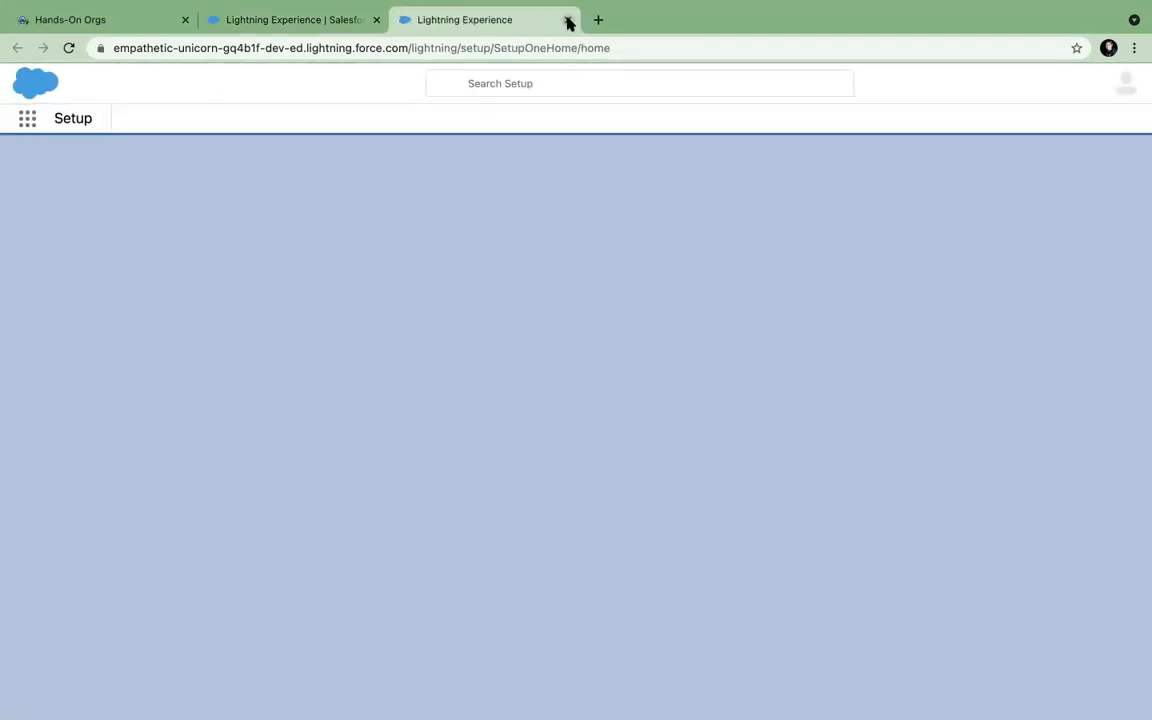
click(567, 19)
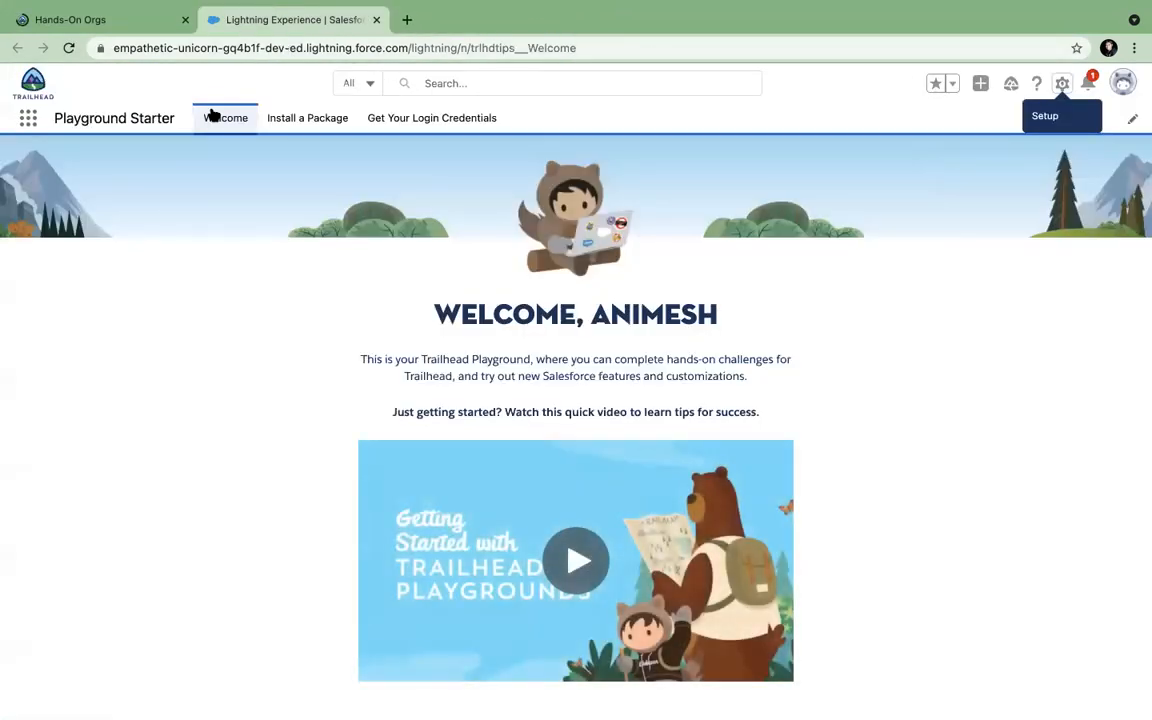
Use the App Launcher to switch to the Sales app, then to the Service app.
click(28, 118)
text(sqle)
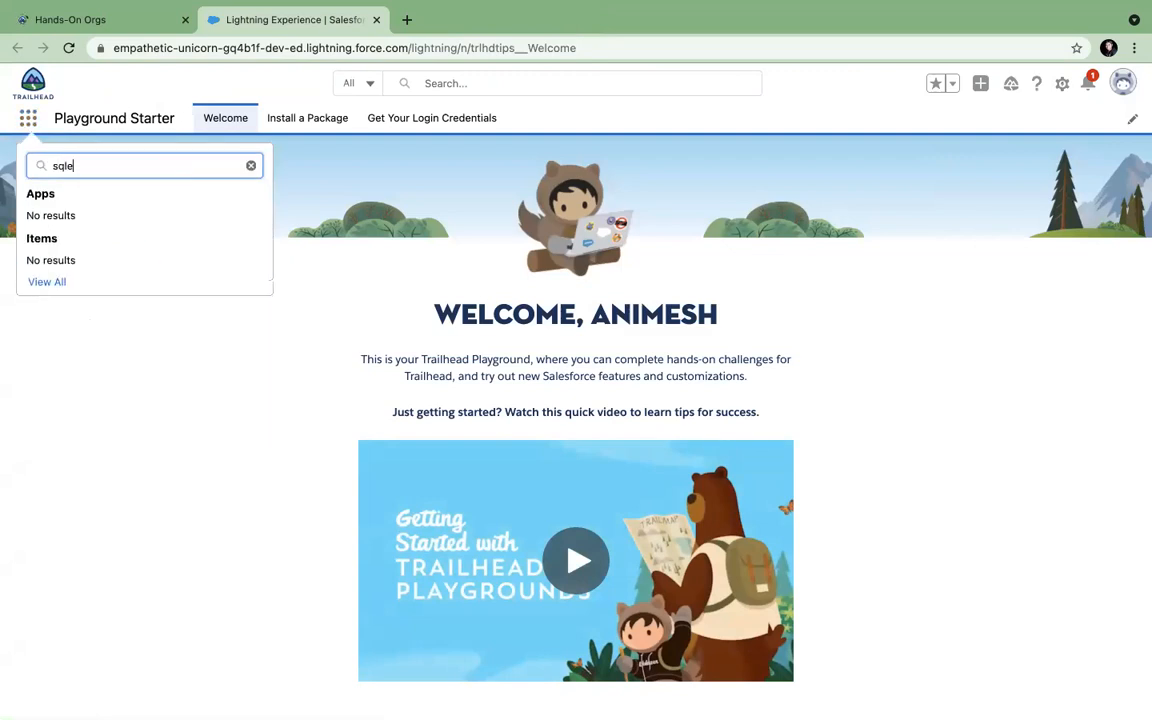
key(BackSpace)
key(BackSpace)
text(ales)
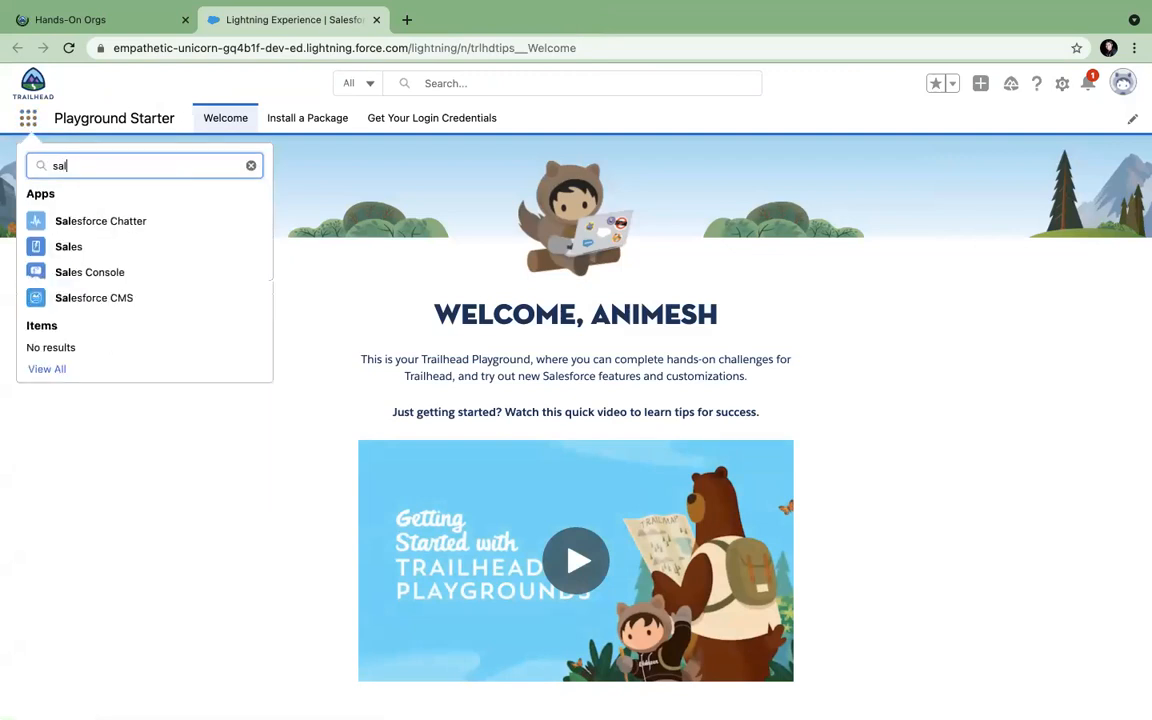
click(68, 248)
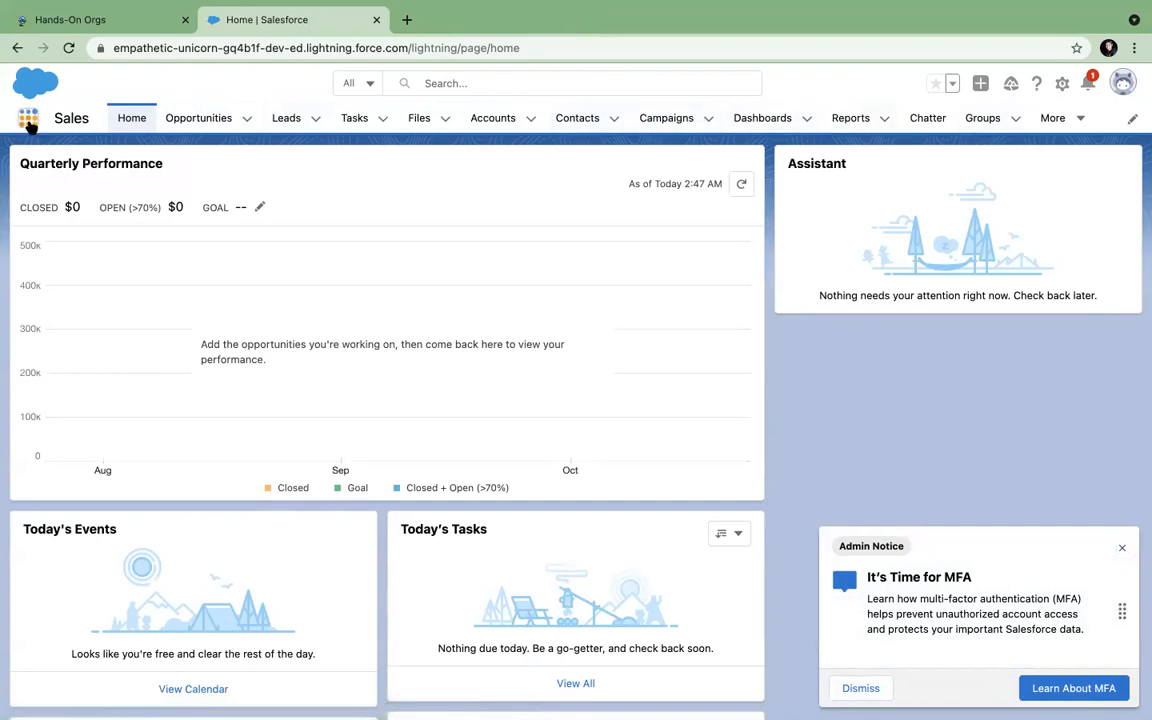
click(30, 121)
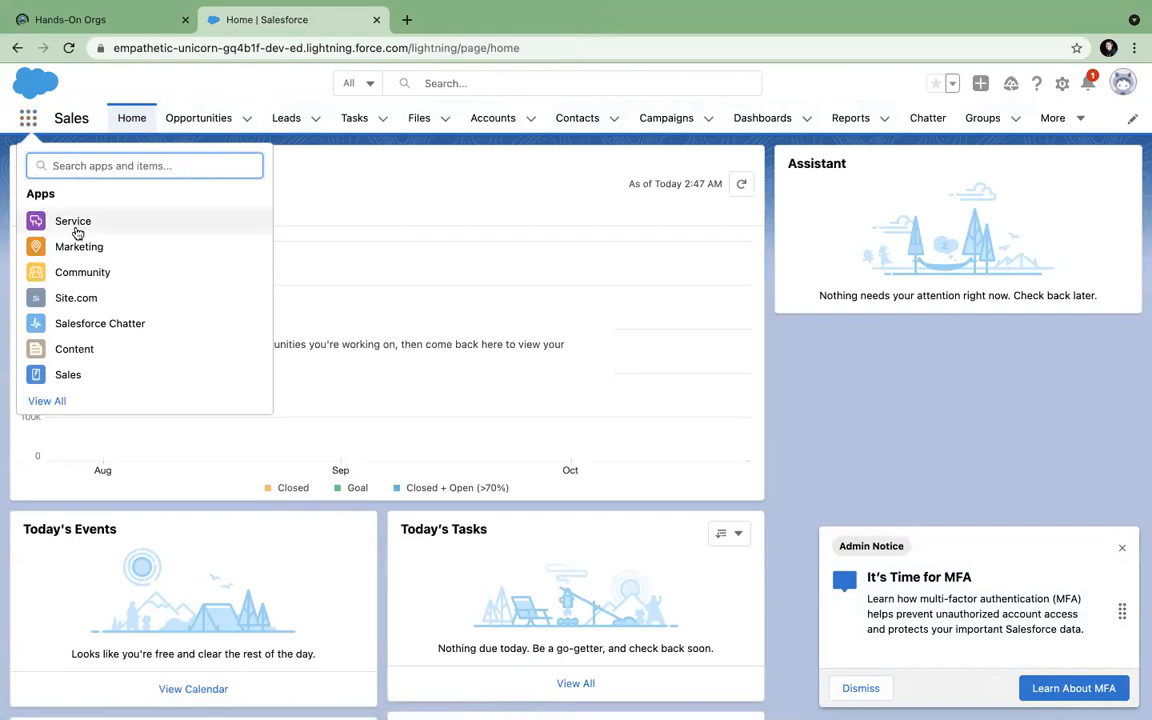
click(75, 229)
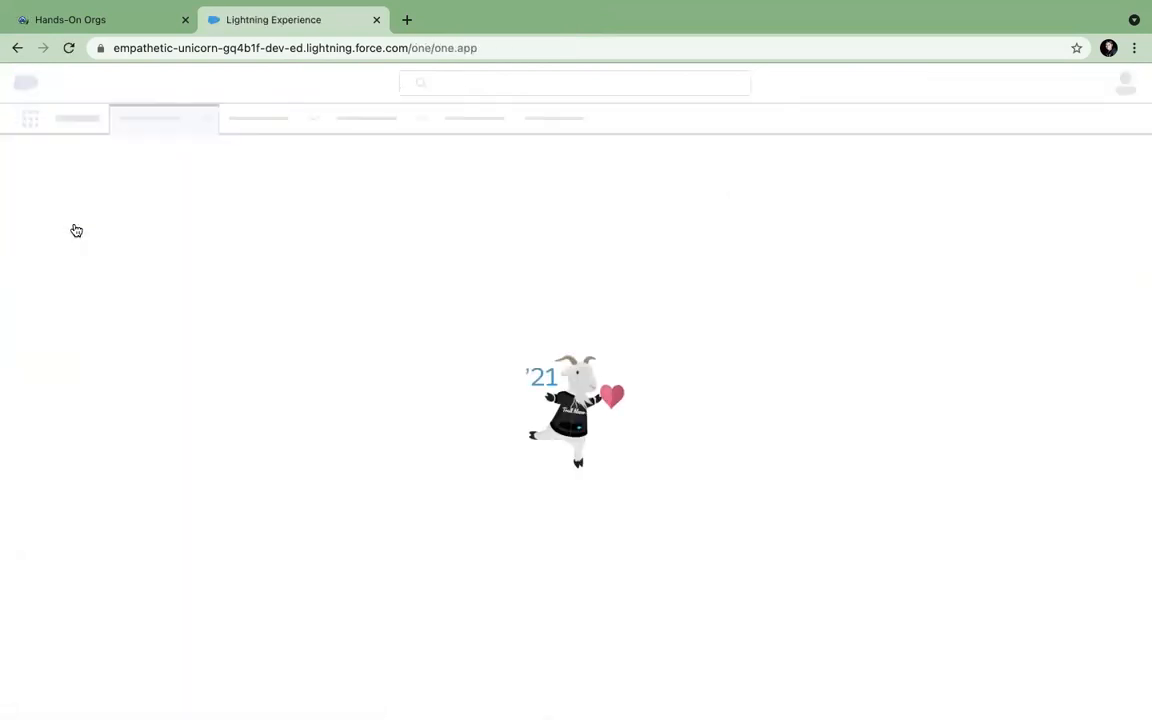
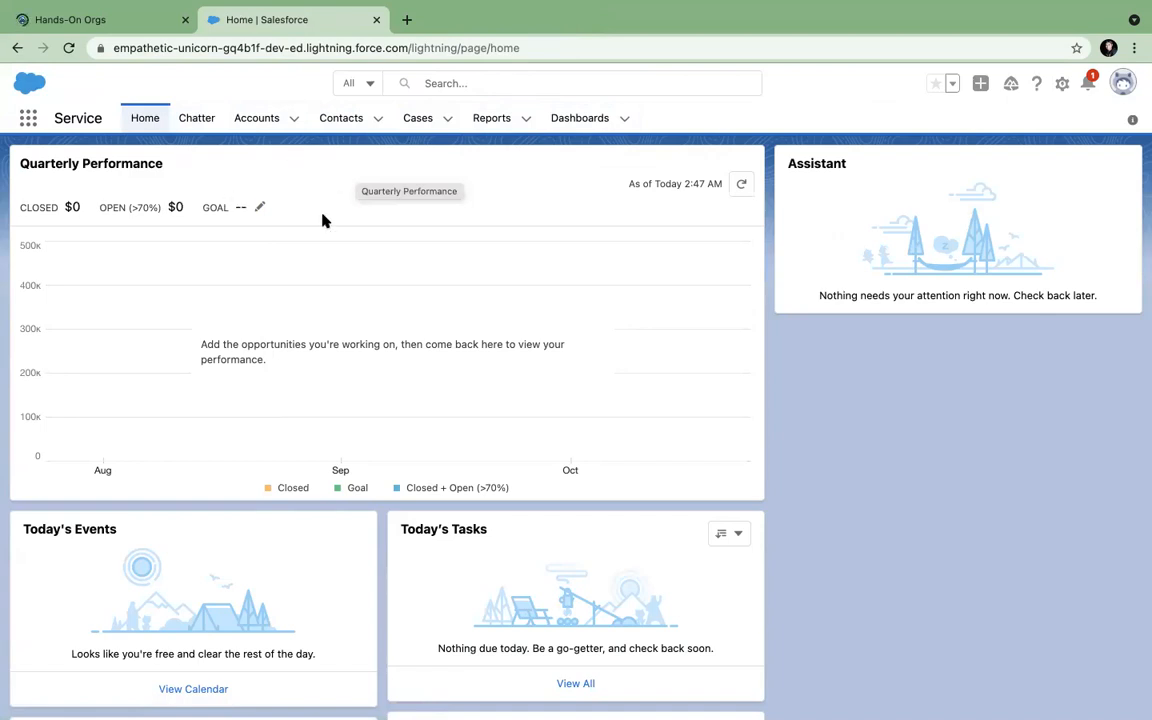
Go via the App Launcher and Accounts to the Cases list and start a new case.
click(28, 117)
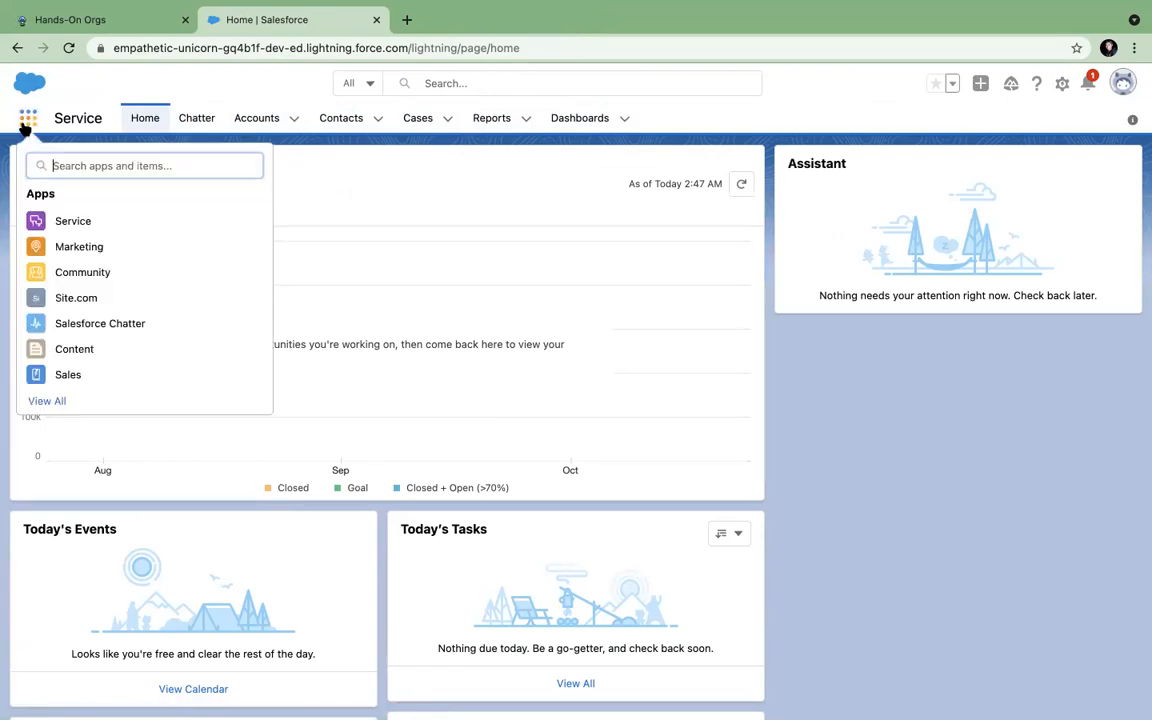
click(265, 119)
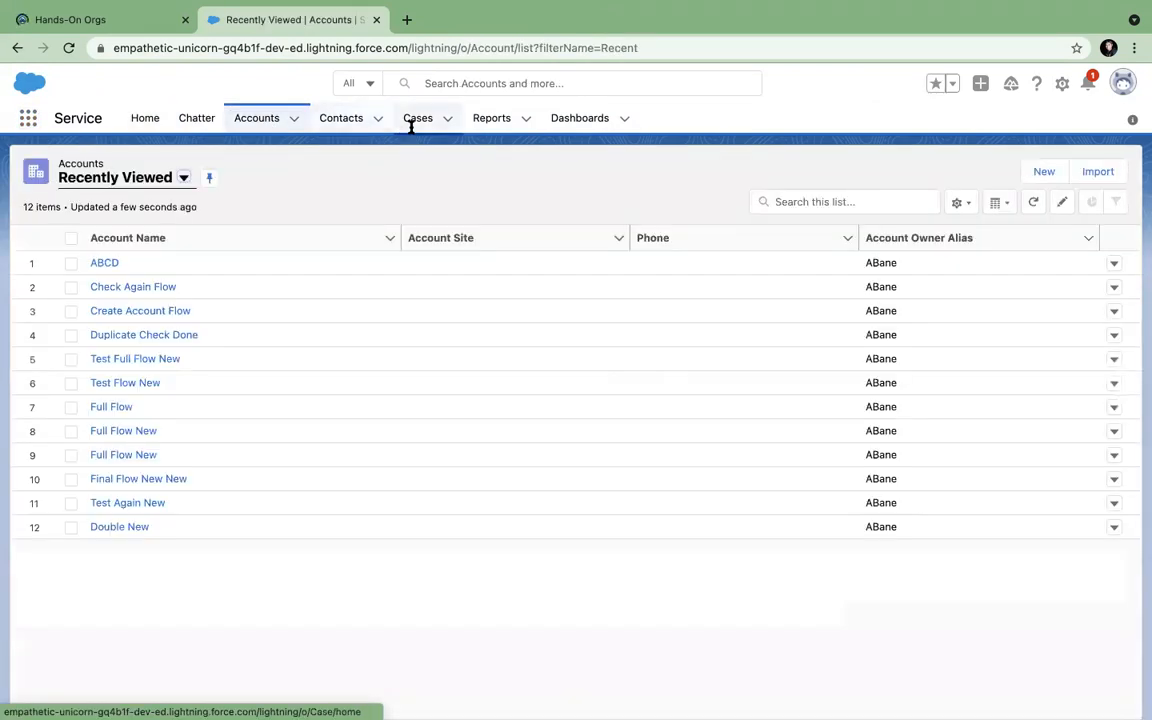
click(474, 131)
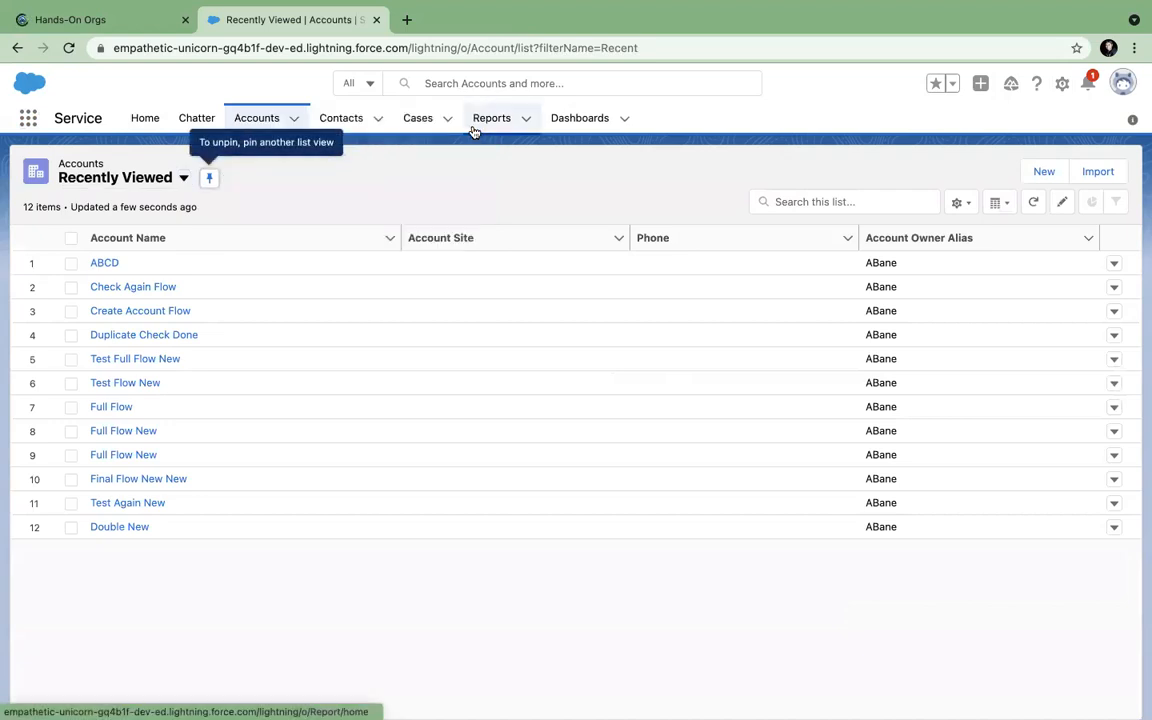
click(413, 119)
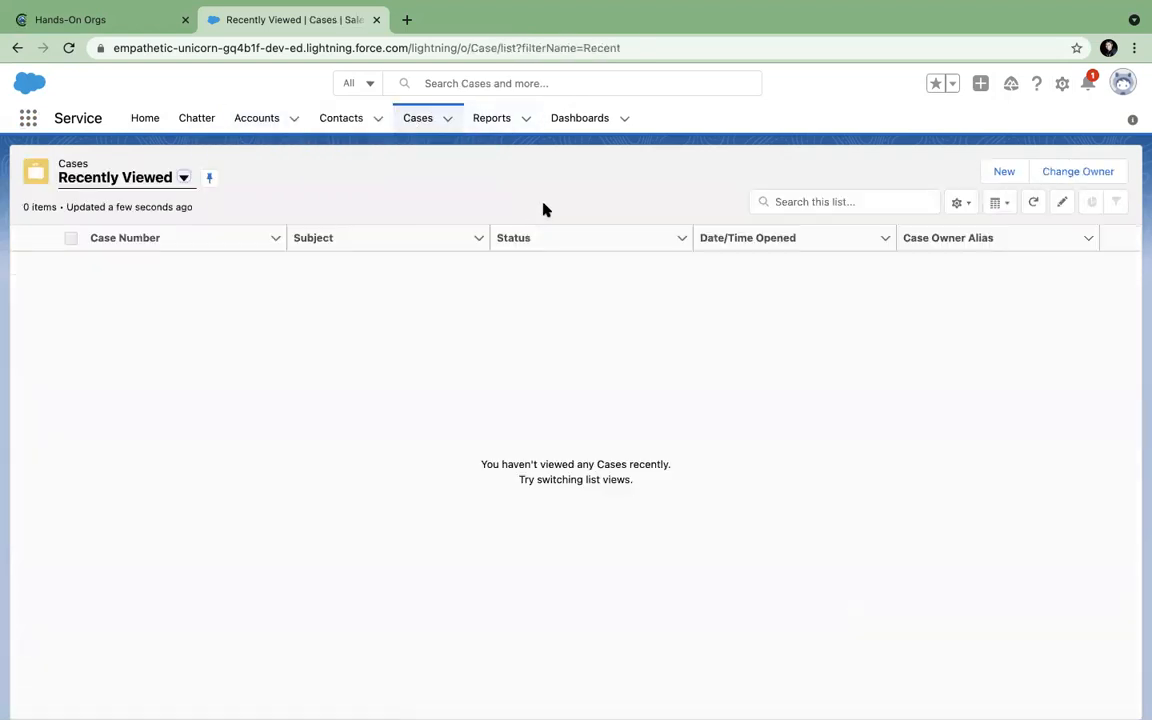
click(995, 176)
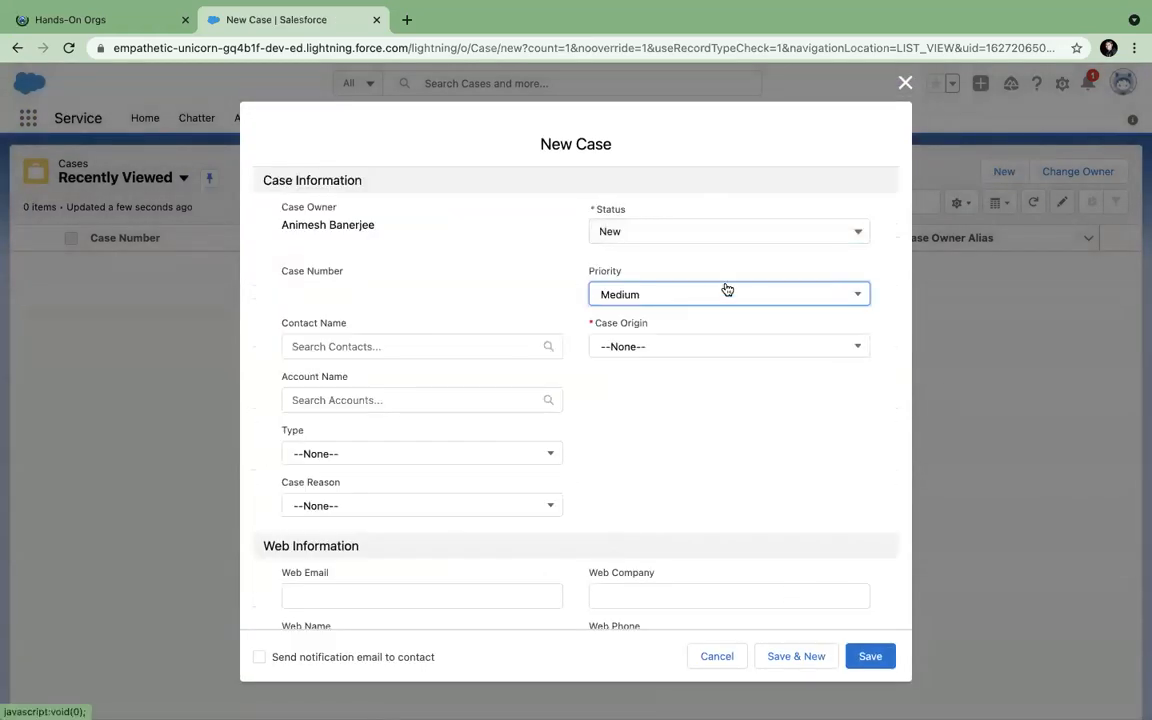
Review the Case Origin and Status picklist options, then discard the New Case form.
click(666, 350)
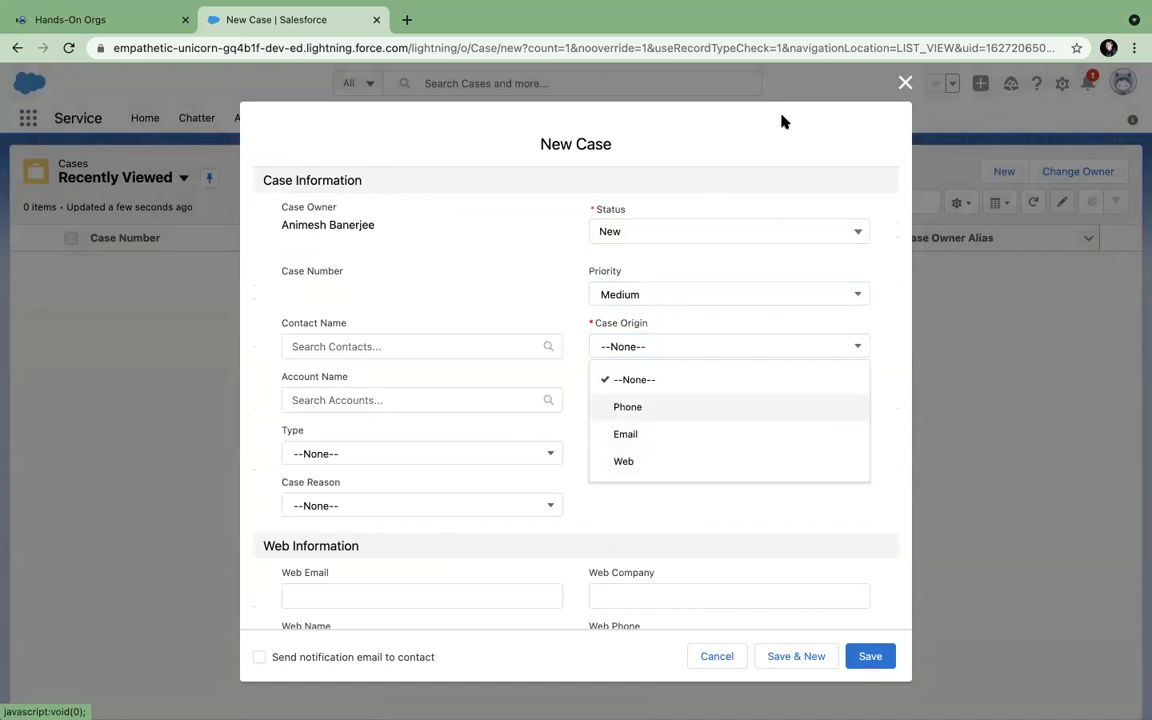
click(631, 233)
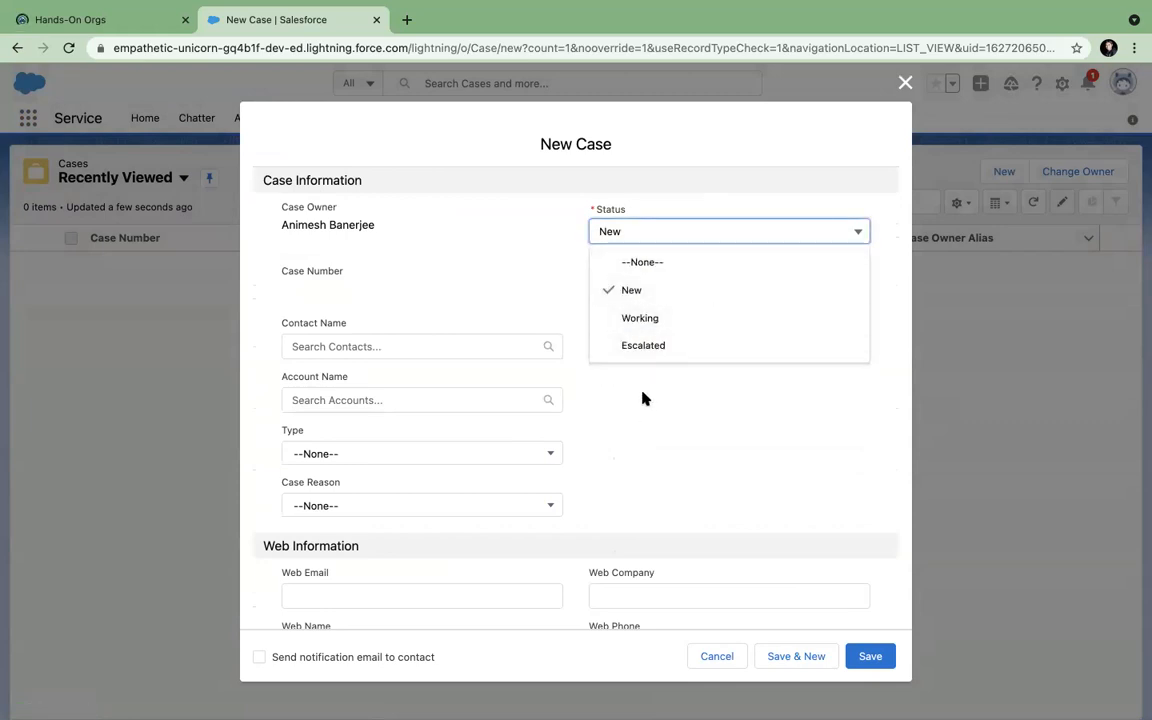
scroll(461, 440, down, 5)
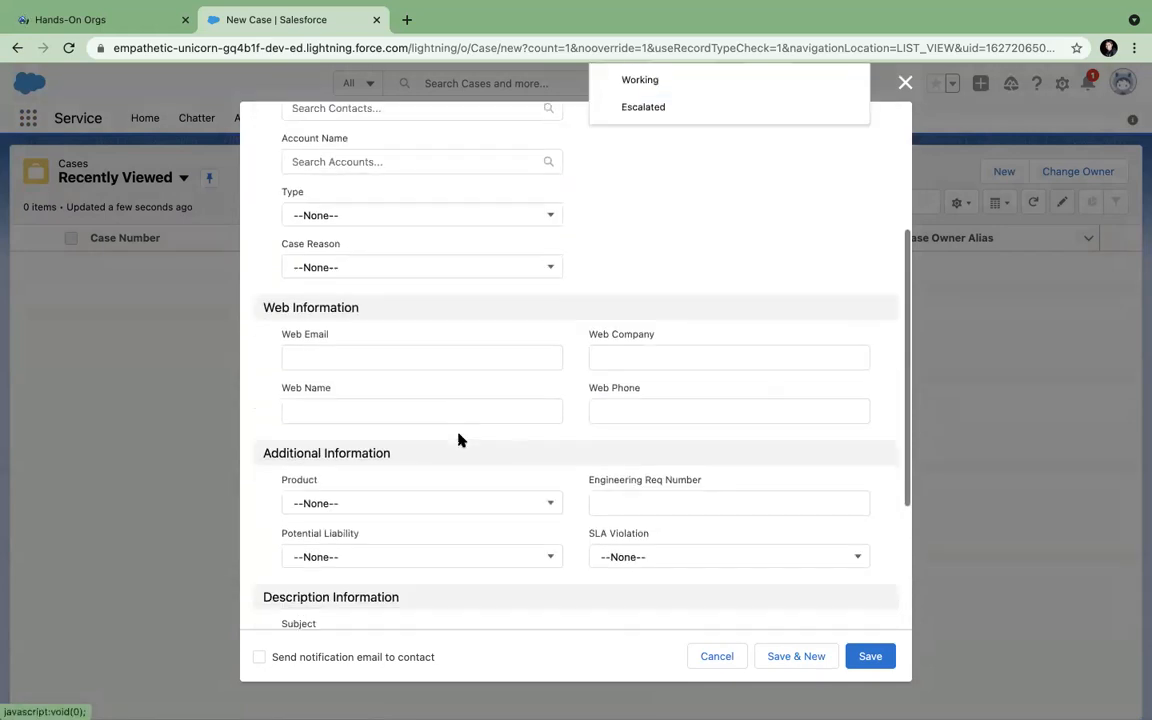
scroll(459, 440, down, 3)
scroll(459, 440, up, 6)
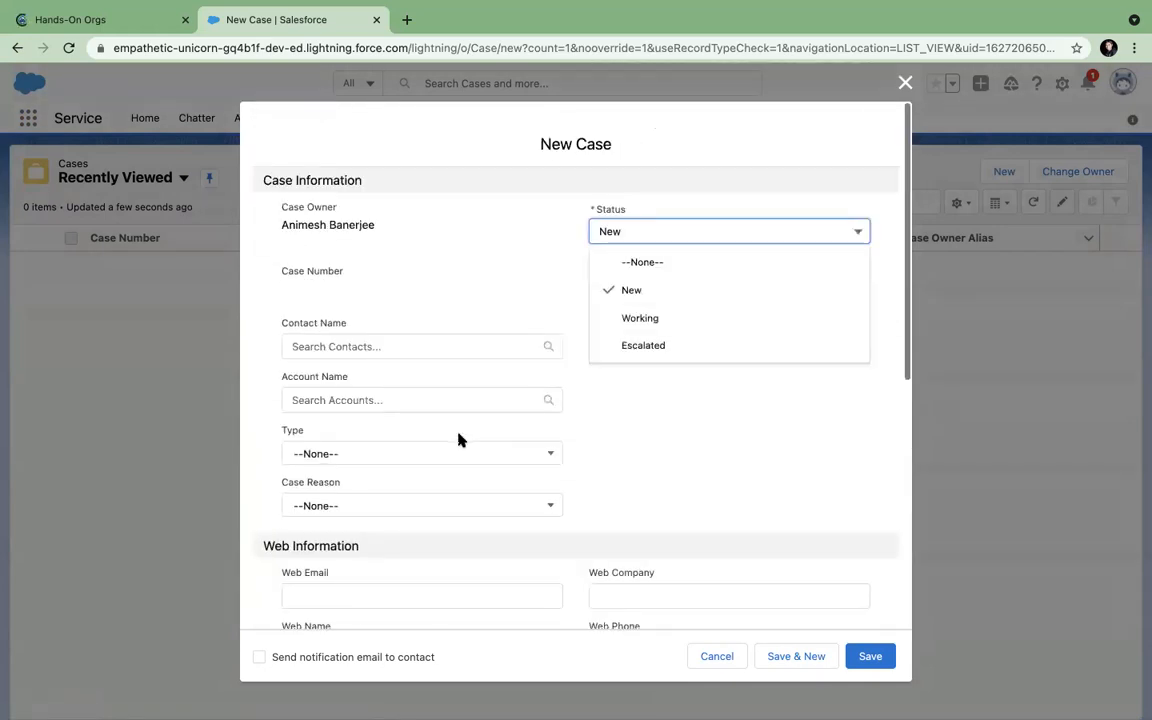
click(777, 160)
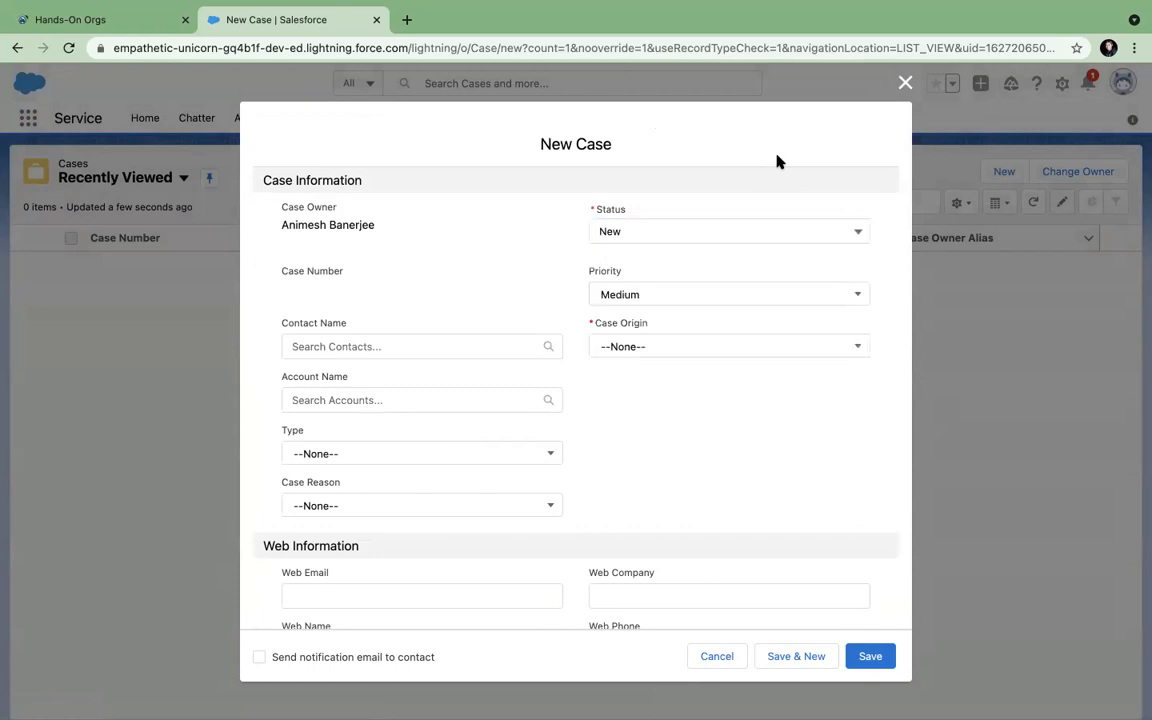
click(905, 83)
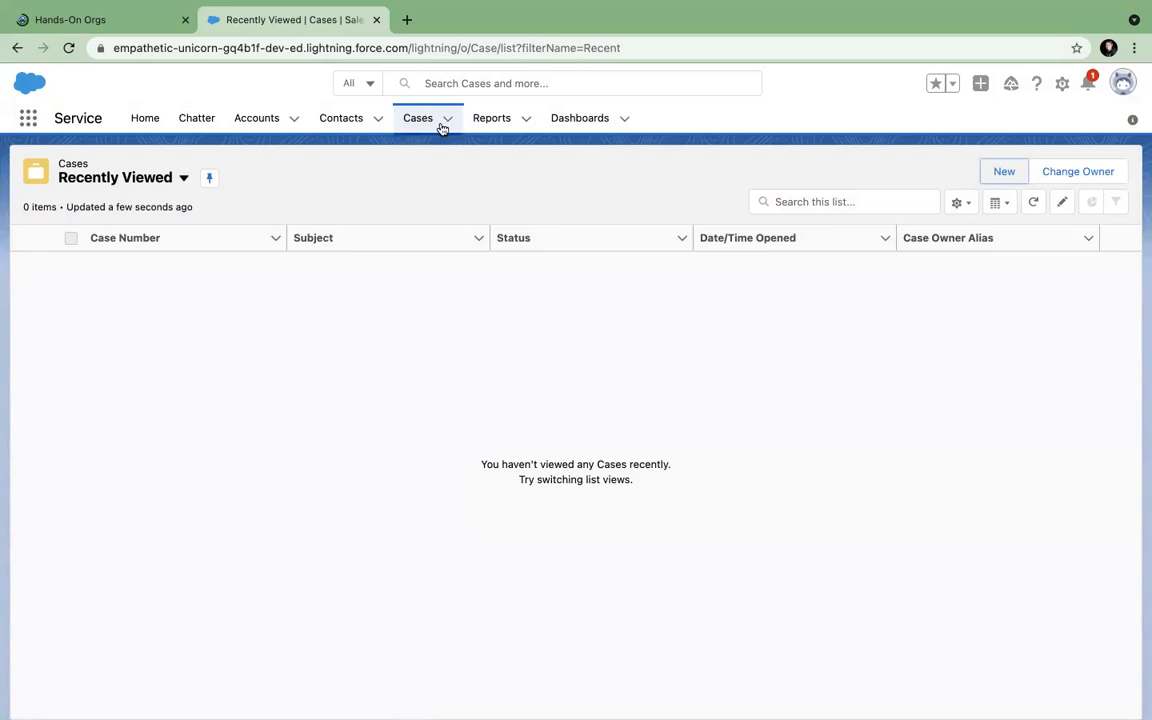
Start a new case and set its account to ABCD.
click(996, 177)
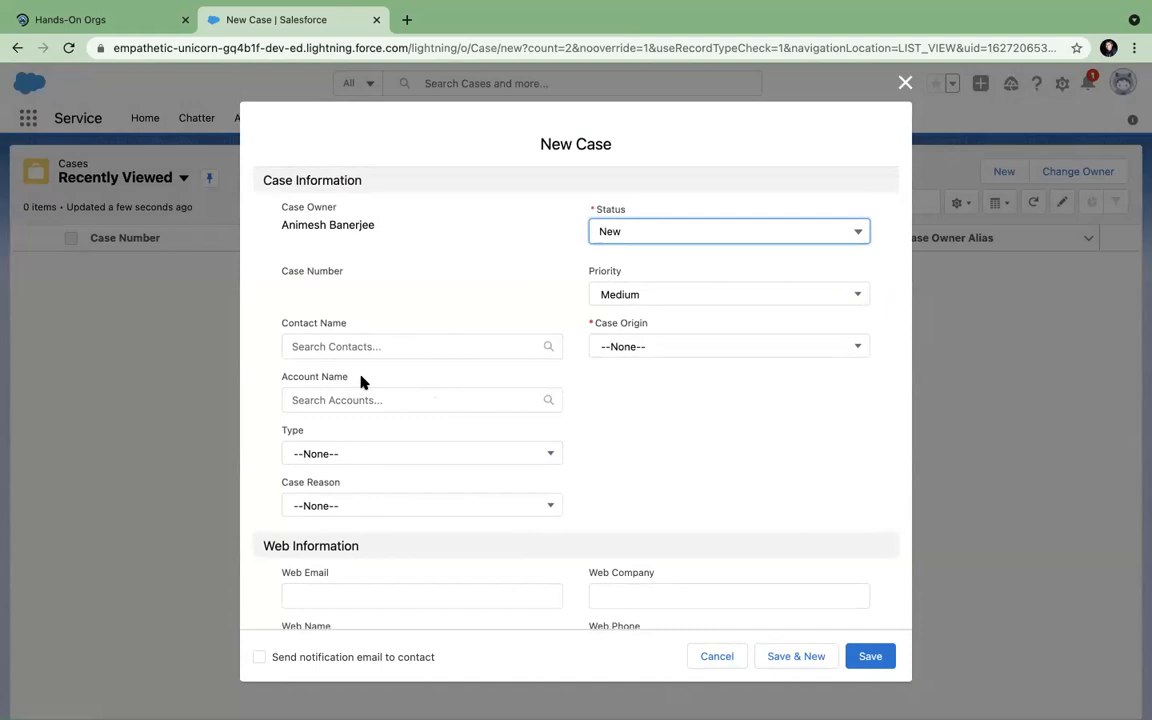
click(350, 400)
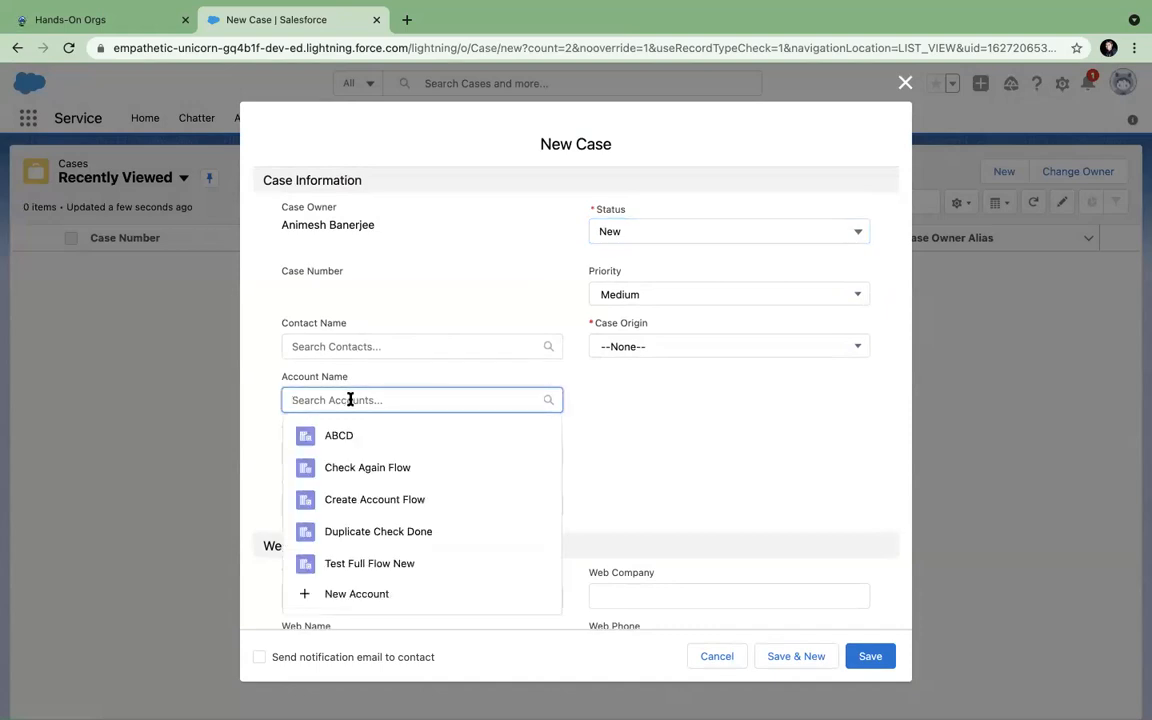
click(350, 442)
Create contact 'Abcd contact' under account ABCD from the case's Contact Name lookup.
click(371, 344)
click(357, 380)
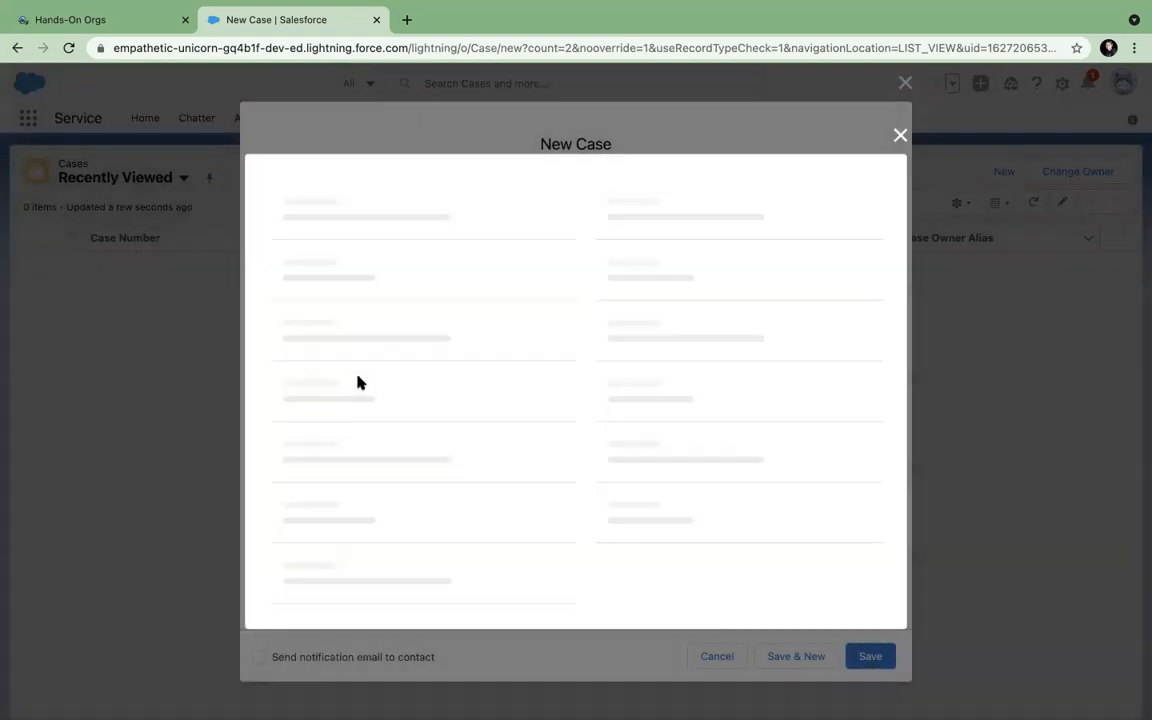
click(327, 362)
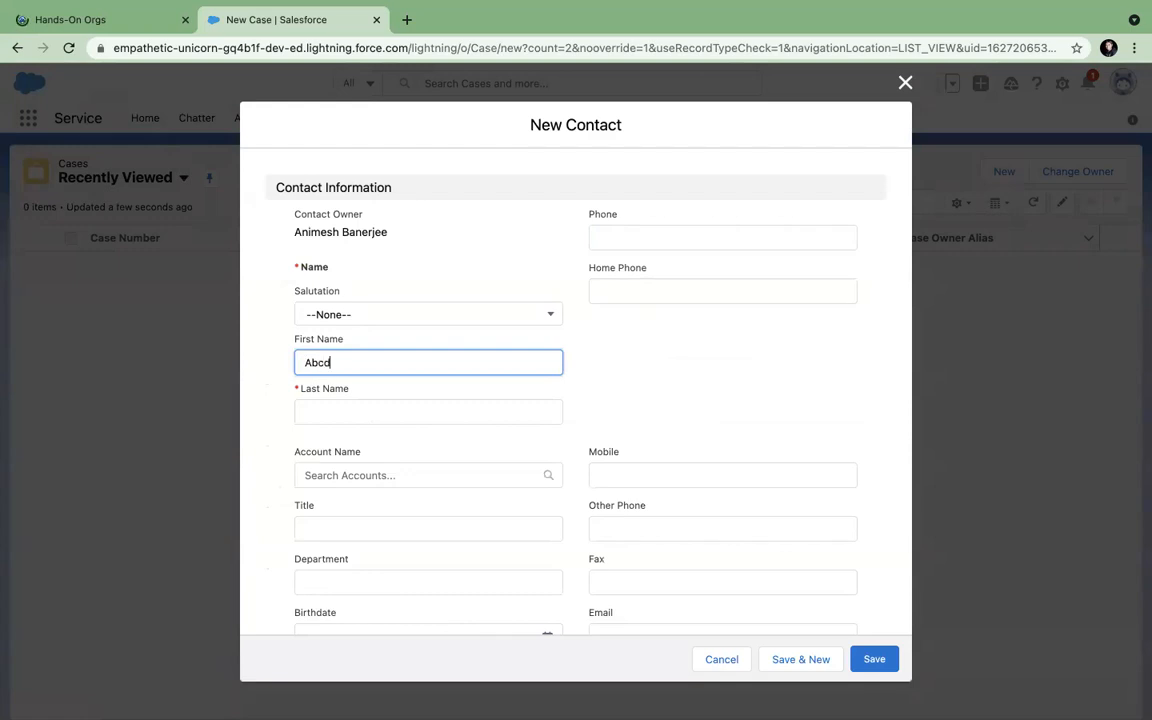
click(329, 405)
text(contact)
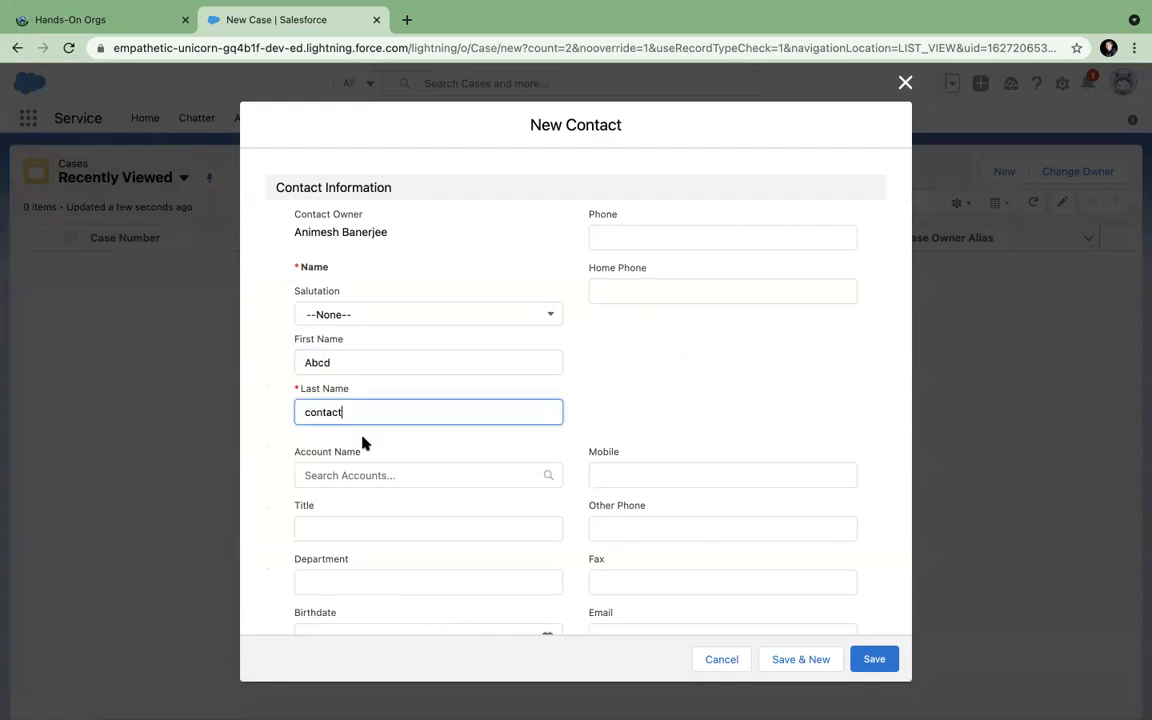
click(370, 477)
click(358, 511)
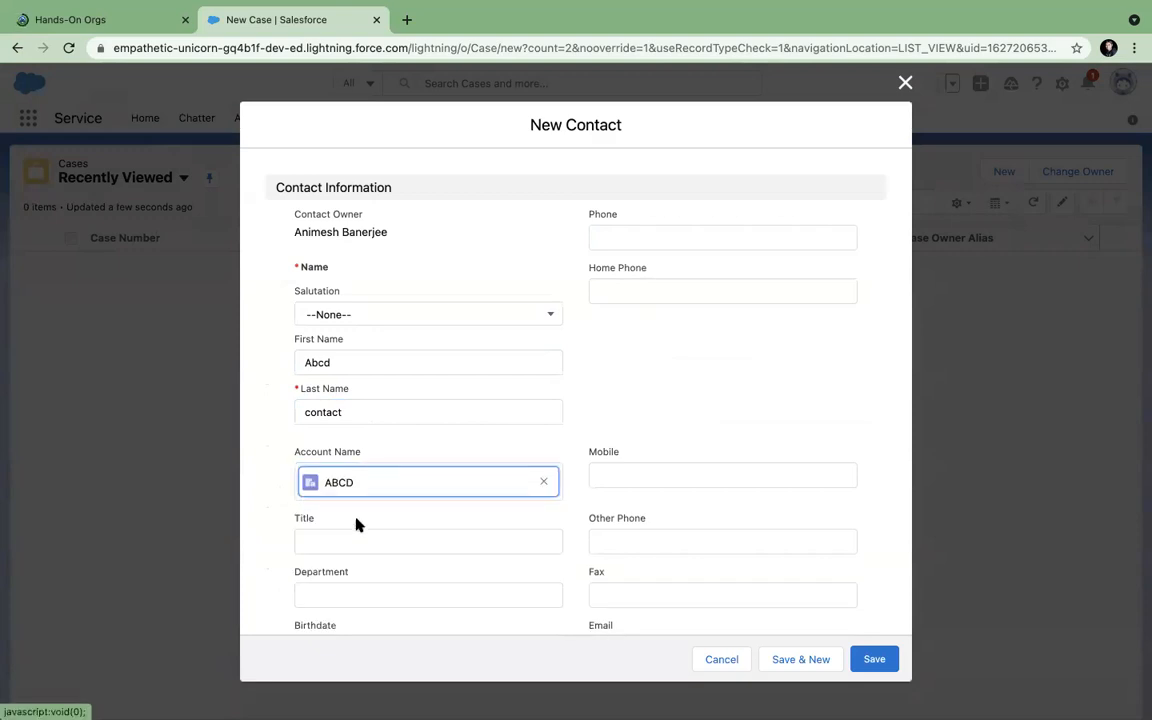
scroll(657, 422, down, 7)
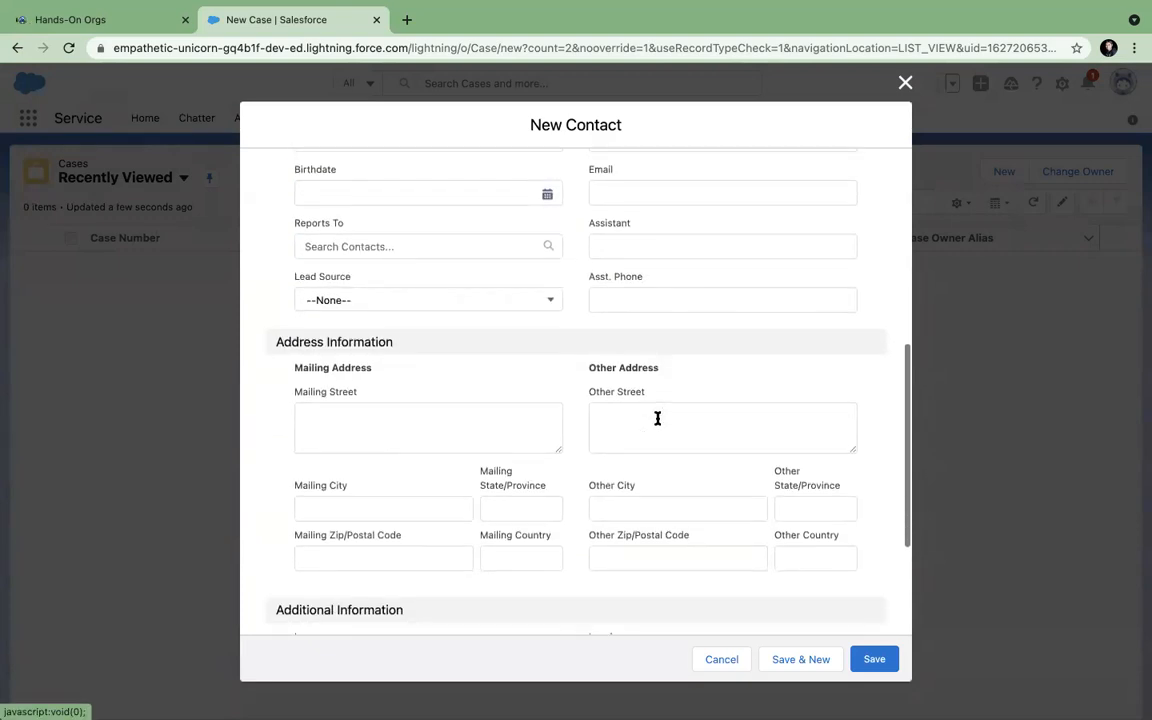
click(872, 658)
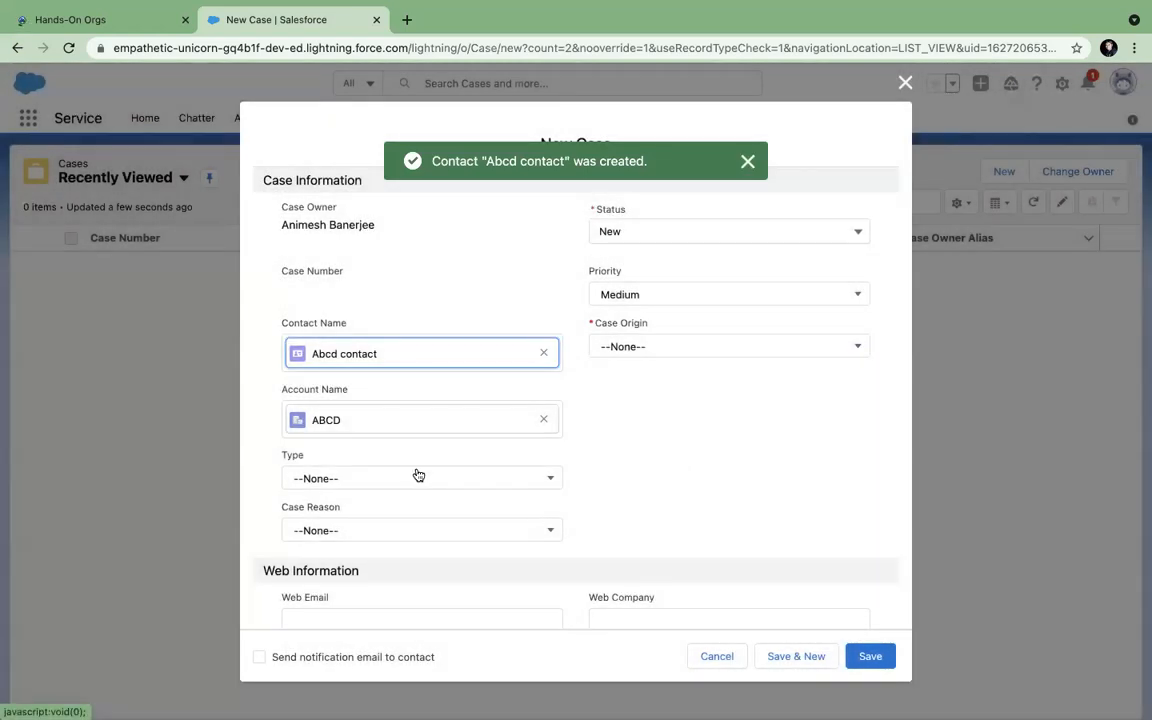
Set the case origin to Phone and the case reason to Installation.
click(660, 349)
click(637, 409)
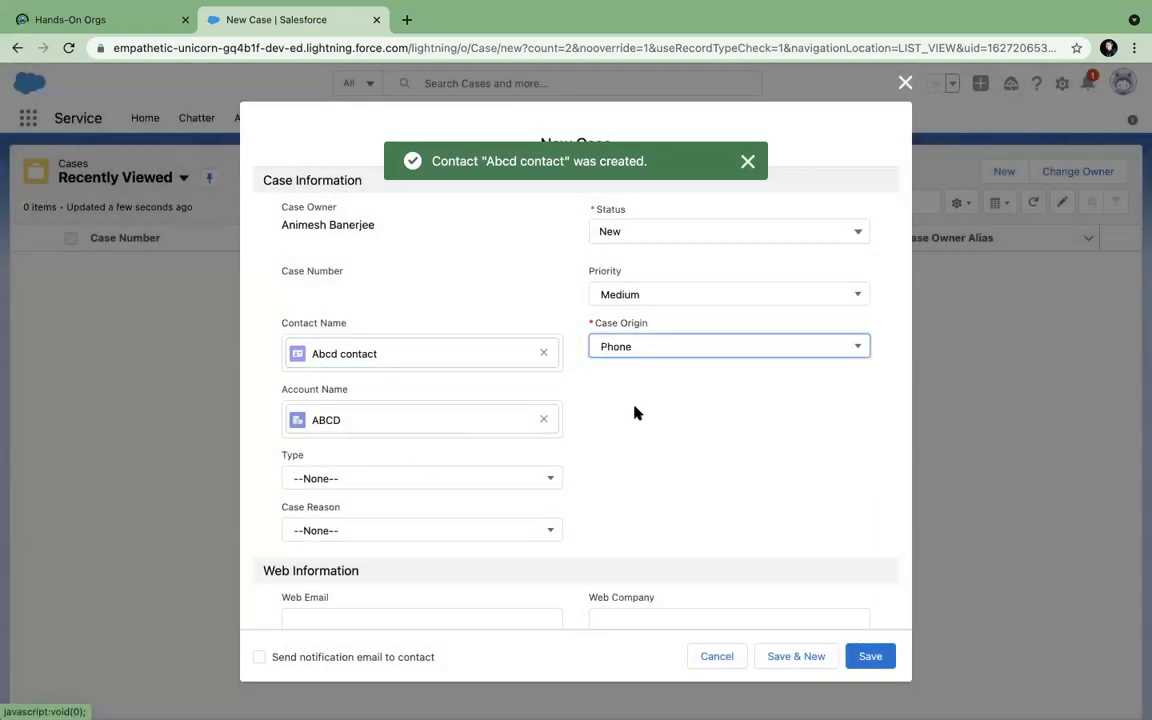
scroll(635, 437, down, 2)
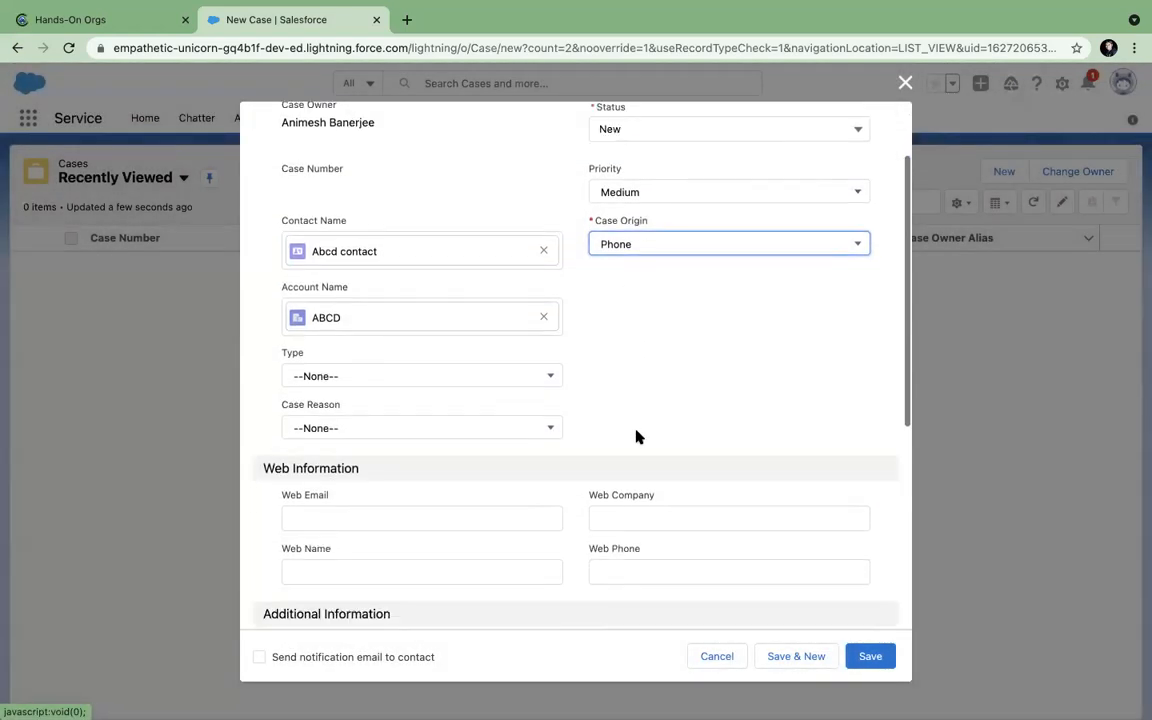
click(434, 428)
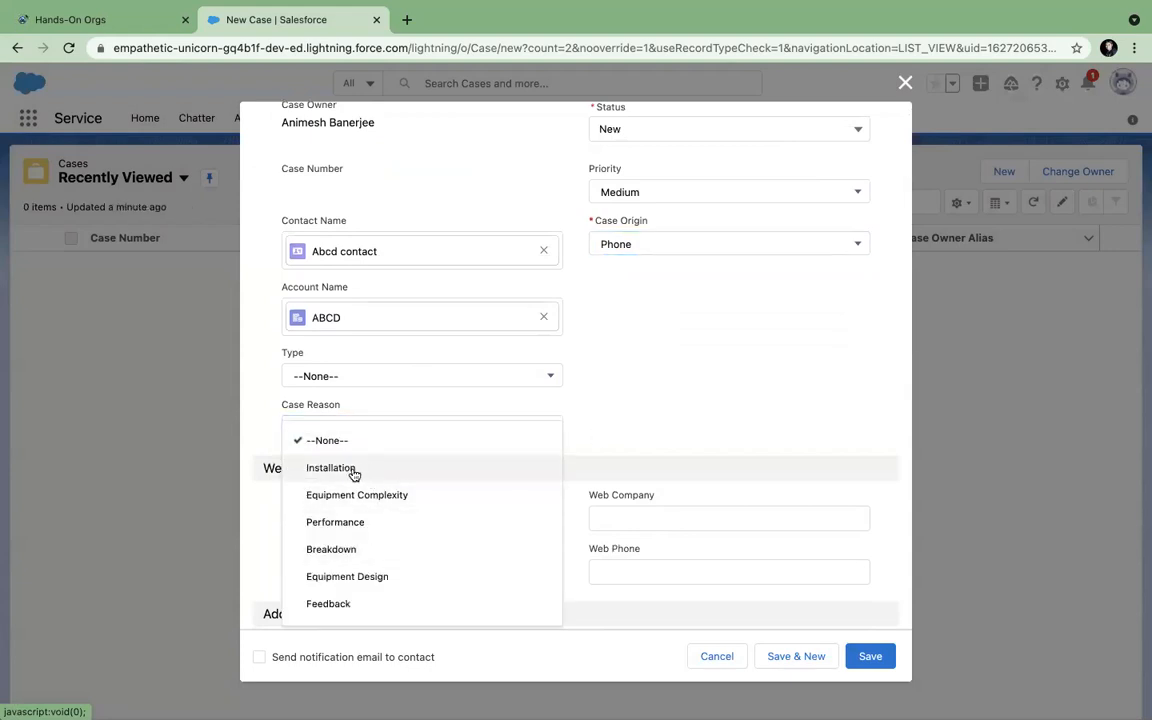
click(352, 468)
click(458, 378)
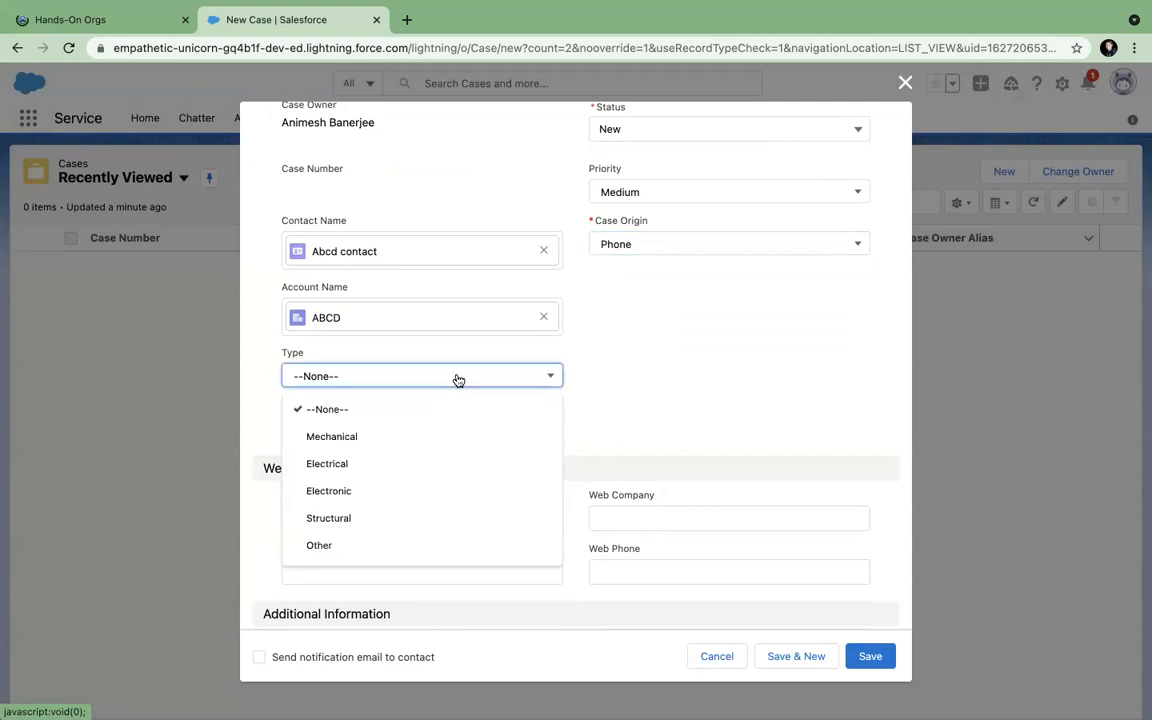
click(684, 306)
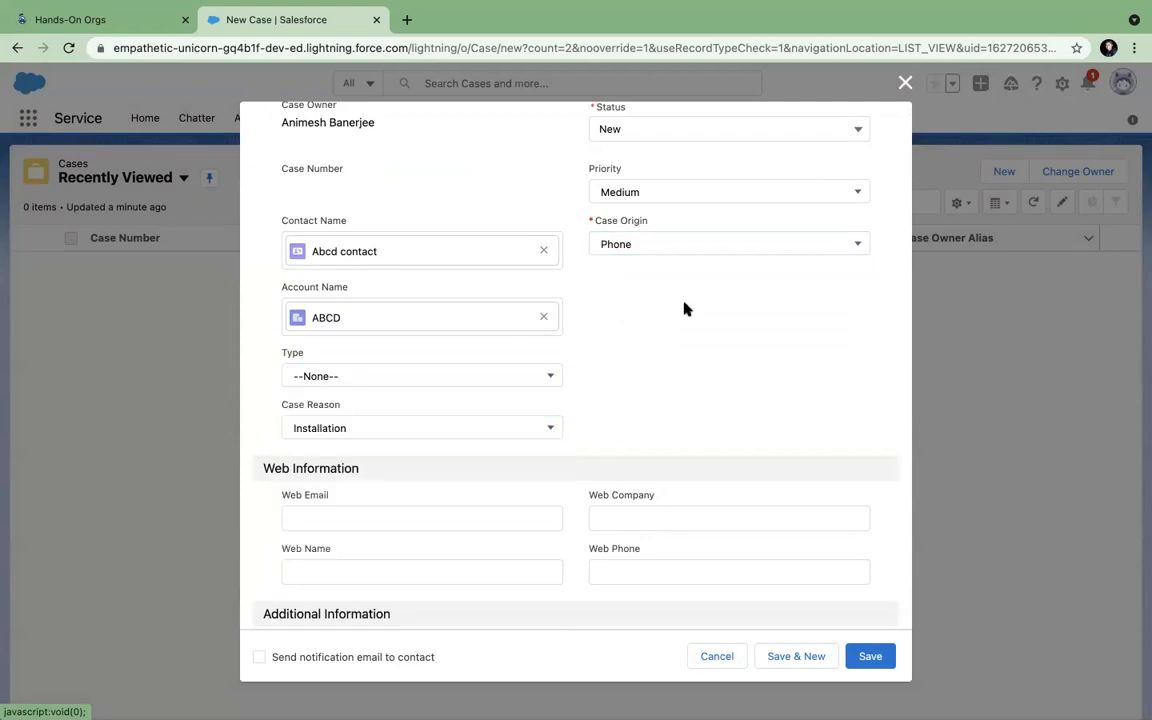
scroll(684, 306, down, 3)
scroll(684, 306, up, 4)
scroll(684, 306, down, 5)
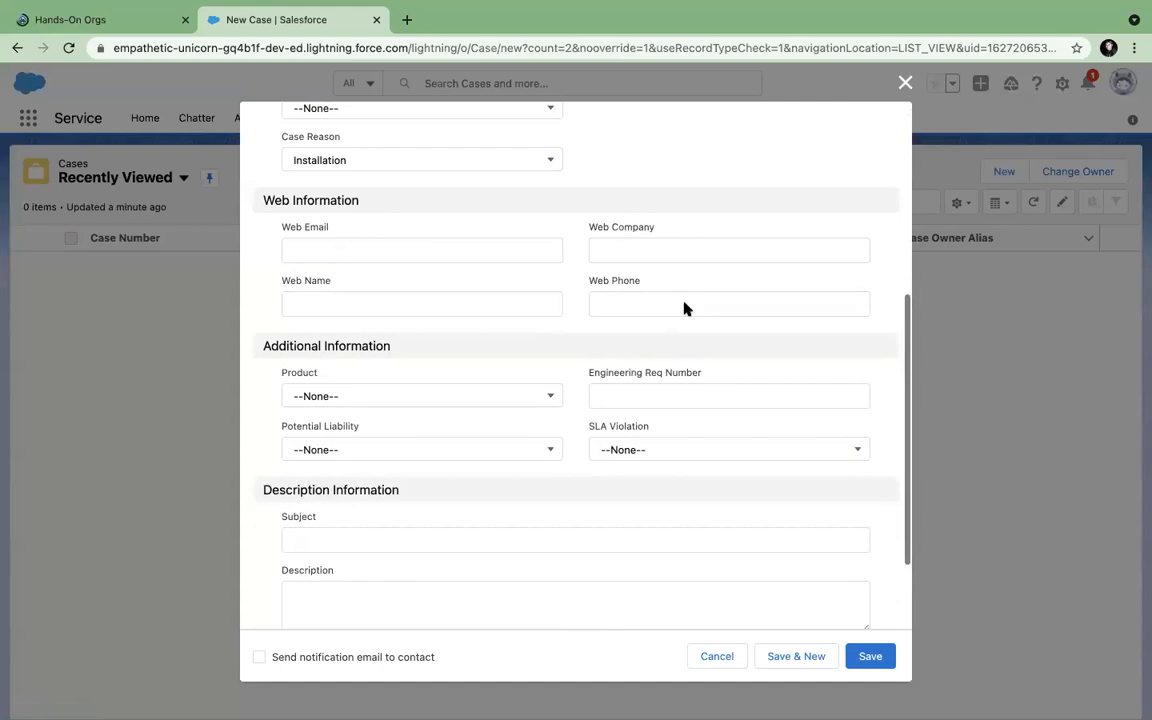
Enter subject 'Installation is required at his home' and save the case.
click(443, 427)
text(Installation is required at his home)
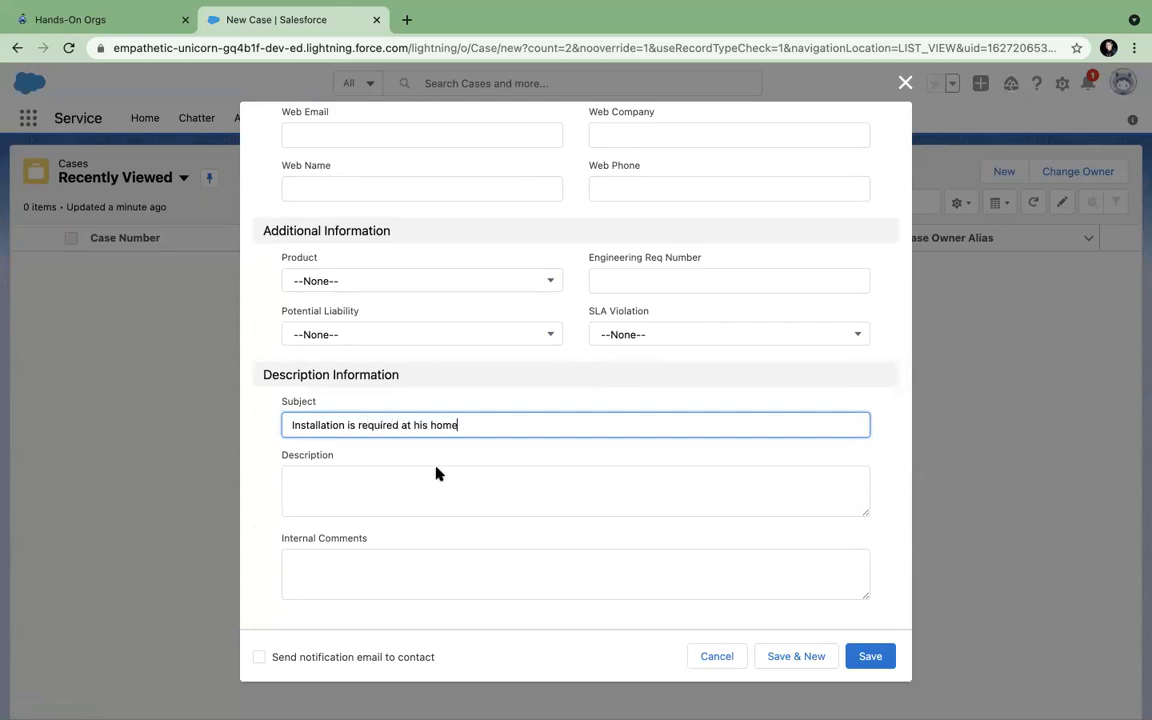
click(411, 480)
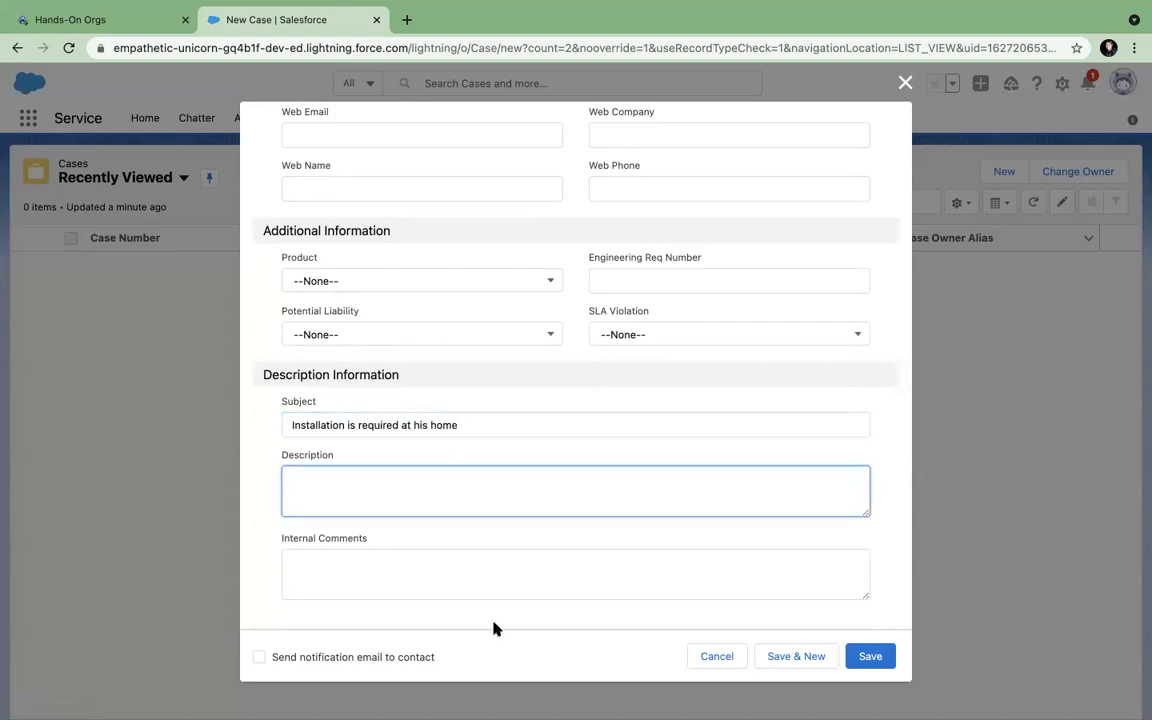
scroll(492, 617, down, 1)
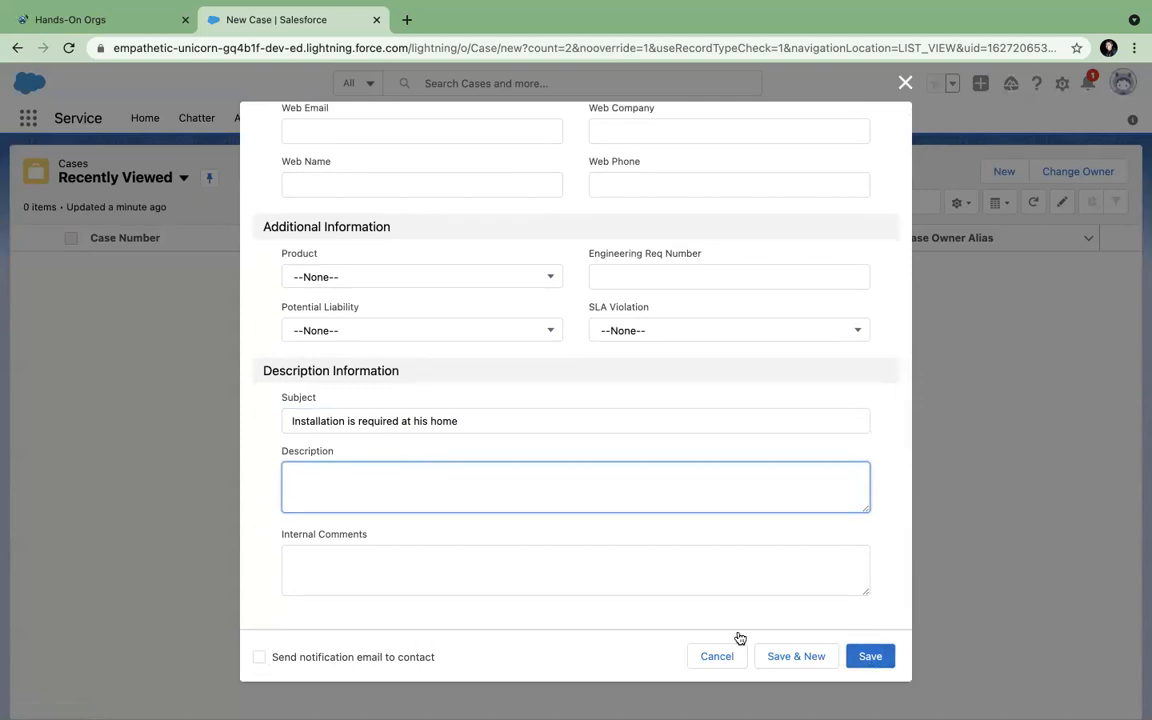
click(867, 656)
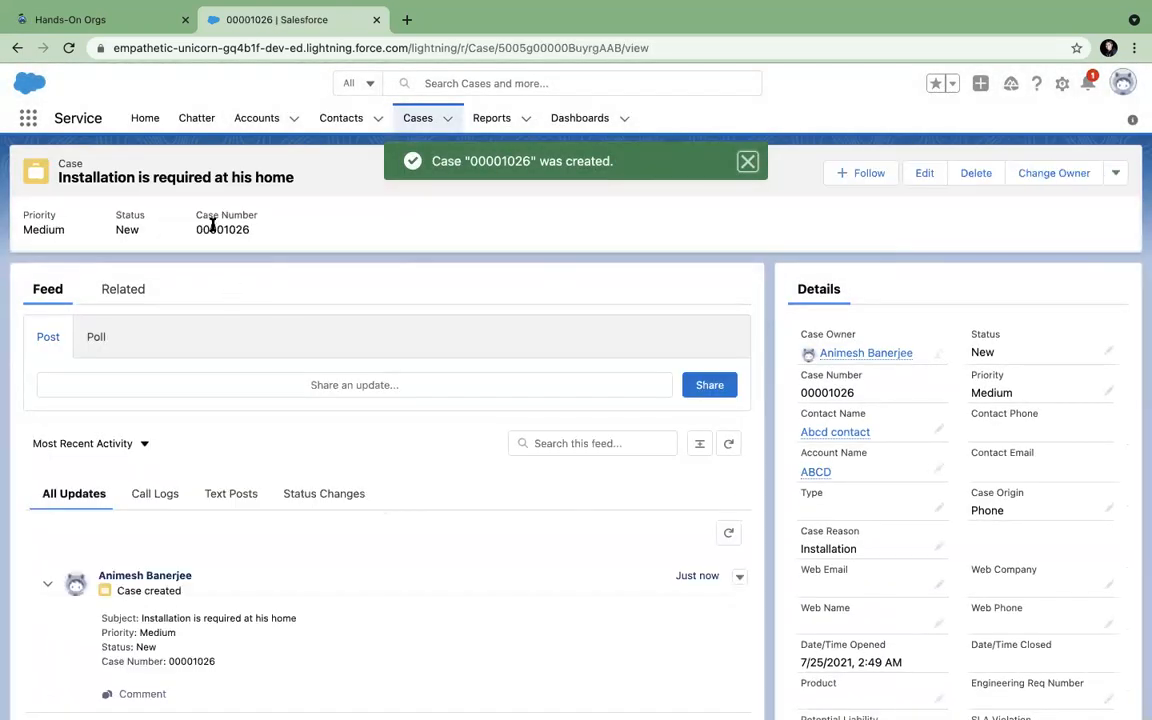
click(375, 221)
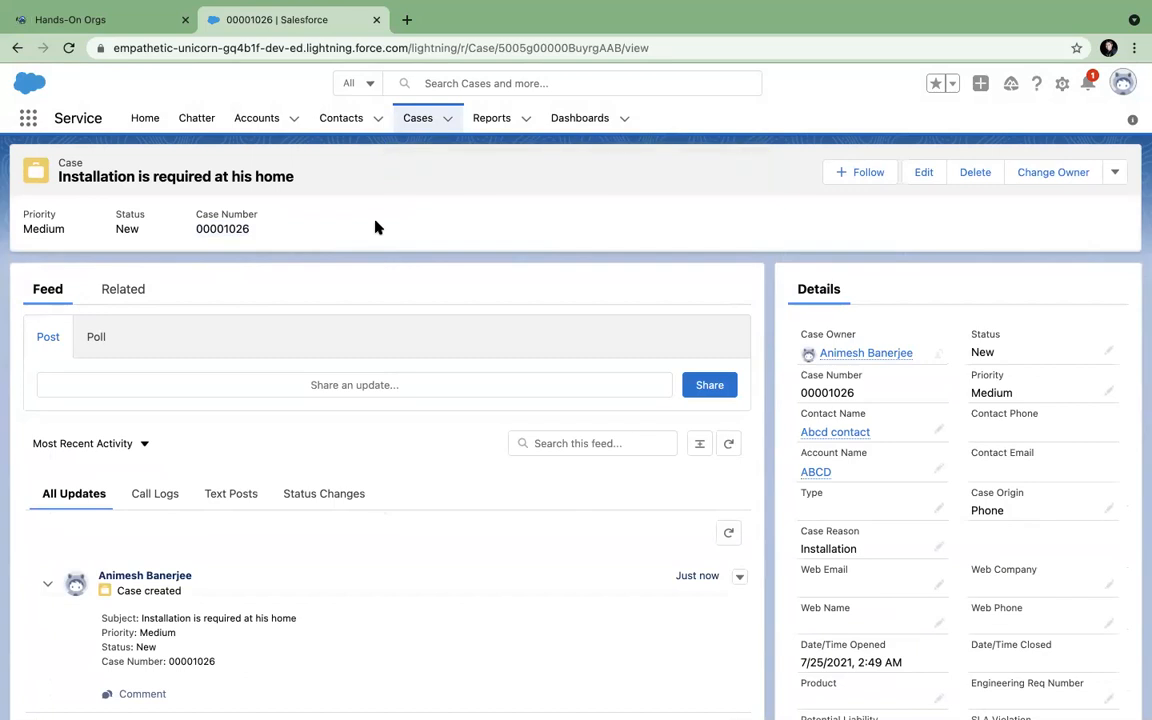
click(124, 292)
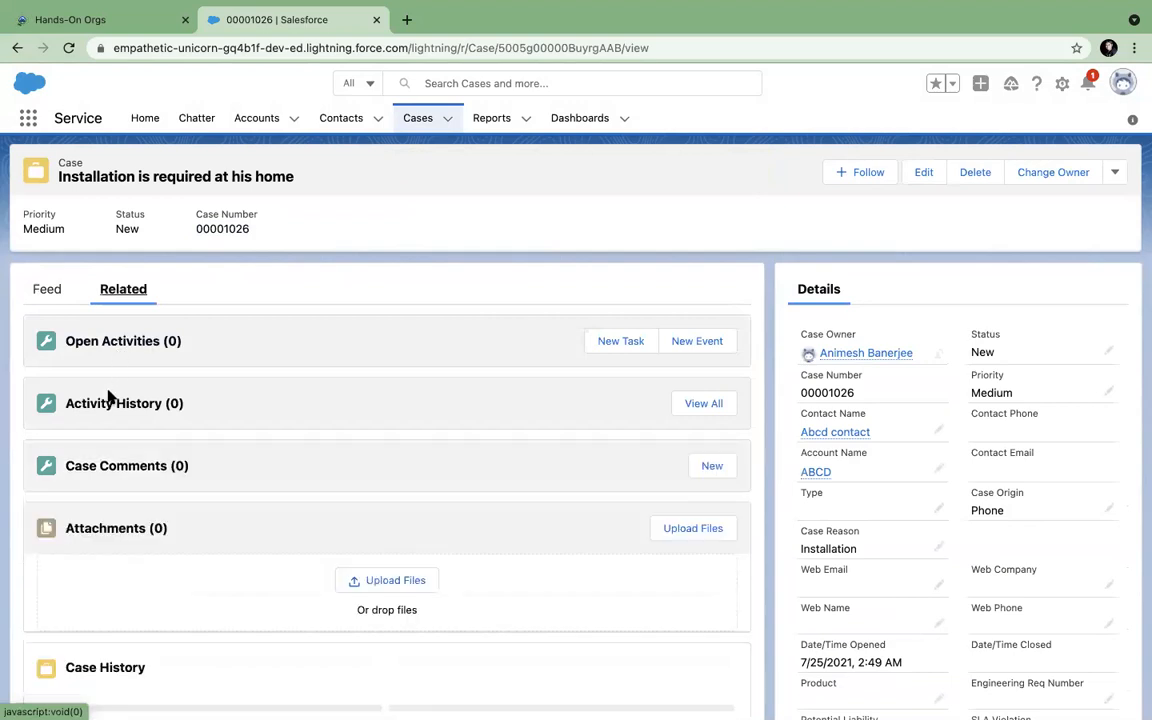
click(46, 290)
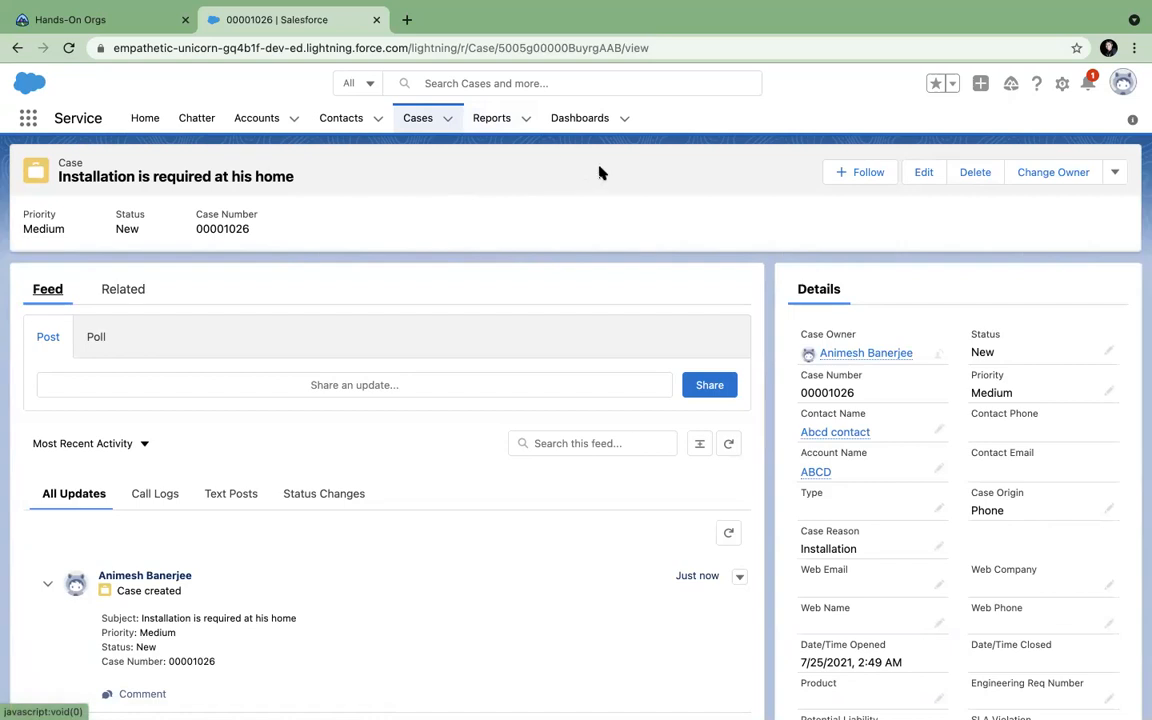
click(1115, 173)
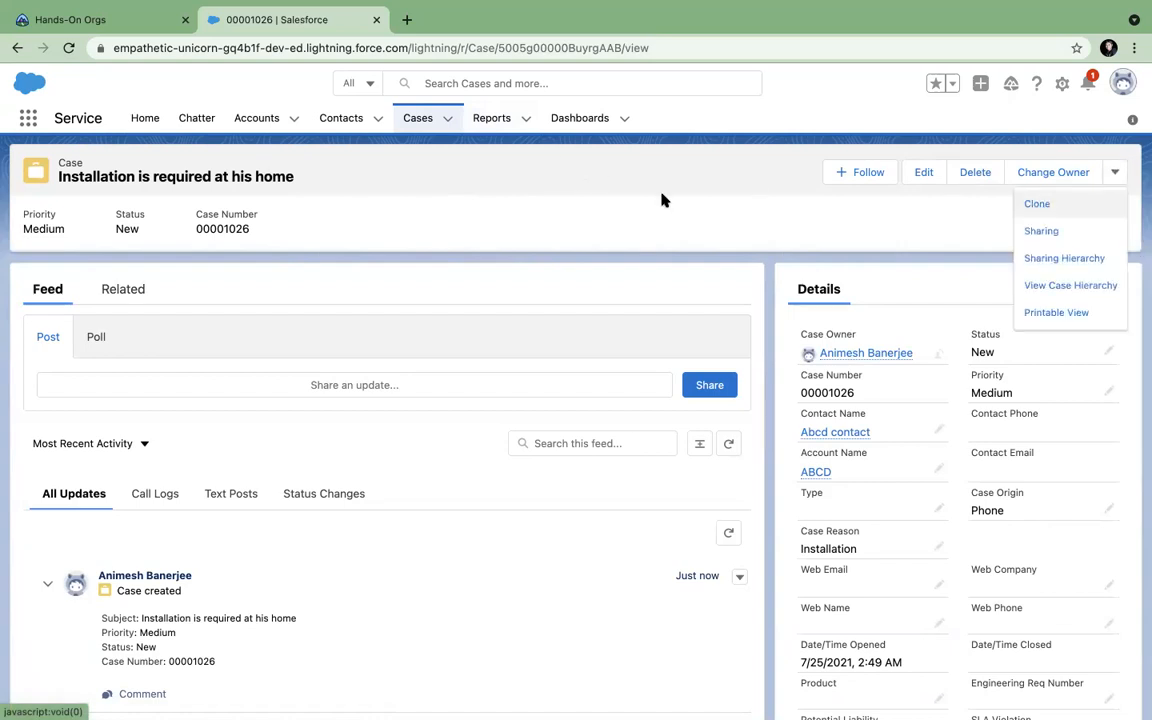
click(645, 199)
Switch to the Service Console app and start a new case from its Cases list.
click(28, 119)
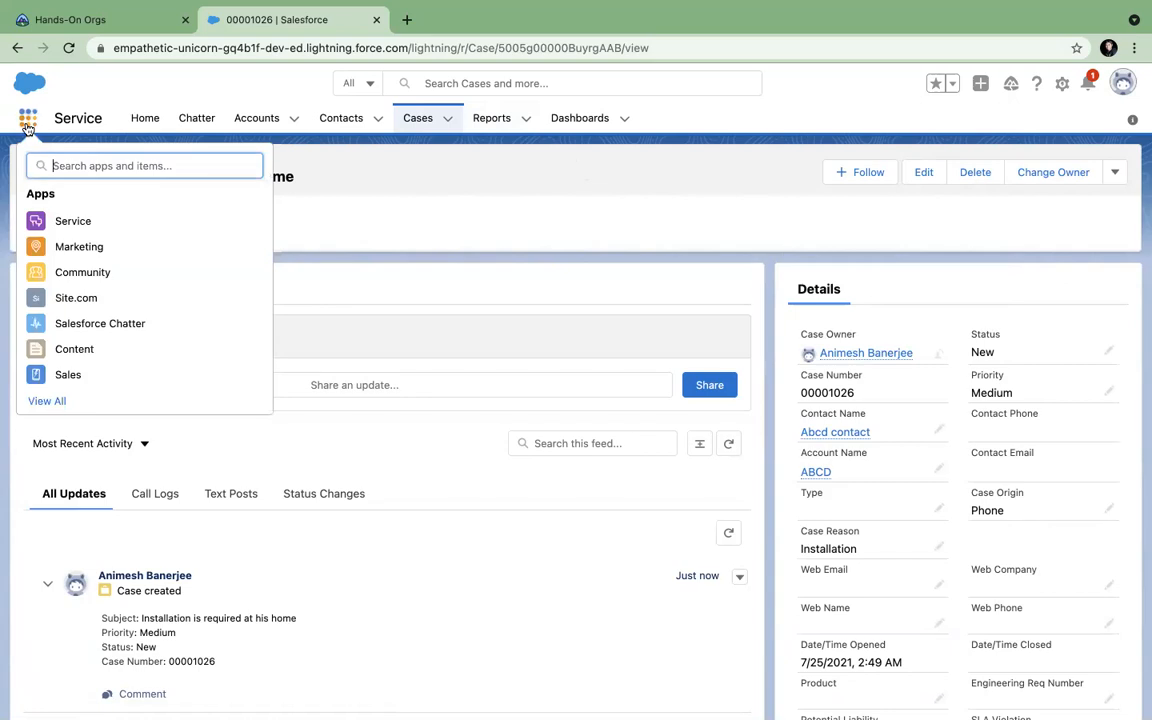
text(cons)
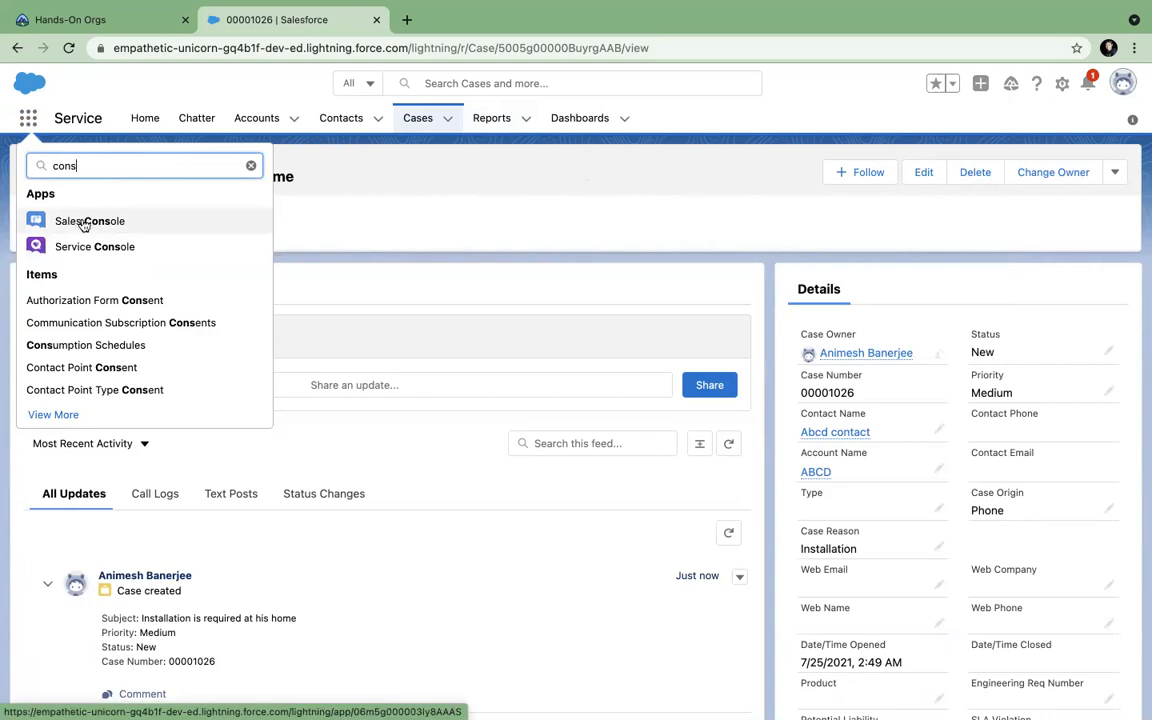
click(70, 249)
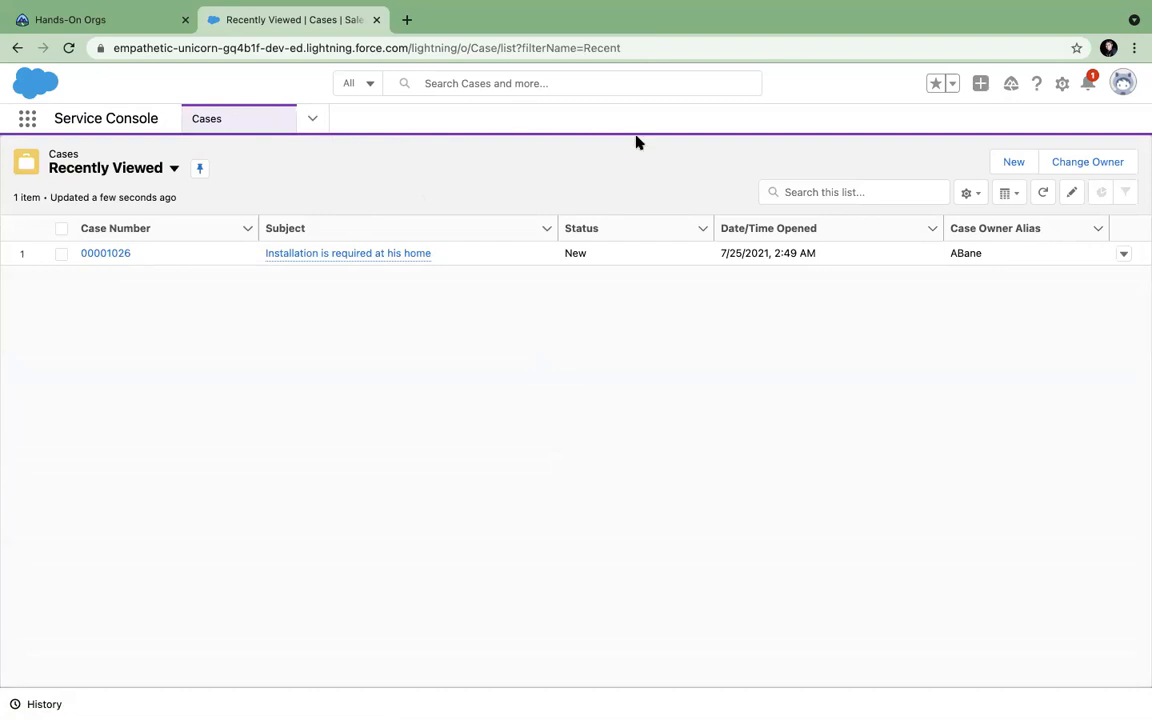
click(311, 120)
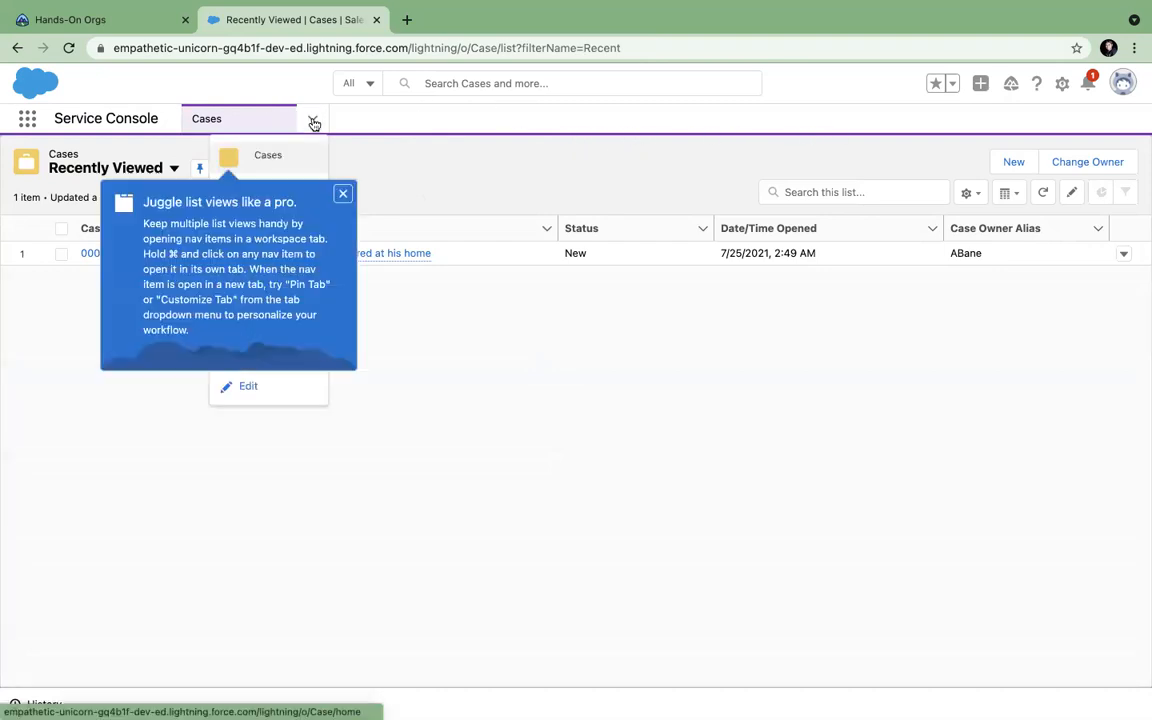
click(342, 195)
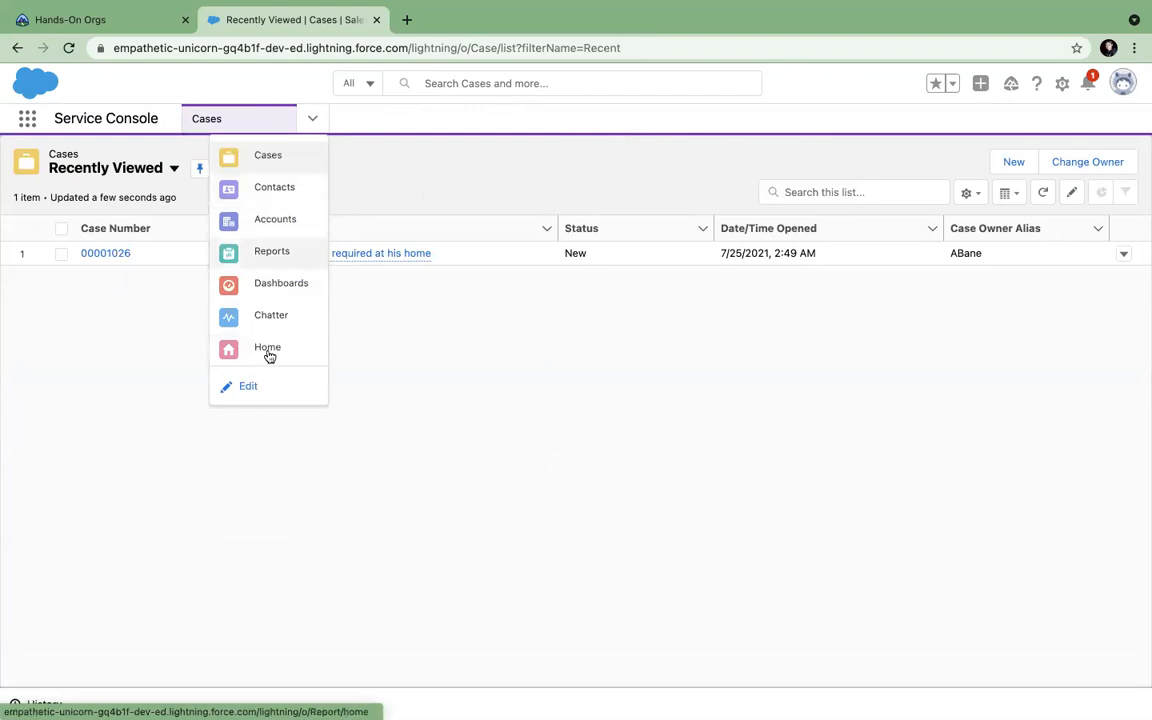
click(384, 198)
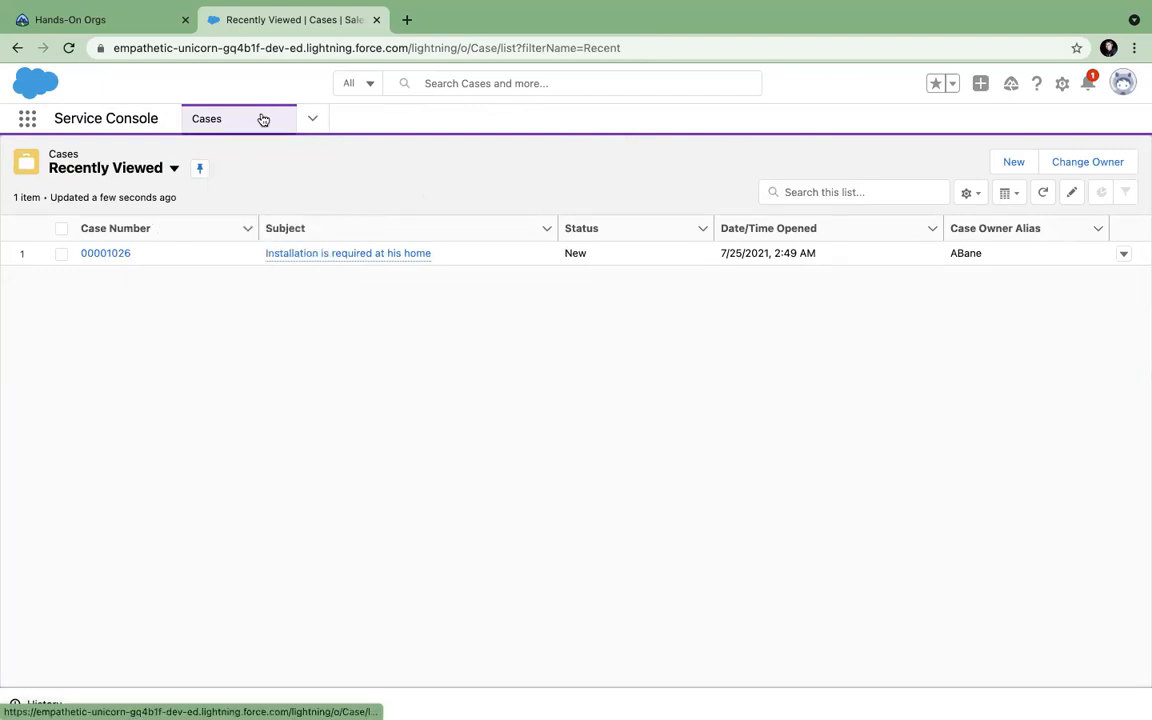
click(311, 121)
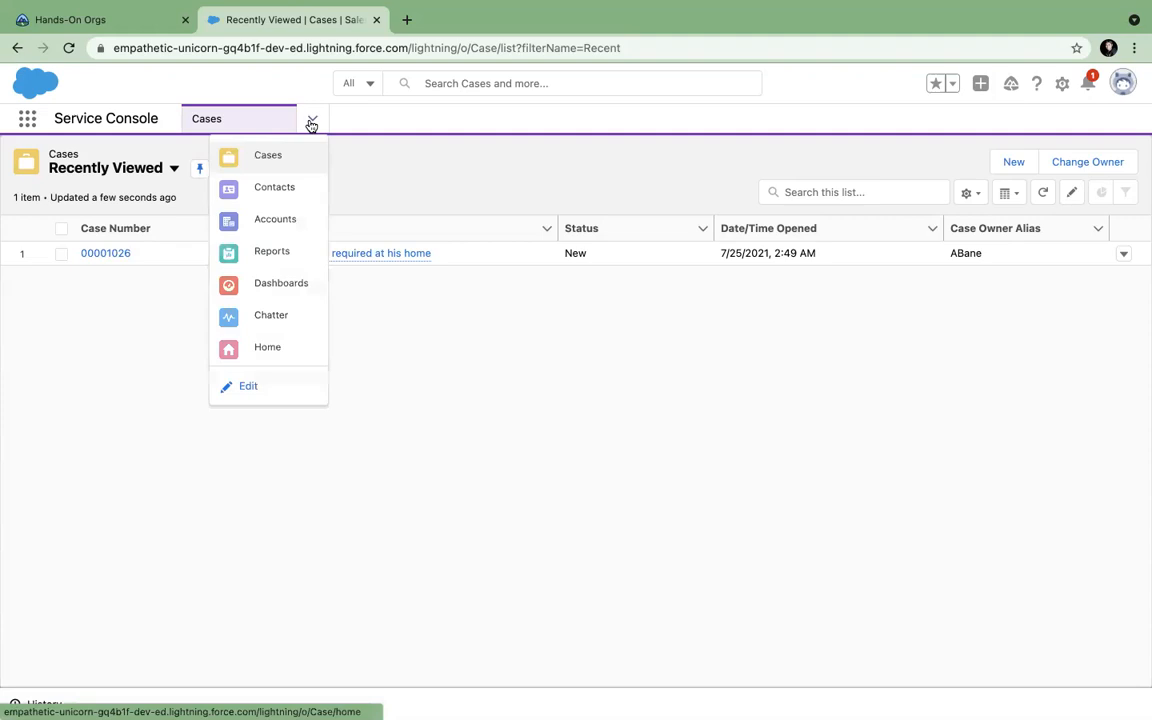
click(262, 158)
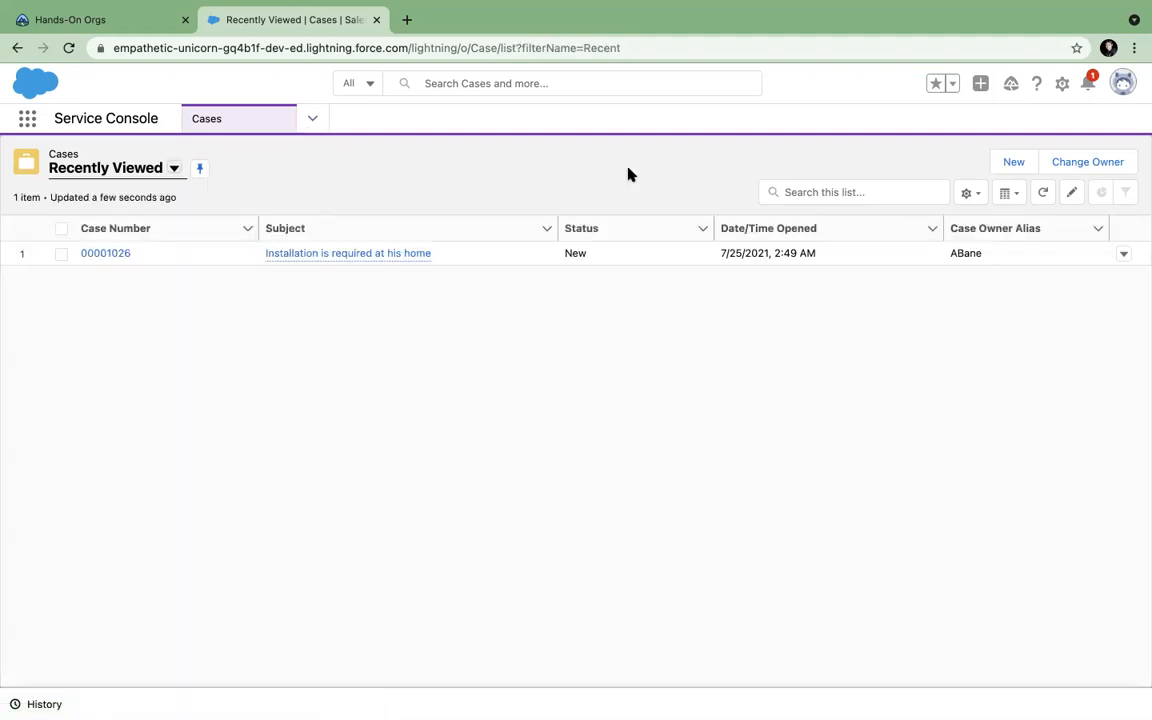
click(1000, 162)
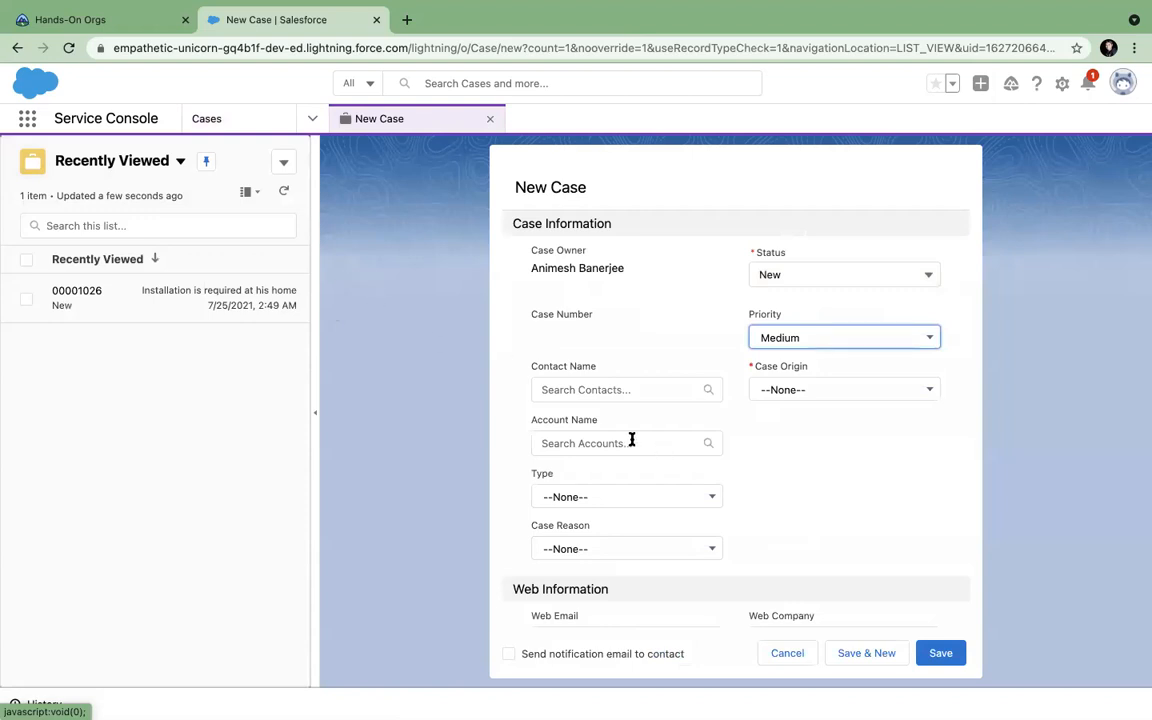
Set the case contact to Abcd contact and the account to ABCD.
click(601, 388)
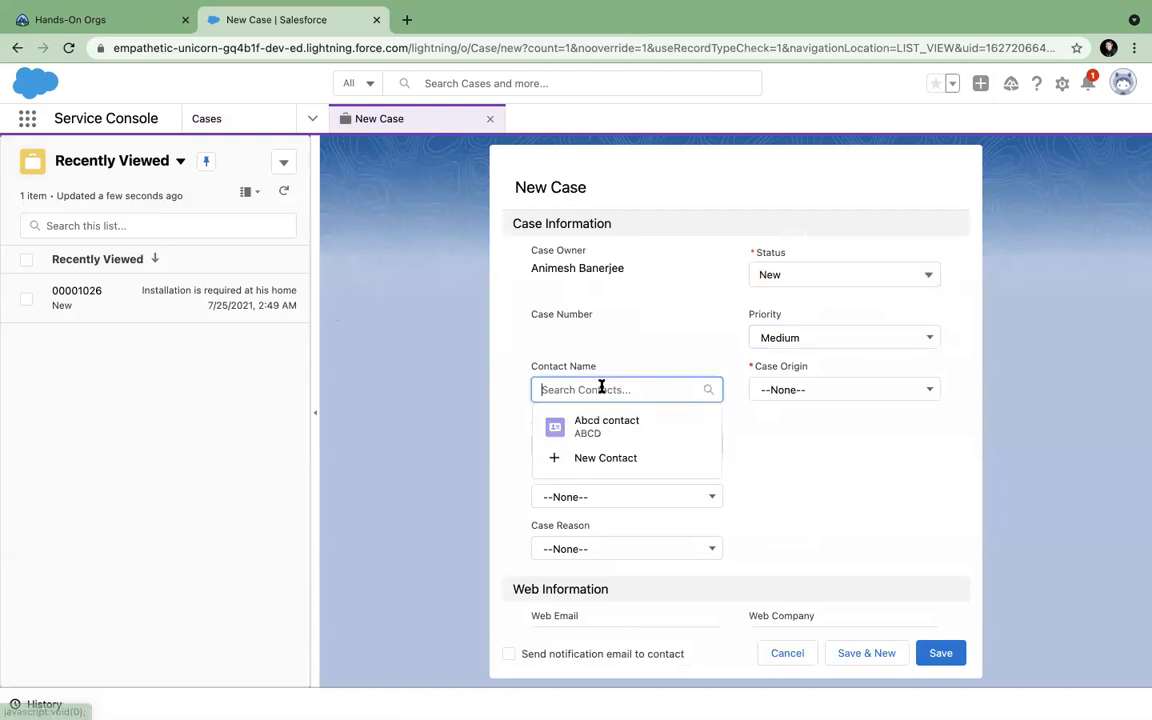
click(798, 427)
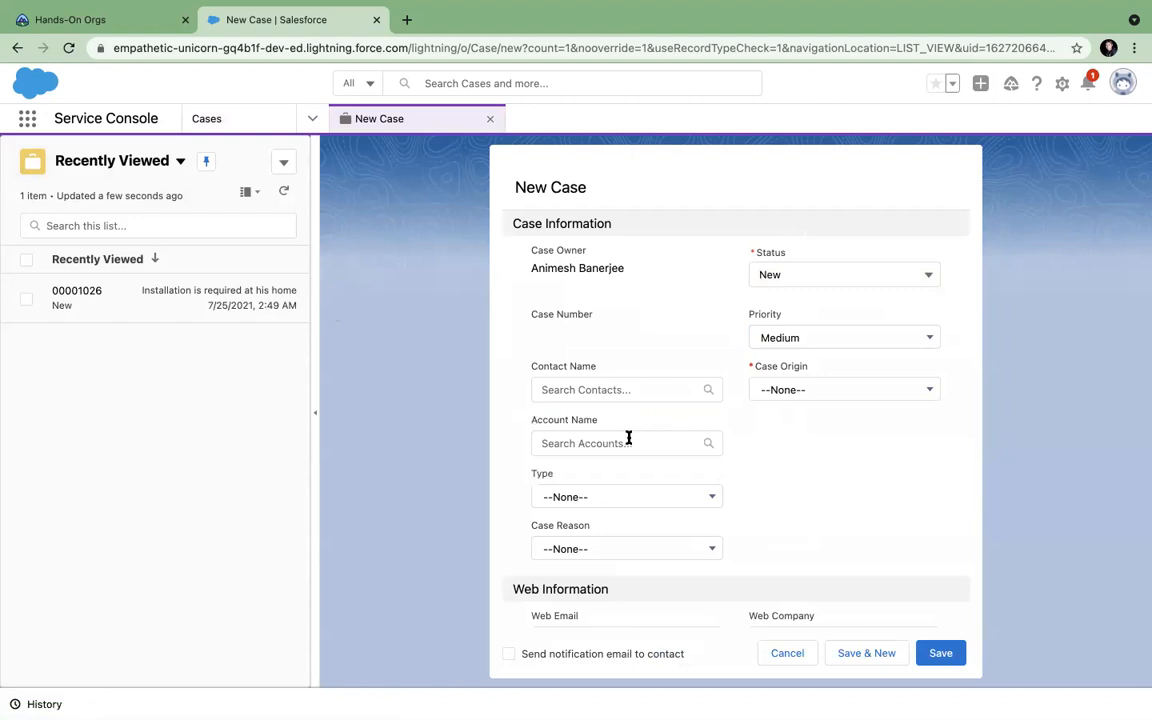
click(624, 387)
click(614, 432)
click(614, 453)
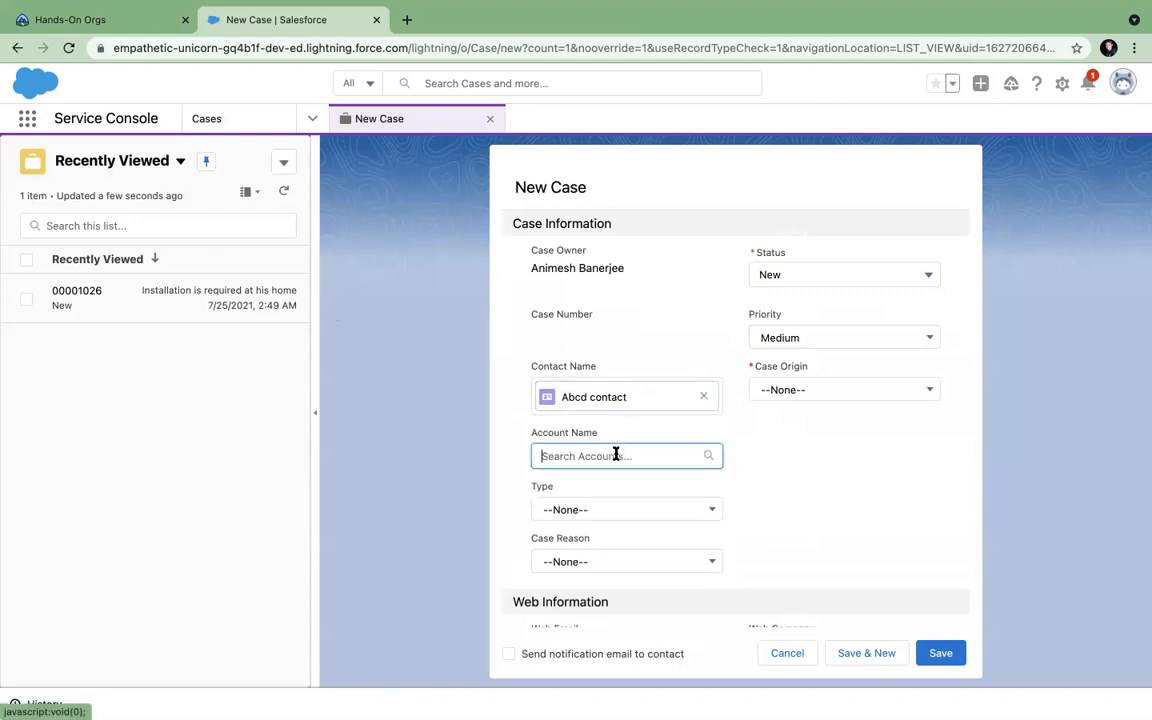
click(609, 488)
Set origin Phone, priority High, subject 'Installation is not proper', and save the case.
click(821, 391)
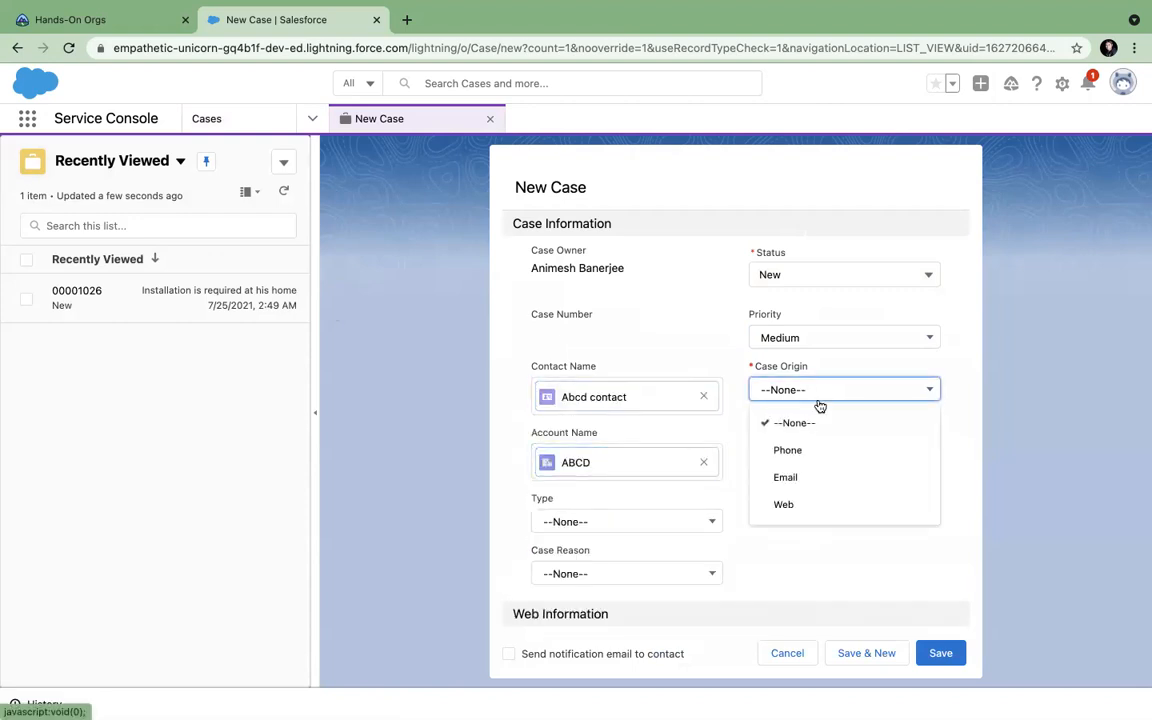
click(800, 450)
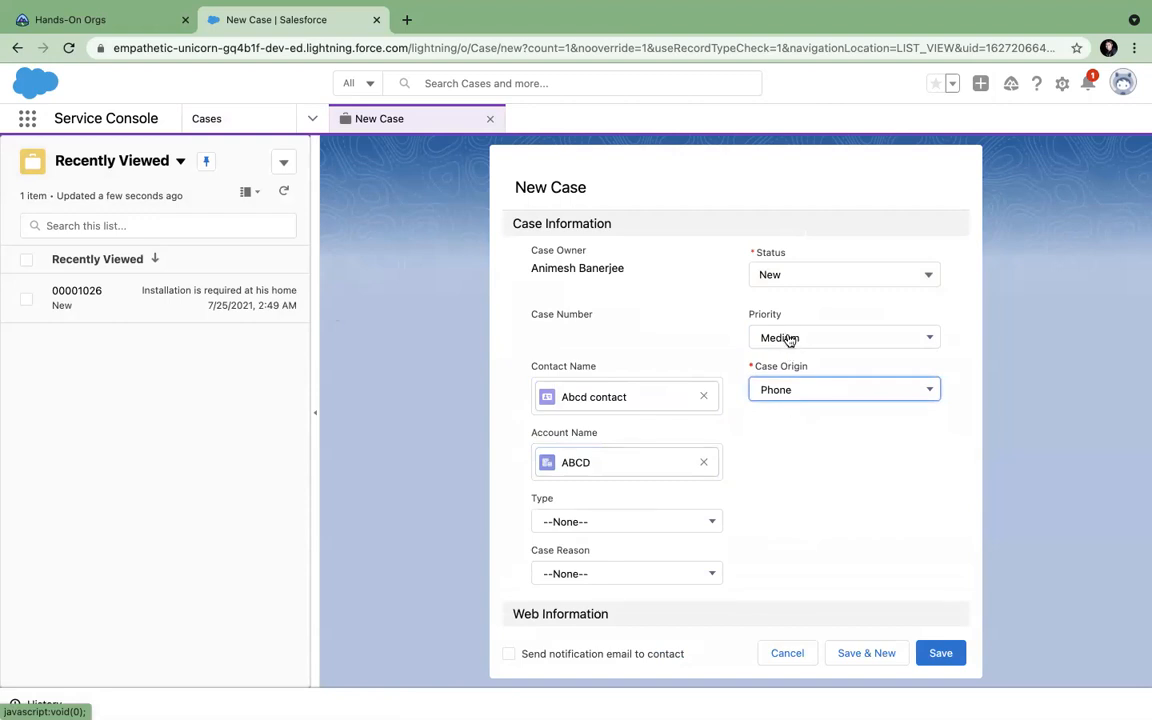
click(787, 340)
click(782, 398)
scroll(781, 495, down, 10)
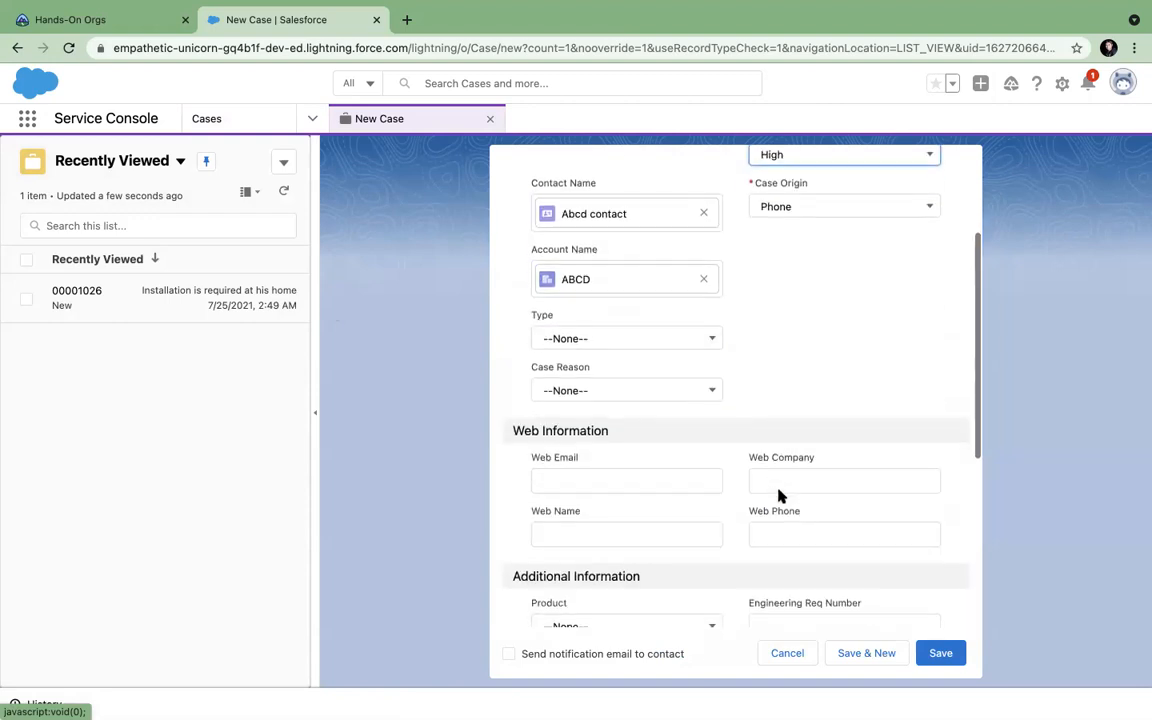
click(613, 410)
text(Installation is not proper)
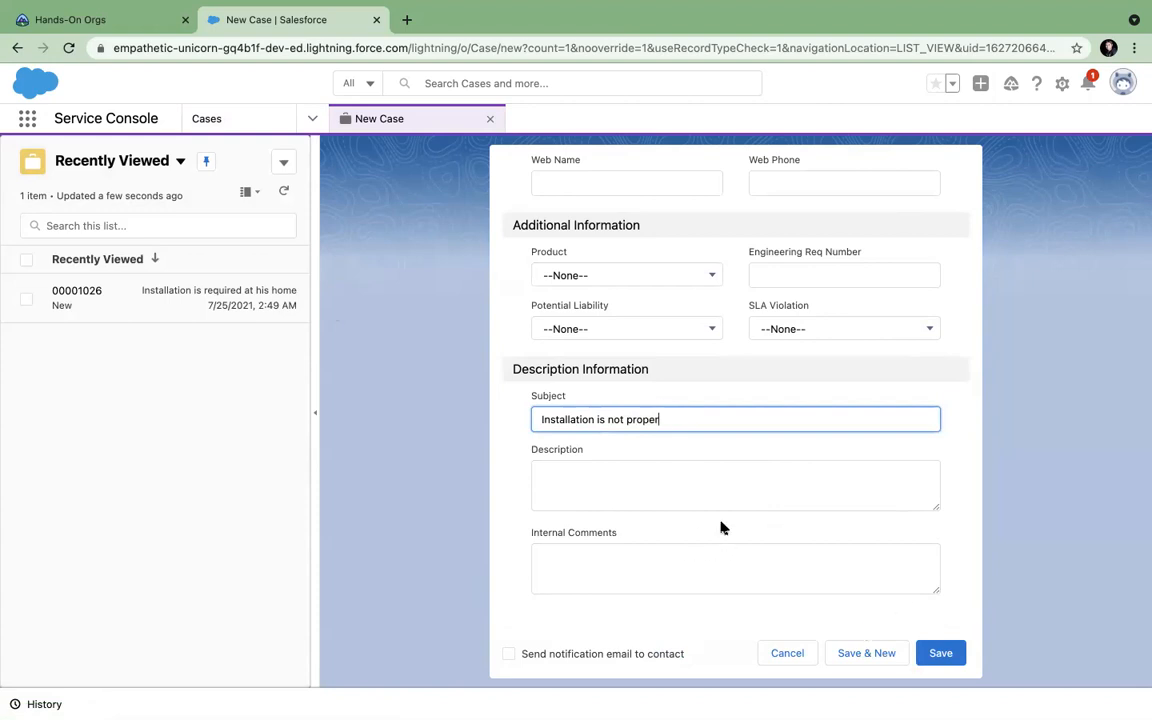
scroll(722, 527, up, 10)
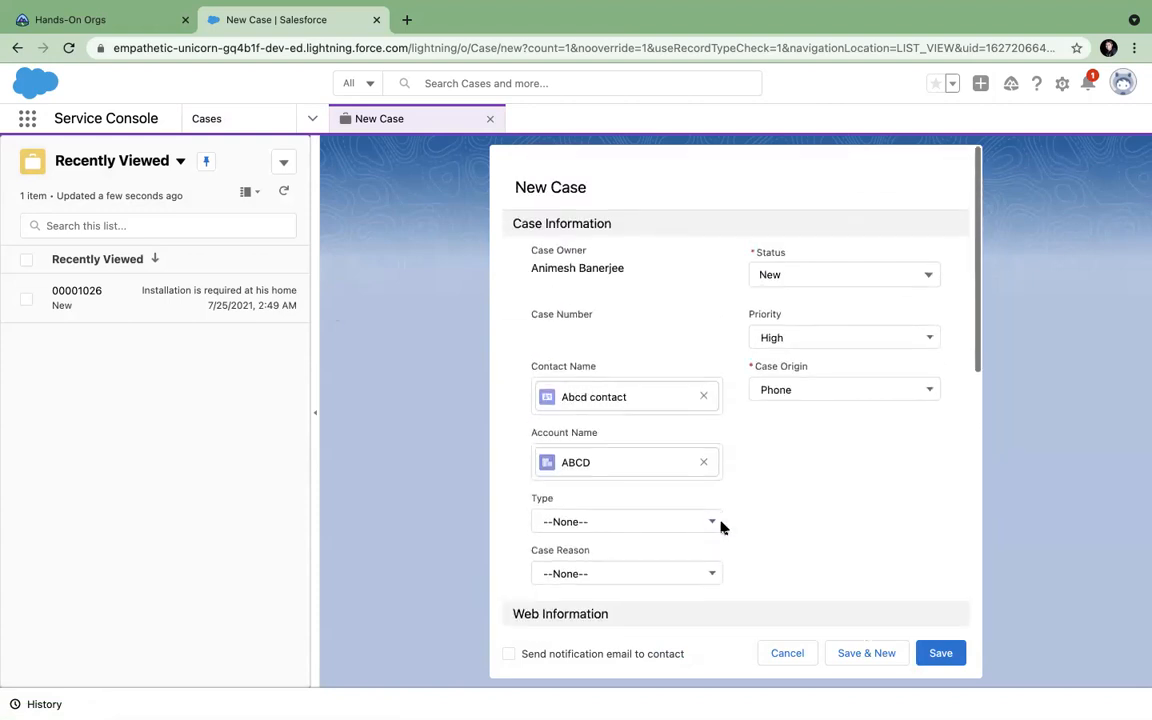
scroll(722, 527, down, 10)
click(935, 653)
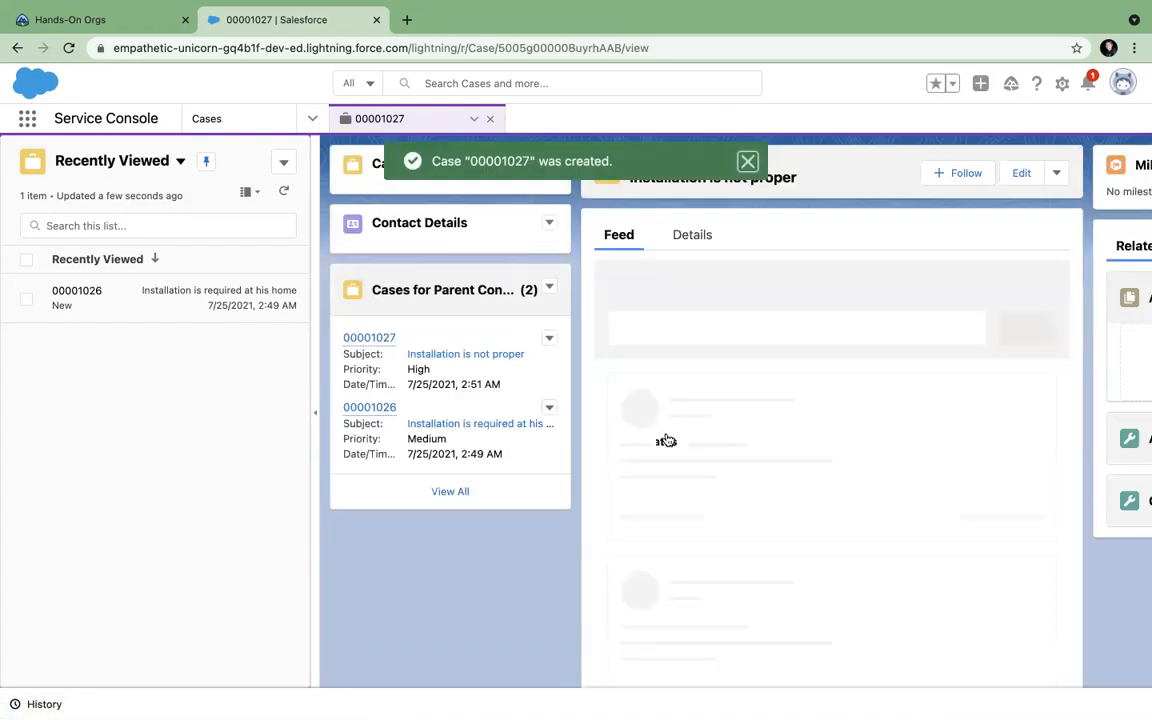
Collapse the recently viewed panel and check case 00001027's Details and Feed tabs.
click(316, 418)
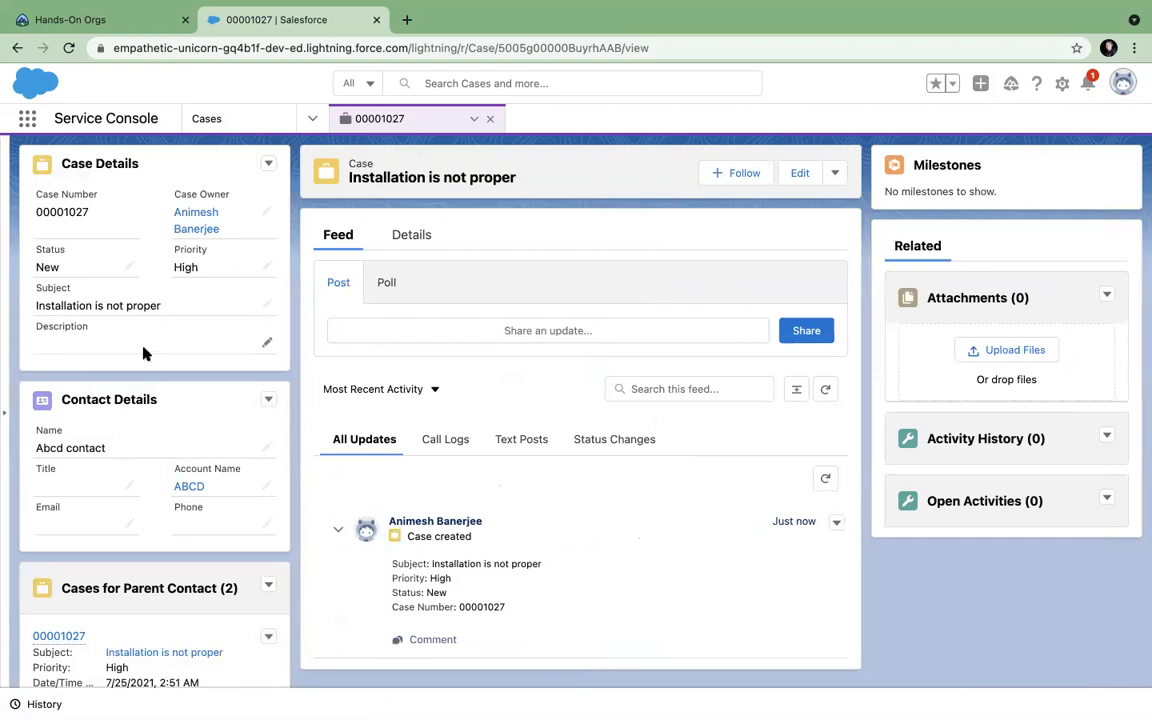
click(412, 240)
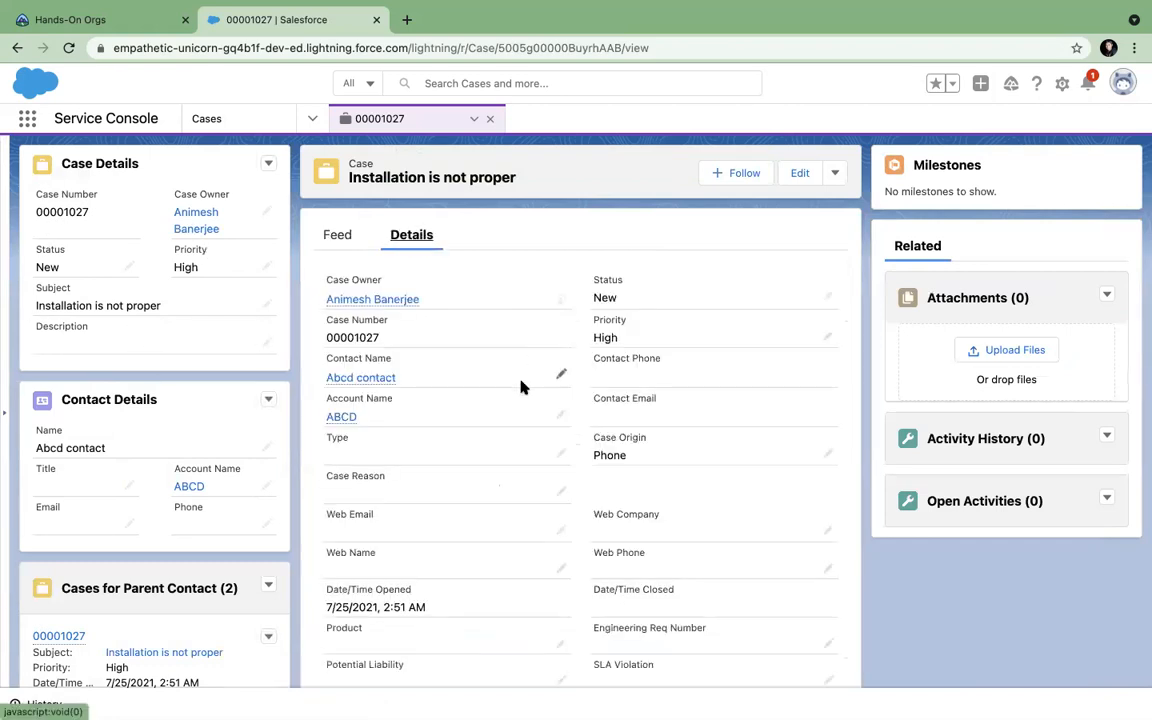
click(340, 236)
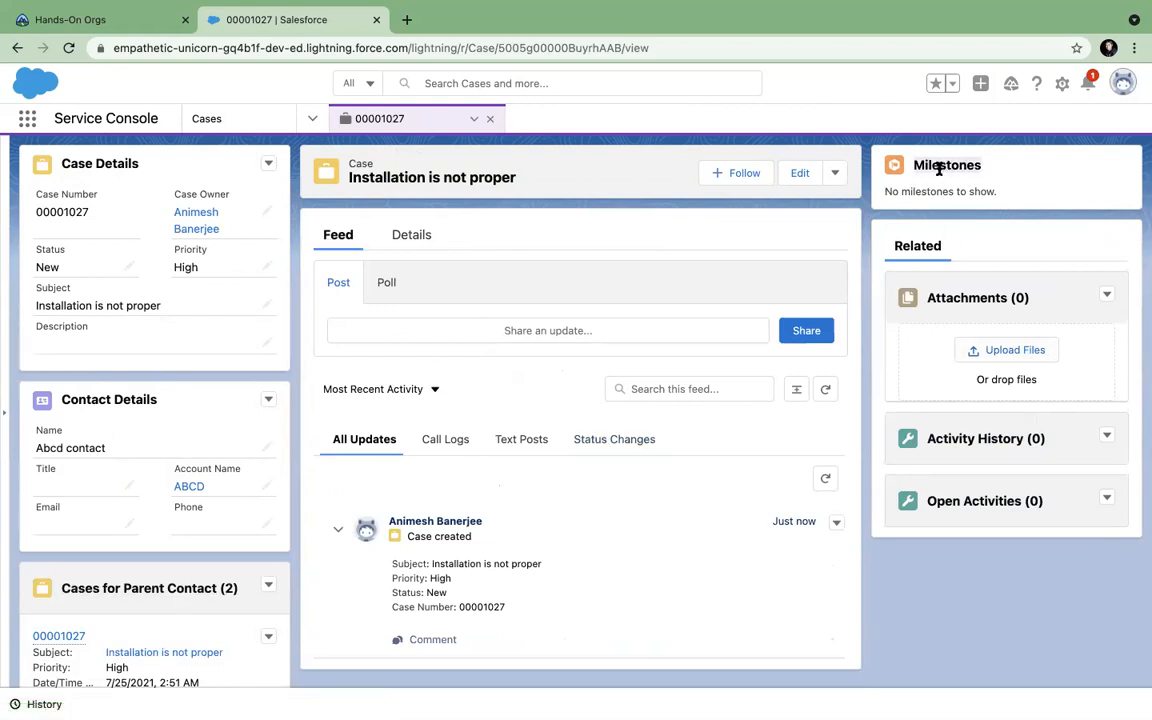
scroll(195, 571, down, 2)
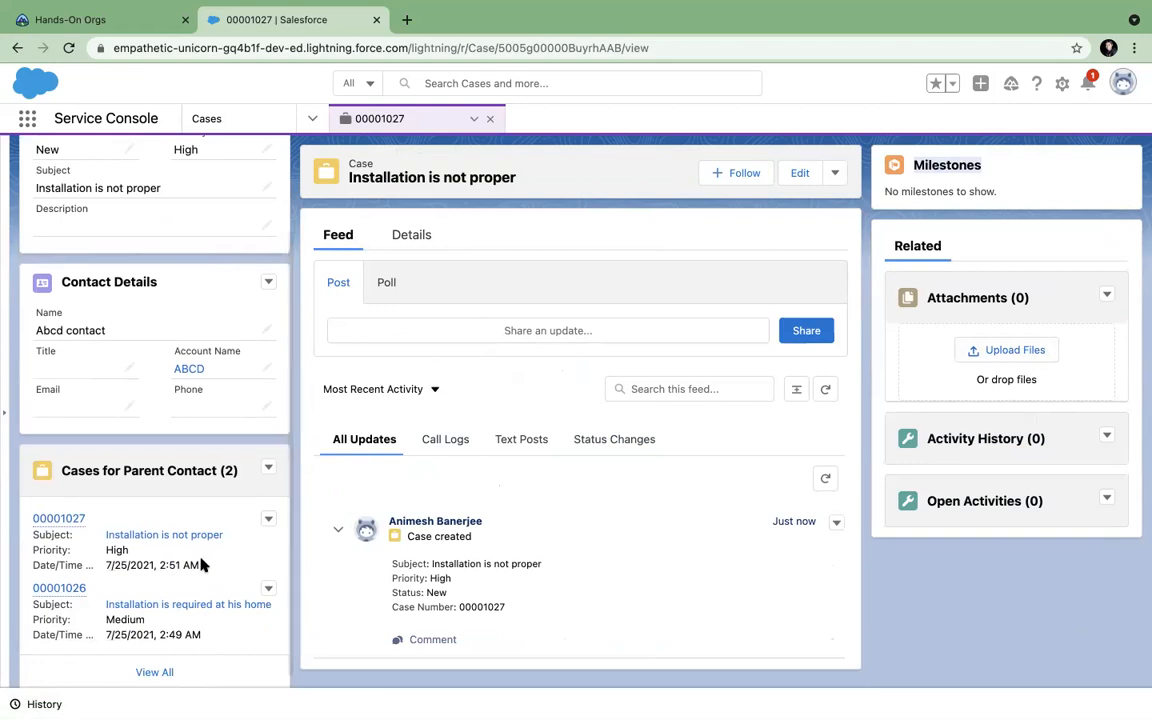
scroll(203, 562, up, 2)
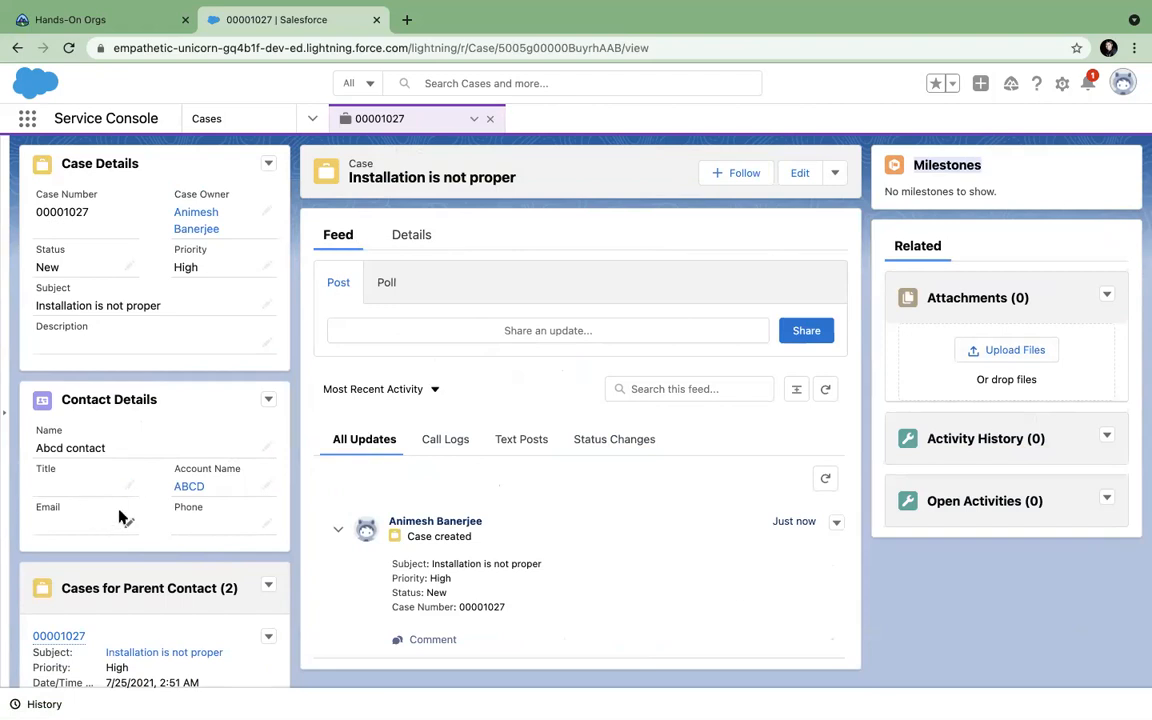
Enter an e-mail address and phone number in Abcd contact's details and save.
double_click(70, 525)
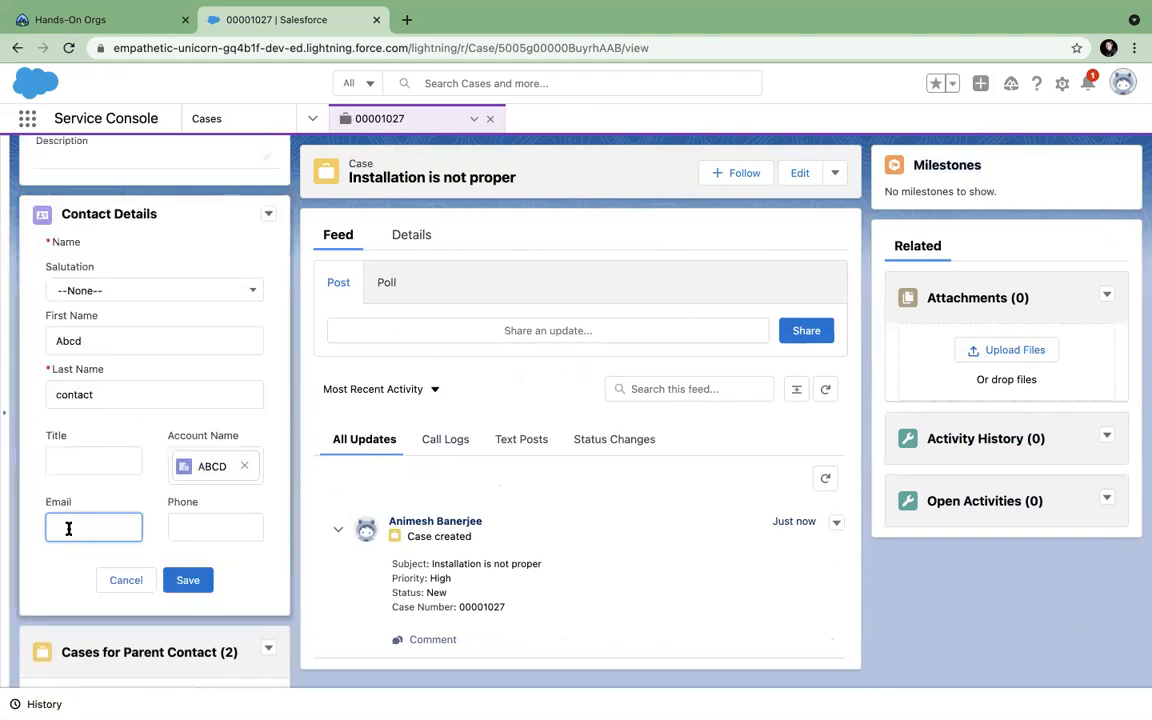
click(192, 515)
click(199, 583)
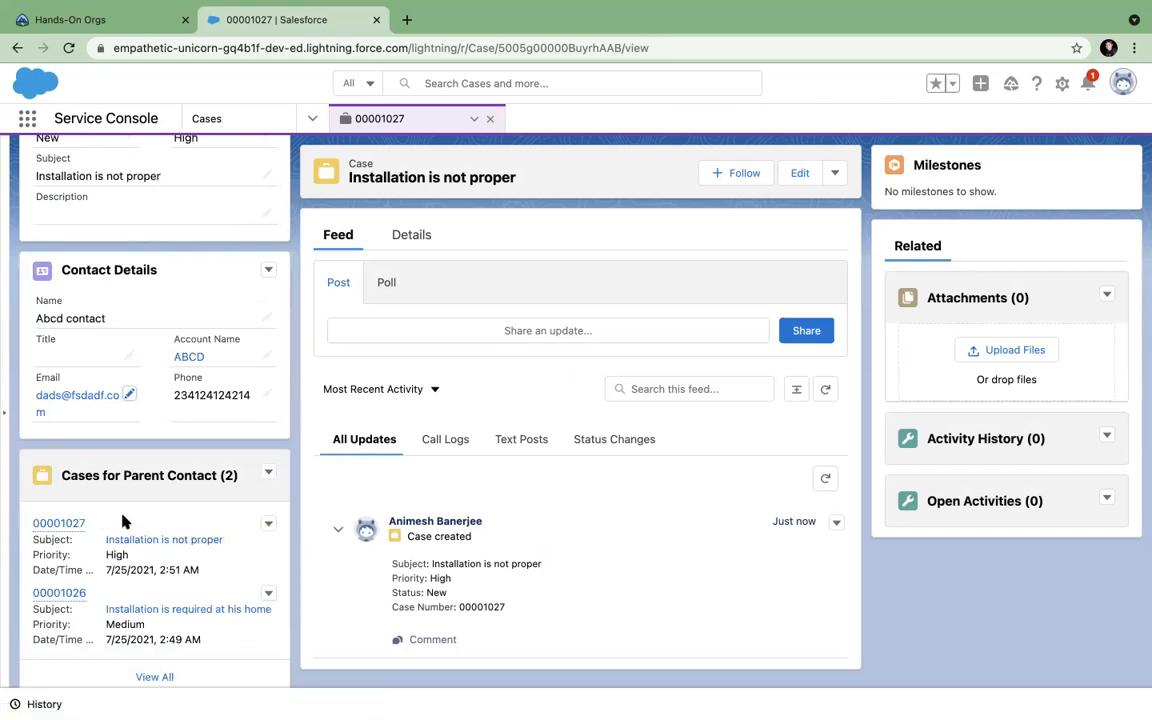
scroll(122, 516, up, 1)
scroll(122, 516, down, 1)
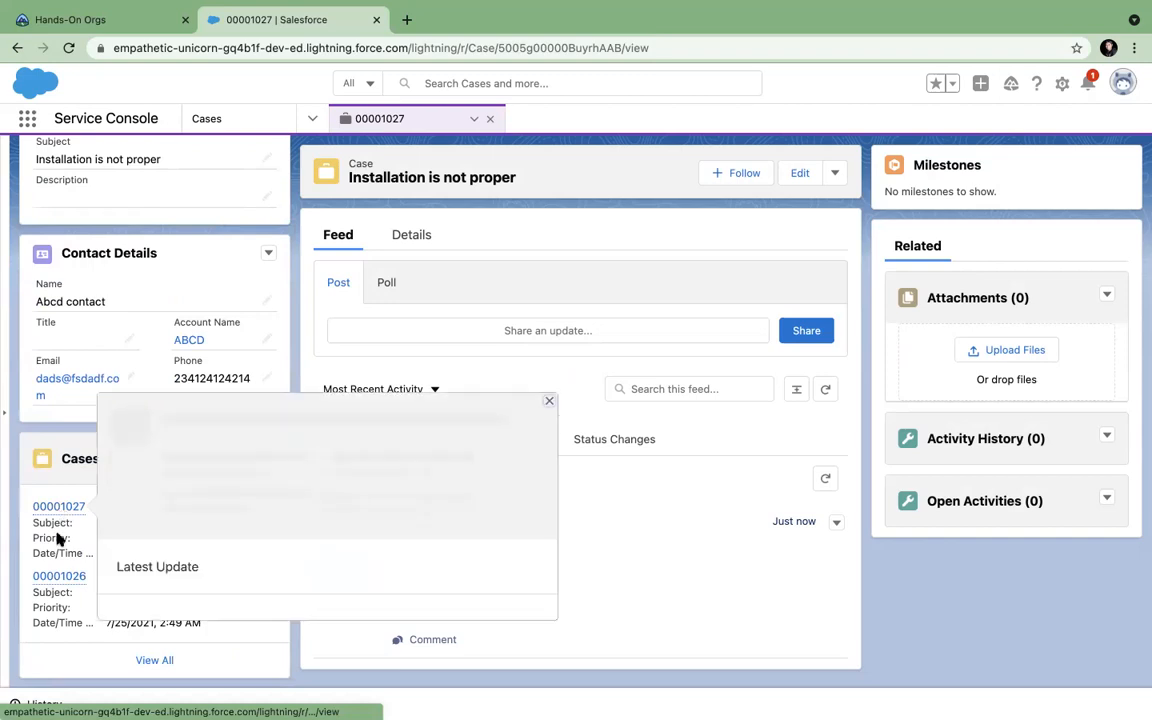
Browse the contact's cases, open case 00001027, then return to Recently Viewed Cases.
click(82, 662)
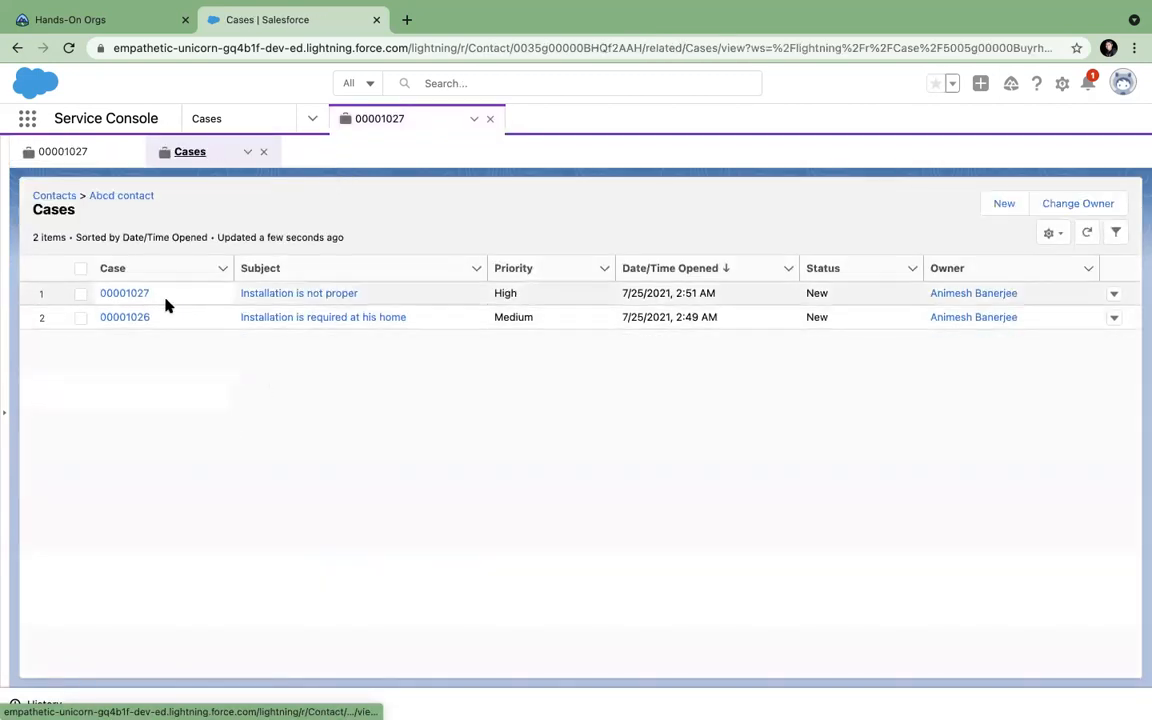
click(135, 294)
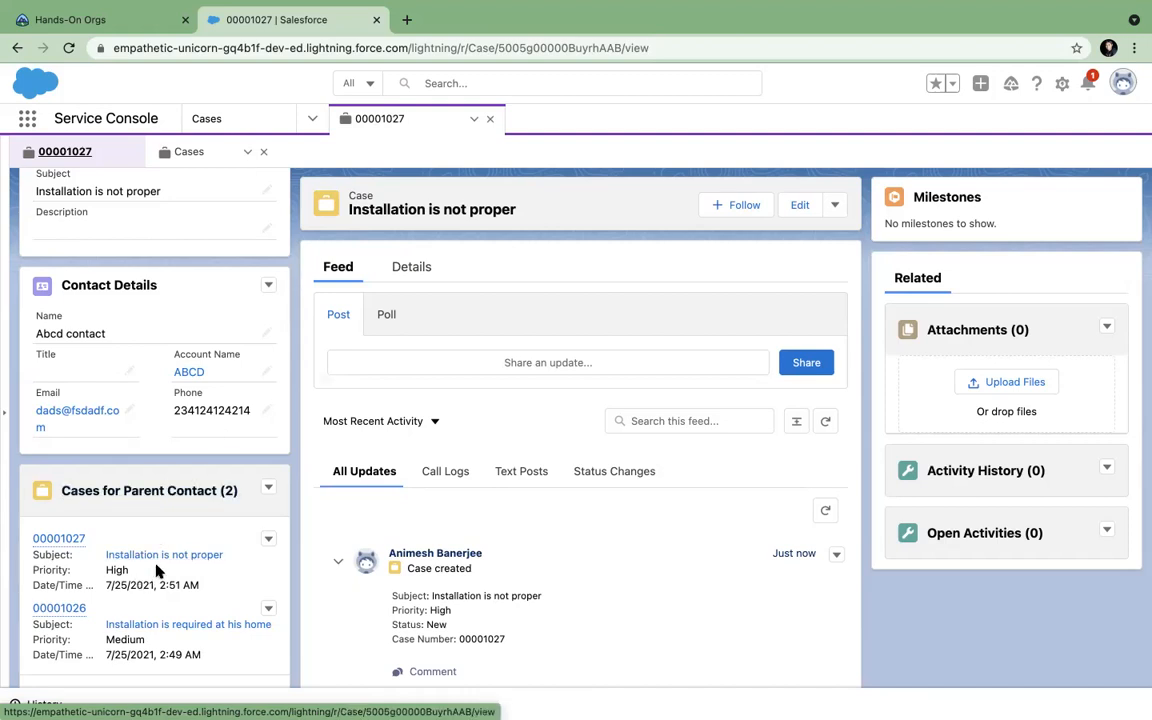
click(248, 153)
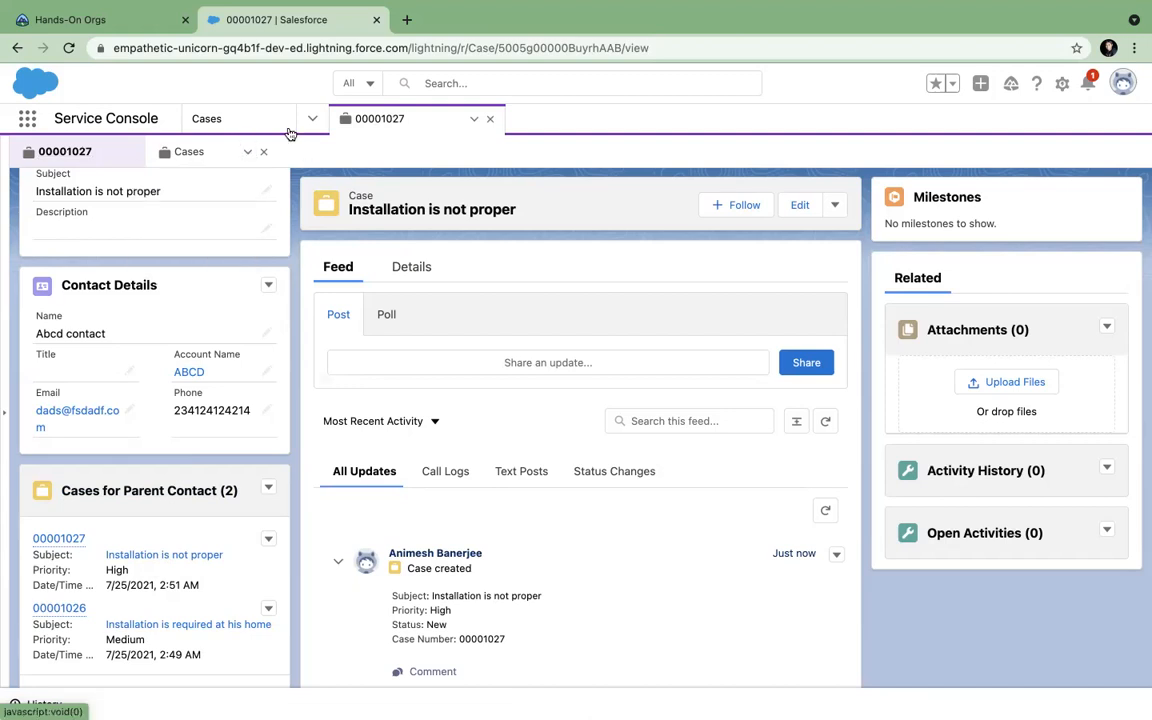
click(257, 121)
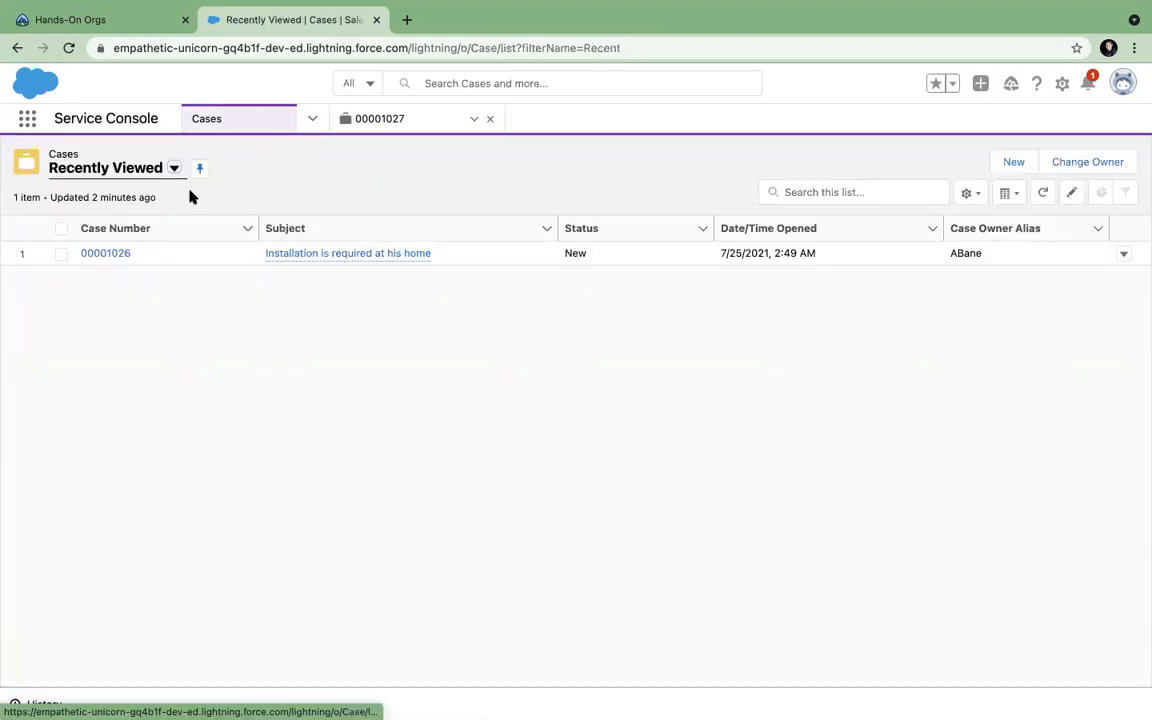
Start a new case, cancel an initial new-contact form, and set the account to Check Again Flow.
click(1010, 164)
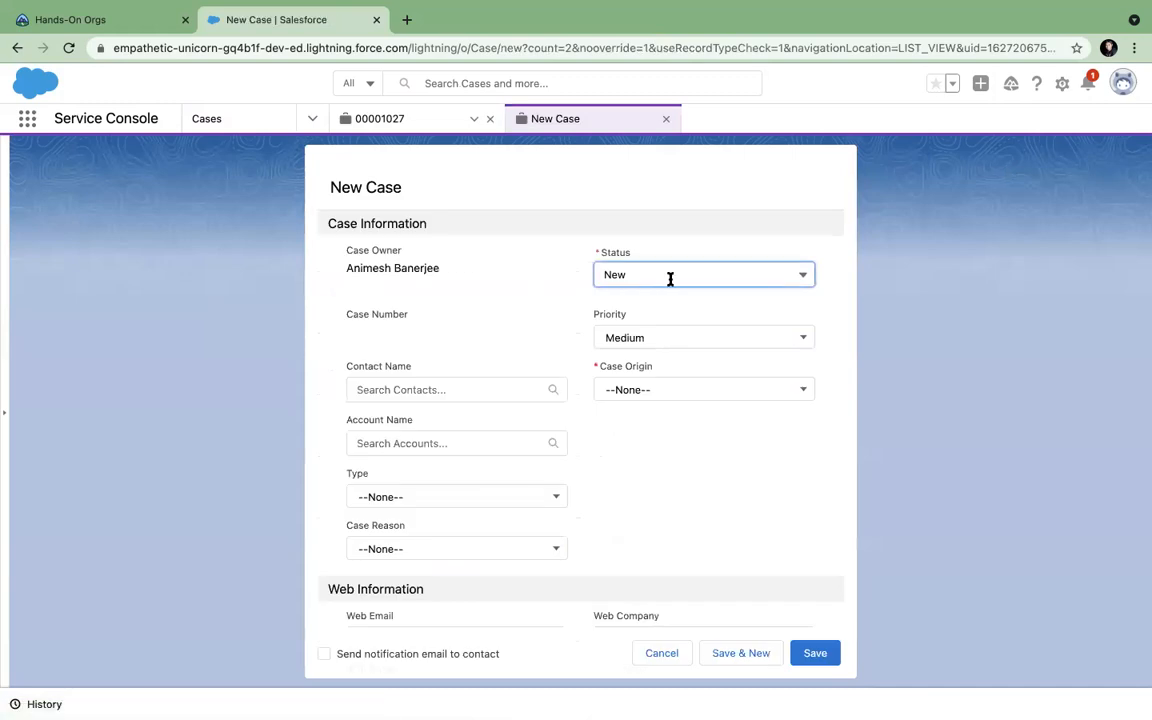
click(447, 389)
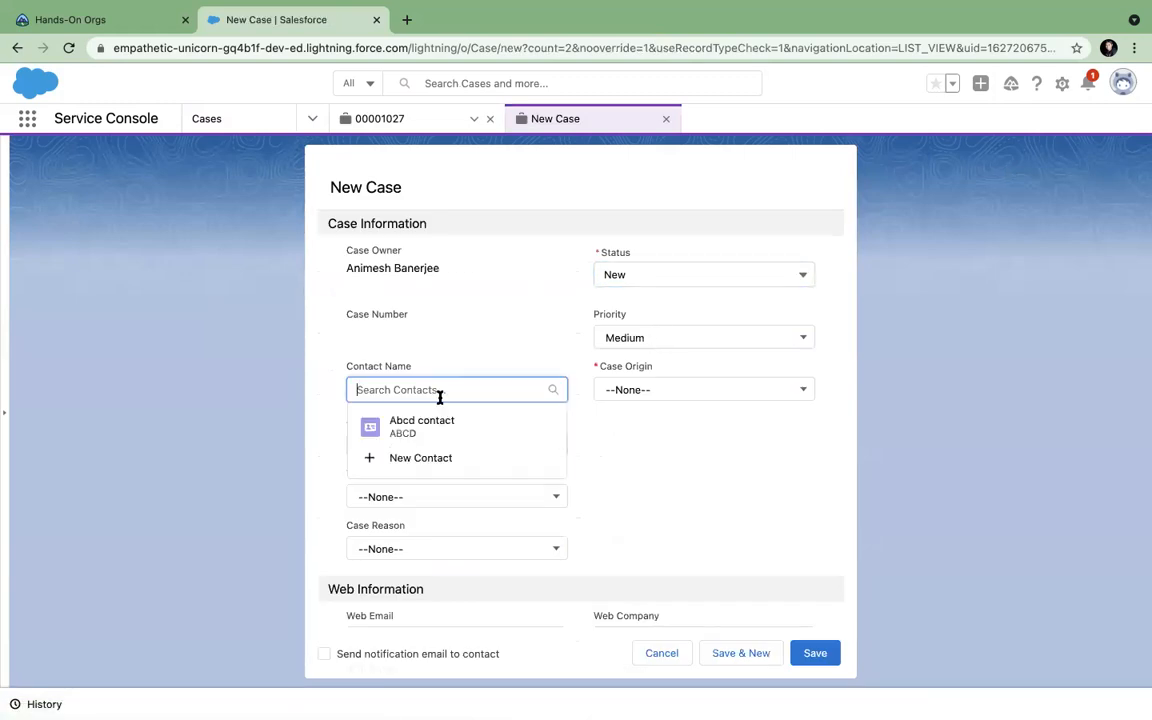
click(442, 462)
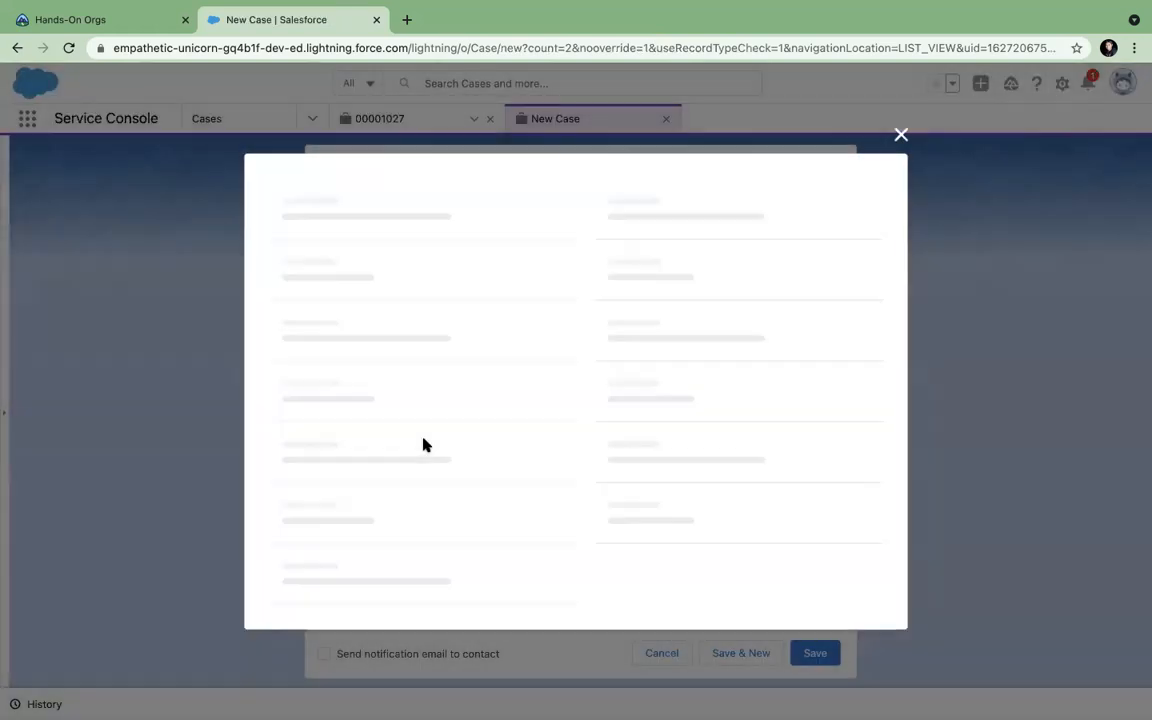
click(905, 83)
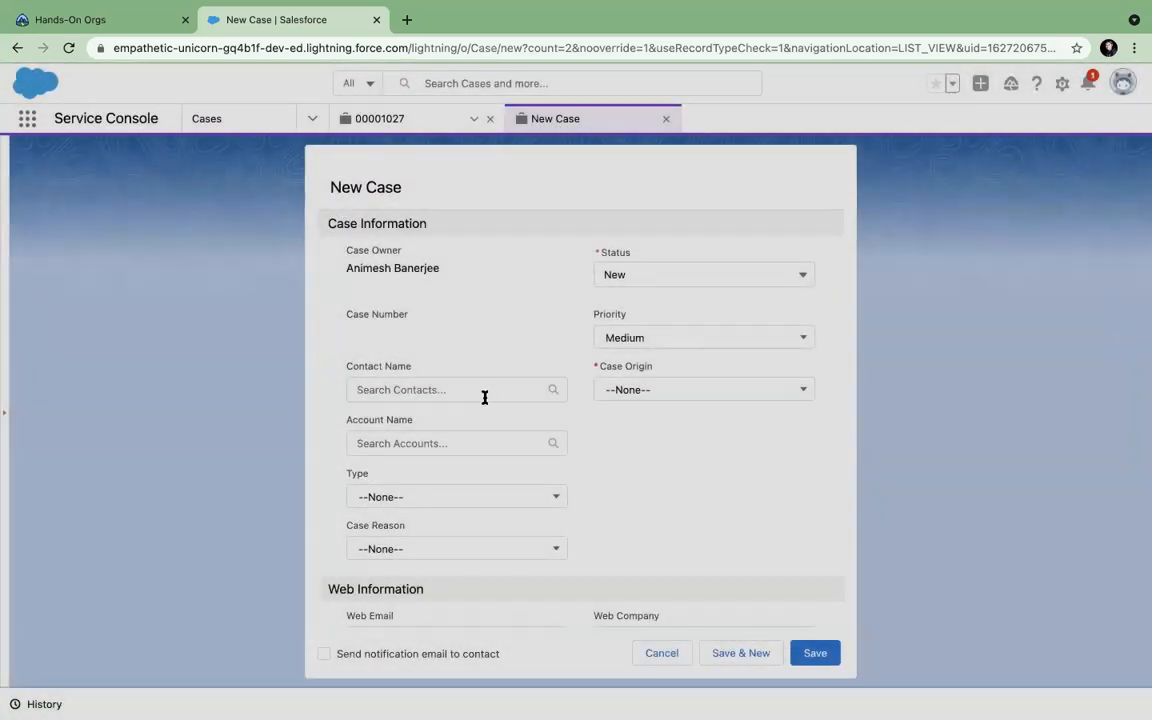
click(681, 440)
click(451, 443)
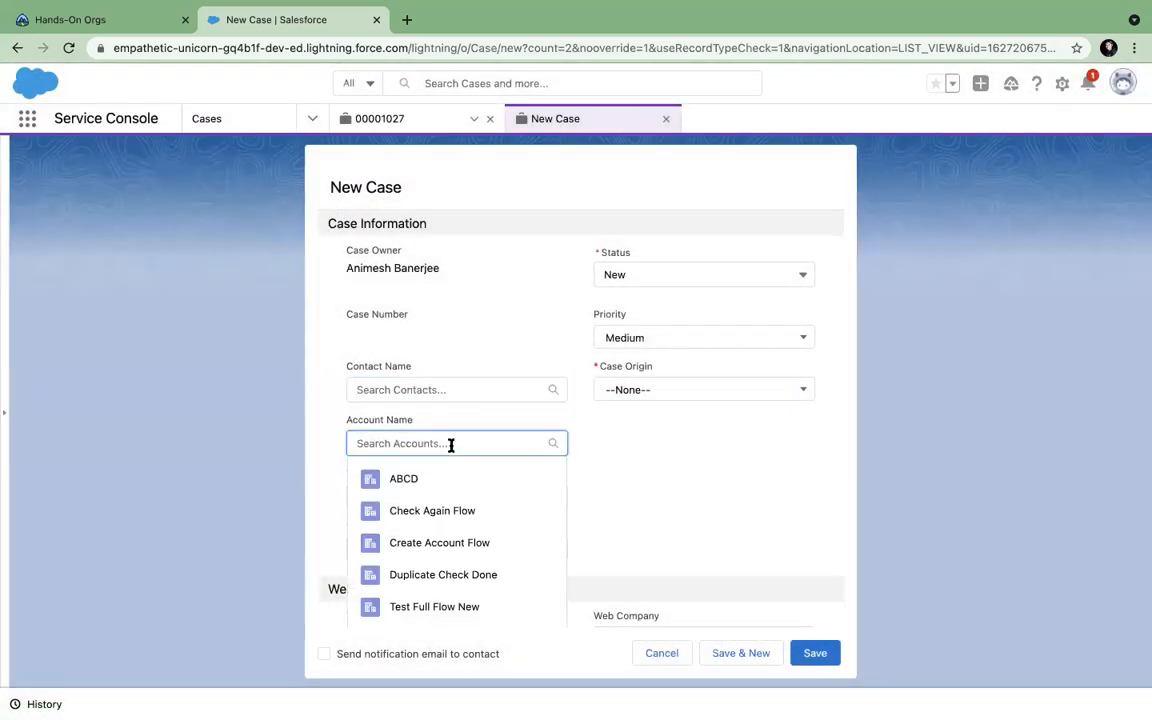
click(437, 511)
Create new contact 'test test' from the case's Contact Name lookup.
click(438, 391)
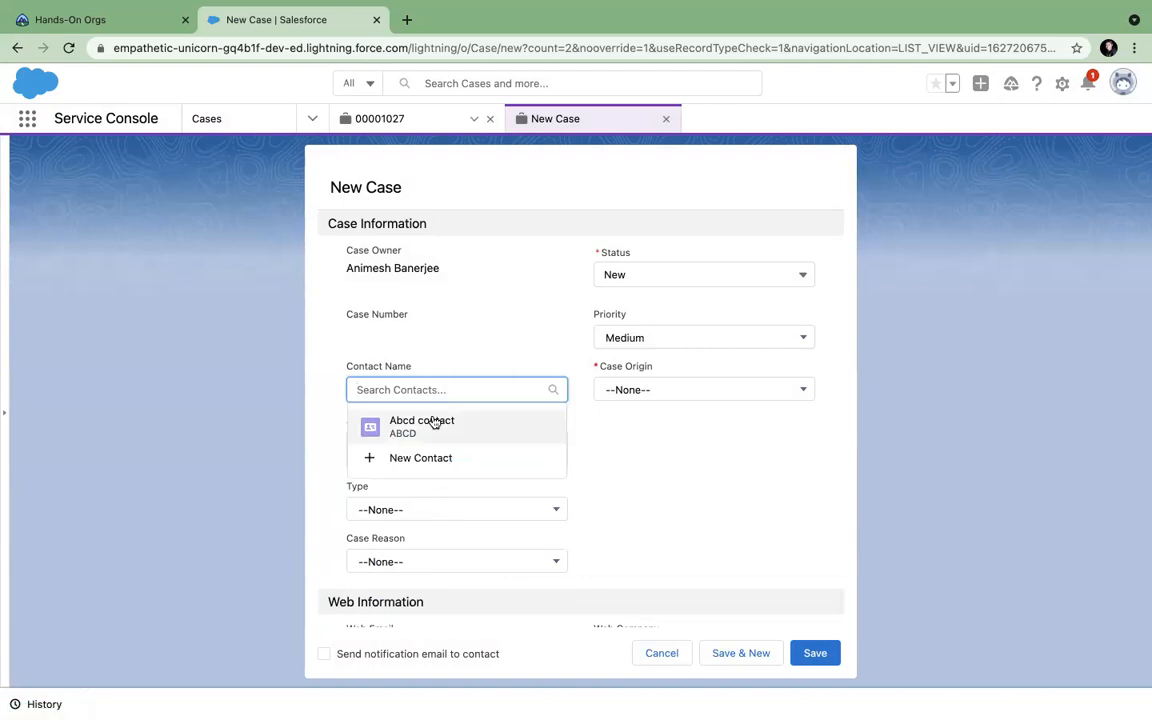
click(475, 460)
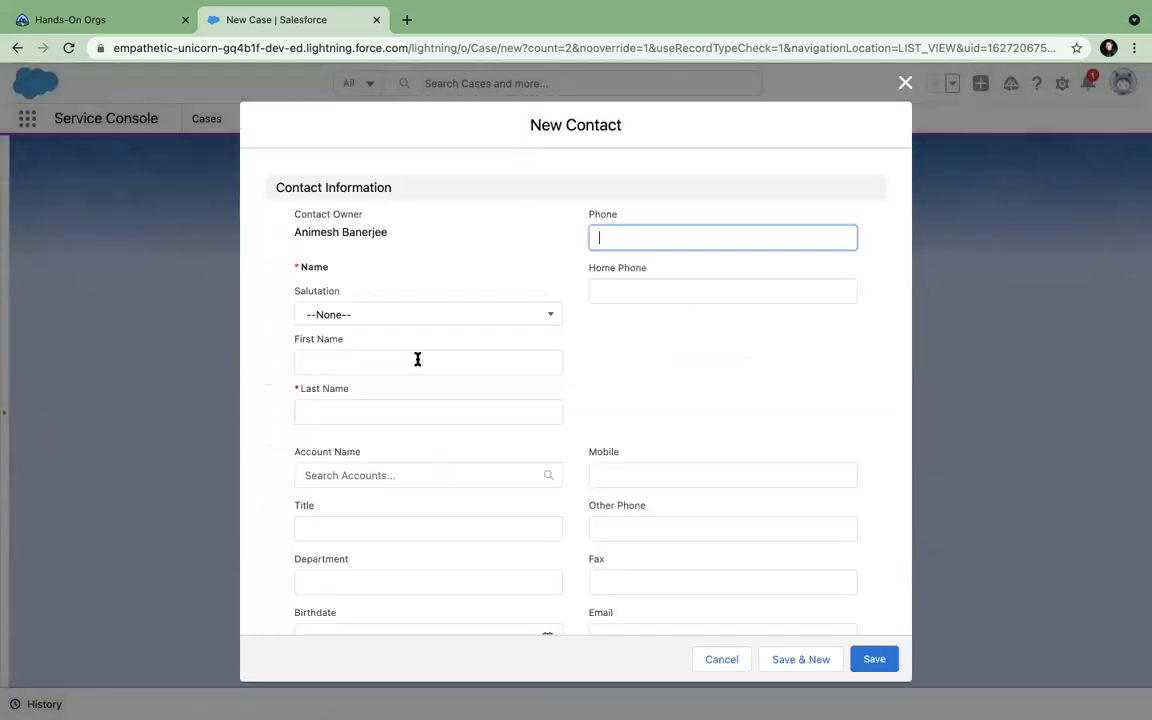
click(375, 358)
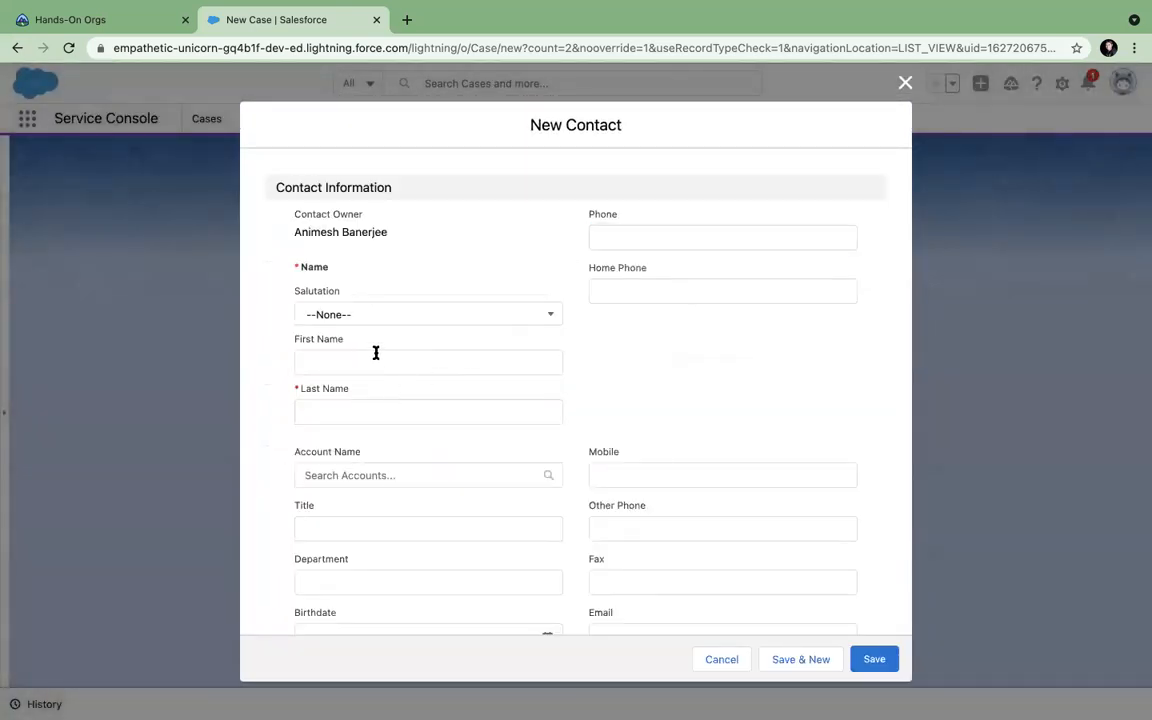
text(test)
click(352, 413)
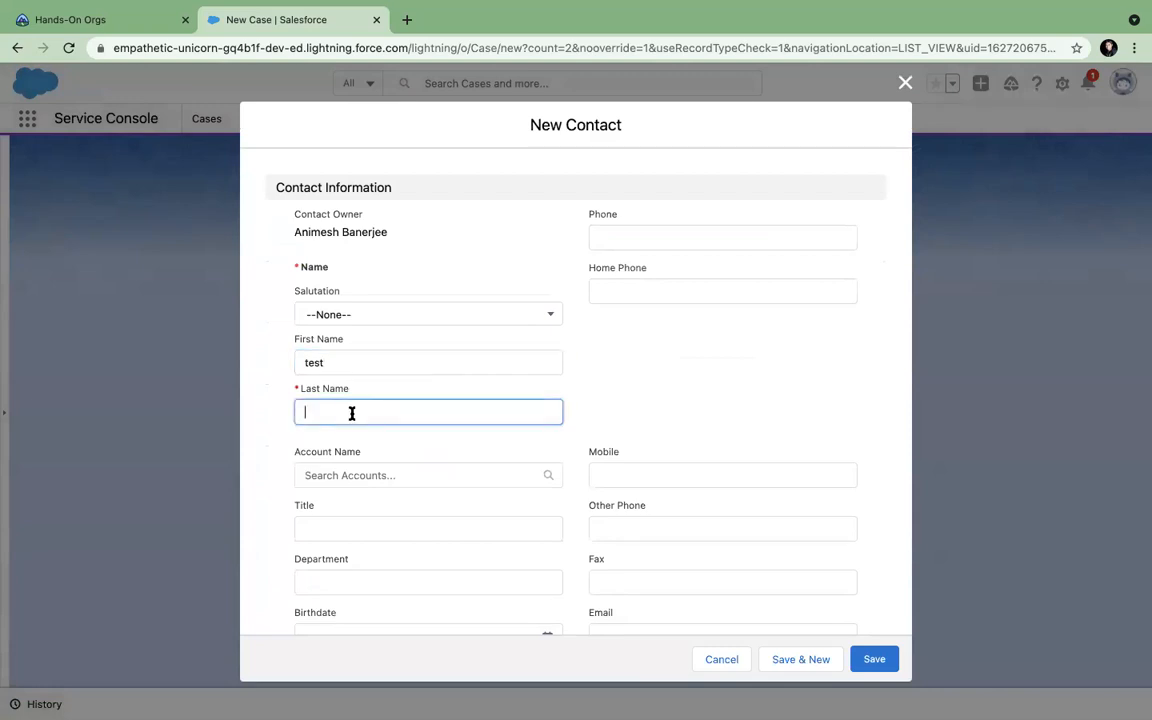
text(test)
click(874, 659)
Give the case subject 'Network issues' and Case Origin Phone, saving it as 00001028.
scroll(687, 514, down, 6)
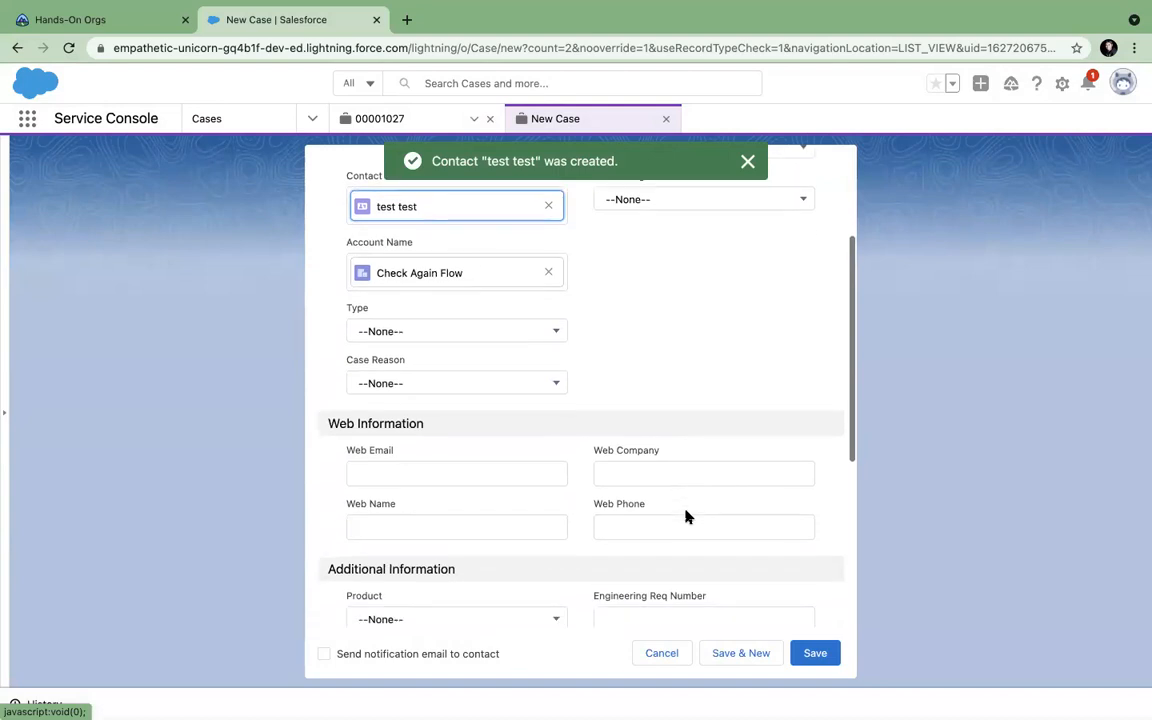
click(416, 426)
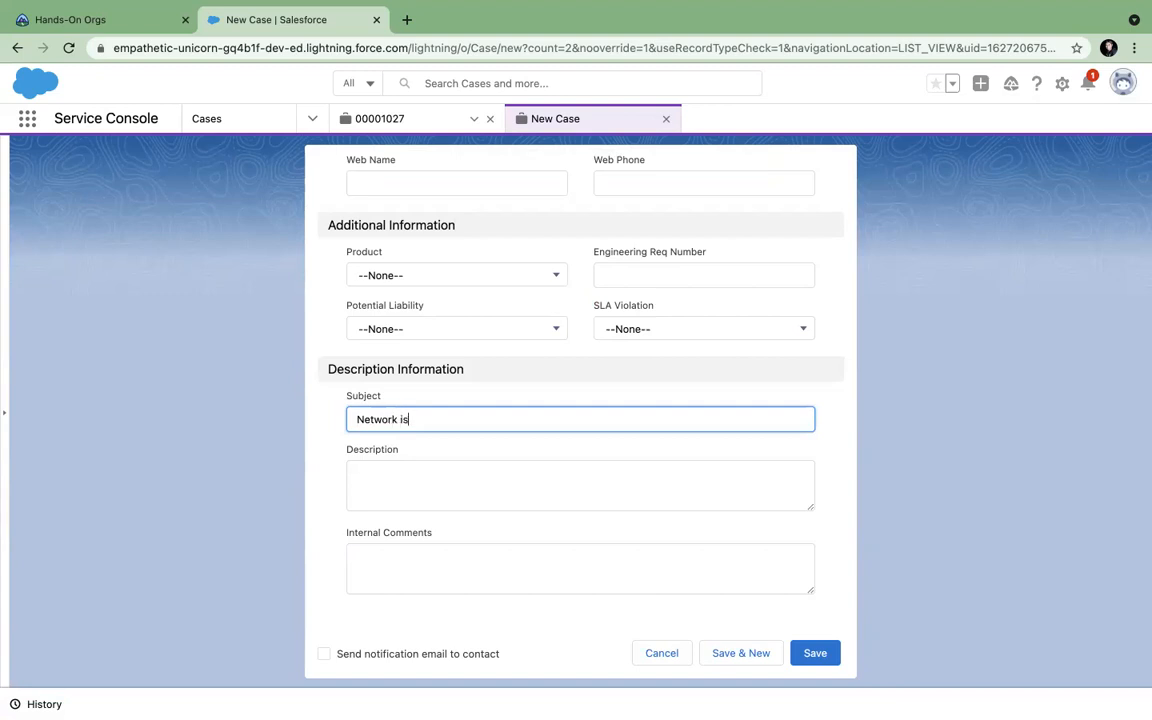
click(813, 656)
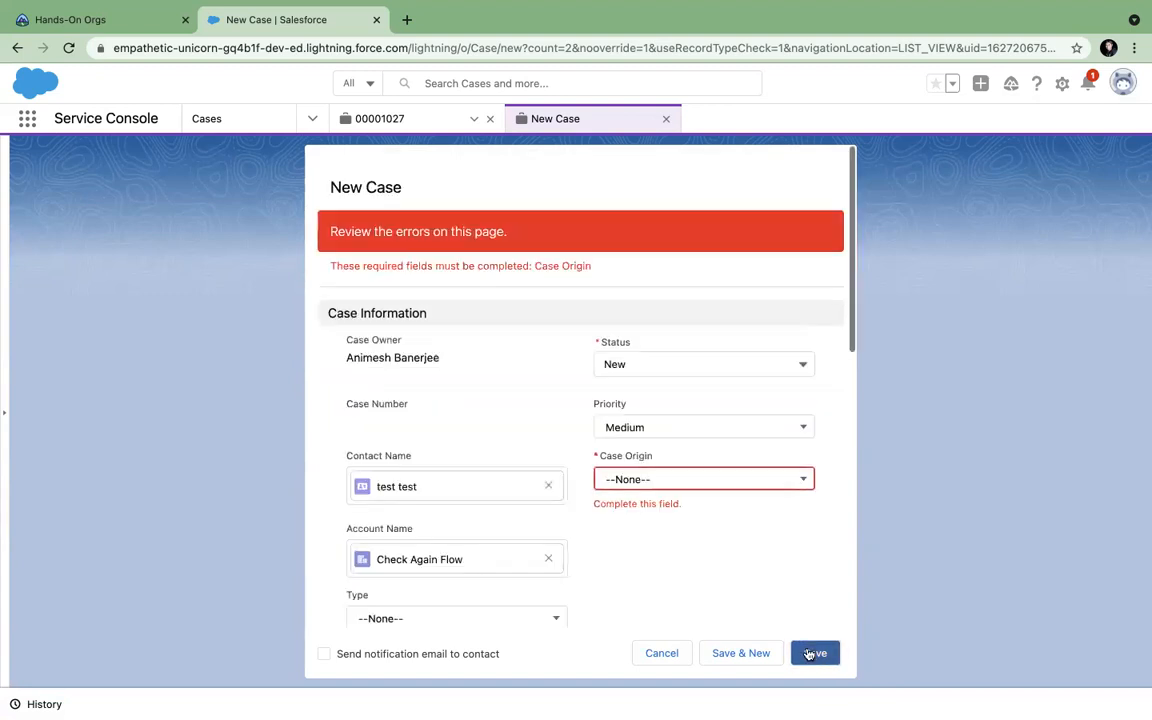
click(718, 489)
click(663, 540)
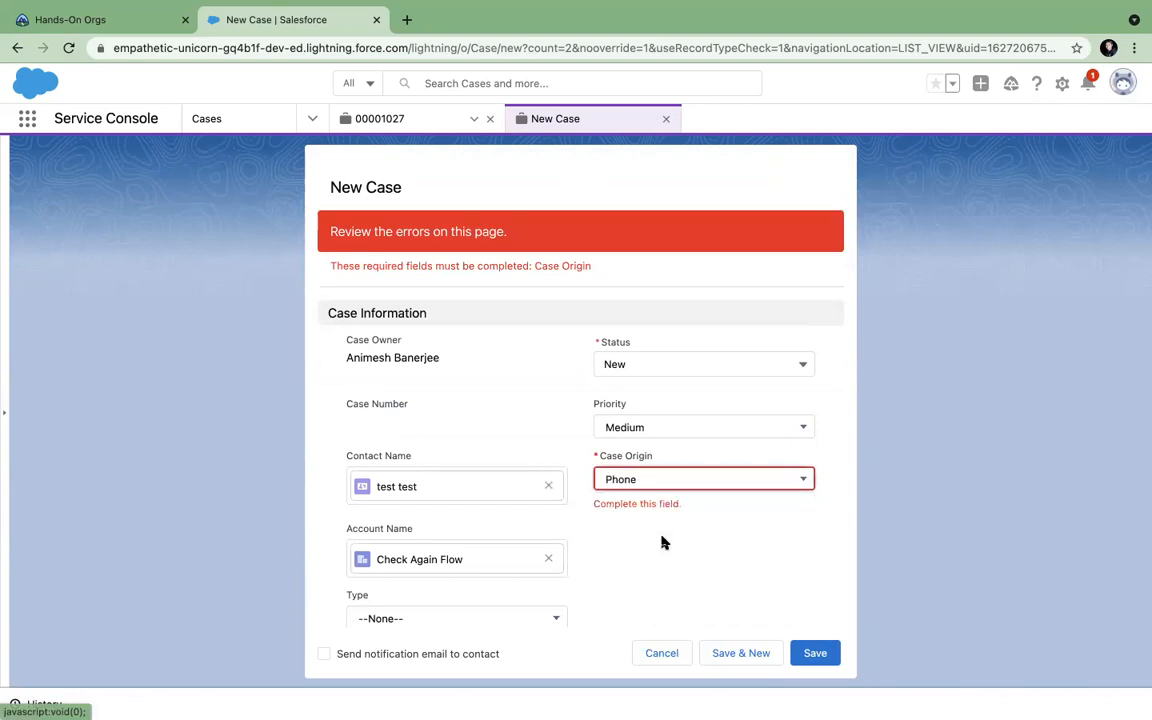
click(811, 653)
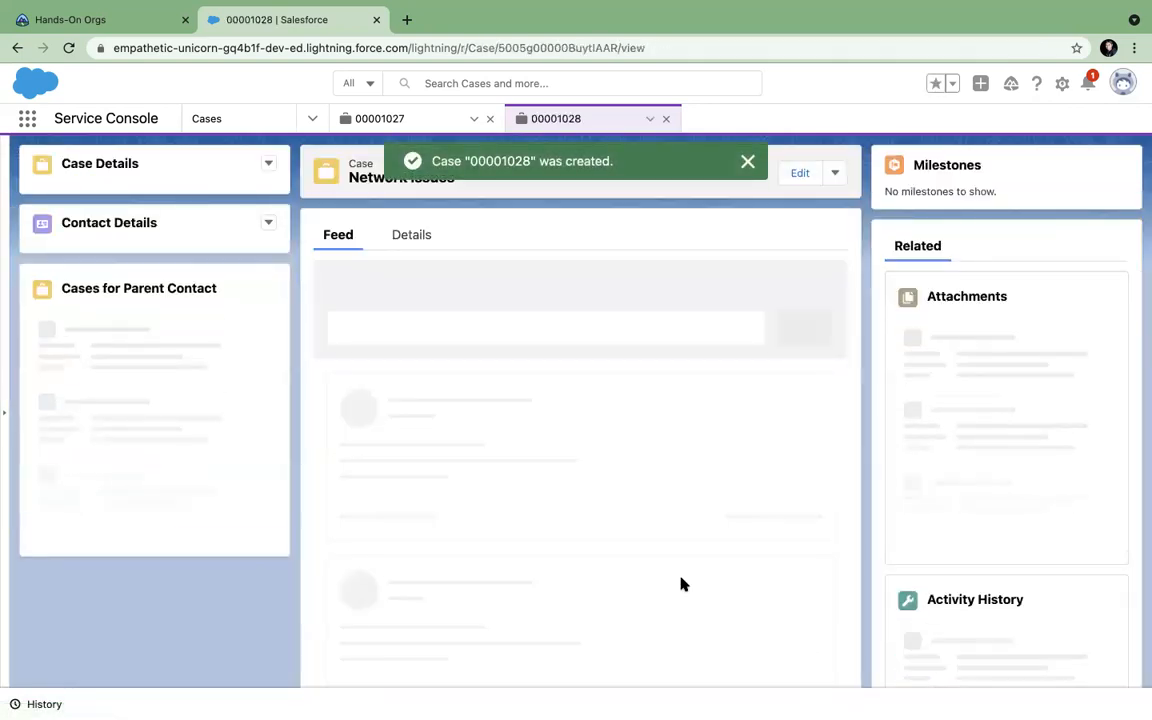
Compare new case 00001028 'Network issues' with case 00001027, then bring up the Setup gear menu.
click(410, 119)
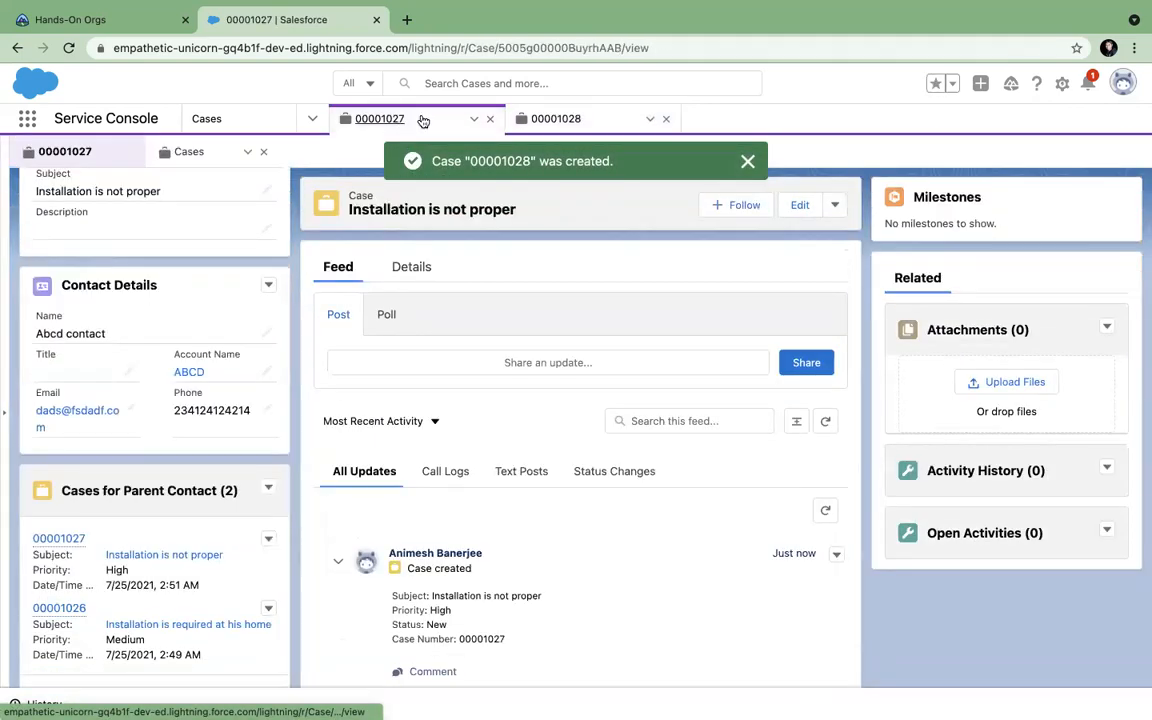
click(556, 119)
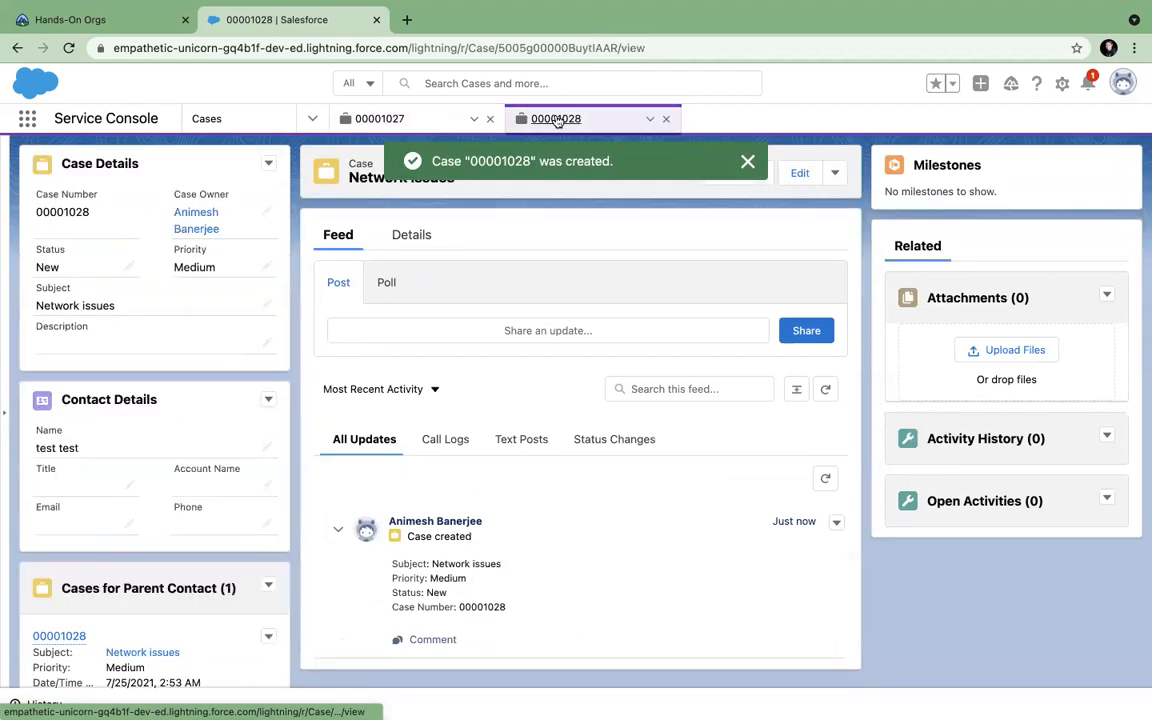
click(437, 121)
click(560, 119)
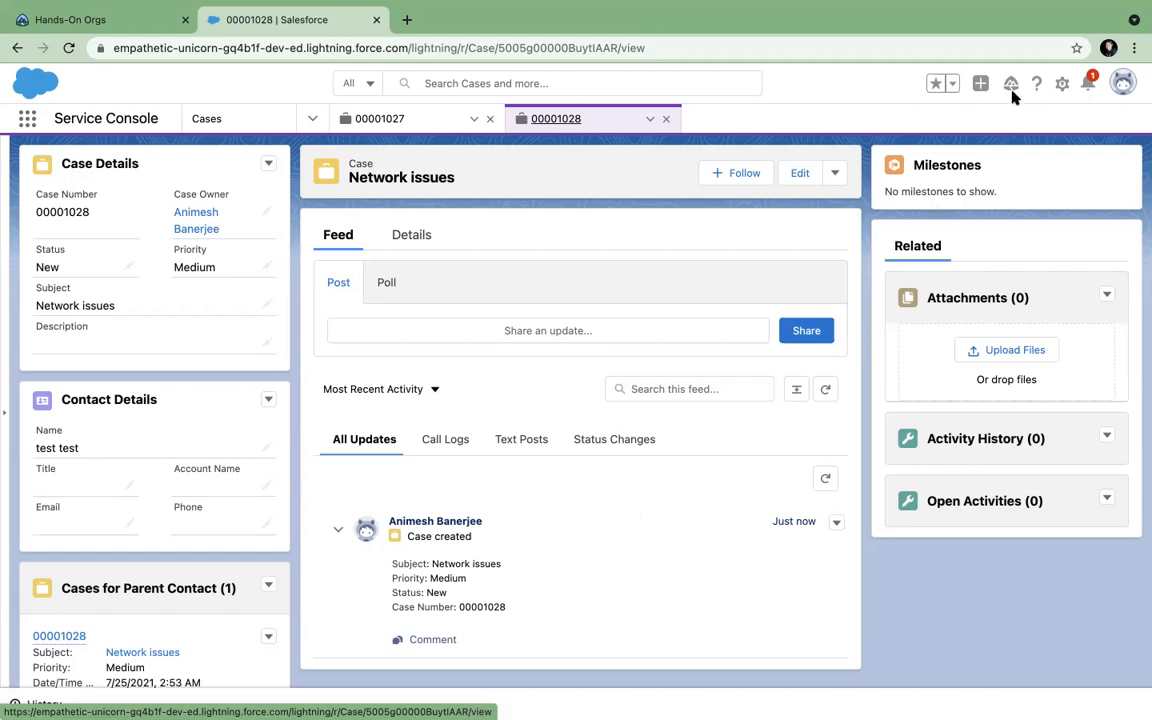
click(1063, 85)
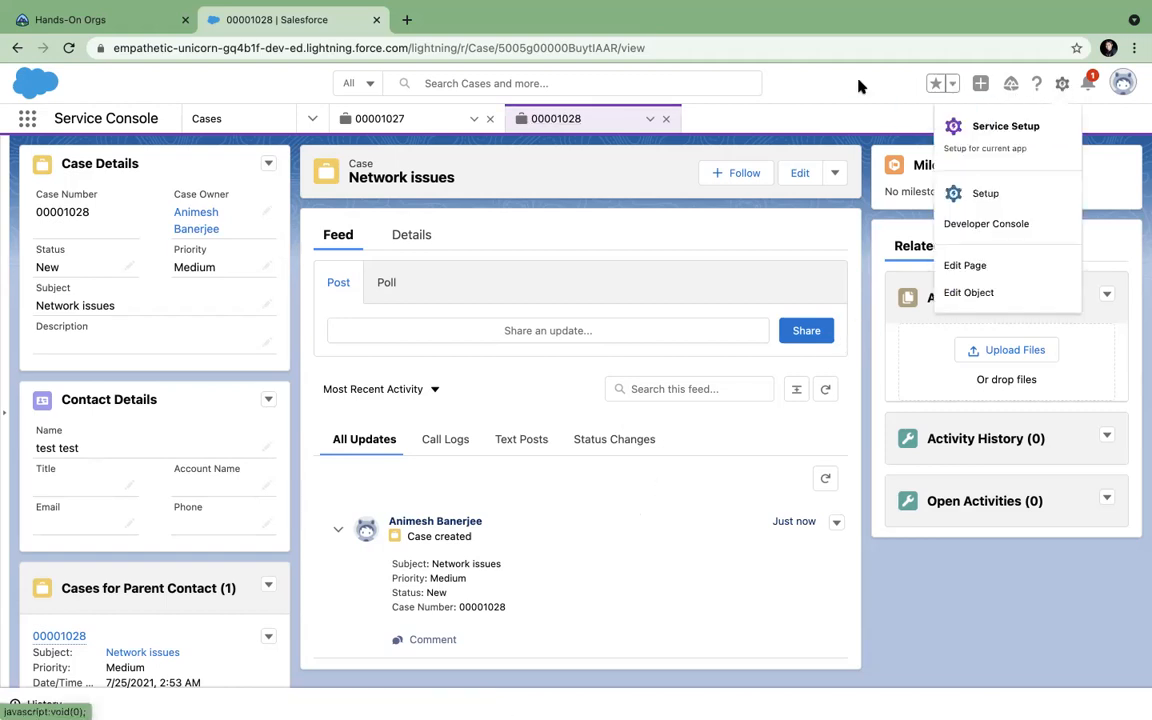
Open Setup Home in a new browser tab and search the setup menu for 'email'.
click(988, 193)
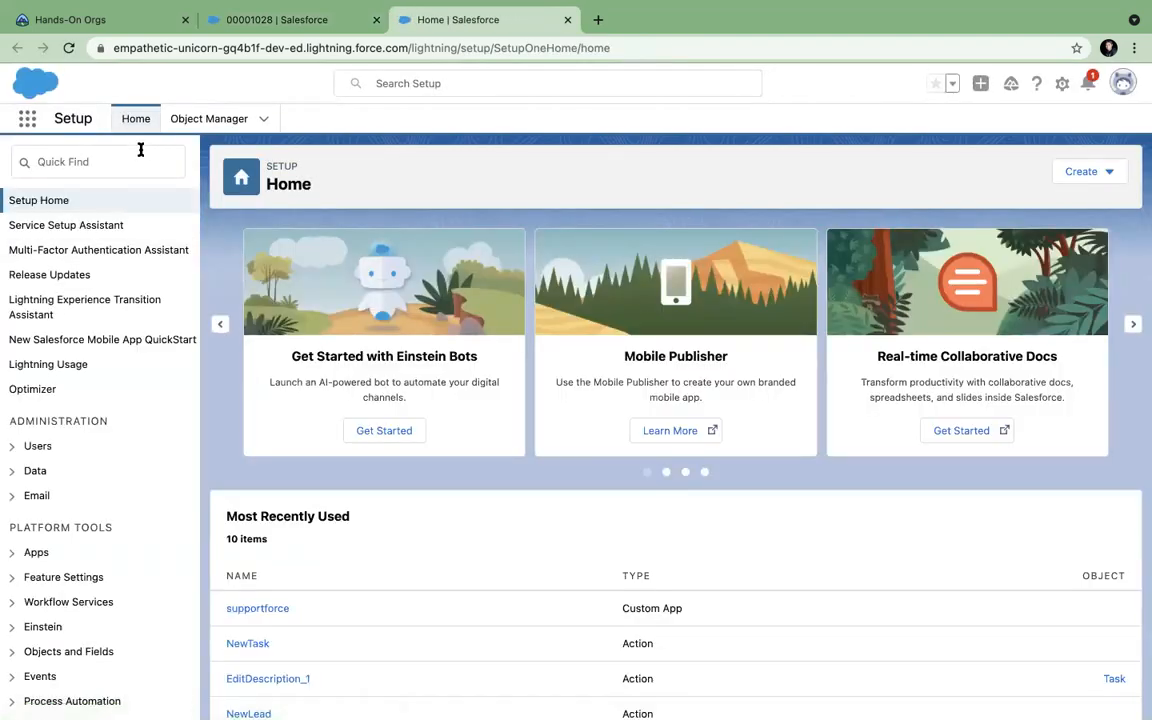
click(105, 160)
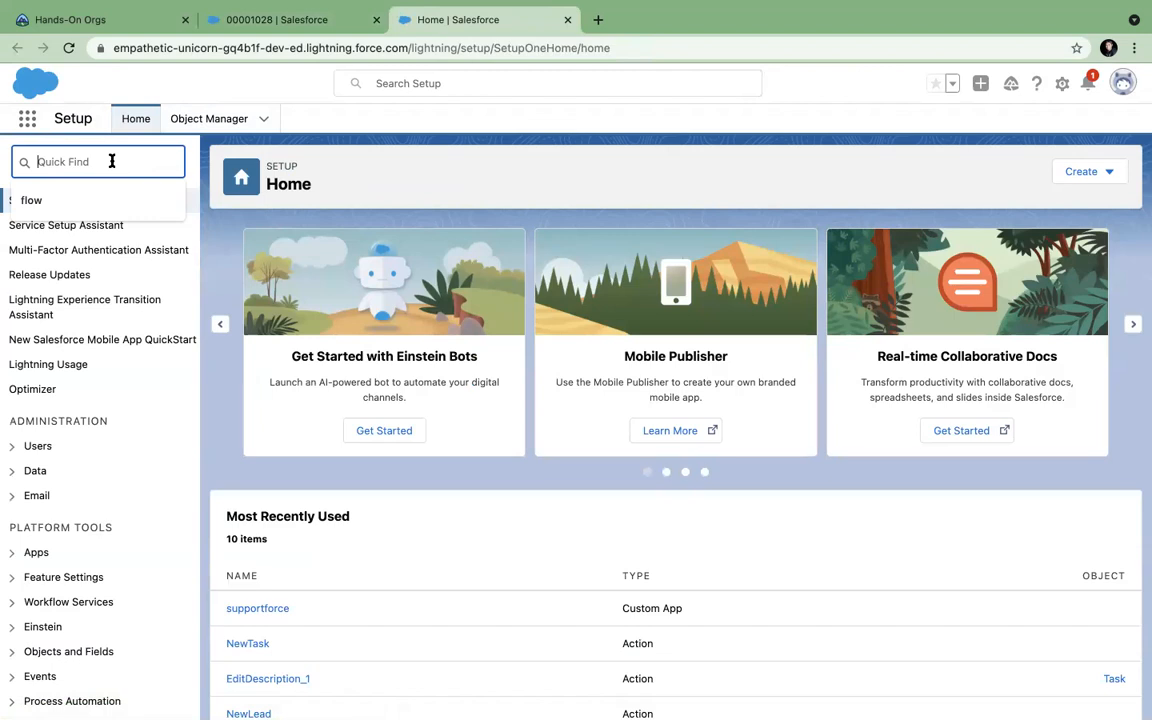
text(email)
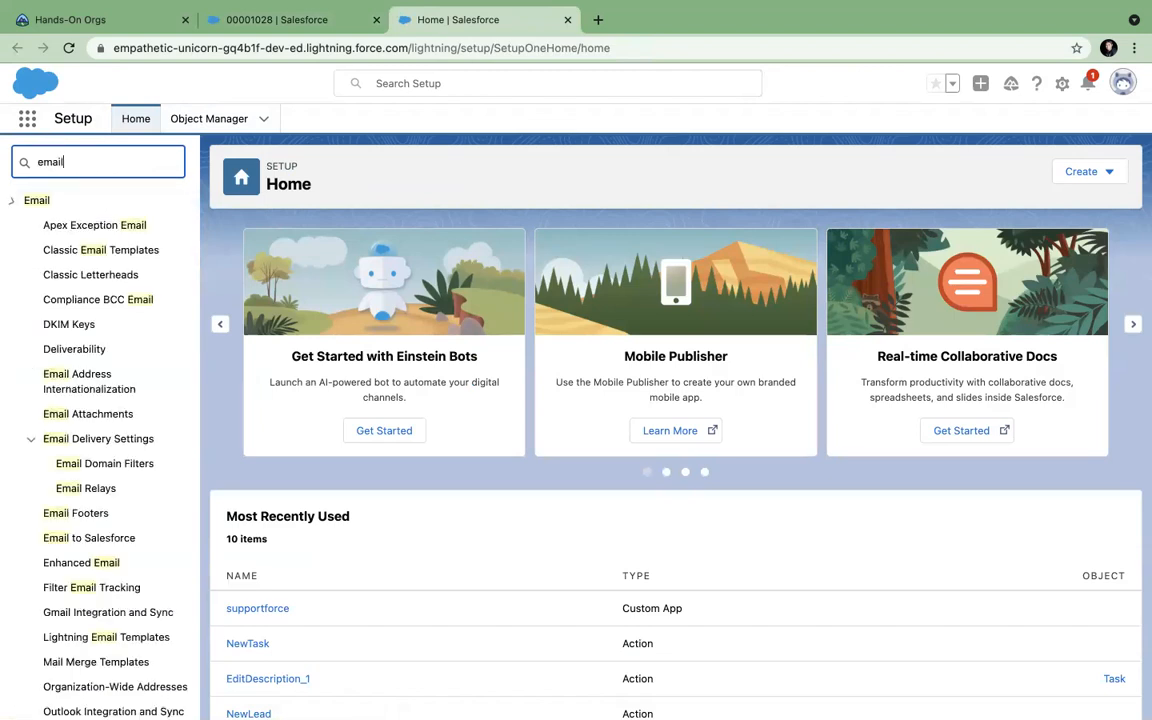
text( to)
key(BackSpace)
key(BackSpace)
key(BackSpace)
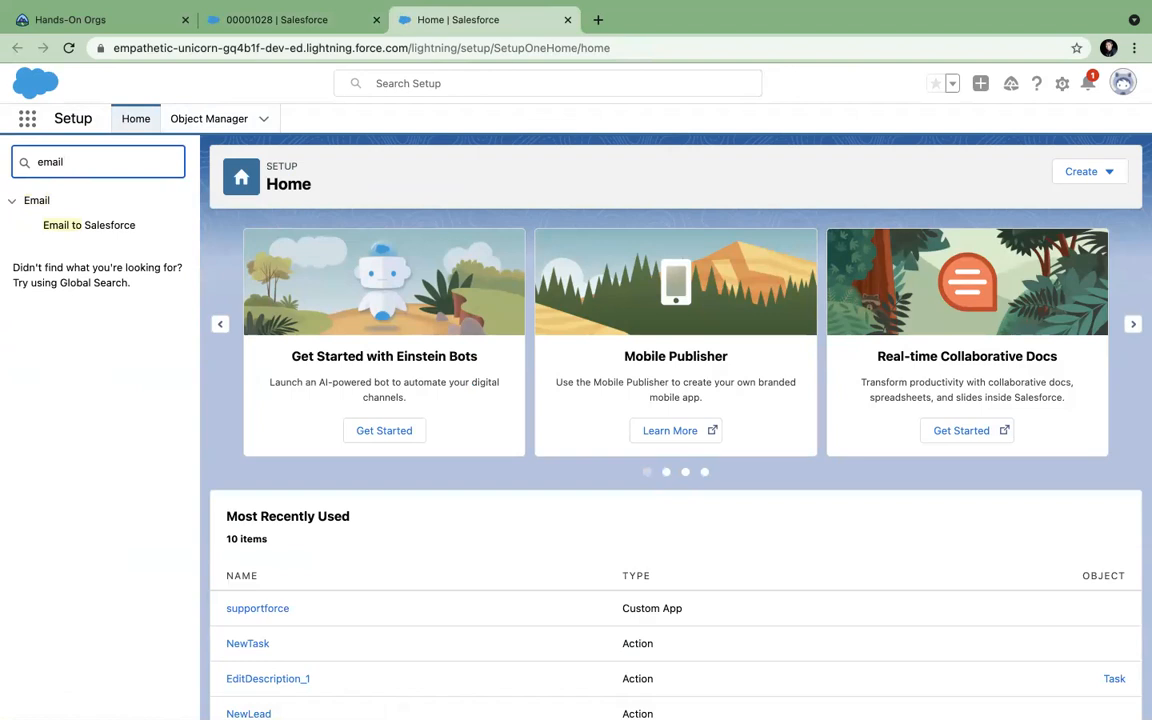
Filter Quick Find to Email-to-Case, move past its introduction, and edit the Email-to-Case Settings.
text(-to)
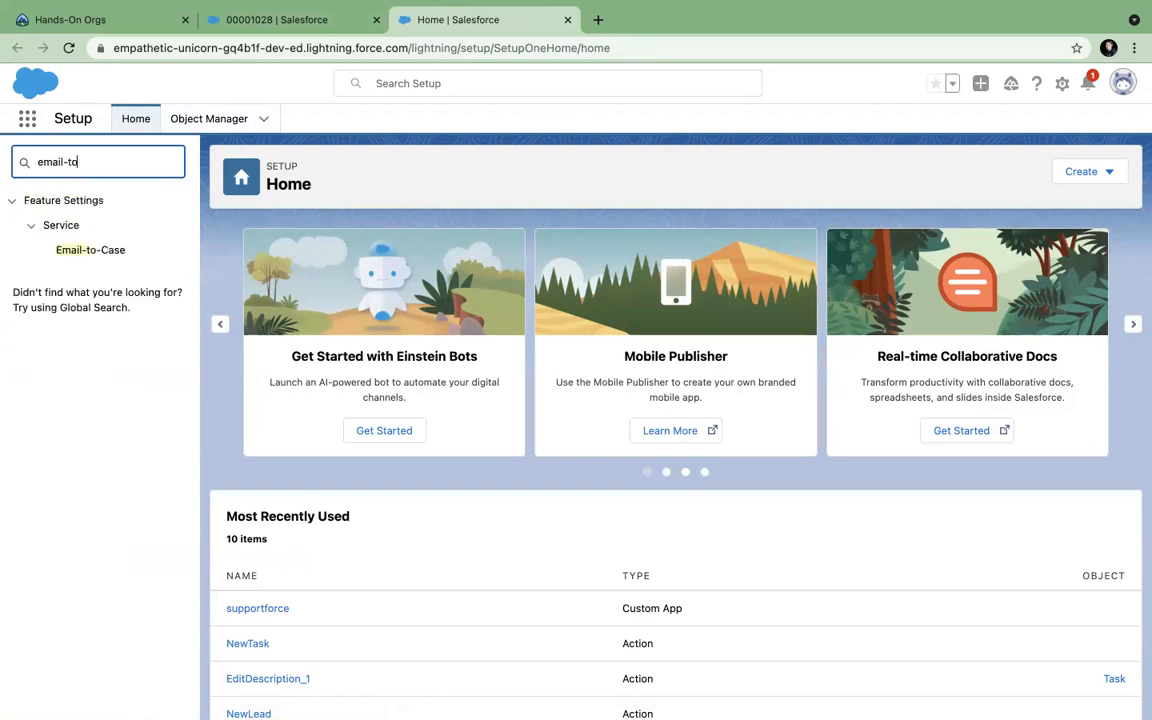
click(95, 250)
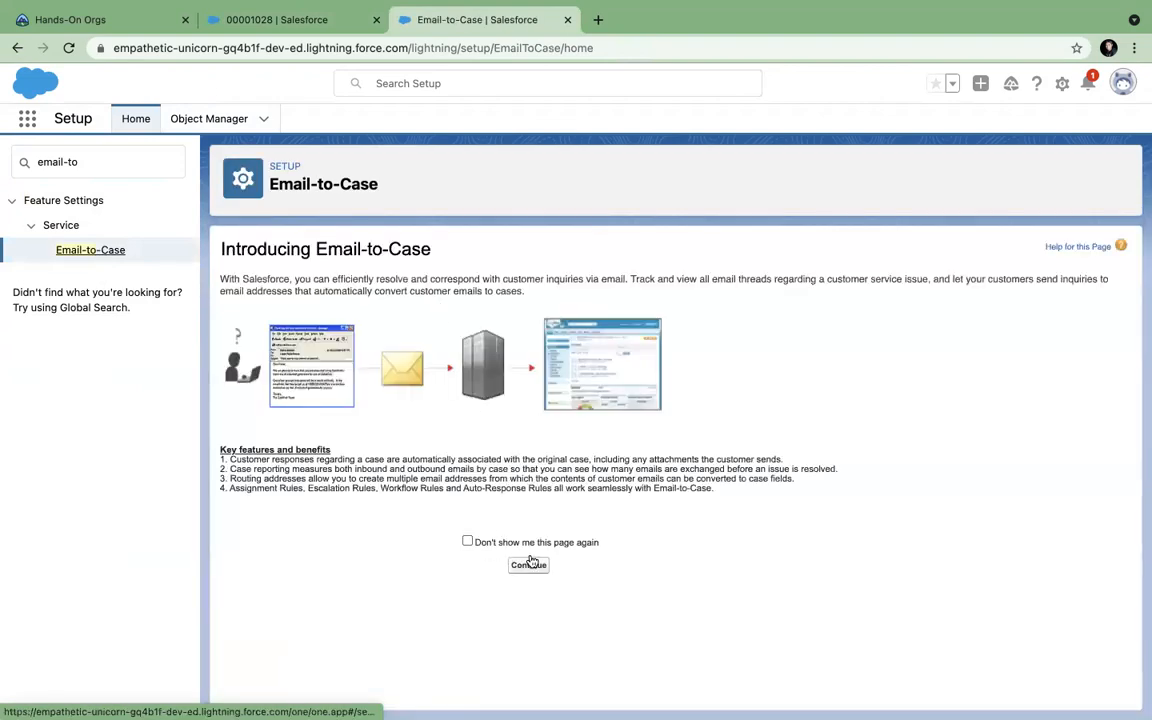
click(529, 565)
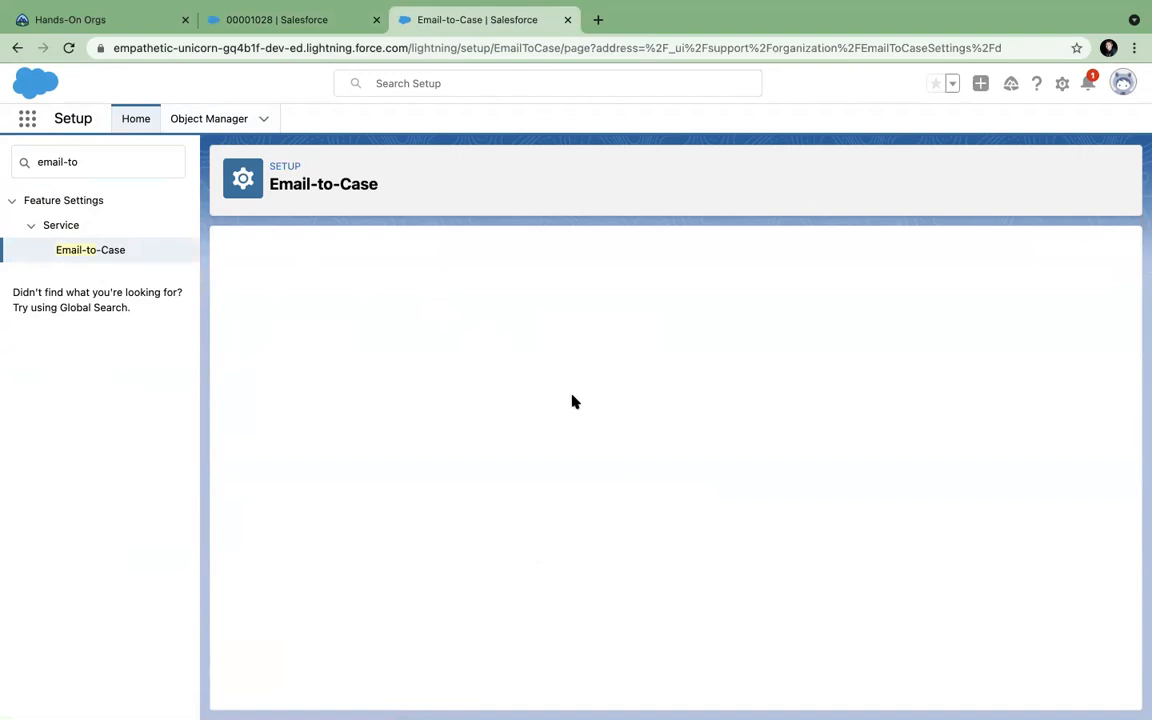
scroll(572, 401, down, 1)
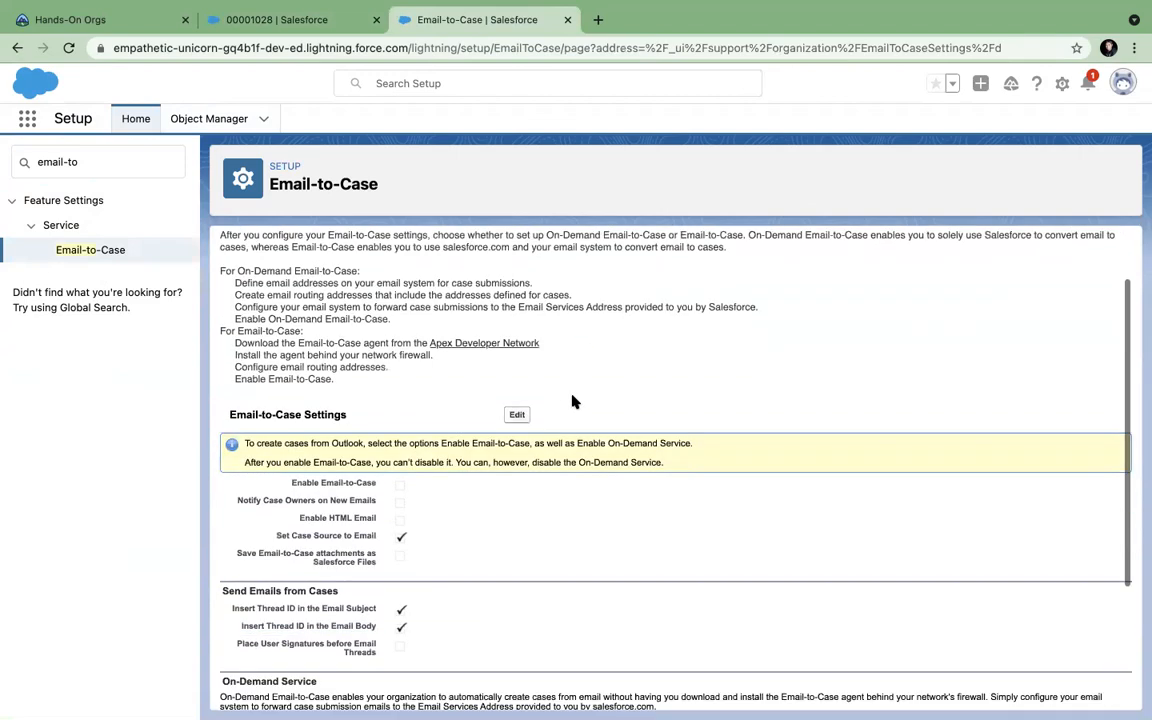
scroll(572, 401, up, 2)
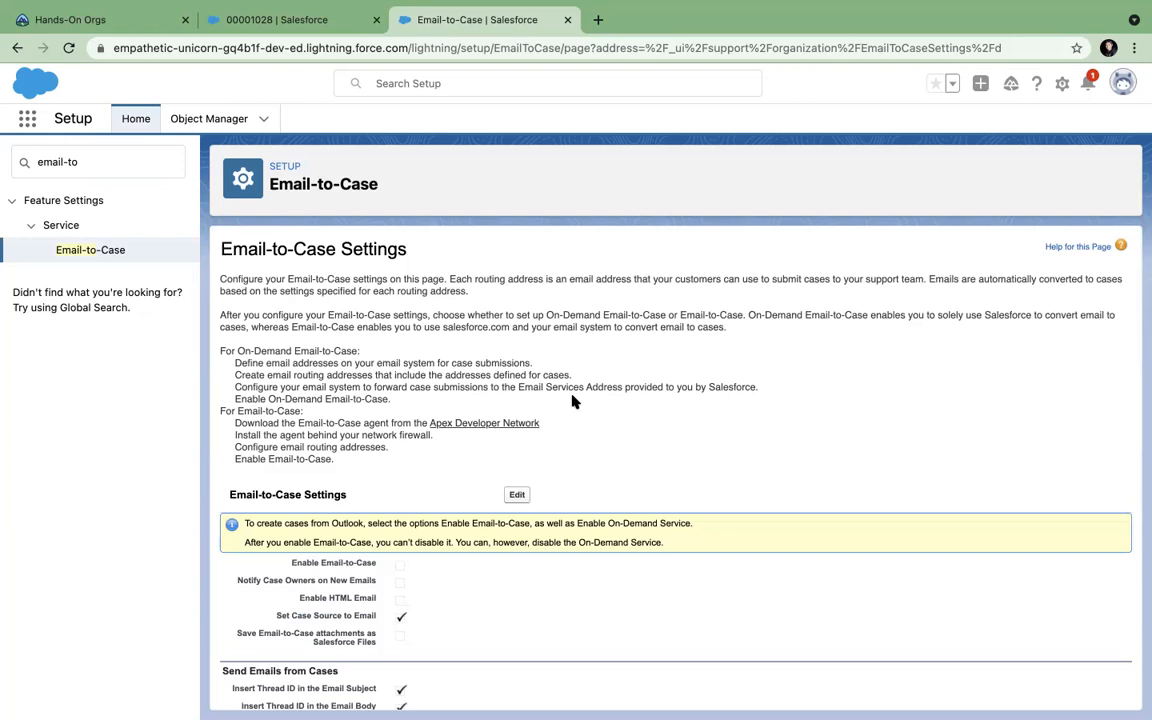
scroll(572, 400, down, 3)
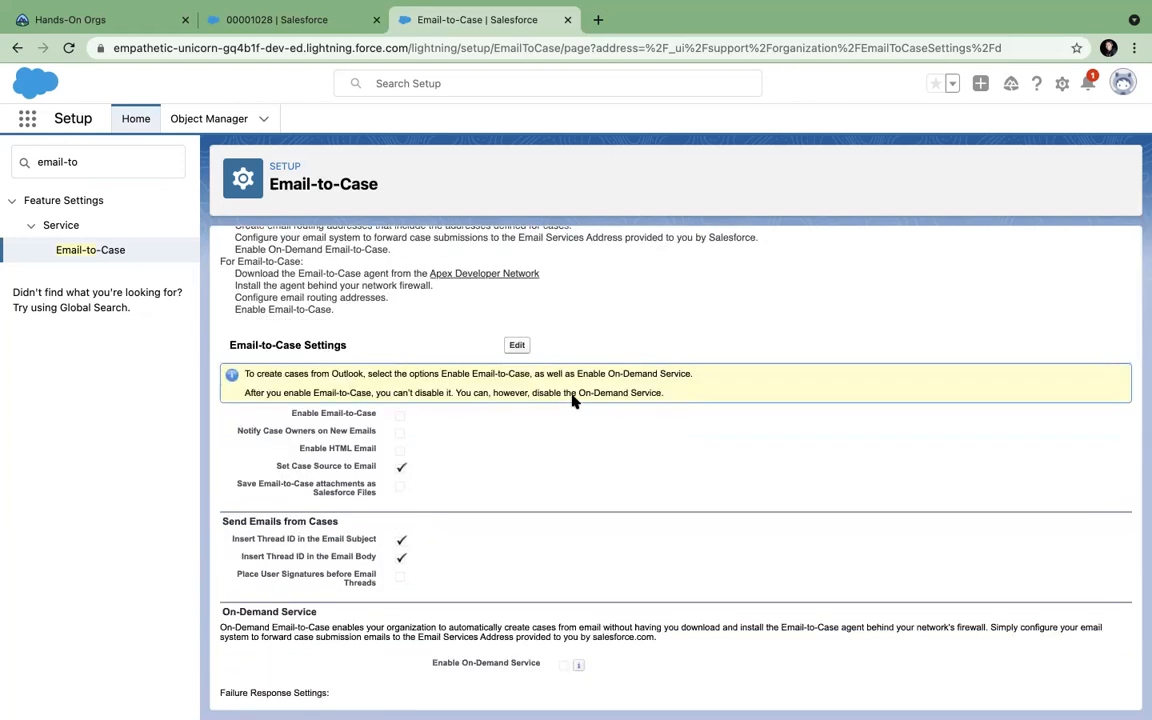
scroll(572, 400, down, 2)
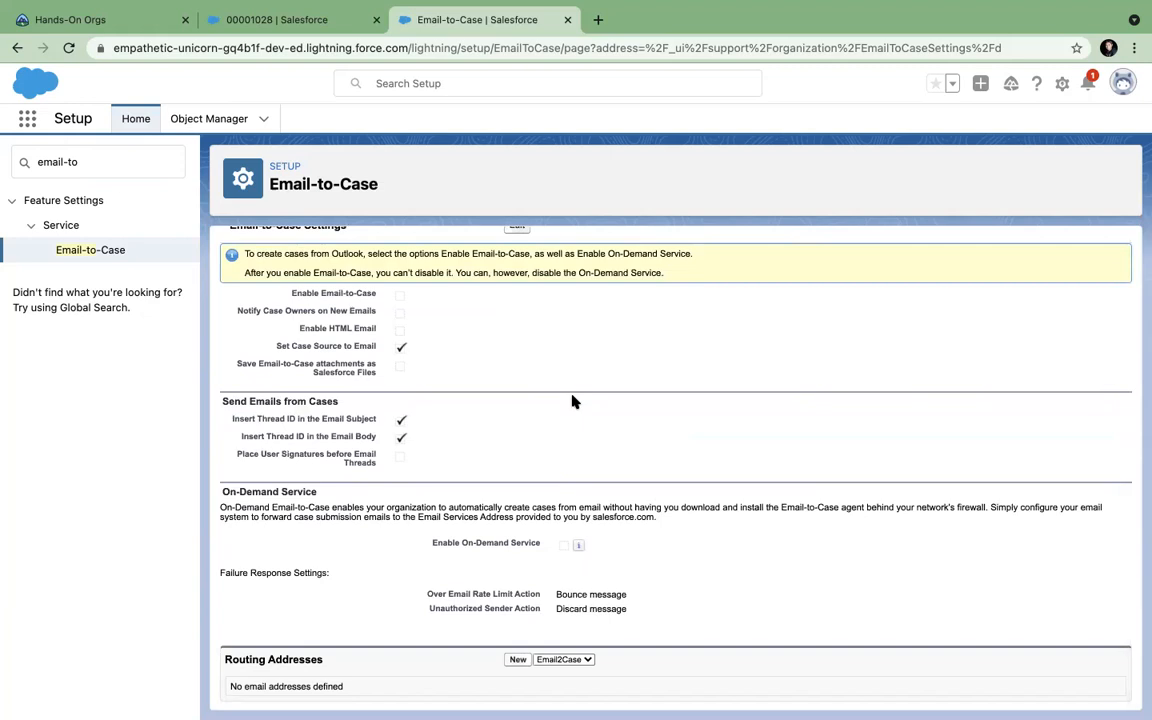
scroll(572, 400, up, 4)
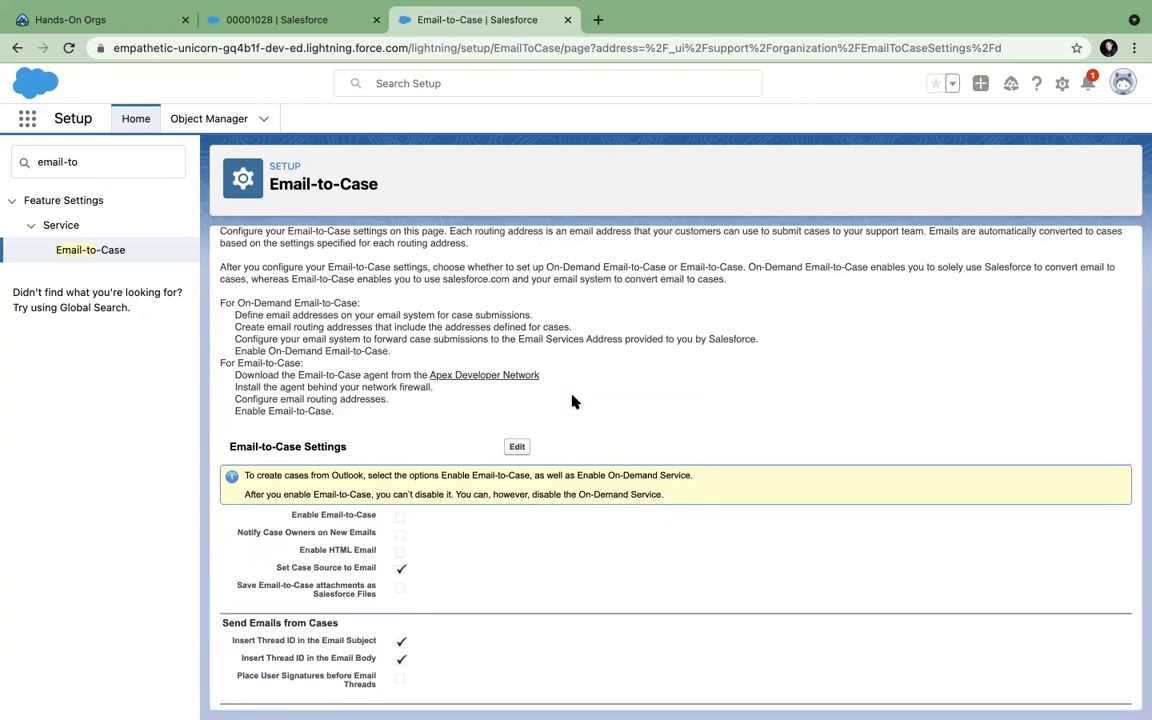
scroll(572, 400, down, 3)
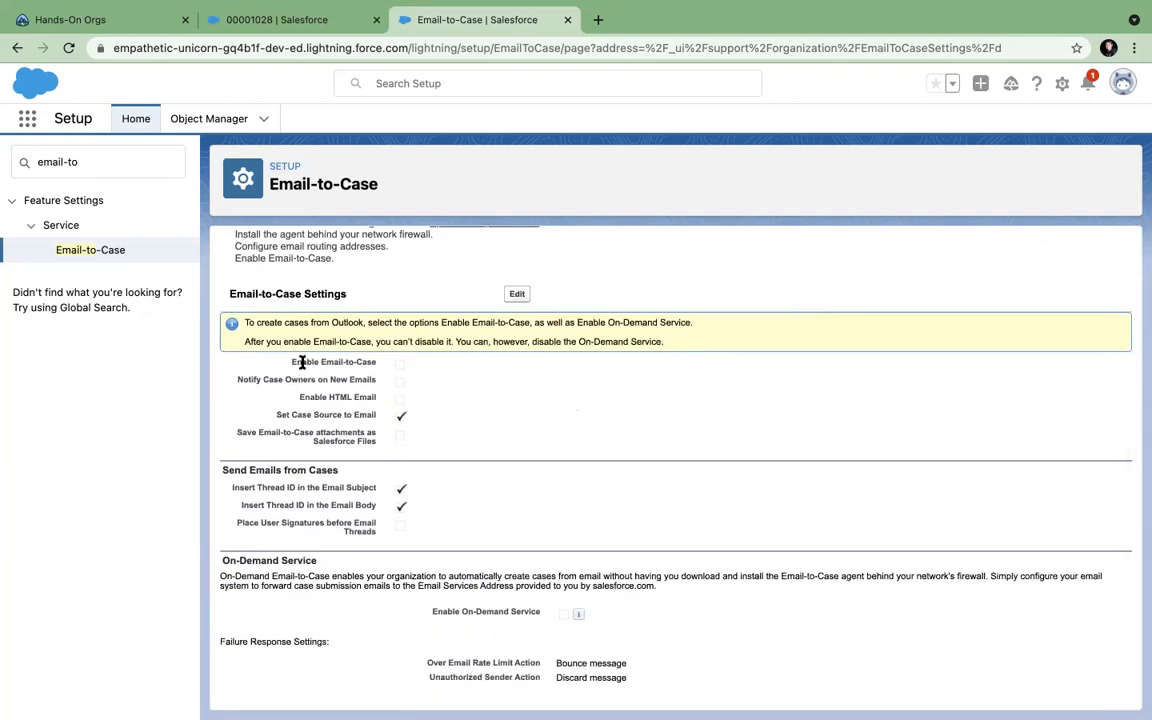
drag(289, 363, 387, 371)
click(517, 294)
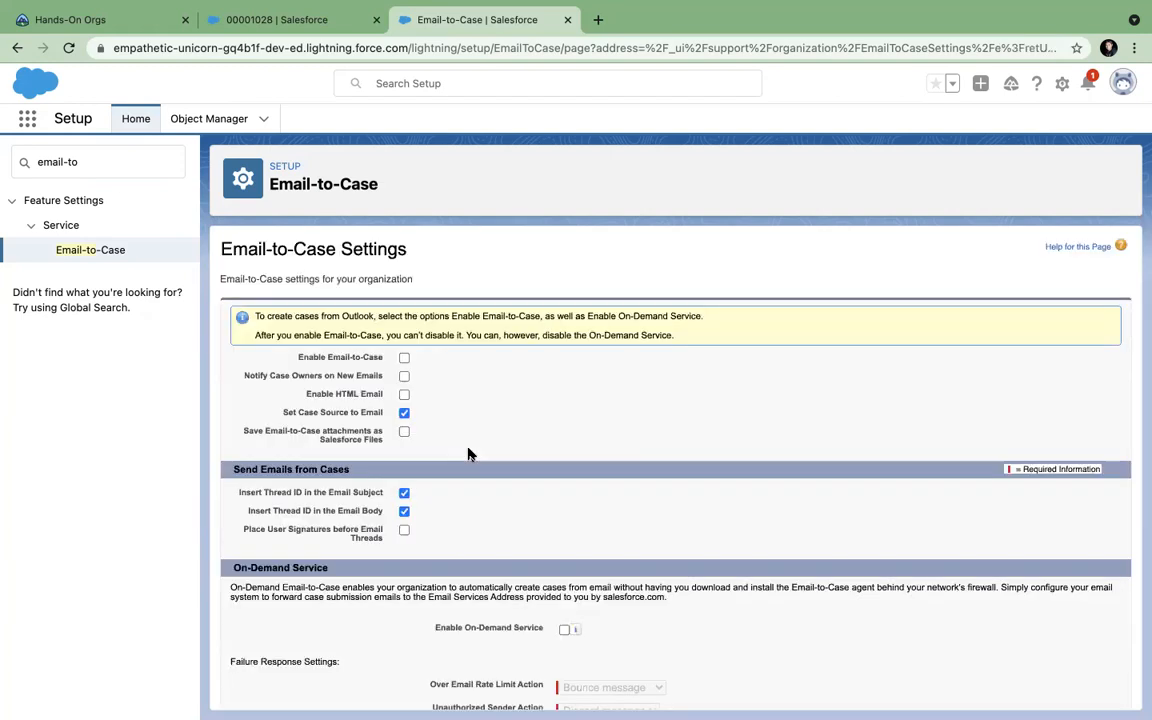
scroll(468, 454, down, 1)
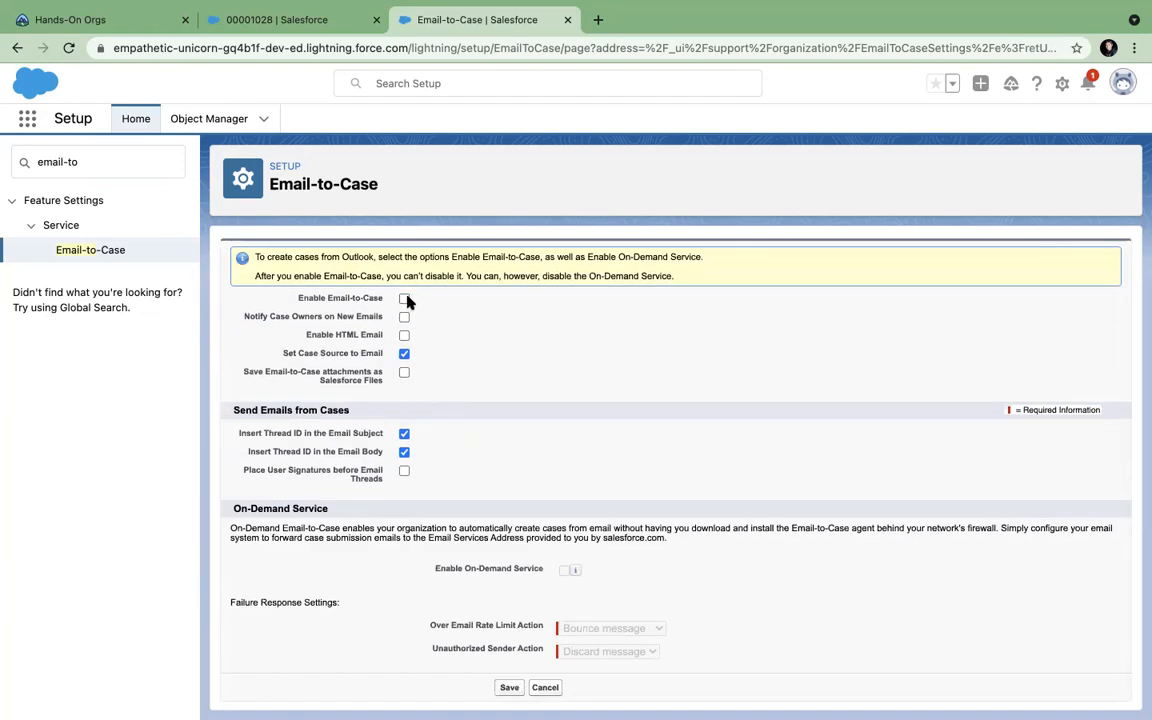
scroll(440, 310, up, 1)
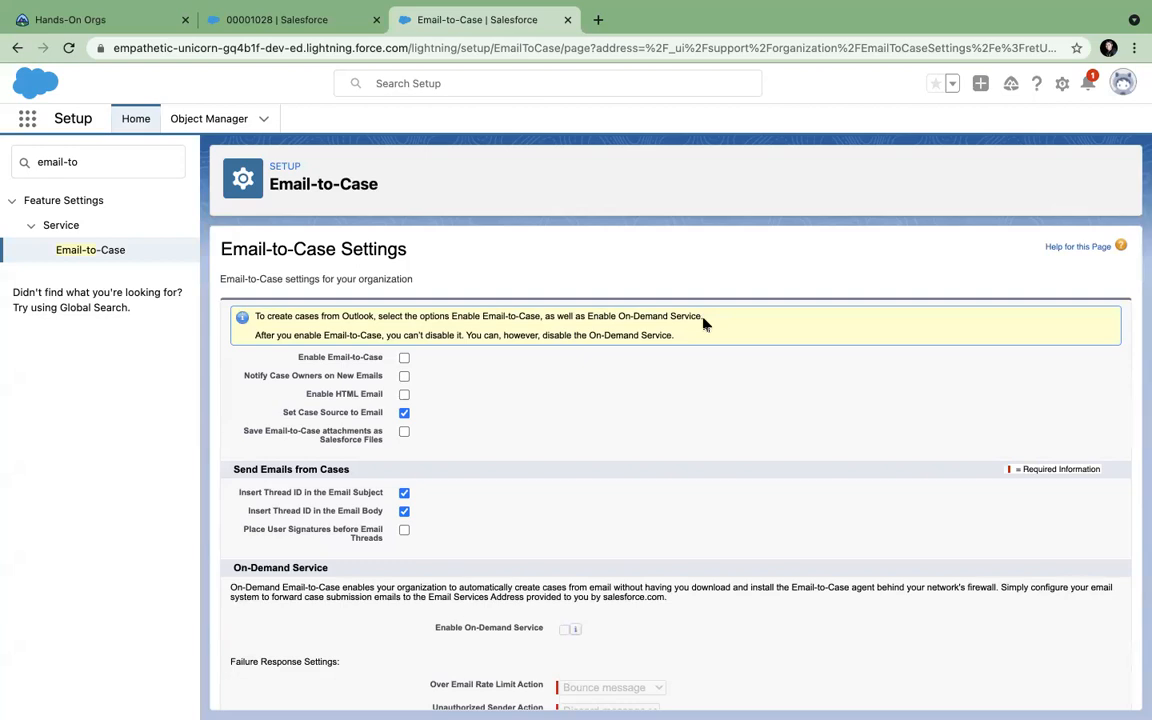
scroll(597, 445, down, 2)
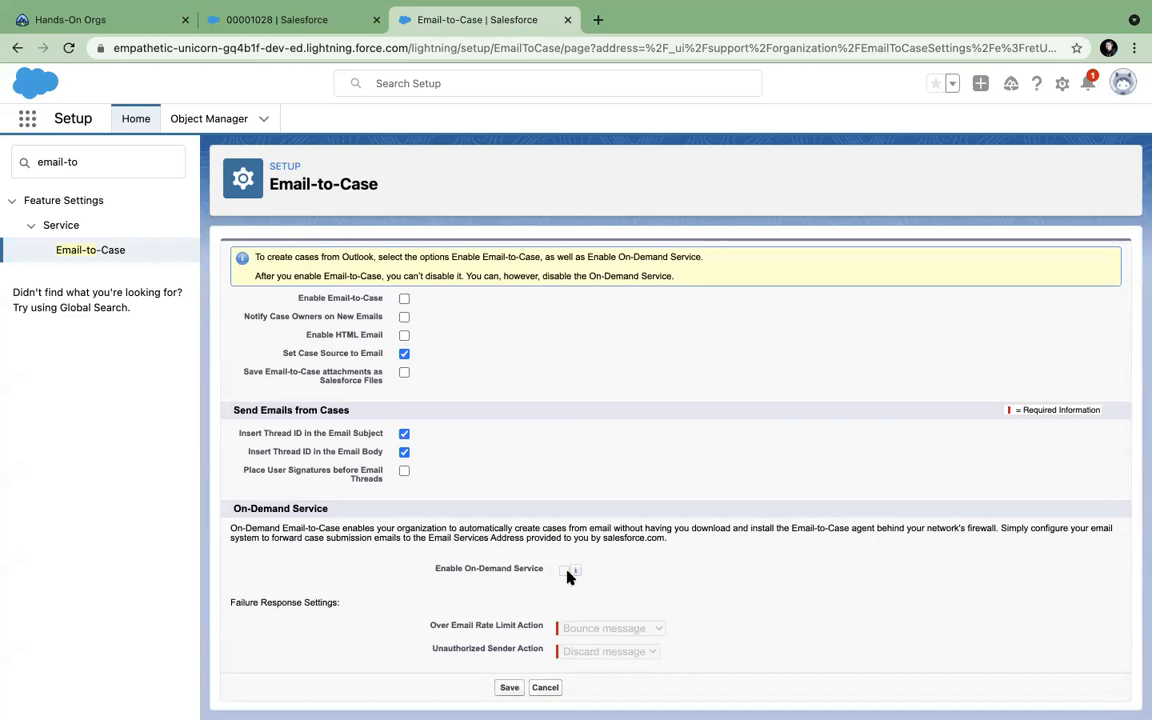
scroll(563, 396, up, 2)
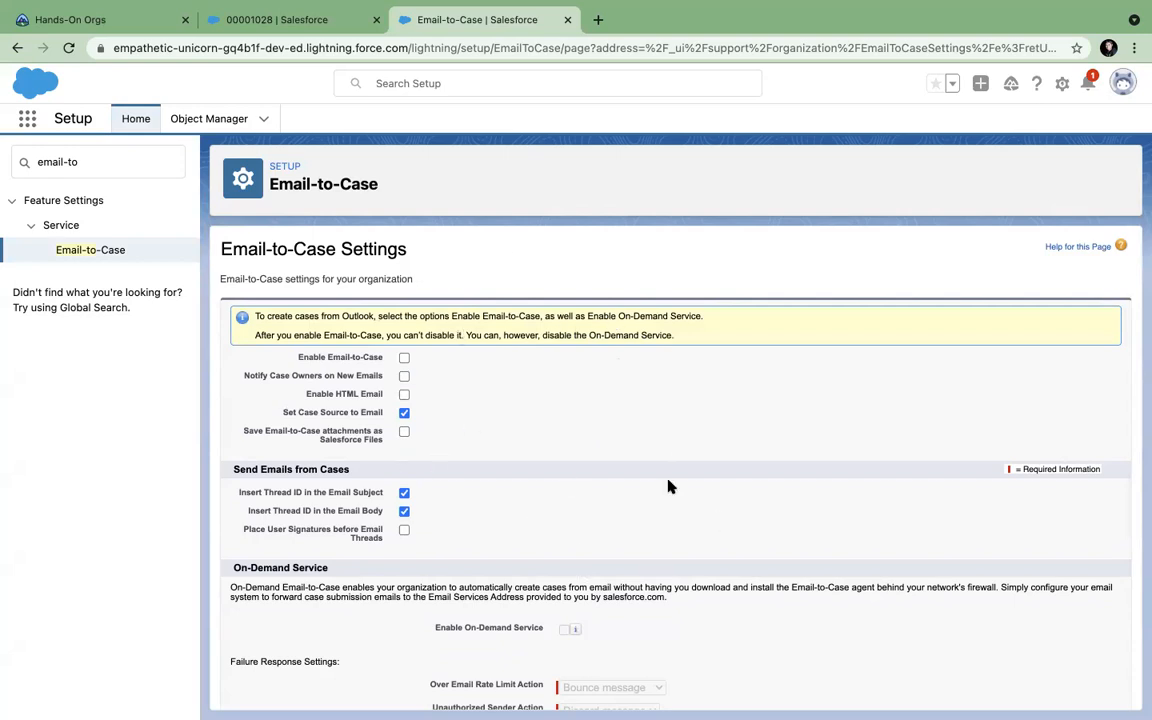
scroll(669, 487, down, 1)
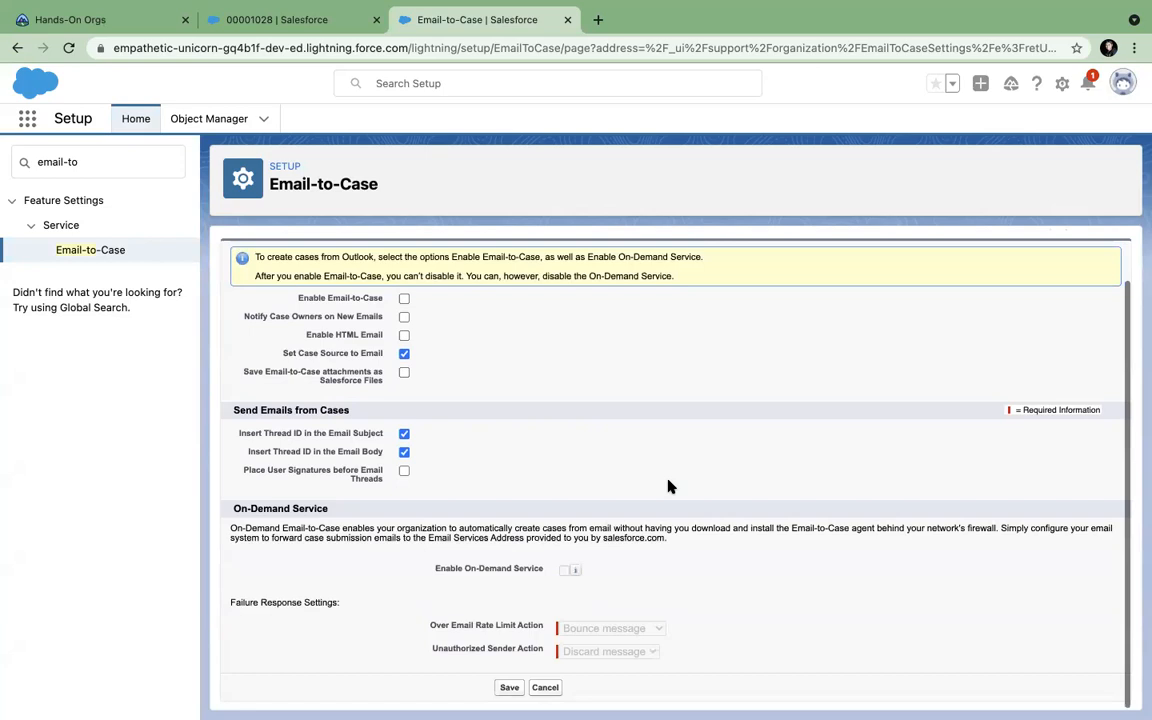
click(80, 163)
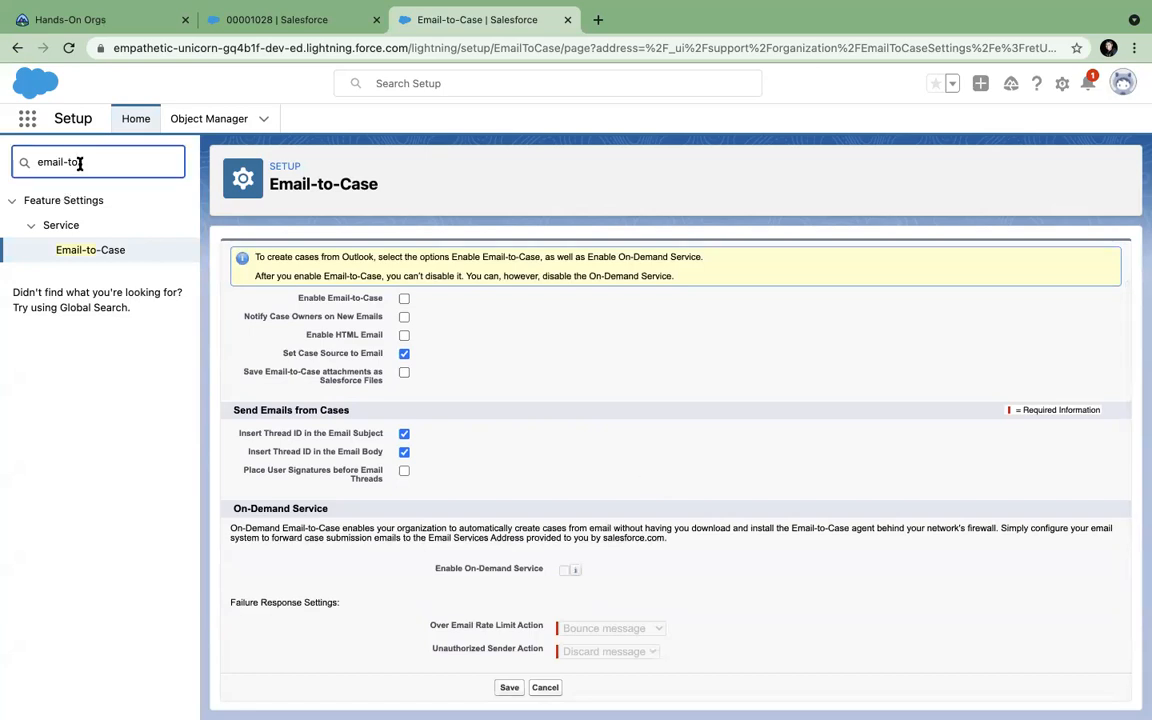
scroll(596, 393, up, 1)
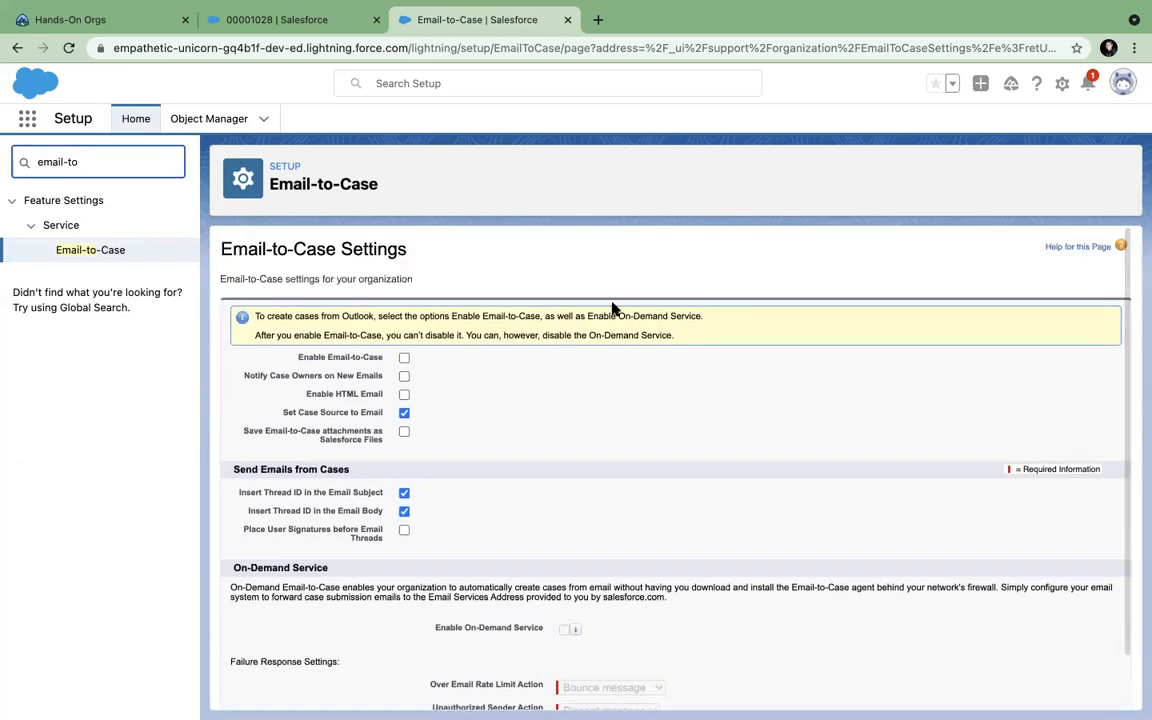
click(481, 315)
drag(481, 315, 531, 315)
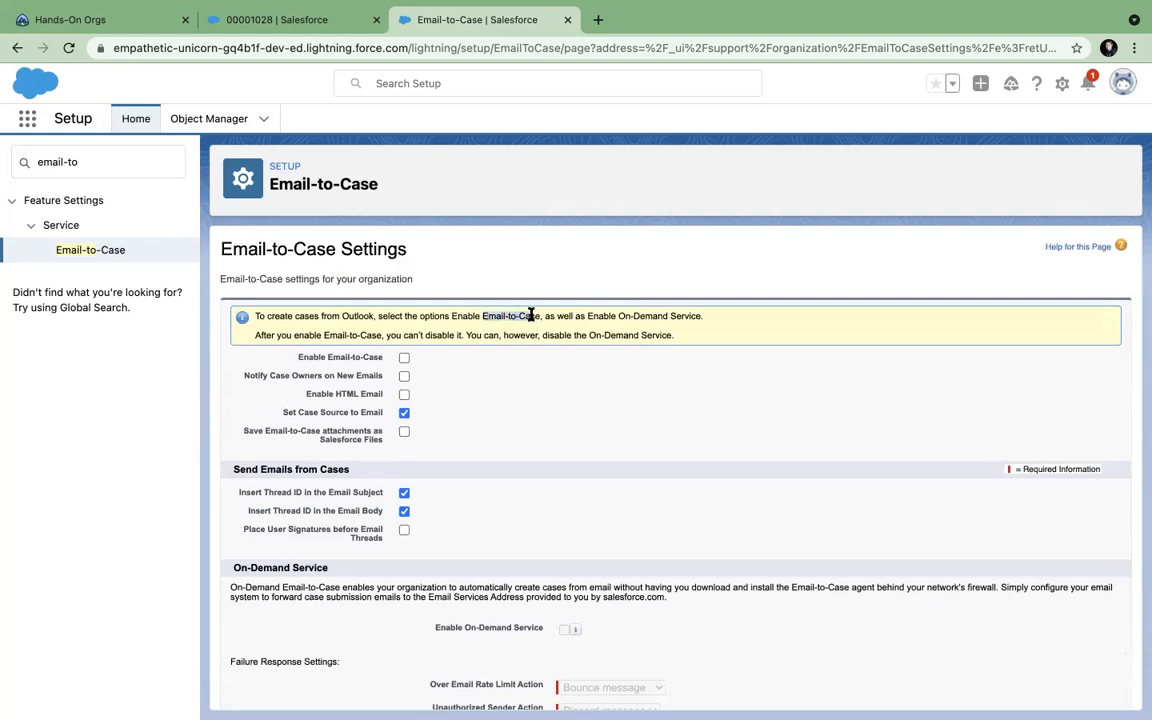
scroll(581, 415, down, 1)
scroll(581, 415, up, 1)
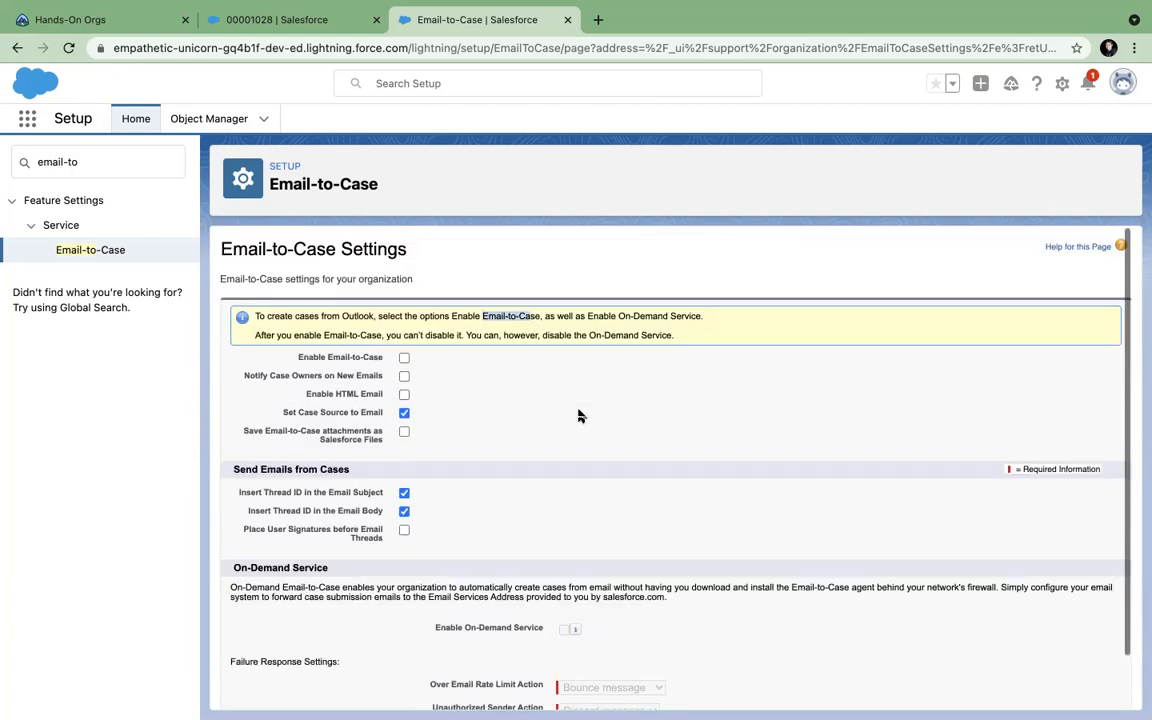
drag(98, 162, 4, 162)
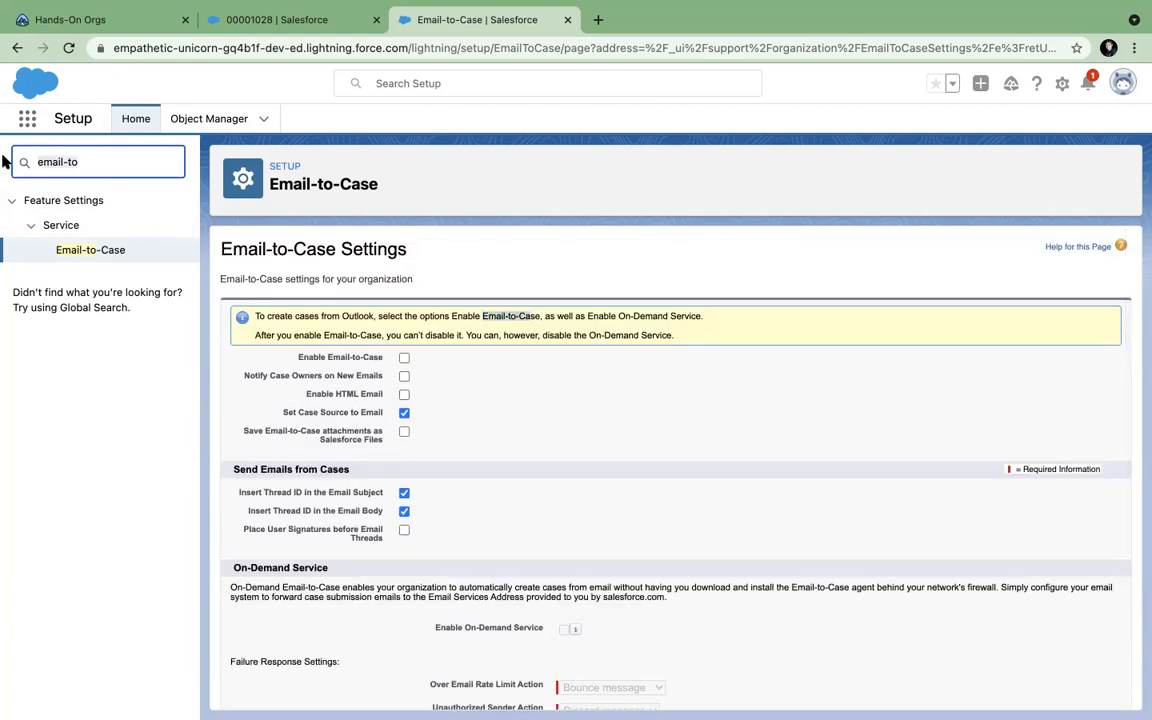
text(web)
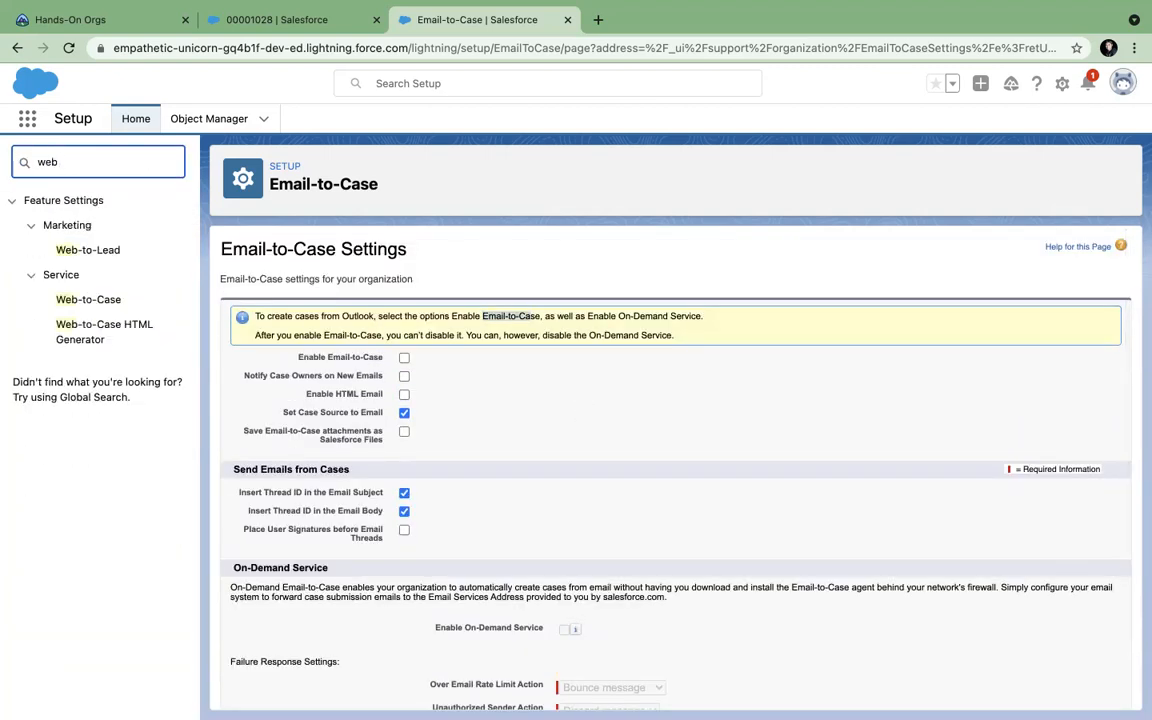
Go to Web-to-Case settings and on to the Web-to-Case HTML Generator.
click(103, 297)
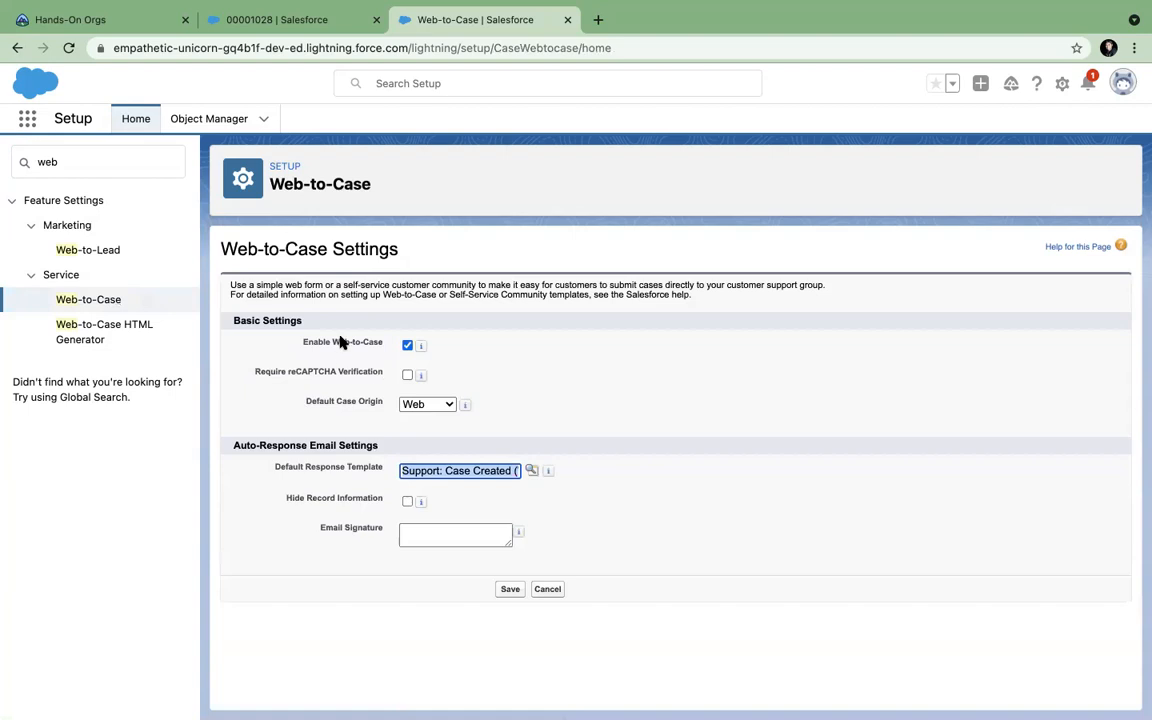
click(110, 329)
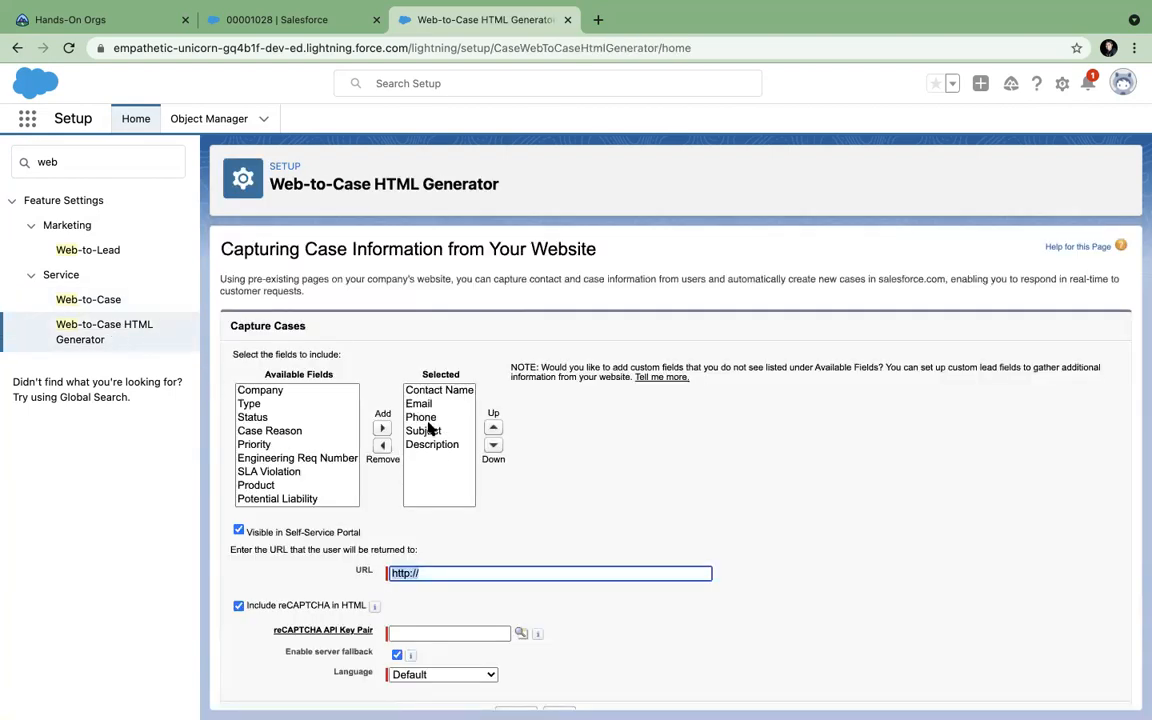
click(270, 430)
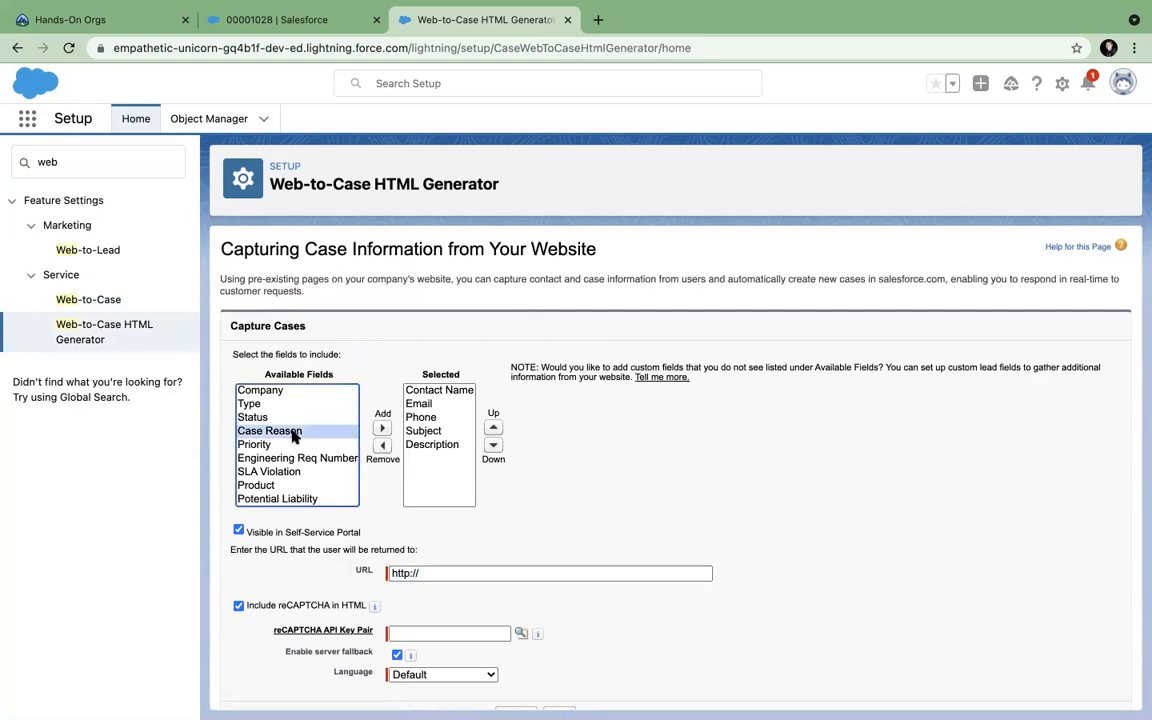
click(382, 428)
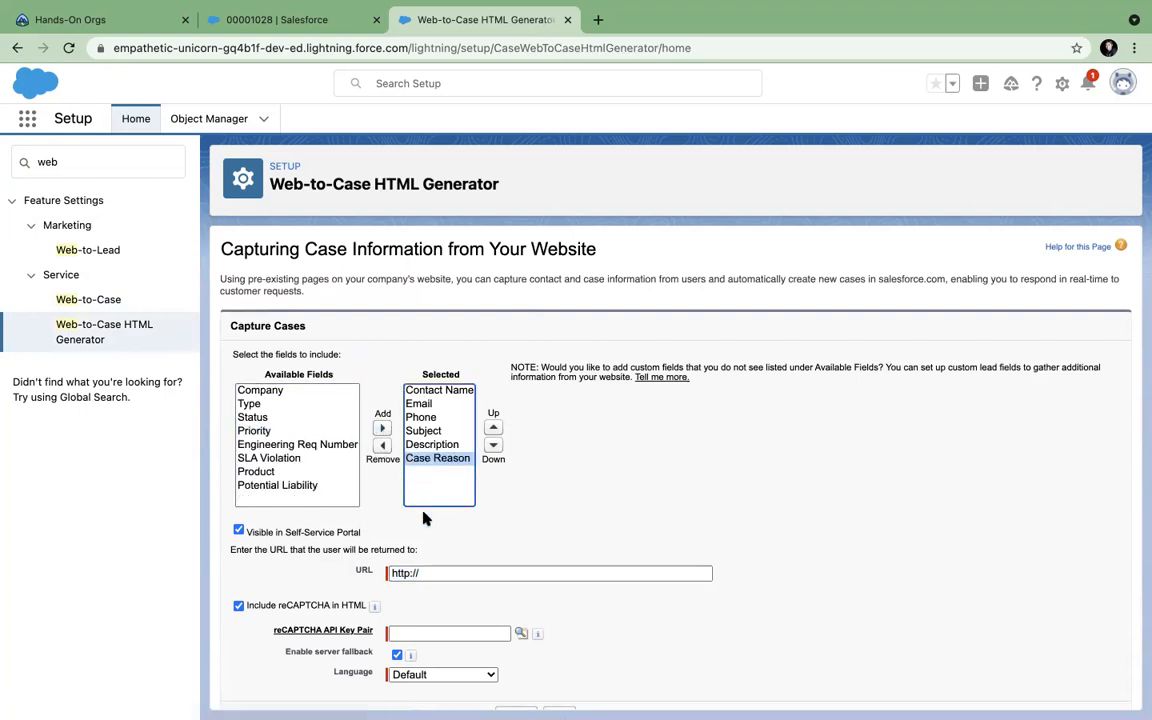
click(425, 573)
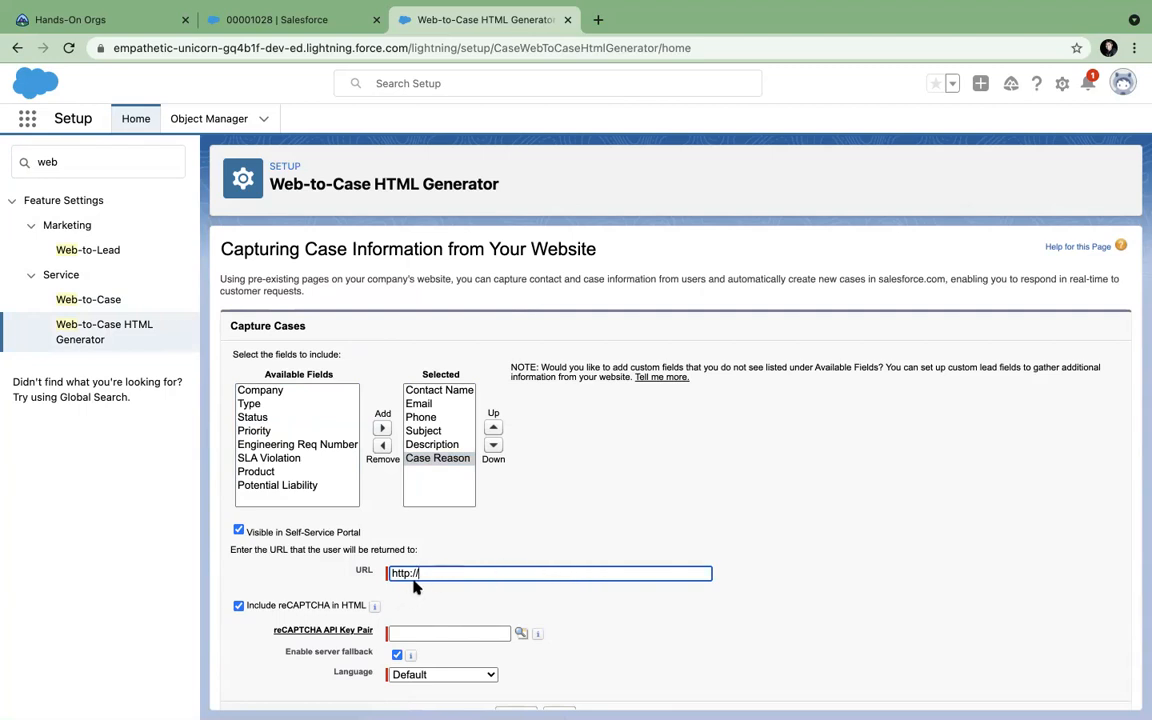
text(www.mycompany.com)
scroll(320, 617, down, 1)
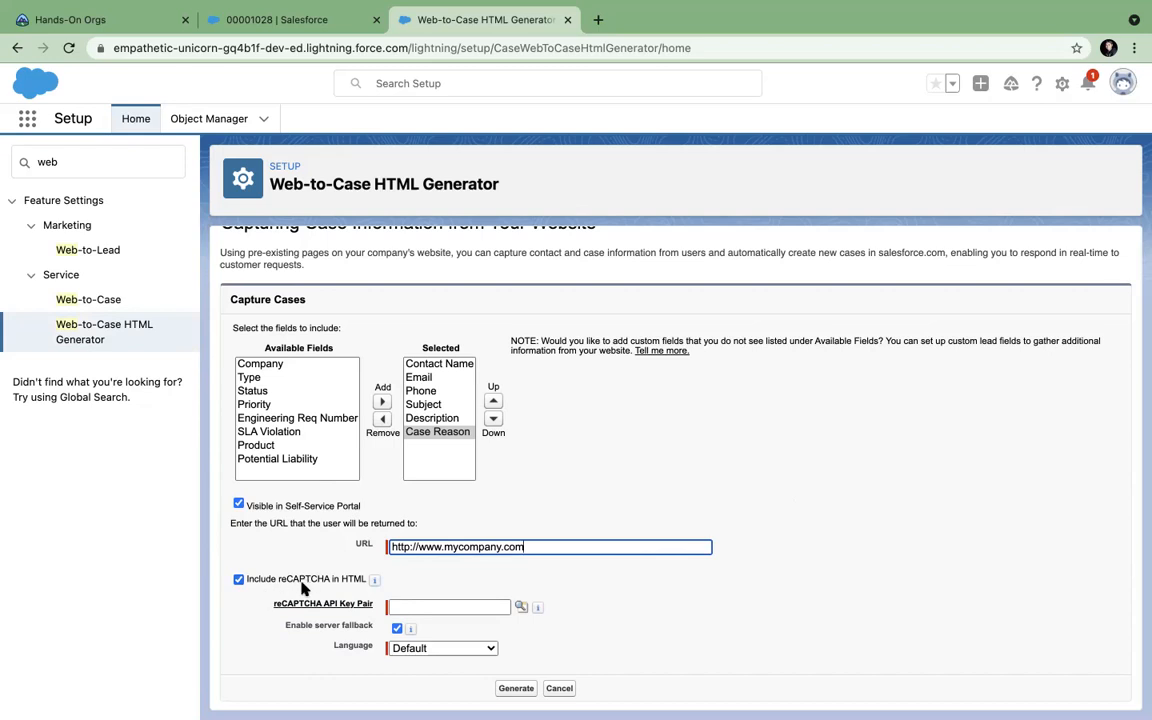
Try generating the form, then exclude reCAPTCHA from the HTML after the API key error.
click(516, 688)
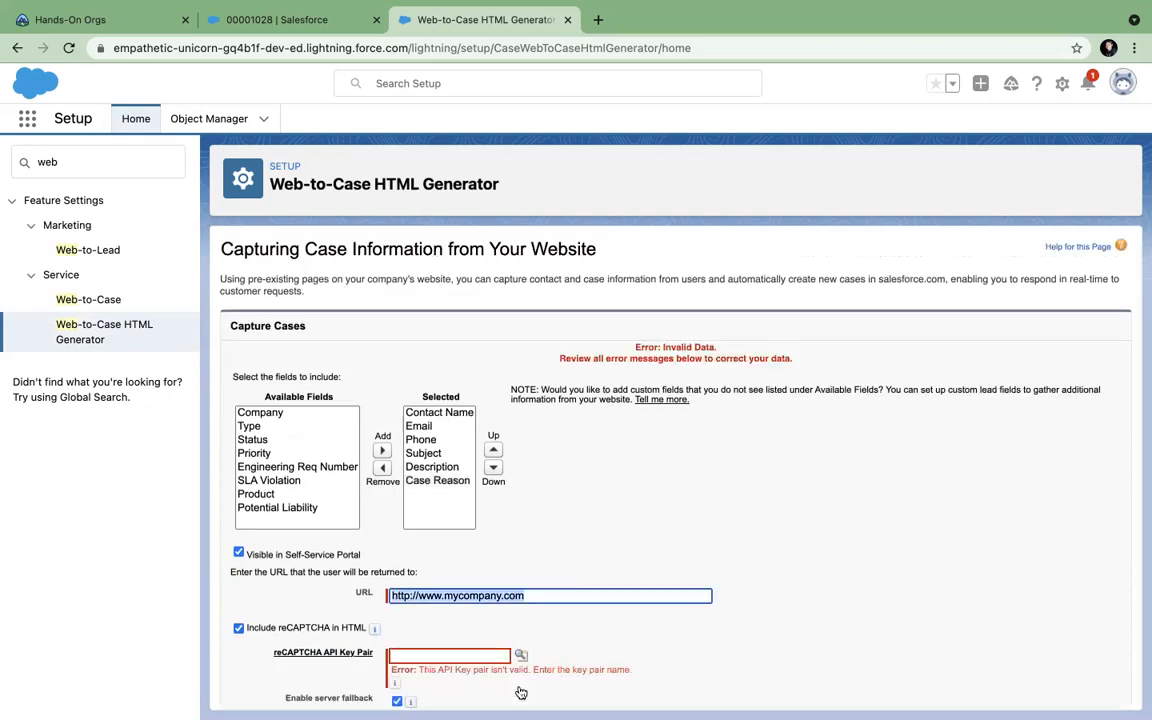
scroll(656, 478, down, 2)
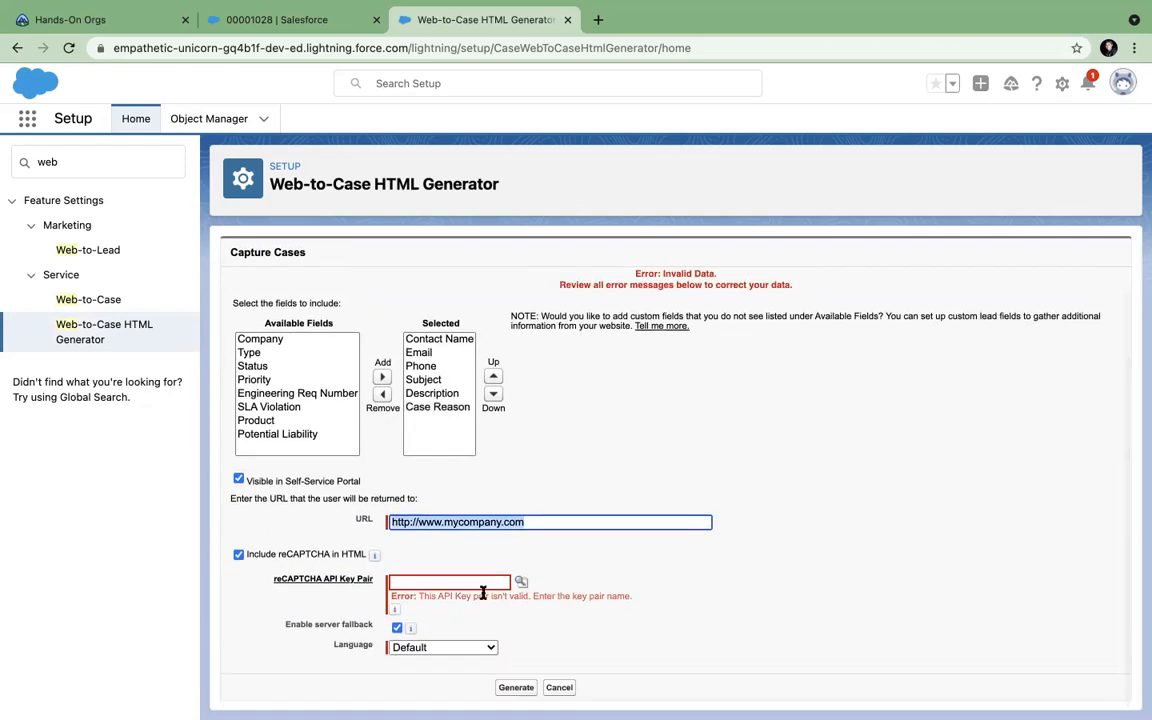
click(238, 554)
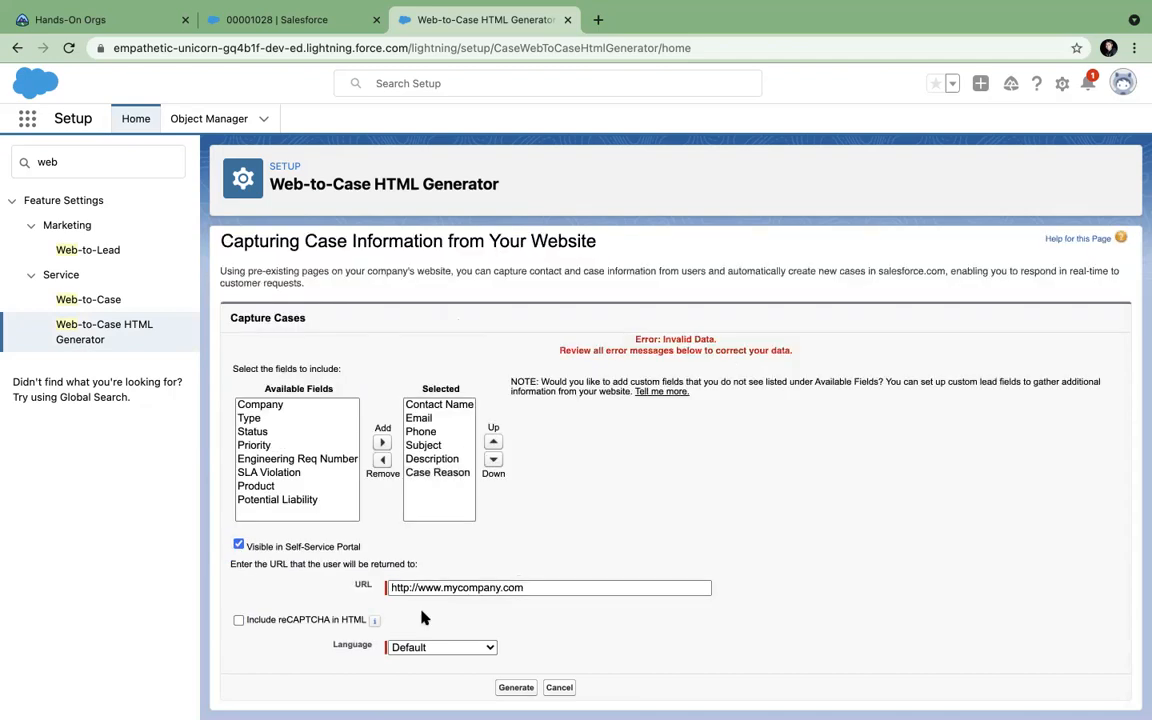
Generate the Web-to-Case HTML and review the code through its Case Reason dropdown and submit input.
click(514, 687)
scroll(560, 460, down, 1)
scroll(558, 460, down, 10)
scroll(558, 462, up, 5)
scroll(558, 462, down, 5)
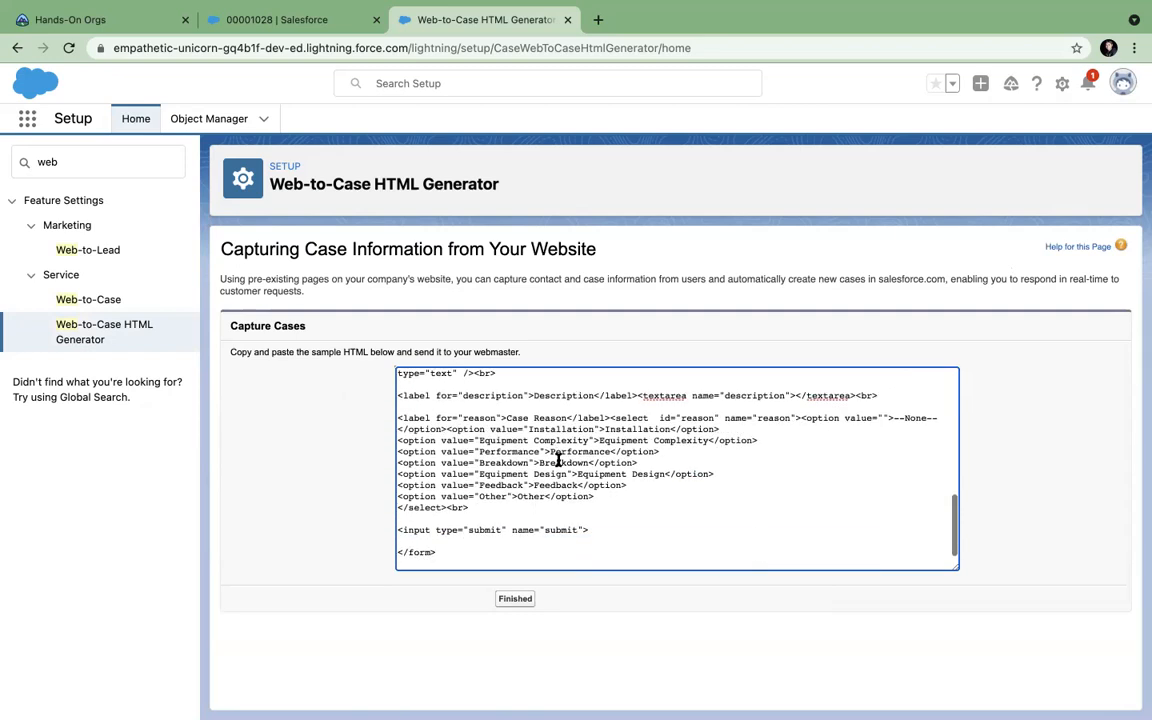
scroll(530, 458, up, 10)
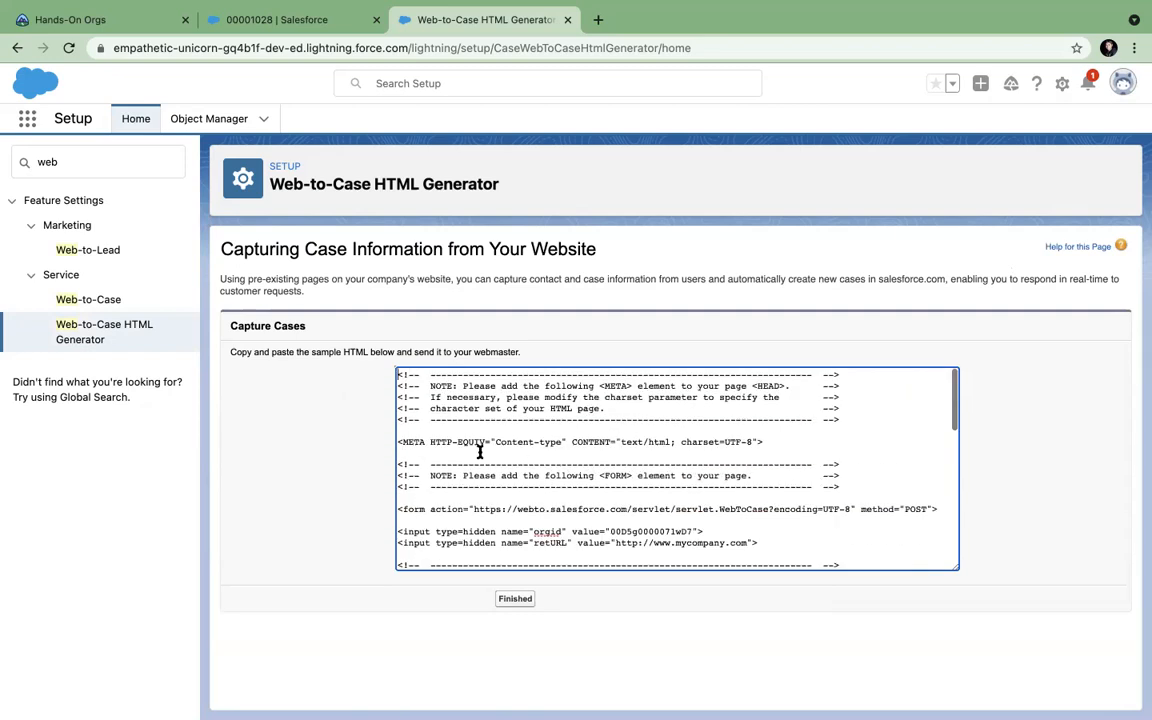
scroll(479, 452, down, 2)
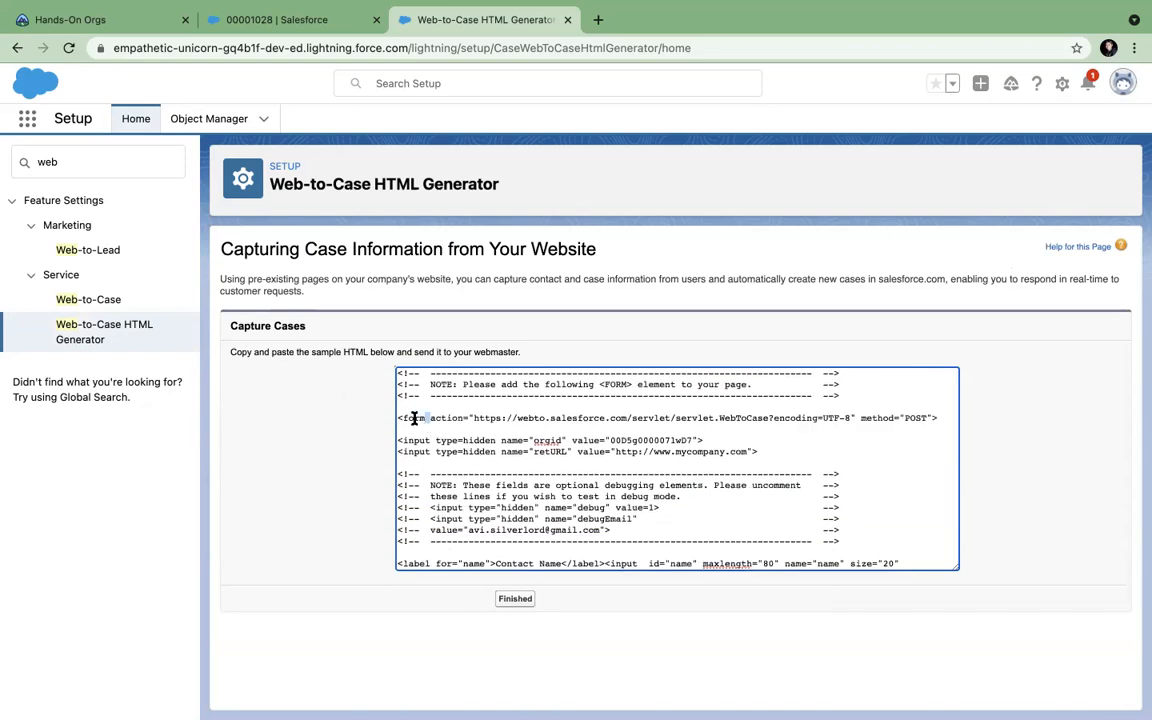
scroll(497, 441, down, 10)
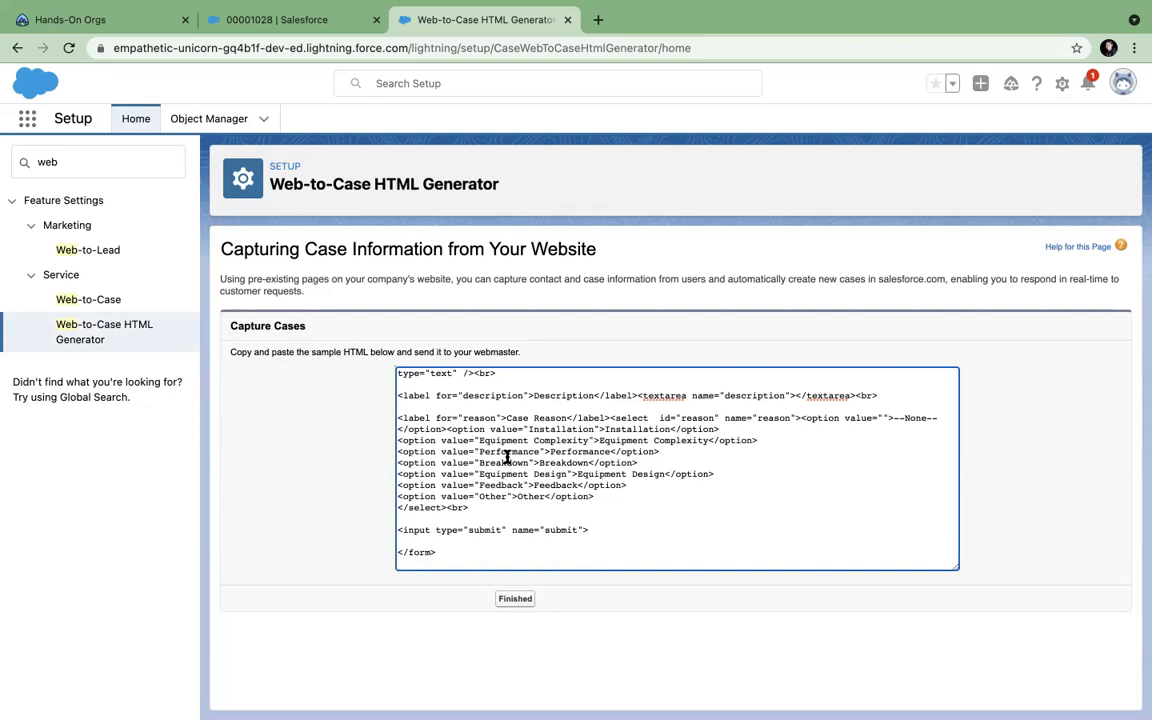
drag(445, 557, 368, 385)
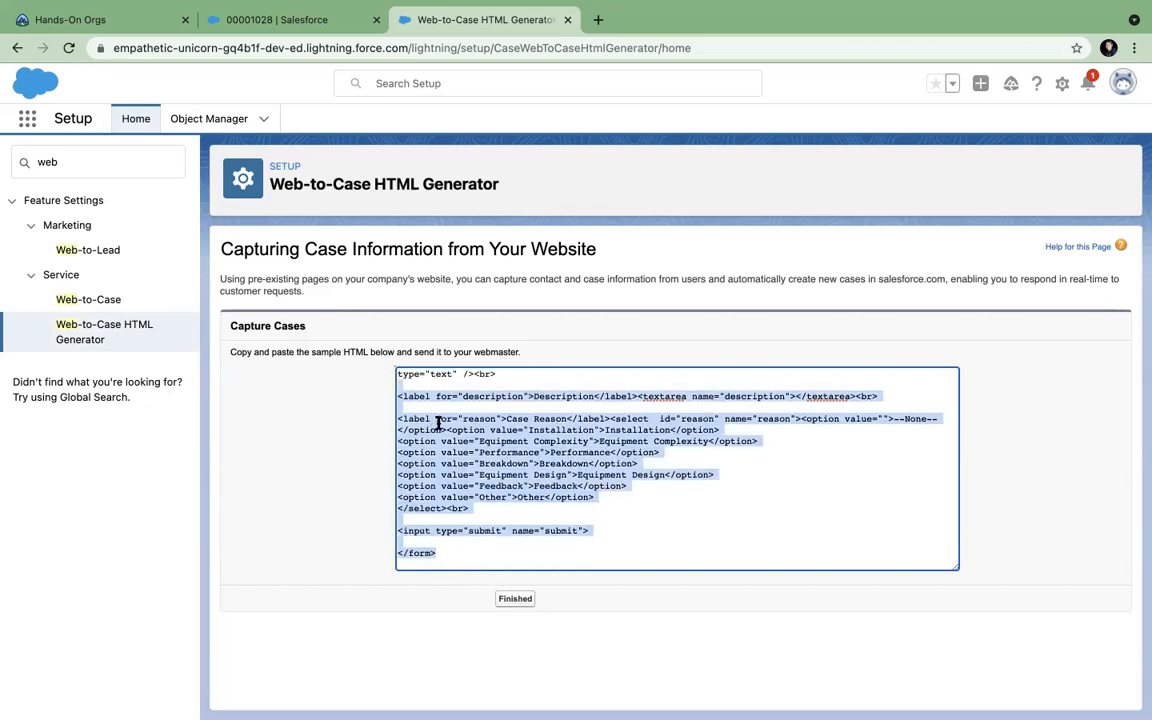
scroll(437, 422, up, 10)
scroll(437, 422, down, 10)
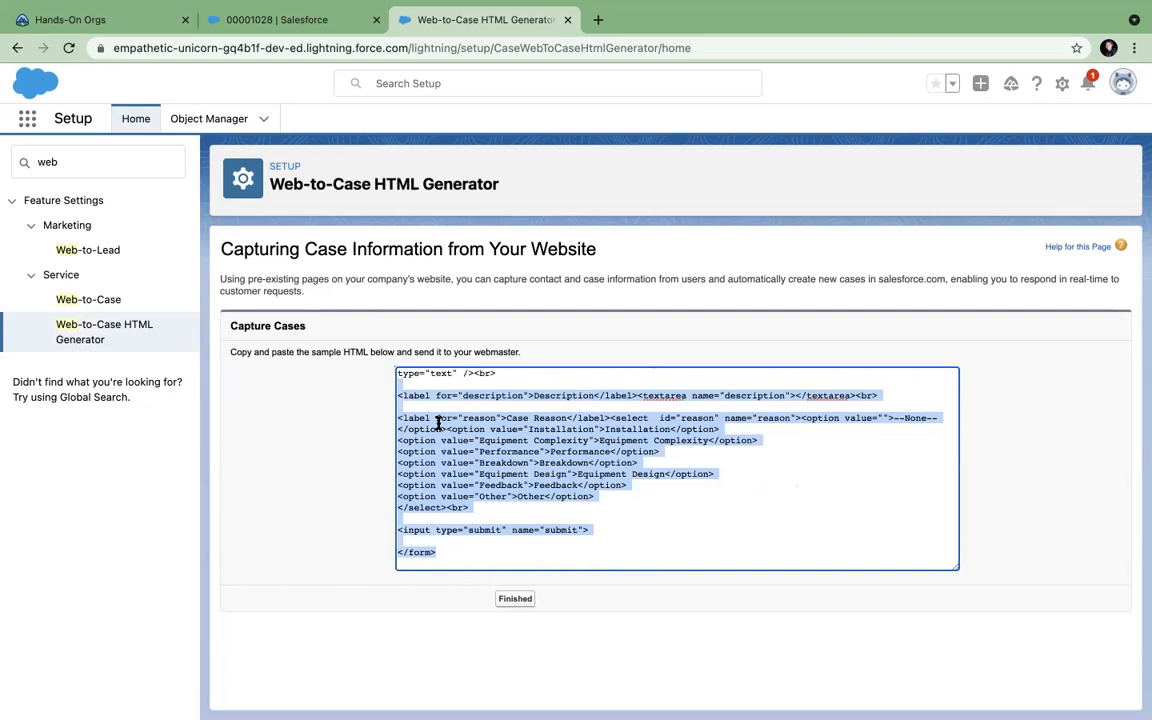
click(249, 482)
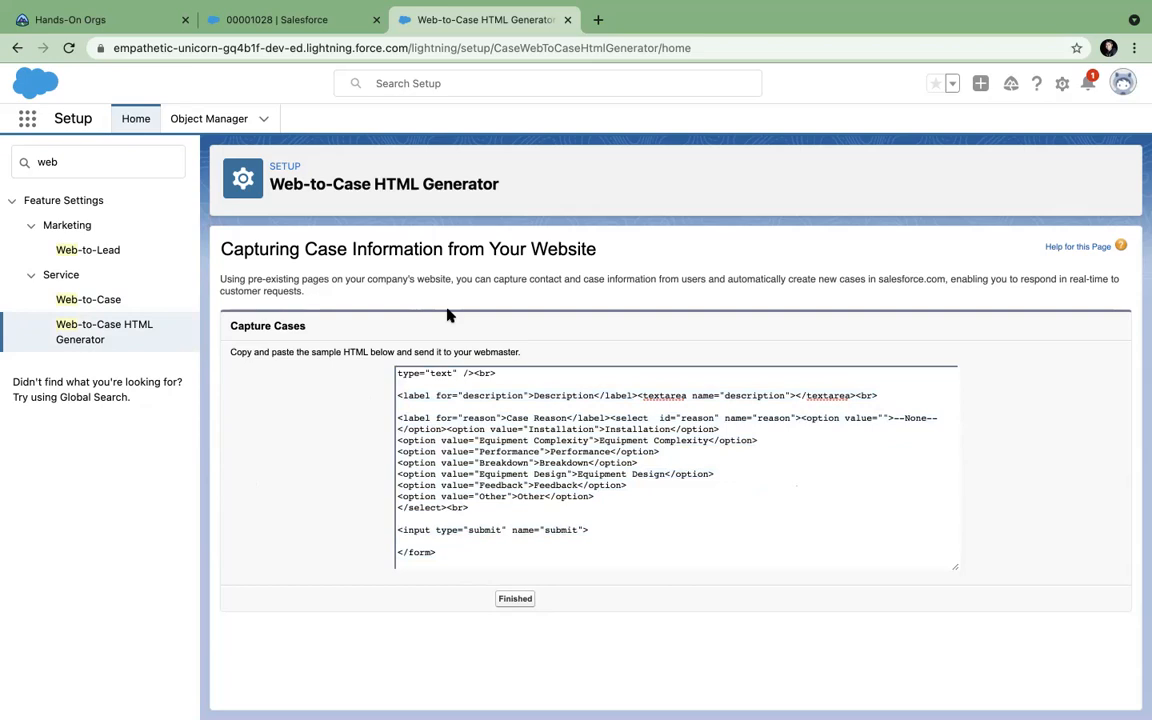
Search the setup menu for 'ser' and browse the Service settings group.
click(66, 161)
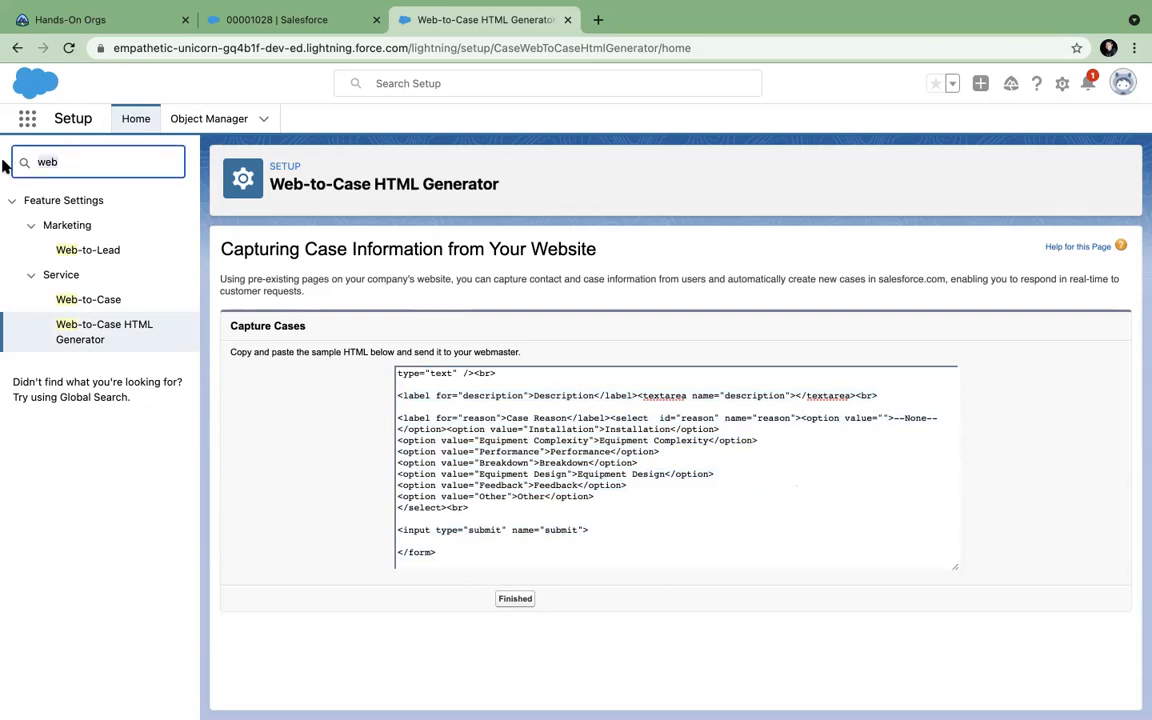
key(BackSpace)
key(BackSpace)
key(BackSpace)
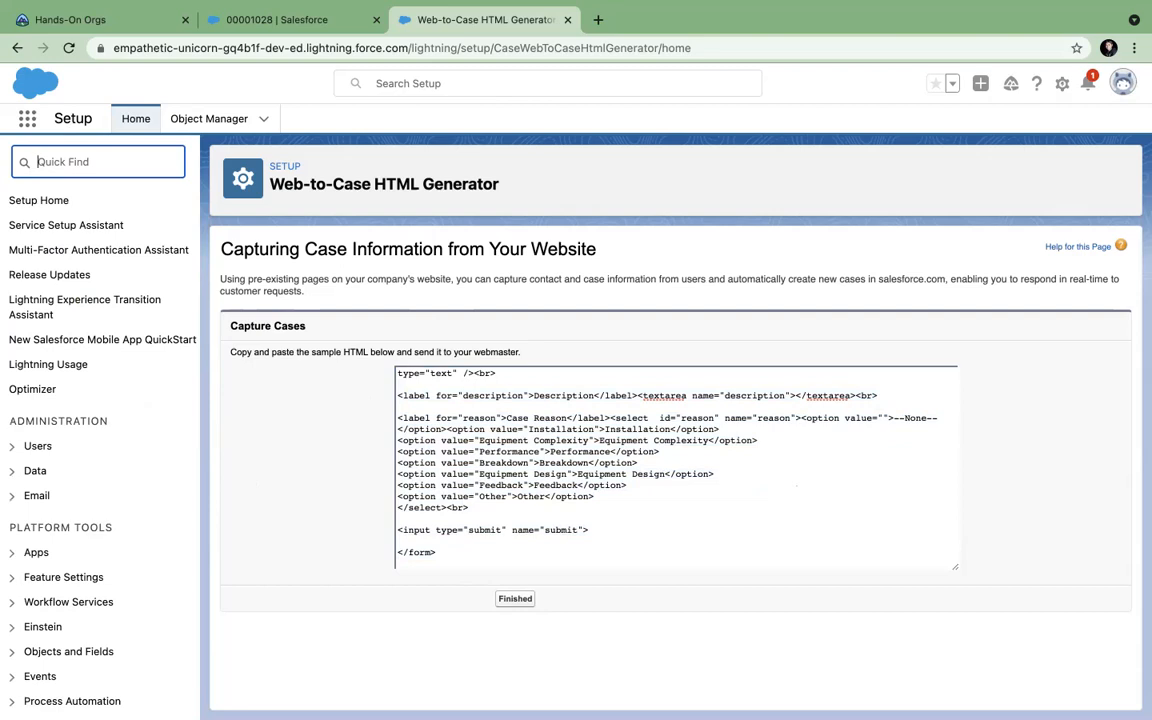
text(service)
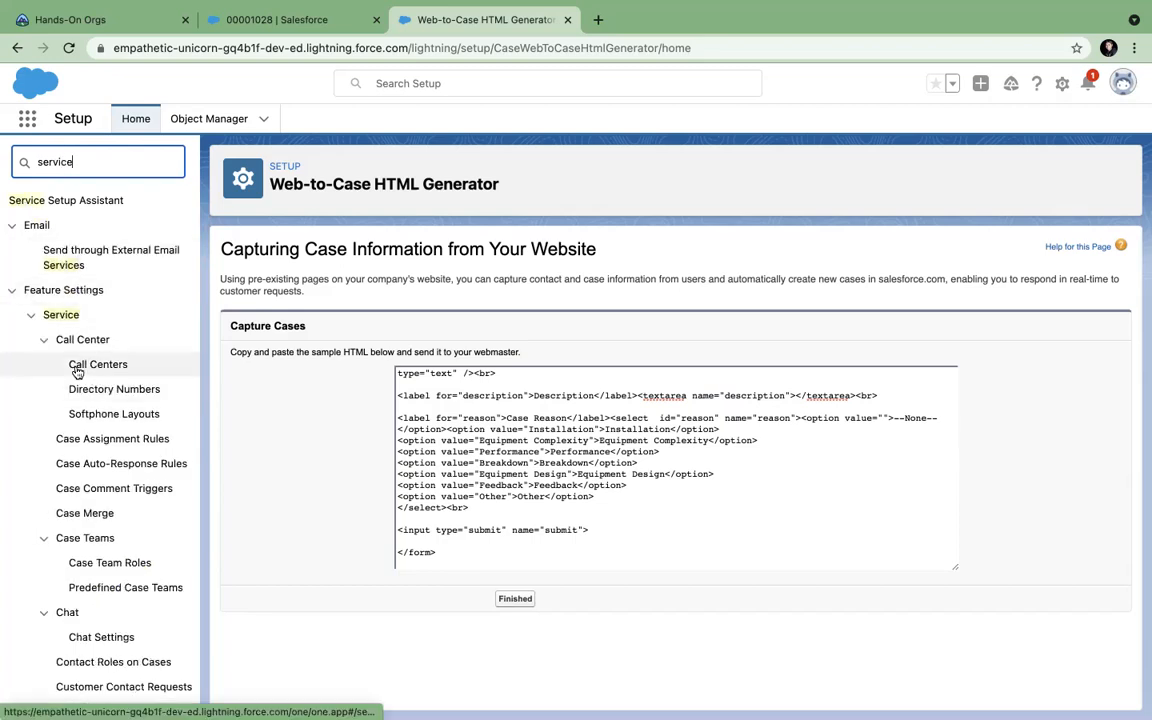
scroll(82, 400, down, 10)
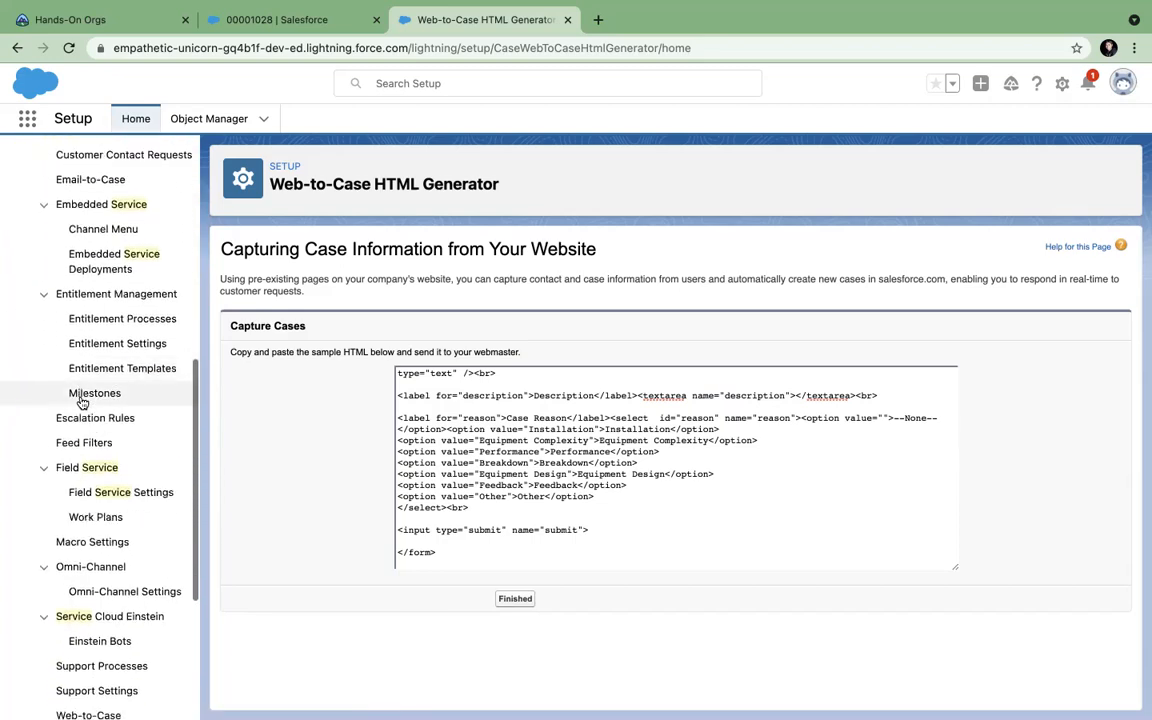
scroll(82, 400, down, 5)
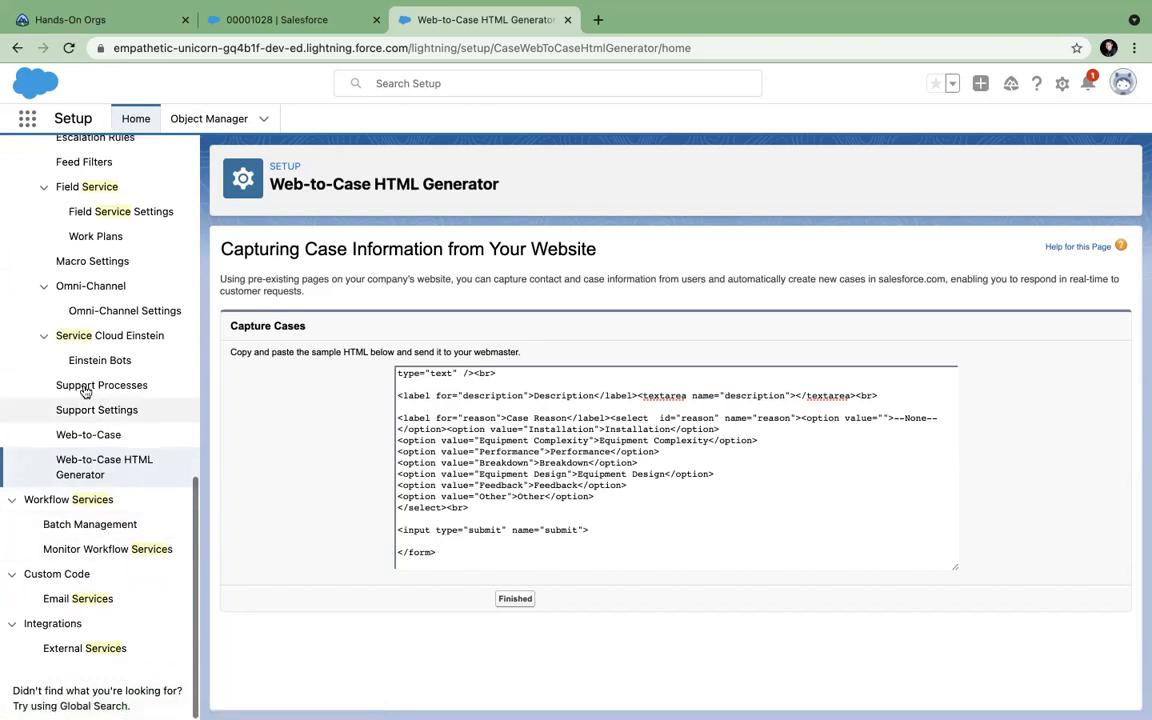
scroll(86, 391, up, 10)
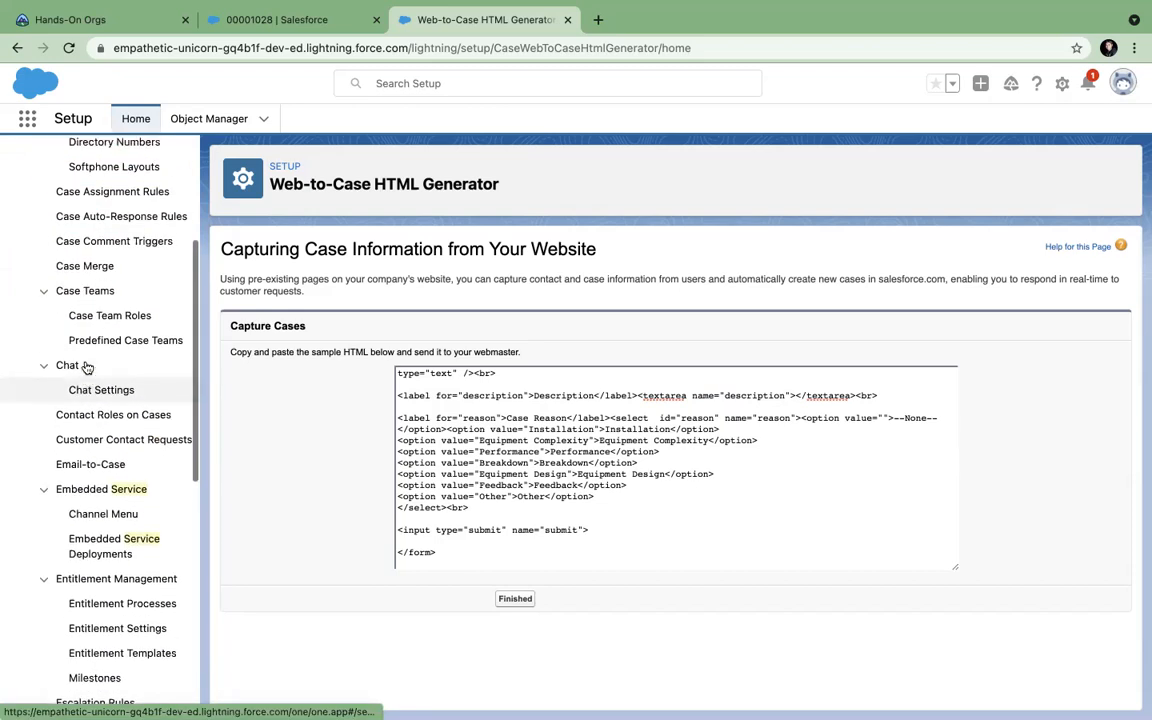
scroll(86, 368, up, 5)
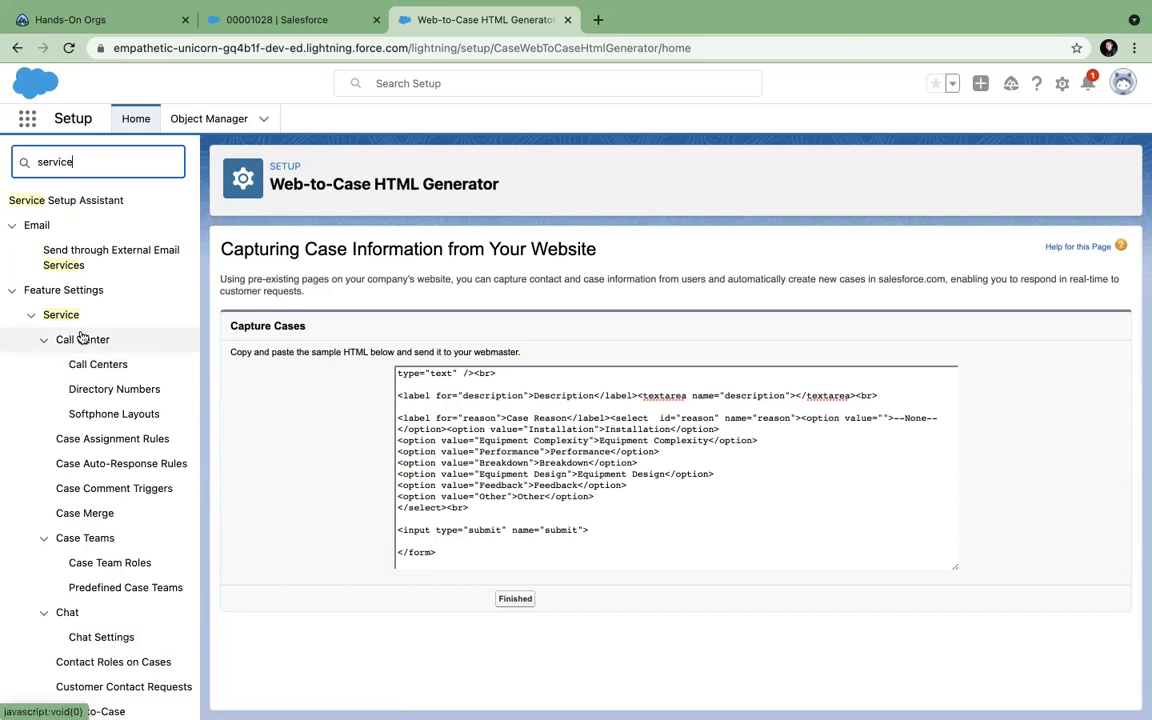
click(62, 315)
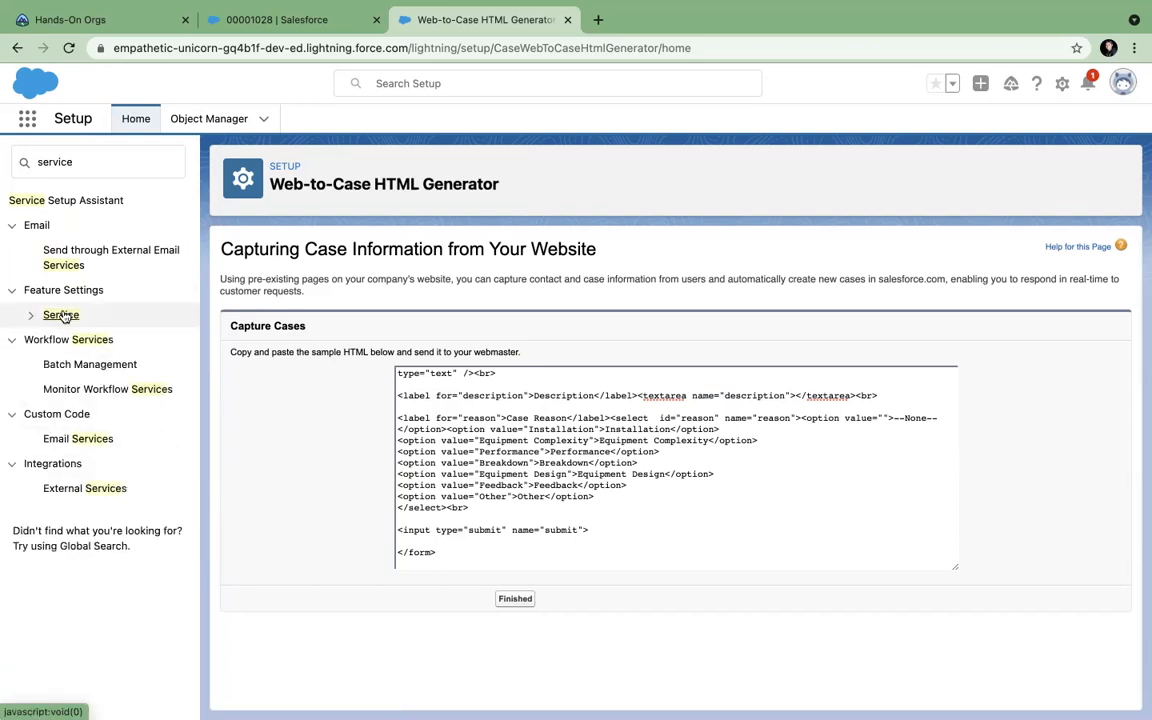
click(62, 315)
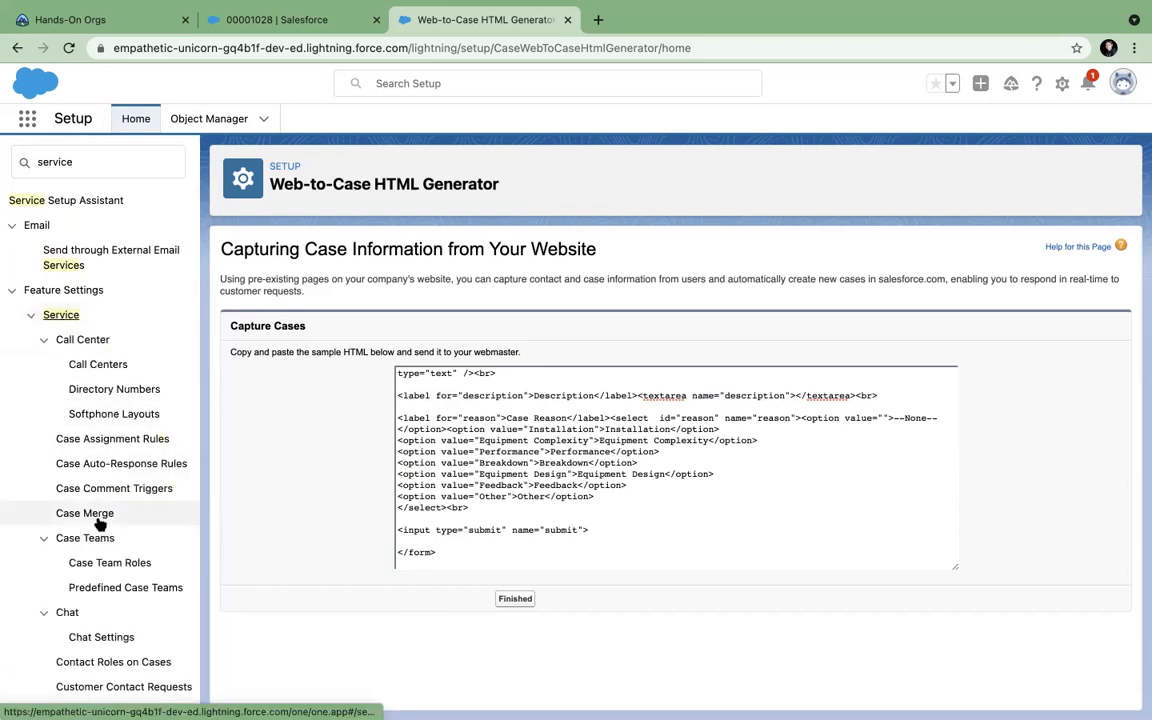
scroll(100, 525, down, 3)
scroll(100, 524, down, 4)
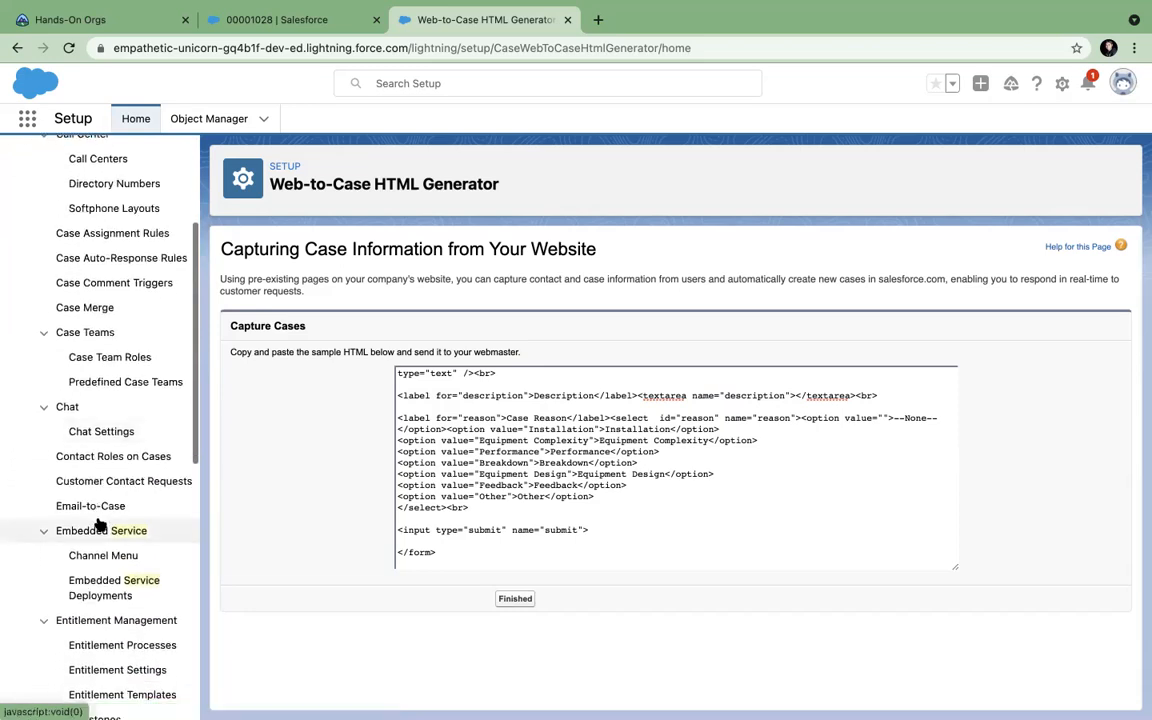
scroll(100, 525, down, 4)
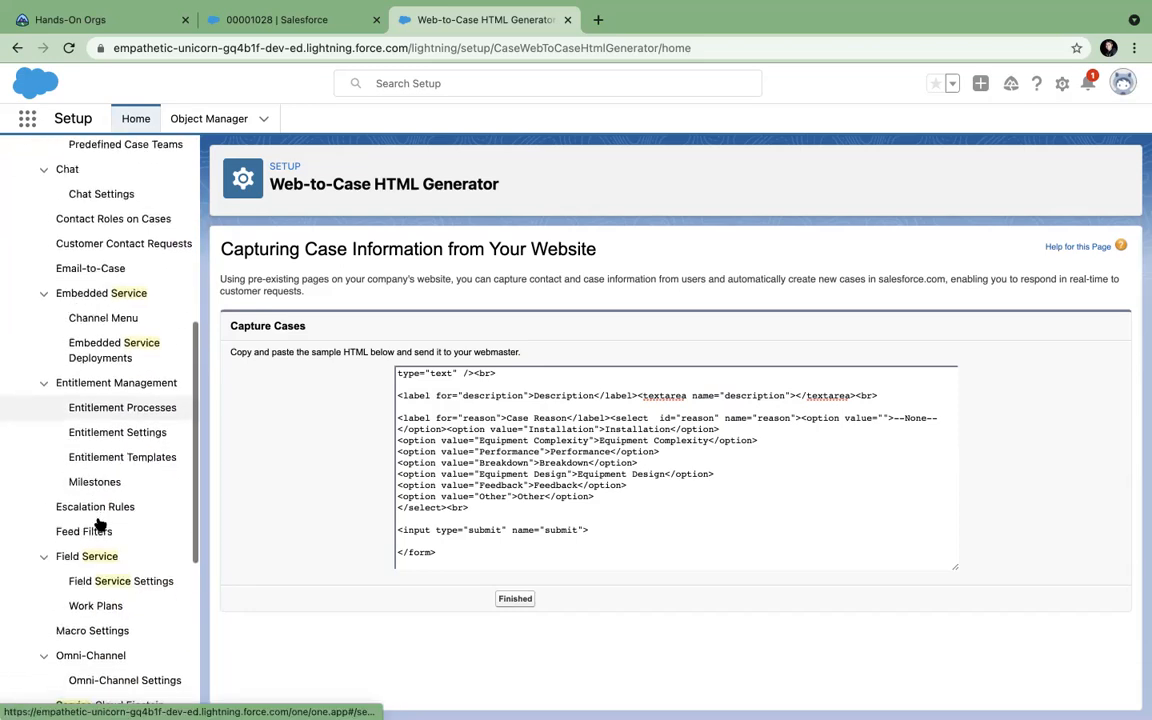
scroll(100, 525, up, 10)
Search for 'email-to' to locate Email-to-Case under Service, then clear the search.
click(75, 160)
key(super+a)
key(BackSpace)
text(emai)
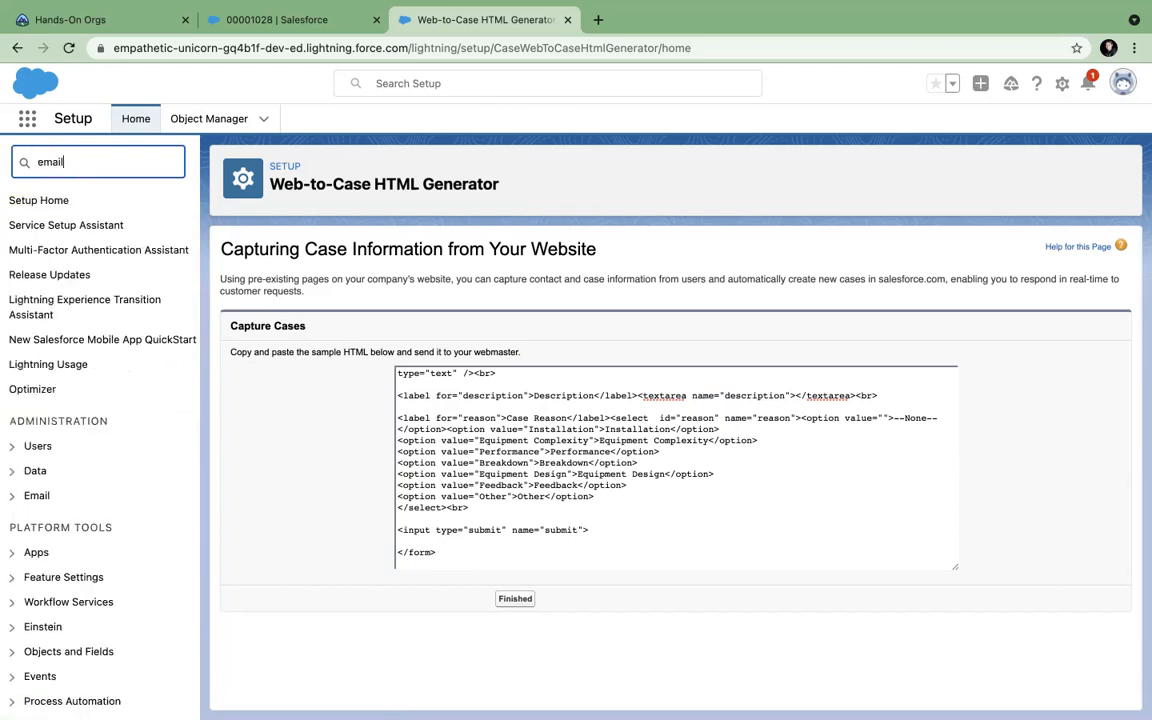
text(l-to)
click(45, 227)
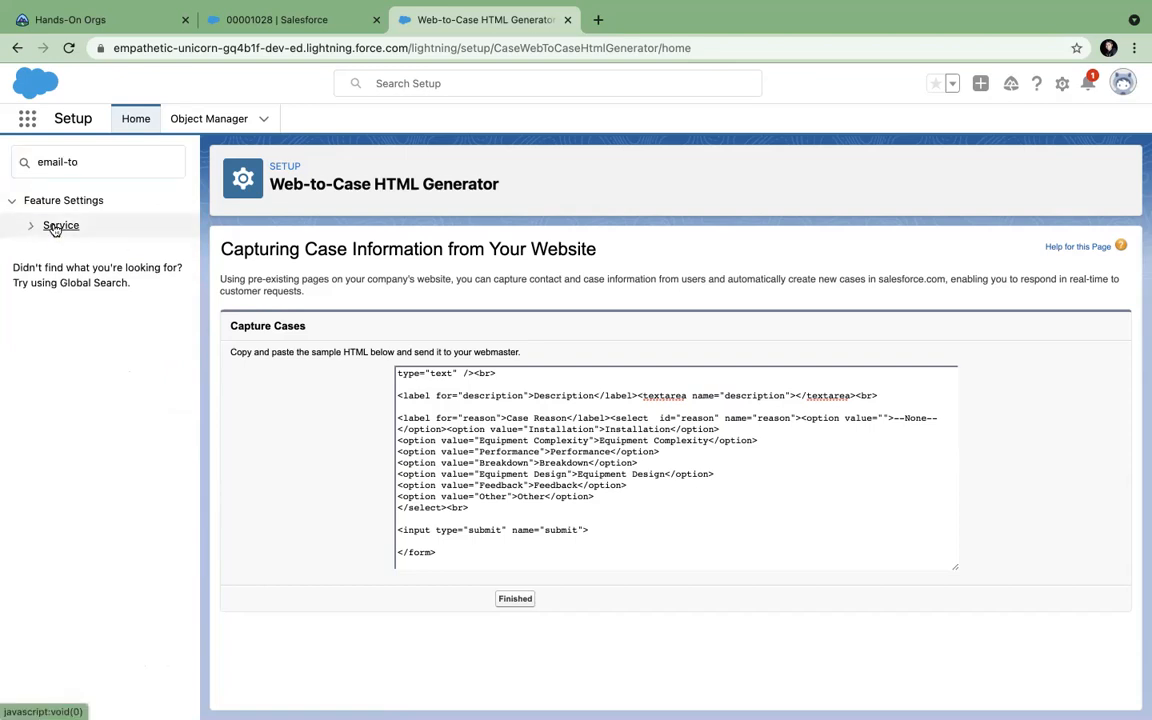
click(42, 230)
drag(87, 166, 6, 169)
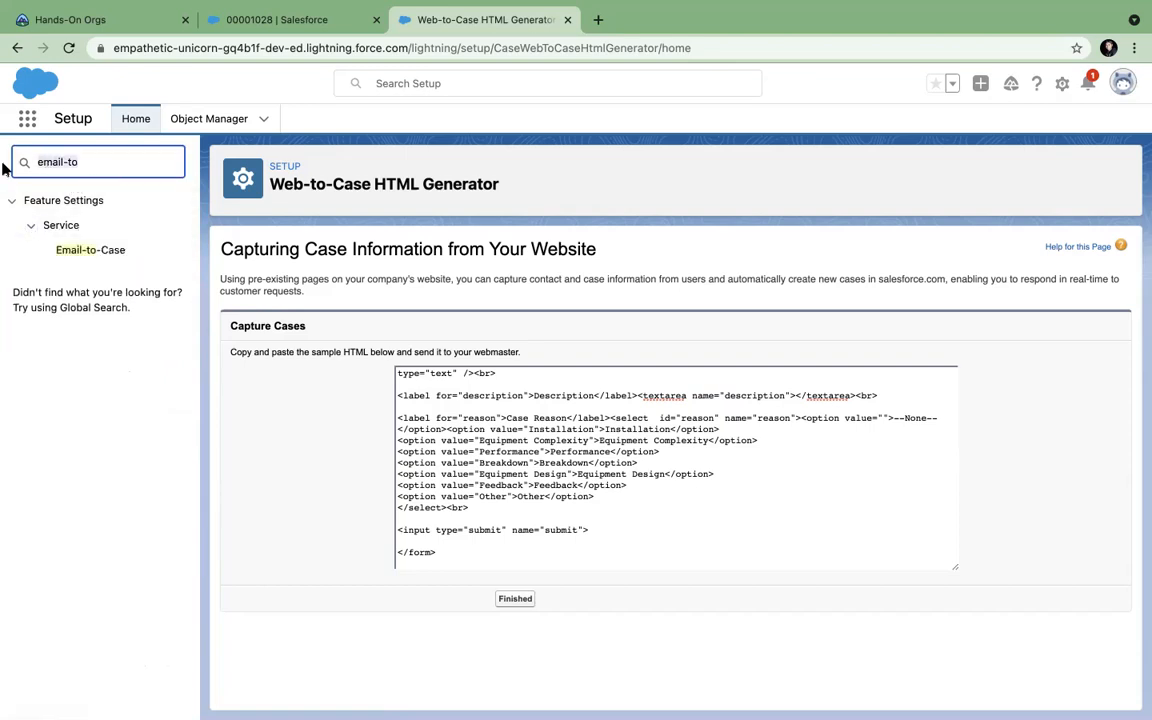
key(BackSpace)
scroll(58, 303, down, 5)
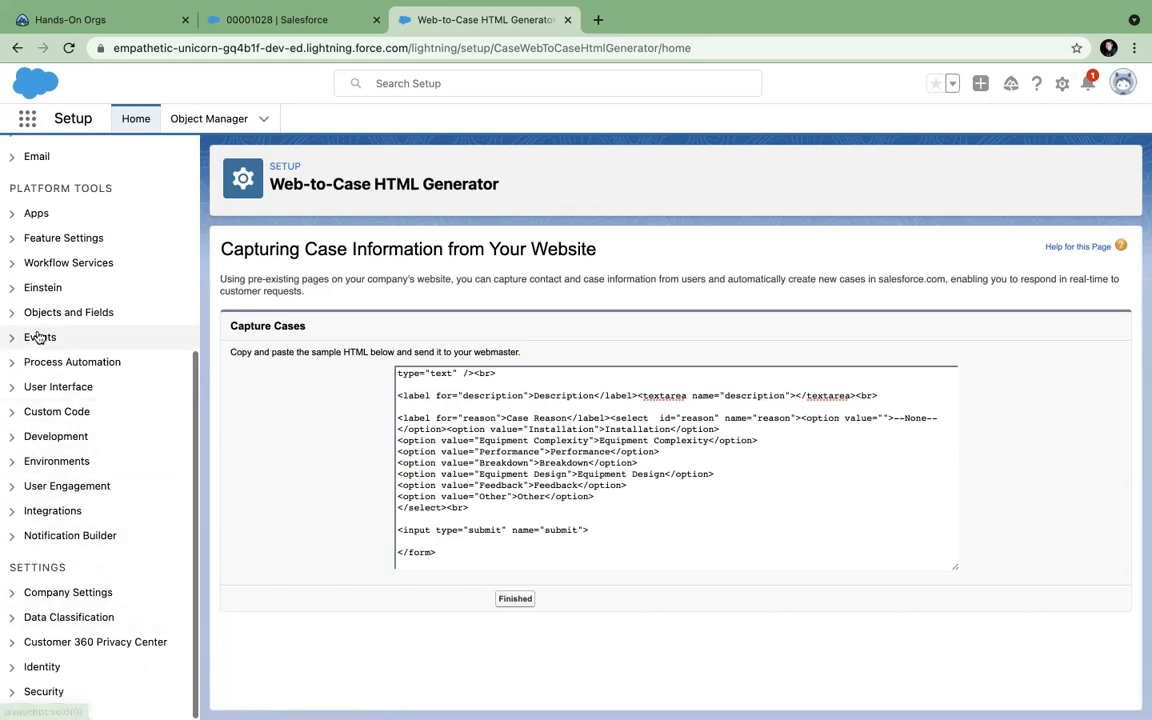
scroll(33, 245, up, 3)
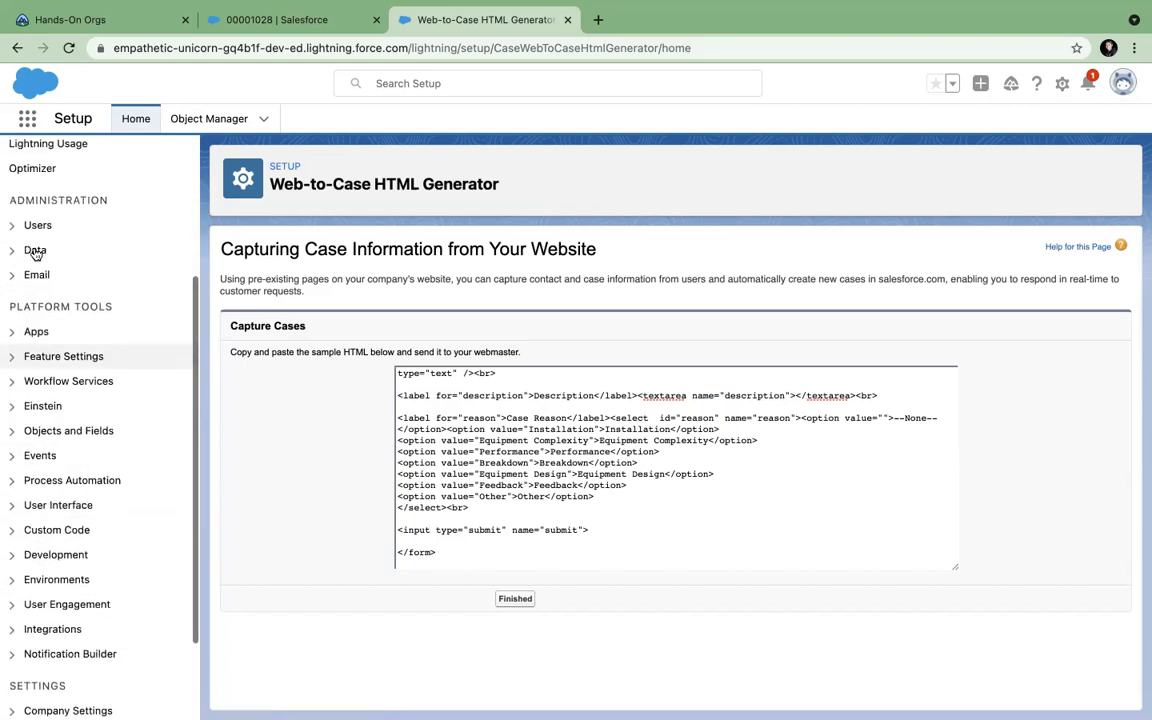
scroll(35, 252, down, 3)
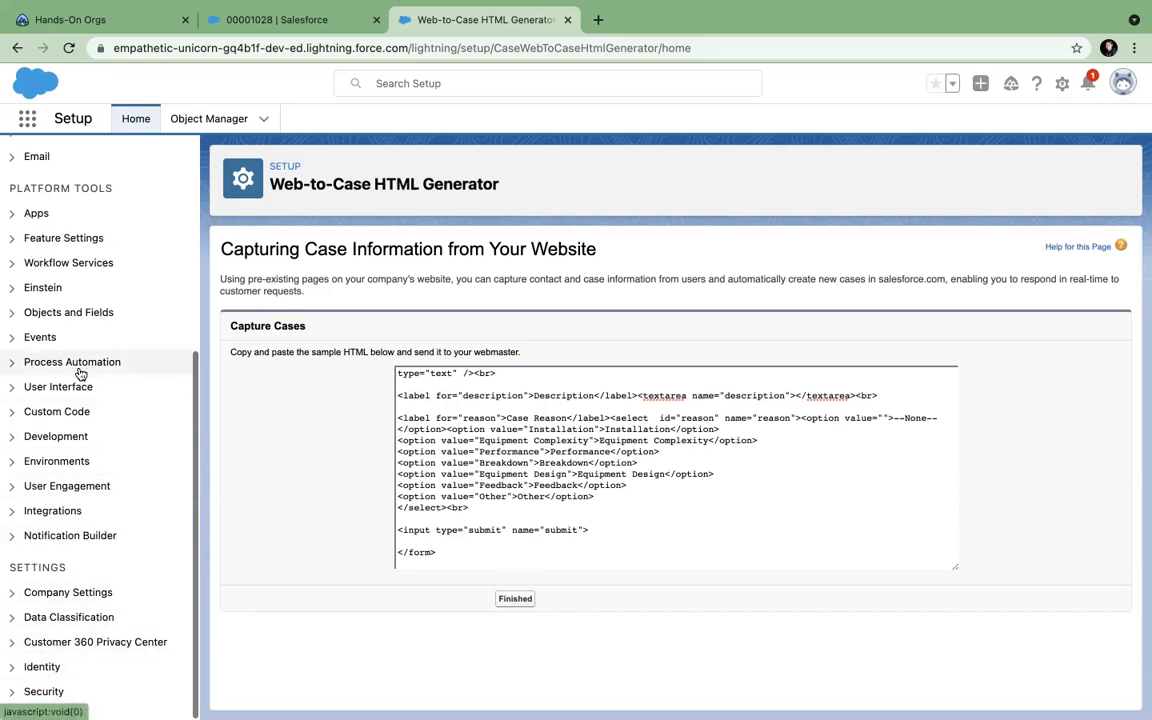
scroll(40, 355, up, 8)
Filter Setup by 'serv' and expand Feature Settings > Service to show the case rule pages.
text(serv)
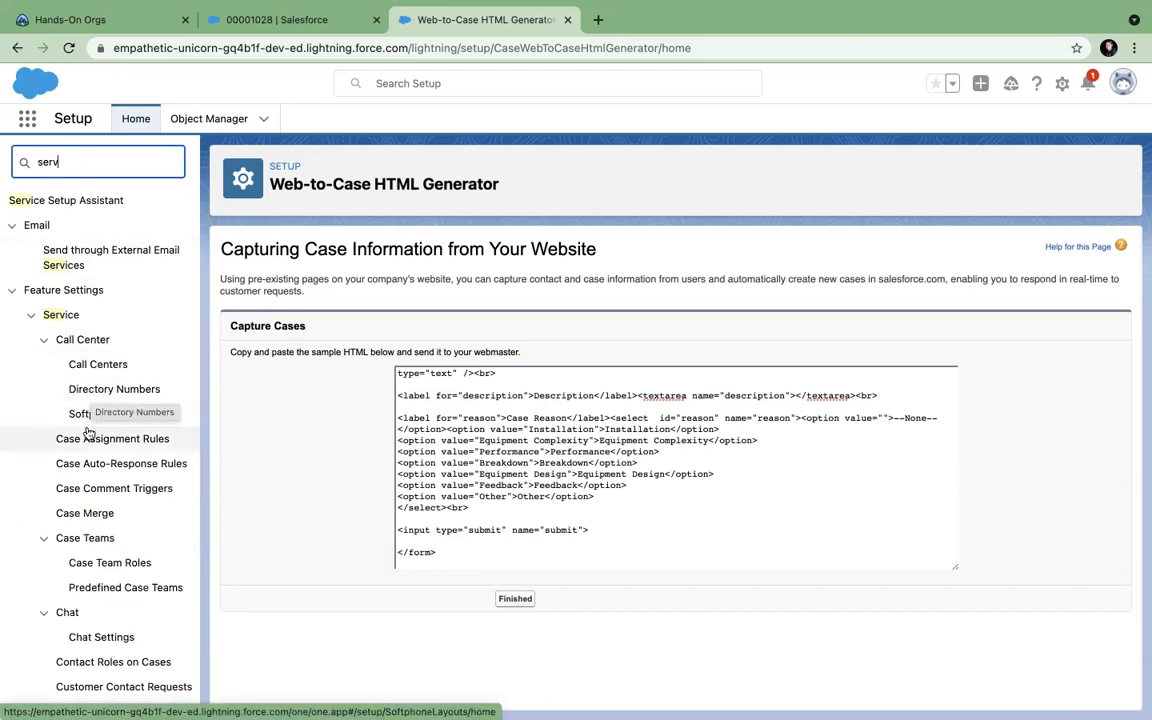
scroll(88, 430, down, 2)
scroll(88, 430, down, 2)
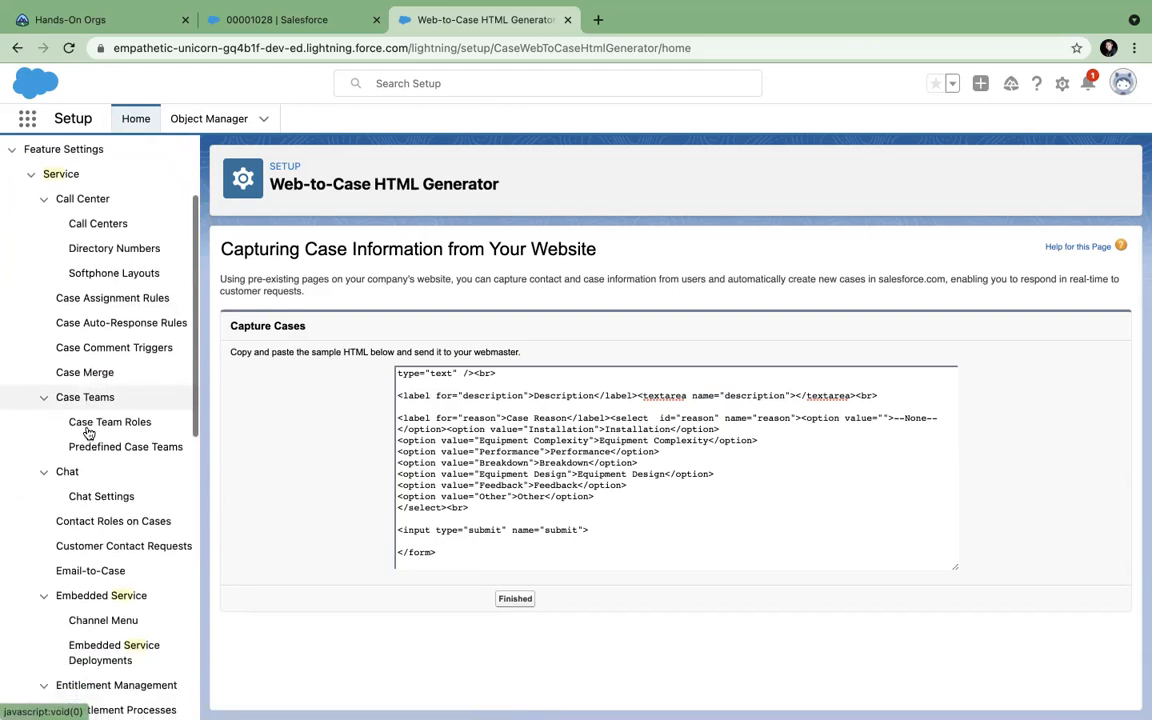
scroll(86, 480, down, 2)
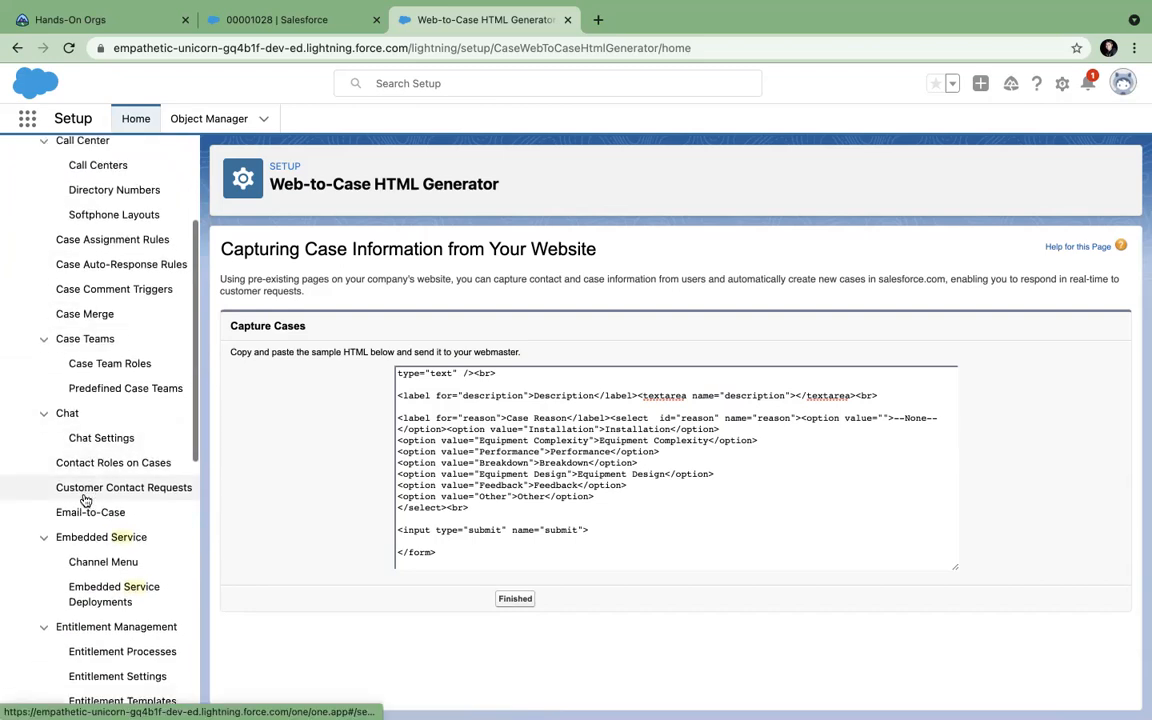
scroll(86, 500, down, 2)
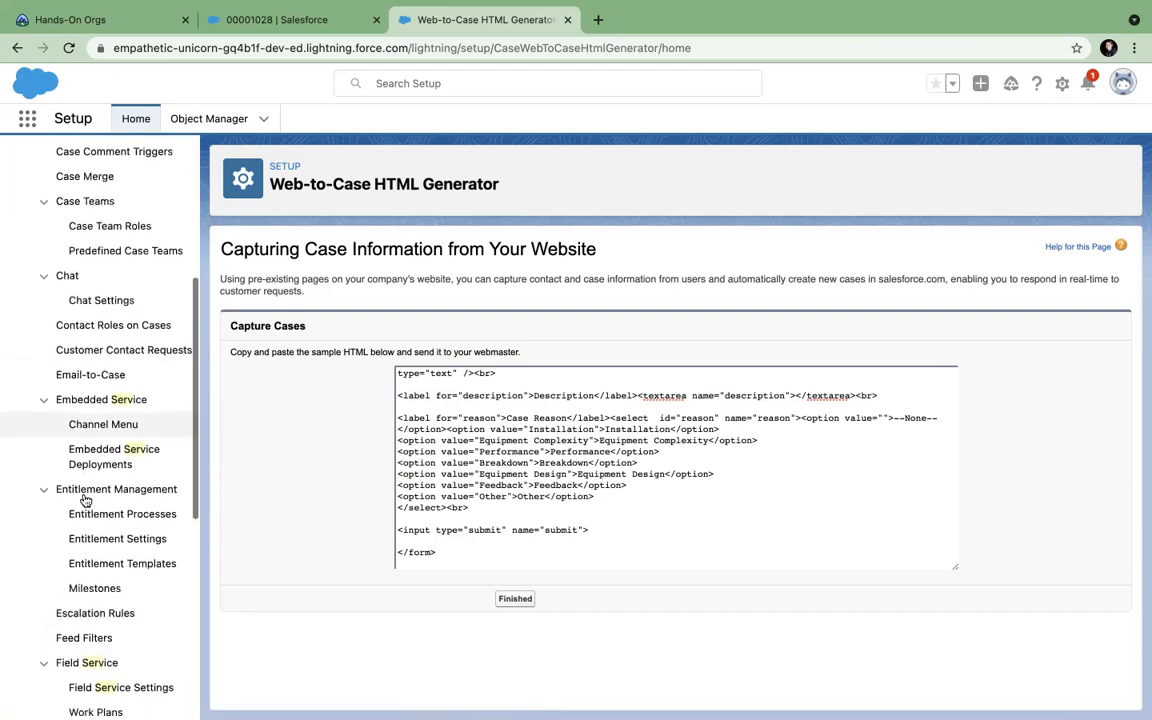
scroll(86, 500, down, 6)
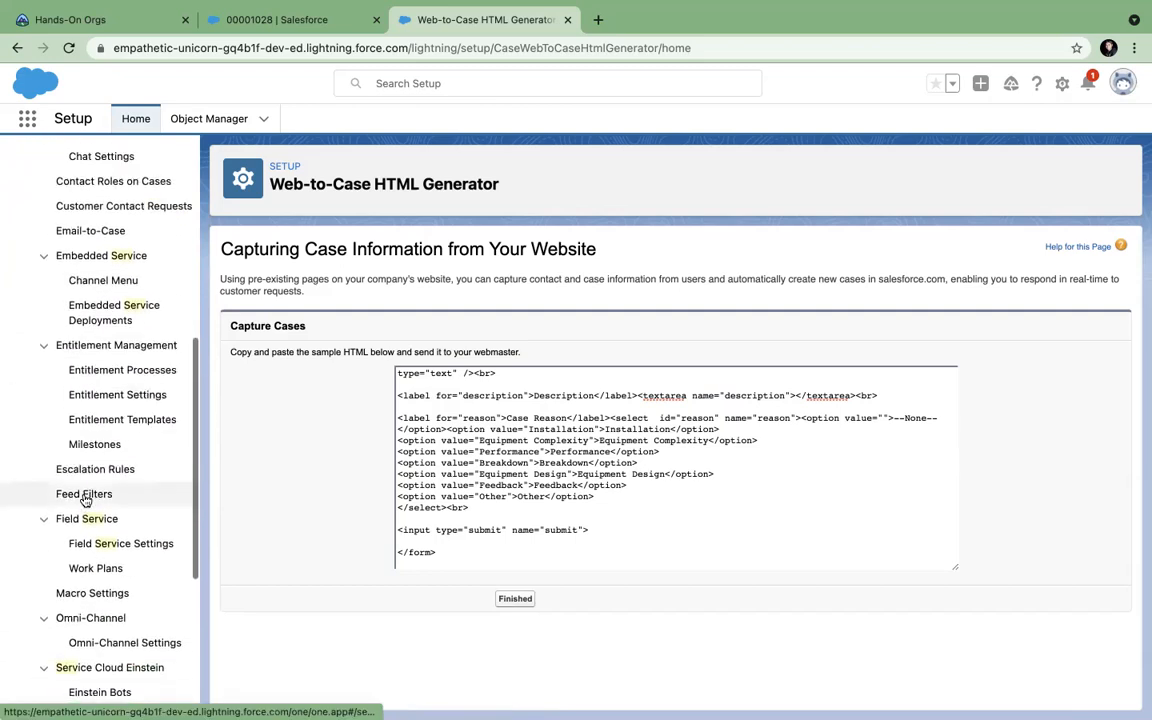
scroll(86, 500, down, 3)
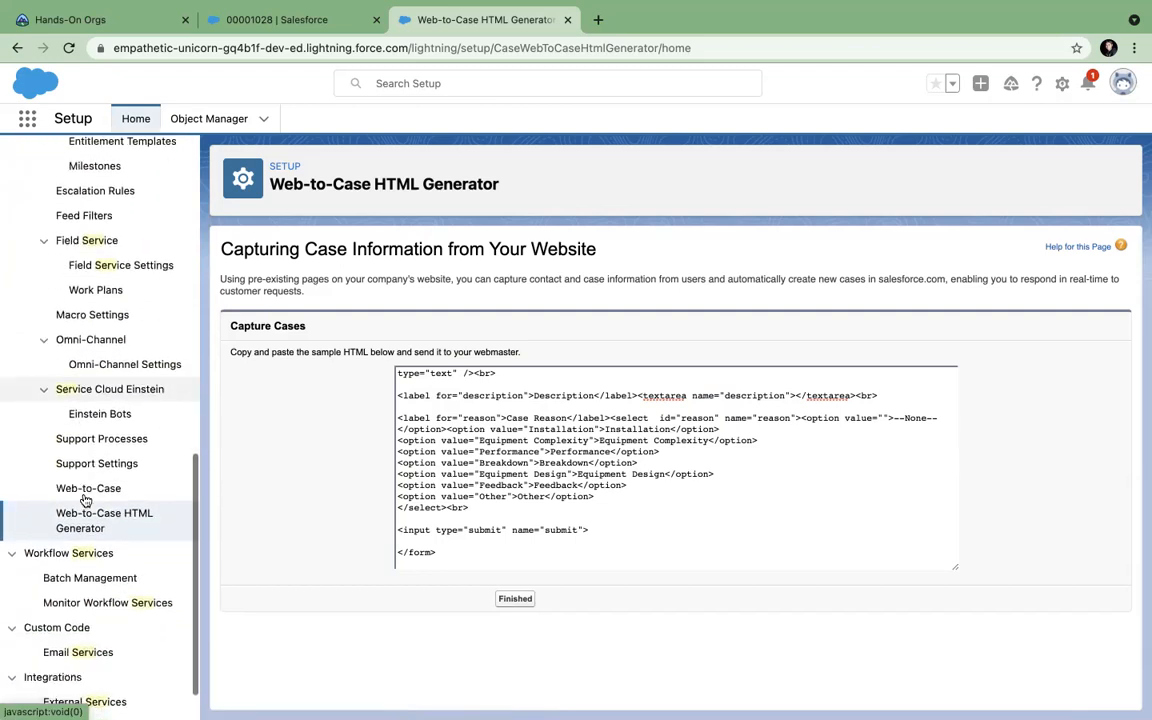
scroll(86, 500, up, 8)
scroll(85, 500, up, 9)
click(66, 163)
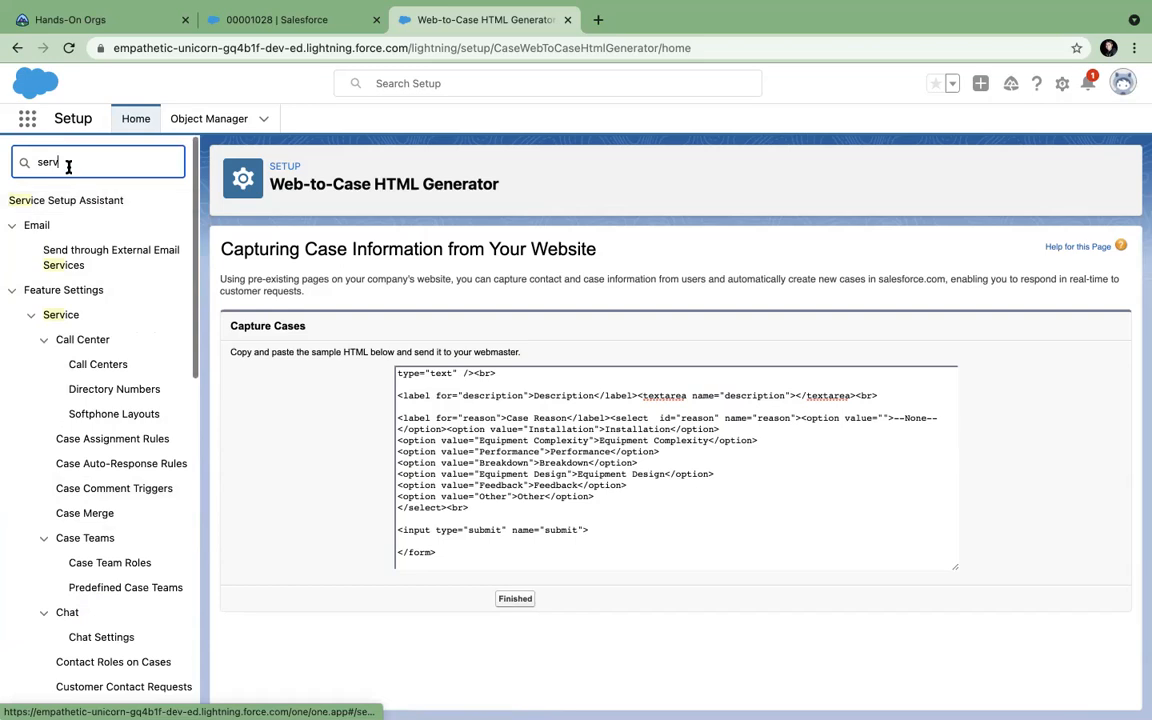
click(58, 317)
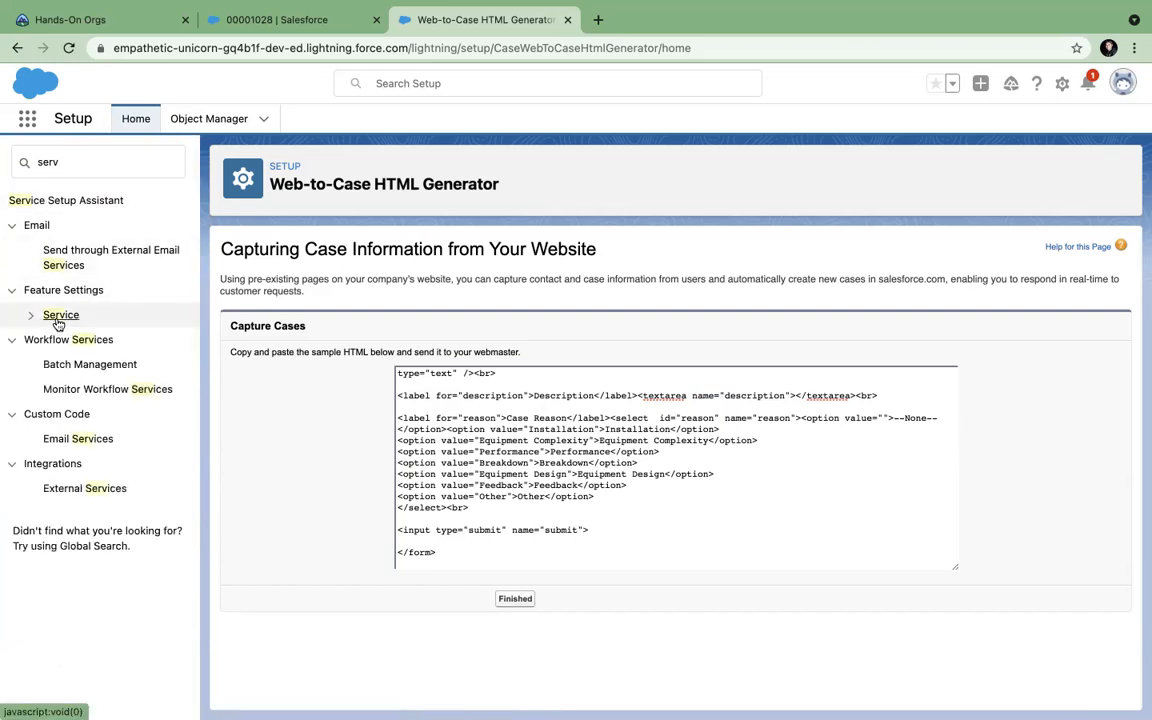
click(55, 317)
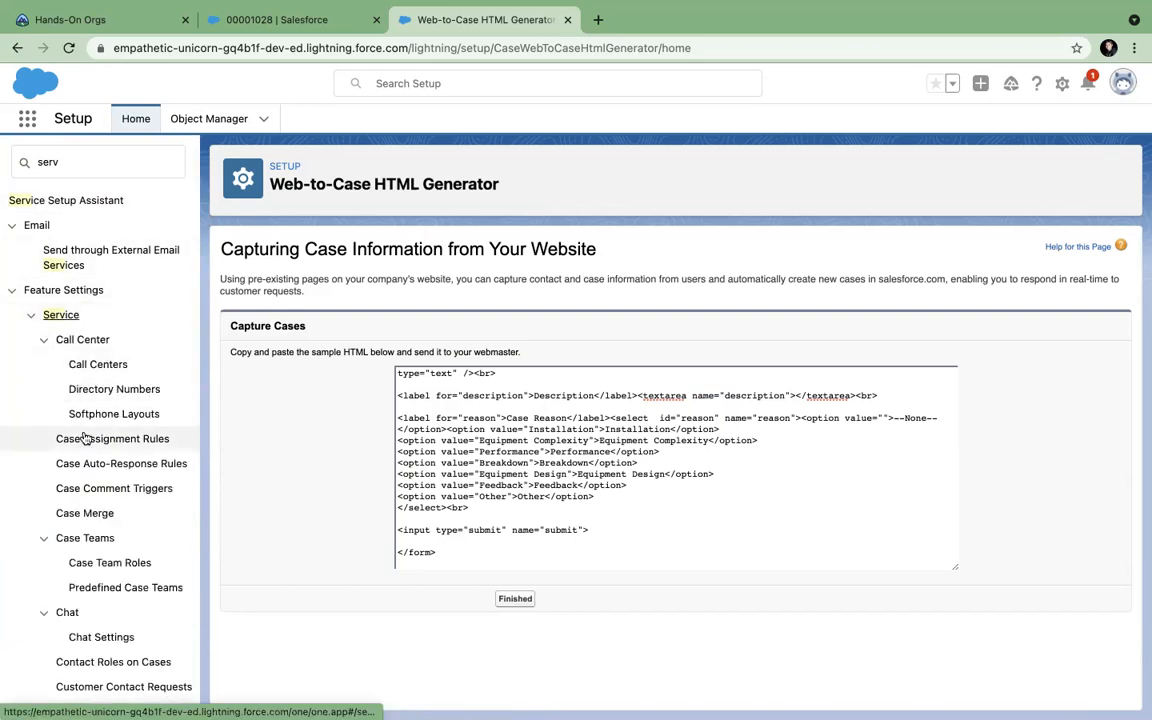
Create an inactive case assignment rule named 'New Rule' and open its empty detail page.
click(116, 442)
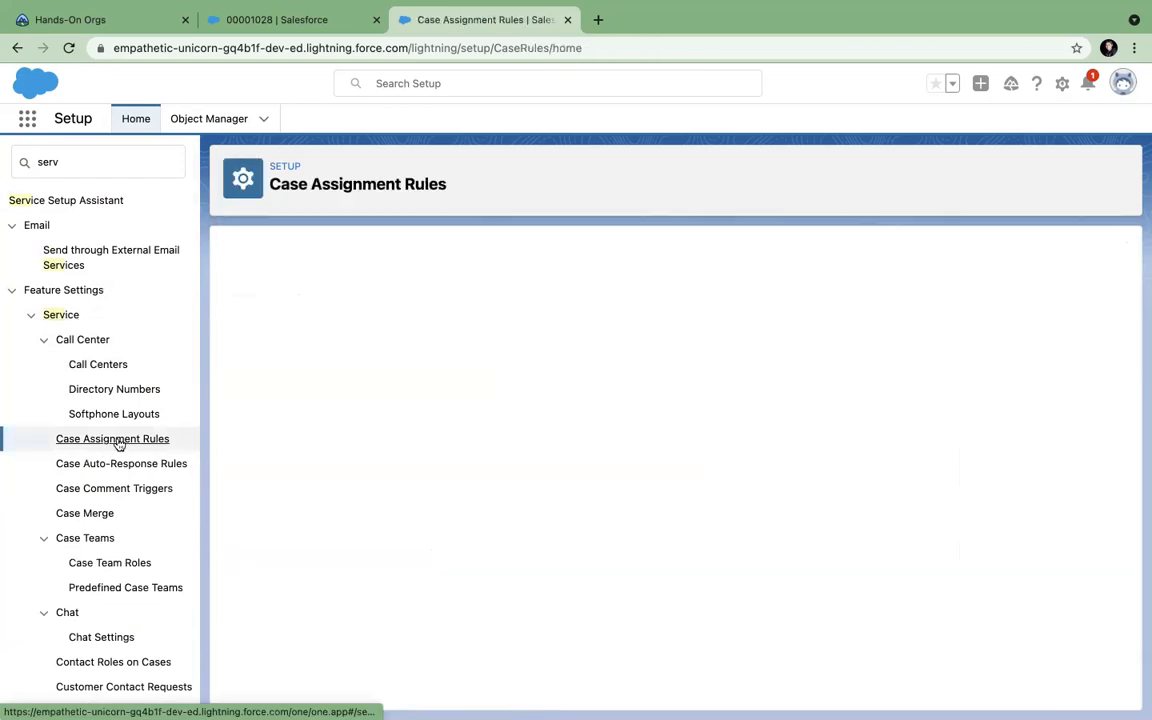
click(60, 314)
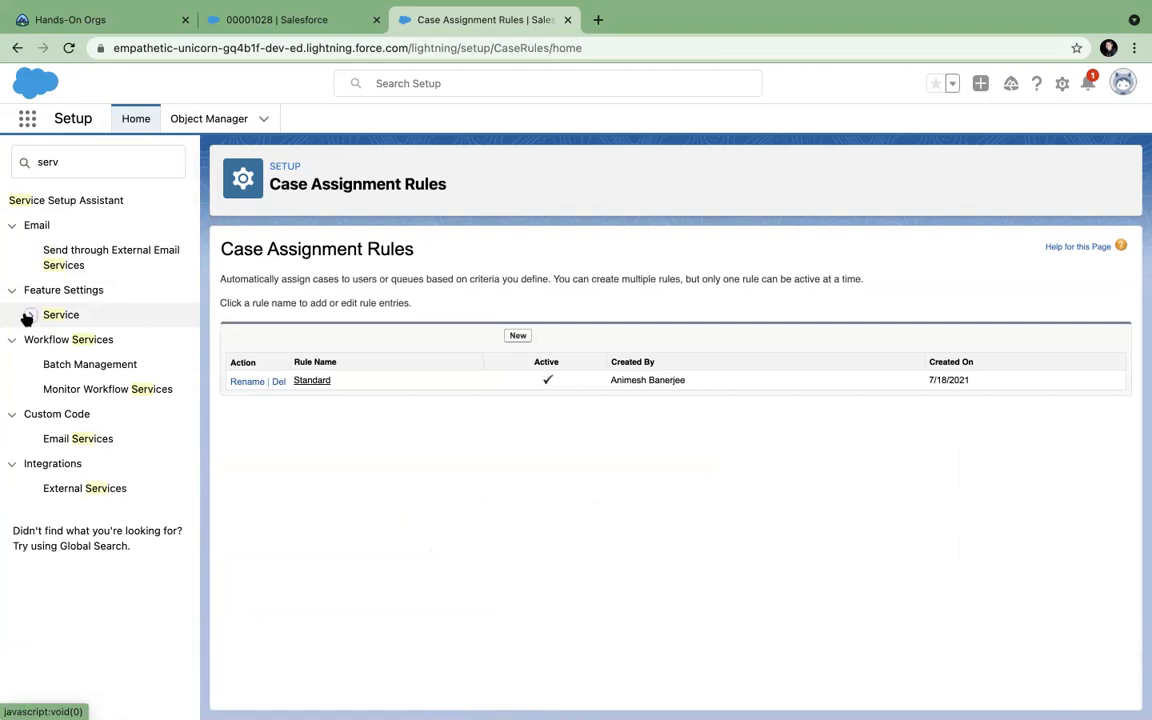
click(28, 318)
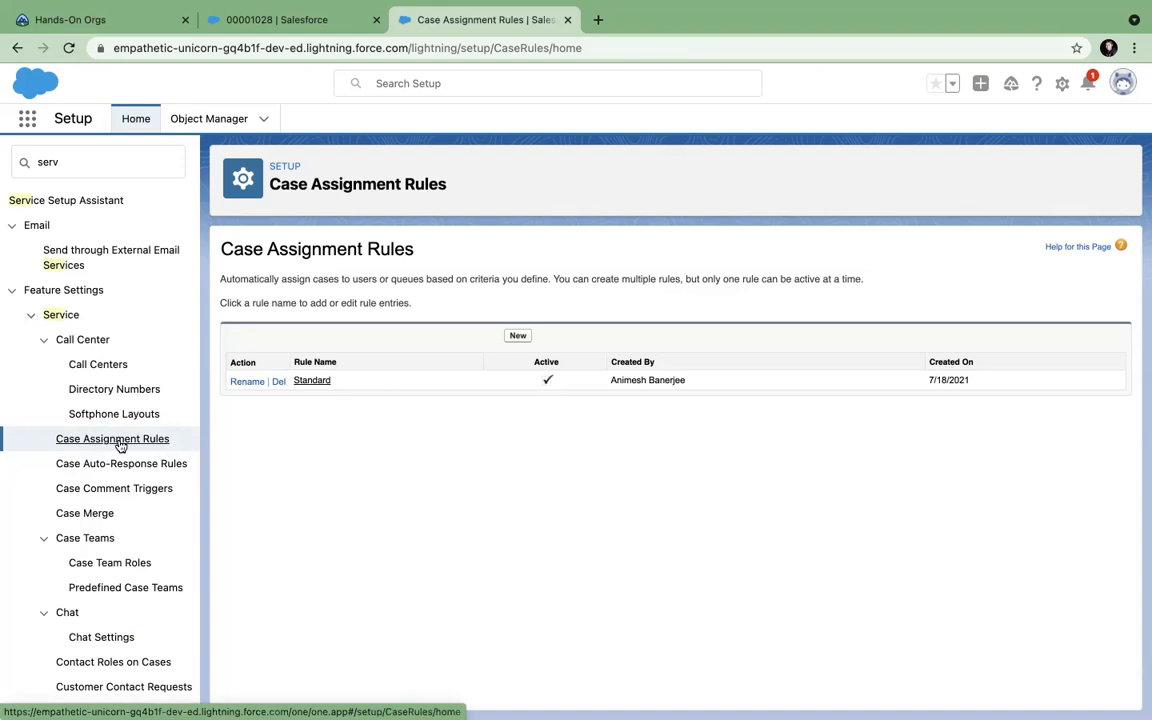
click(518, 336)
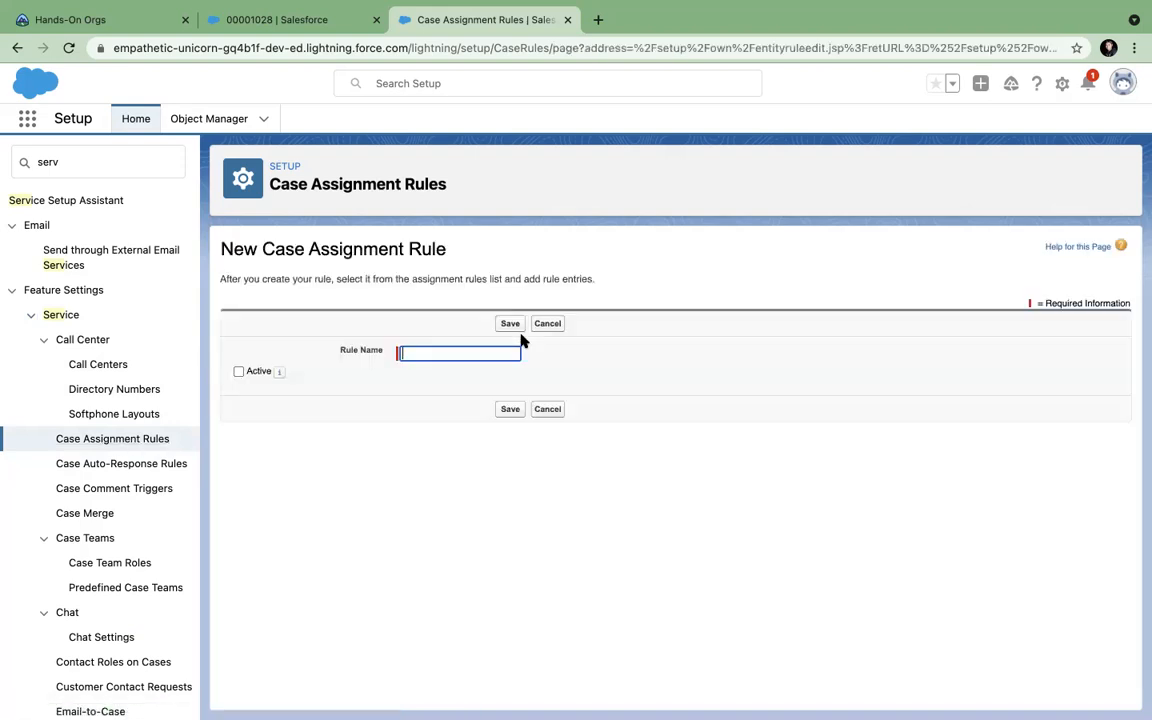
text(New Rule)
click(510, 323)
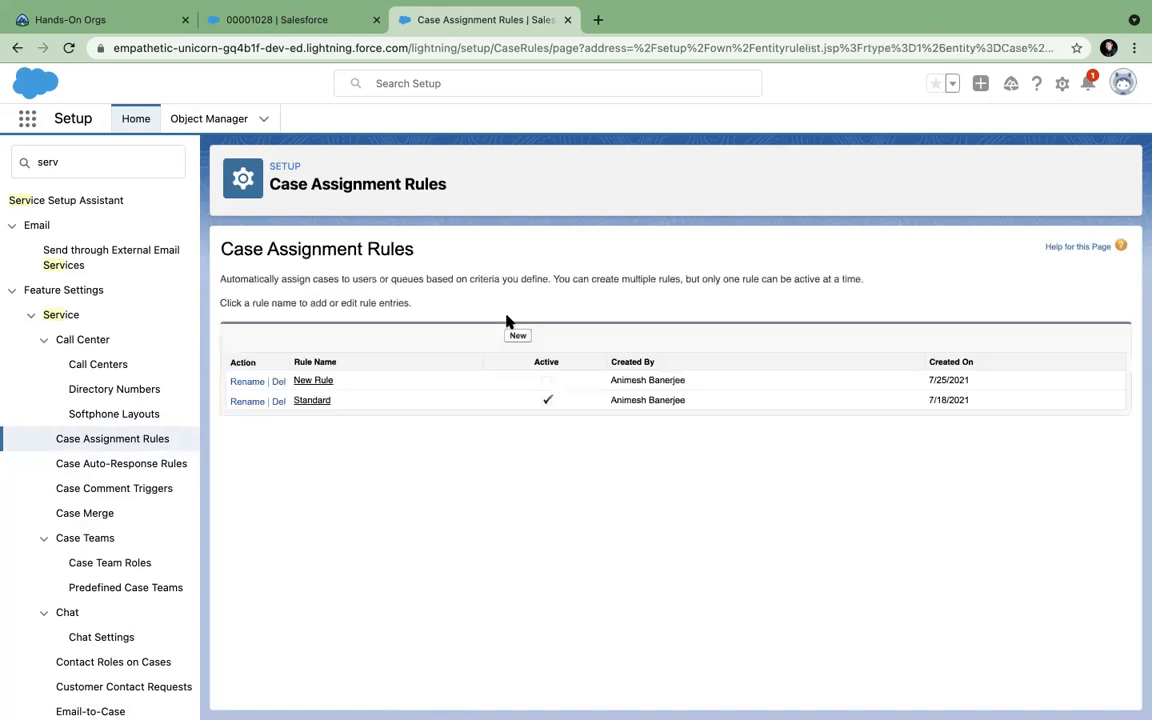
click(321, 381)
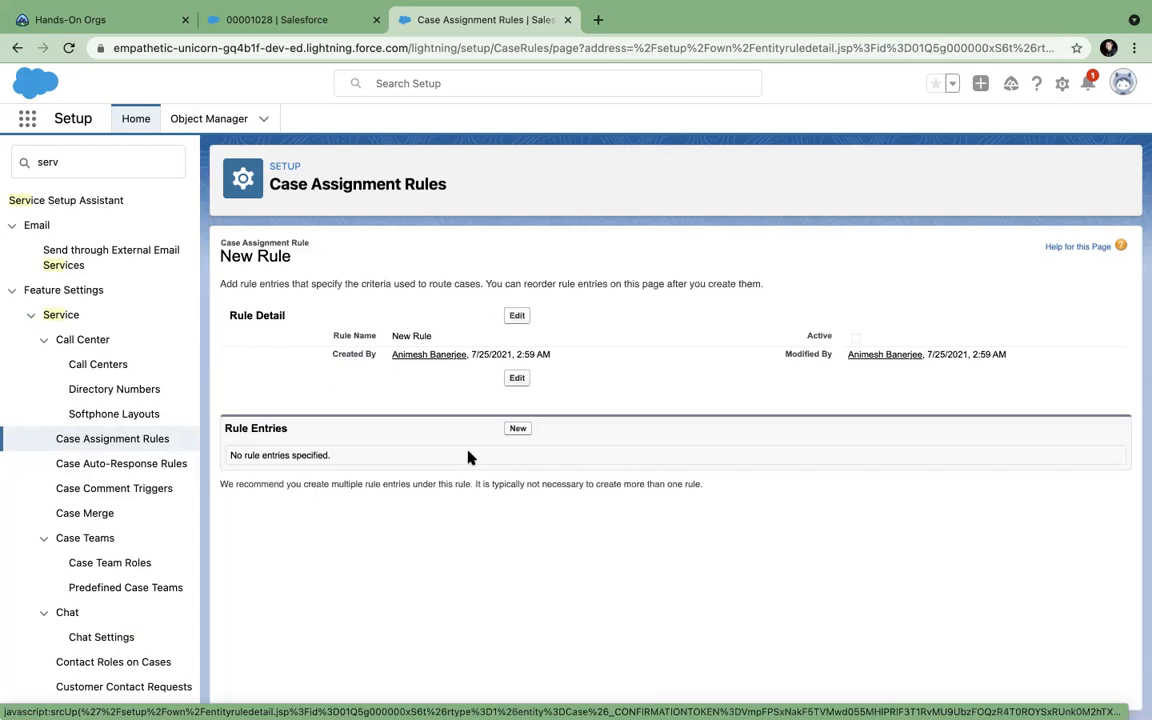
Start a New Rule entry with sort order 1, assigned to the recently viewed user.
click(517, 430)
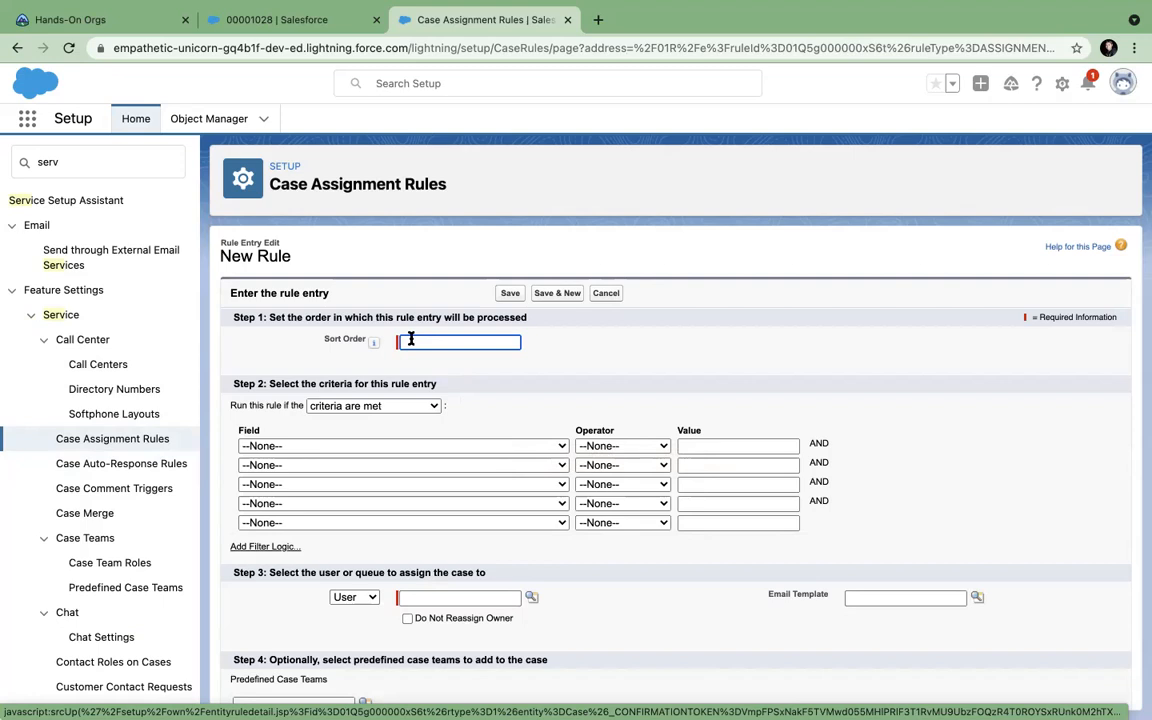
scroll(420, 460, down, 1)
click(423, 498)
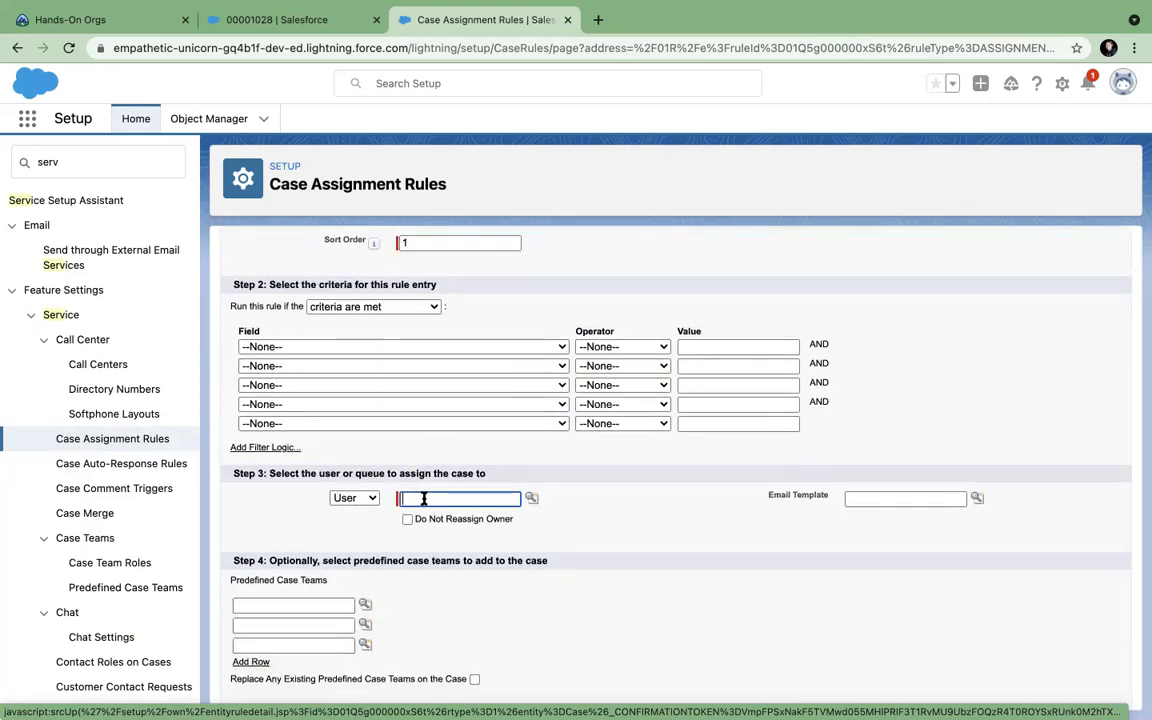
click(532, 498)
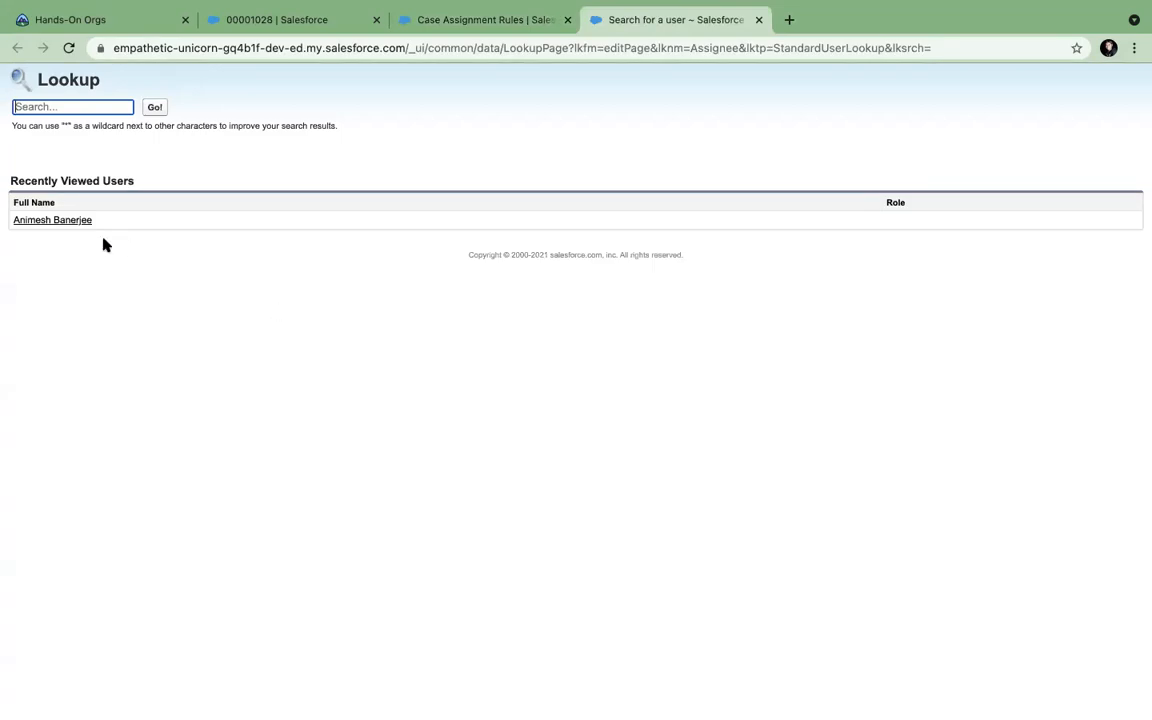
click(86, 224)
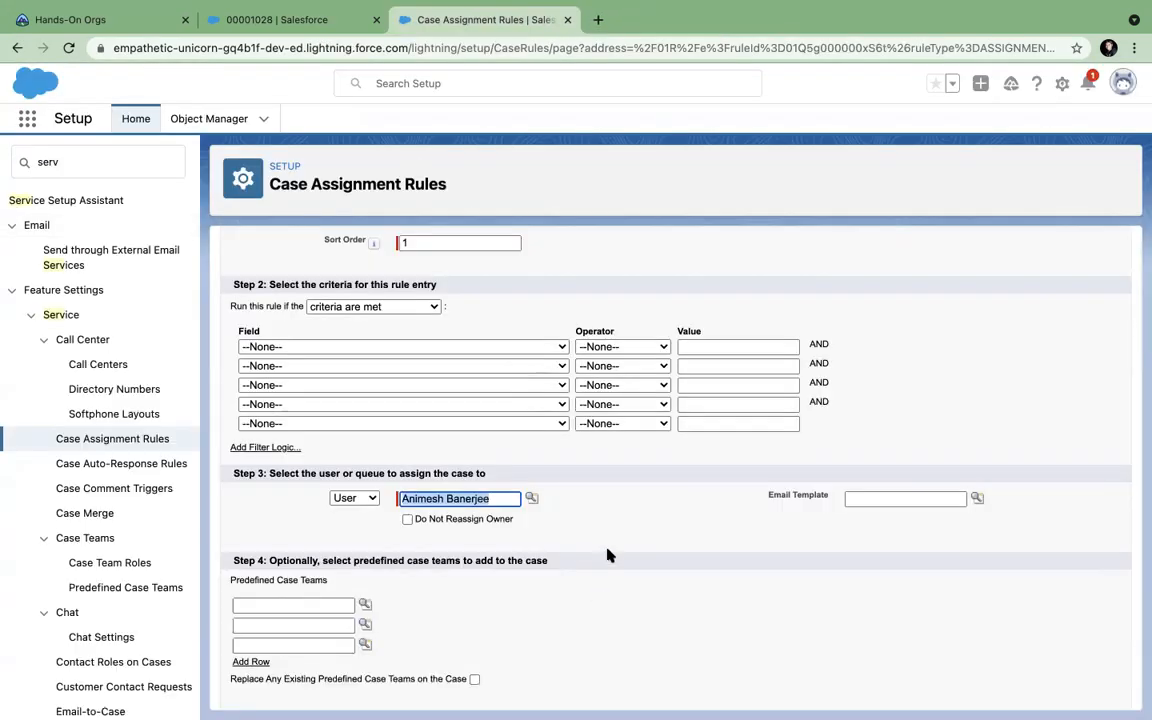
scroll(607, 555, down, 1)
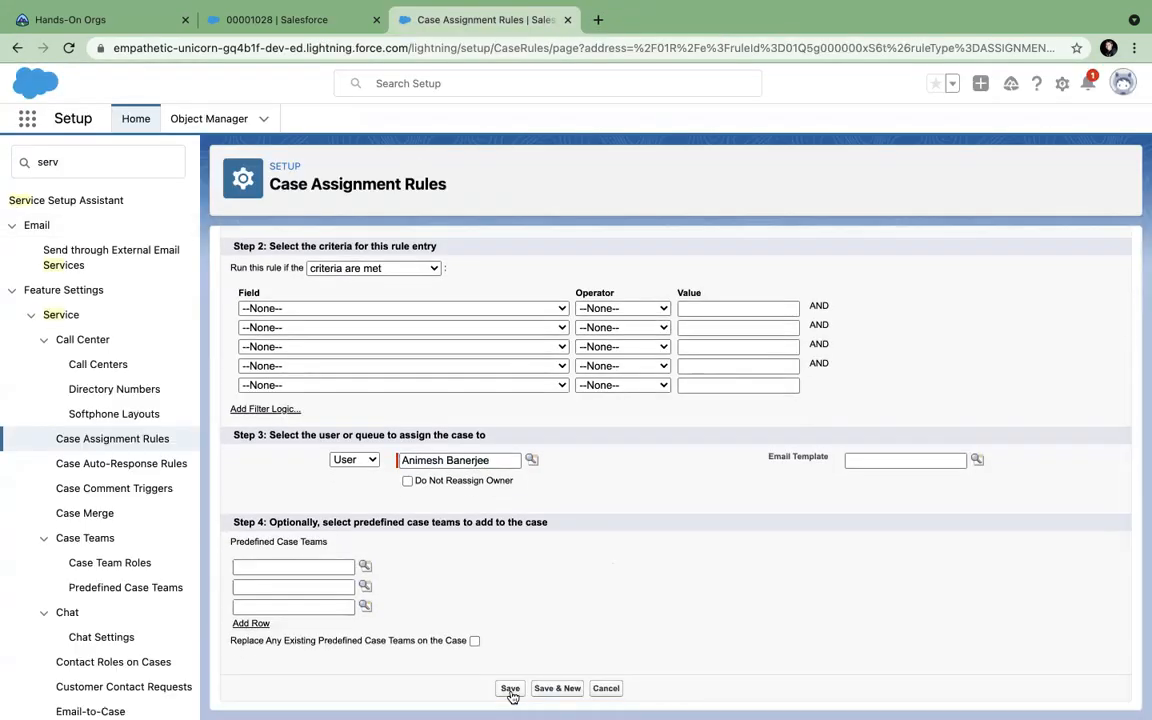
click(353, 309)
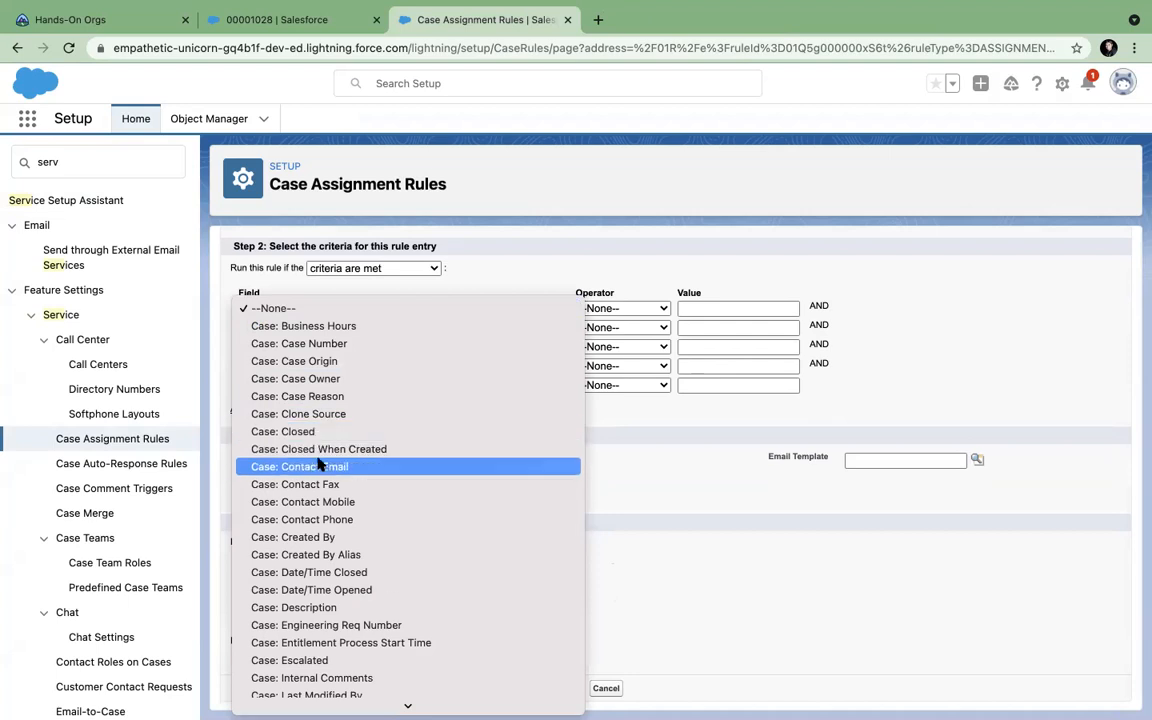
Set the entry criteria to Case: Case Origin equals Email.
scroll(320, 460, down, 5)
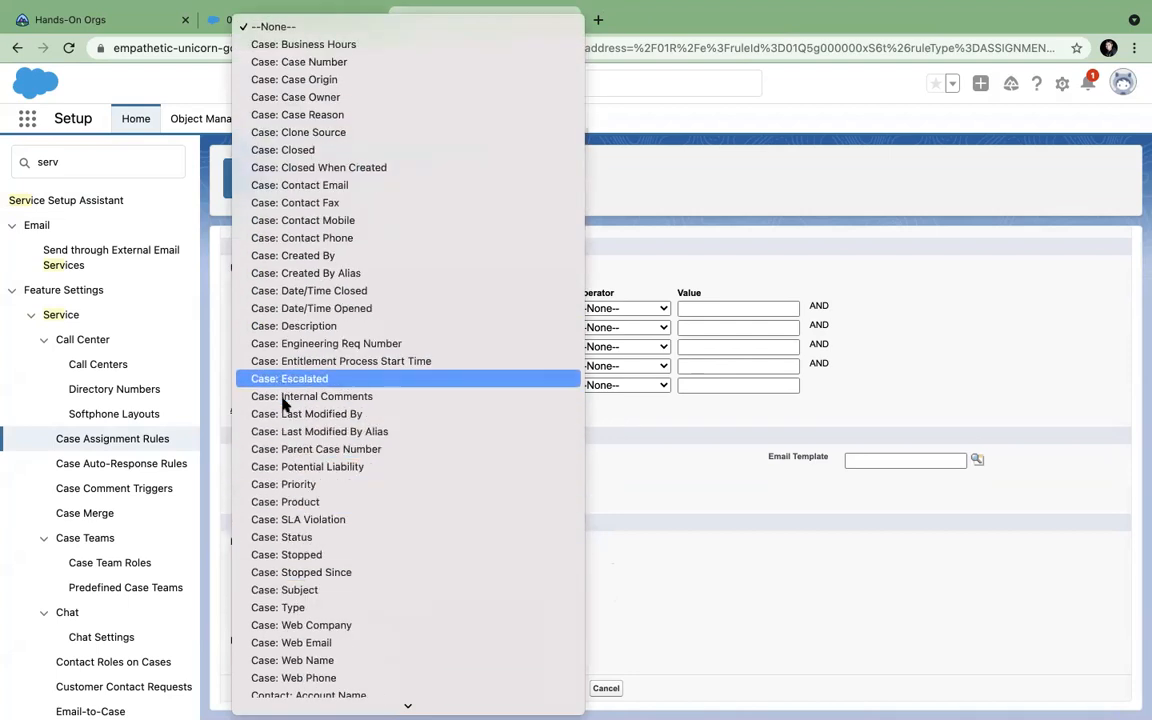
scroll(282, 590, down, 5)
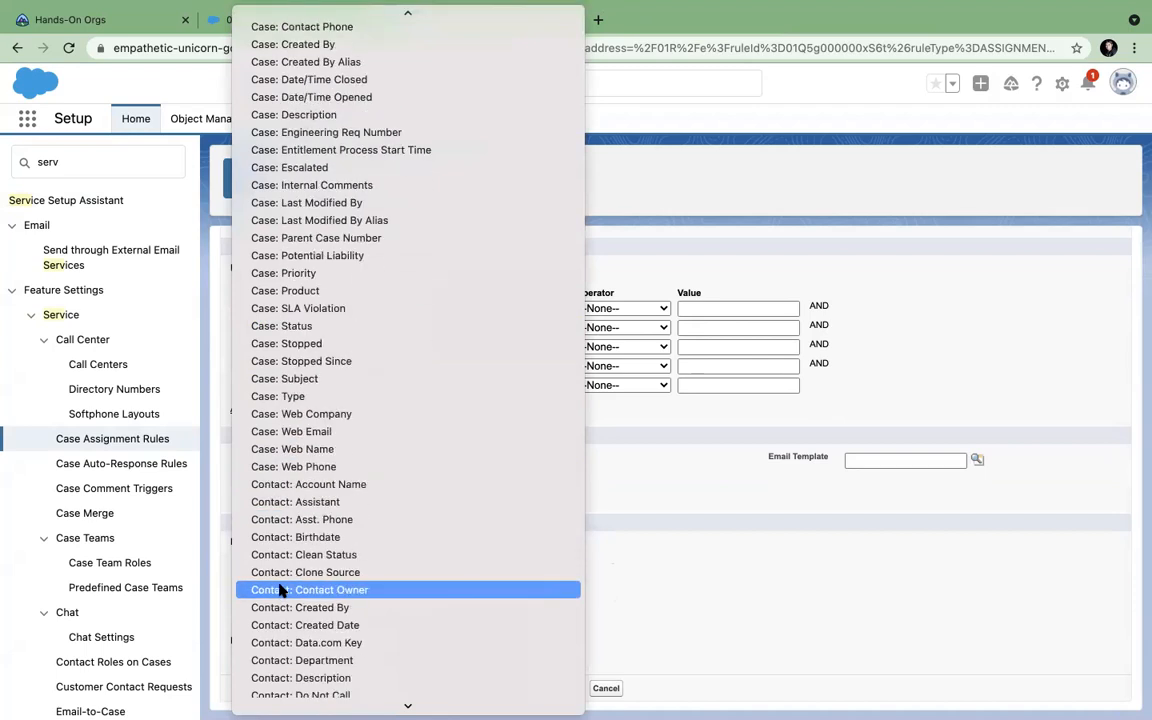
scroll(287, 478, up, 5)
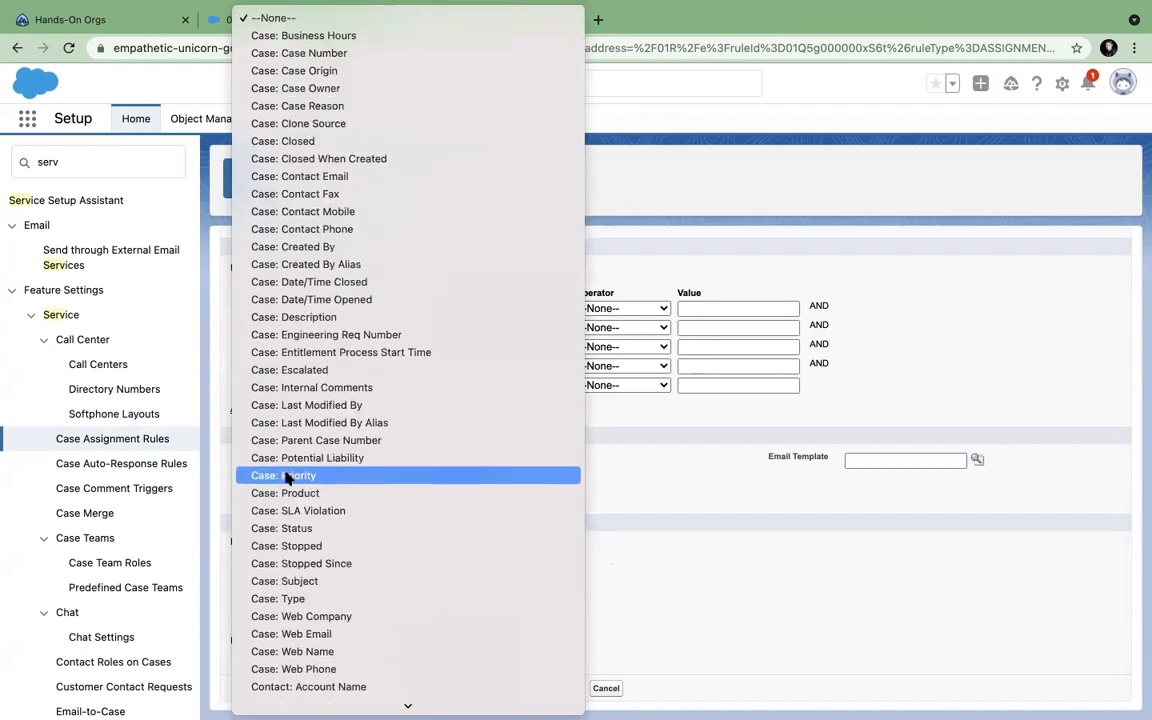
scroll(286, 476, down, 1)
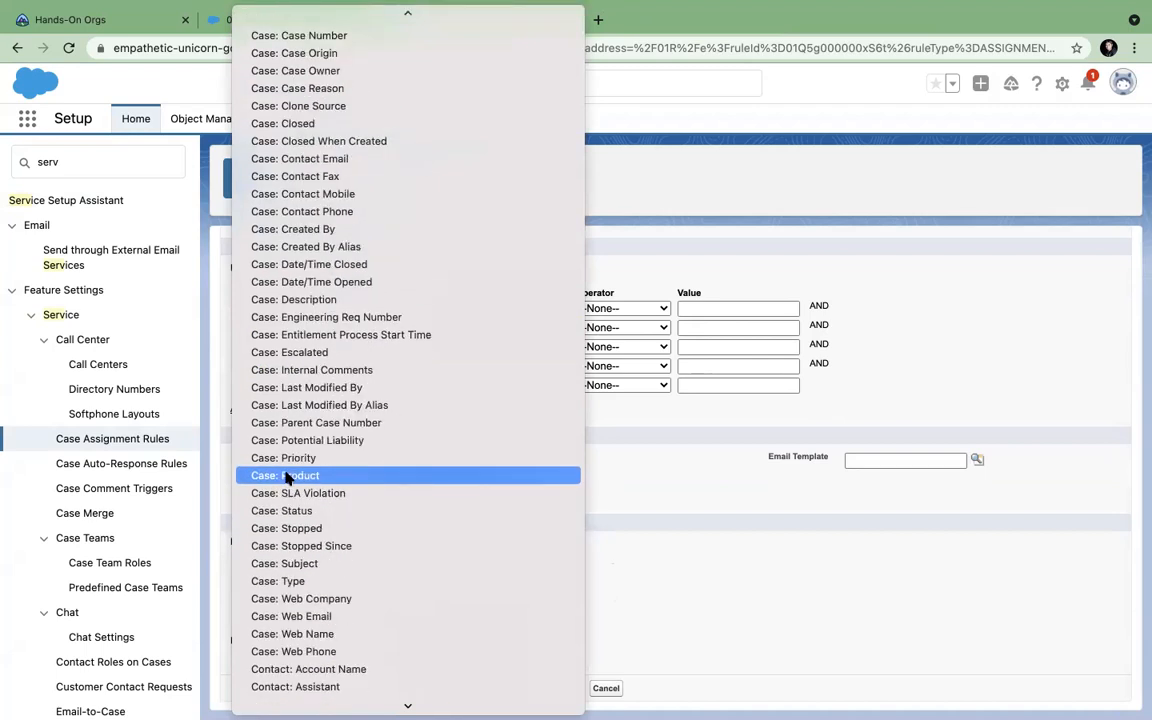
click(306, 54)
click(620, 308)
click(616, 326)
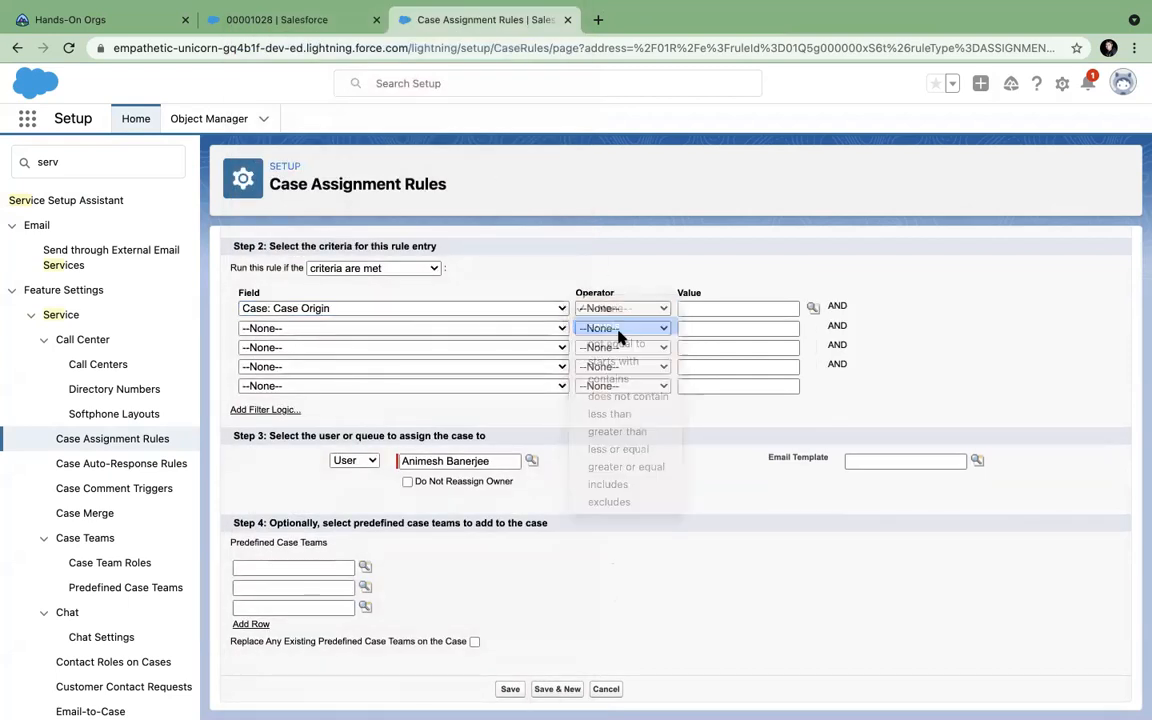
click(812, 309)
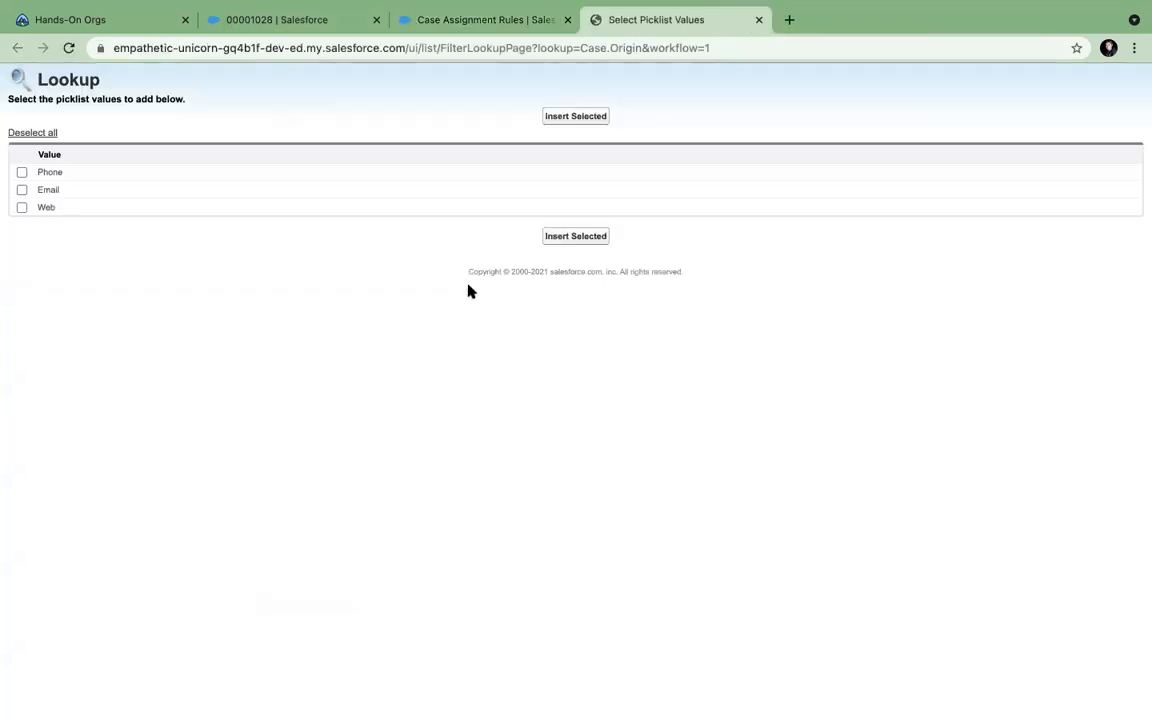
click(22, 189)
click(560, 237)
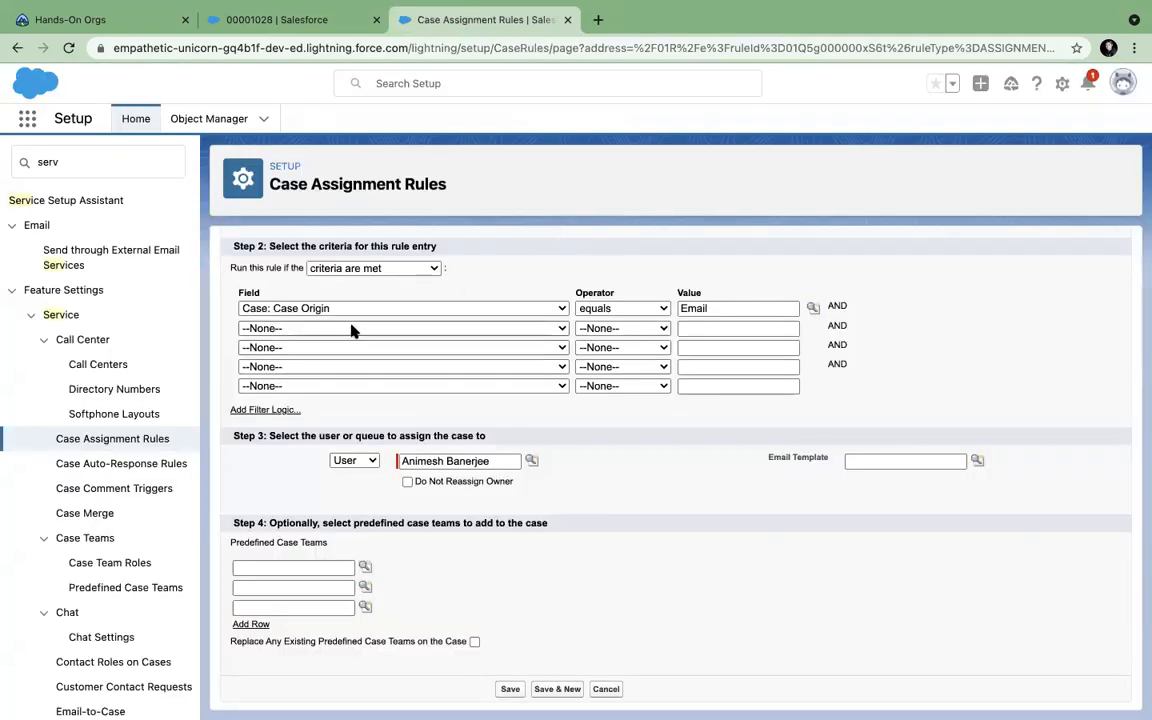
click(405, 334)
click(680, 418)
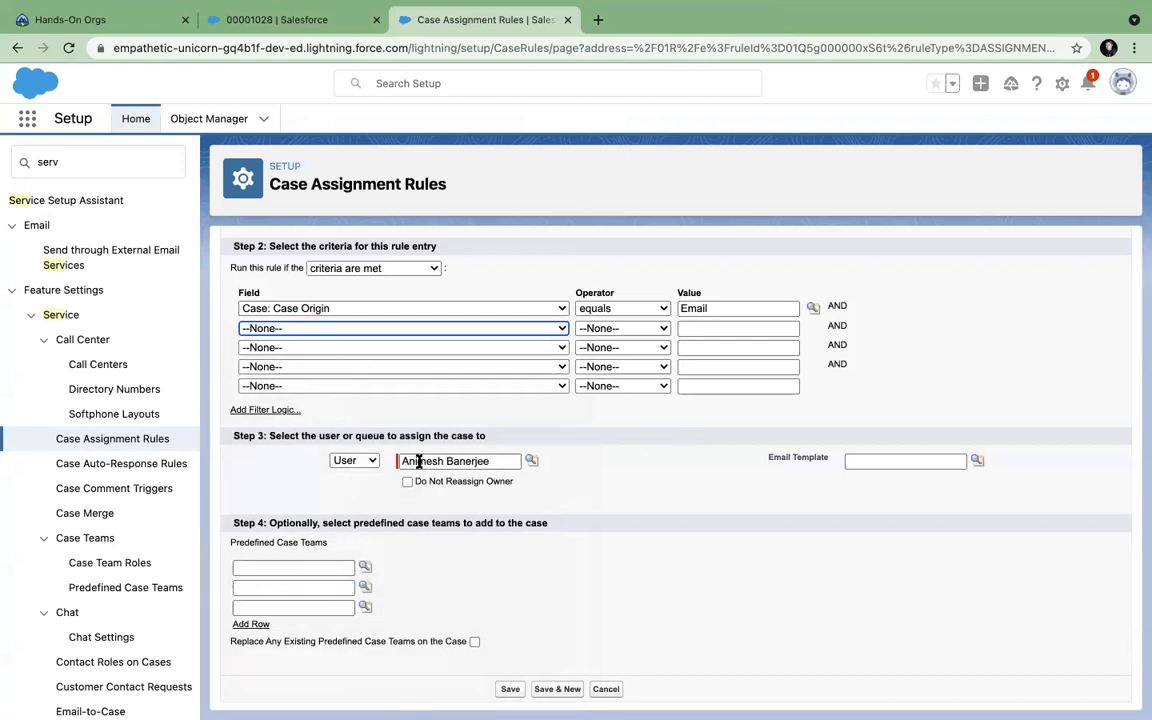
Reselect the recently viewed user as assignee and save the rule entry.
click(533, 461)
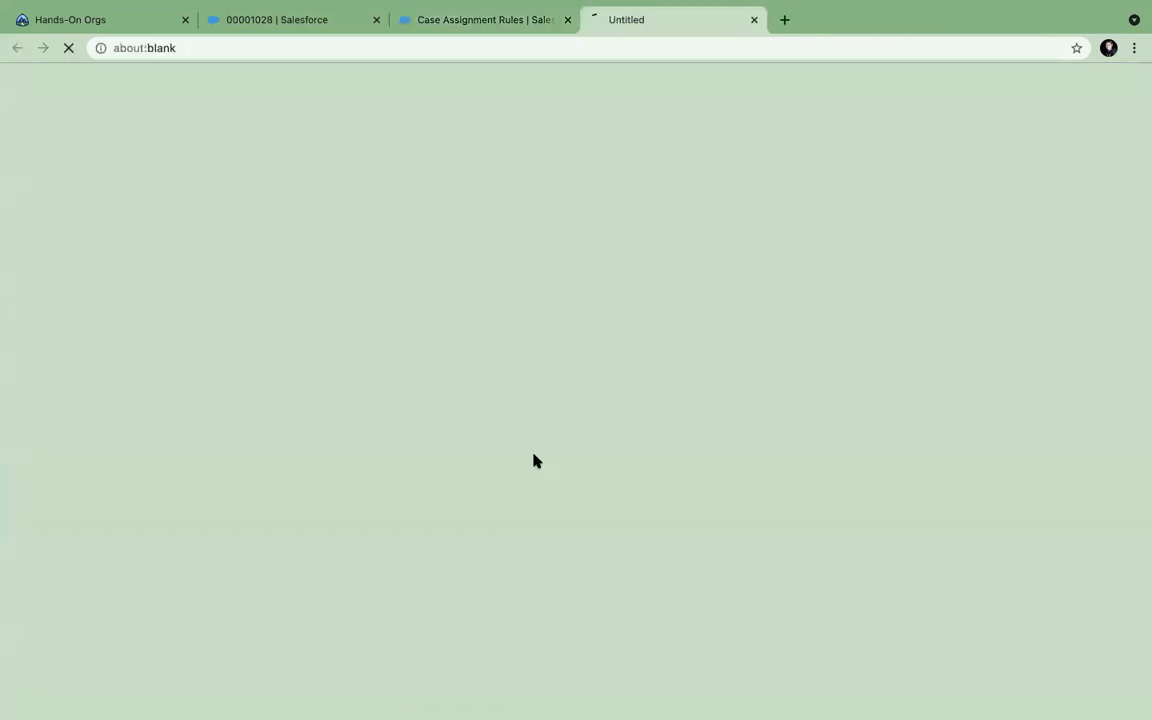
click(757, 20)
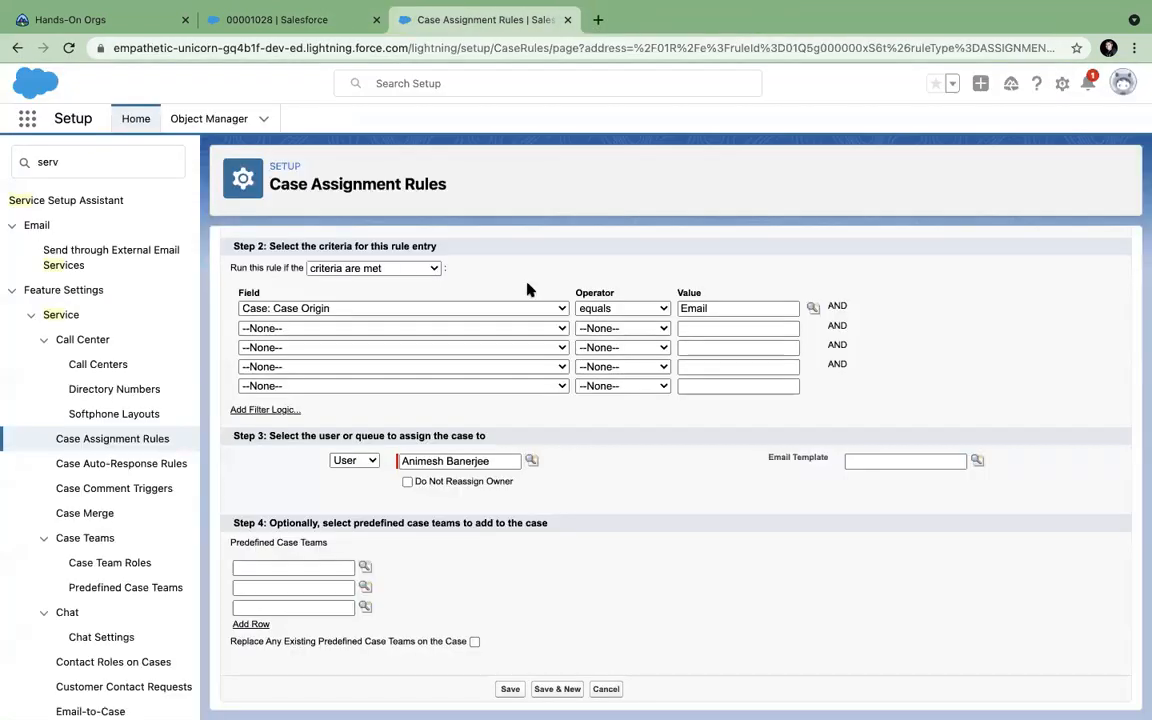
click(372, 461)
click(368, 479)
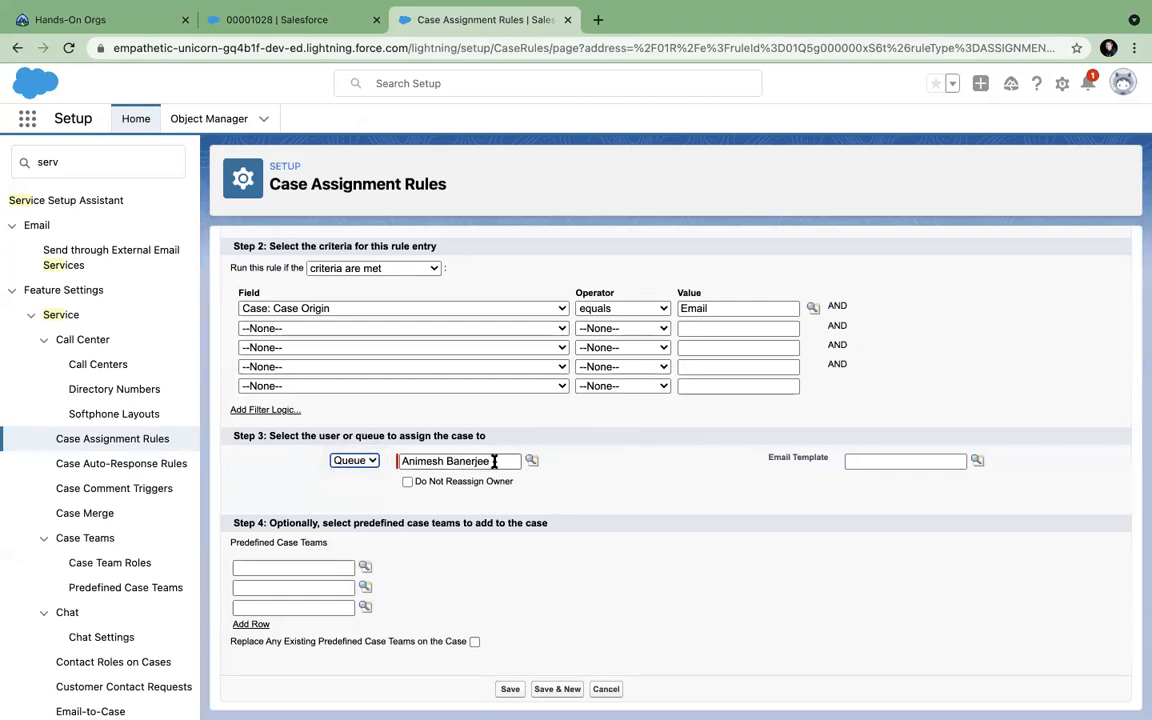
drag(495, 462, 377, 462)
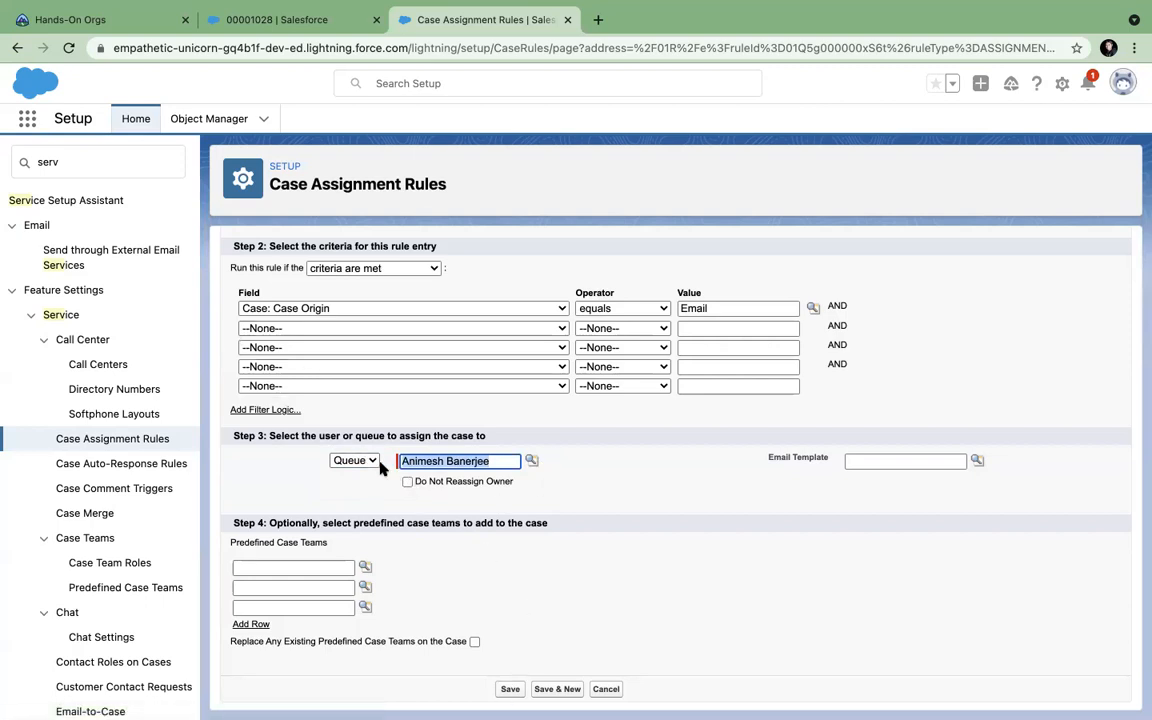
key(BackSpace)
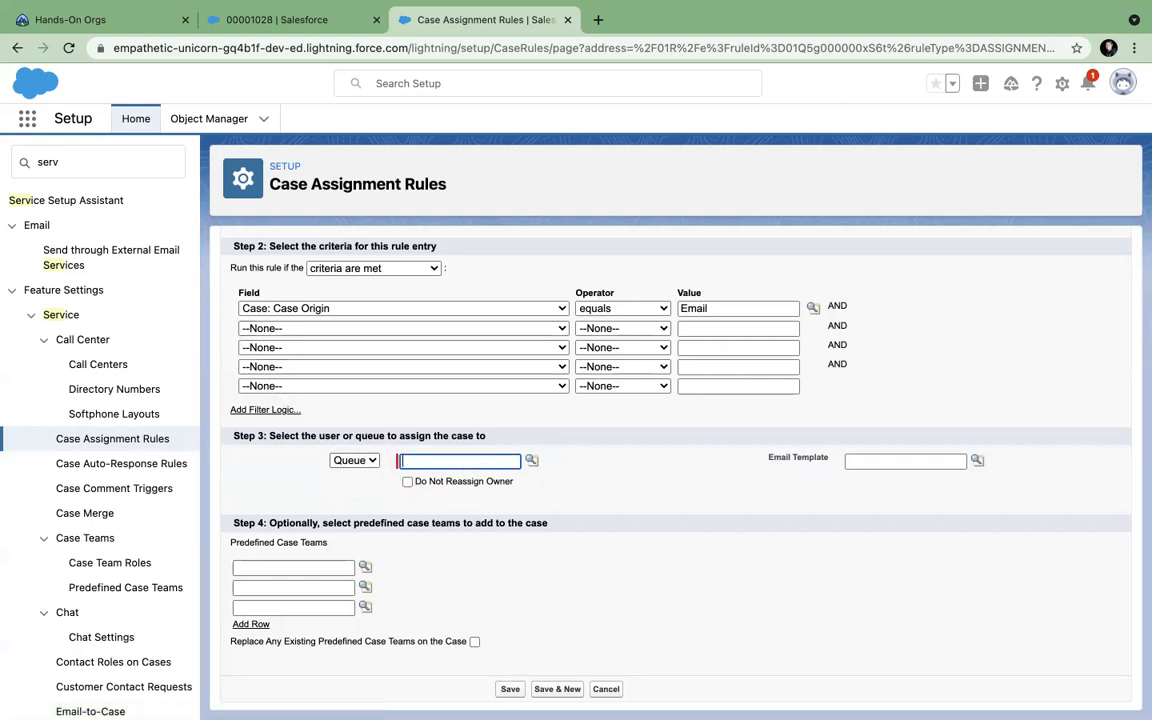
click(366, 461)
click(354, 444)
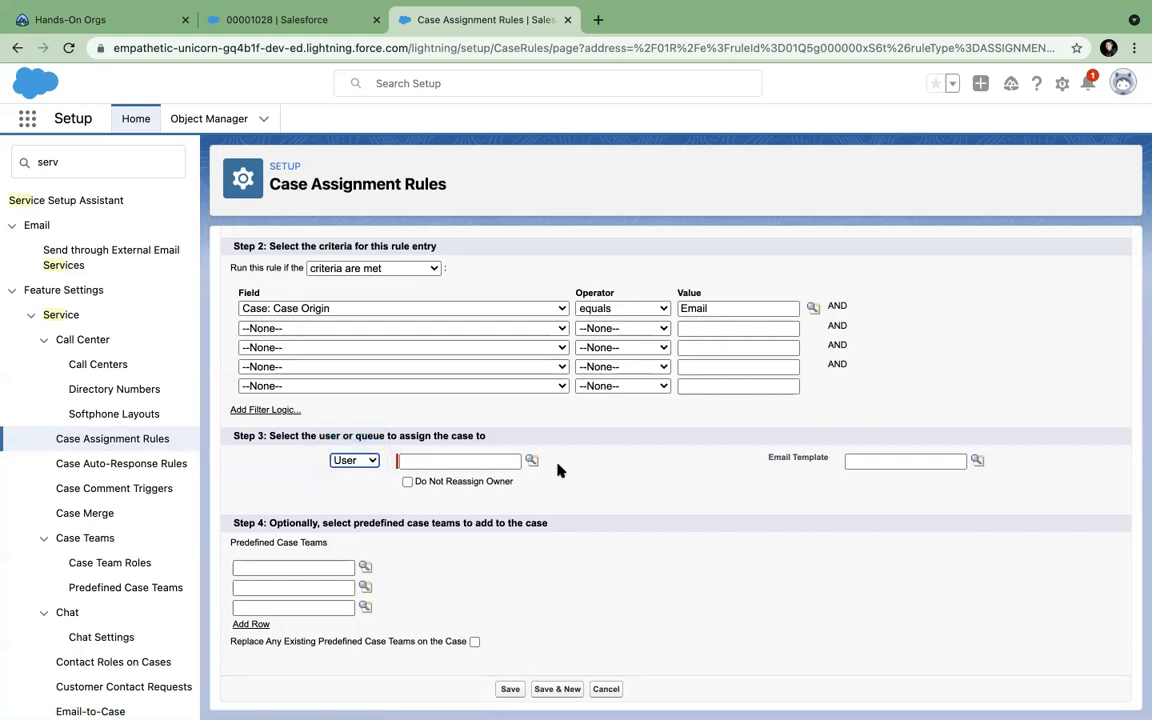
click(532, 461)
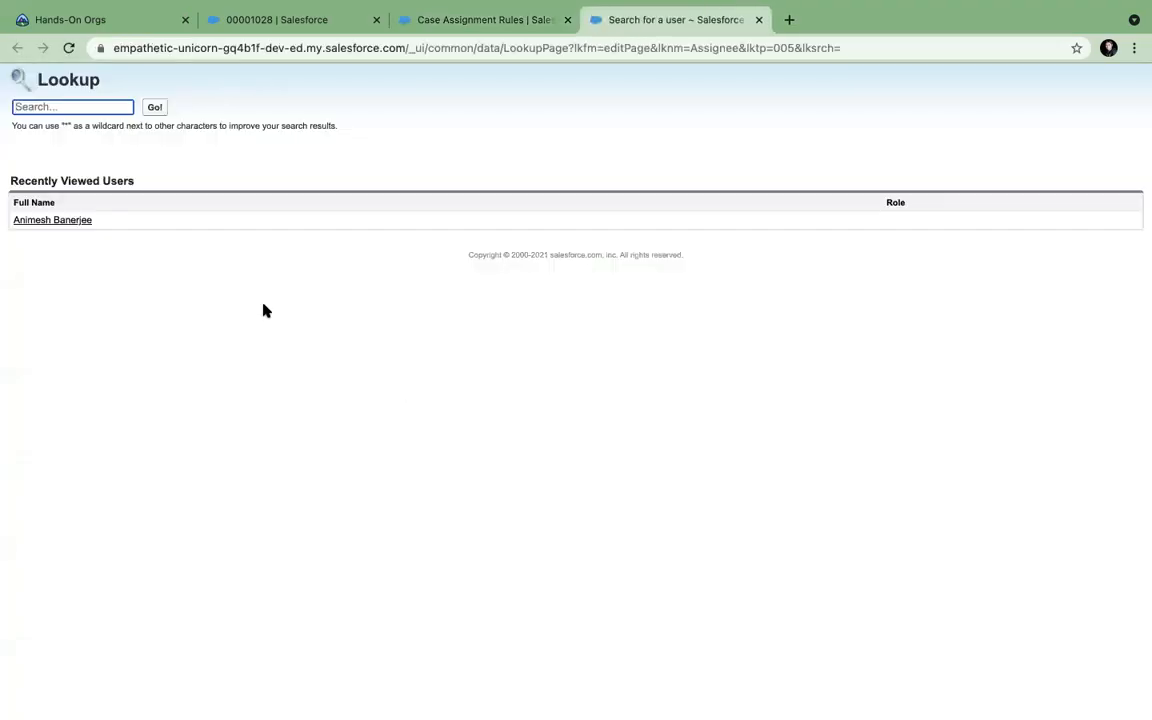
click(60, 220)
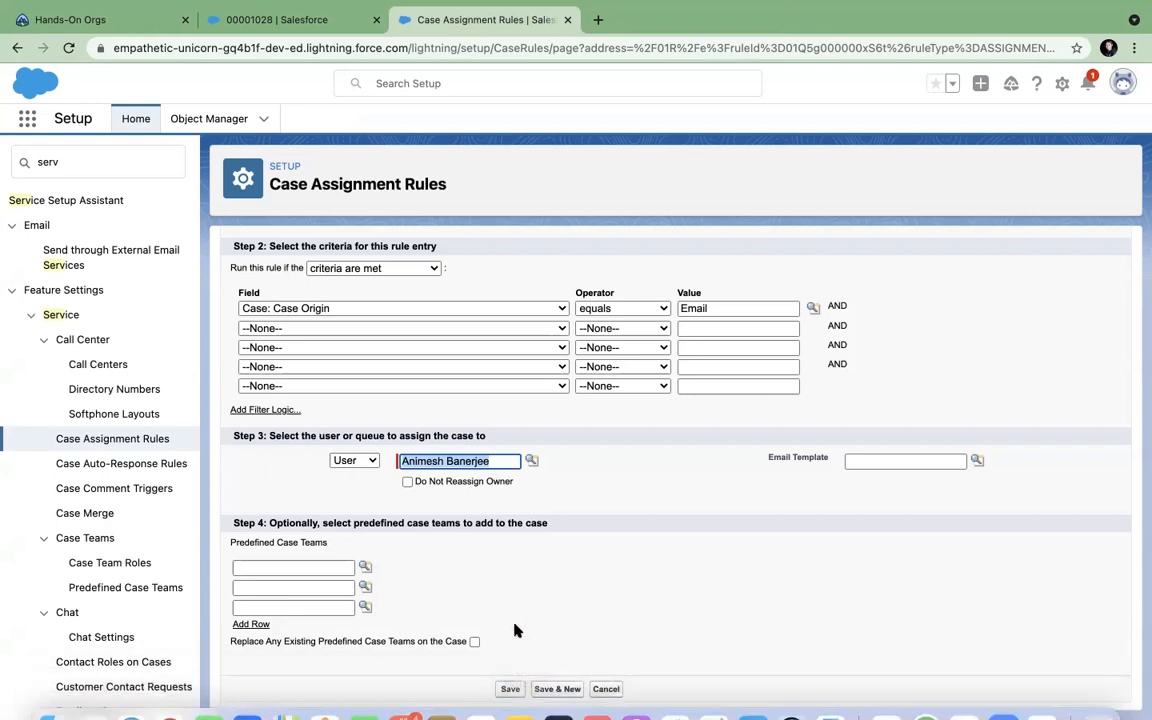
click(507, 689)
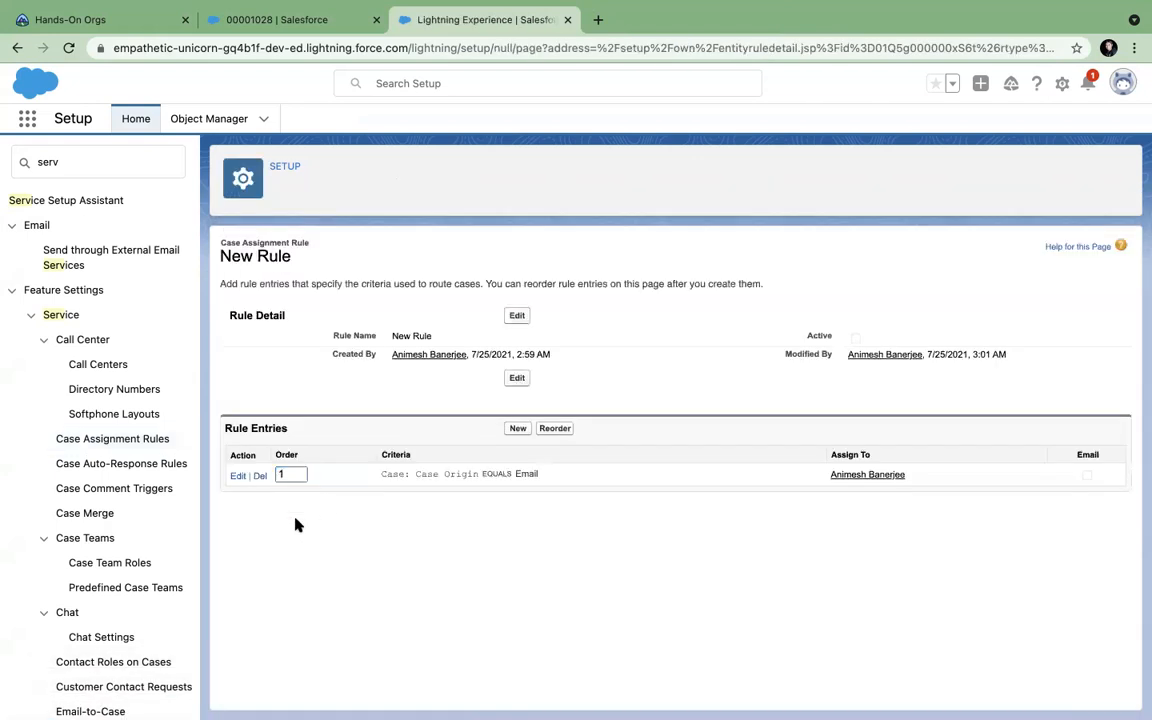
click(286, 474)
text(1)
drag(290, 259, 216, 258)
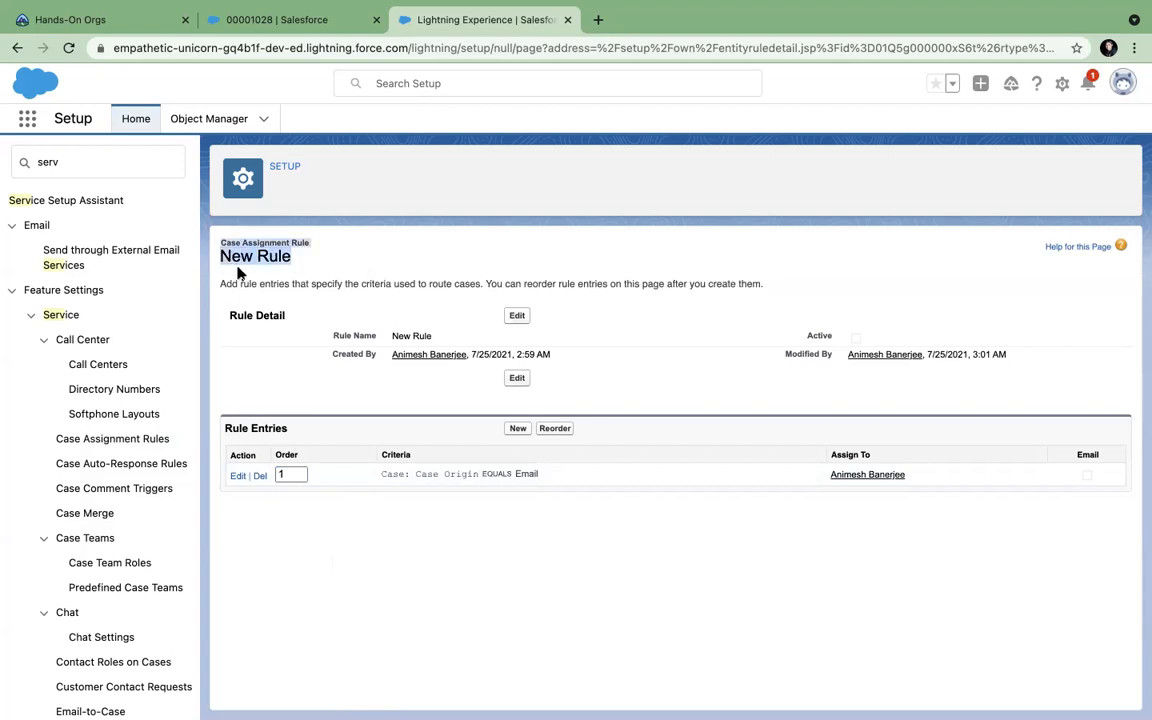
click(237, 268)
drag(291, 257, 220, 254)
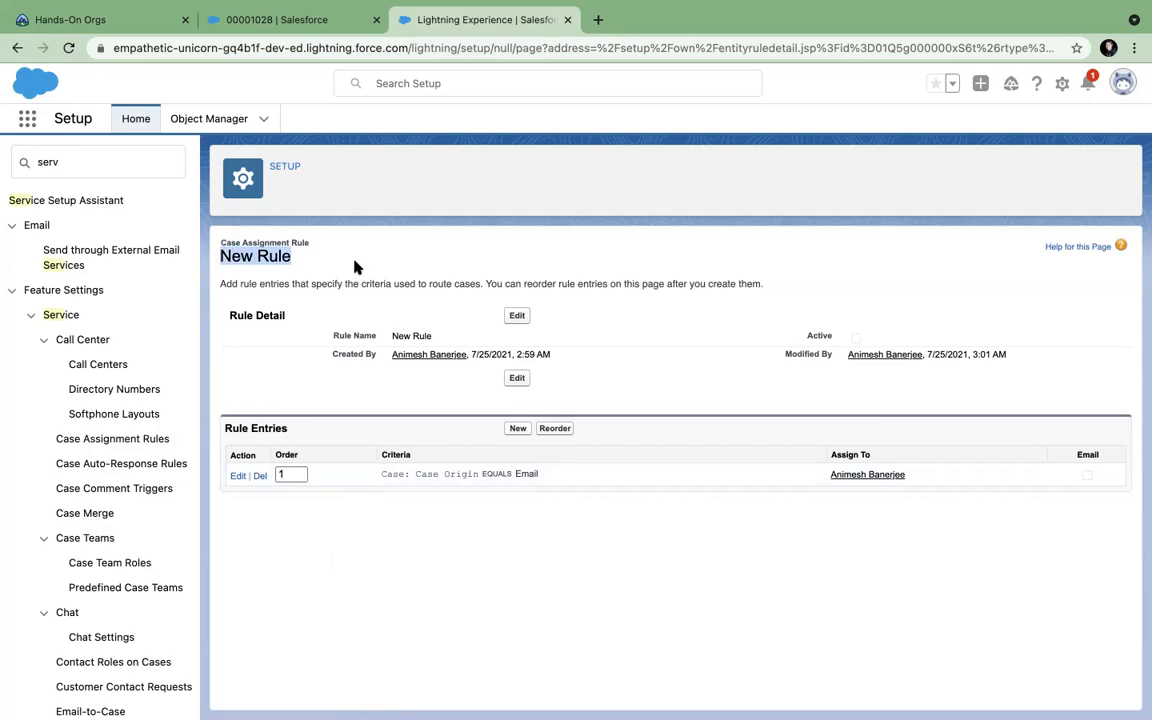
click(76, 164)
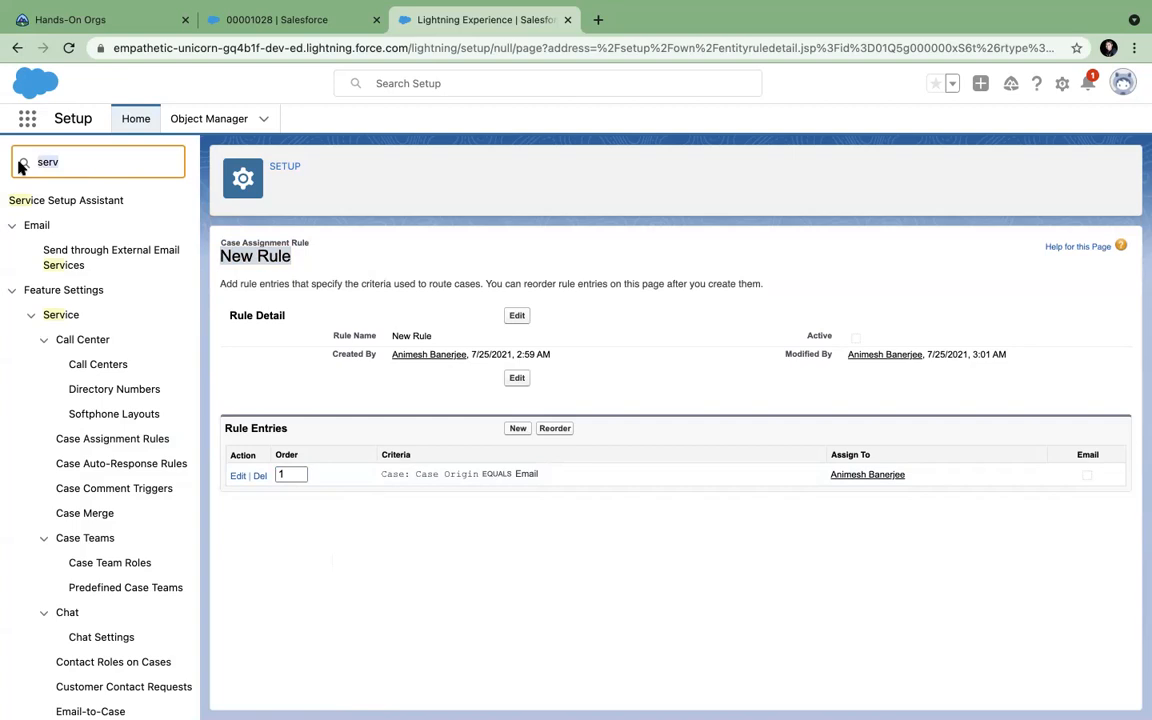
Search Setup for 'auto-res' and go to Case Auto-Response Rules.
key(BackSpace)
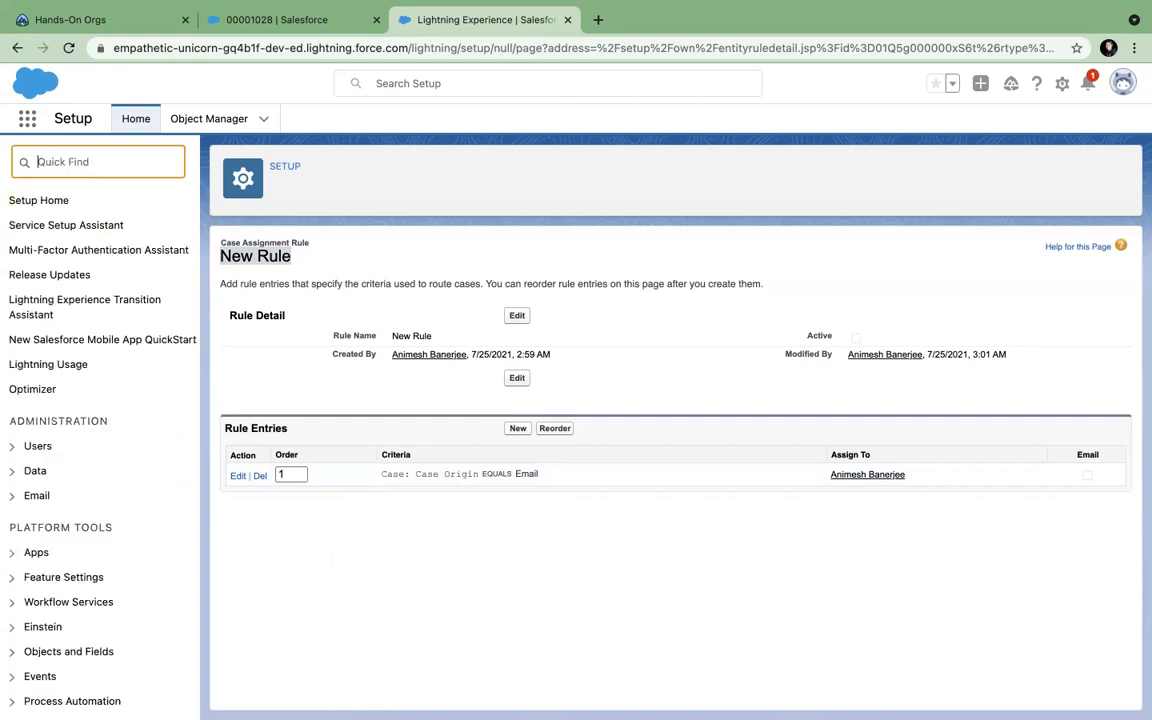
text(au)
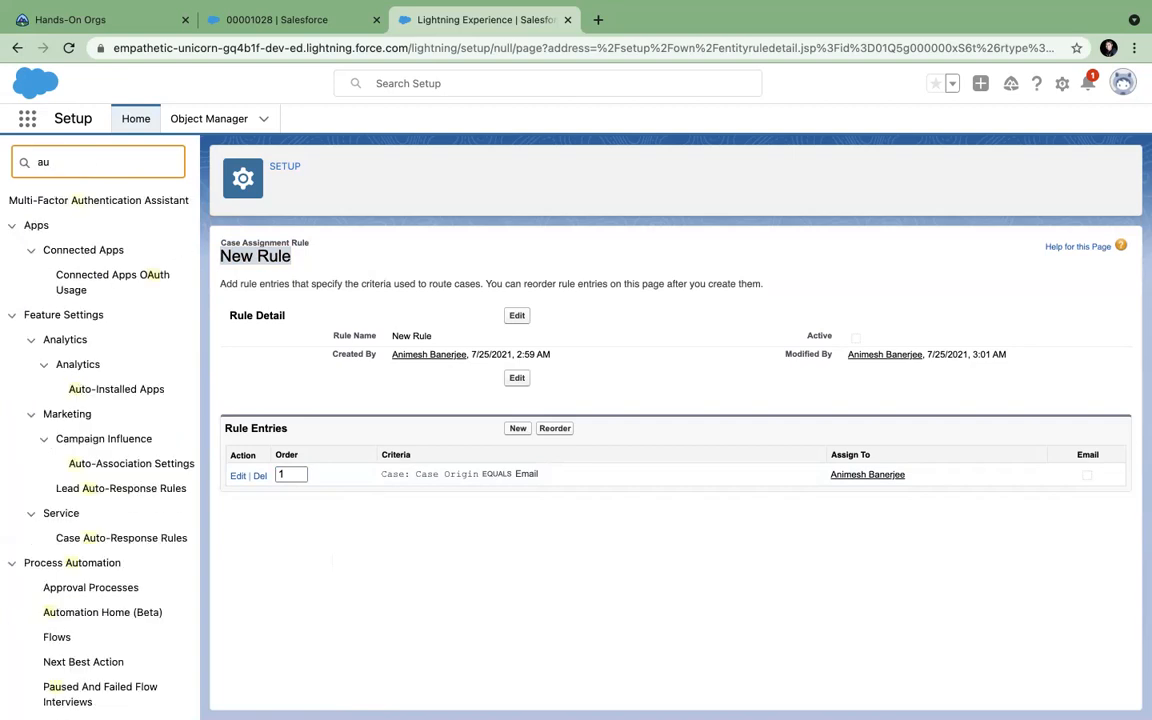
text(to)
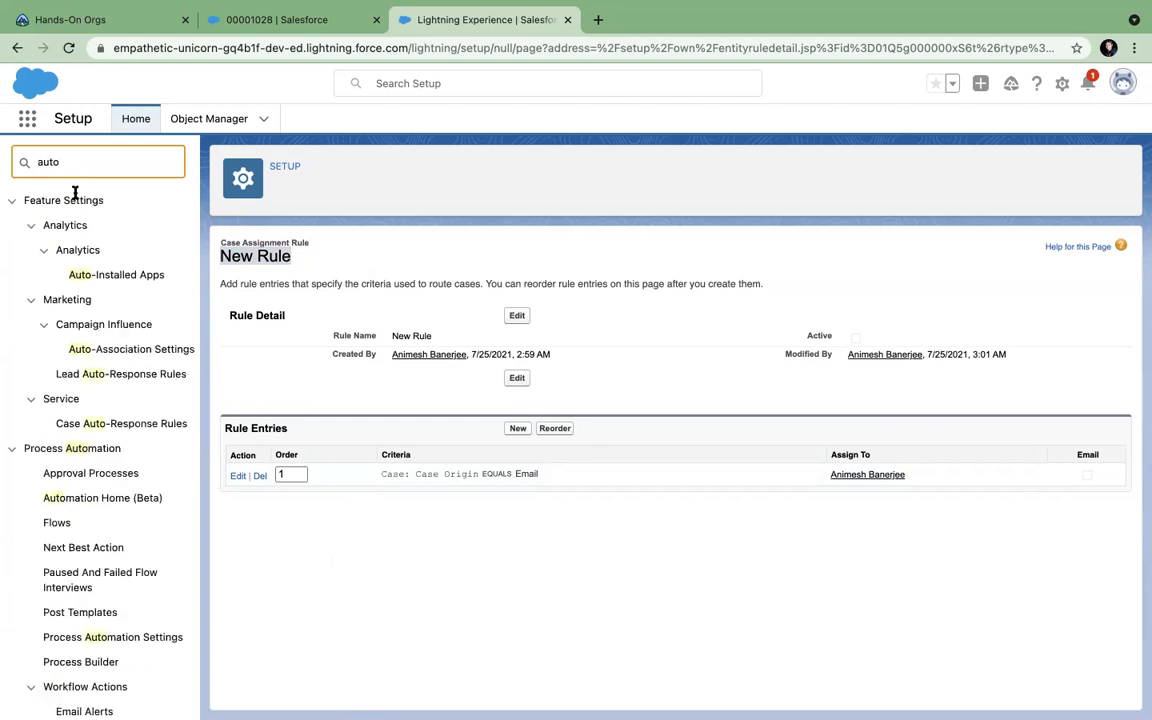
scroll(100, 480, down, 2)
scroll(100, 480, down, 2)
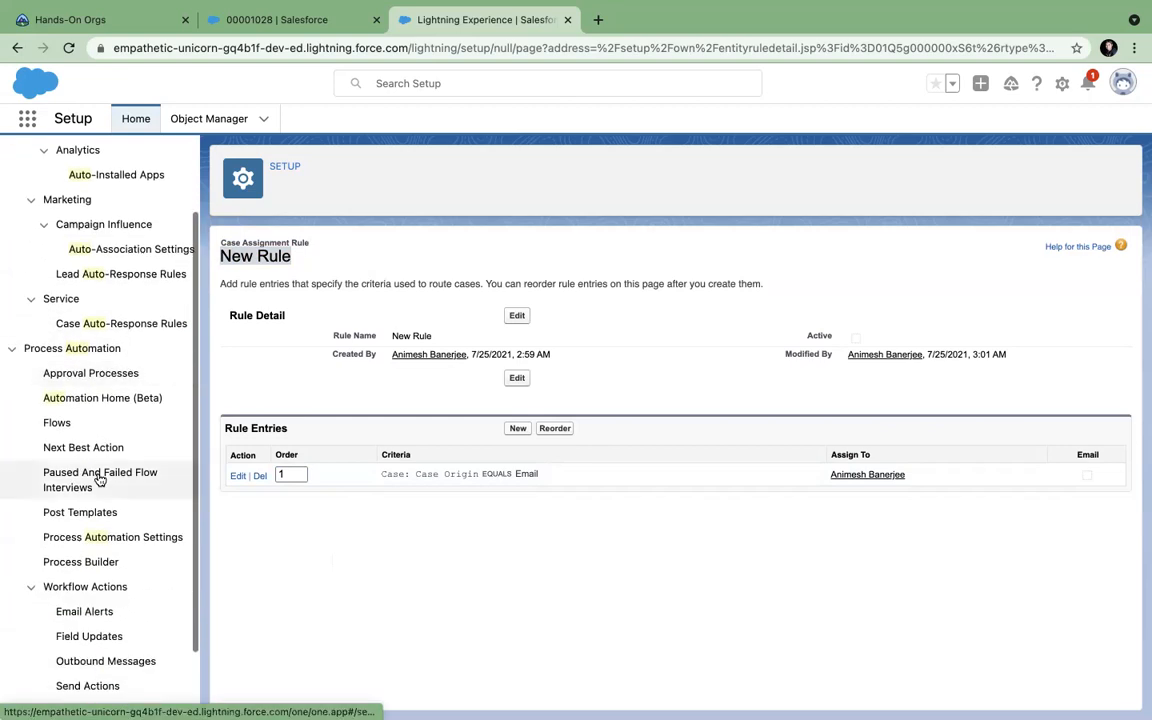
scroll(98, 473, up, 4)
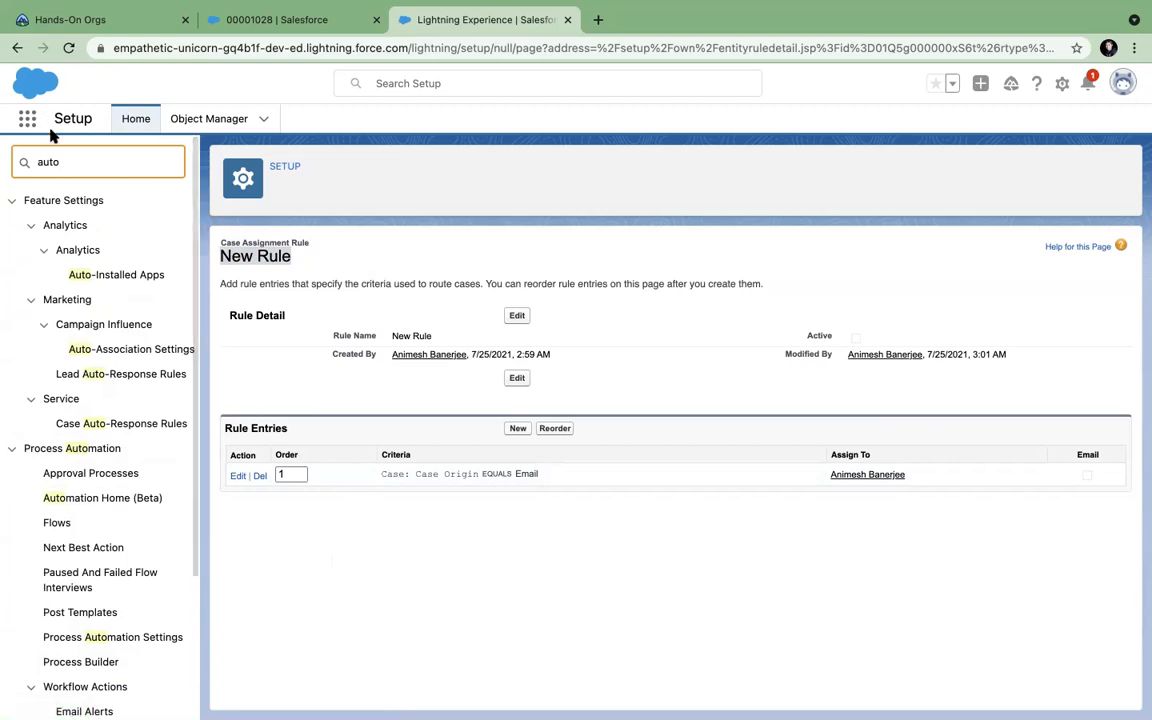
text(-res)
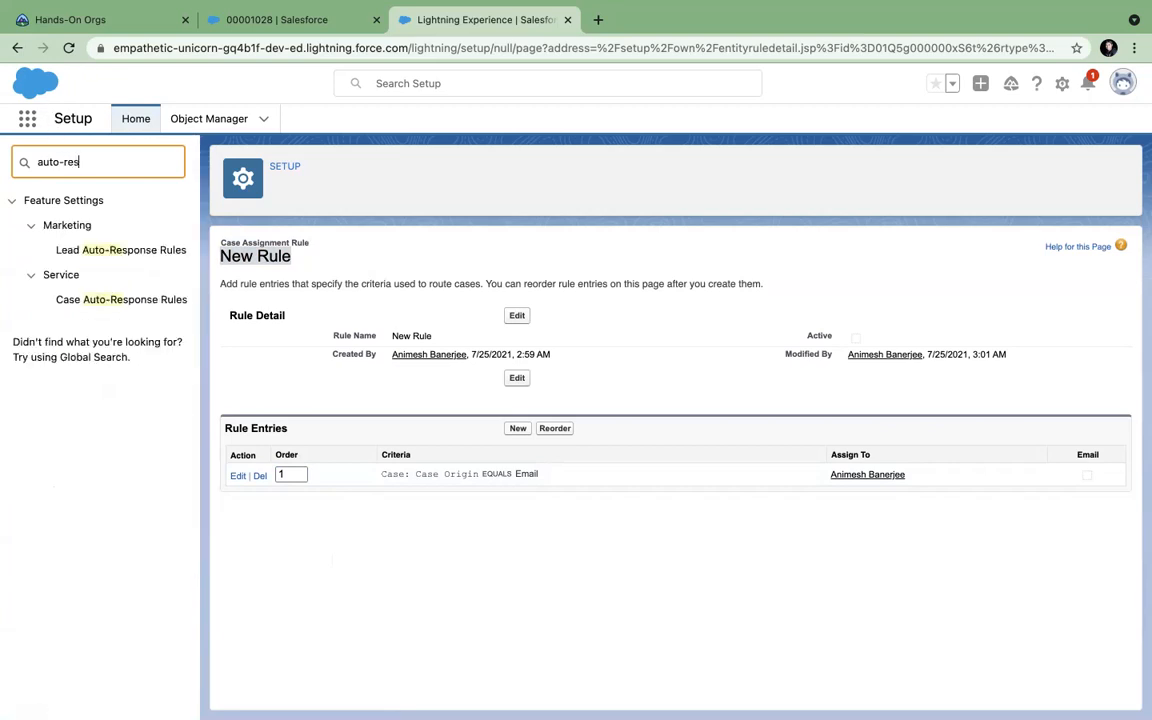
click(103, 301)
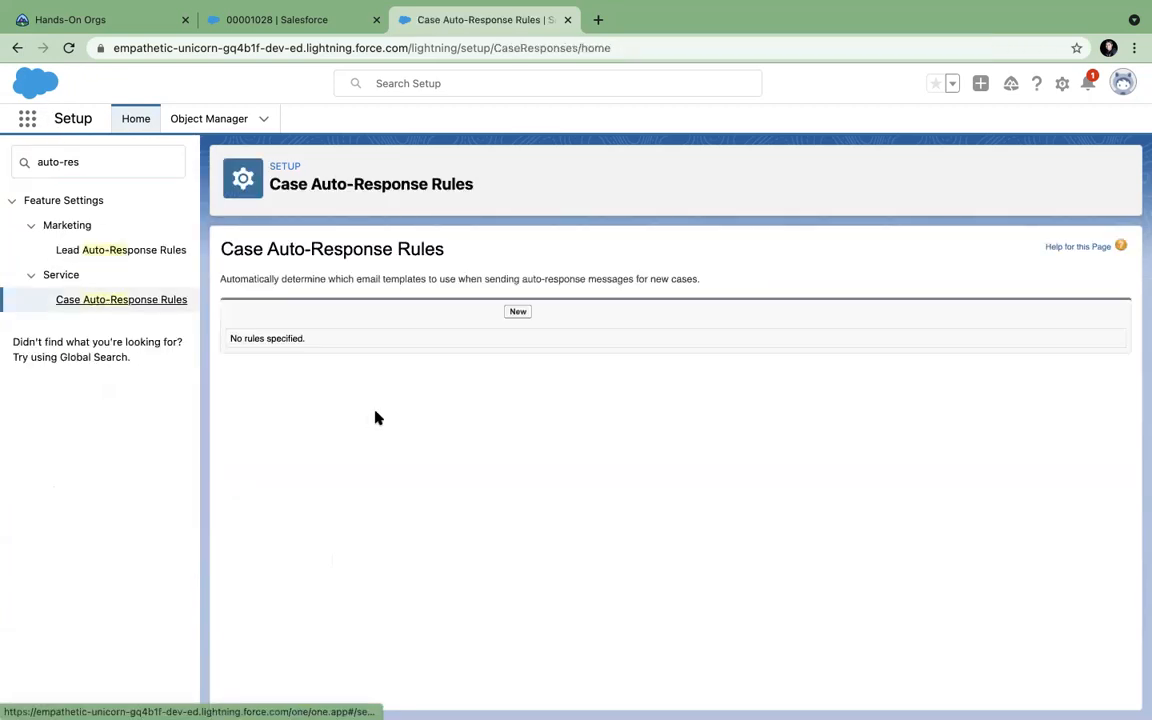
Create an auto-response rule named 'New Rule' and open its detail page.
click(518, 313)
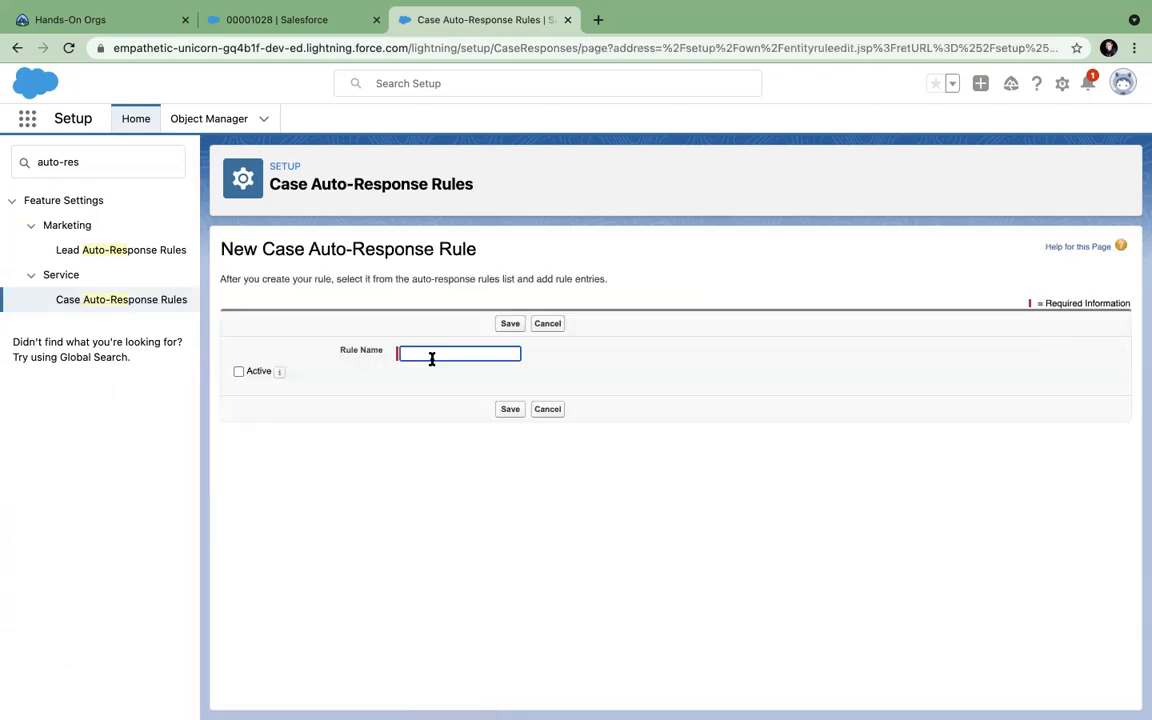
text(New)
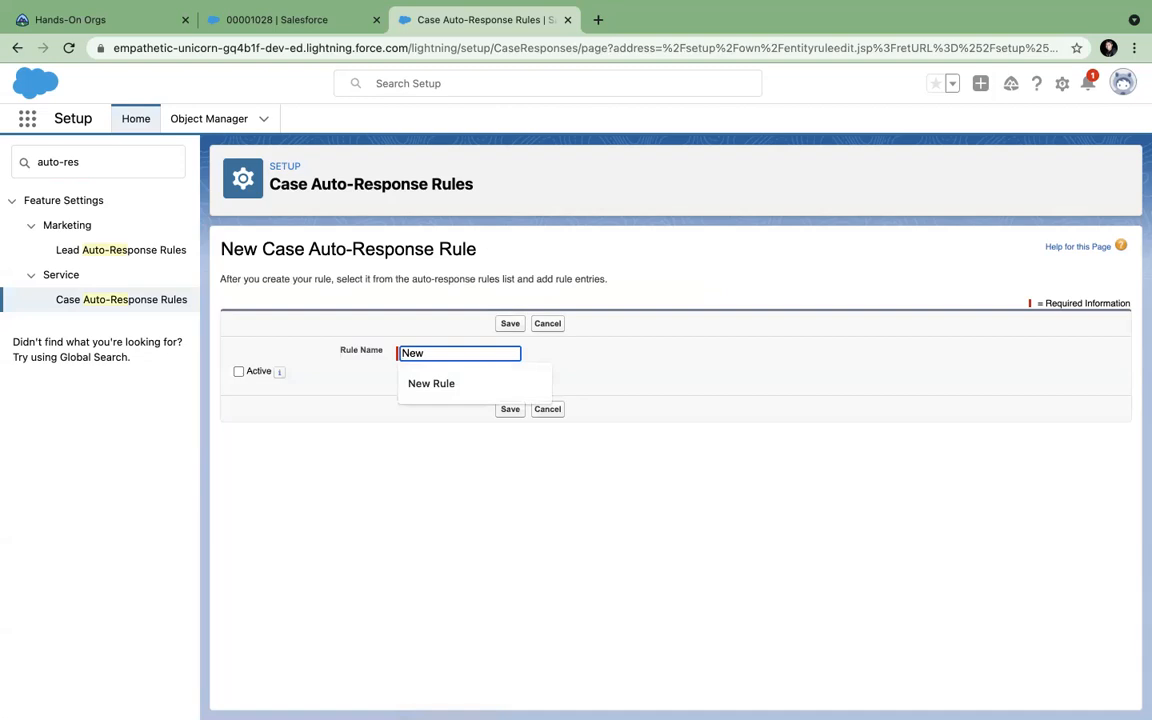
click(496, 380)
click(510, 323)
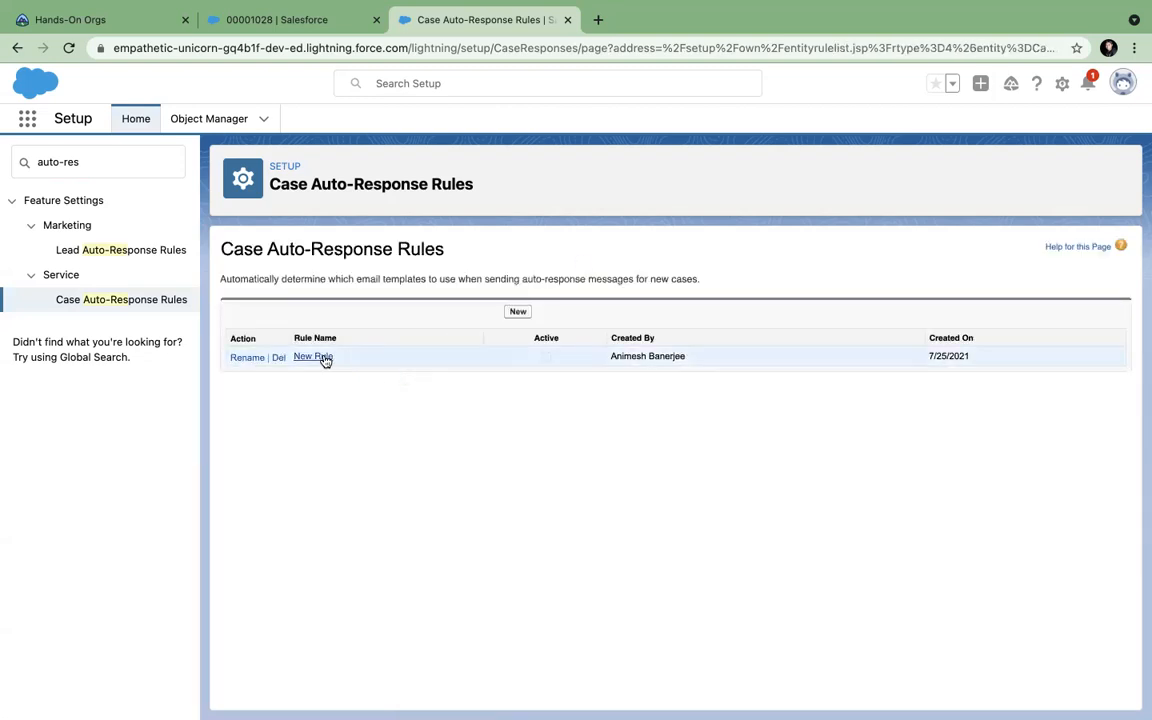
click(322, 357)
Add a rule entry with sort order 1 and criterion Case Origin equals Email.
click(518, 430)
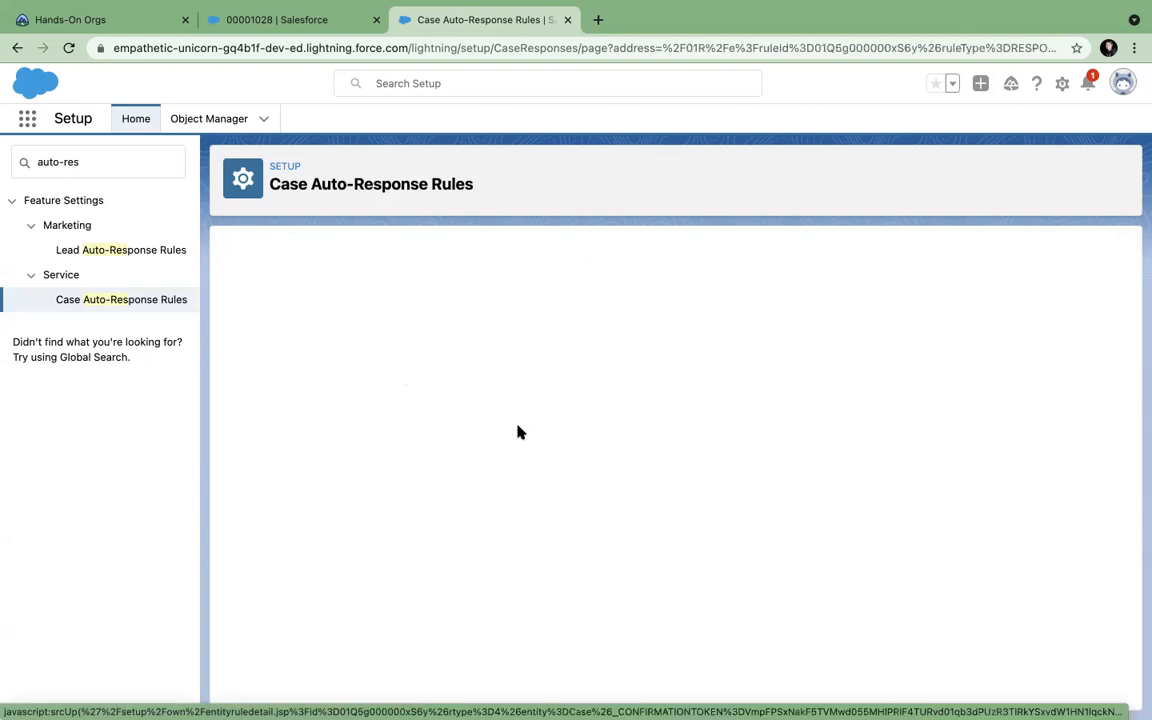
text(1)
click(416, 446)
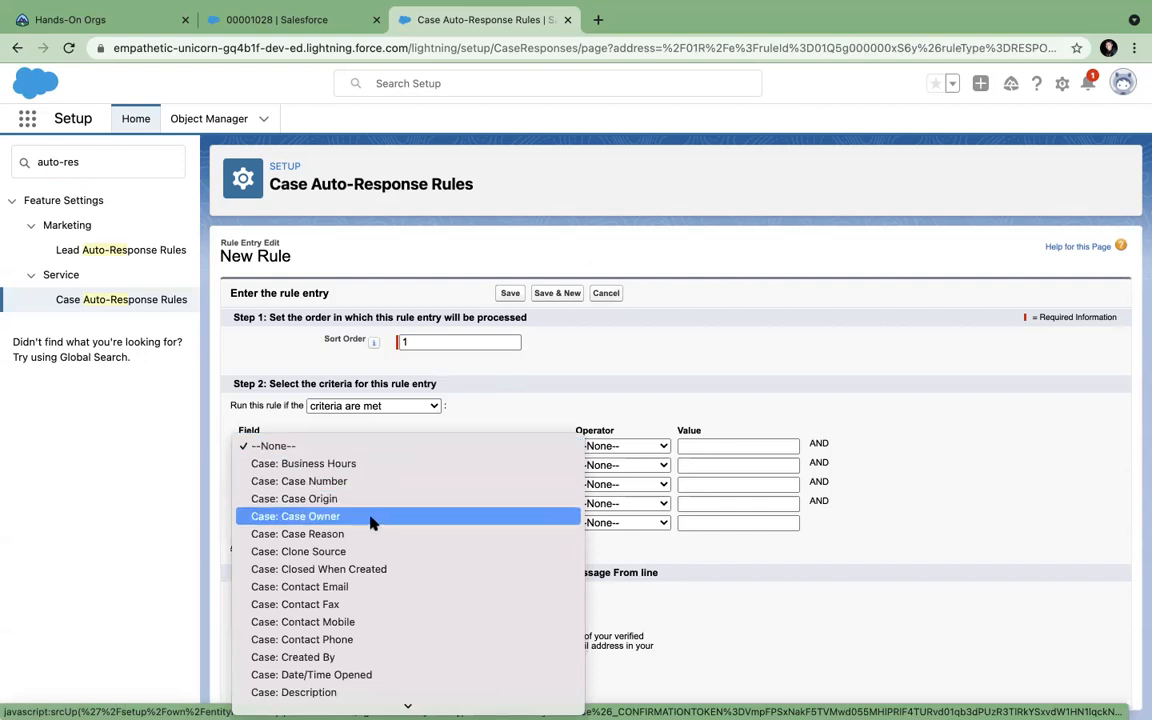
click(368, 499)
click(605, 446)
click(607, 464)
click(813, 445)
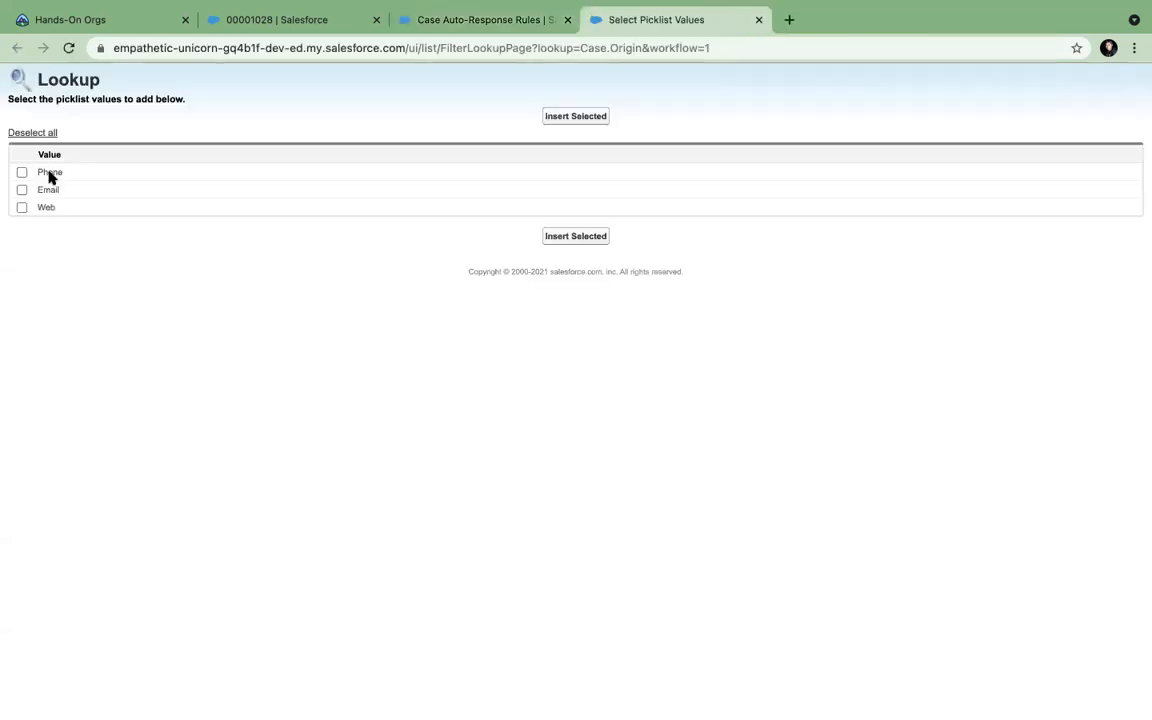
click(22, 189)
click(564, 120)
Enter sender name 'Support Vodafone' and the support sender e-mail address.
scroll(429, 596, down, 2)
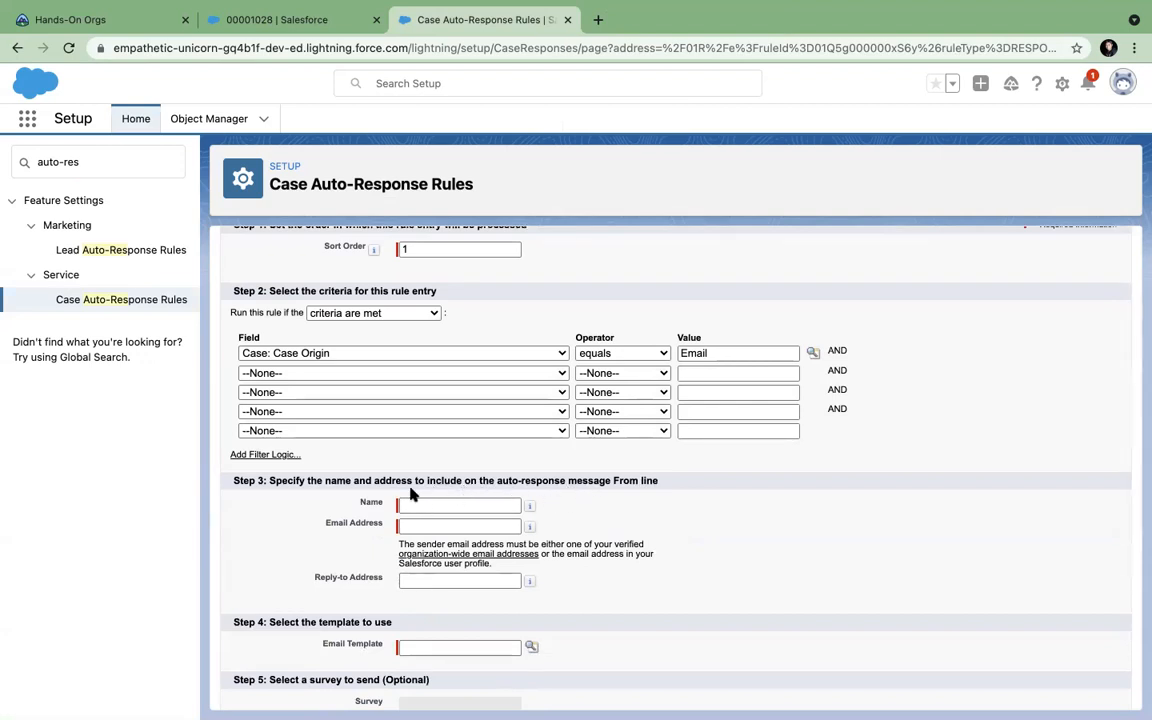
click(455, 503)
scroll(430, 605, down, 1)
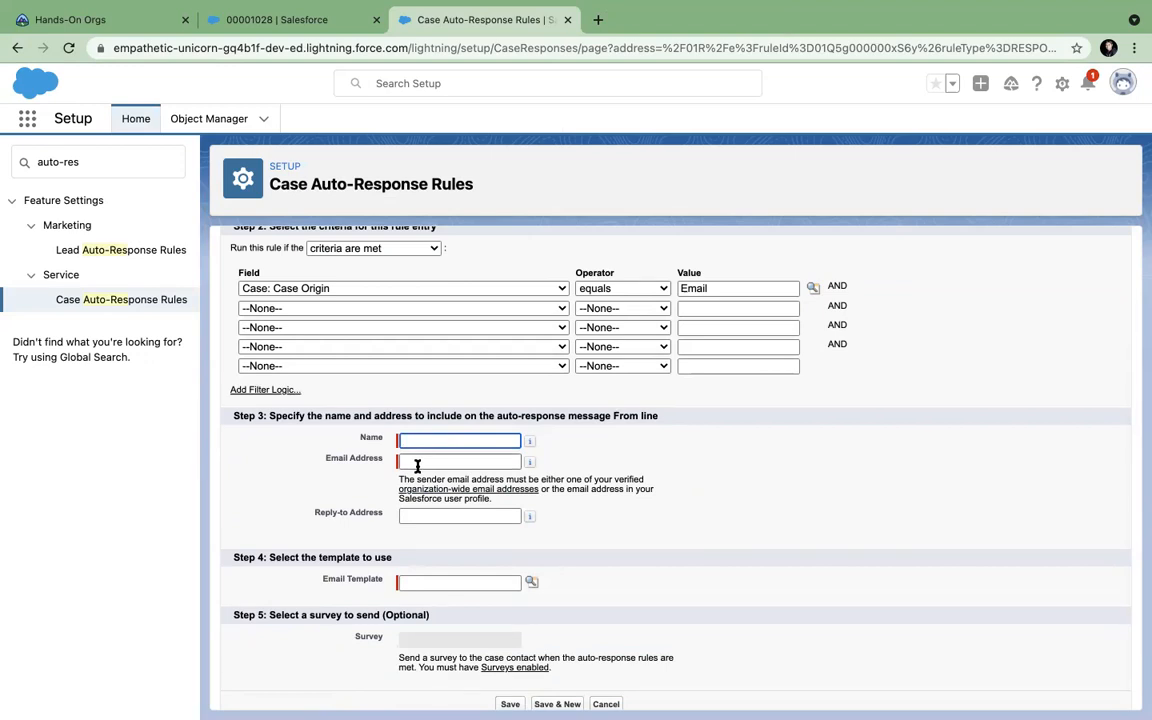
text(Supoor)
key(BackSpace)
key(BackSpace)
text(port Vodafone)
click(430, 463)
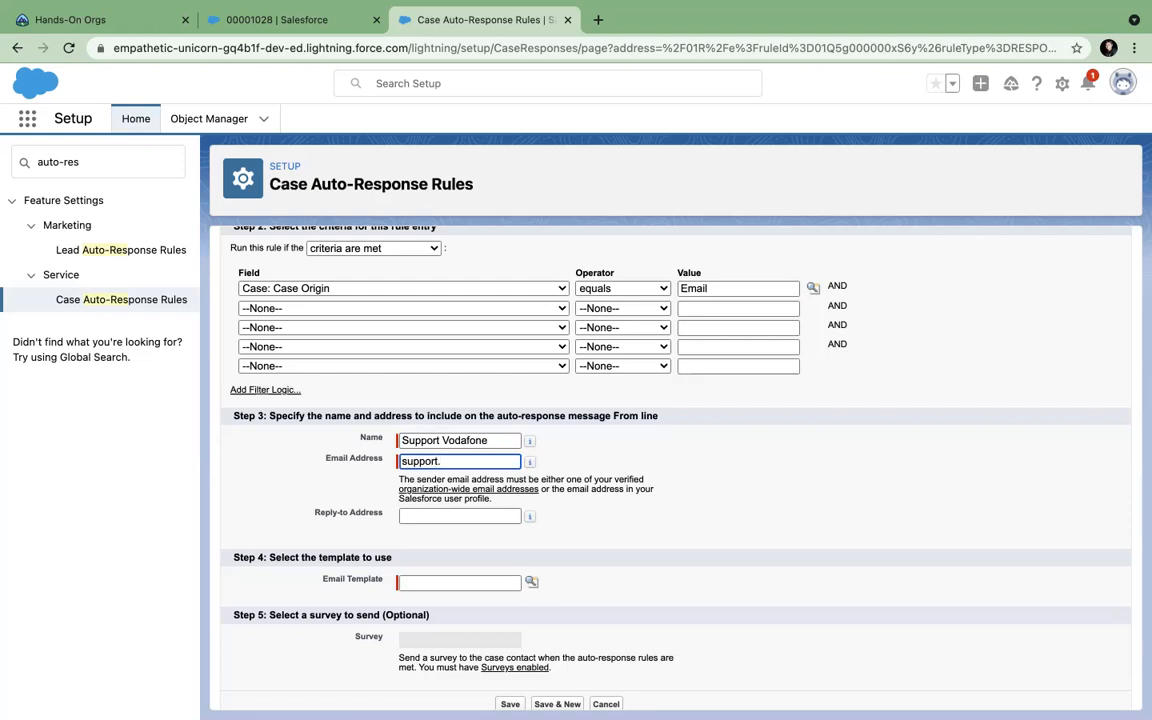
click(566, 522)
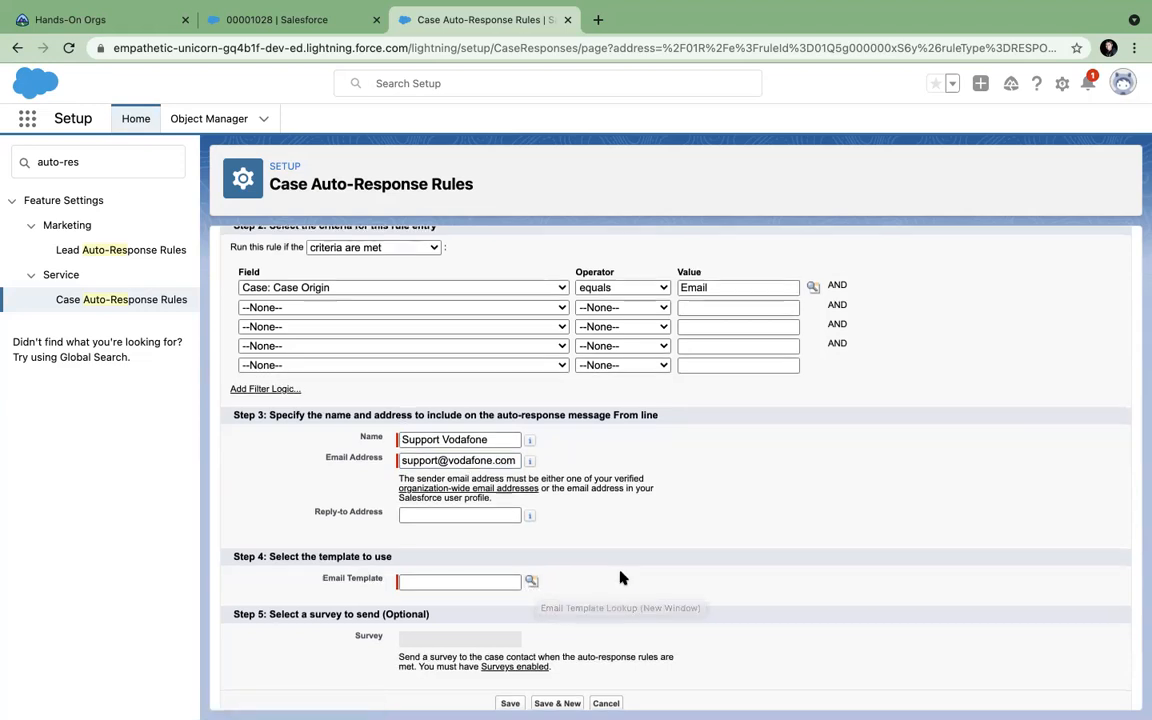
scroll(620, 577, down, 1)
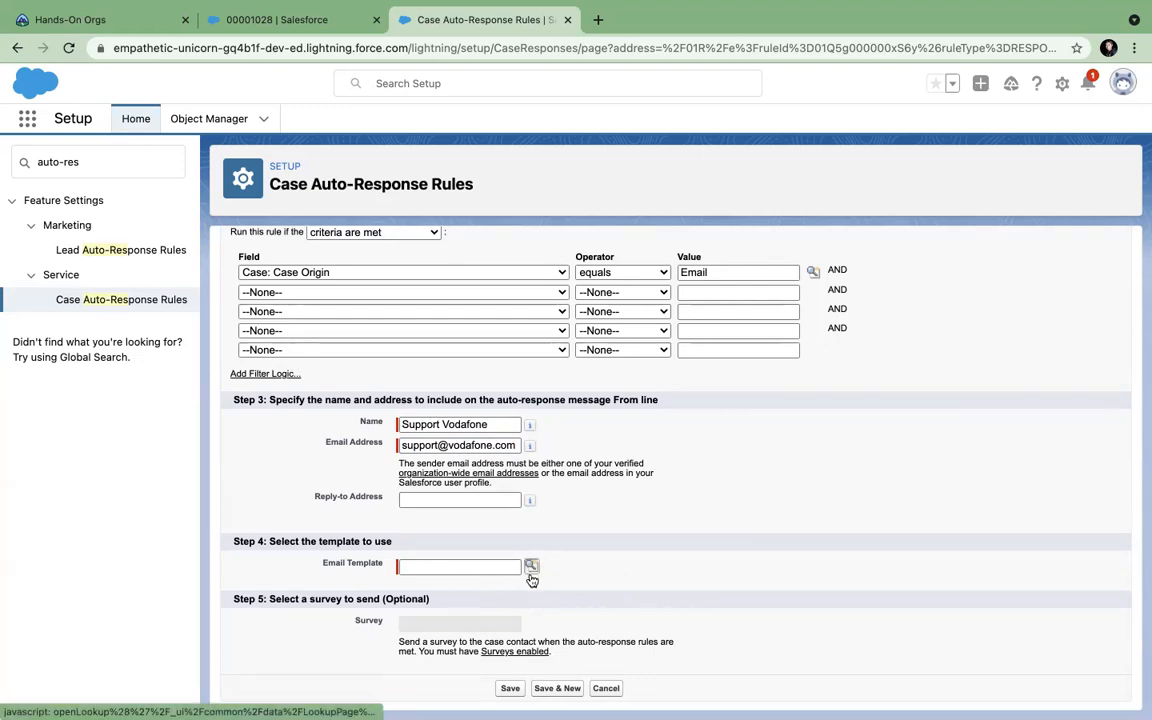
Select the 'Sales: New Customer Email' template and retry saving the entry.
click(510, 688)
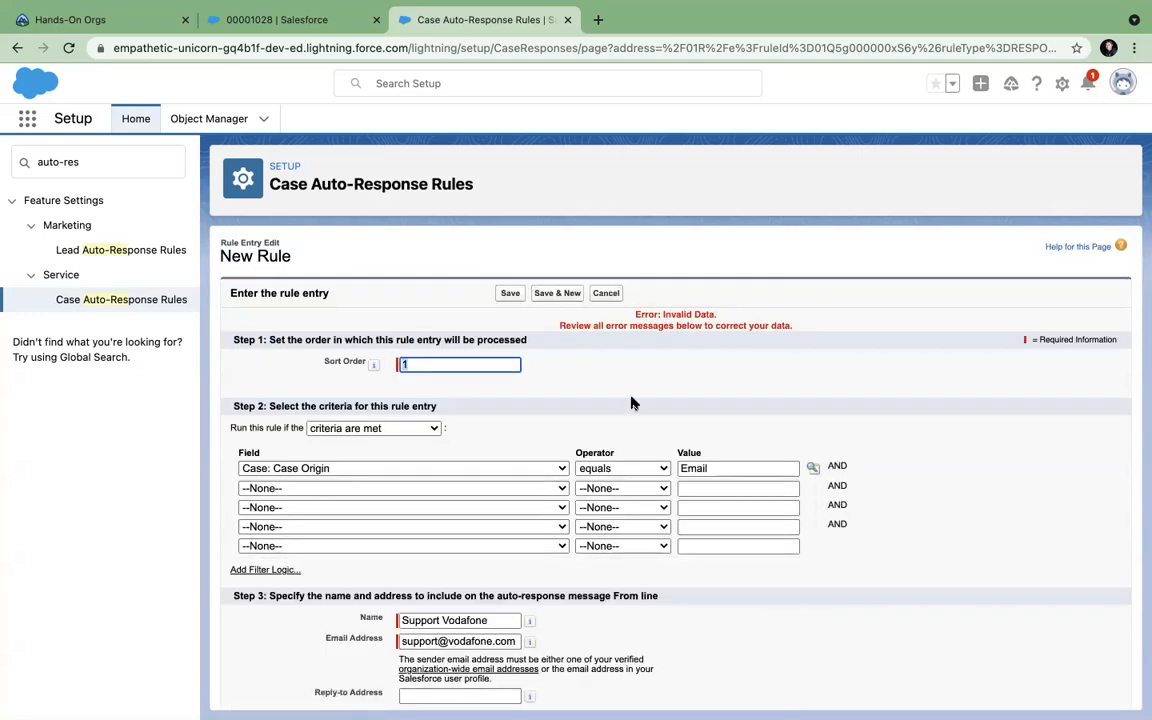
scroll(586, 355, down, 2)
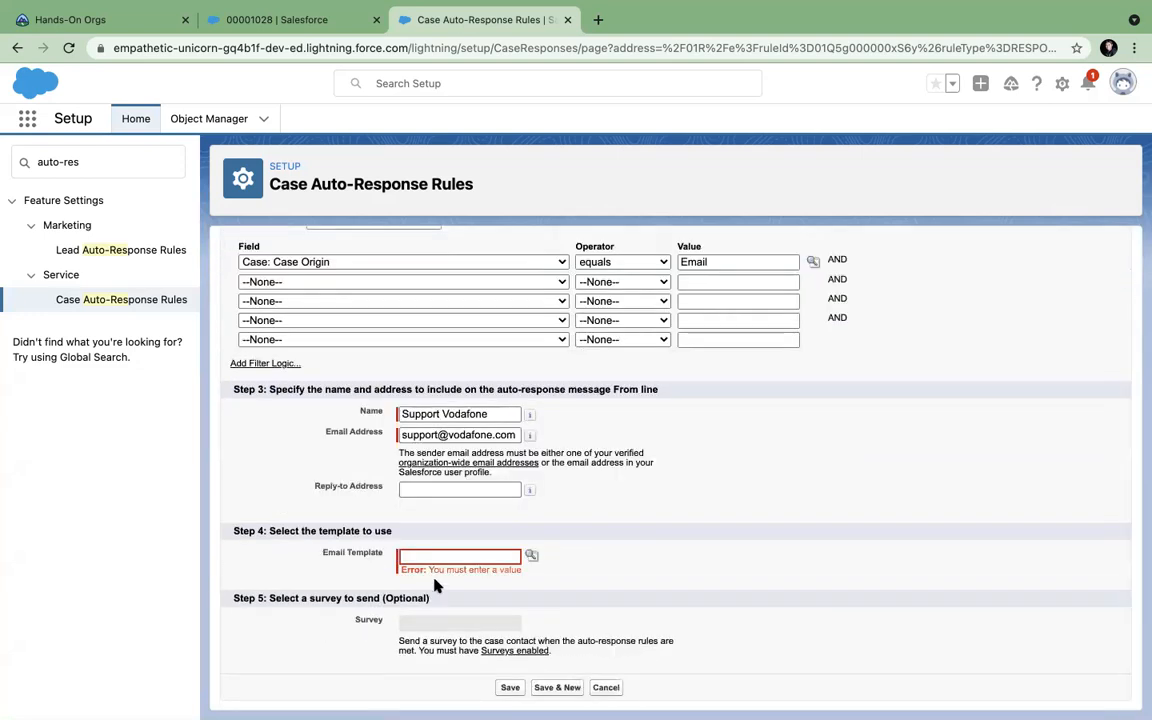
click(532, 557)
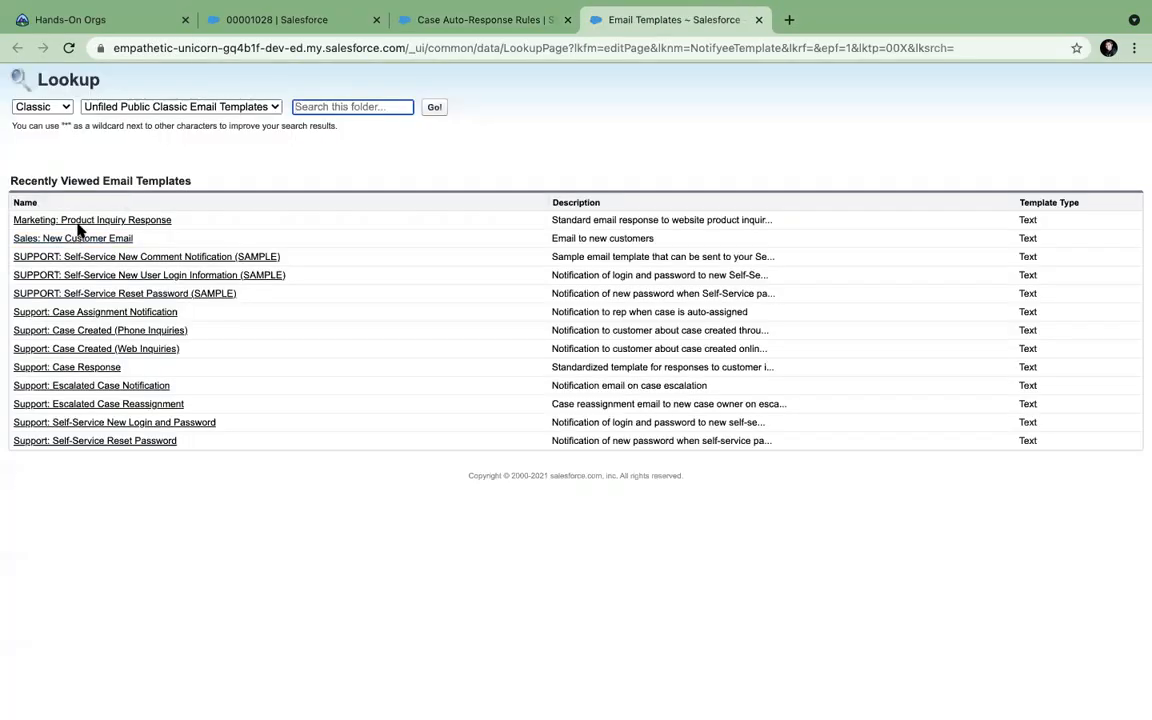
click(78, 240)
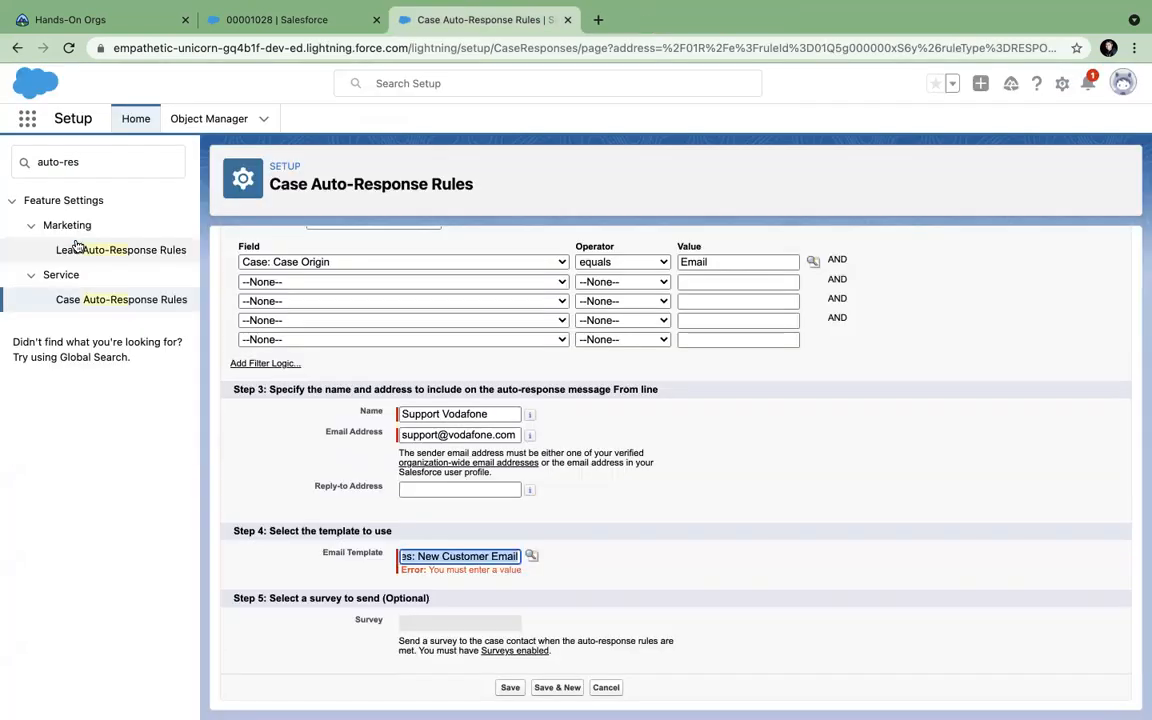
click(511, 687)
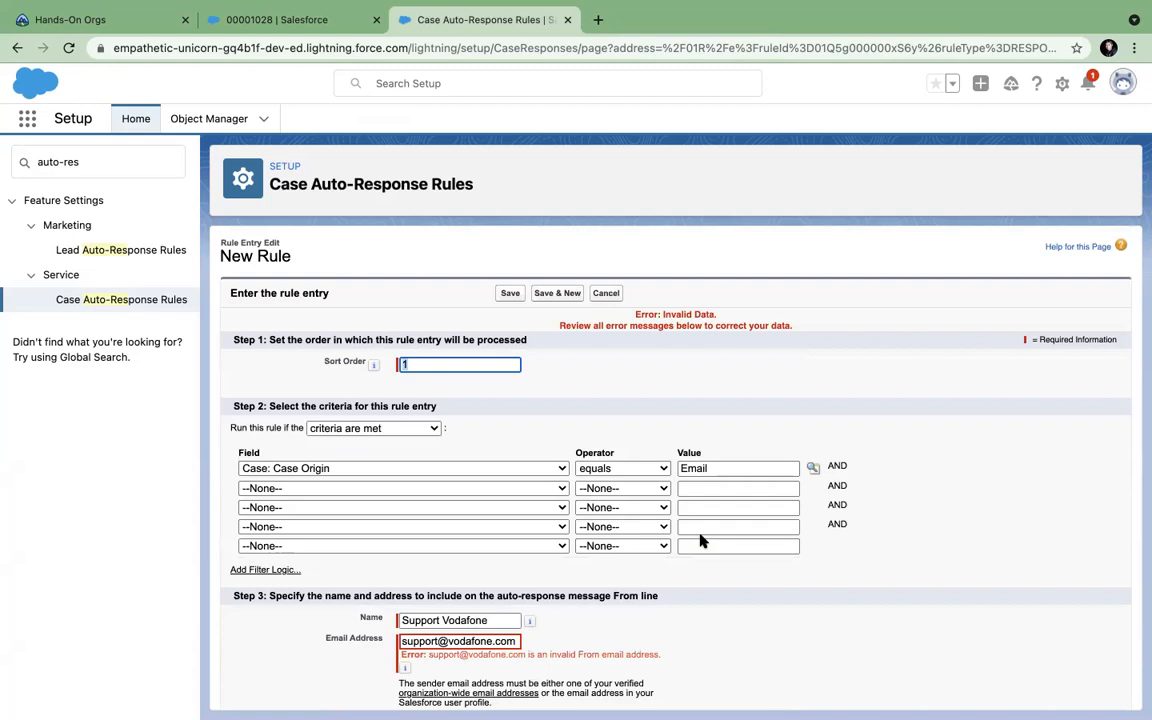
Cancel the entry after the invalid From address error.
scroll(700, 540, down, 3)
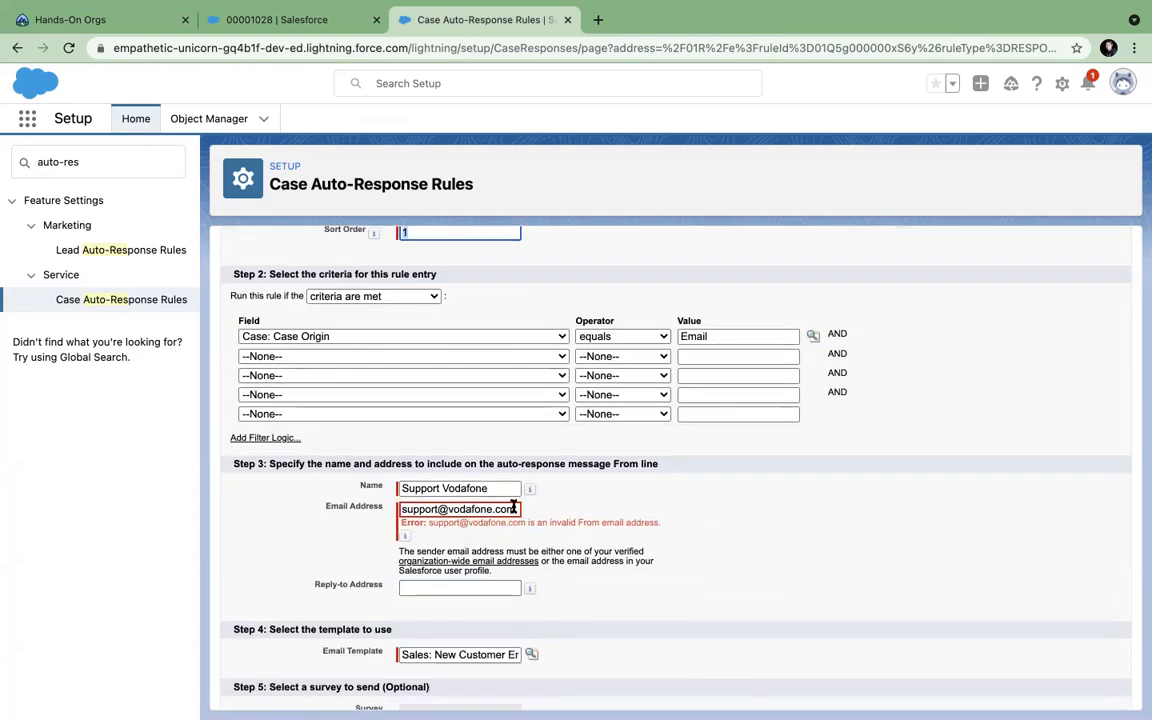
scroll(476, 432, up, 3)
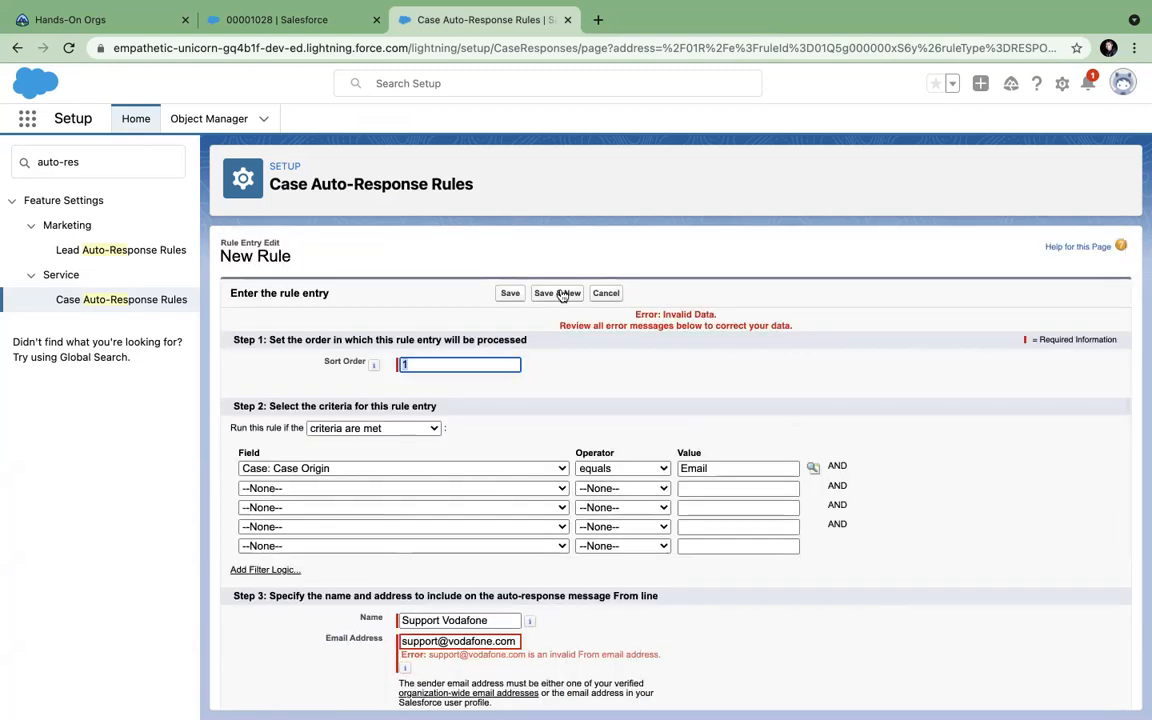
click(606, 294)
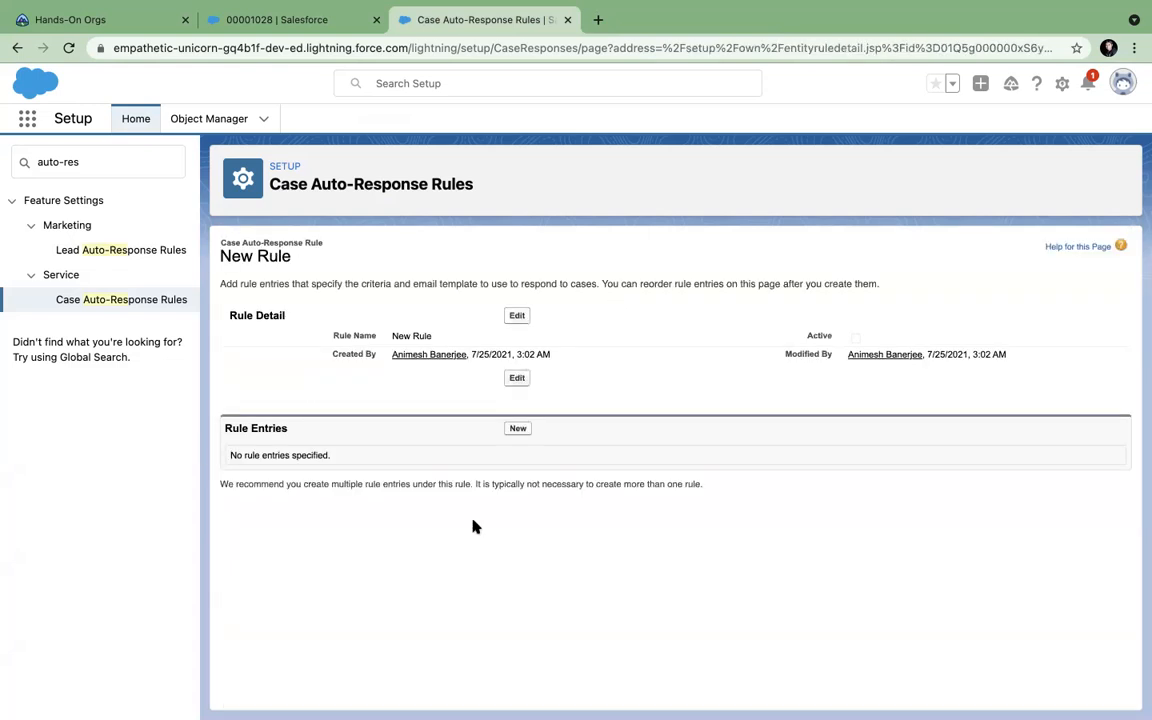
Search Setup for 'ord', then 'ema'.
click(81, 158)
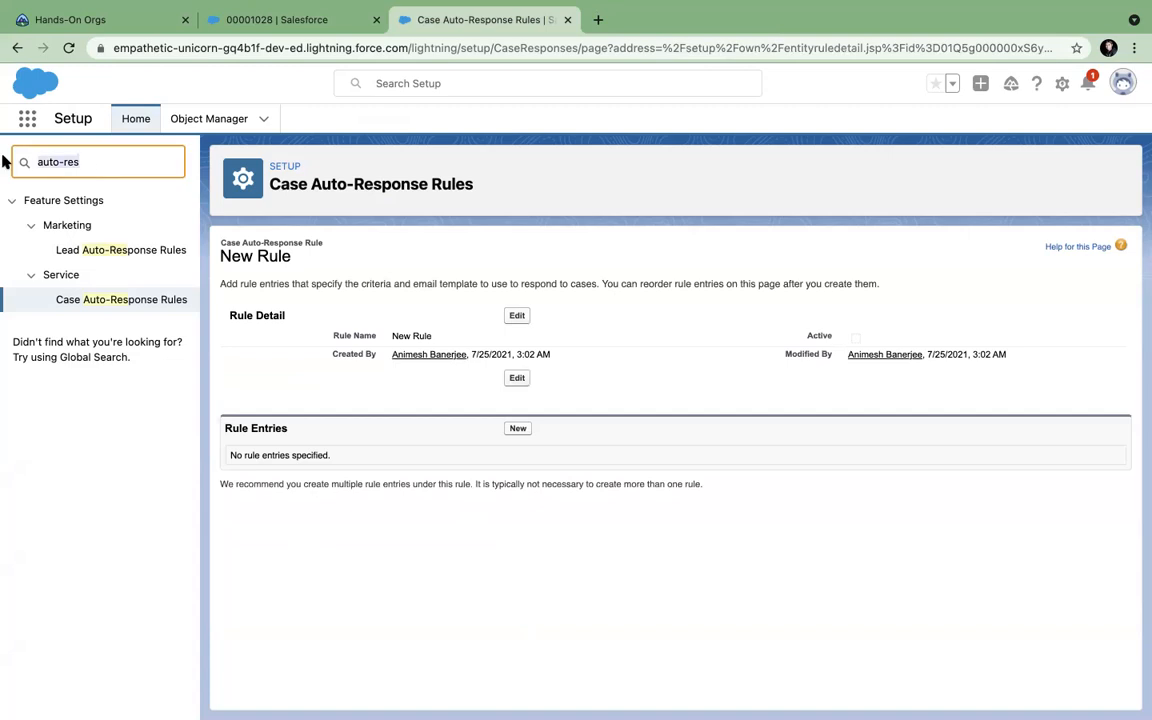
text(ord)
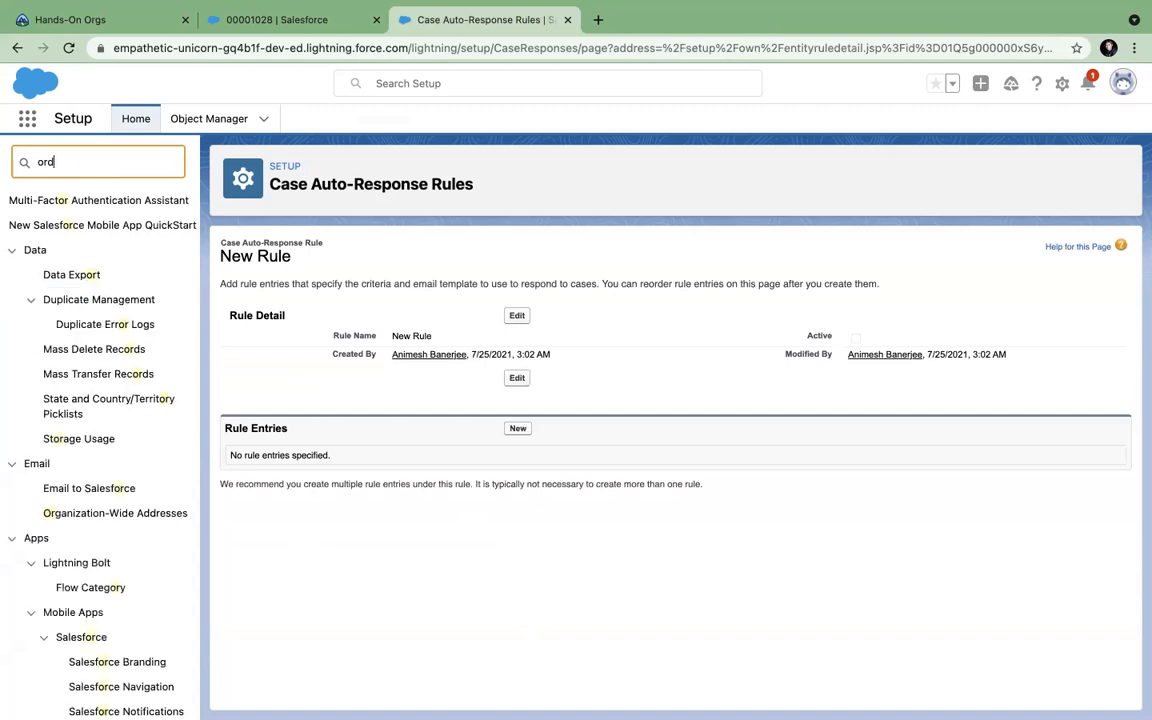
key(BackSpace)
key(BackSpace)
key(BackSpace)
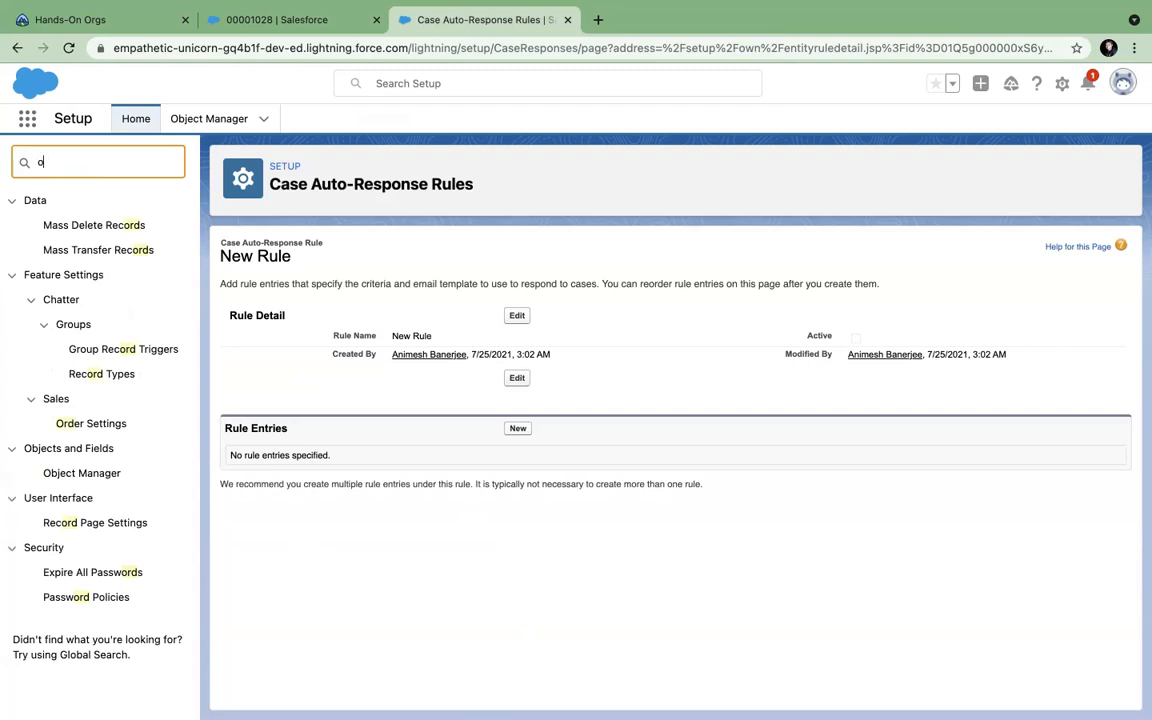
text(ema)
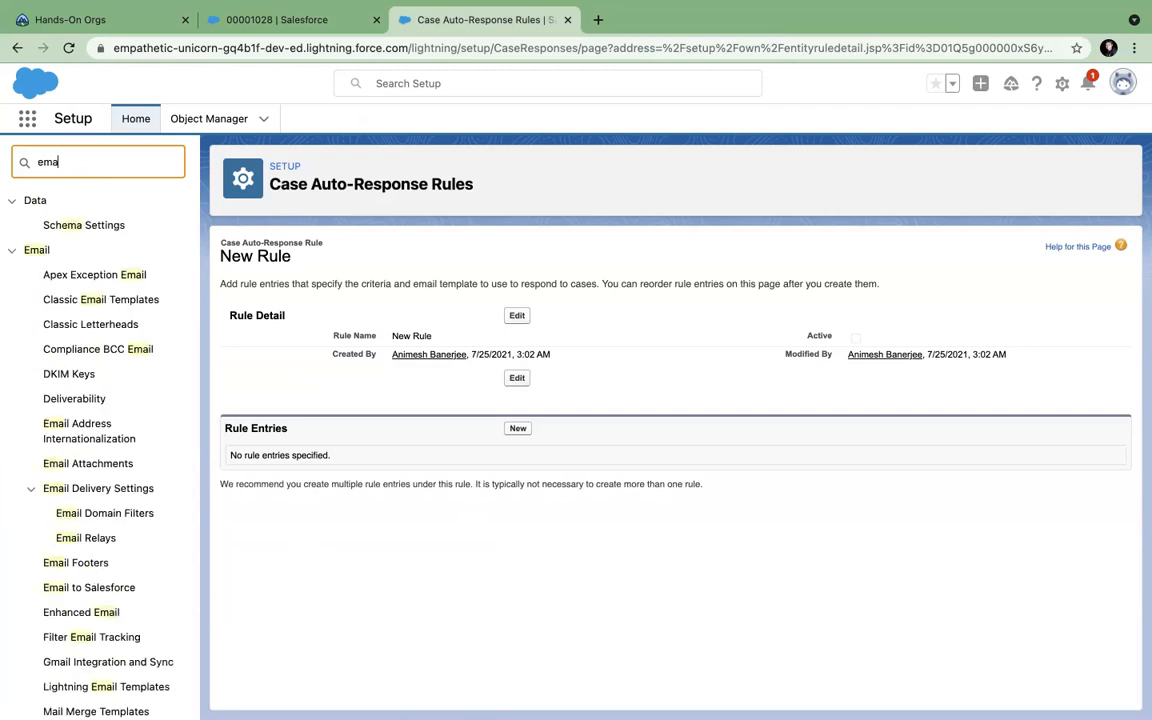
scroll(90, 357, down, 5)
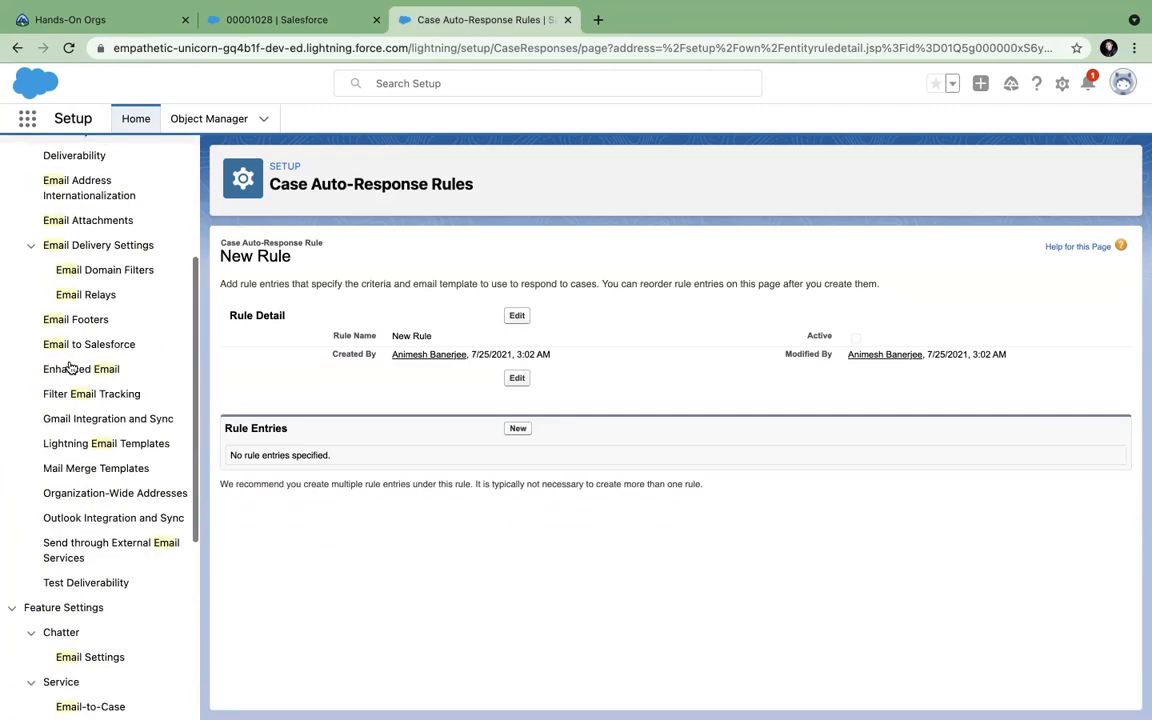
Start a new rule entry and open the organization-wide email addresses page.
click(518, 428)
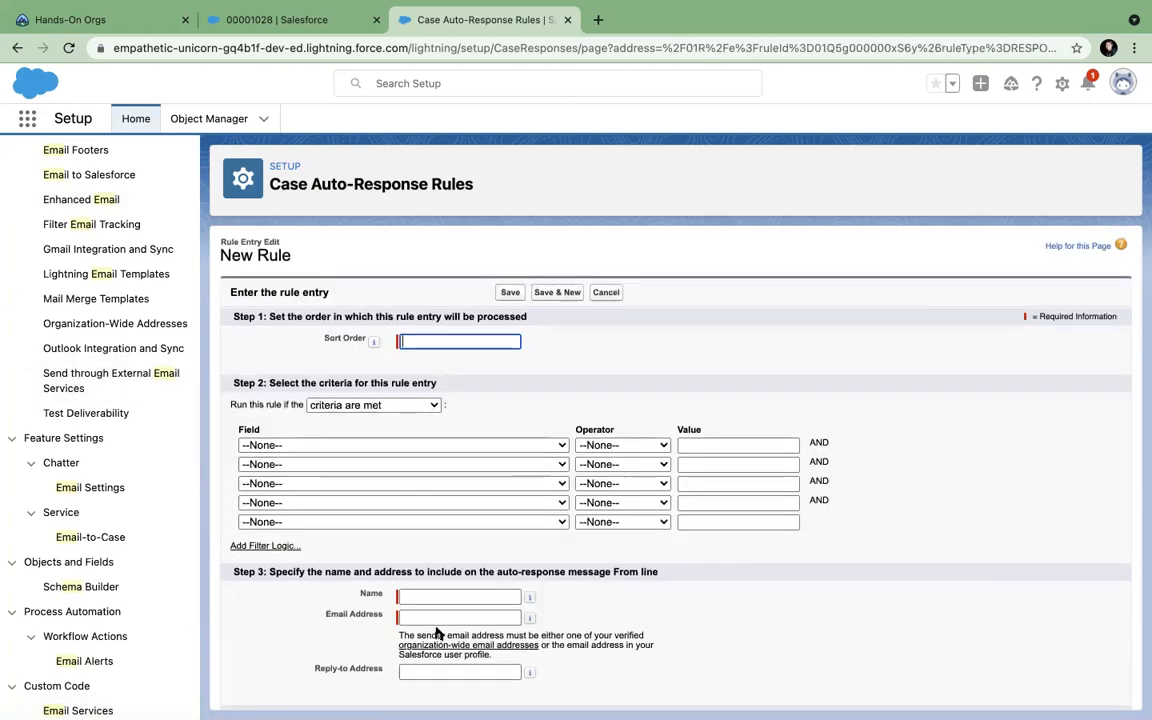
scroll(437, 630, down, 3)
click(469, 488)
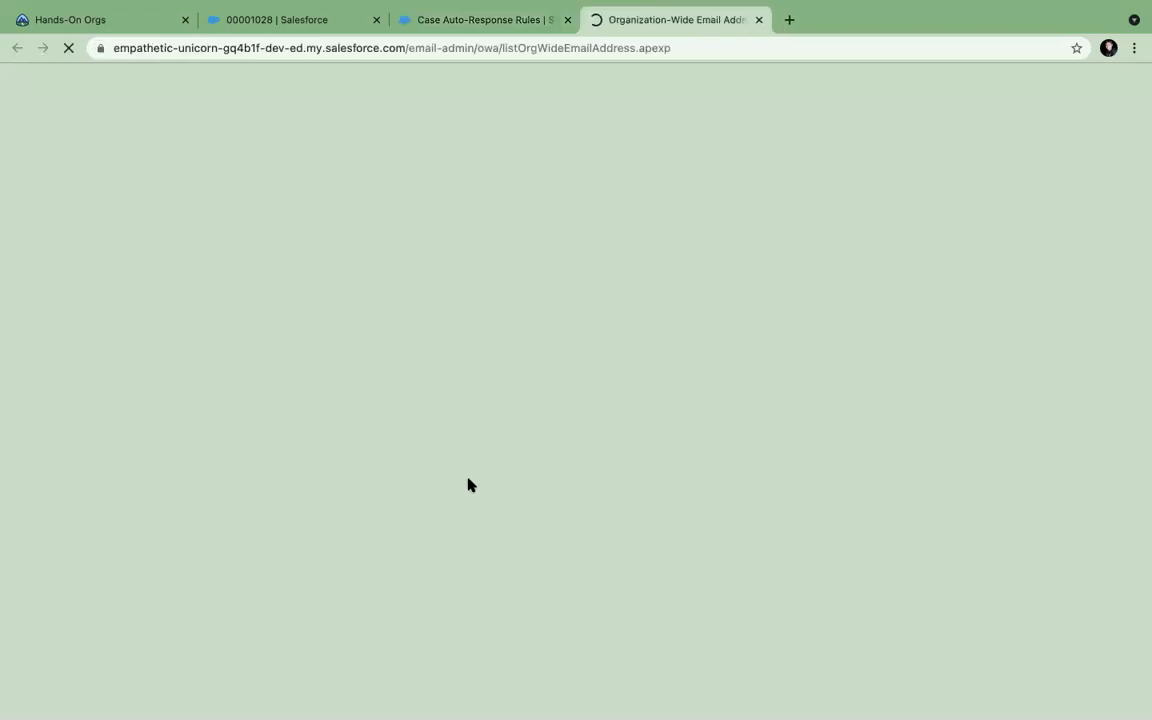
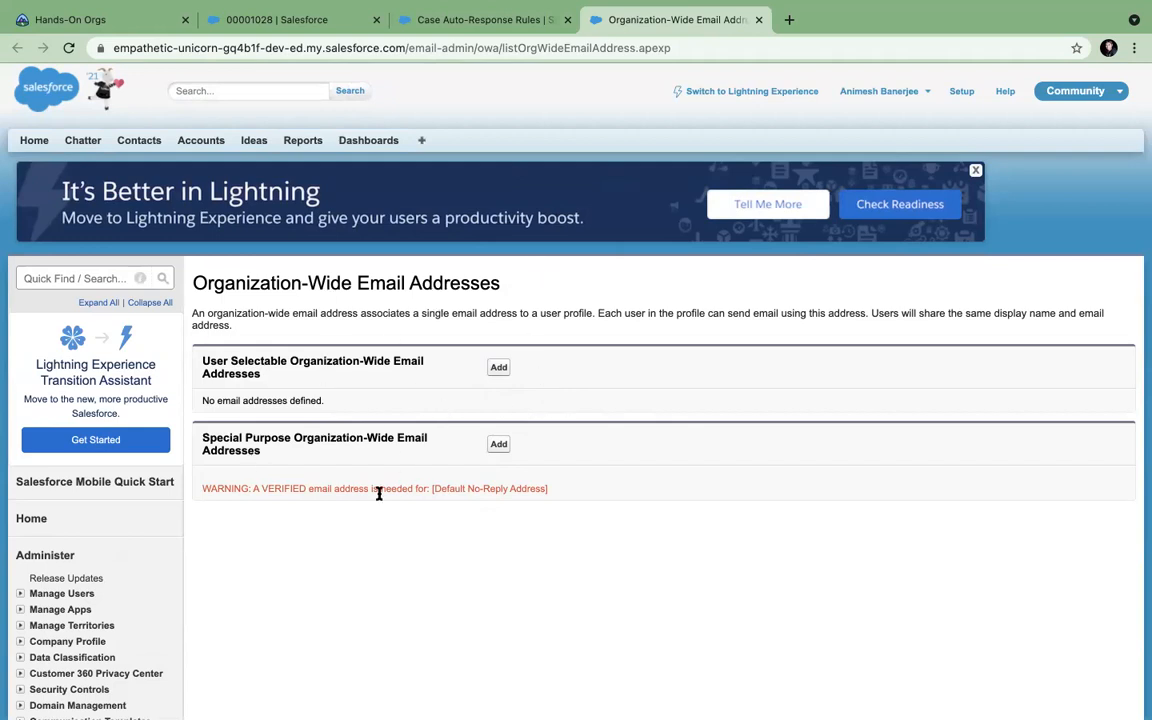
Close the Organization-Wide Email Addresses tab and replace the Setup search term with 'escal'.
click(758, 19)
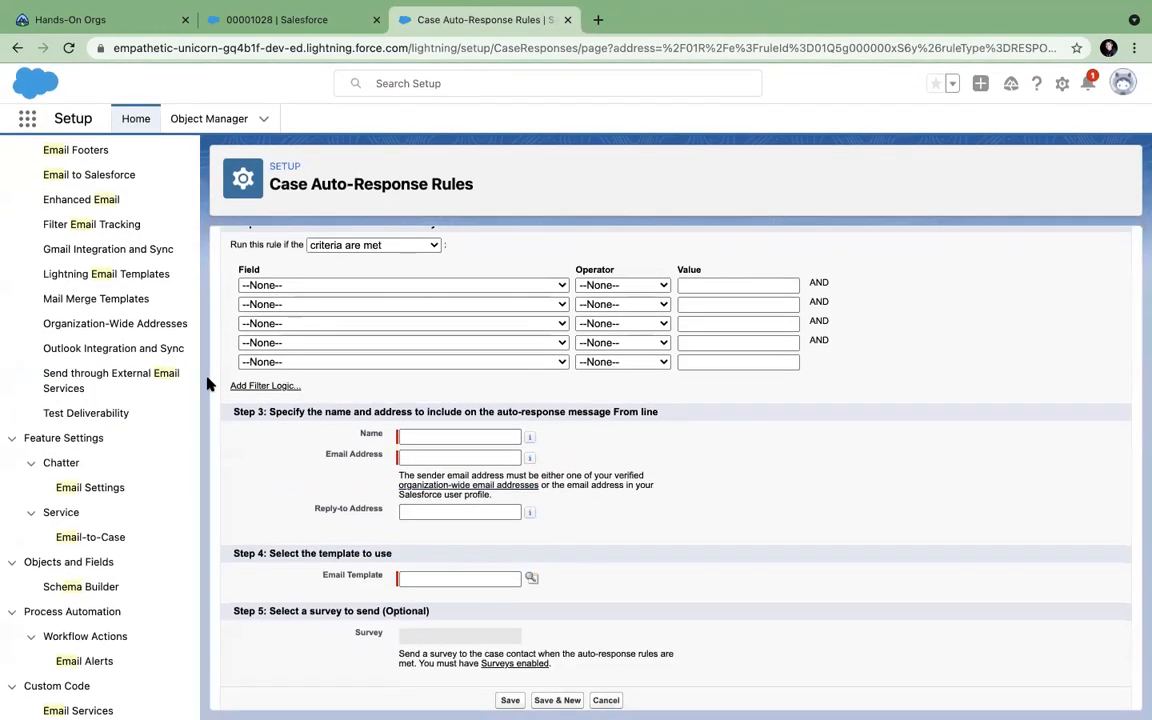
scroll(118, 370, up, 5)
drag(91, 165, 4, 165)
text(escal)
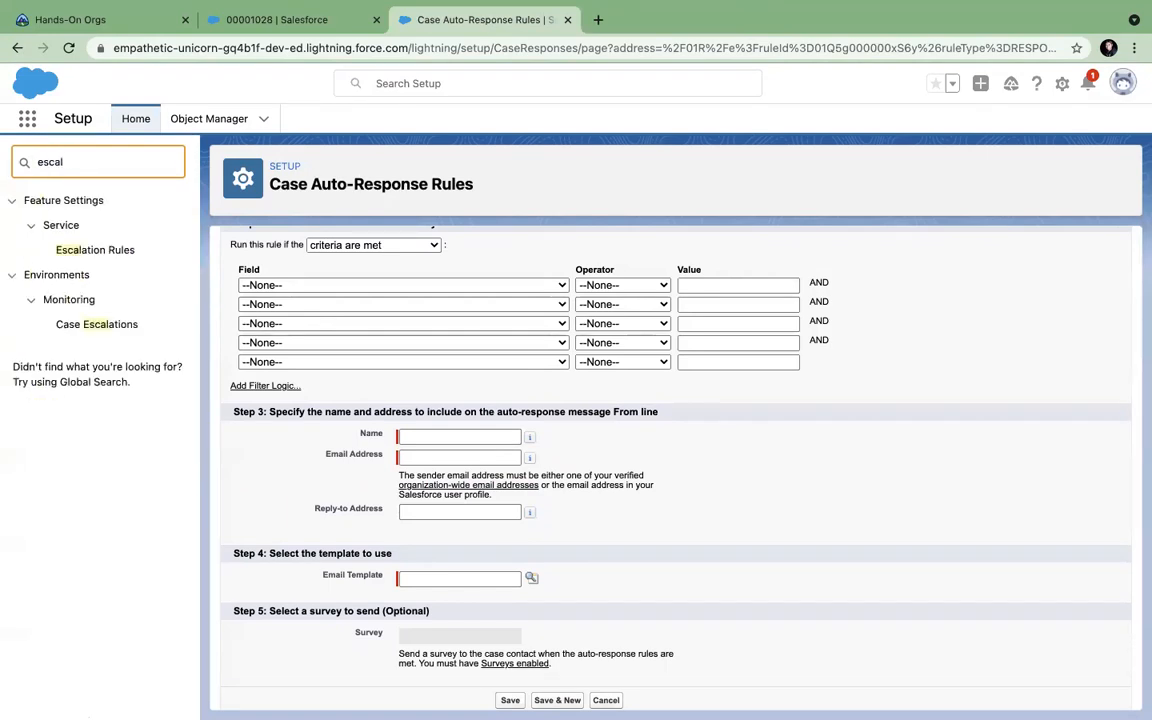
Open rule entry 1 of the Standard escalation rule to view its escalation actions.
click(78, 252)
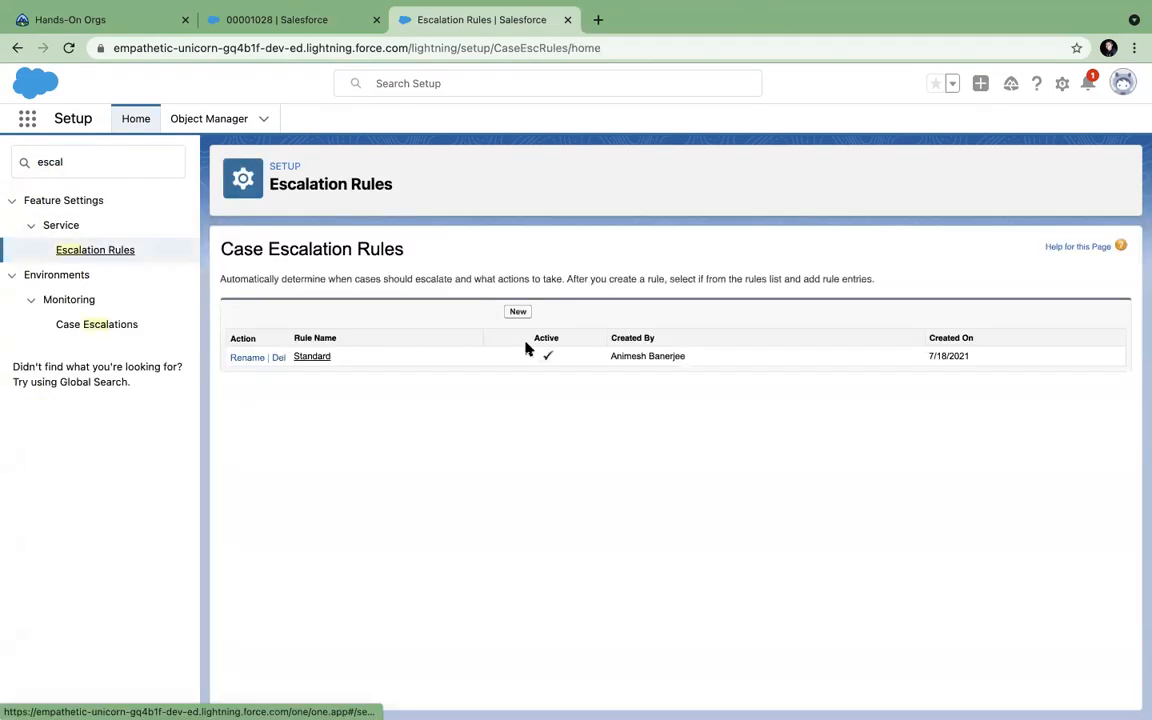
click(312, 357)
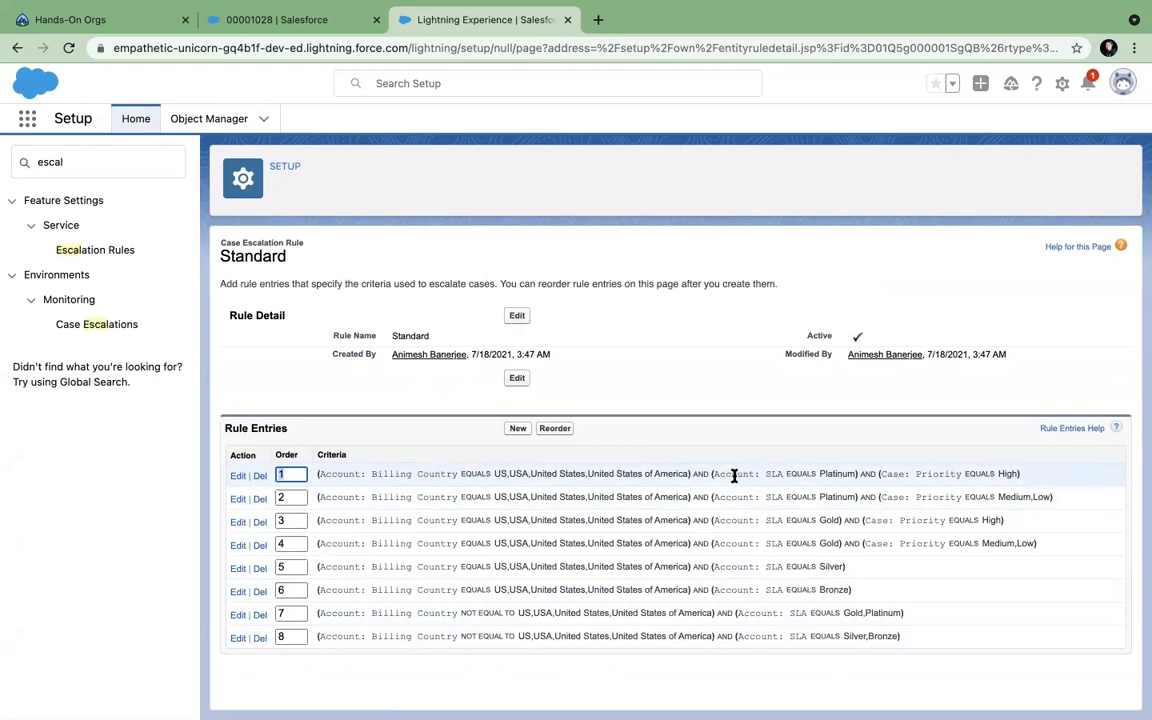
click(1141, 437)
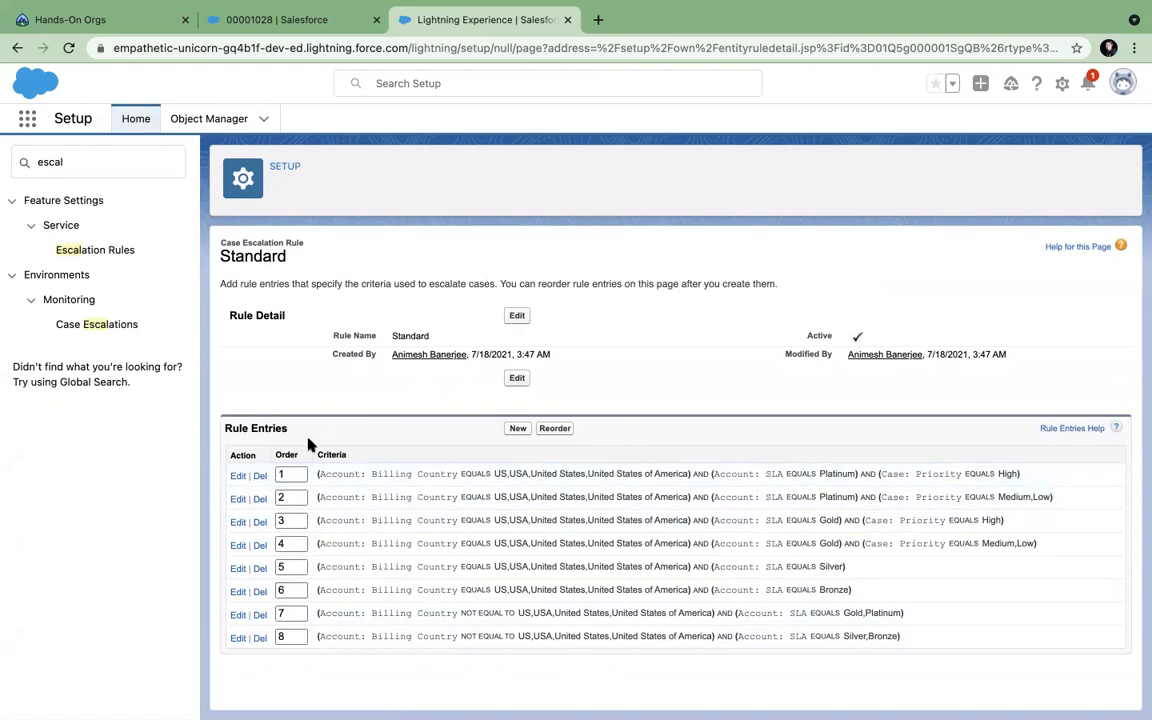
click(238, 476)
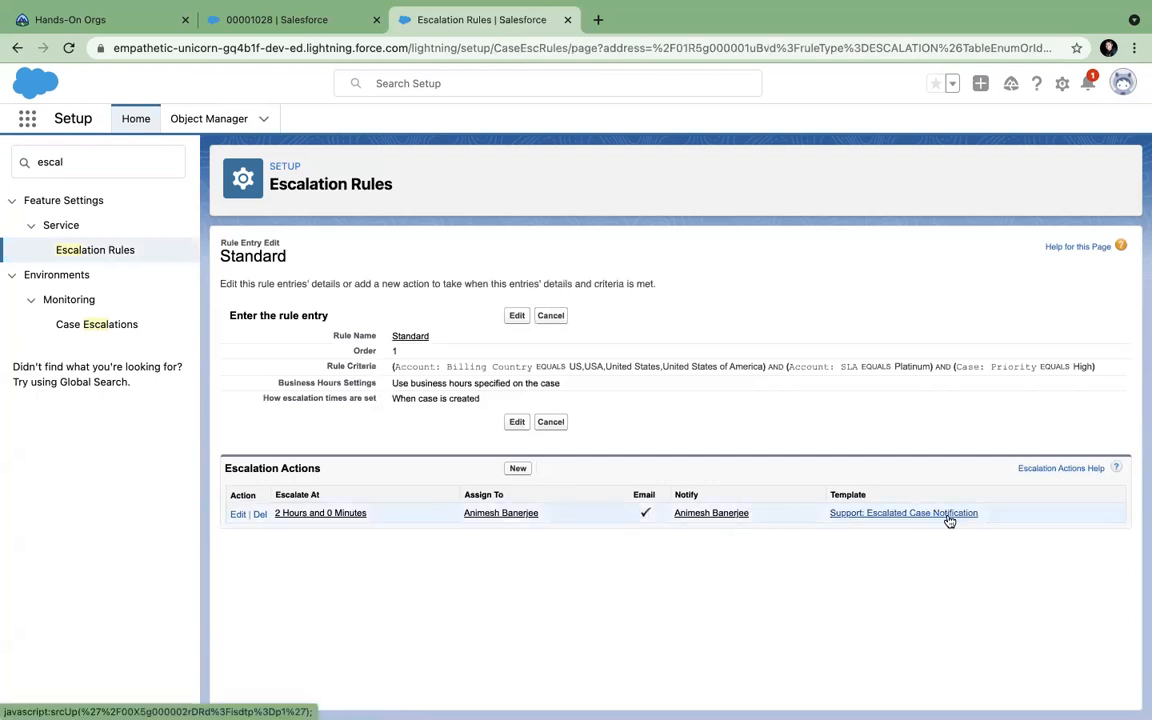
Replace the Setup Quick Find term with 'que'.
click(103, 167)
key(ctrl+a)
text(que)
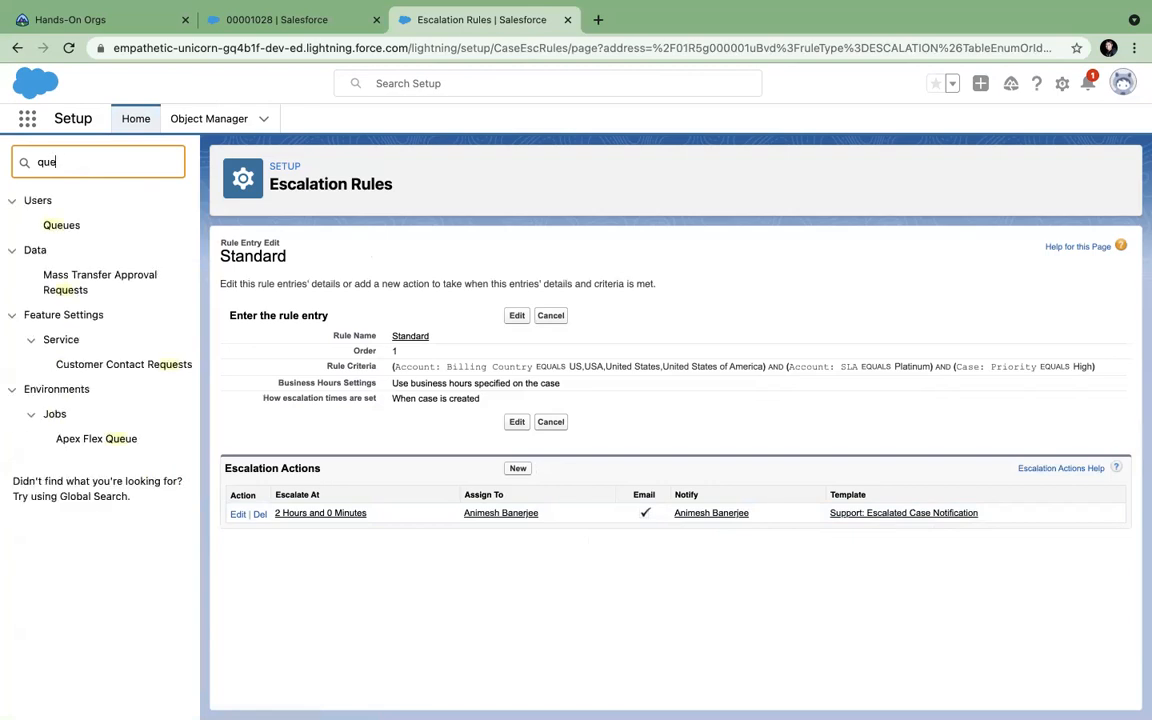
Start a new queue labelled MyCase with Case as a supported object.
click(56, 229)
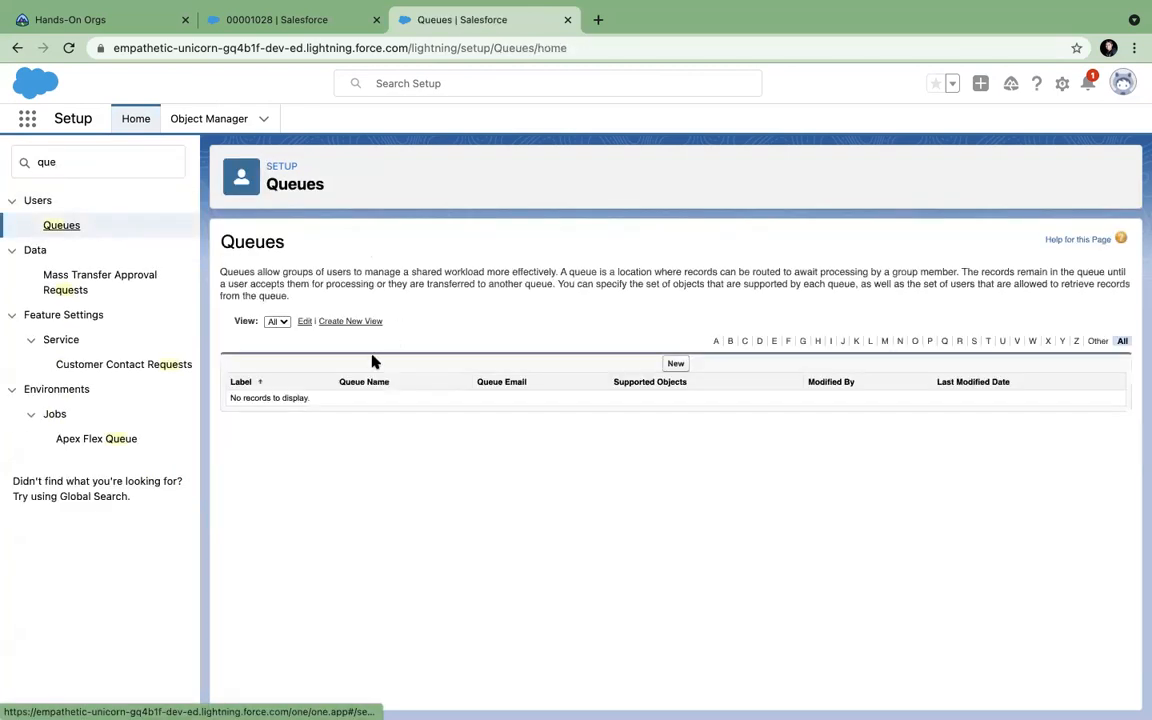
click(675, 363)
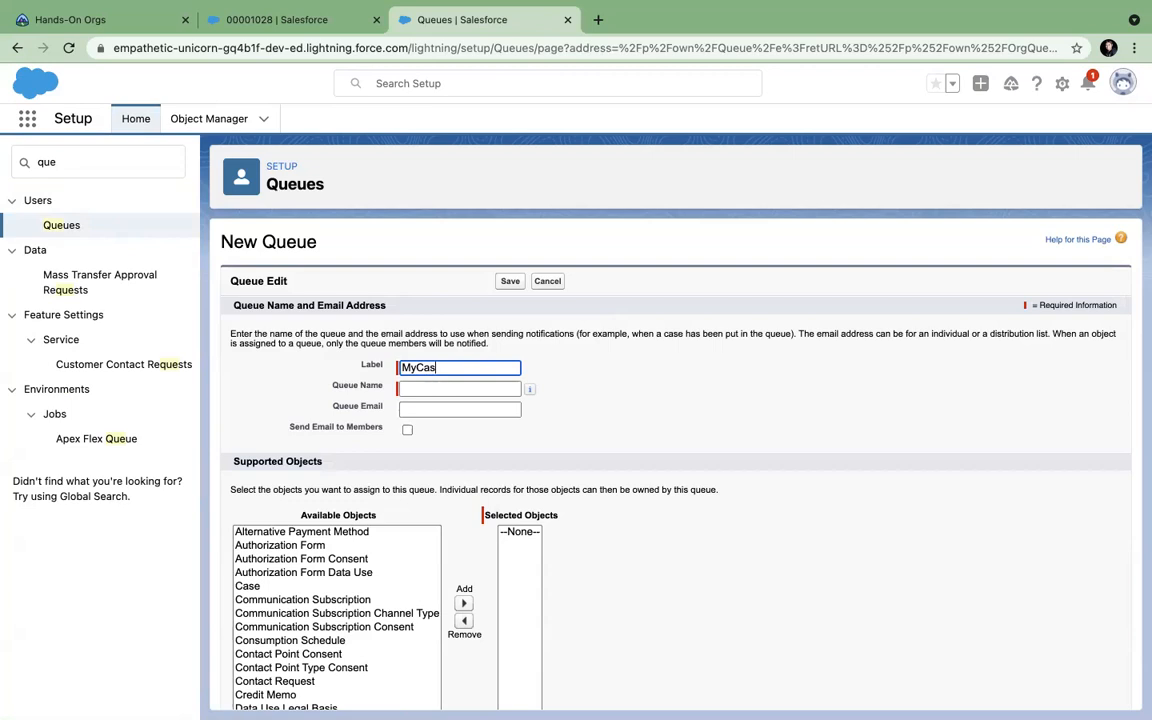
key(Tab)
scroll(465, 440, down, 3)
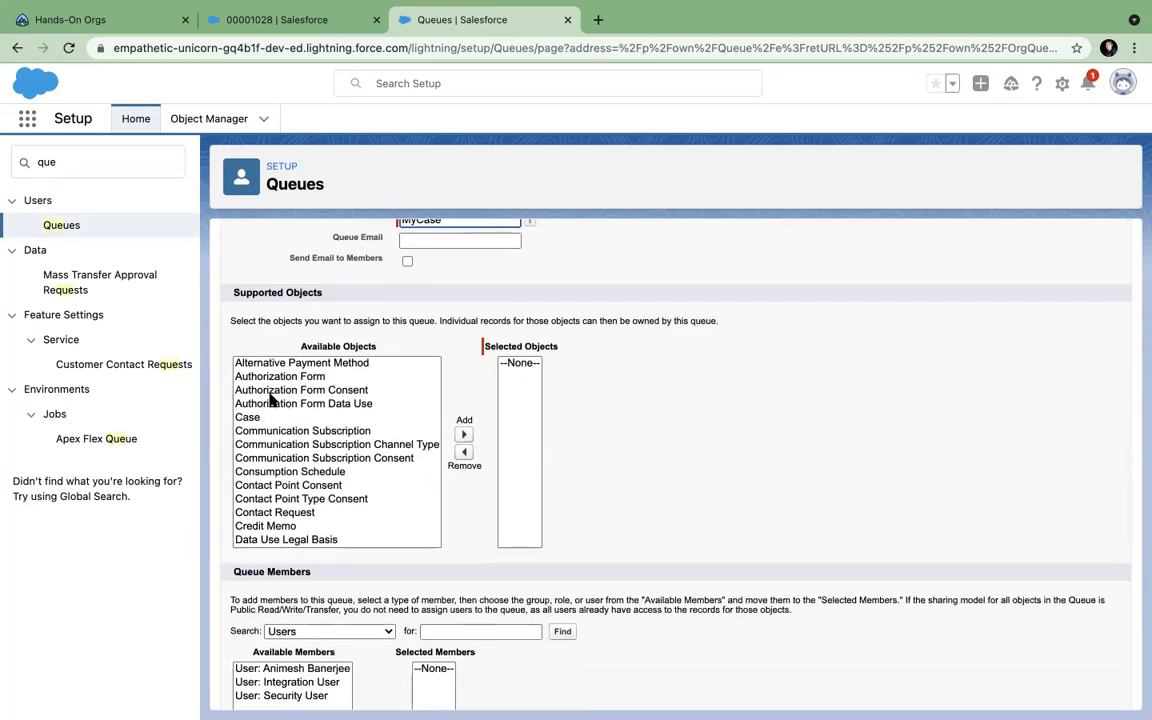
click(262, 417)
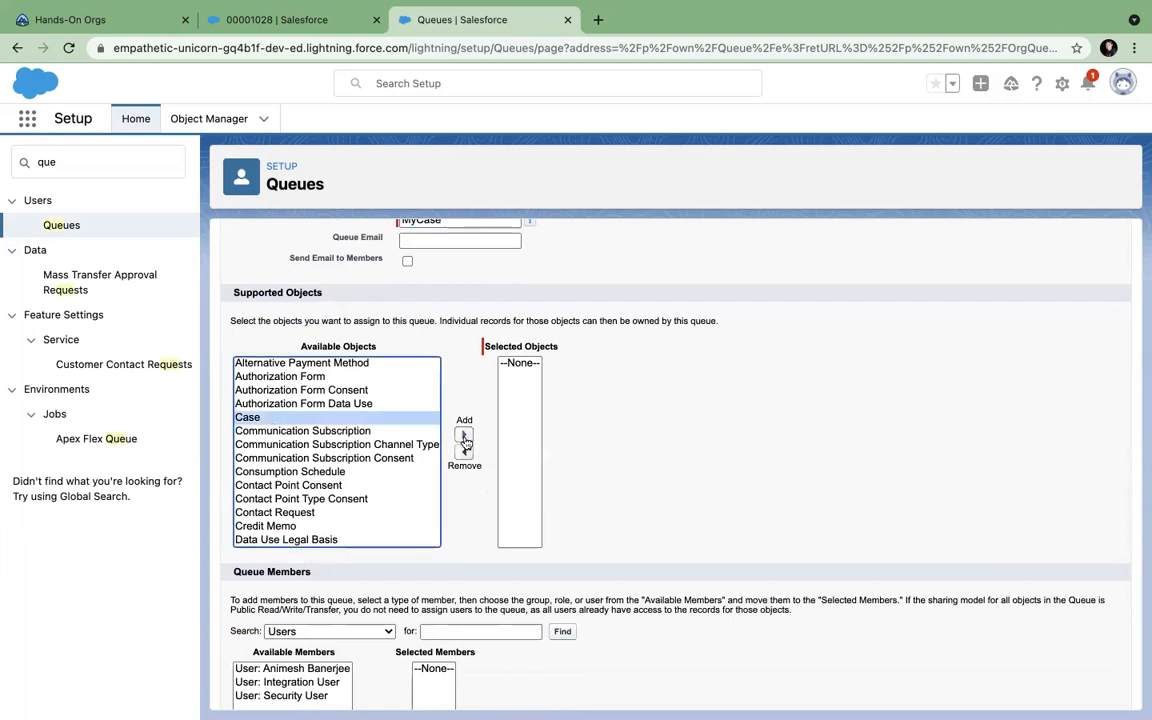
scroll(314, 437, down, 10)
scroll(314, 437, up, 10)
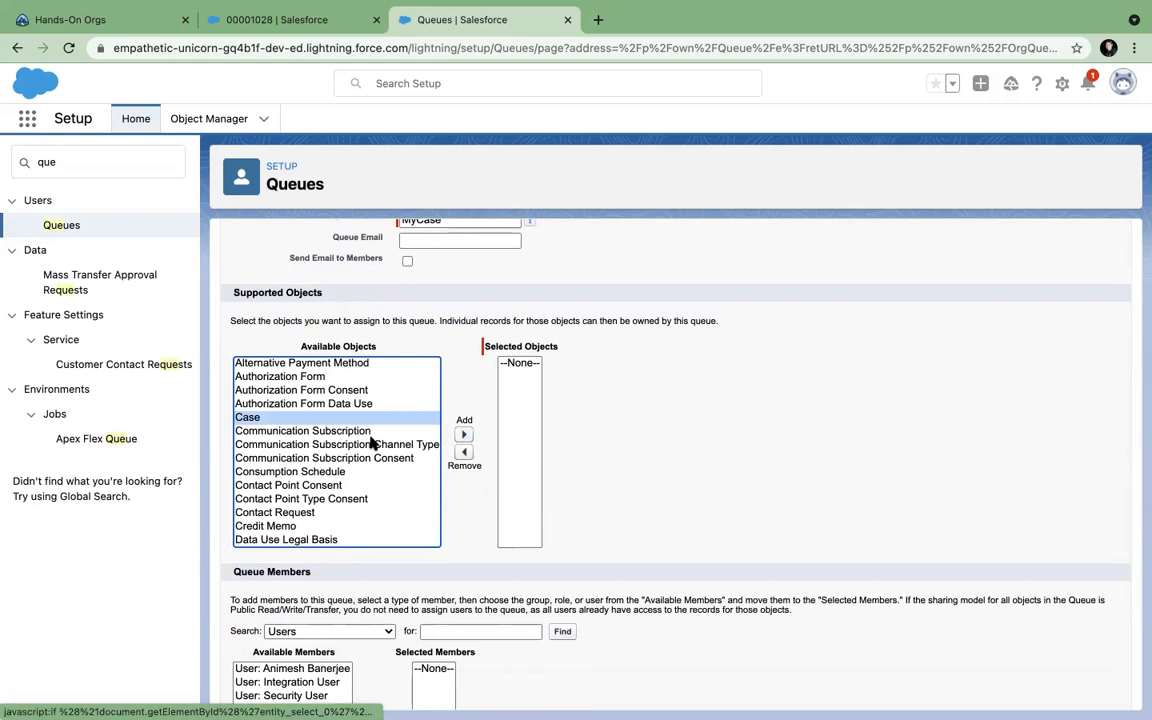
scroll(362, 443, down, 5)
scroll(362, 445, up, 3)
scroll(362, 445, up, 3)
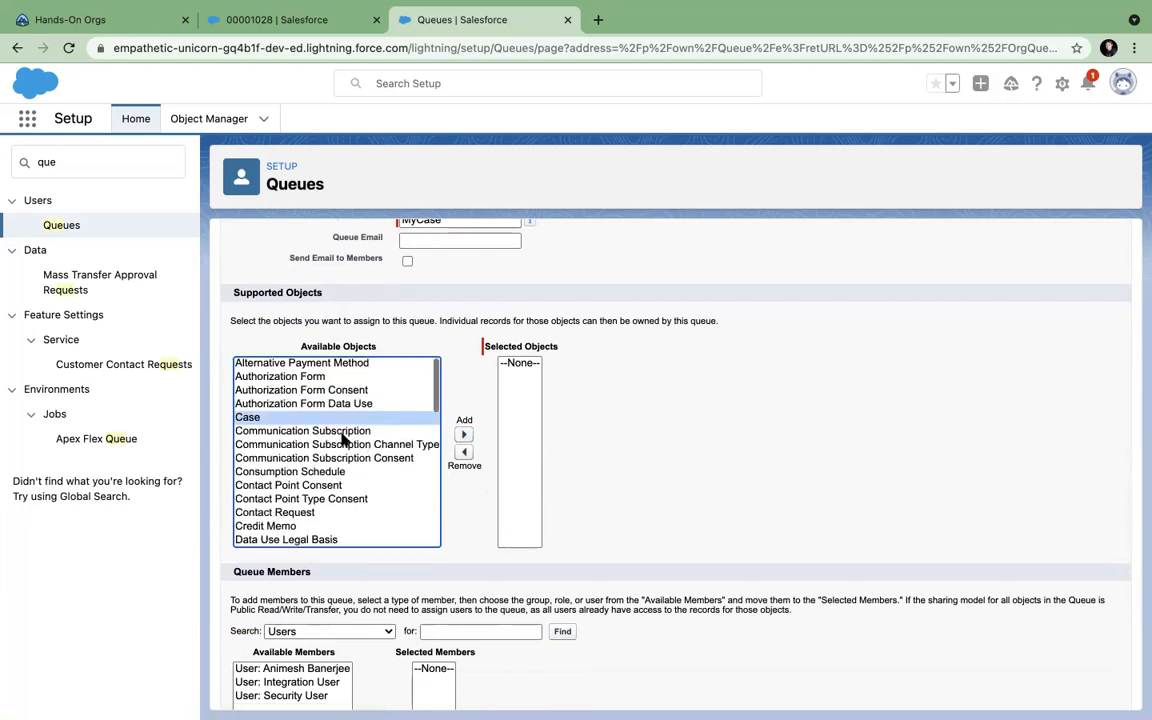
click(463, 435)
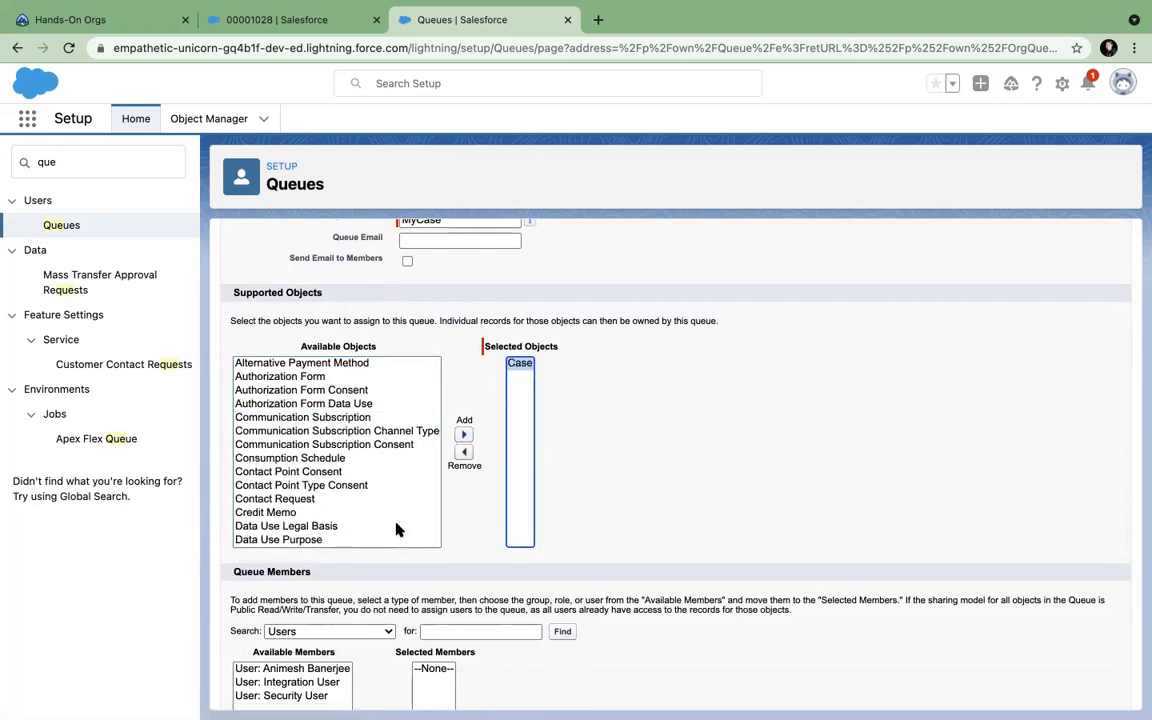
scroll(395, 527, down, 5)
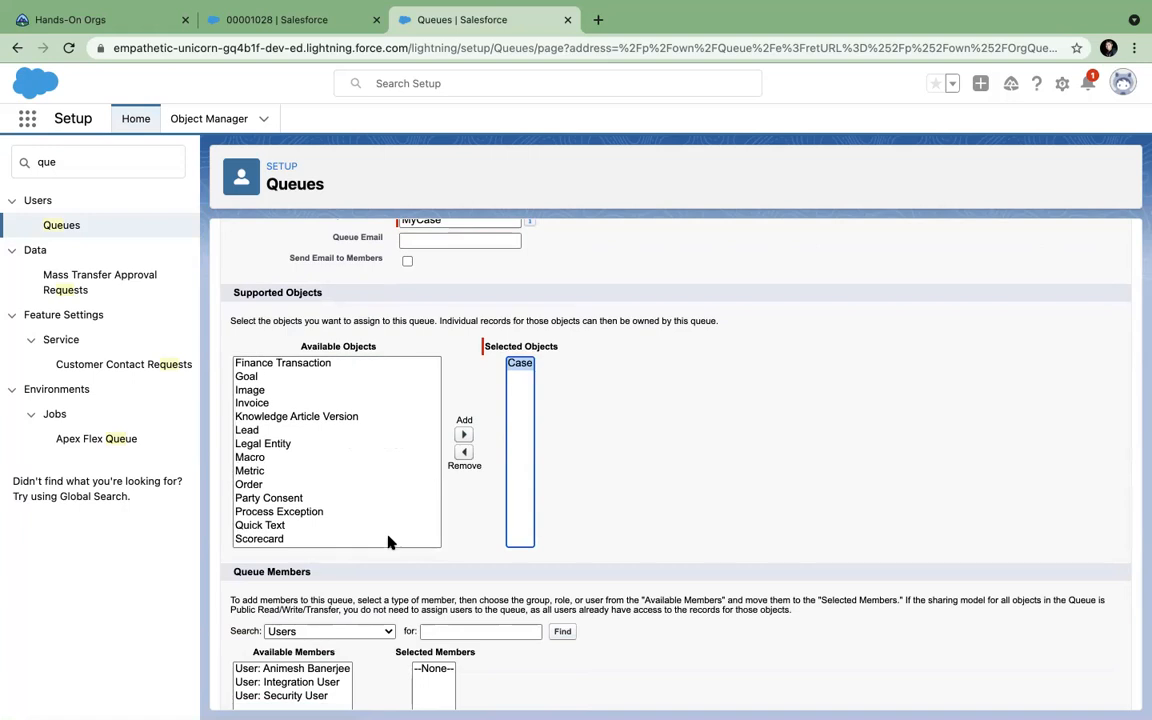
scroll(330, 470, down, 3)
Add two users, including the Integration User, as queue members and save the queue.
click(300, 482)
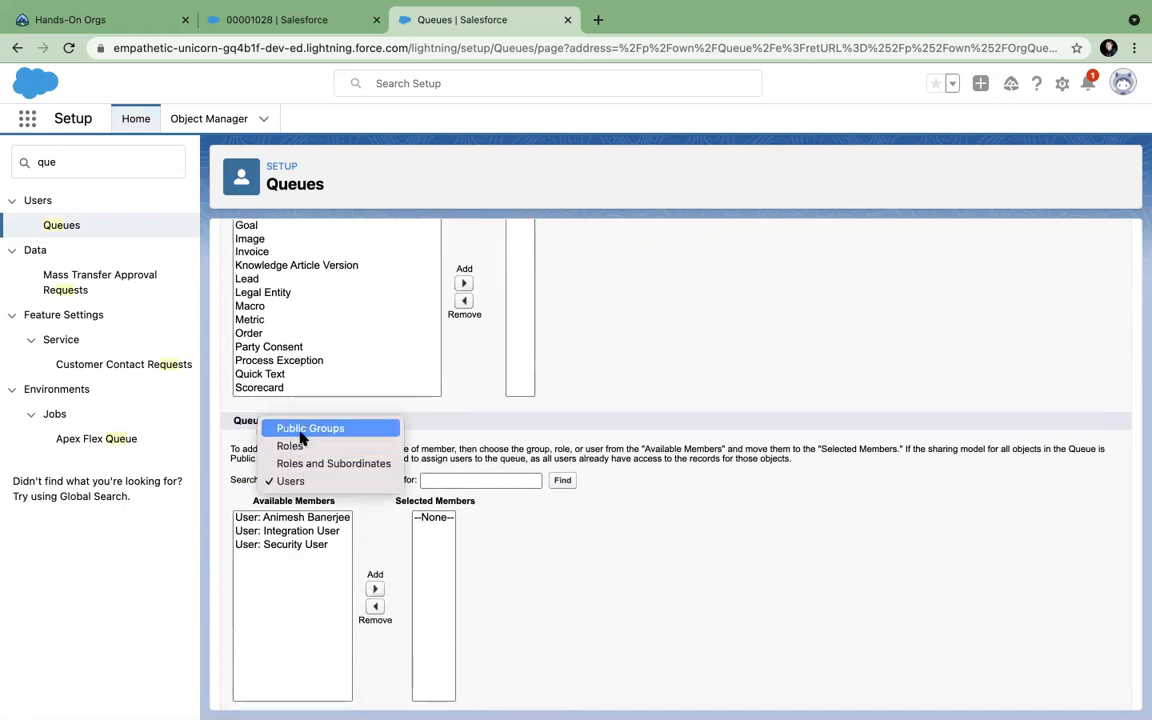
click(288, 526)
click(320, 518)
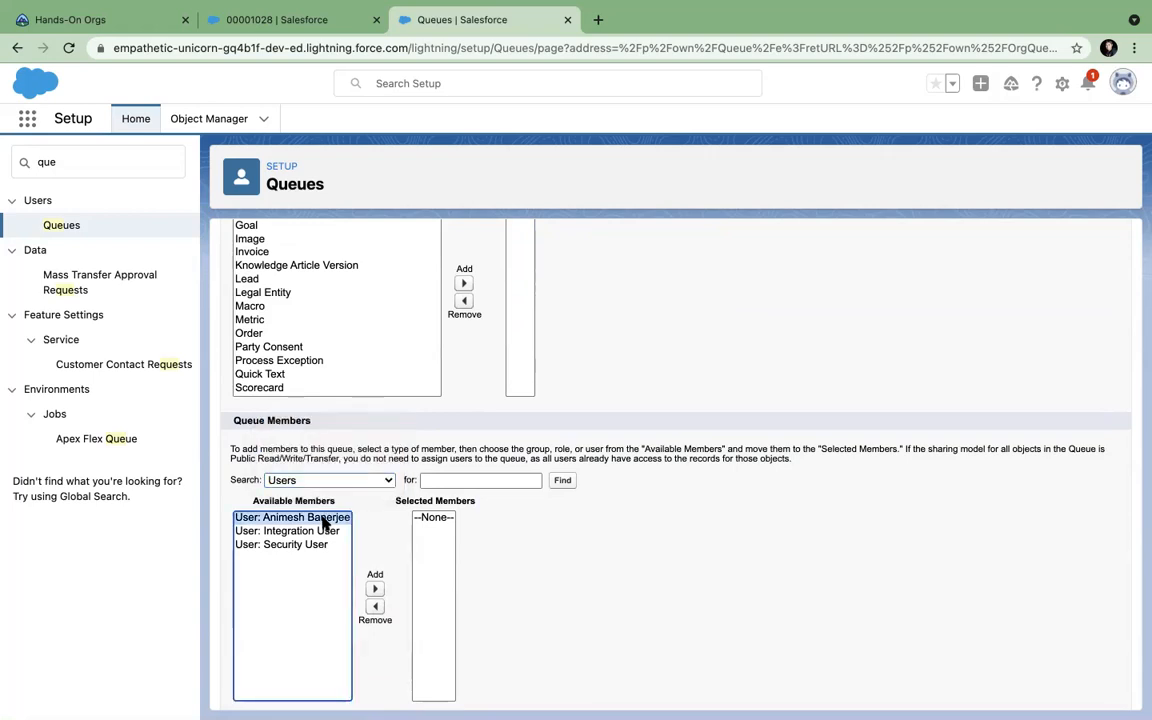
click(375, 589)
click(325, 519)
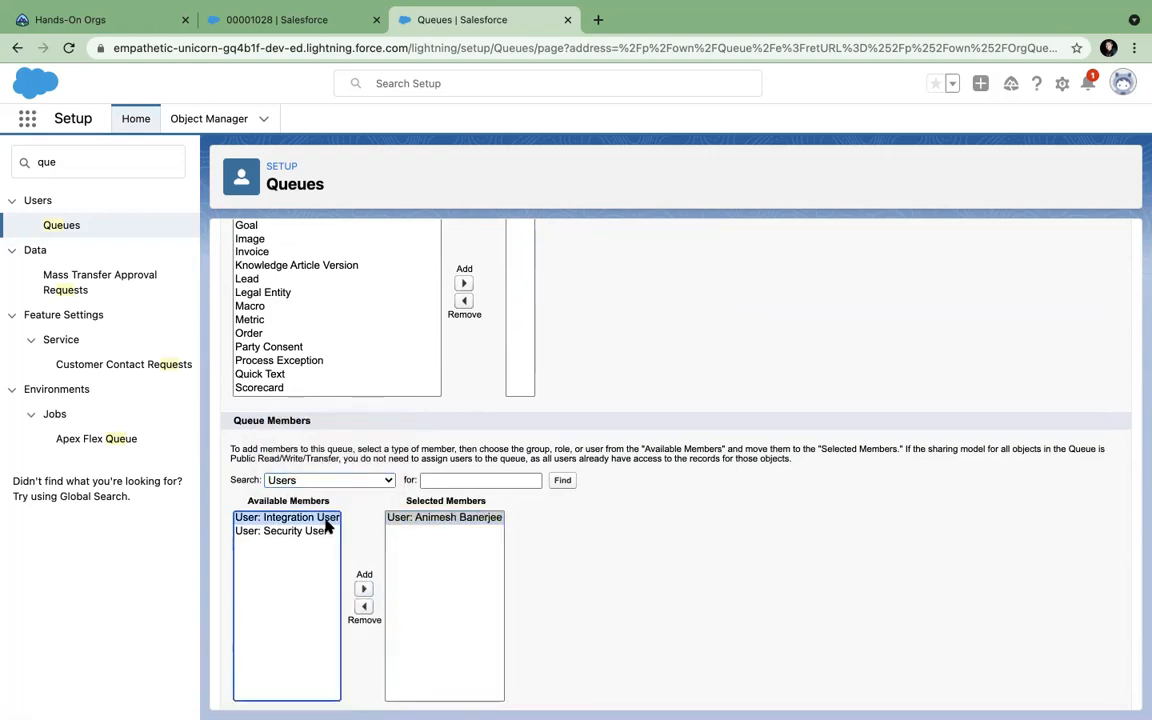
click(364, 589)
scroll(600, 590, down, 1)
click(511, 692)
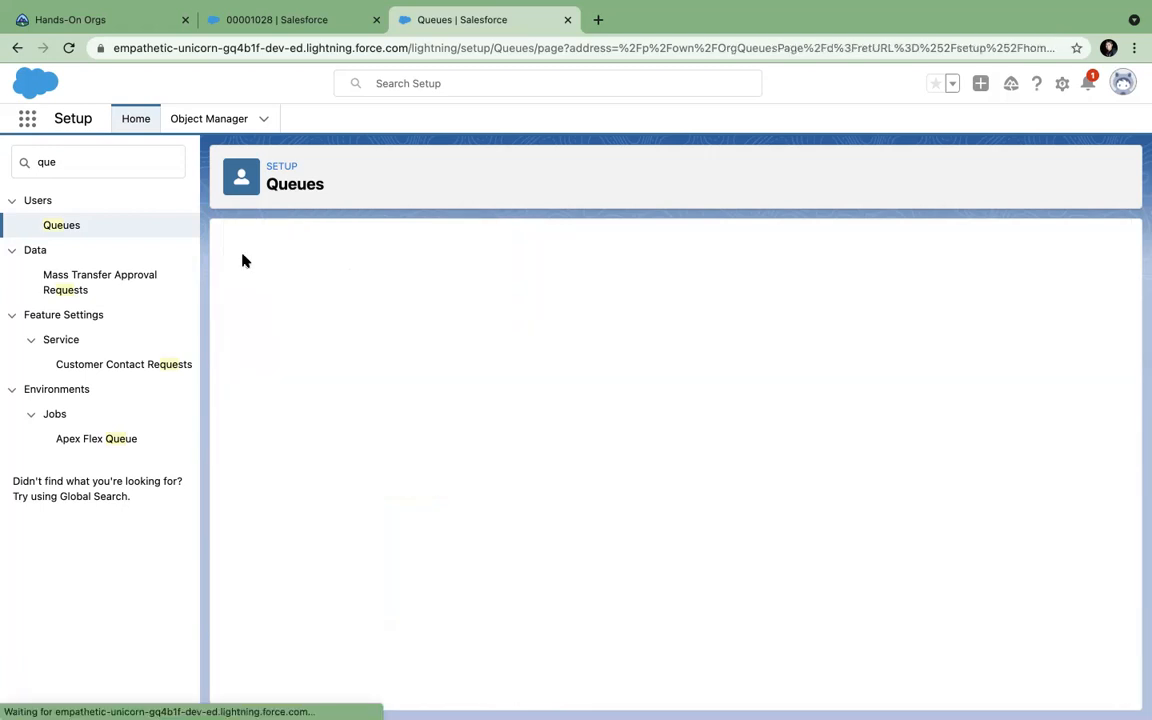
Start Change Owner on case 00001028 and search all queues for 'my'.
click(281, 22)
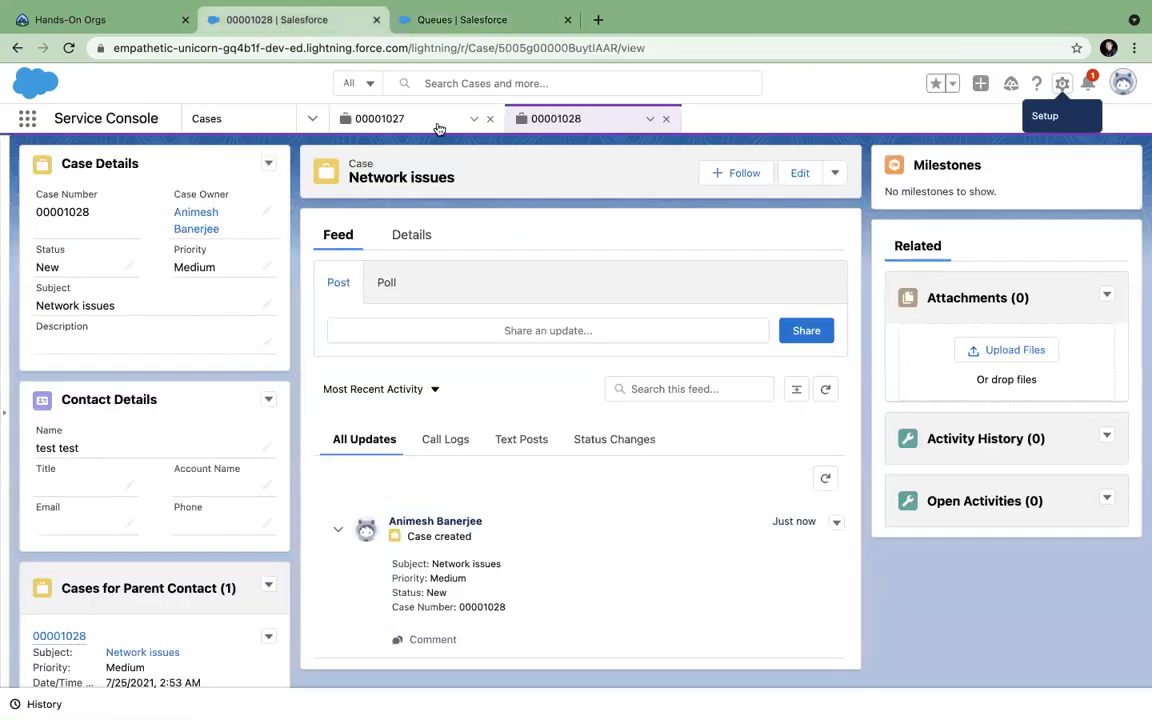
click(834, 174)
click(777, 231)
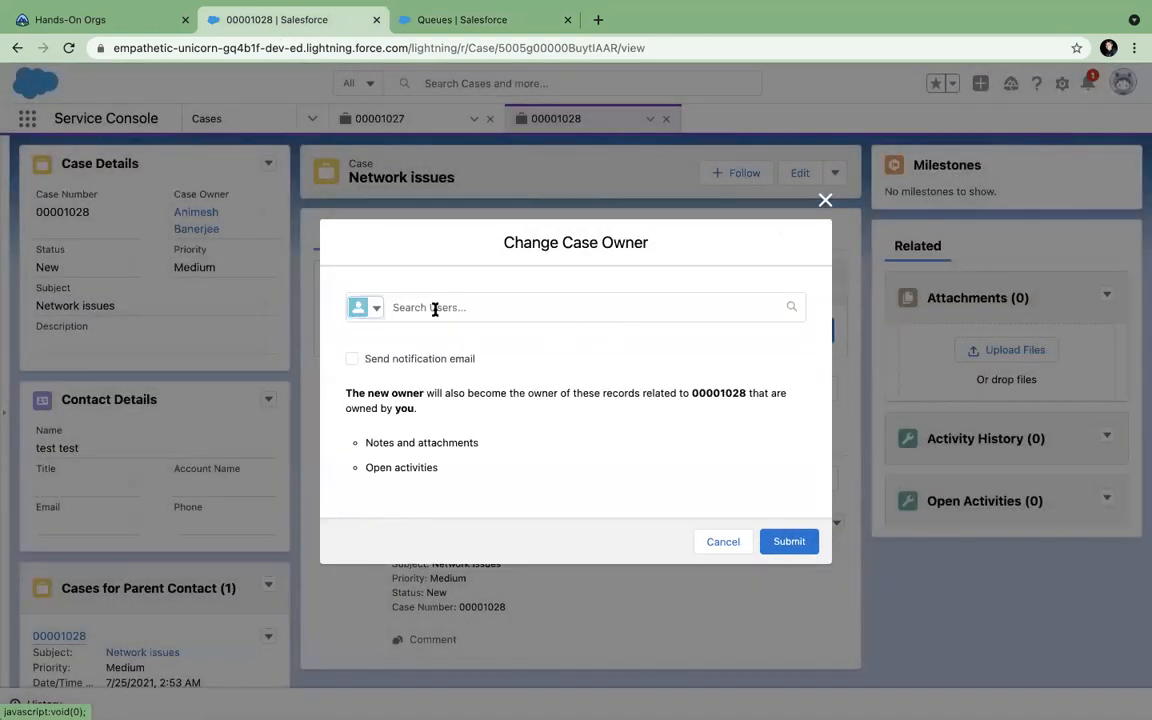
click(435, 308)
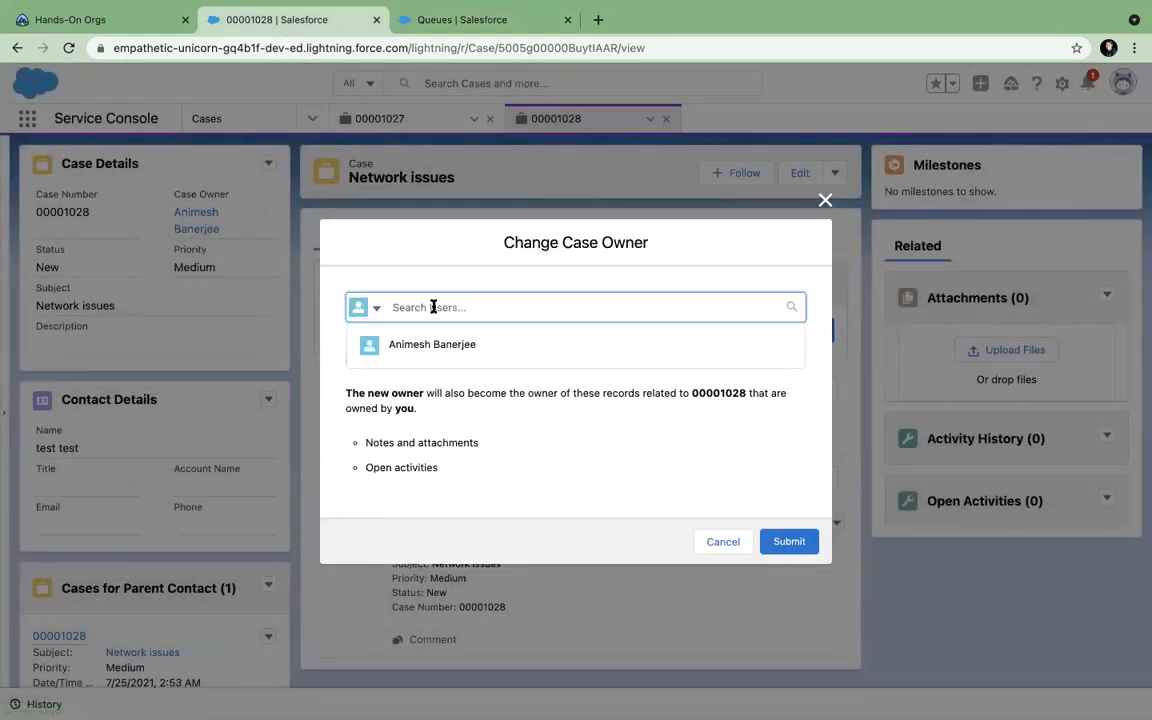
click(374, 312)
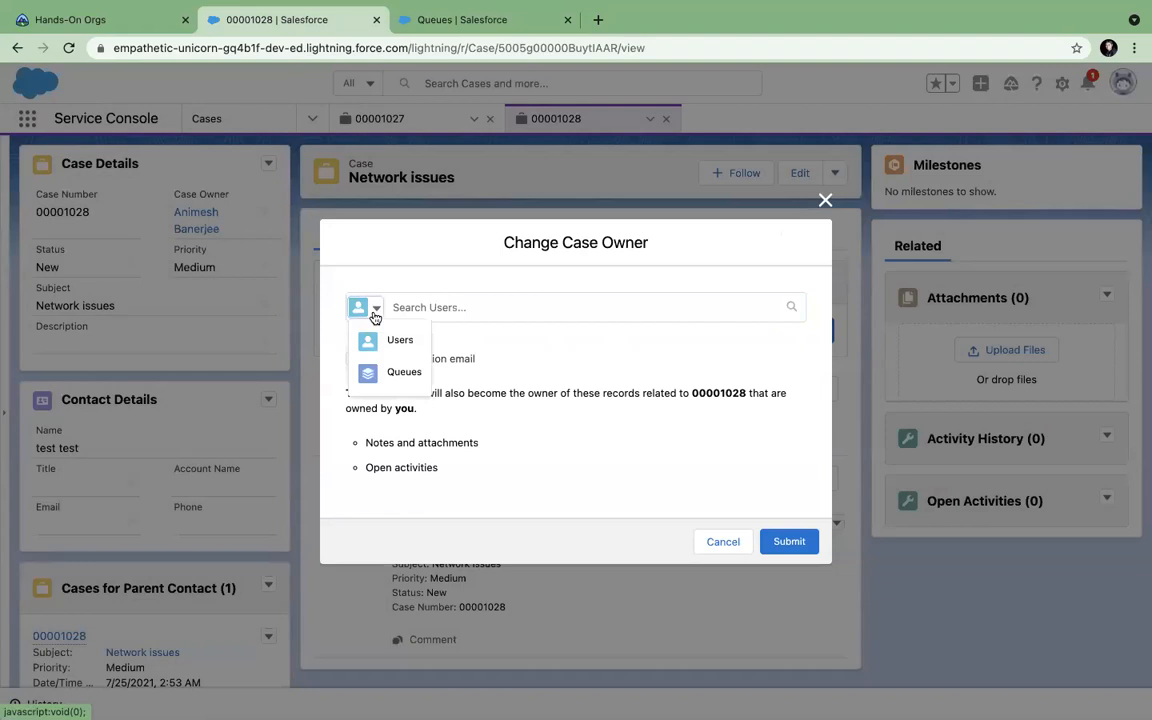
click(400, 370)
click(410, 308)
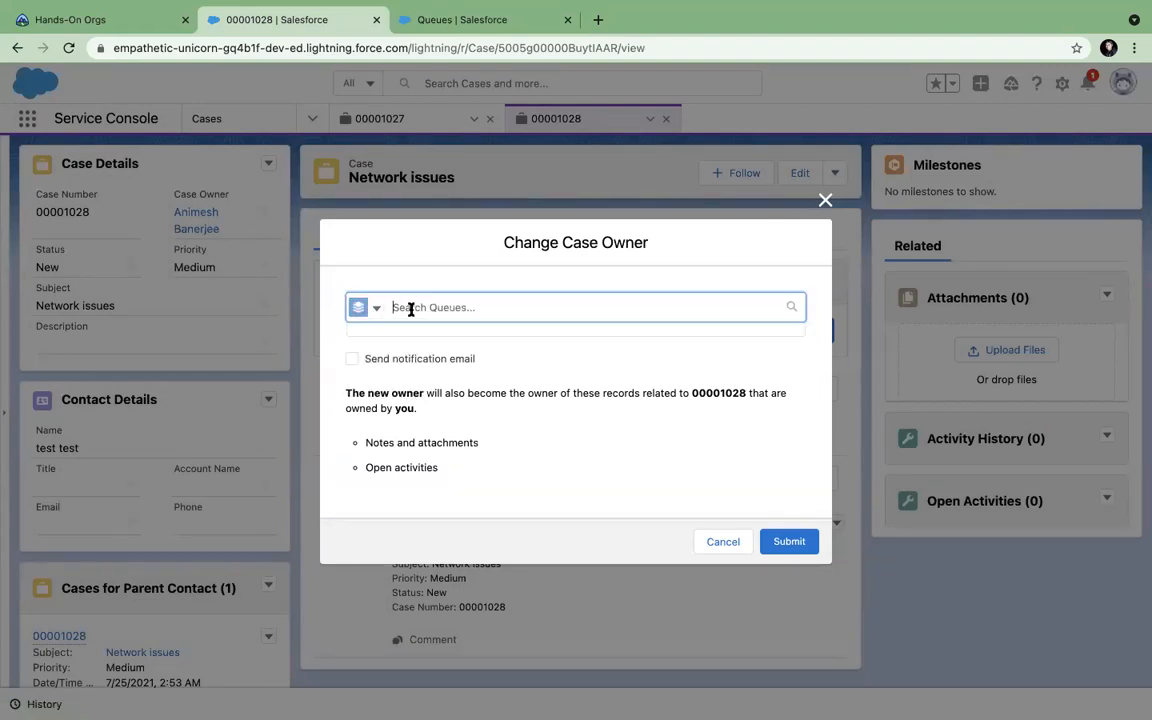
text(my)
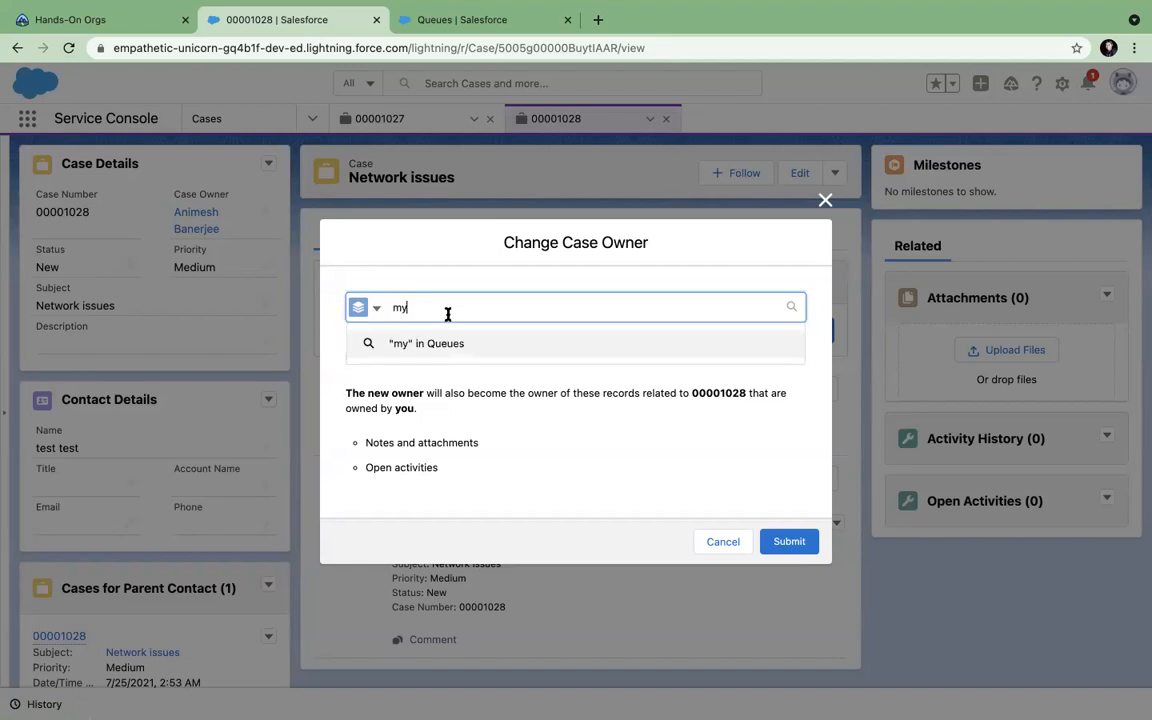
click(512, 343)
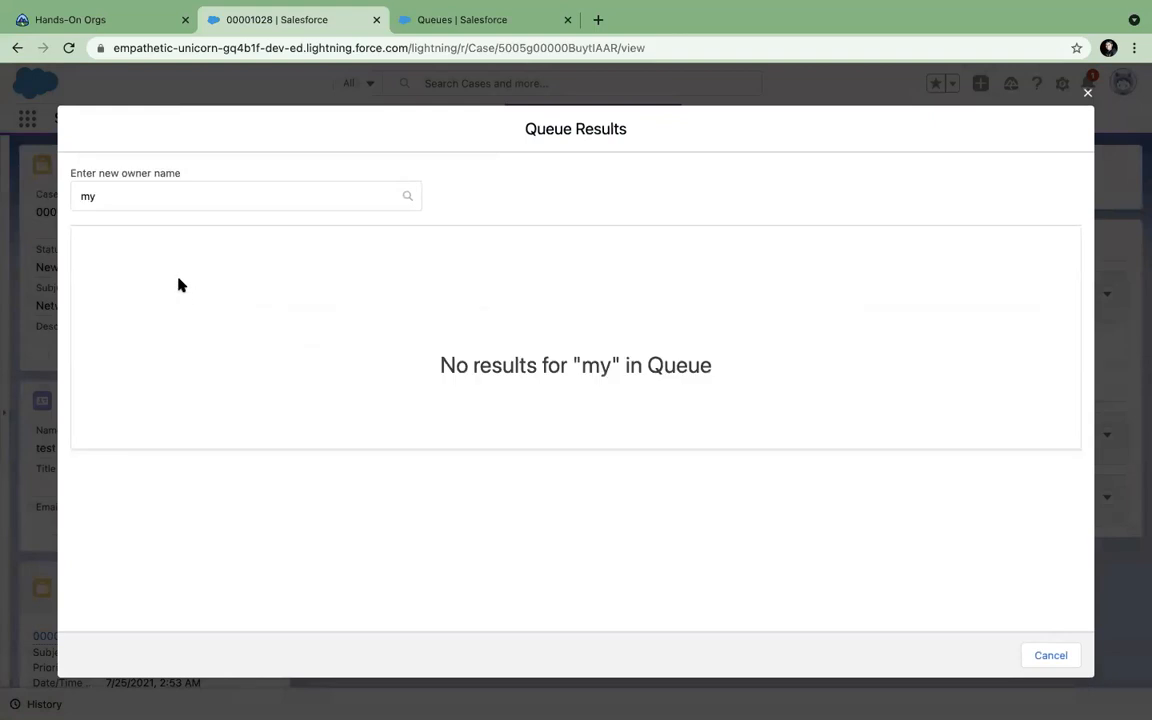
Search queues for 'case', find no match, and return to the Queues tab.
click(150, 196)
key(BackSpace)
text(case)
key(Return)
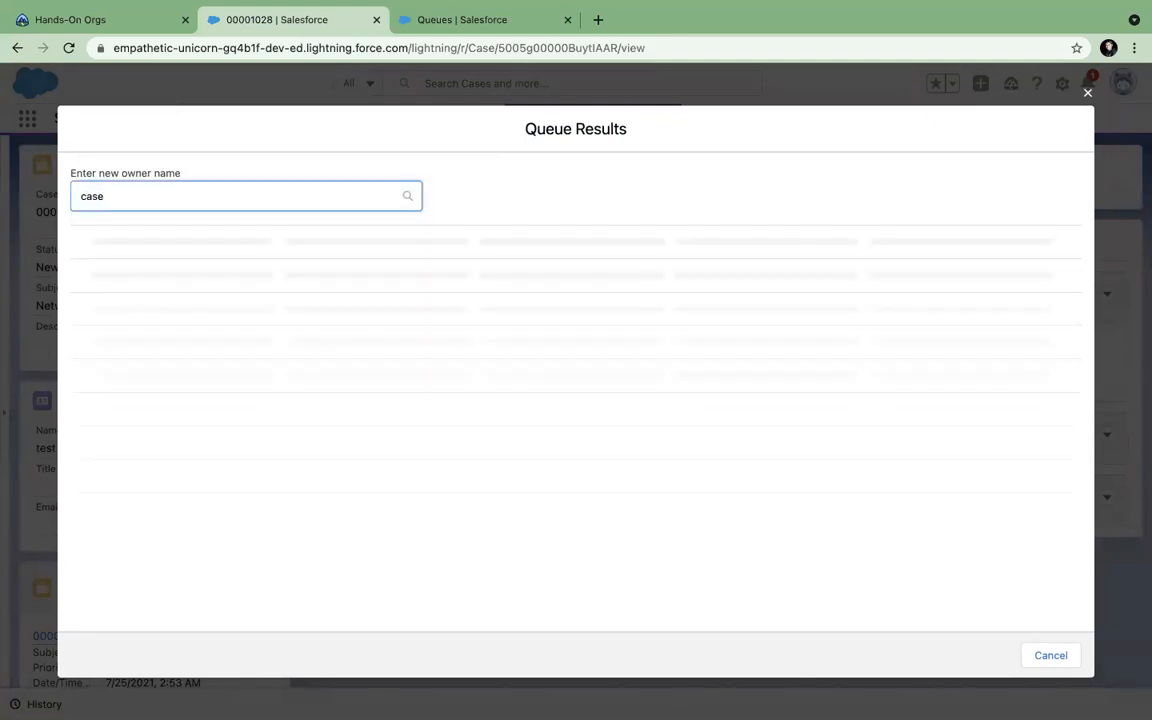
click(490, 22)
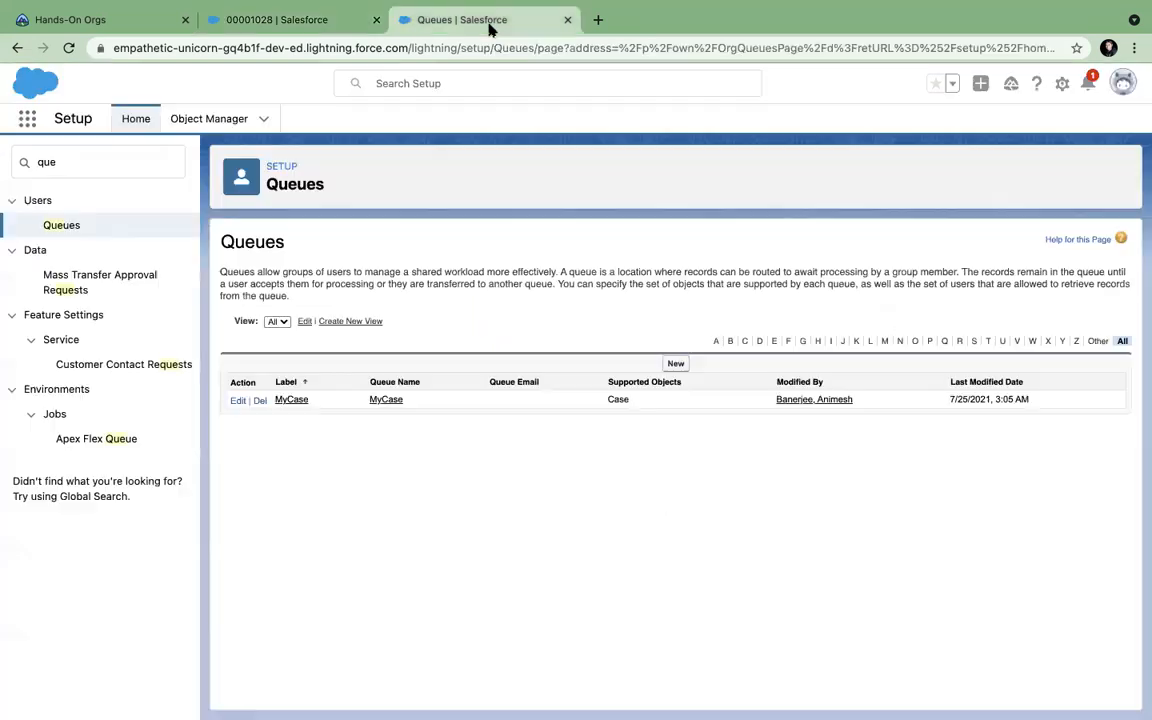
Enable Send Email to Members on the MyCase queue and save it.
click(238, 401)
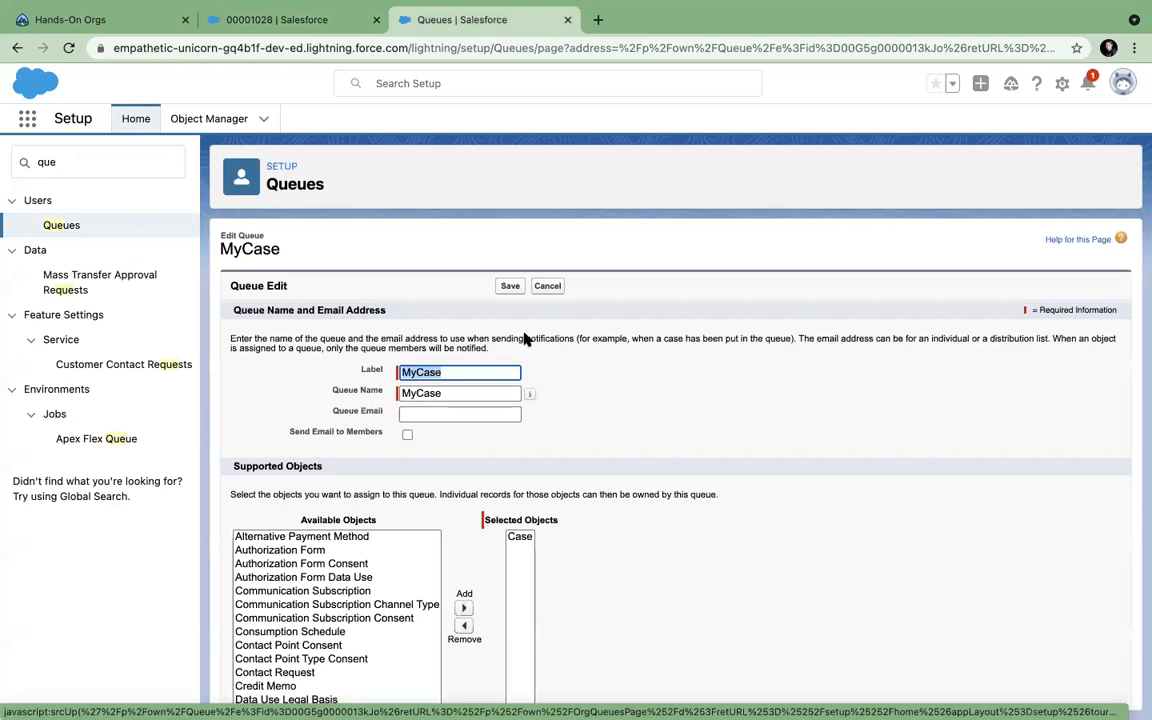
click(407, 435)
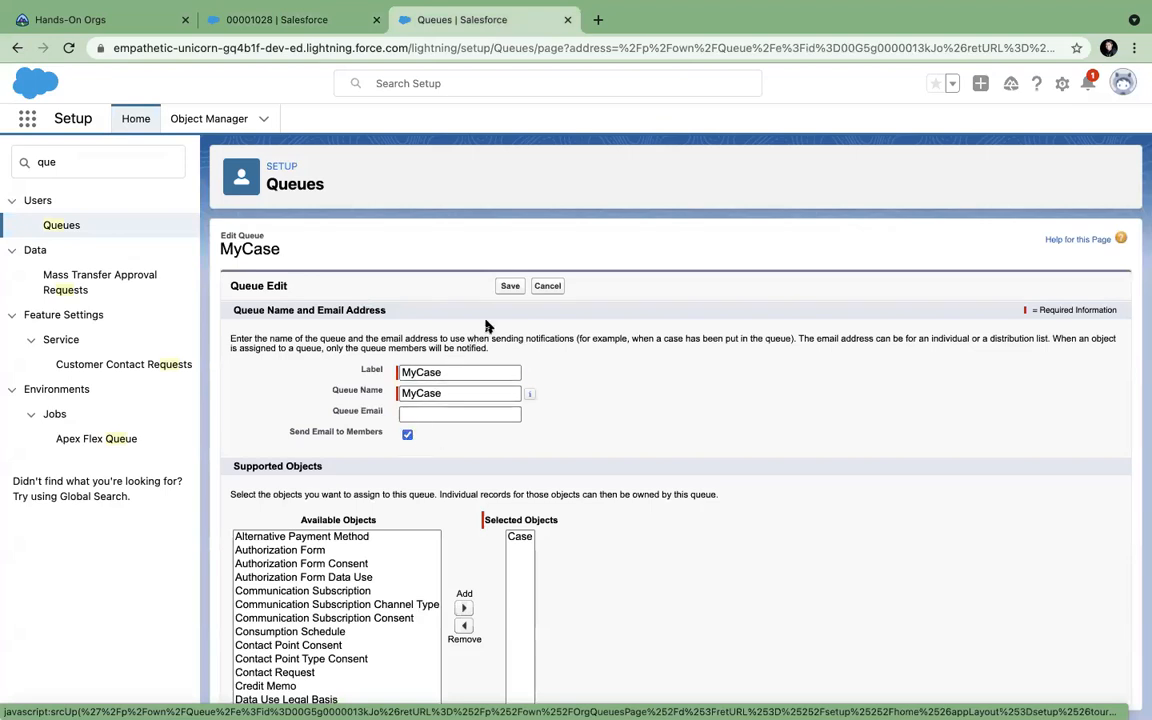
scroll(520, 410, down, 7)
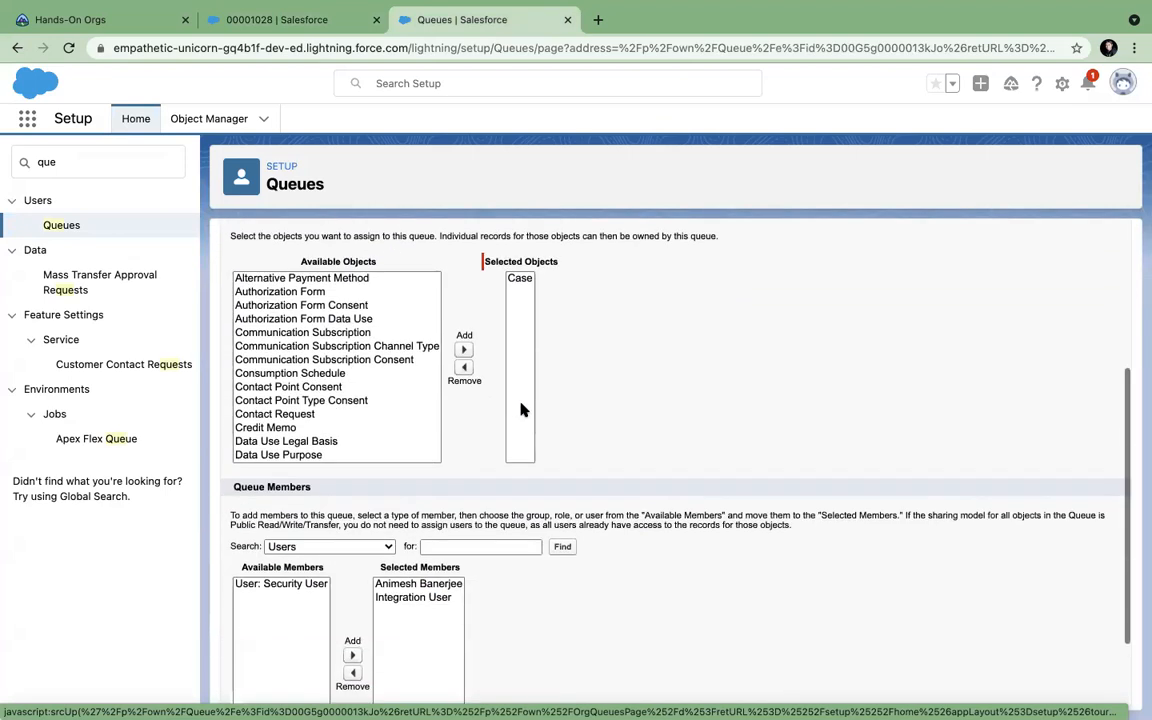
scroll(522, 408, up, 7)
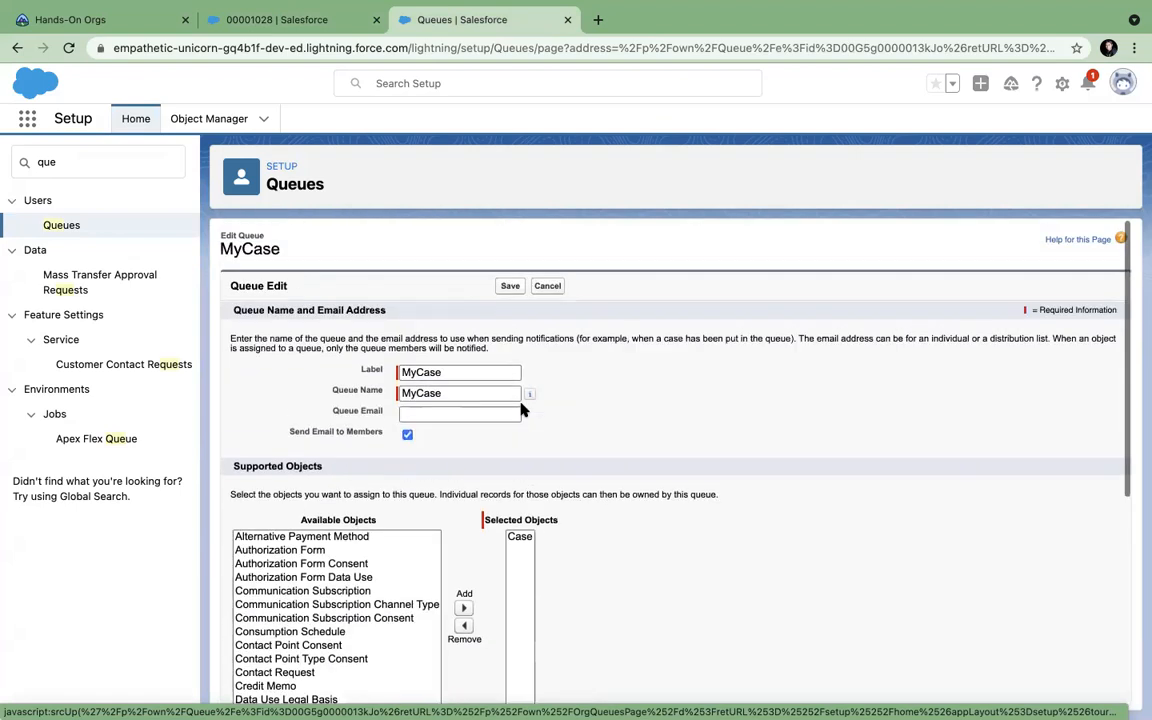
click(510, 288)
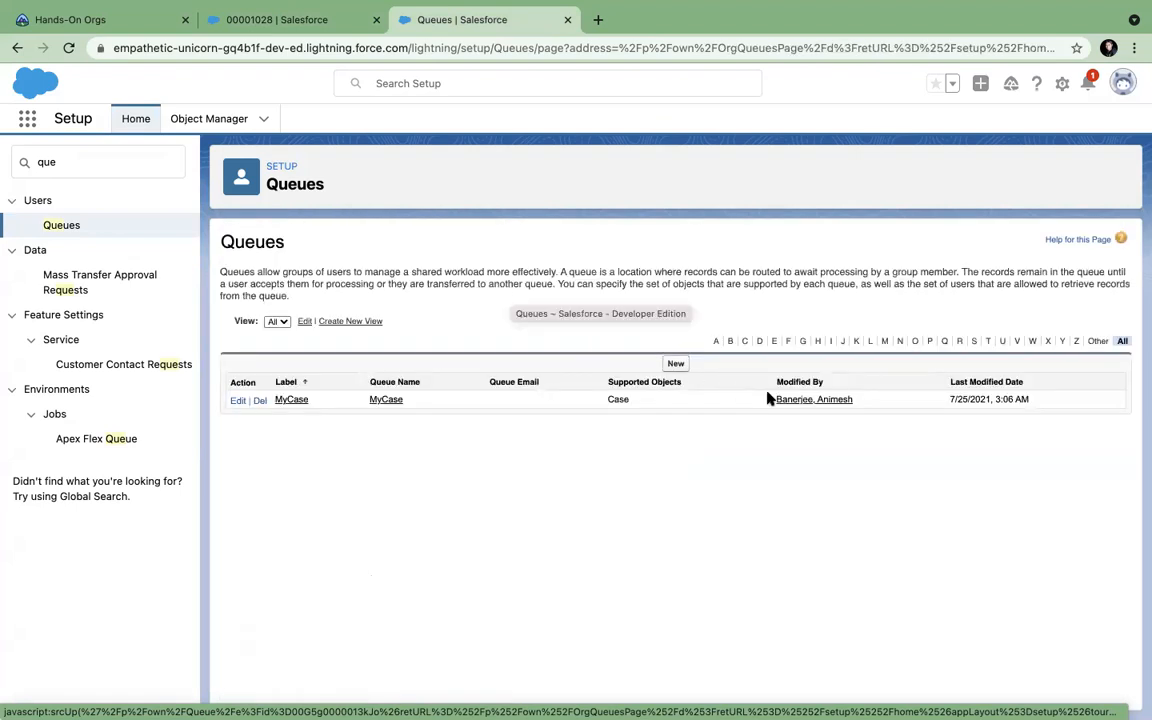
Dismiss the empty queue results and owner dialog on case 00001028, then refresh the page.
click(276, 28)
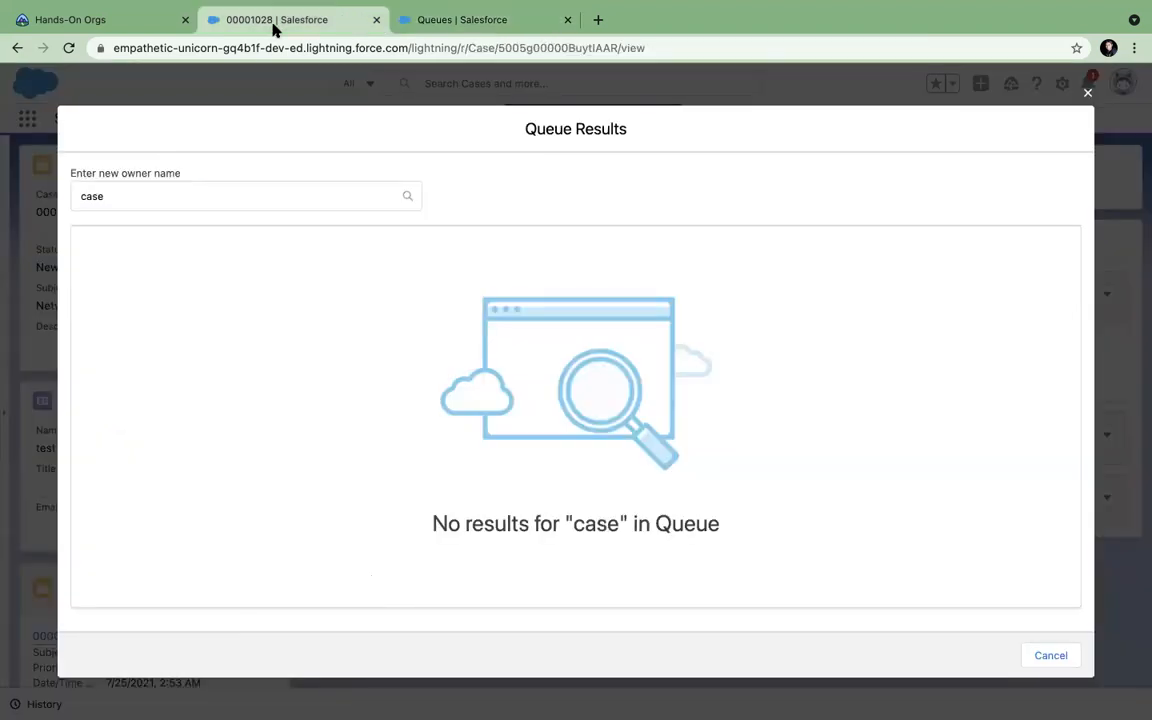
click(1088, 94)
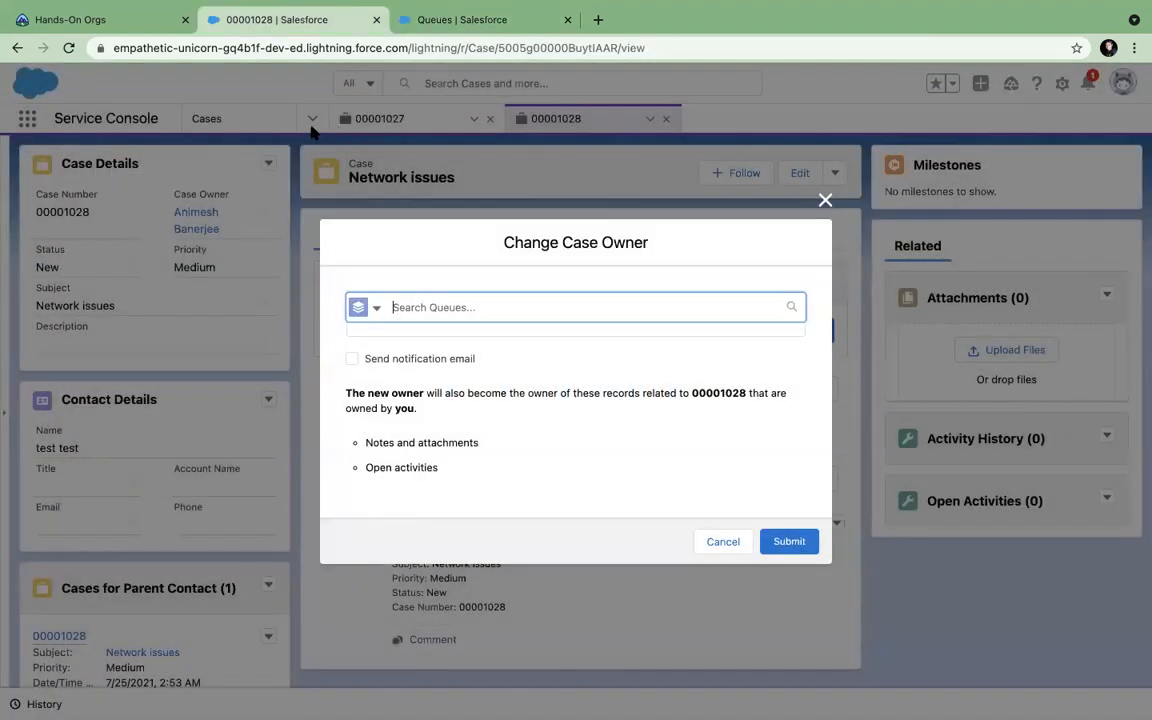
click(825, 203)
key(super+r)
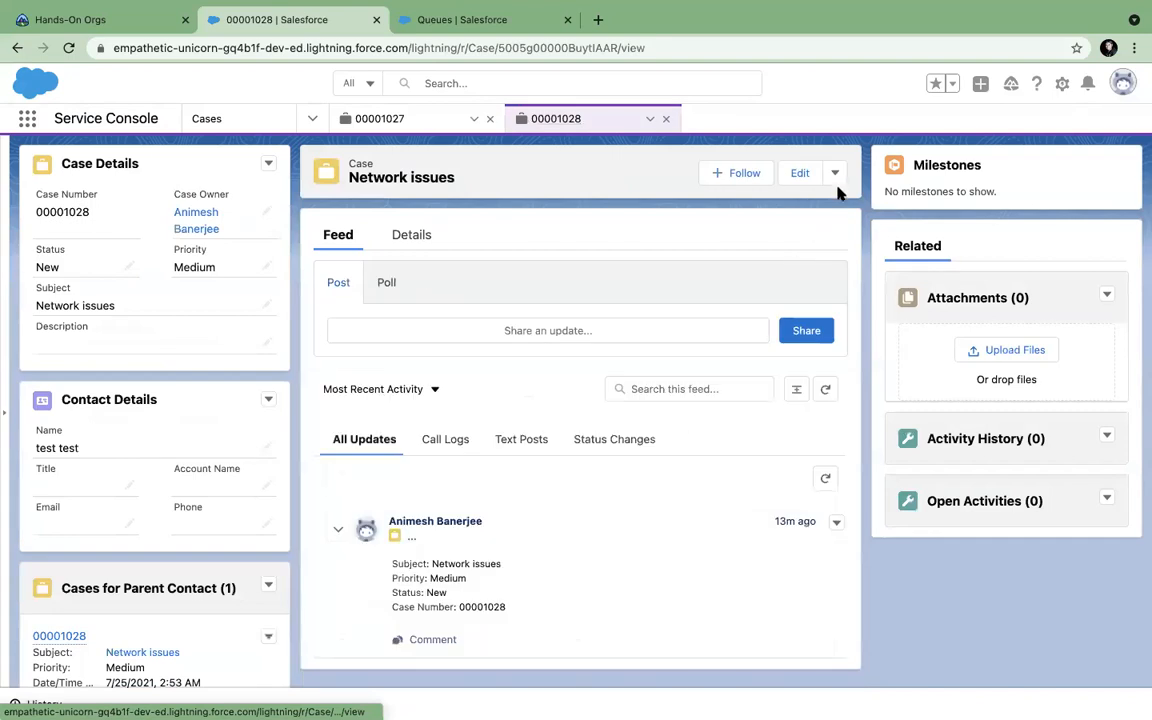
Start Change Owner again, switch the picker to Queues, and search for 'cae'.
click(835, 174)
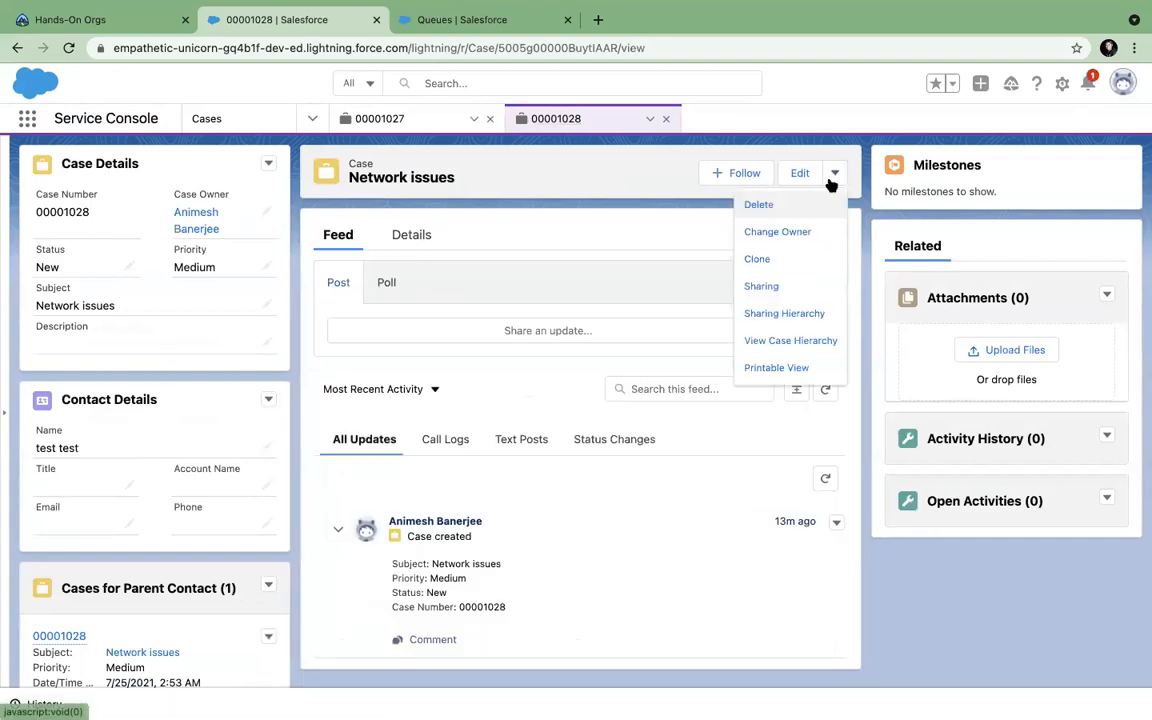
click(774, 229)
click(526, 312)
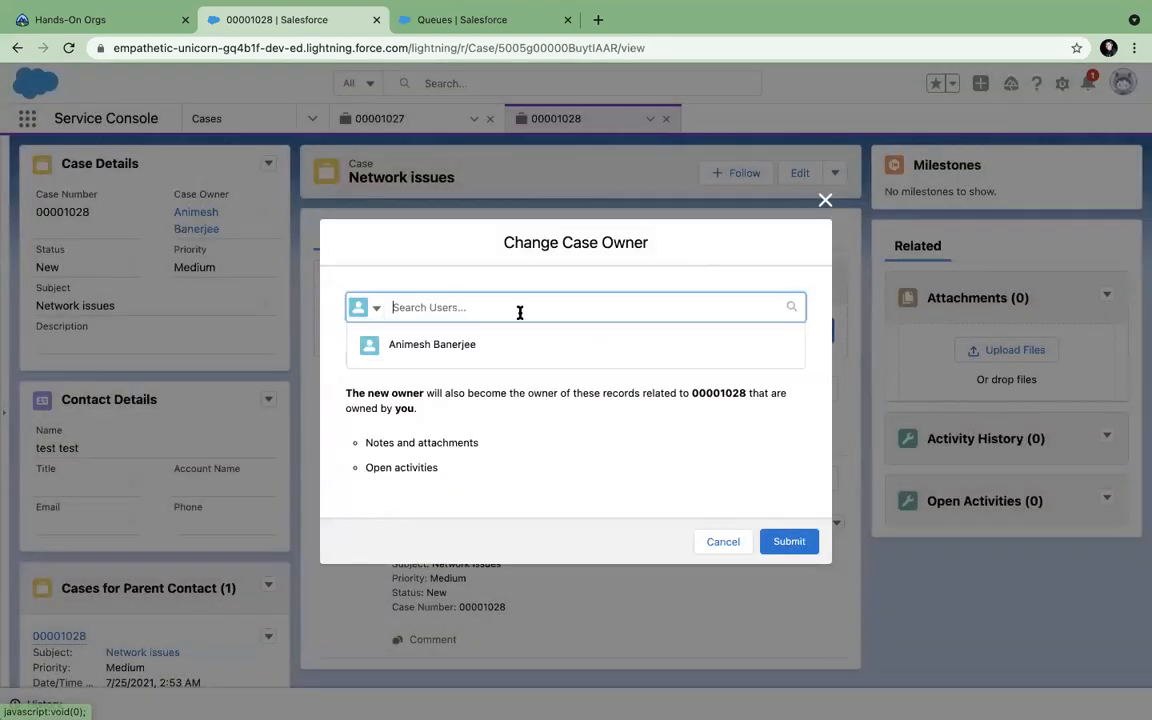
click(377, 310)
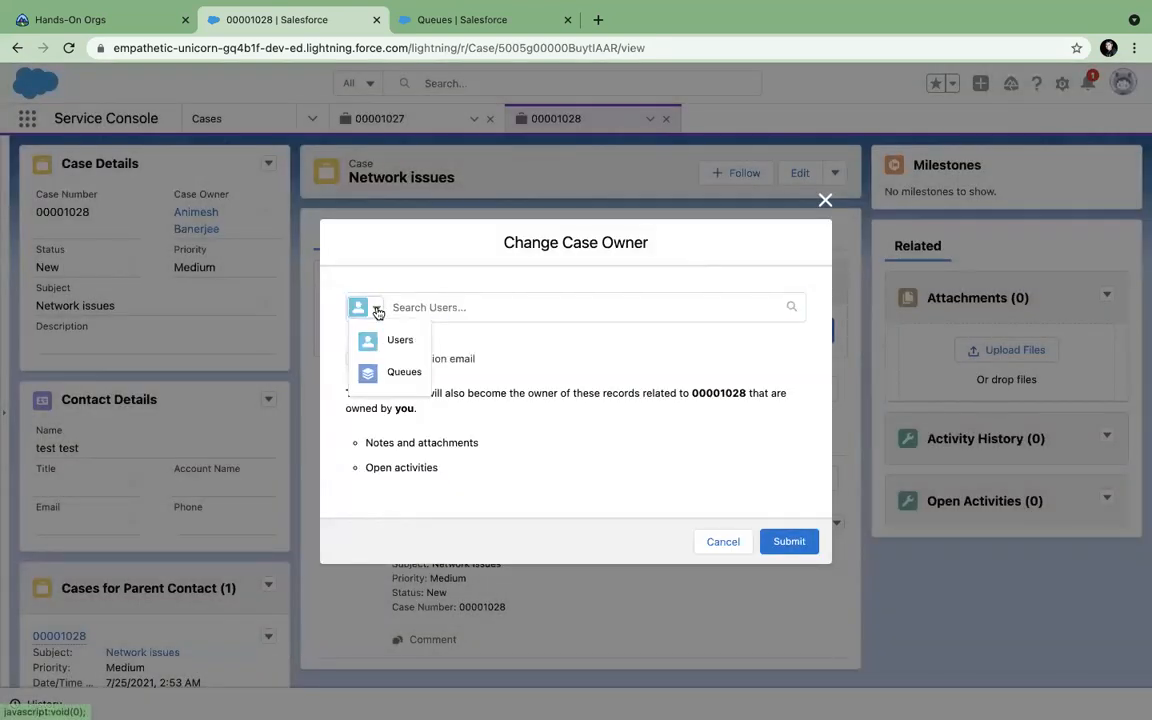
click(381, 388)
click(424, 307)
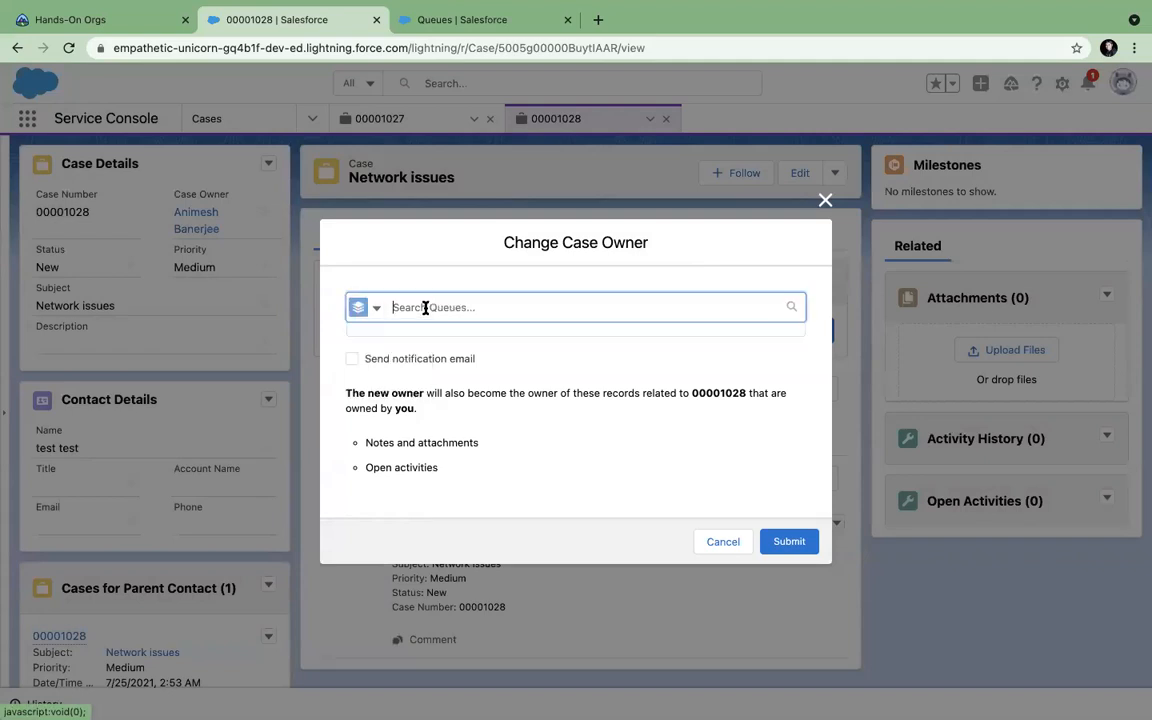
text(cae)
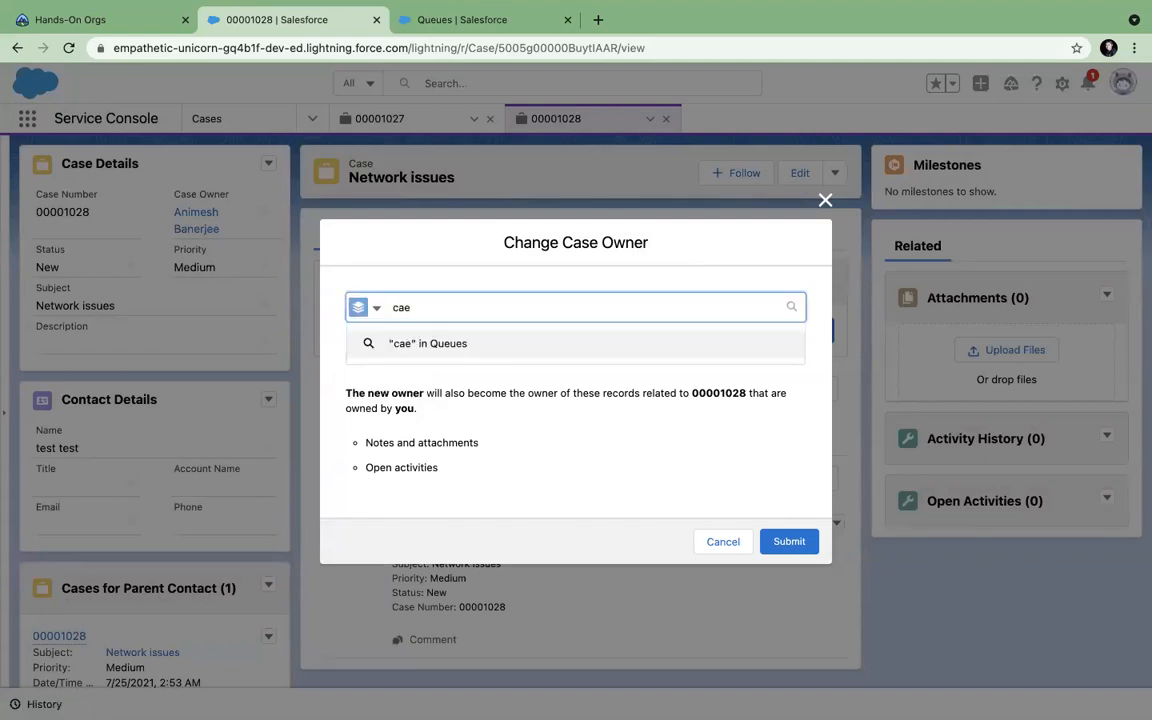
key(Return)
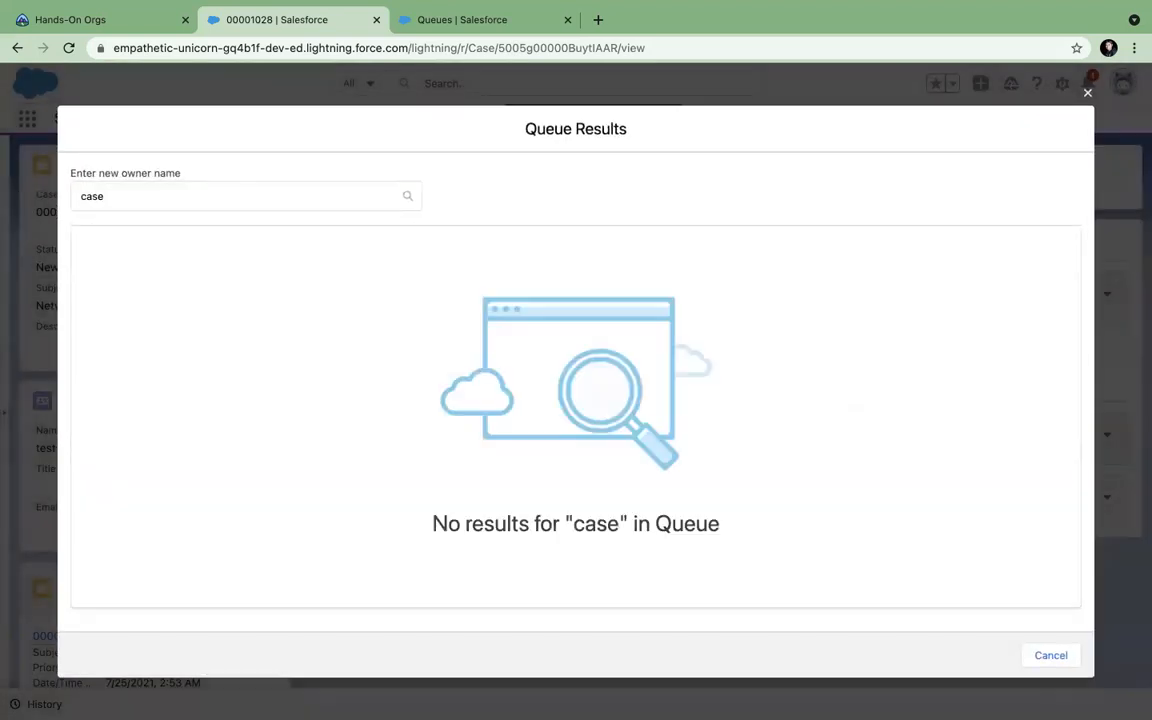
Search for 'myCase' and submit the MyCase queue as the case's new owner.
double_click(118, 205)
text(myCase)
key(Return)
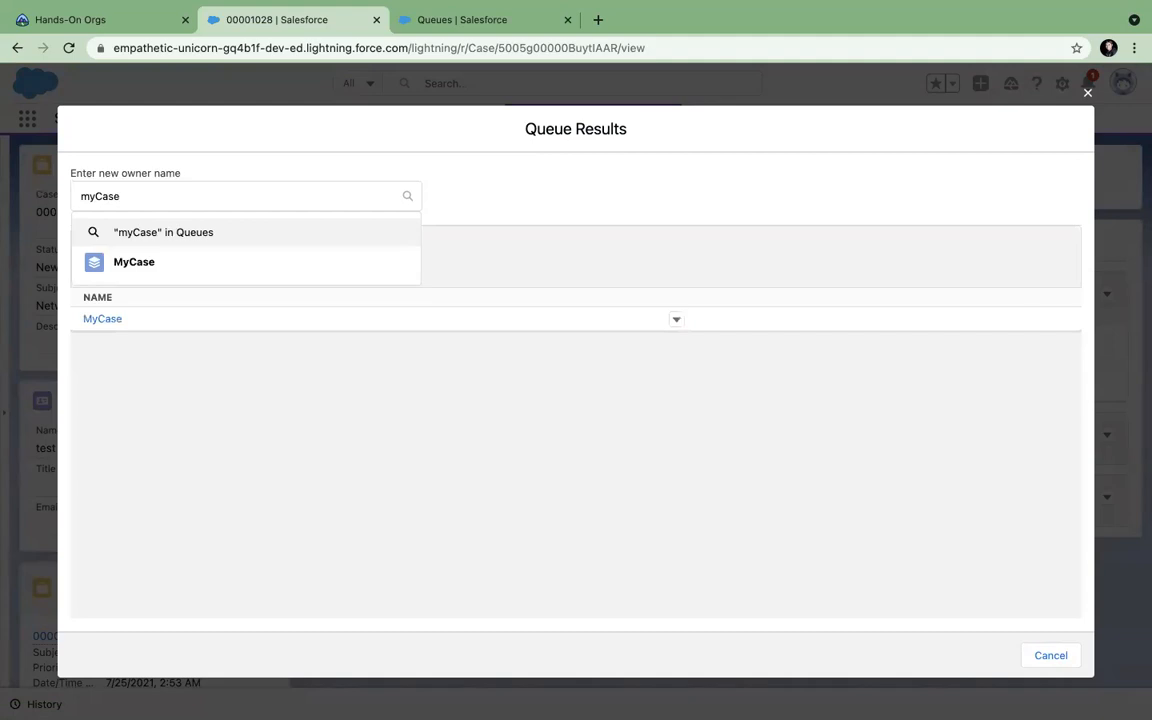
click(108, 319)
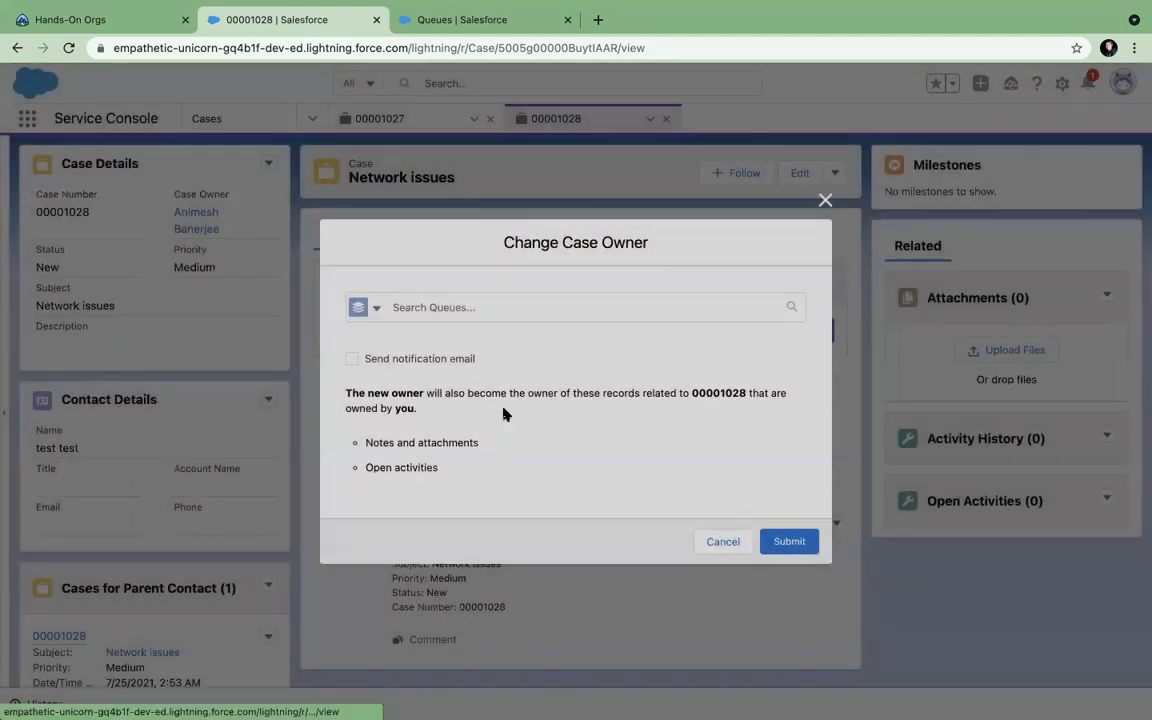
click(787, 541)
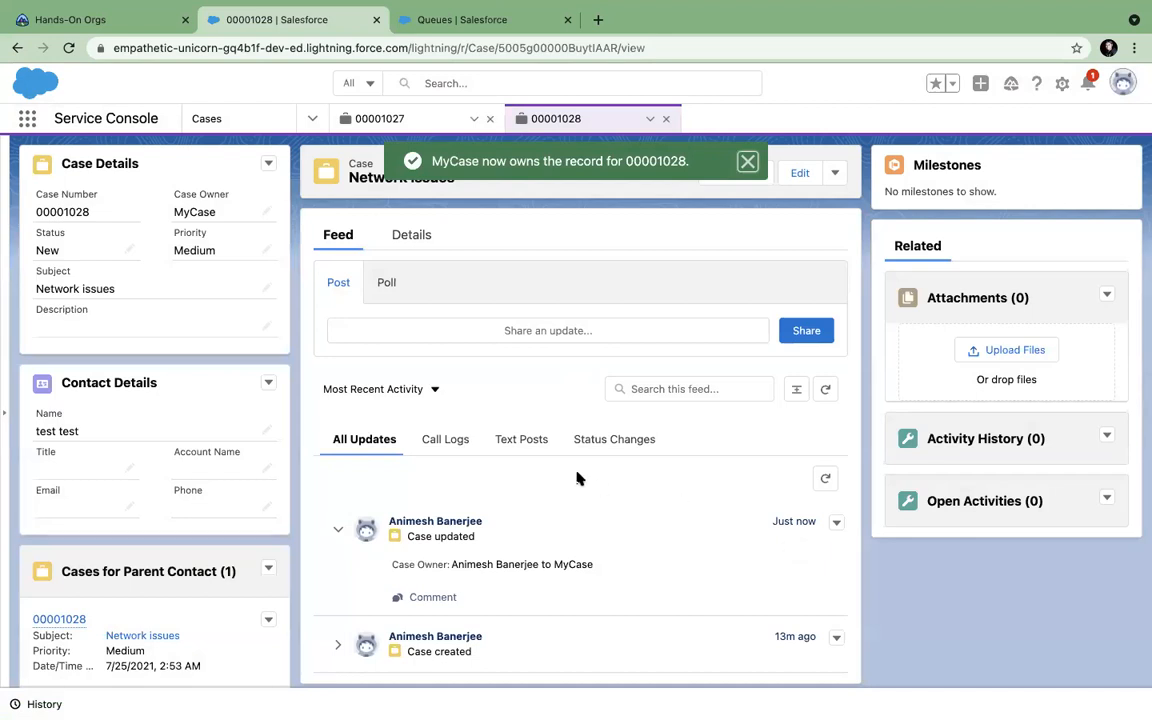
Review the case's Details to confirm MyCase is now the owner.
click(418, 236)
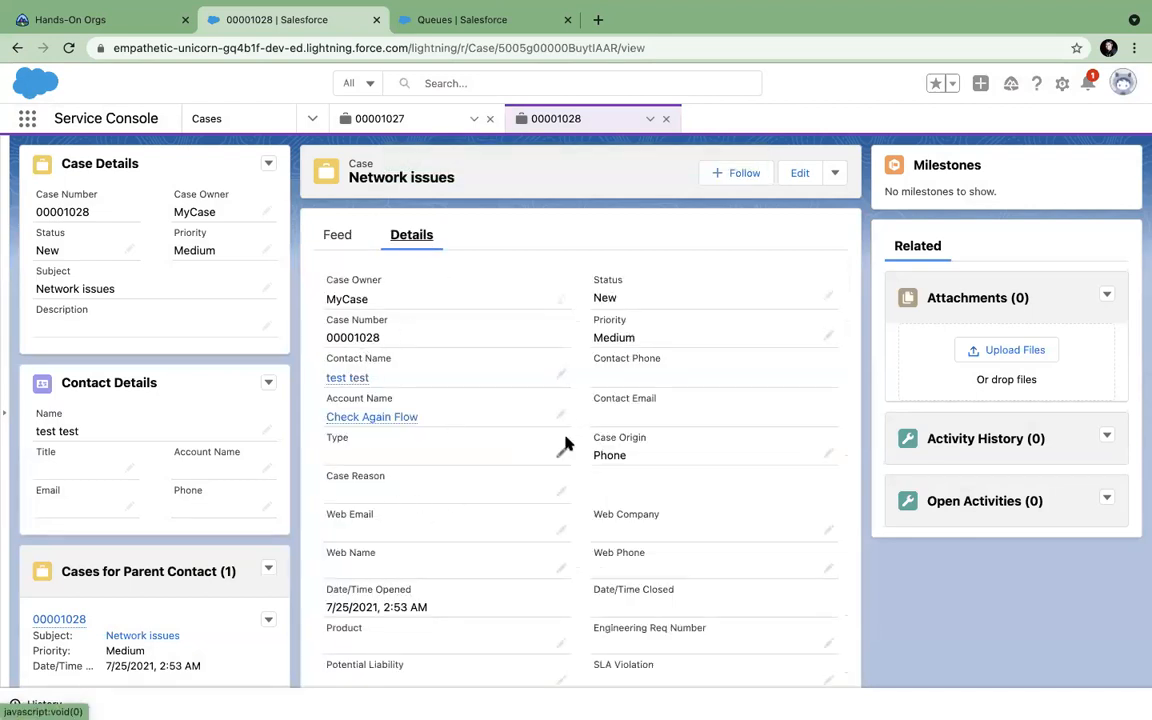
scroll(566, 445, down, 3)
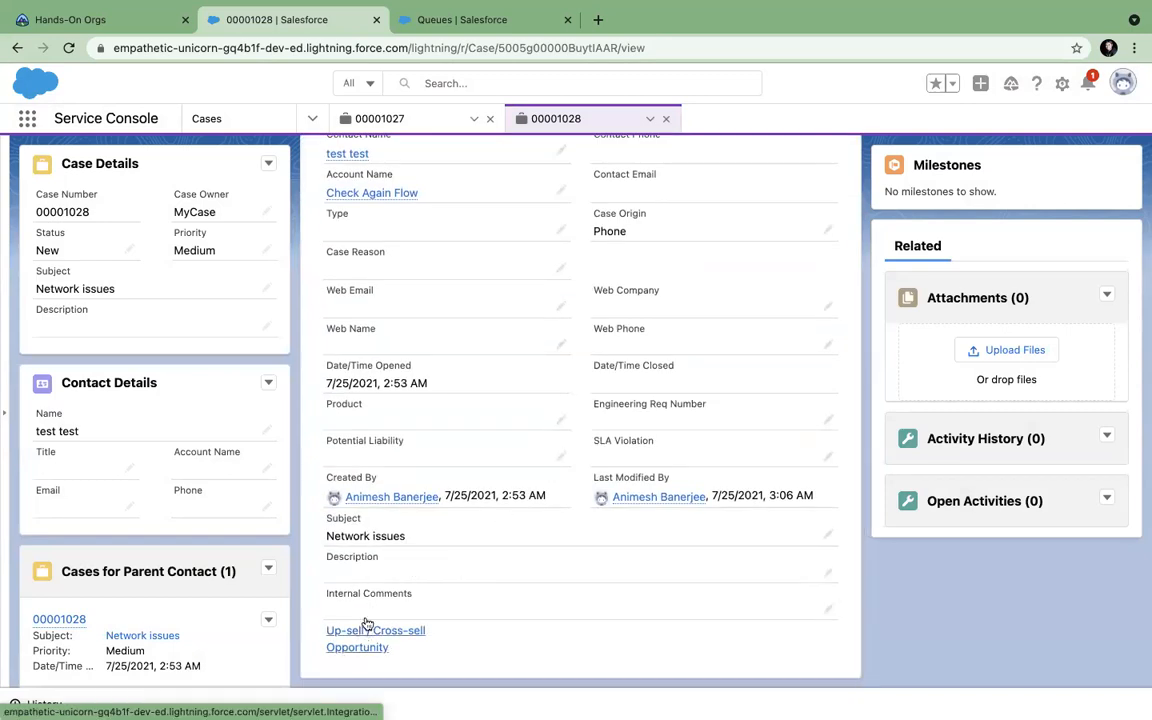
scroll(535, 548, up, 3)
scroll(532, 548, up, 1)
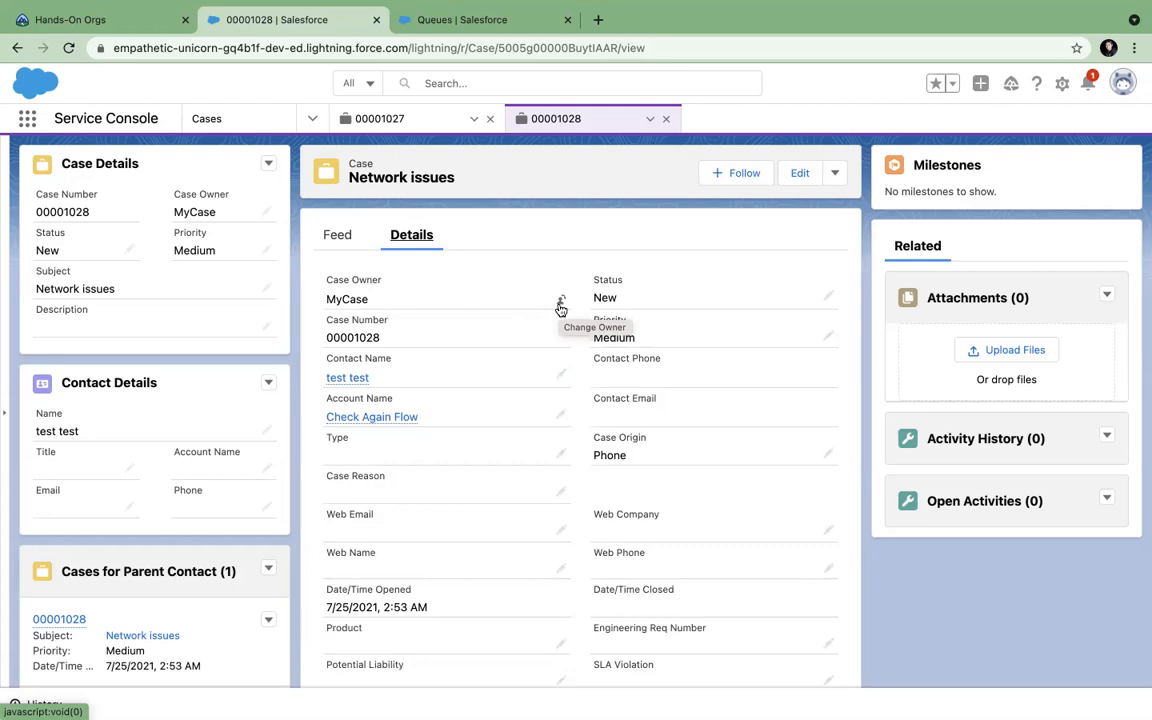
click(455, 19)
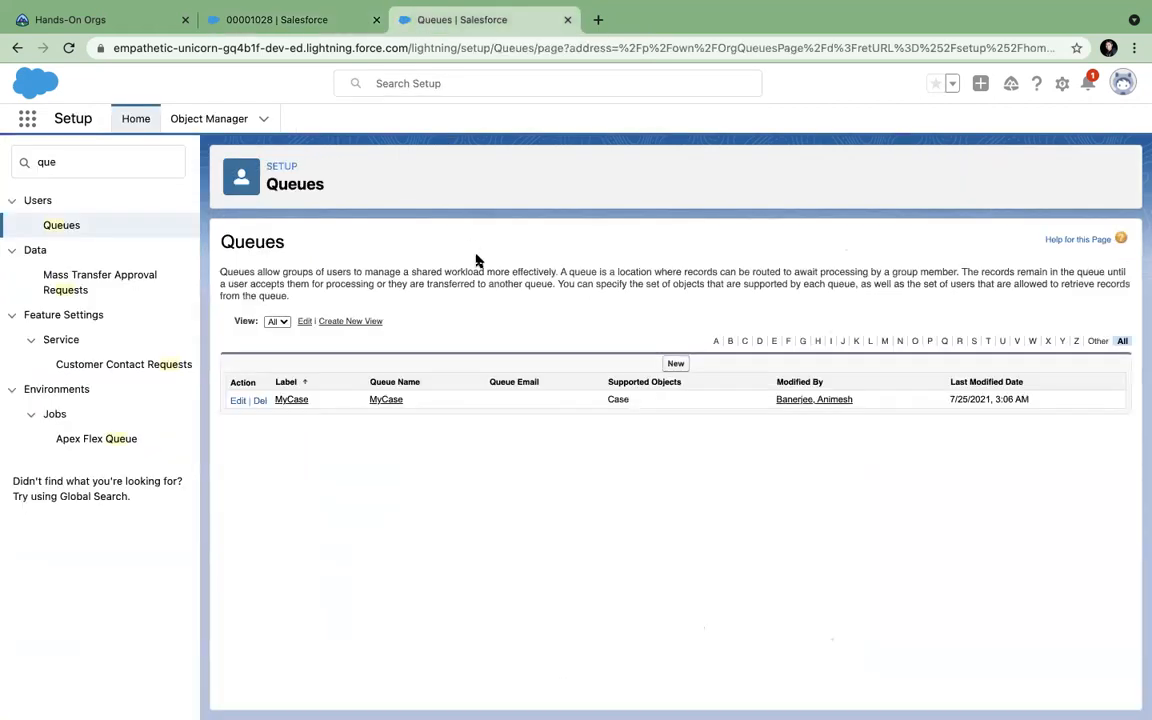
In Object Manager, filter objects by 'case' and open the Case object.
click(213, 17)
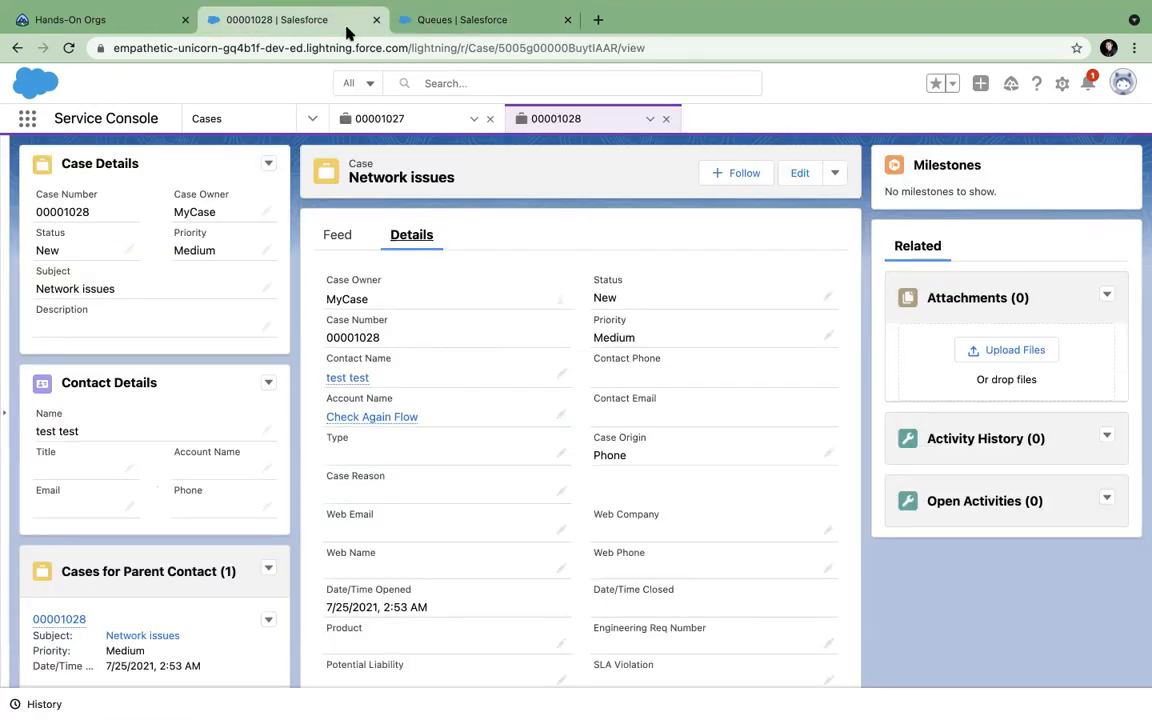
click(430, 28)
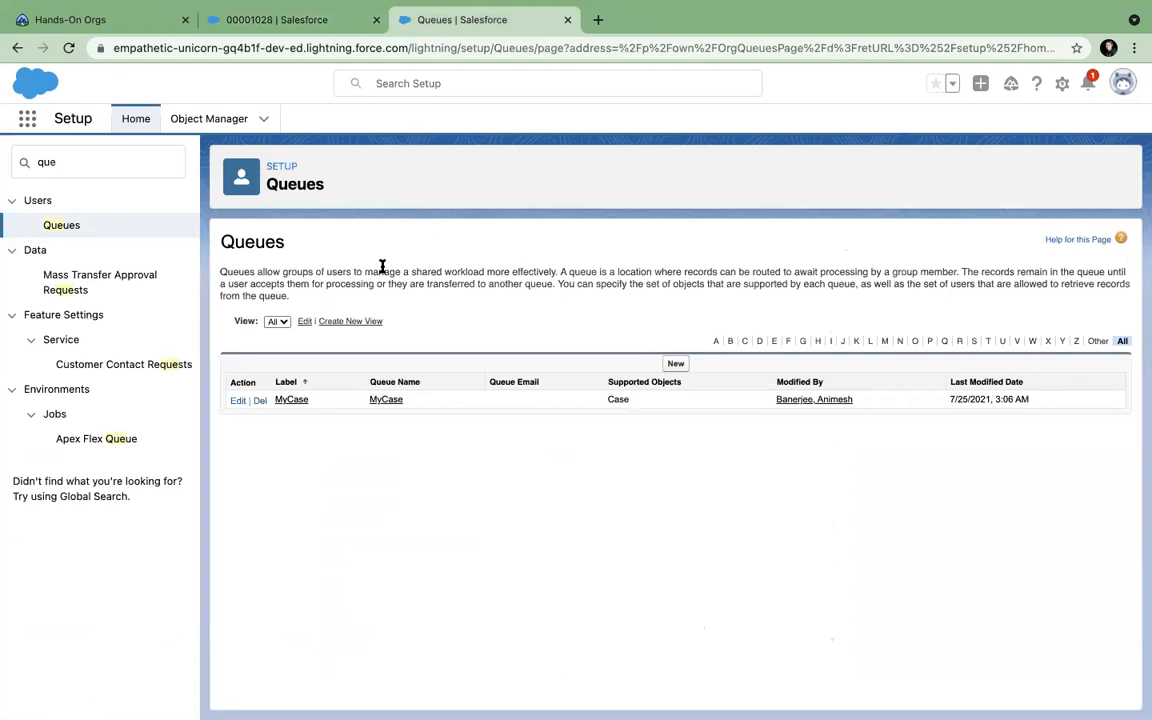
click(210, 120)
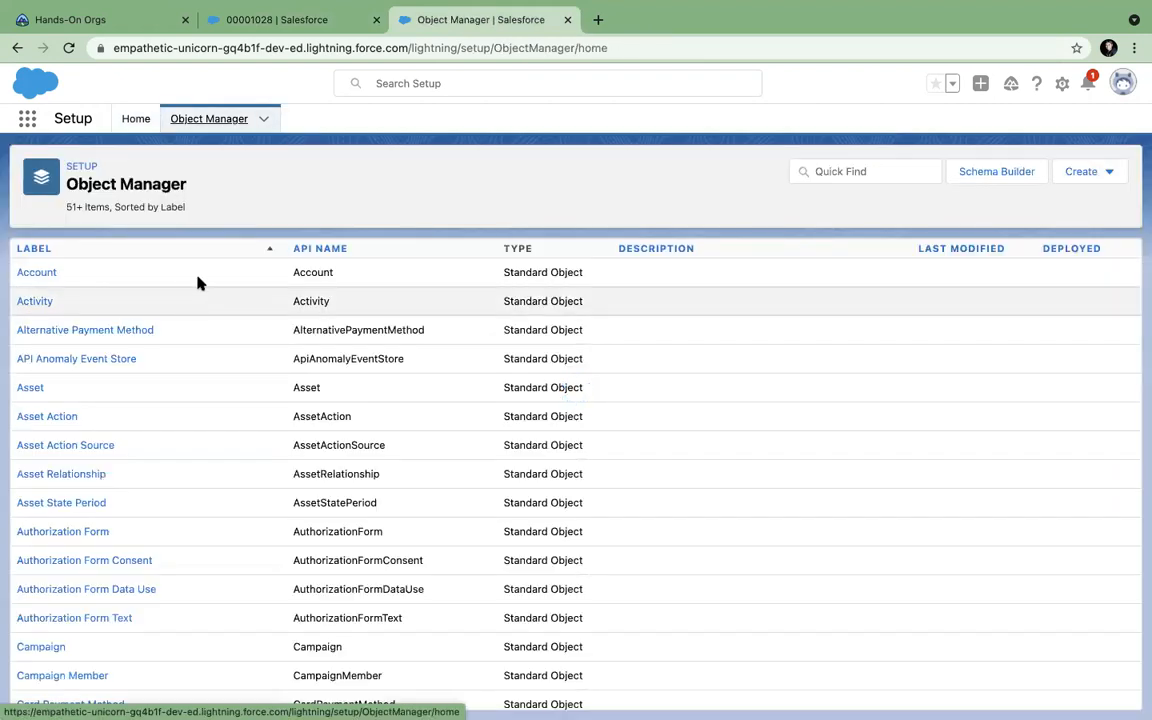
click(836, 169)
text(case)
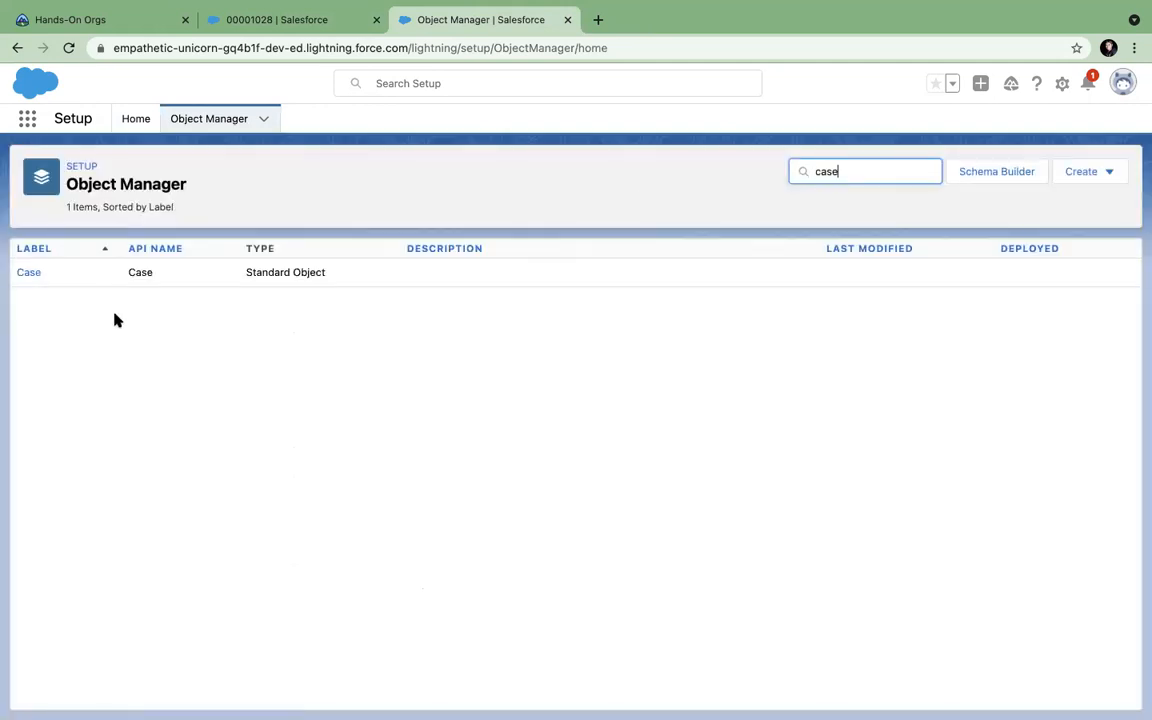
click(36, 275)
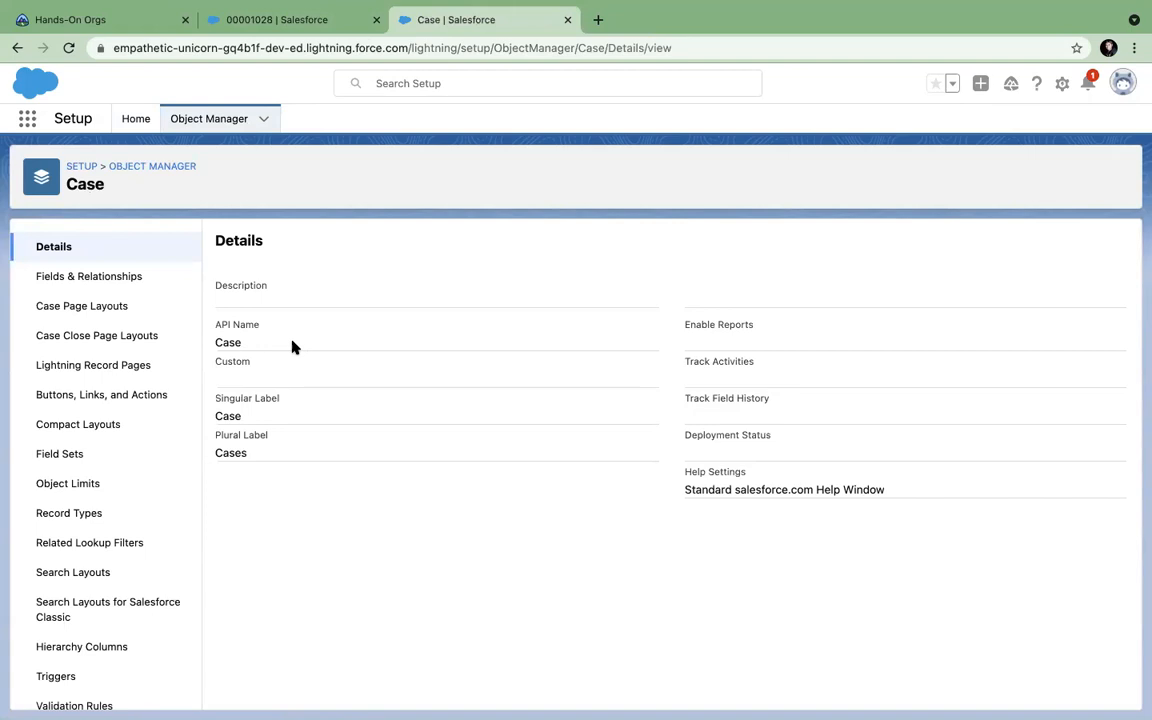
Open the Case Layout in the page layout editor, then view case 00001028 again.
click(73, 338)
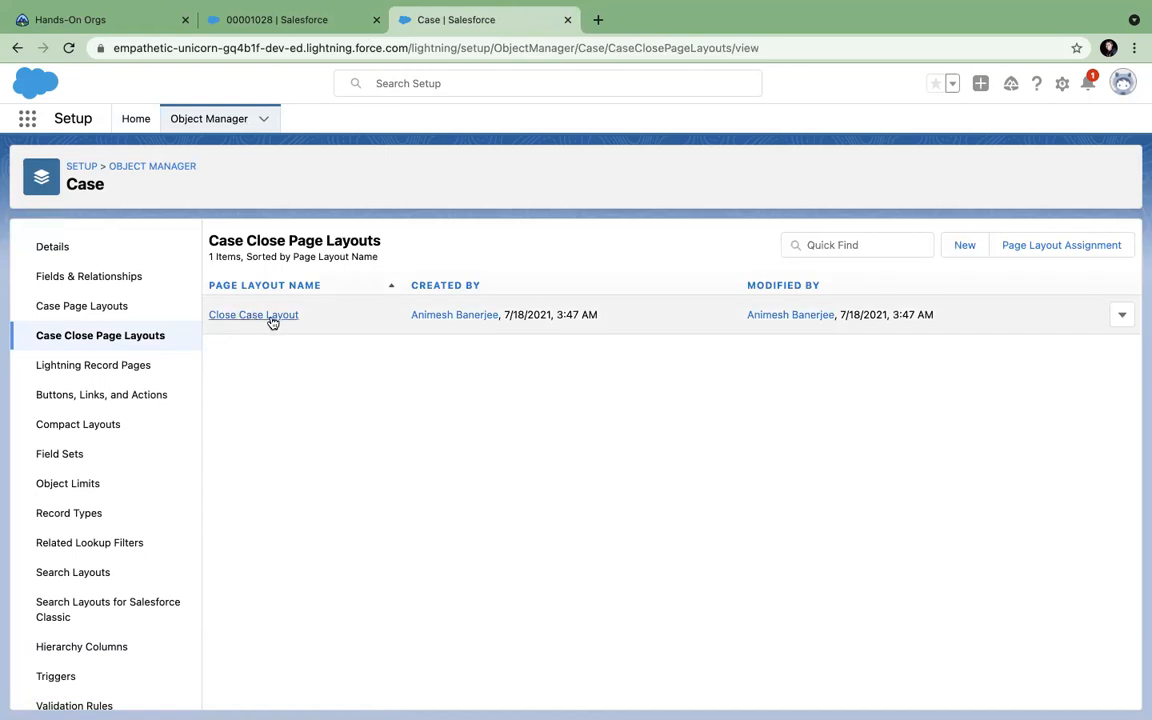
click(84, 309)
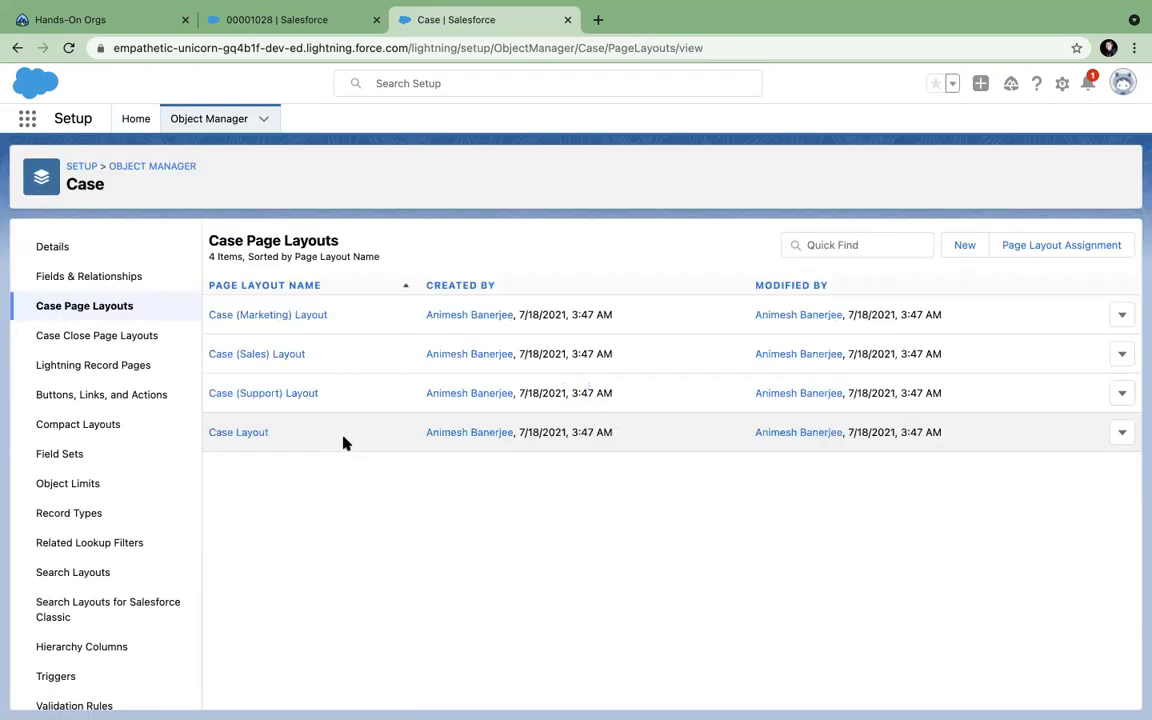
click(226, 436)
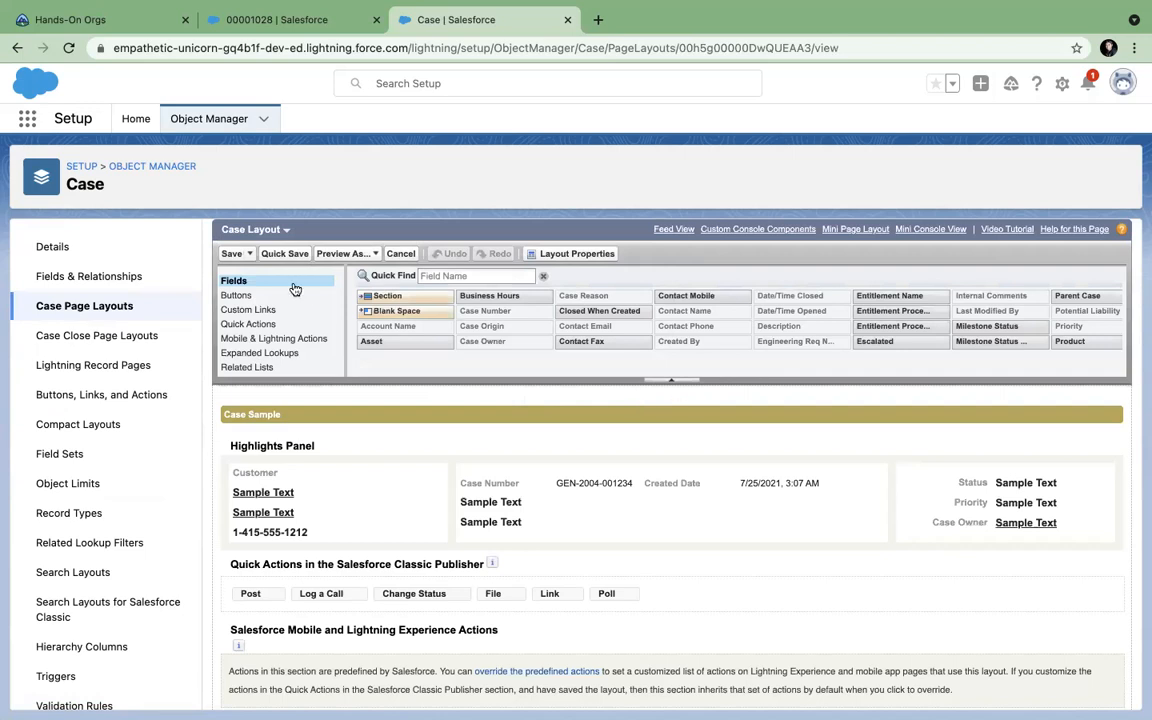
click(240, 296)
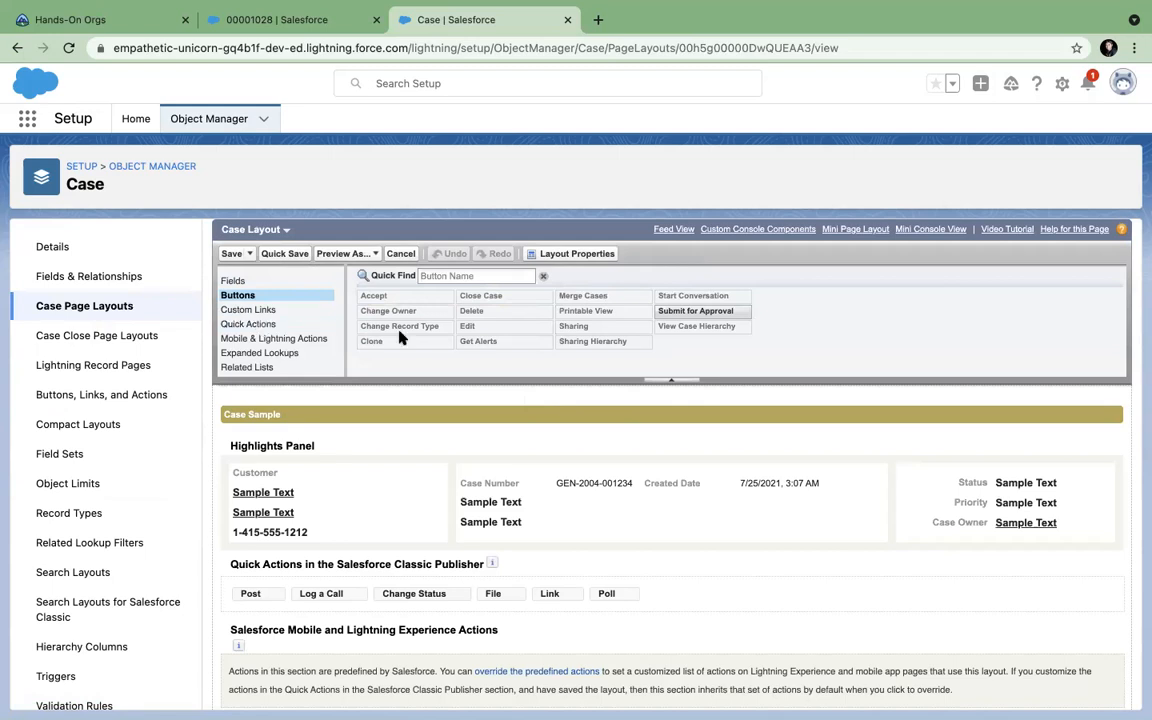
click(282, 22)
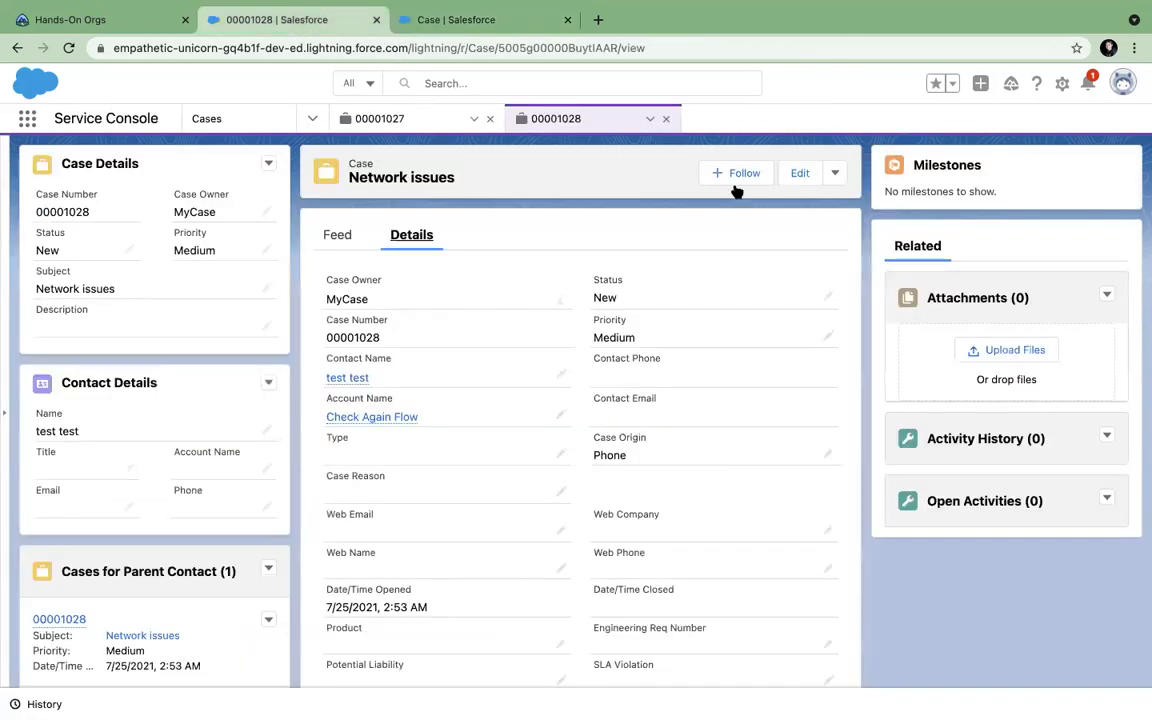
Drag Close Case into the Case Layout's Lightning actions, override predefined actions, and save.
click(834, 175)
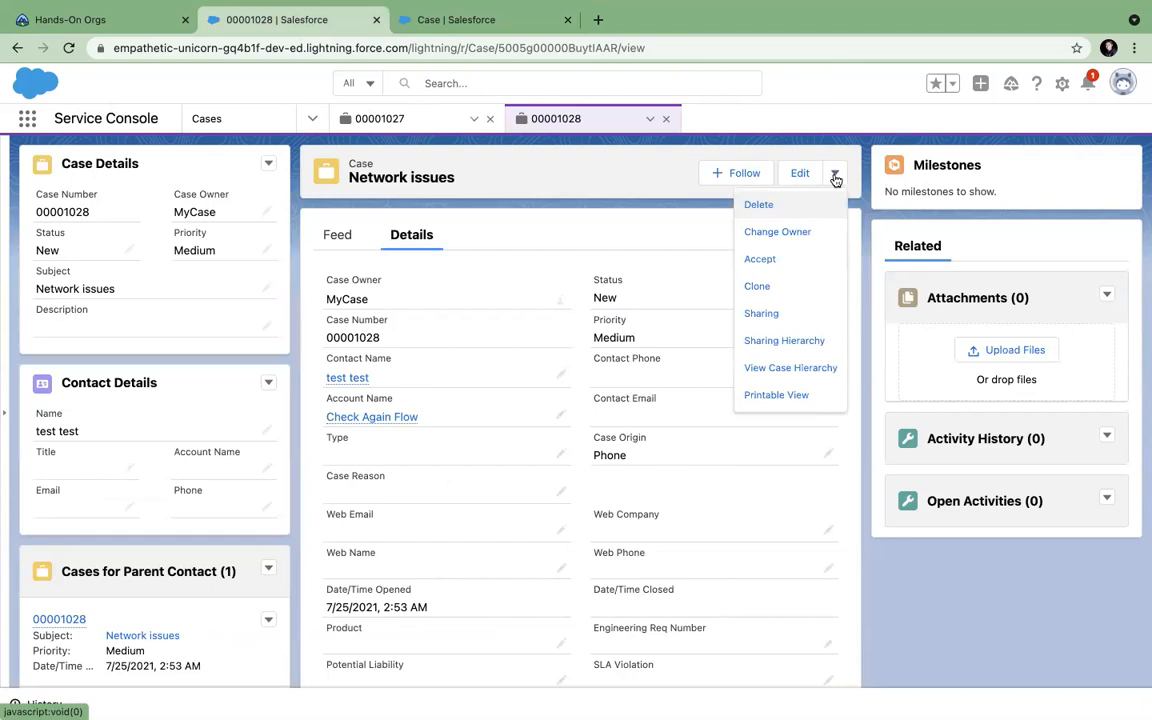
click(417, 26)
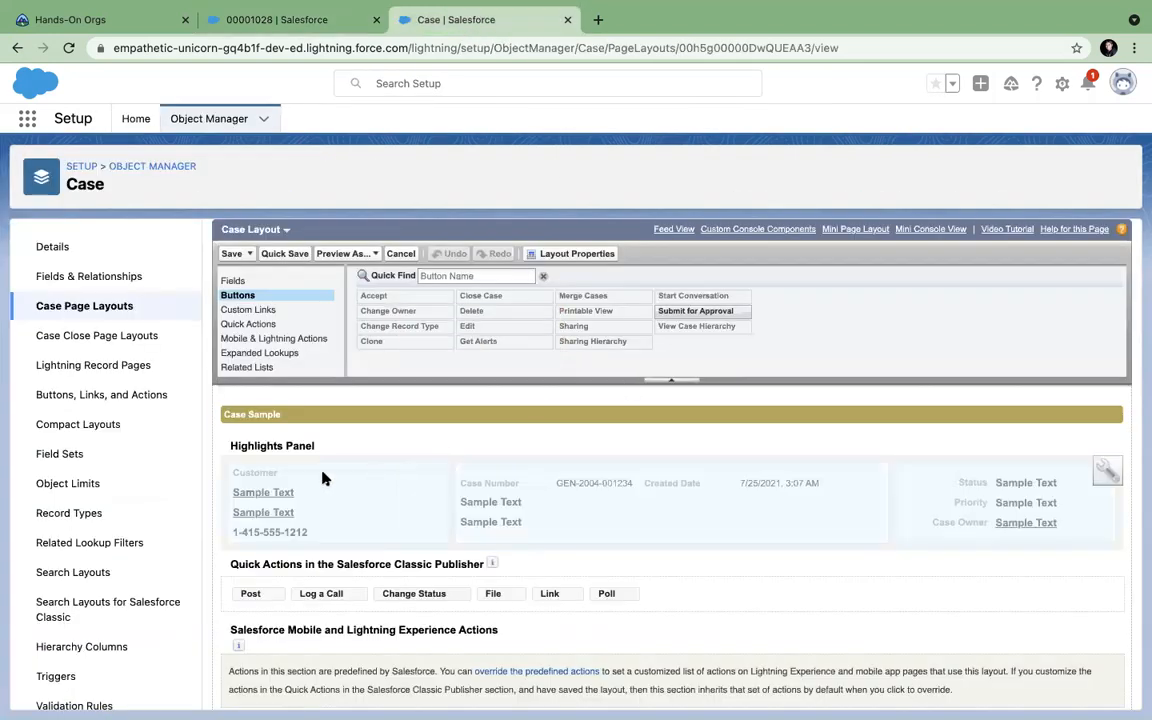
click(262, 339)
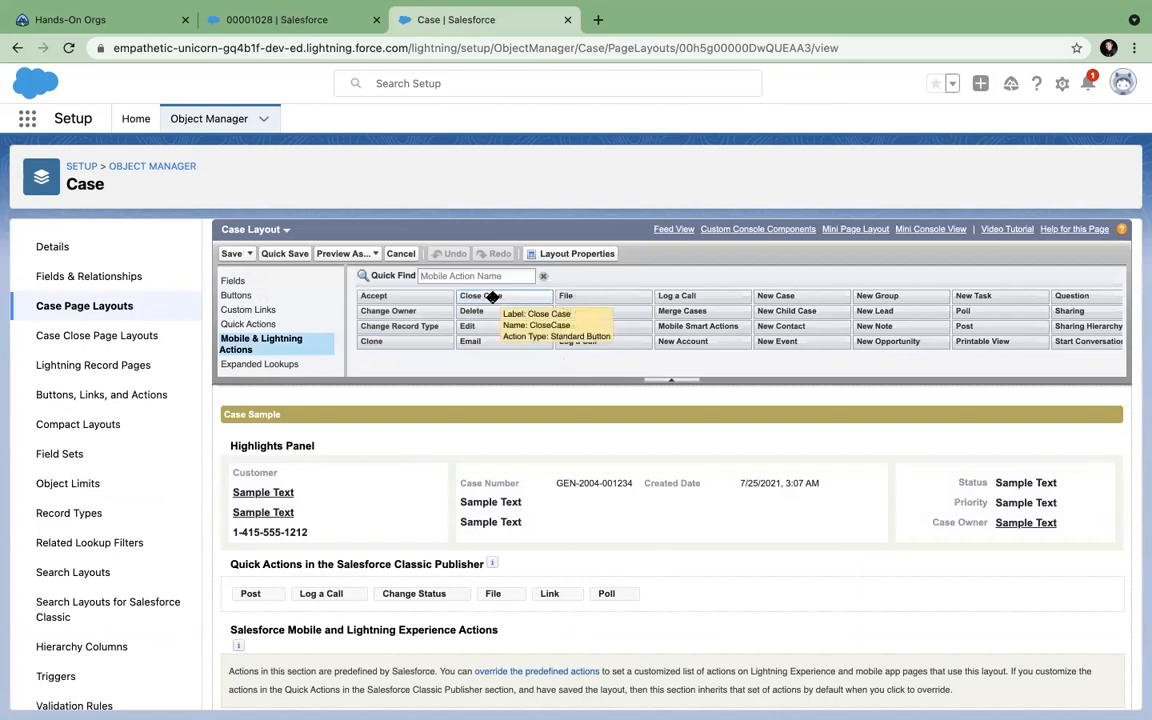
drag(492, 297, 476, 504)
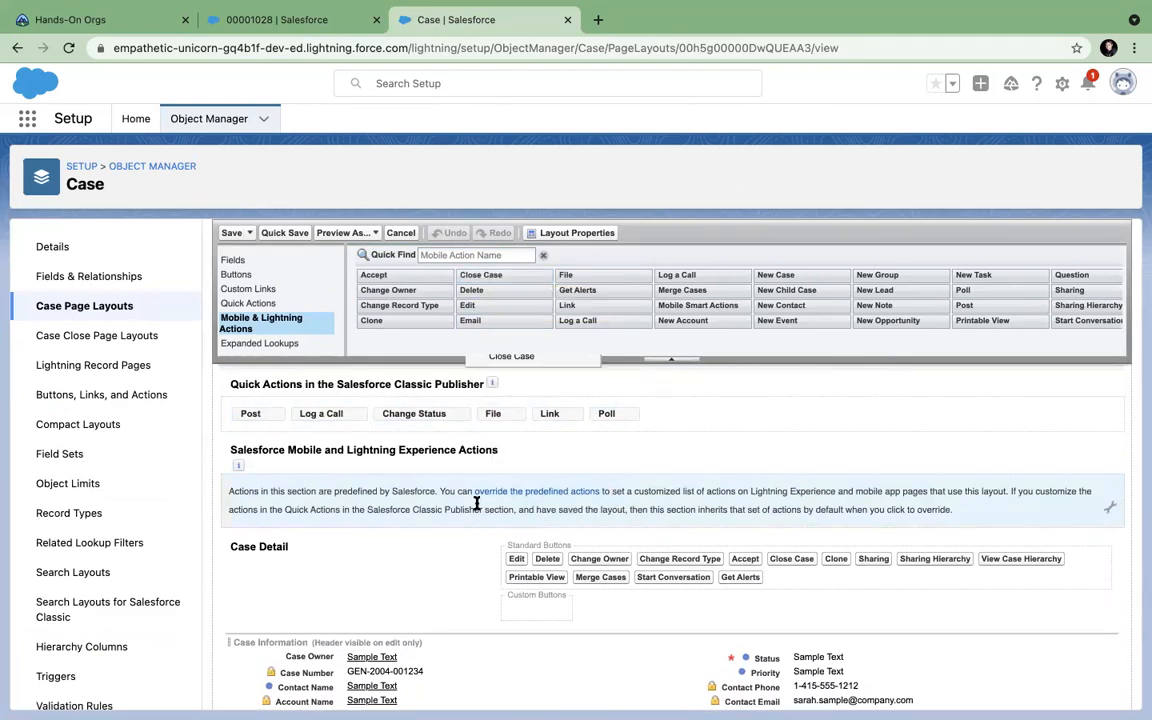
click(573, 492)
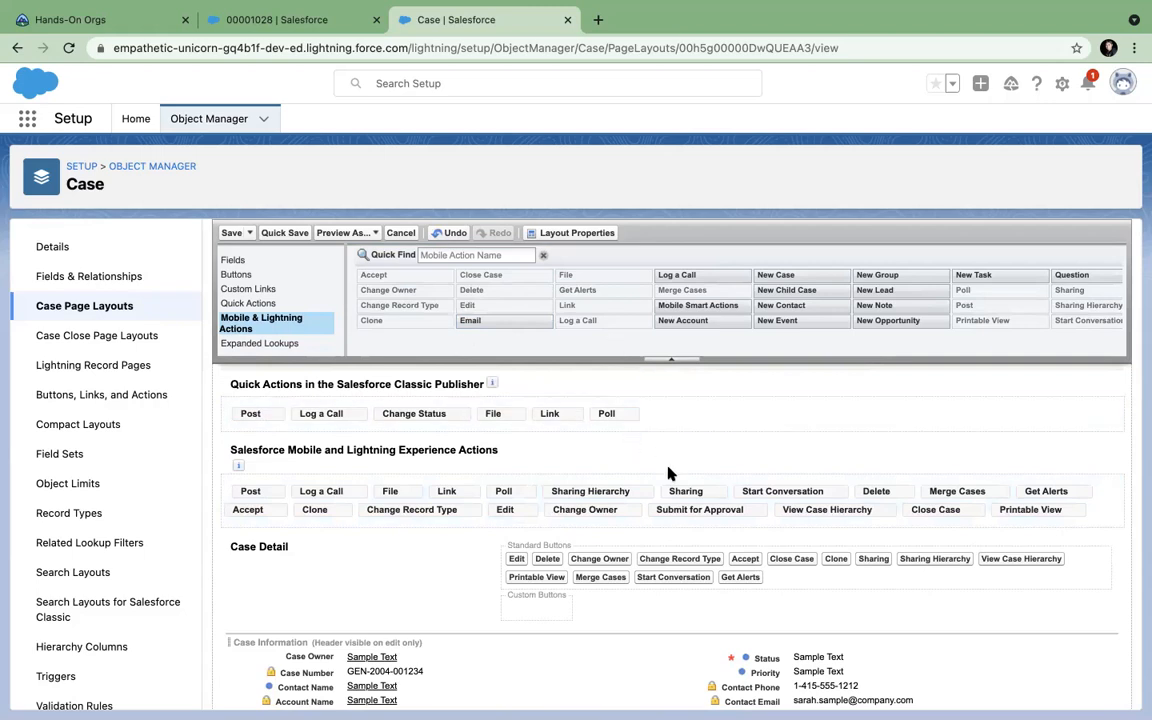
click(231, 233)
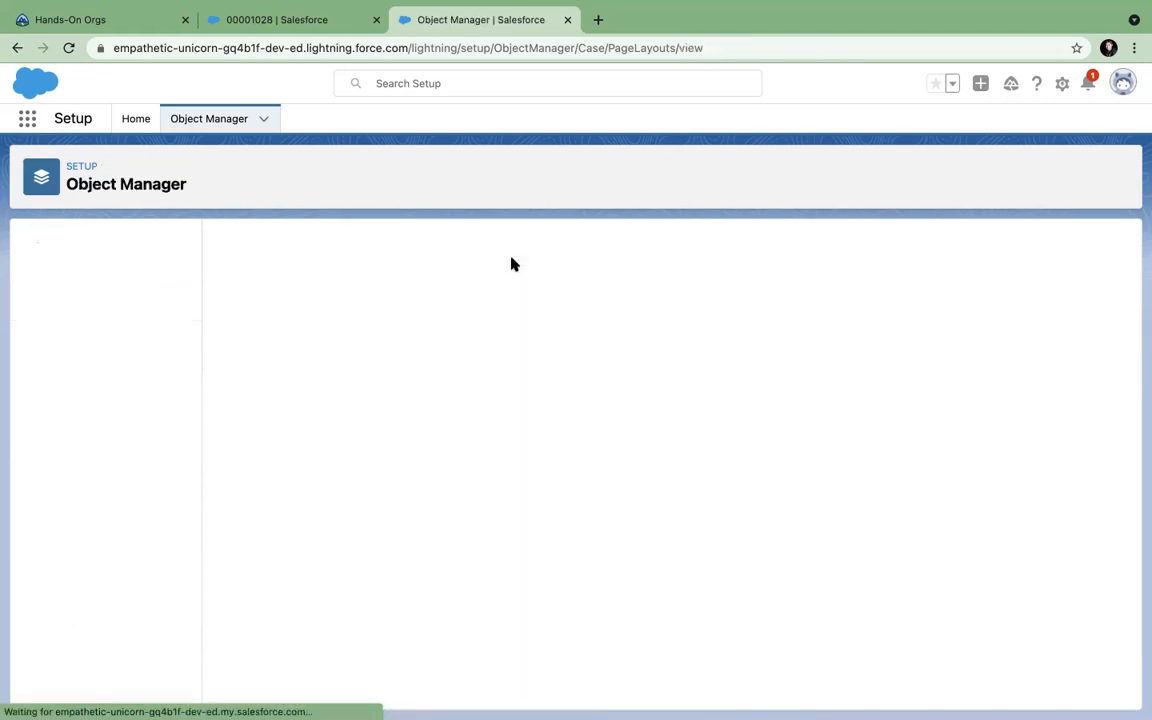
Reload the Network issues case twice and check its extra actions list.
click(305, 20)
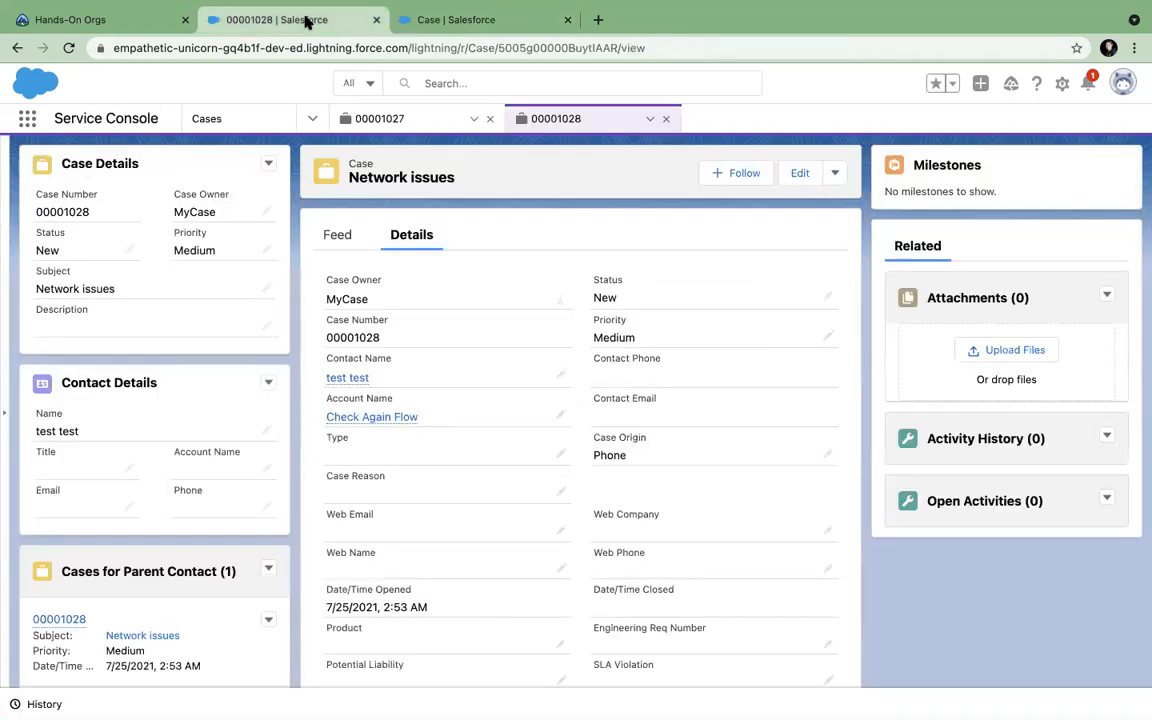
click(69, 49)
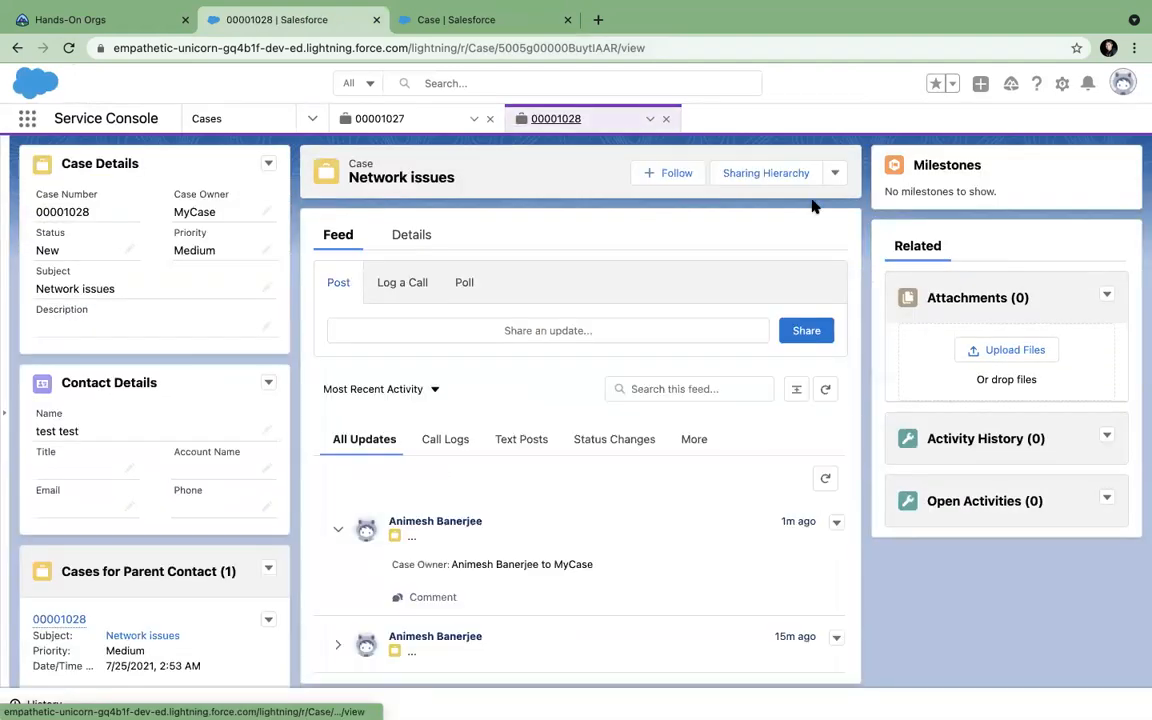
click(834, 176)
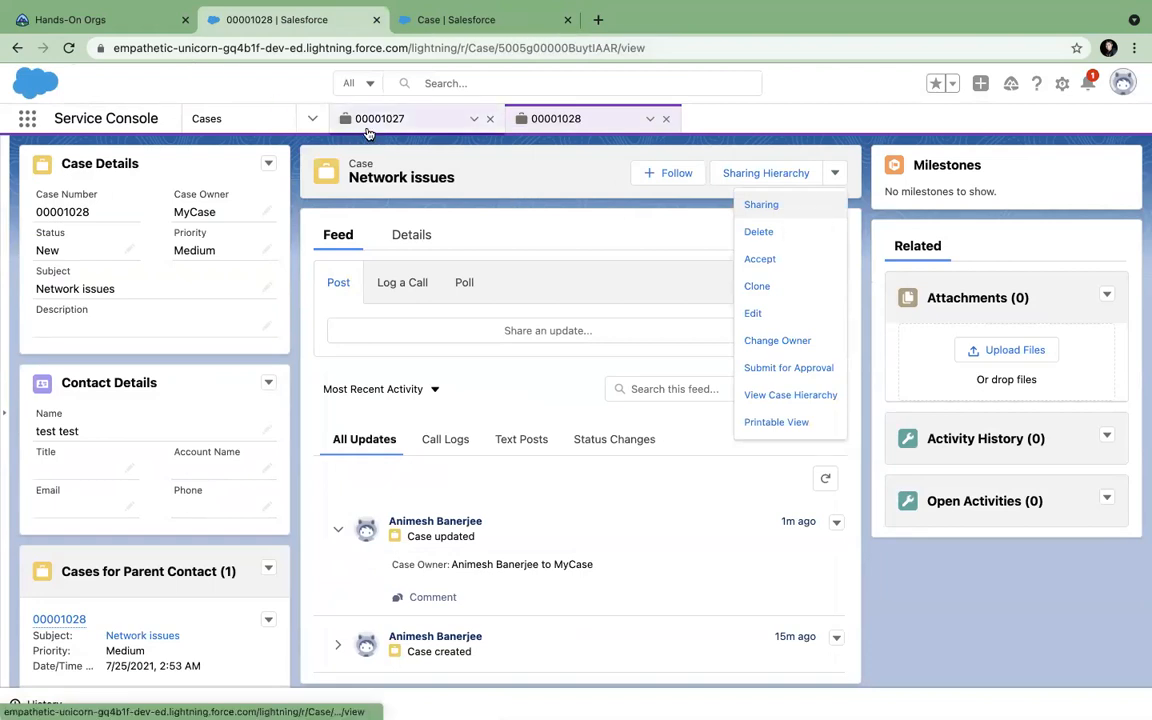
click(68, 47)
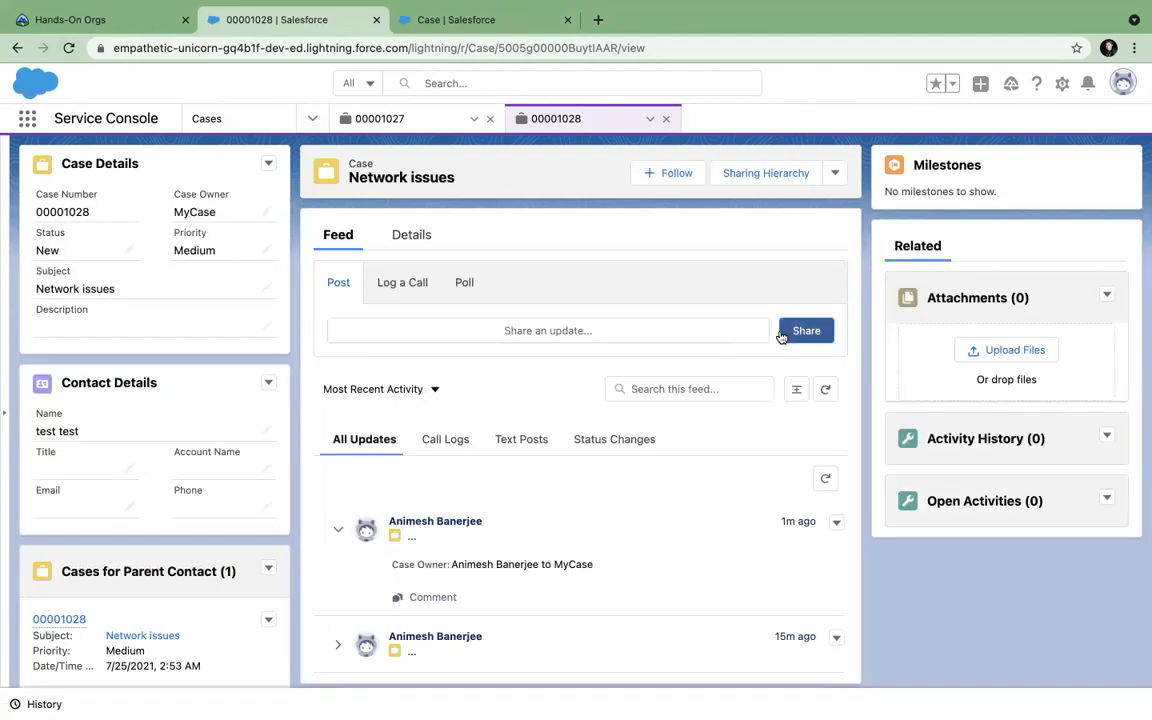
click(835, 173)
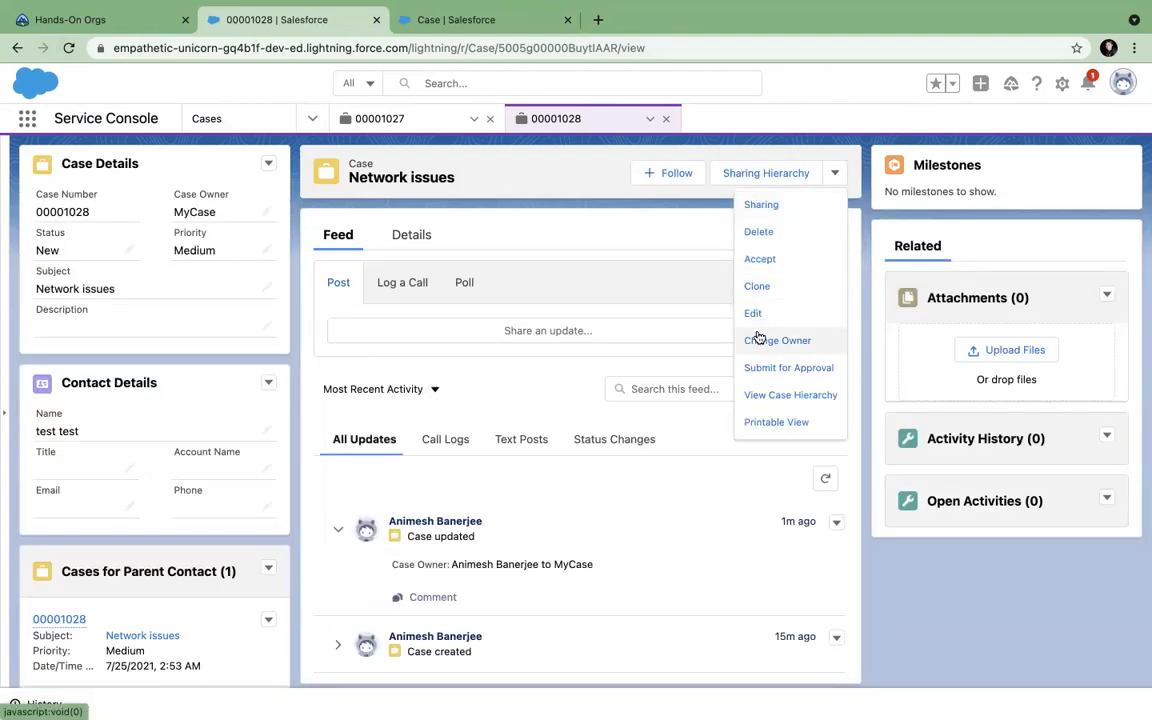
Reopen the Case Layout editor, then go to the Case object's Fields & Relationships.
click(440, 19)
click(245, 434)
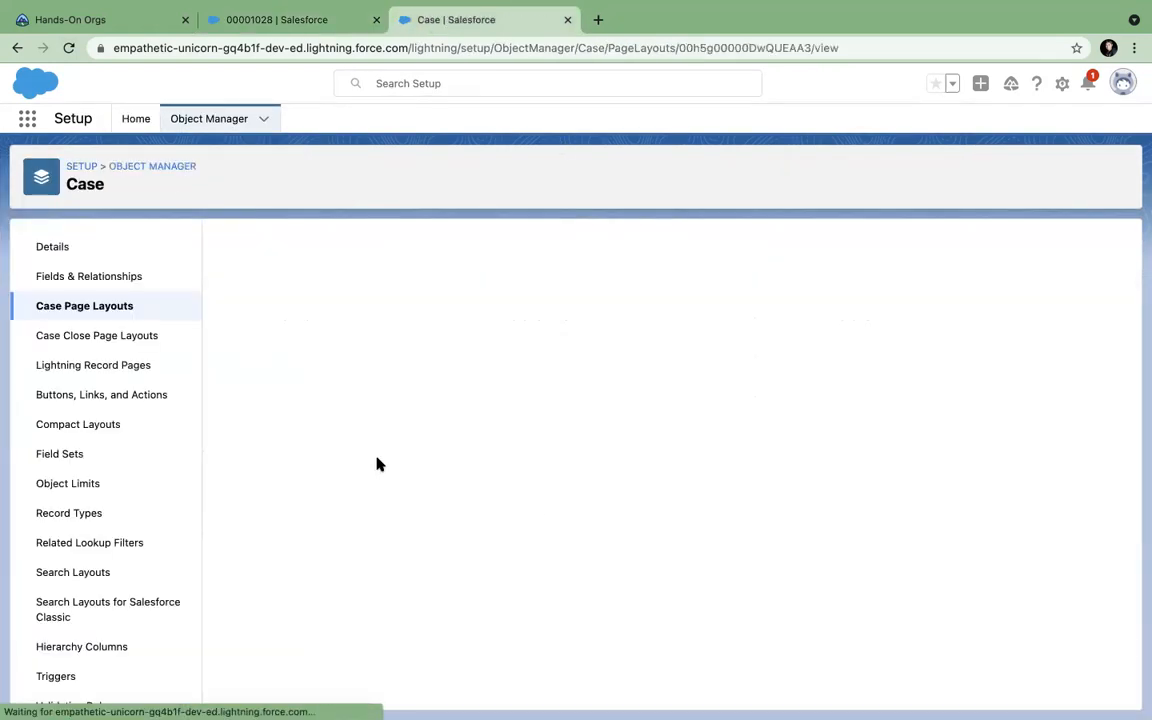
scroll(586, 545, down, 4)
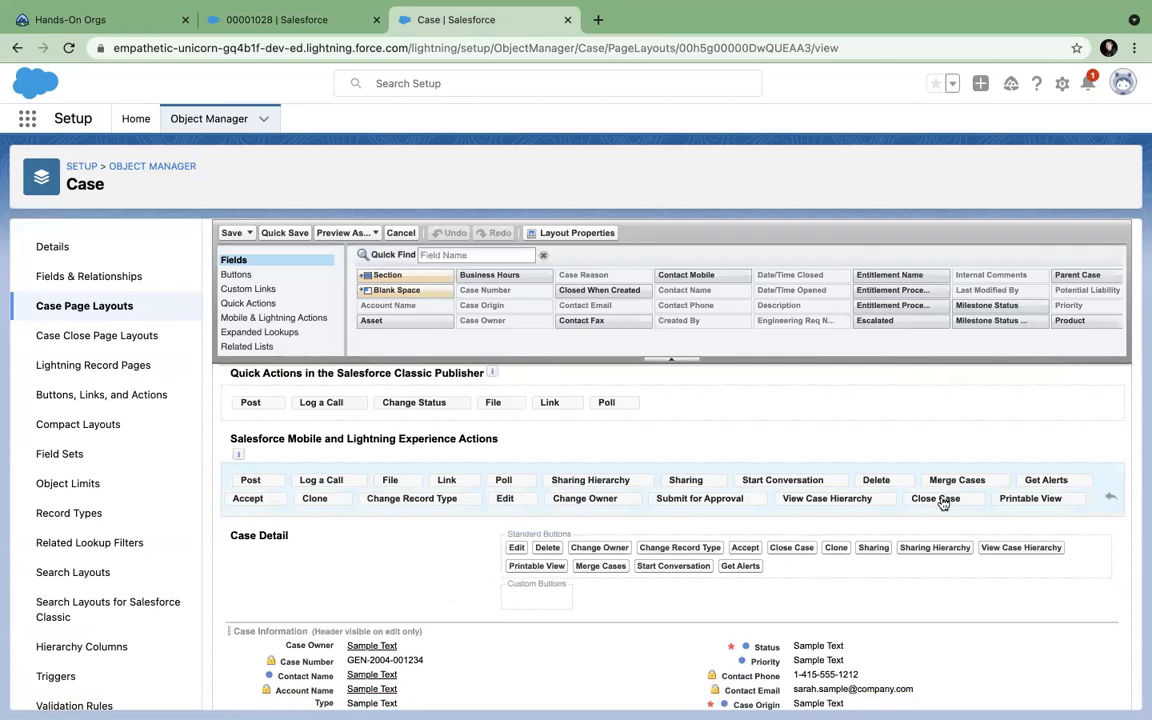
mouse_move(307, 8)
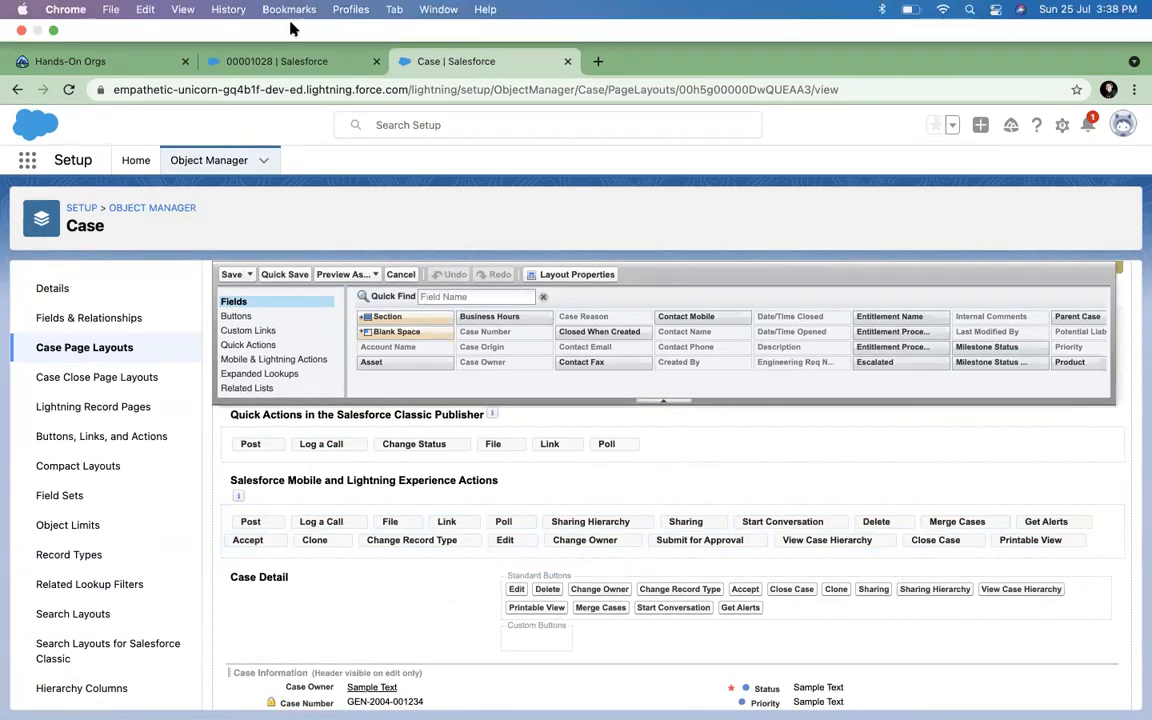
click(268, 61)
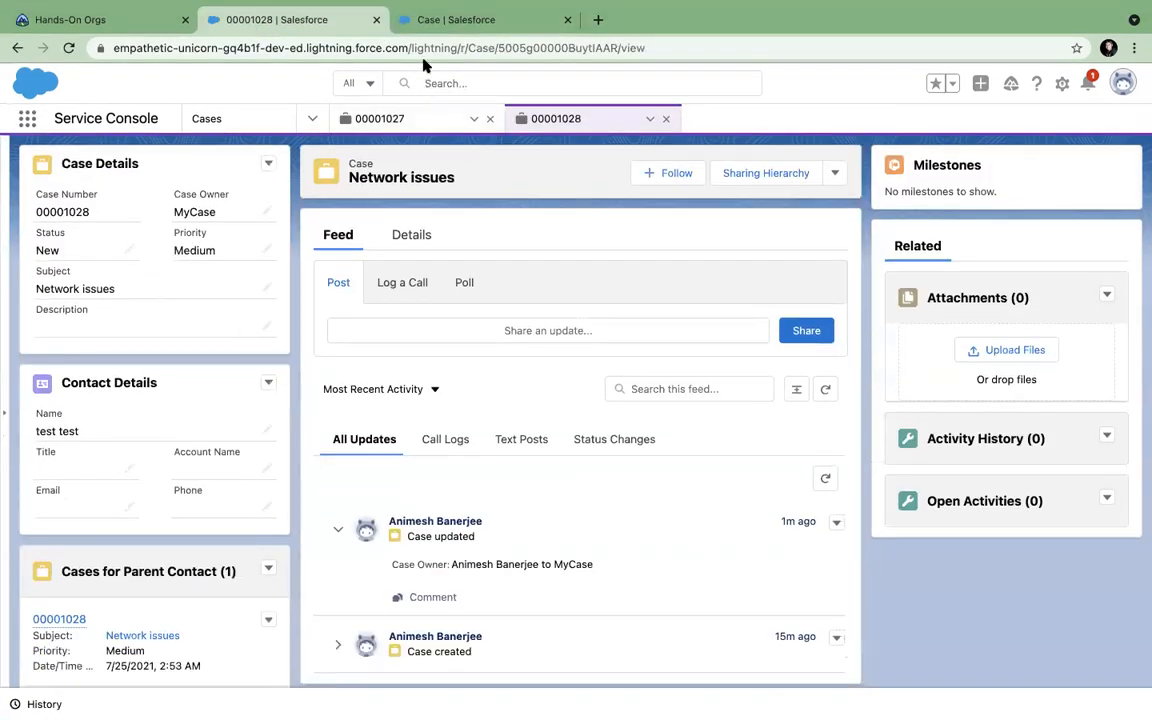
click(390, 24)
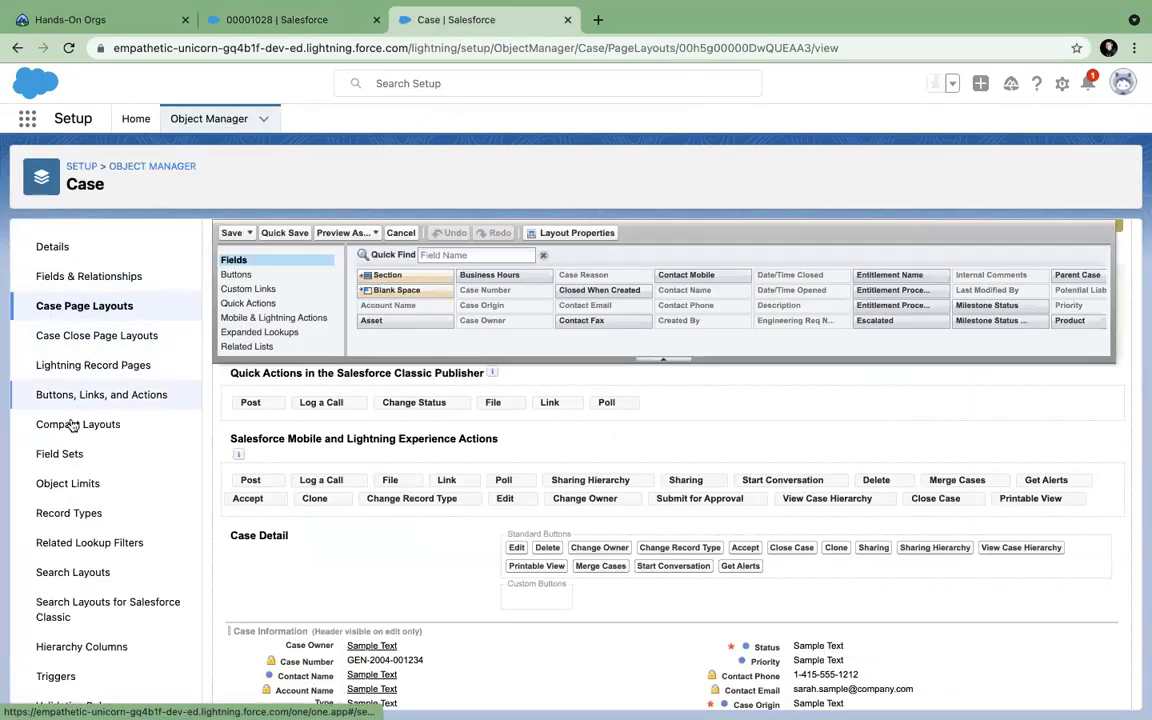
scroll(57, 630, down, 1)
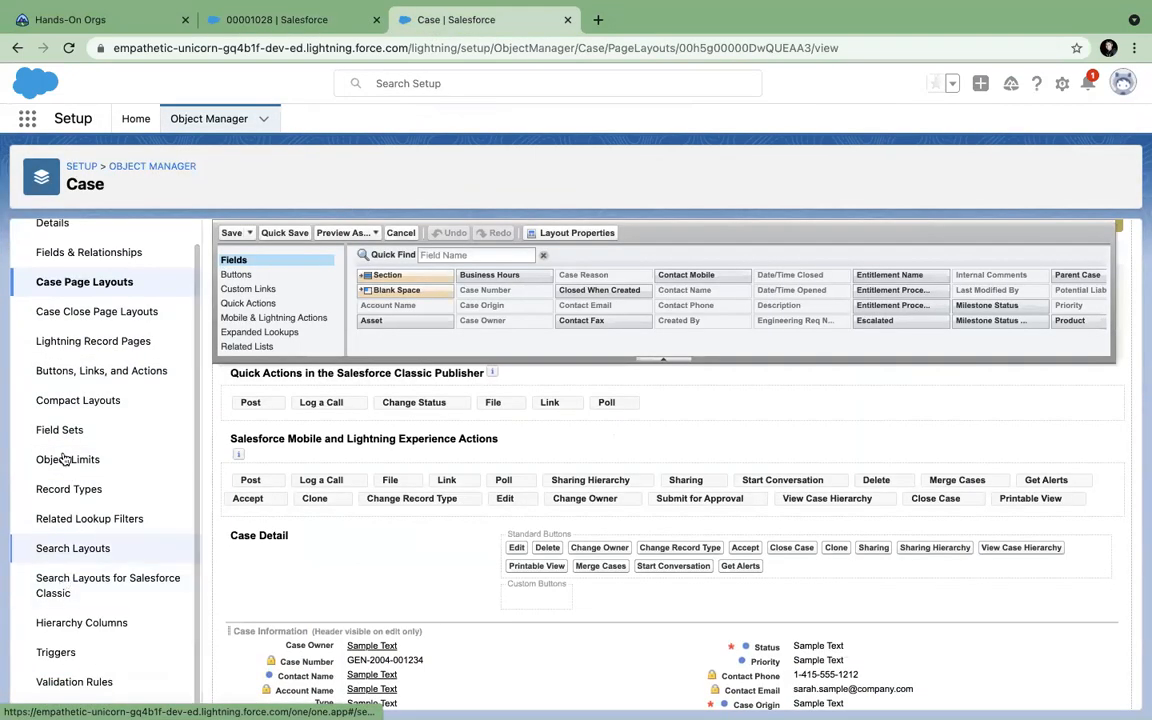
scroll(75, 430, up, 1)
click(98, 274)
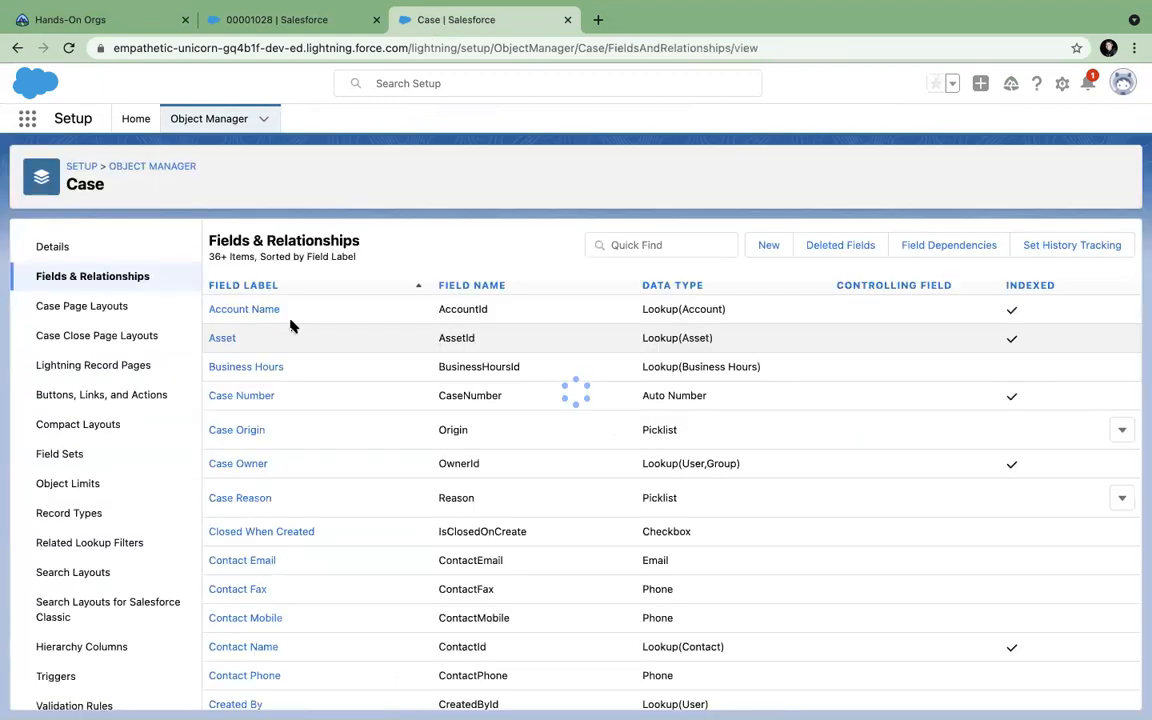
Filter Case fields by 'st' and review Status values New, Working, Escalated and Closed.
click(651, 244)
text(stat)
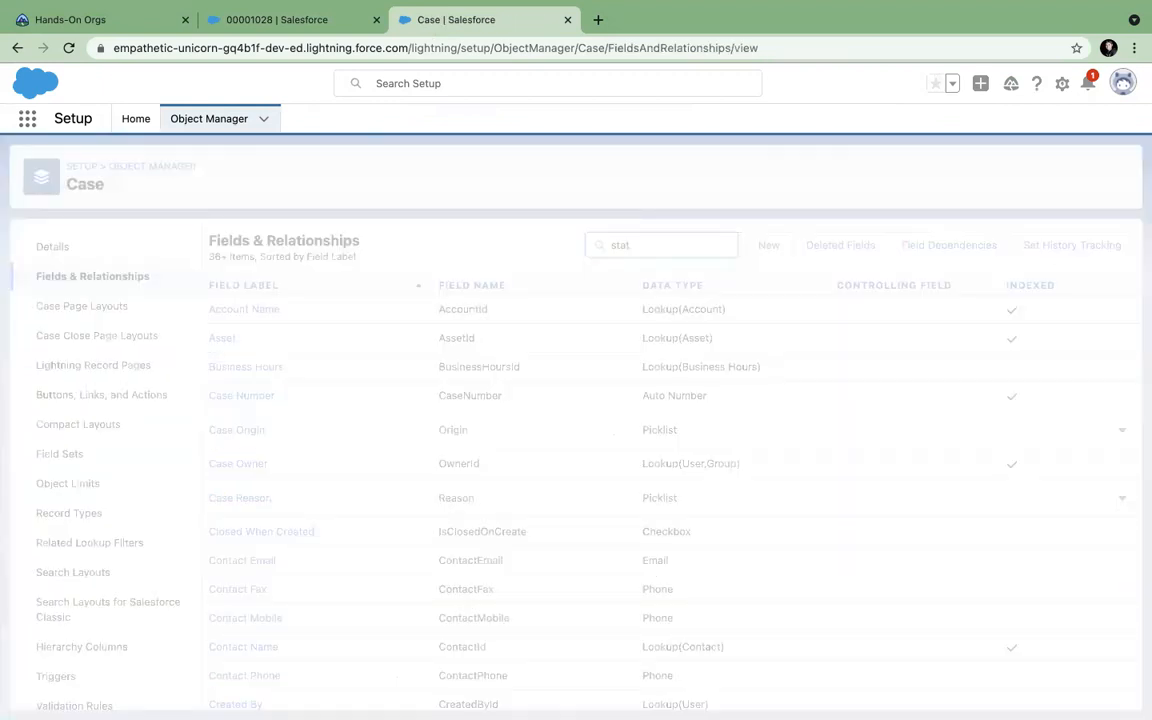
click(222, 344)
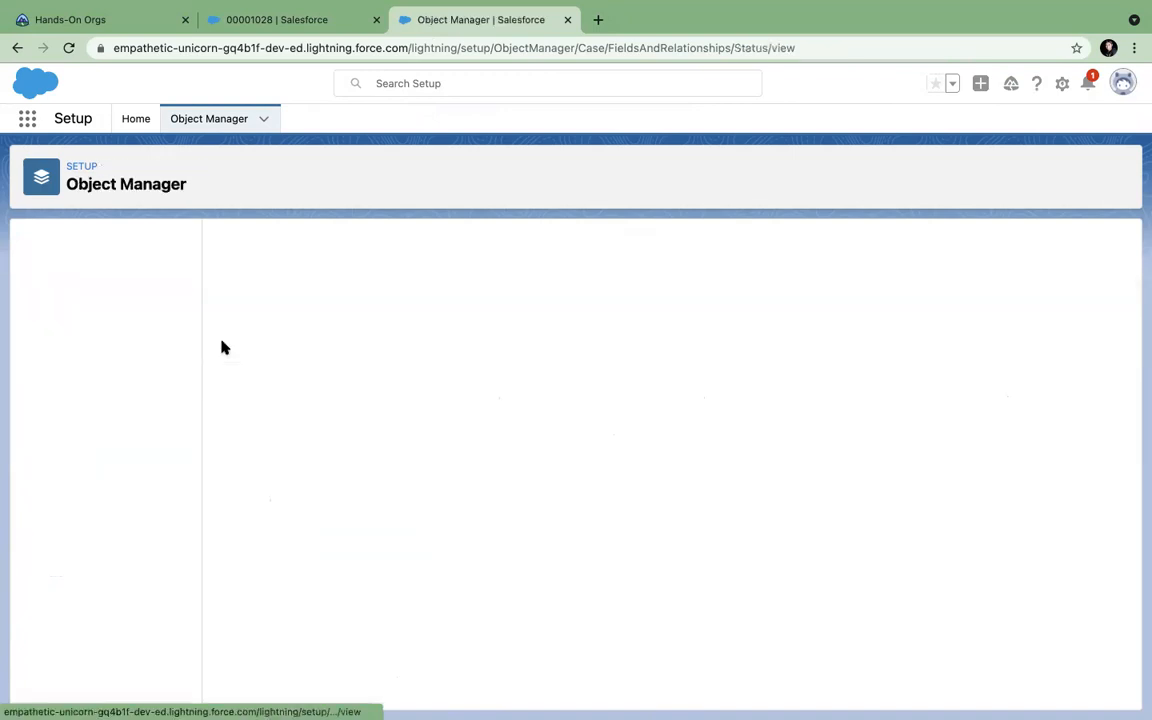
scroll(395, 360, down, 1)
scroll(395, 360, down, 2)
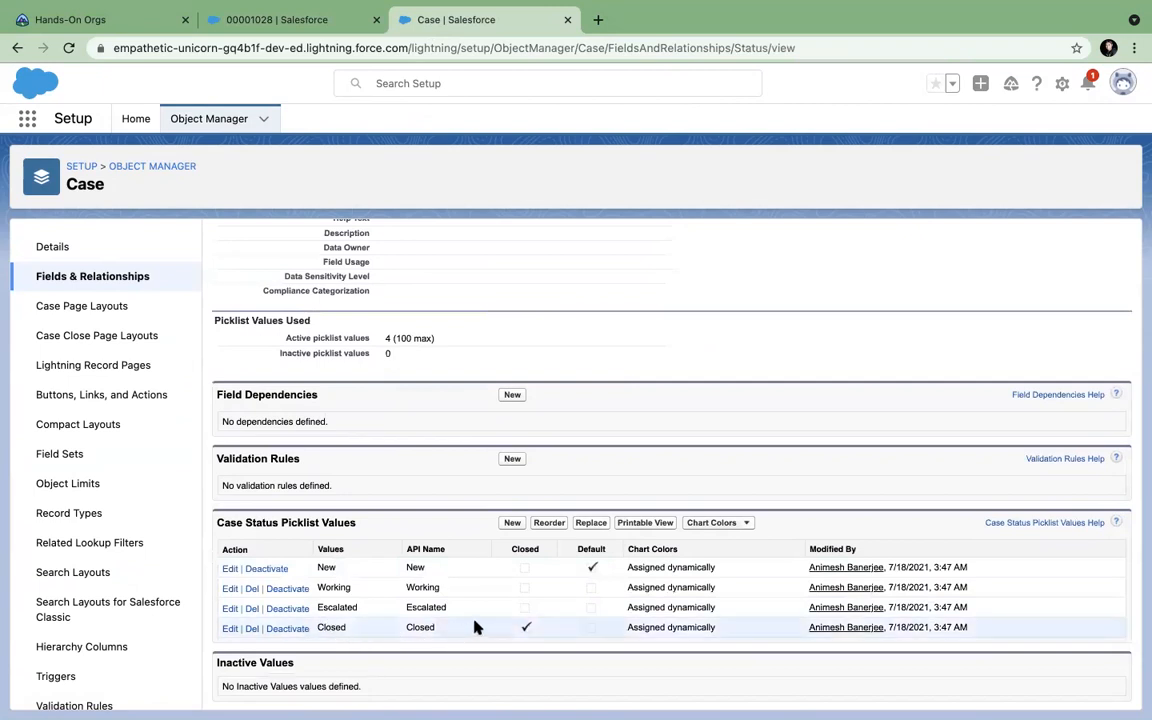
scroll(441, 645, up, 3)
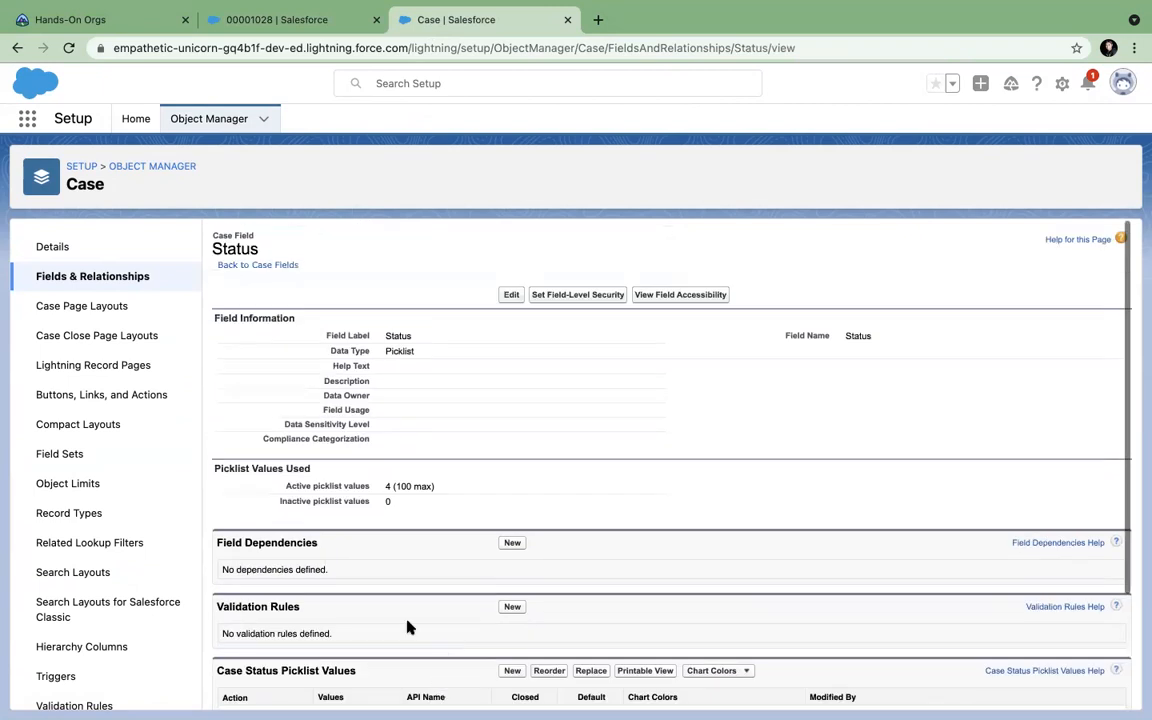
click(152, 167)
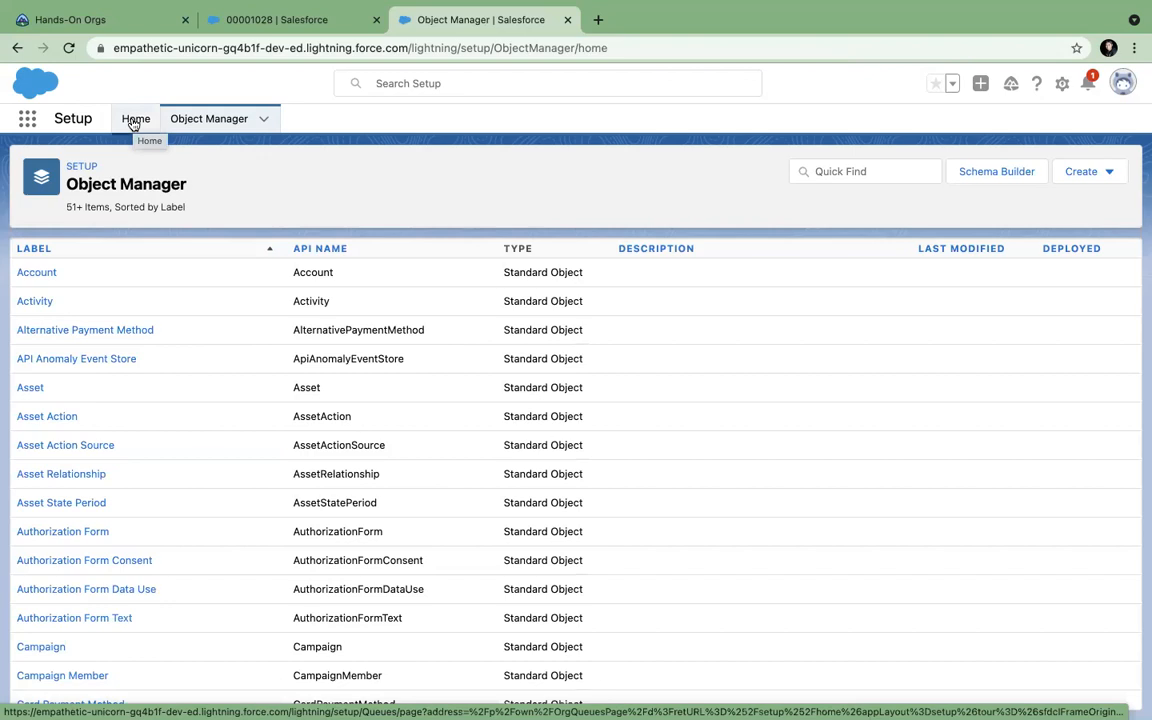
Reload the Object Manager list and glance at the Network issues case and Hands-On Orgs tabs.
click(208, 120)
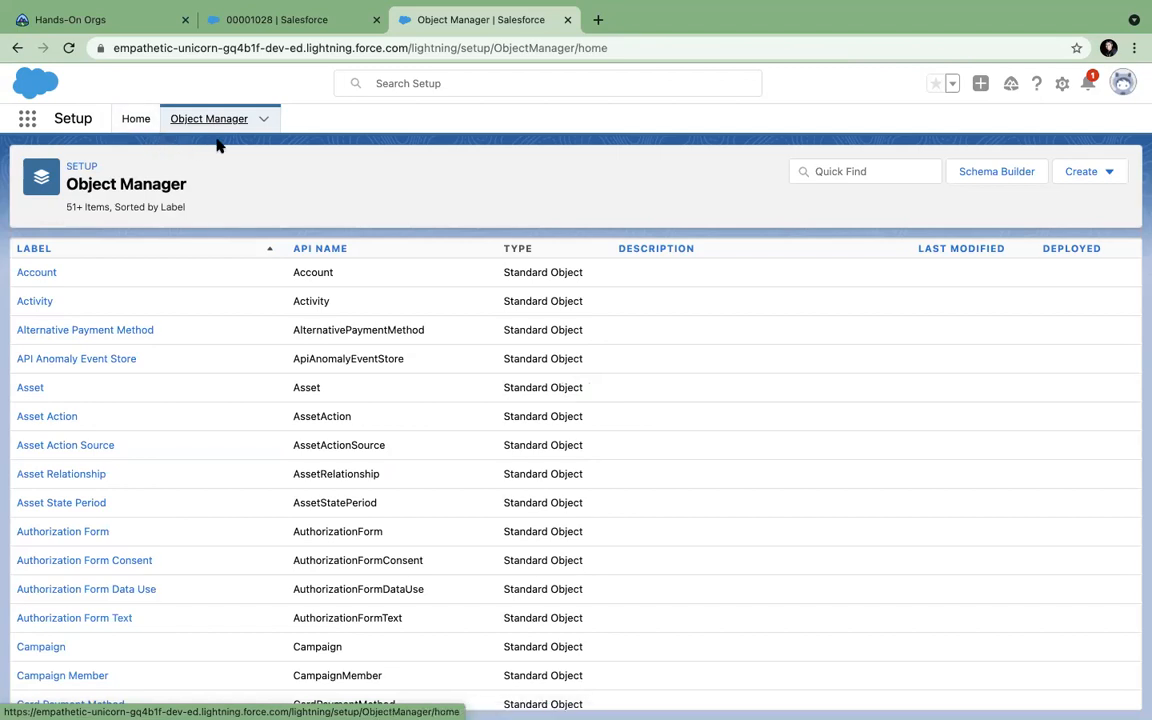
click(308, 22)
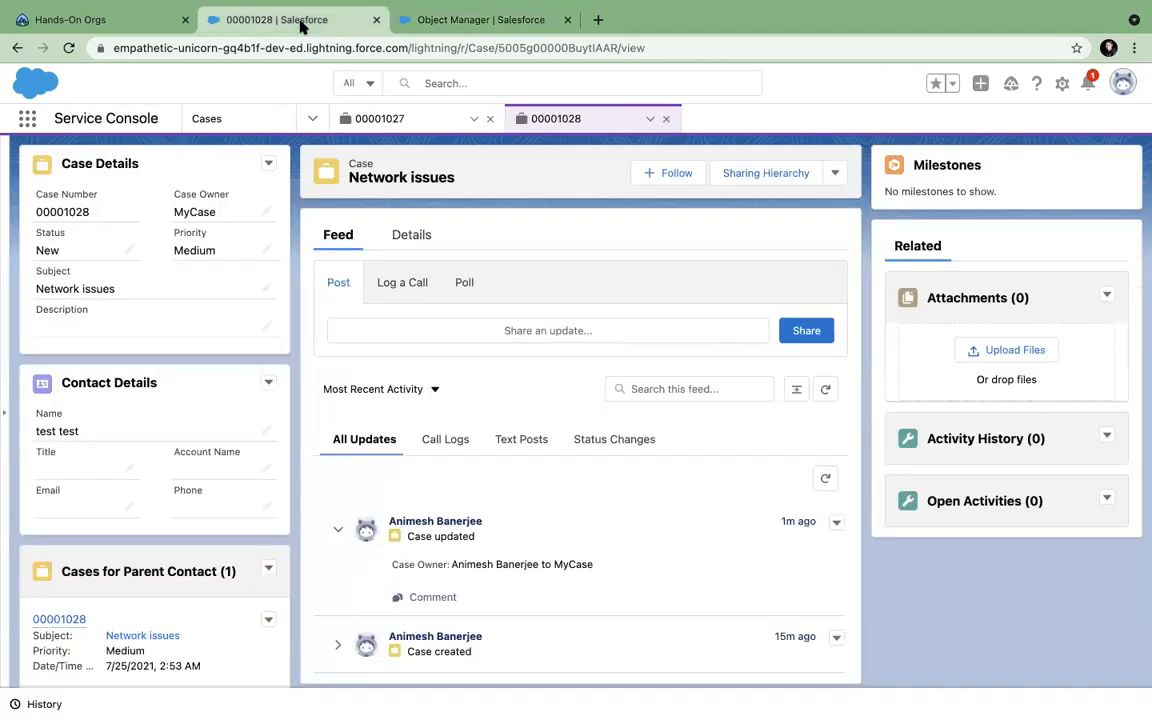
click(468, 28)
click(121, 24)
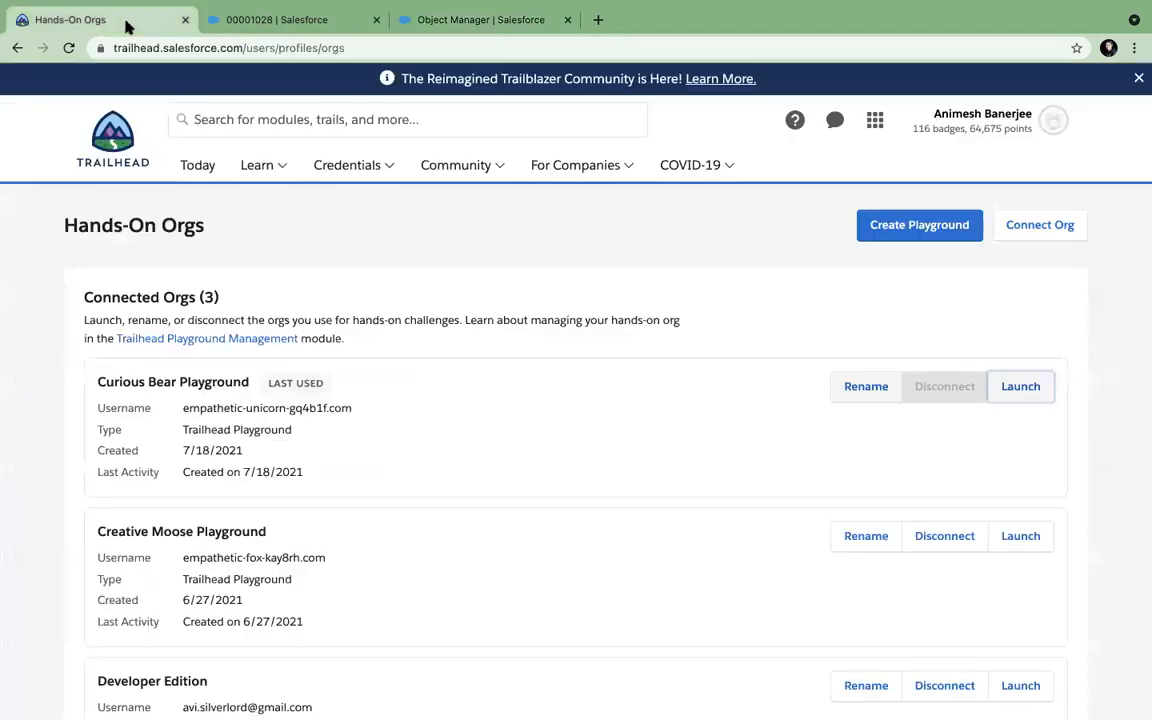
click(258, 20)
click(418, 20)
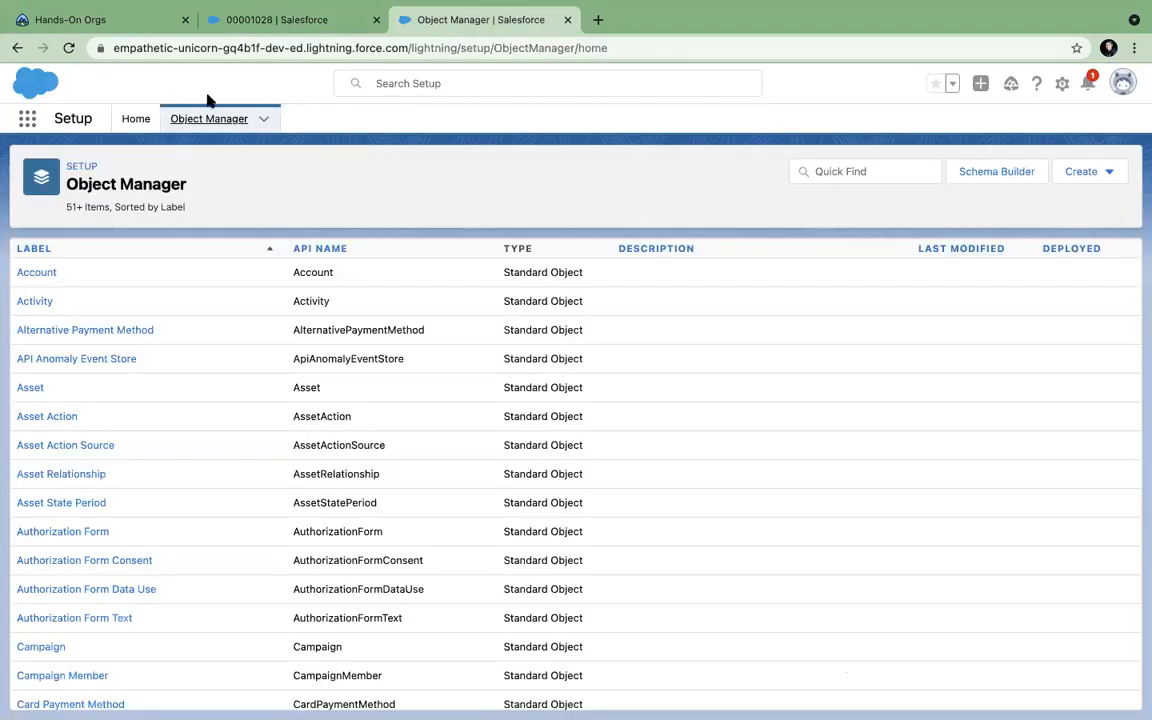
Go to Setup Home and replace the old Quick Find text with 'supoiot'.
click(135, 119)
drag(72, 164, 5, 160)
text(sup)
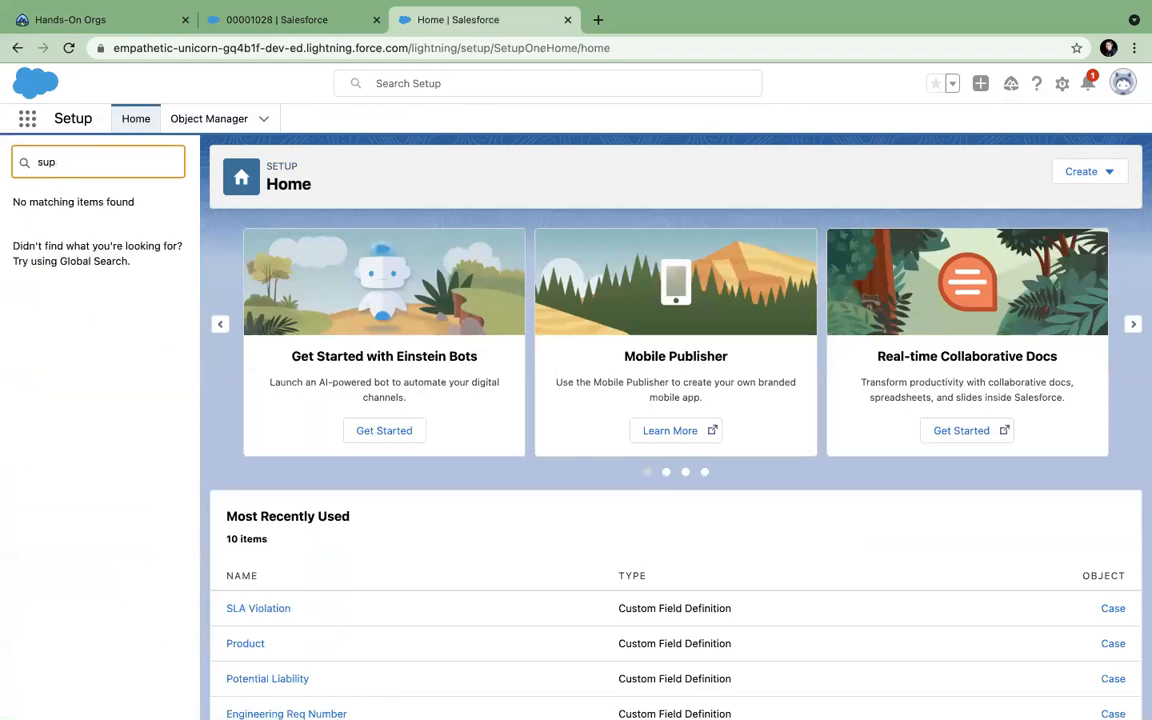
text(oiot)
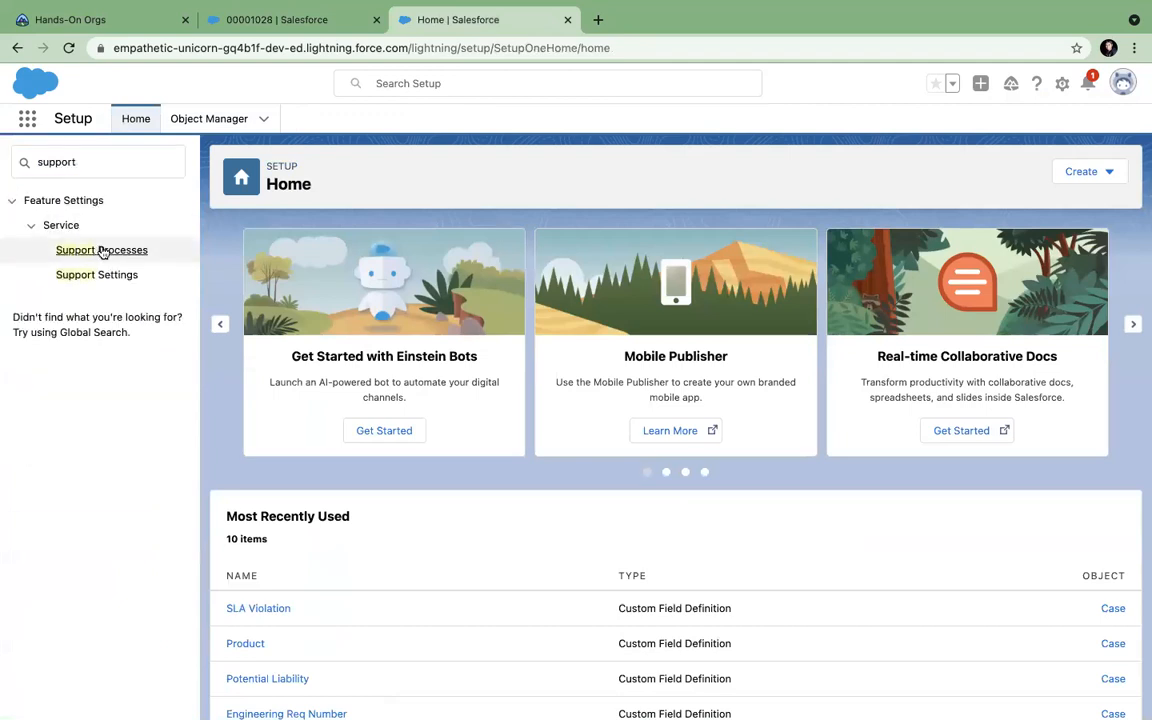
Open Support Settings and read through the case defaults, including Default Case Owner.
click(98, 250)
click(97, 276)
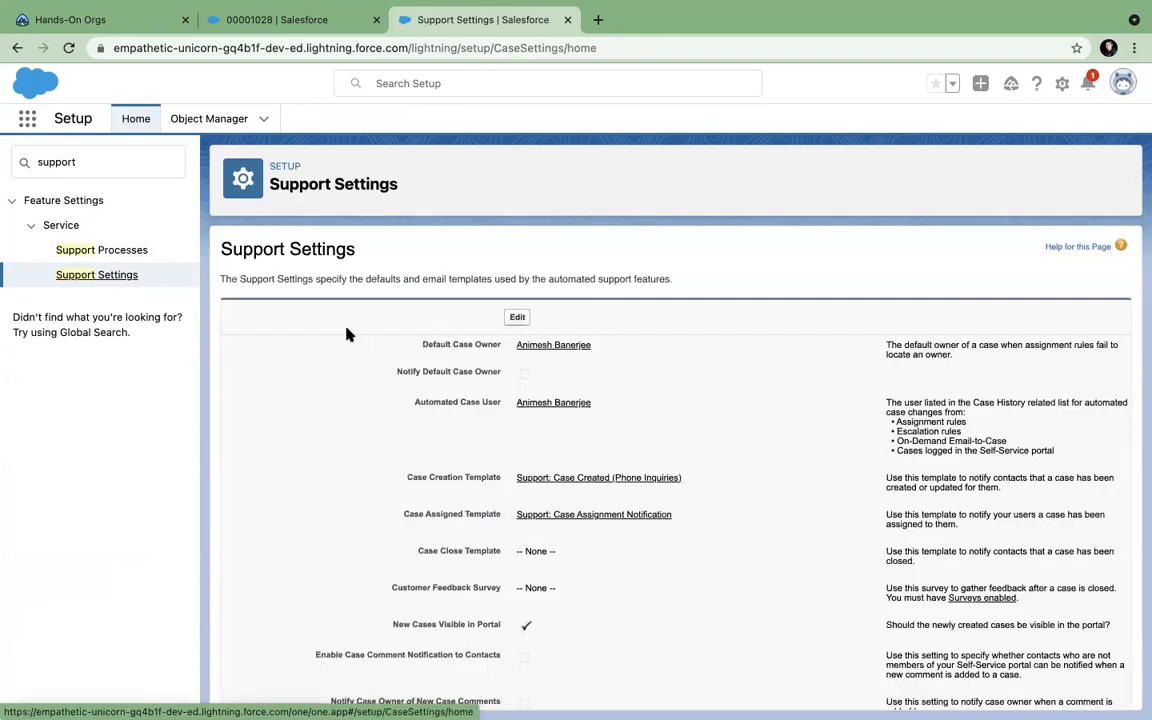
drag(423, 345, 502, 345)
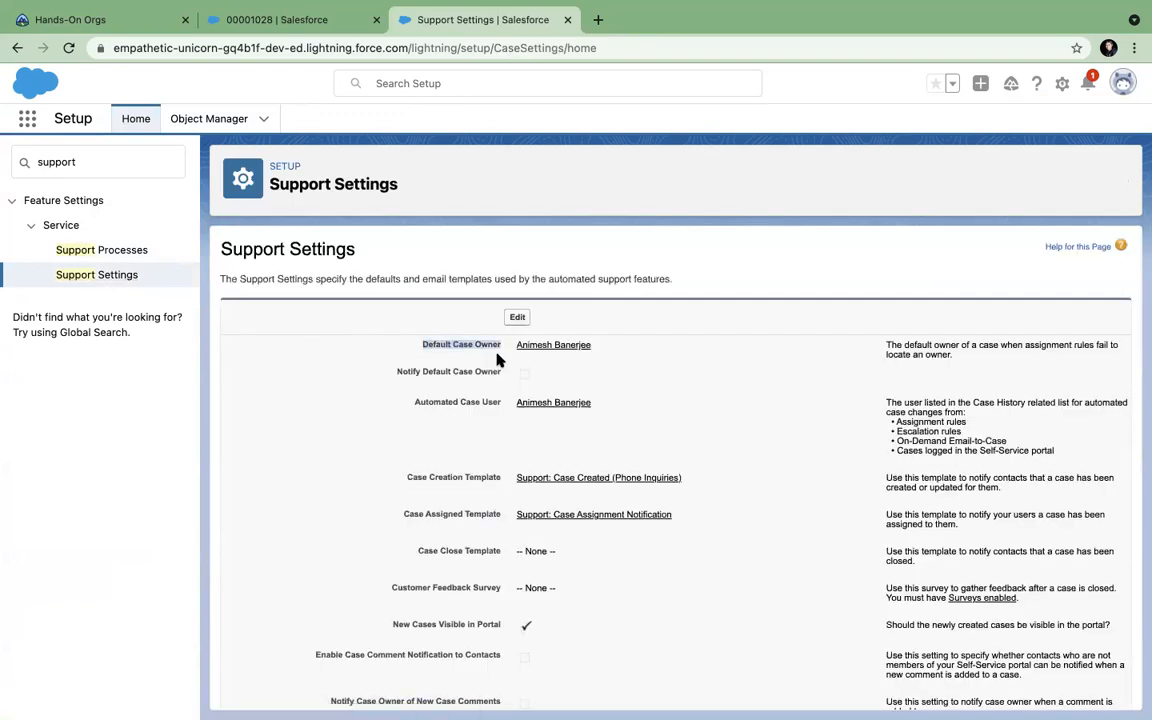
scroll(649, 364, down, 1)
scroll(649, 364, up, 1)
scroll(771, 288, down, 4)
scroll(771, 288, down, 5)
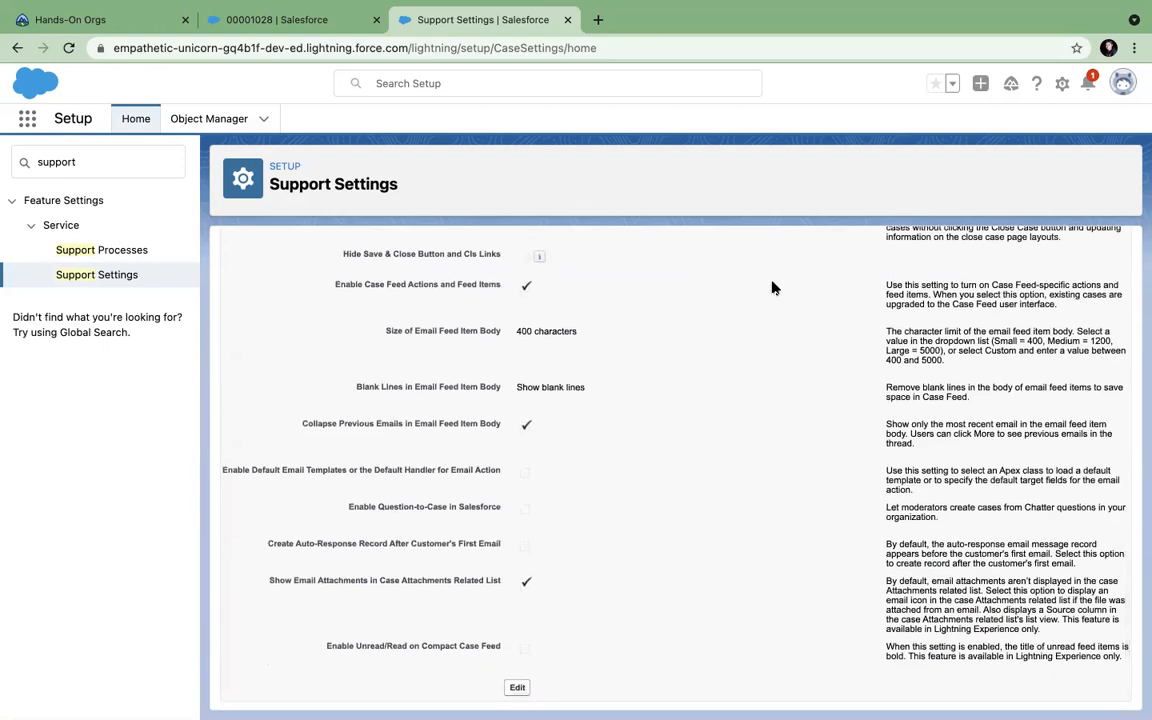
scroll(771, 288, up, 5)
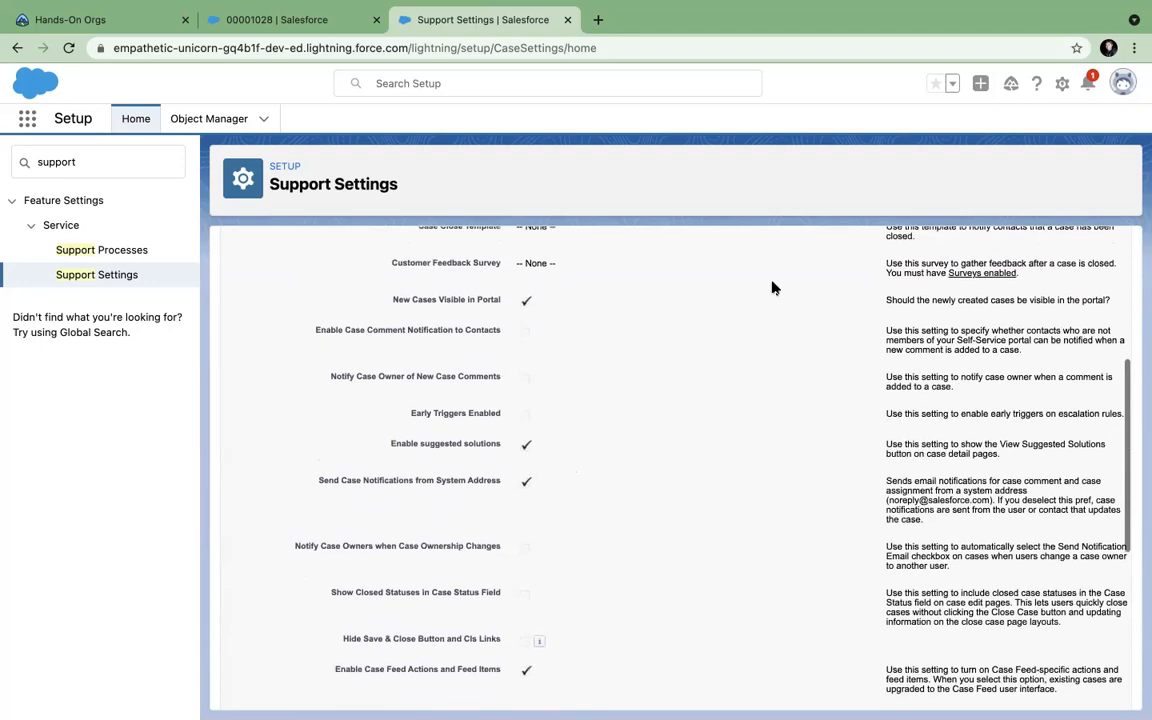
scroll(771, 288, up, 2)
scroll(771, 288, up, 2)
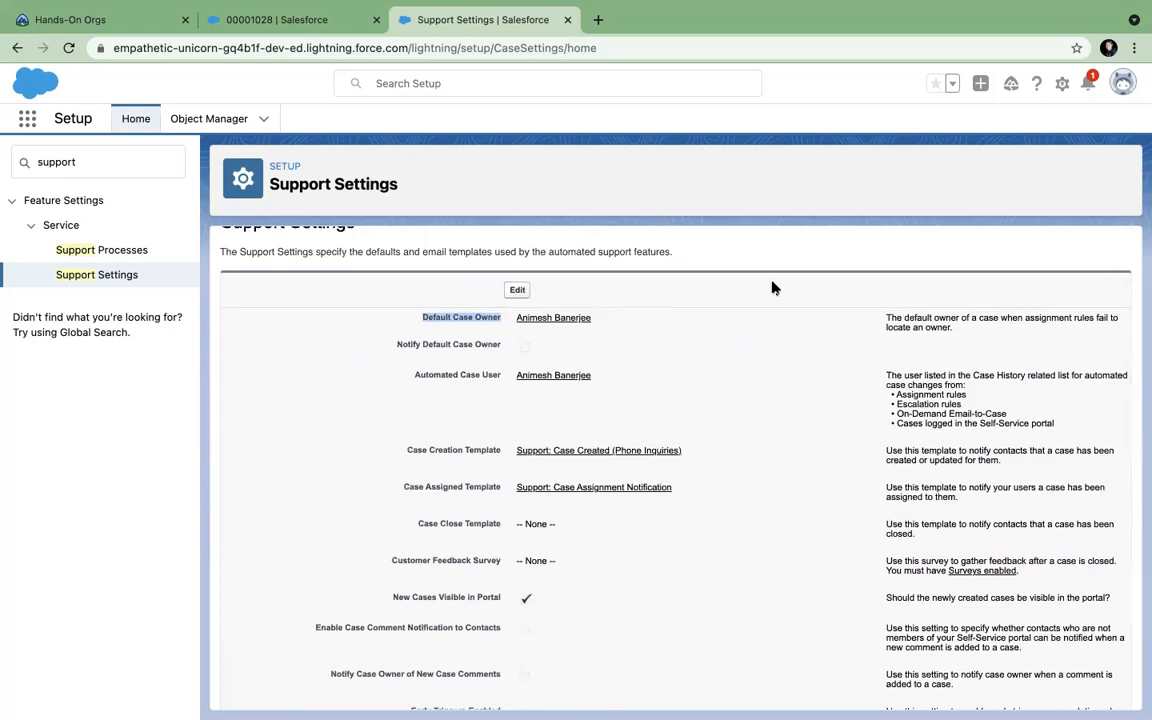
Edit the settings to check the owner type choices, keeping User, and cancel without saving.
click(517, 289)
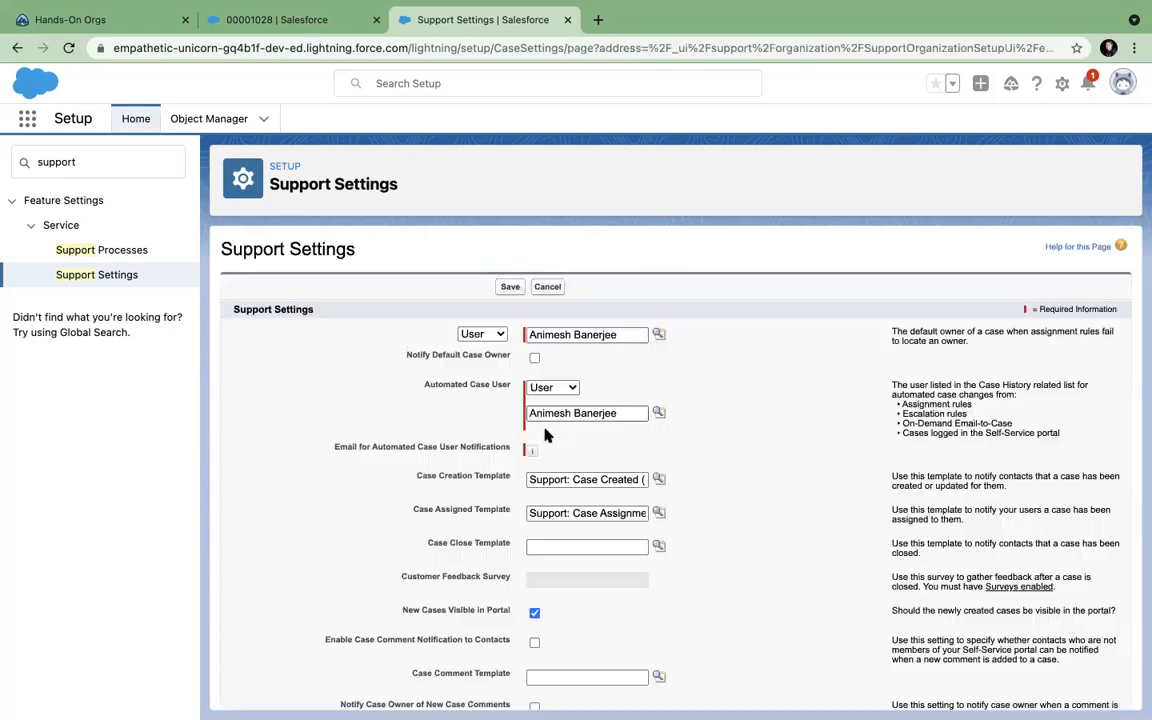
click(560, 545)
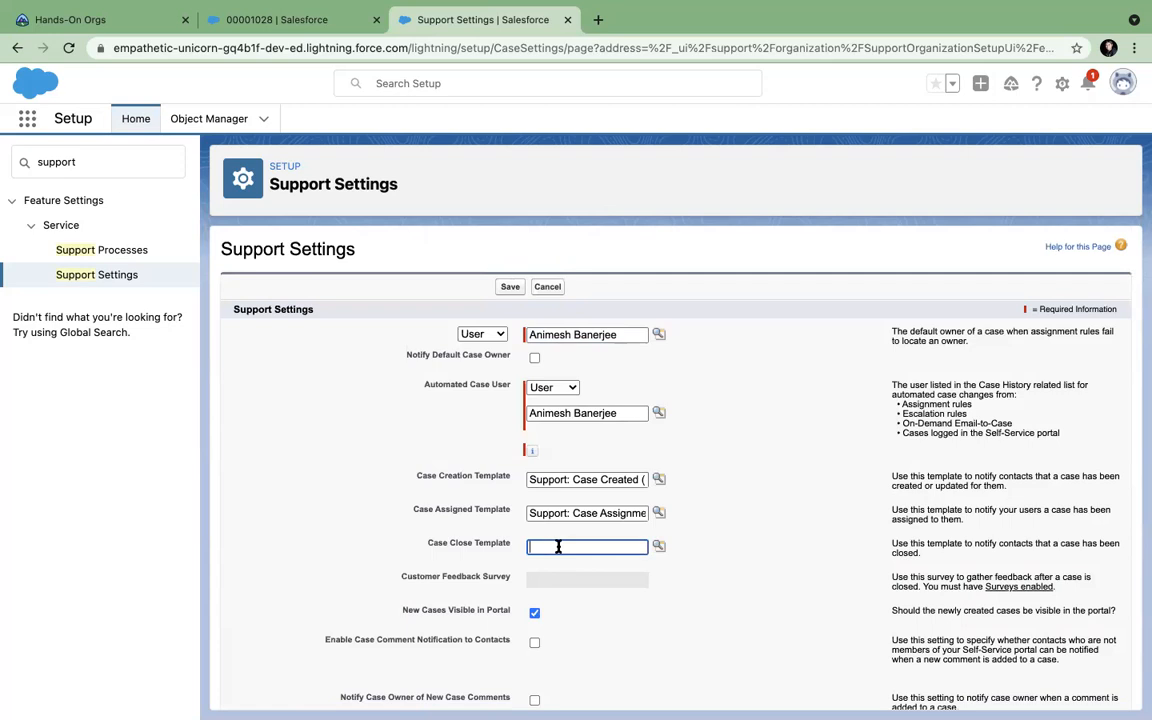
click(545, 288)
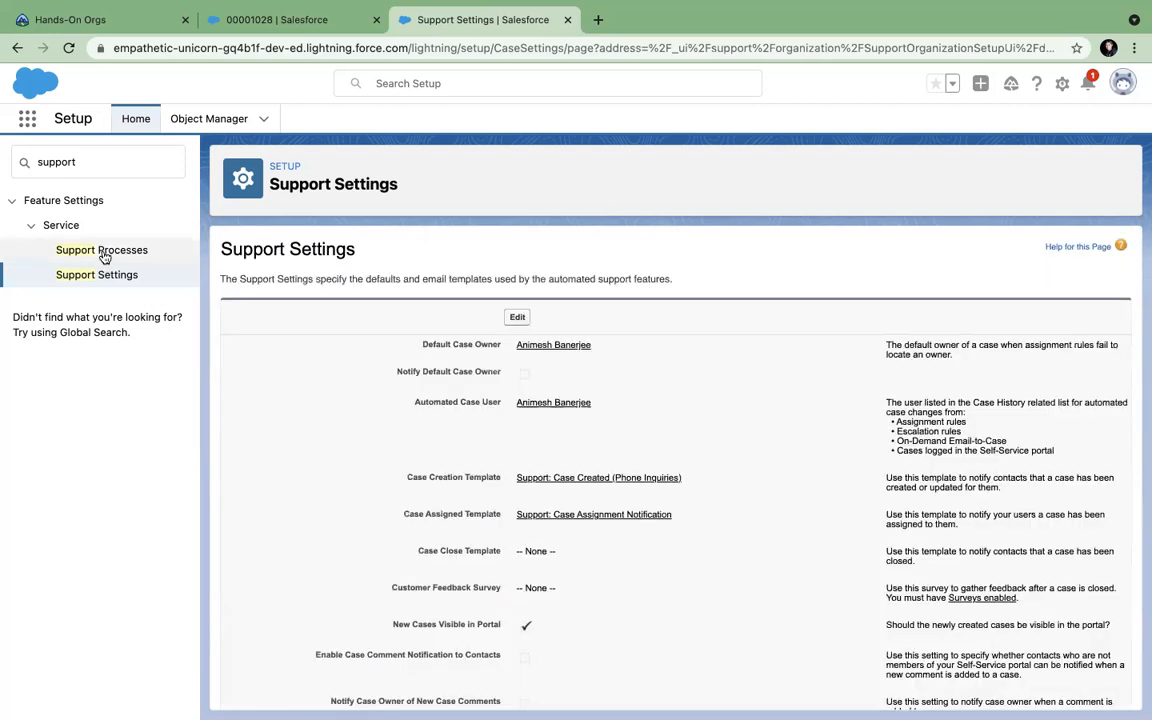
click(521, 318)
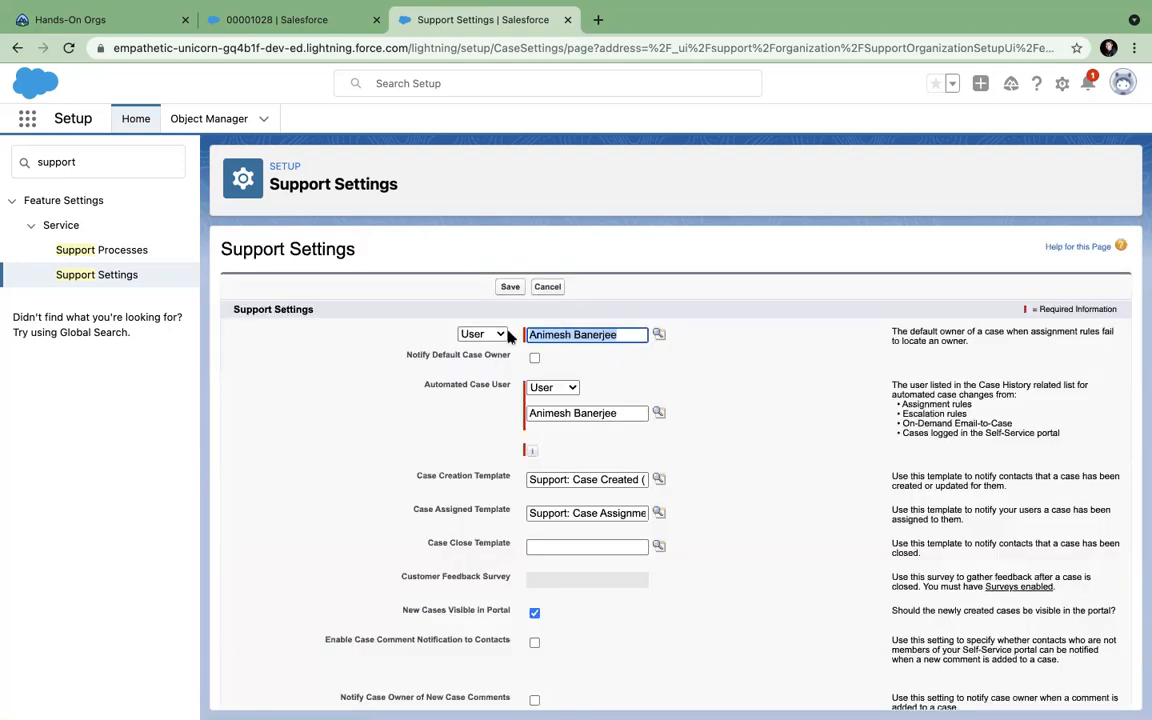
click(495, 334)
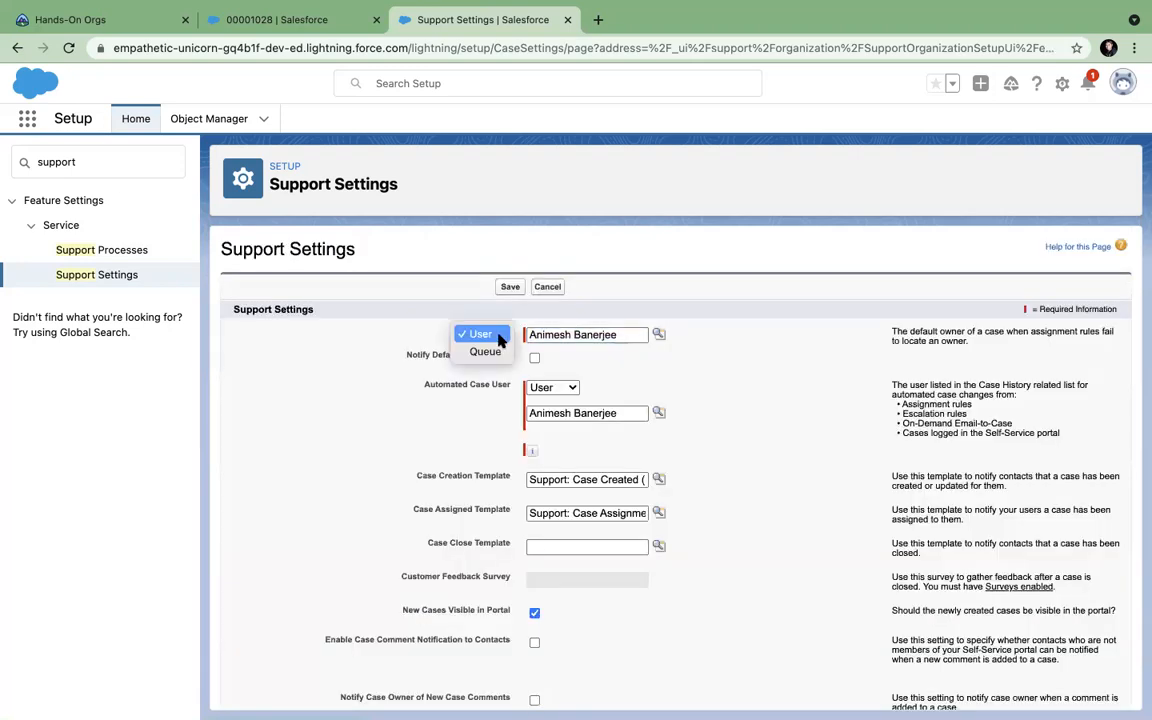
click(548, 288)
click(558, 288)
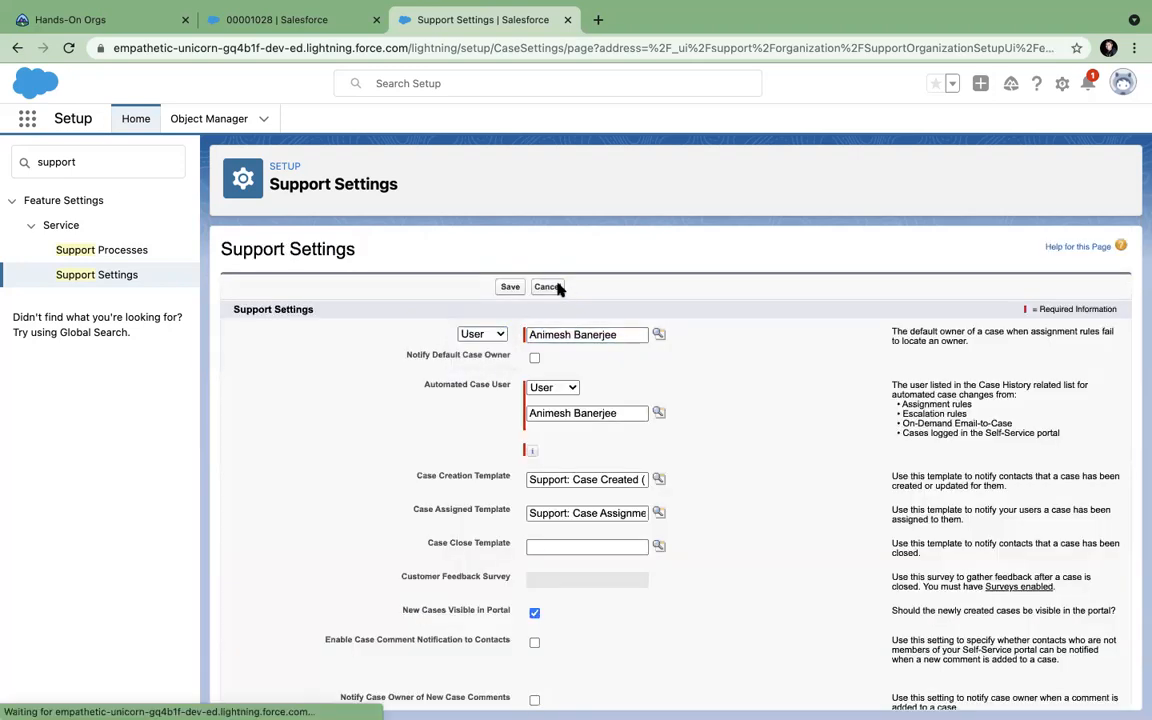
Create a new support process named Installation based on the Master process.
click(134, 251)
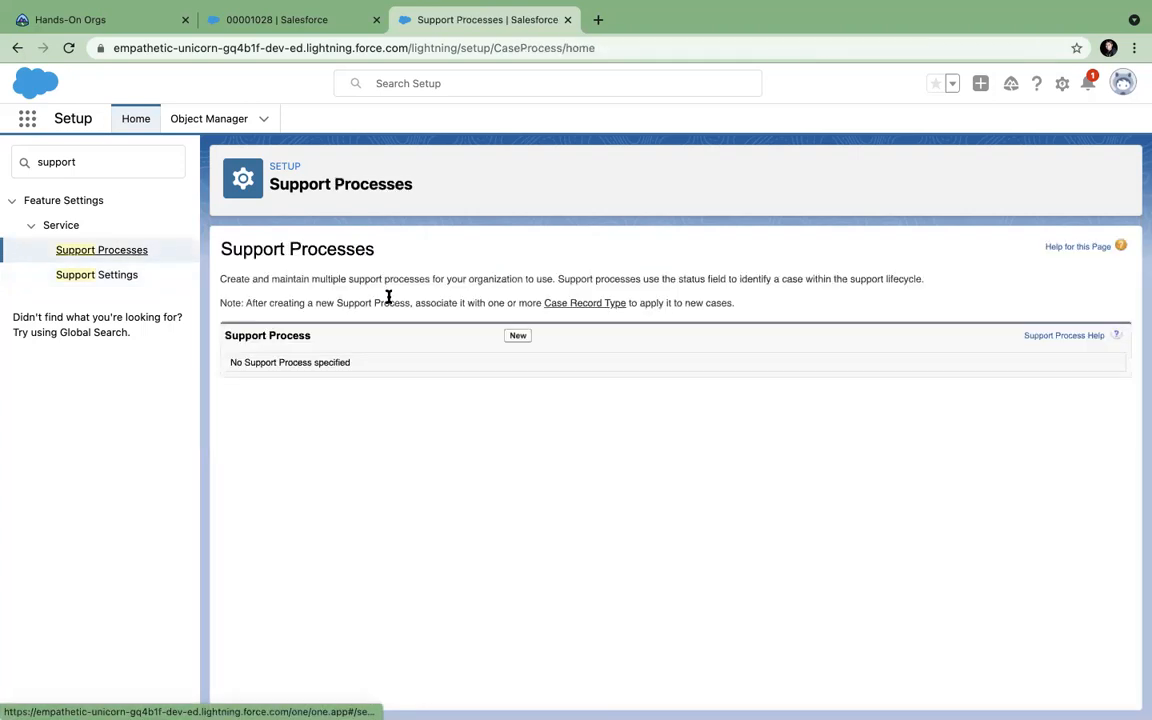
click(522, 336)
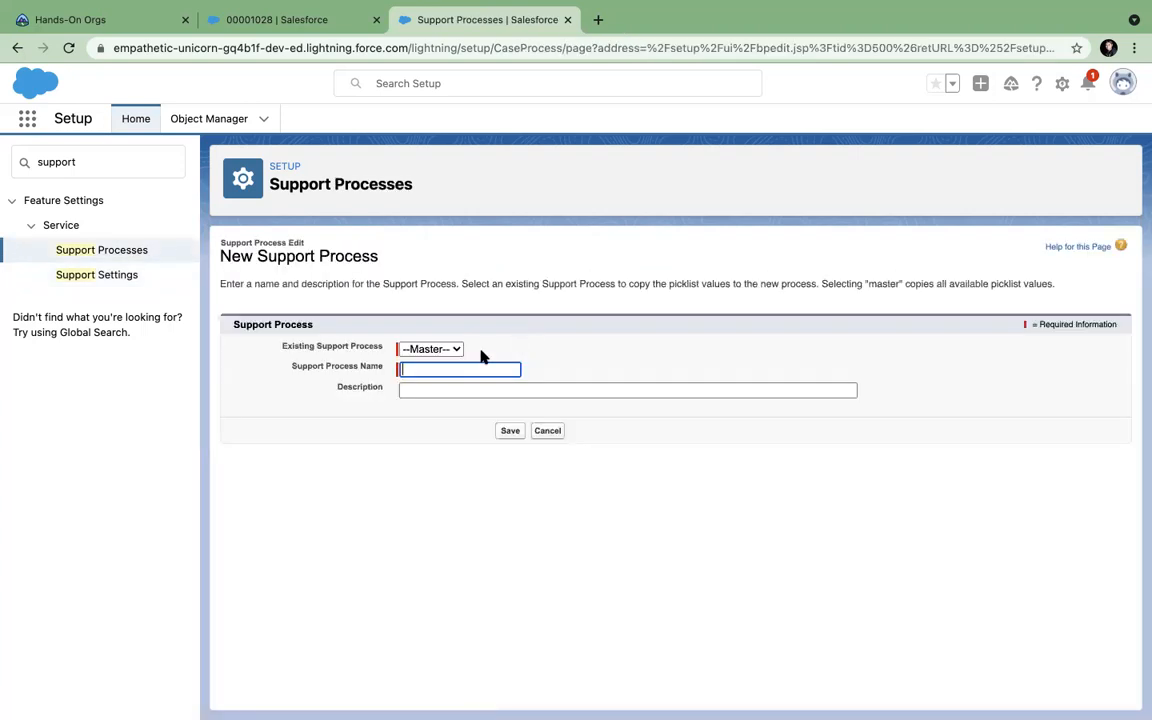
click(436, 349)
click(452, 353)
click(461, 368)
click(502, 432)
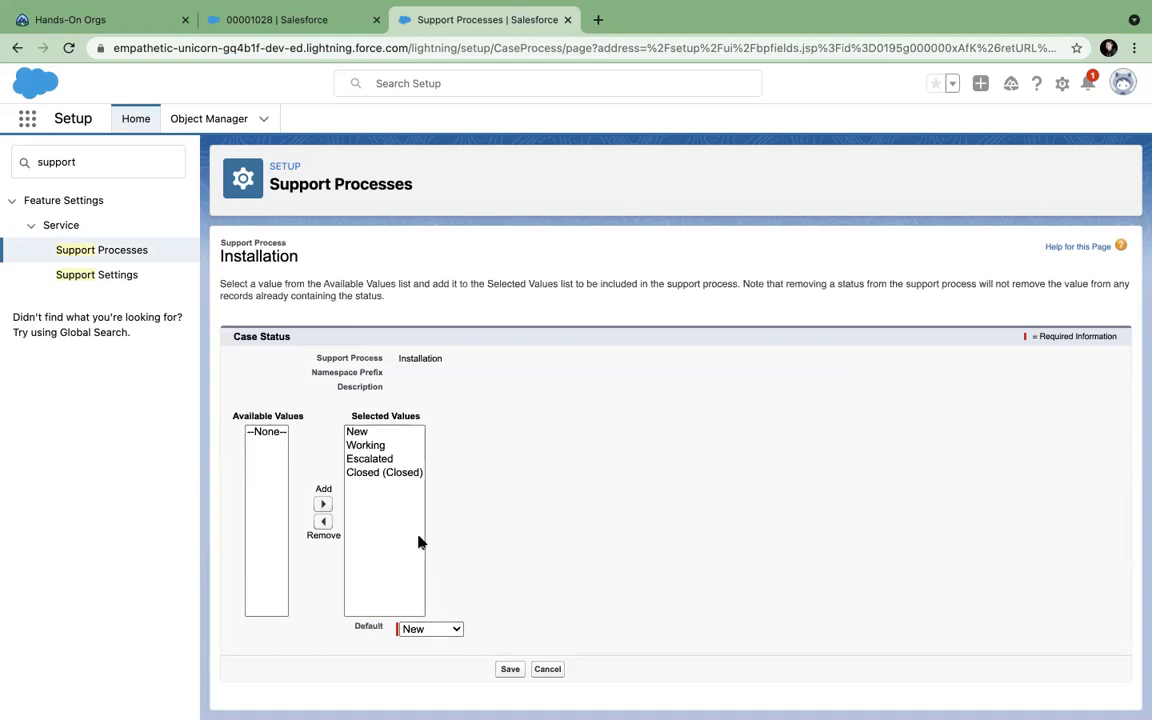
Remove Escalated from the Installation process statuses and save.
click(378, 460)
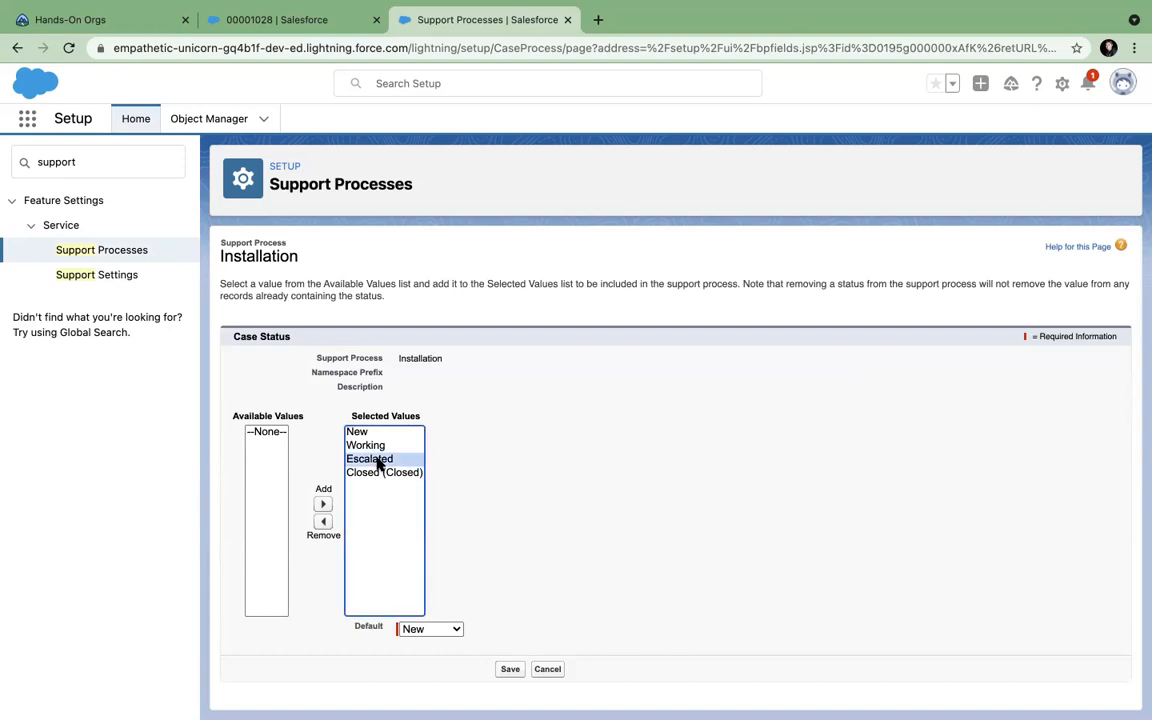
click(323, 521)
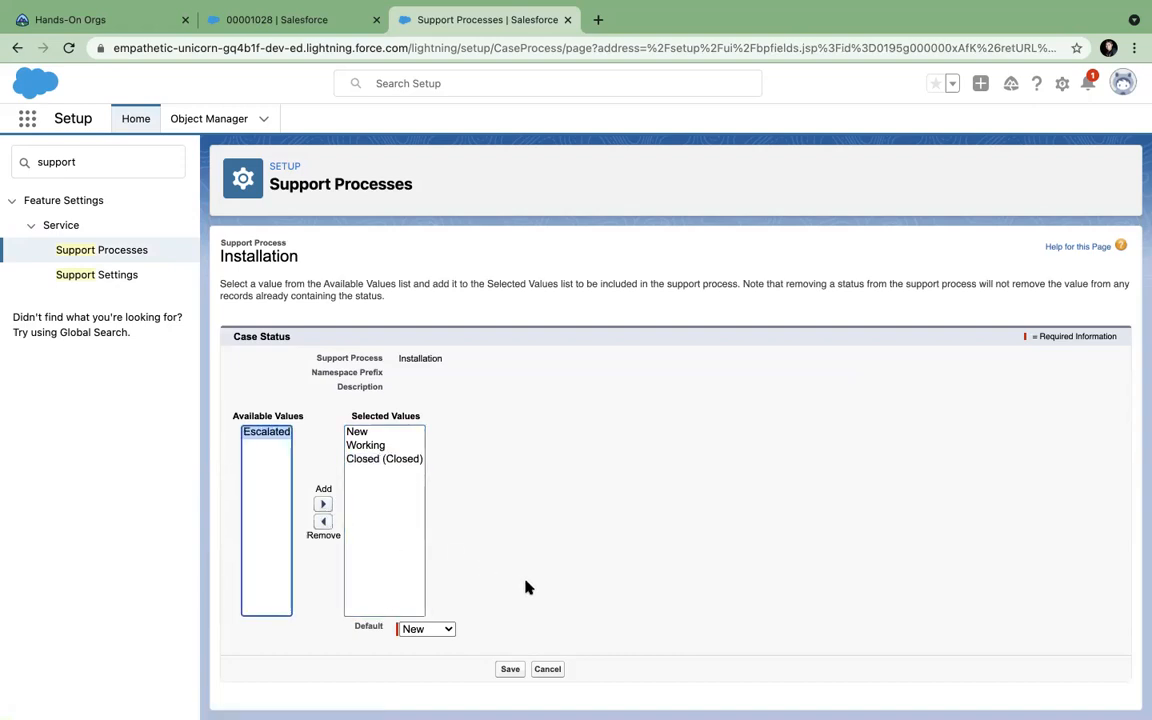
click(509, 668)
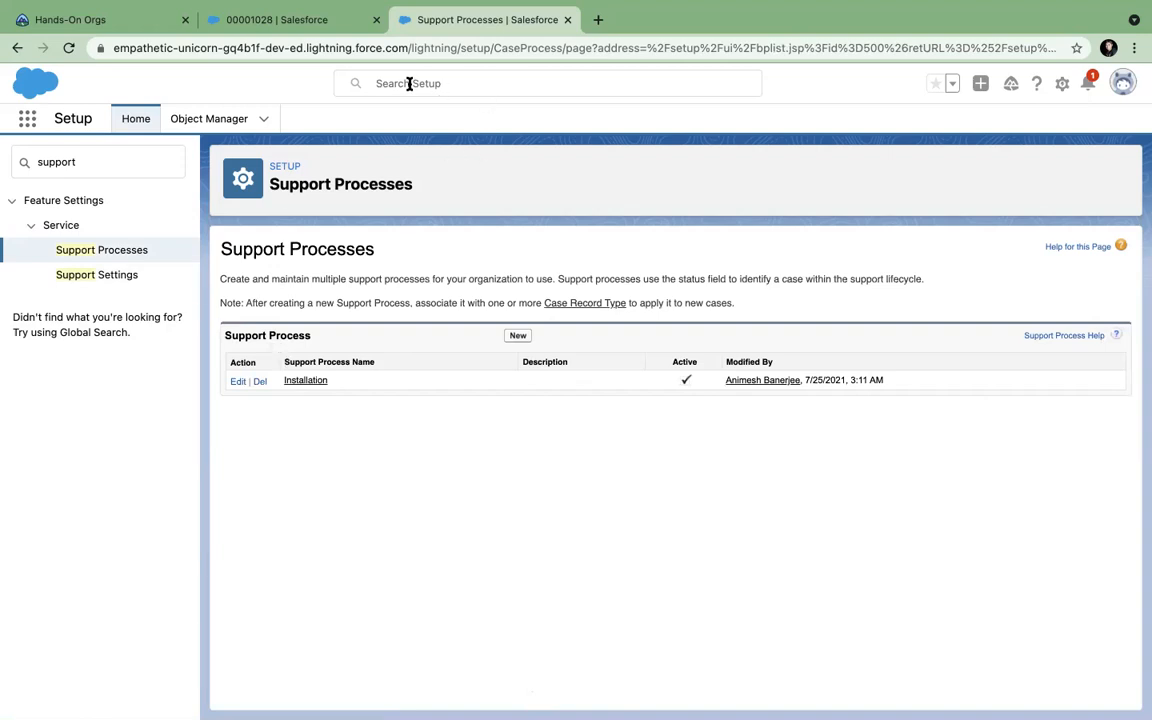
Reload the case record tab and look over its actions and console tab options.
click(272, 20)
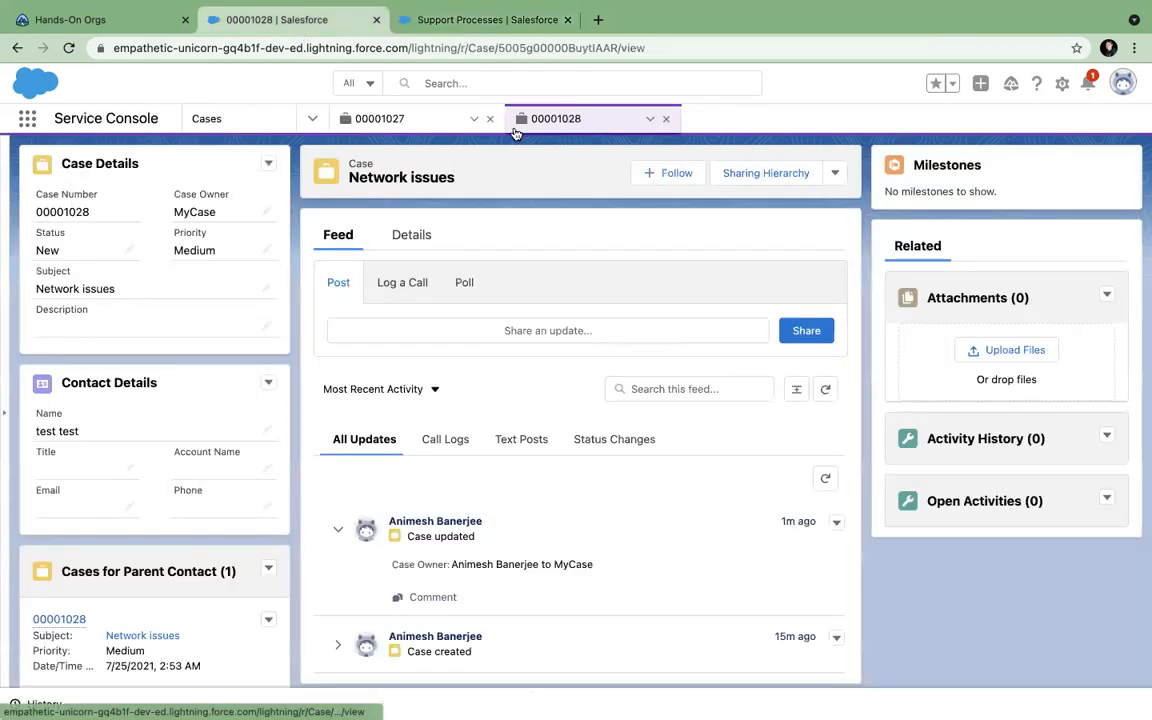
click(69, 48)
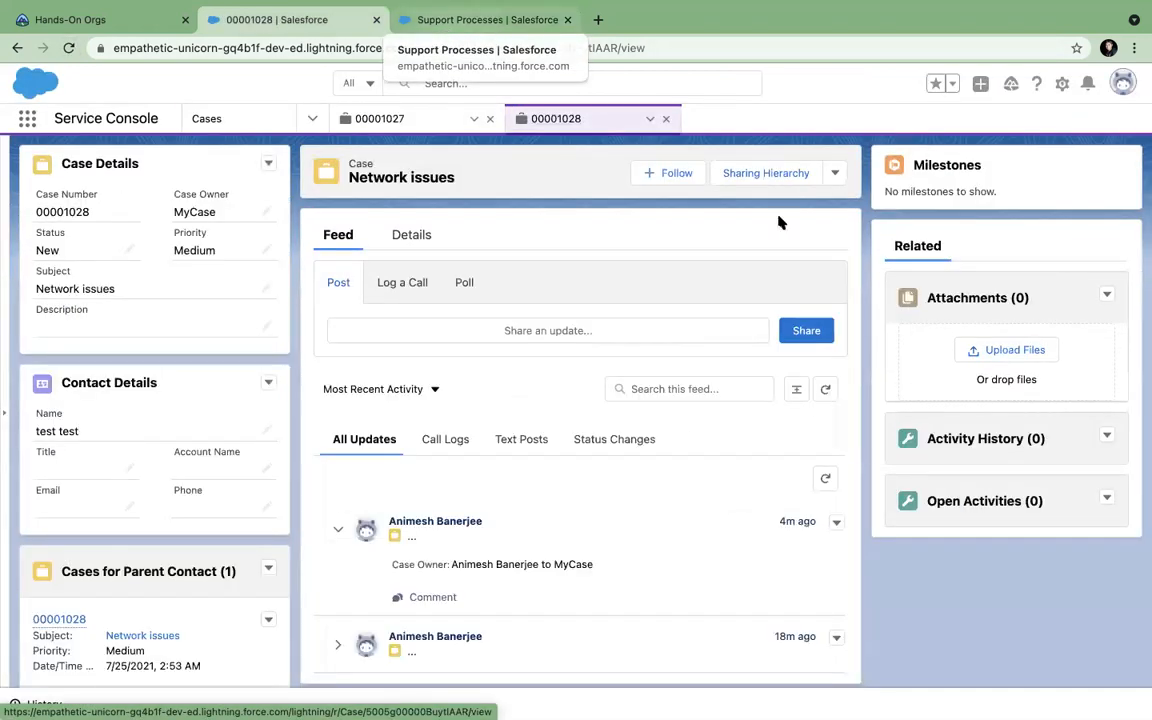
click(835, 174)
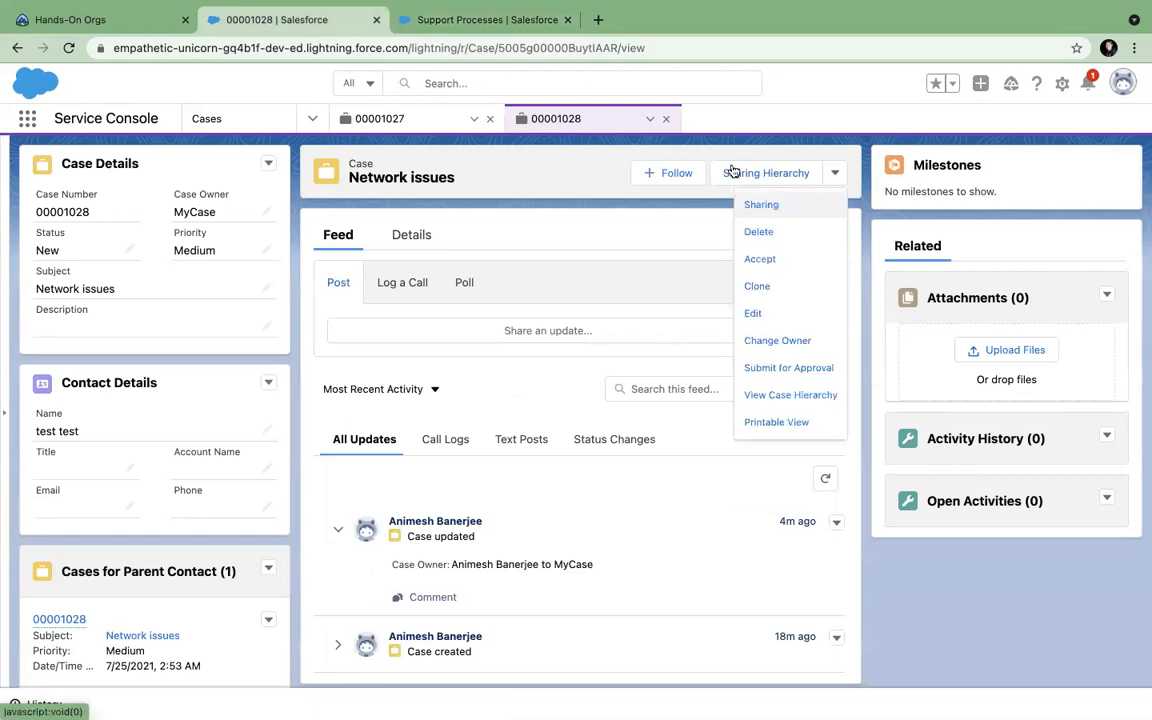
click(482, 20)
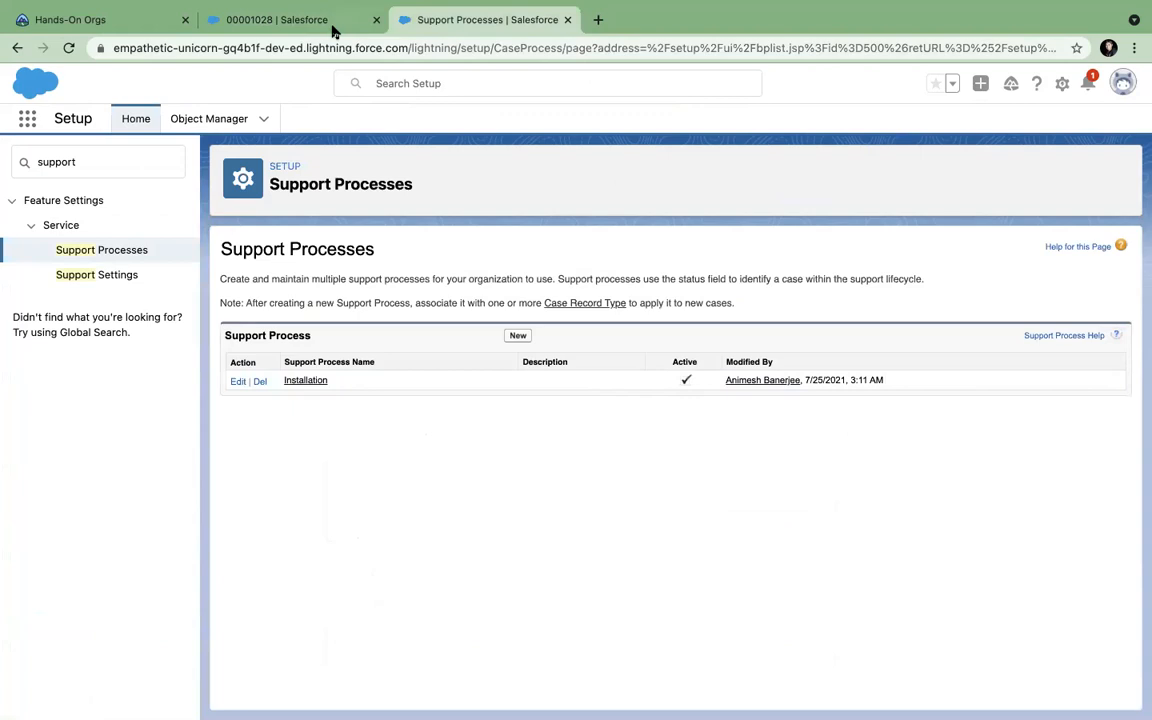
click(298, 23)
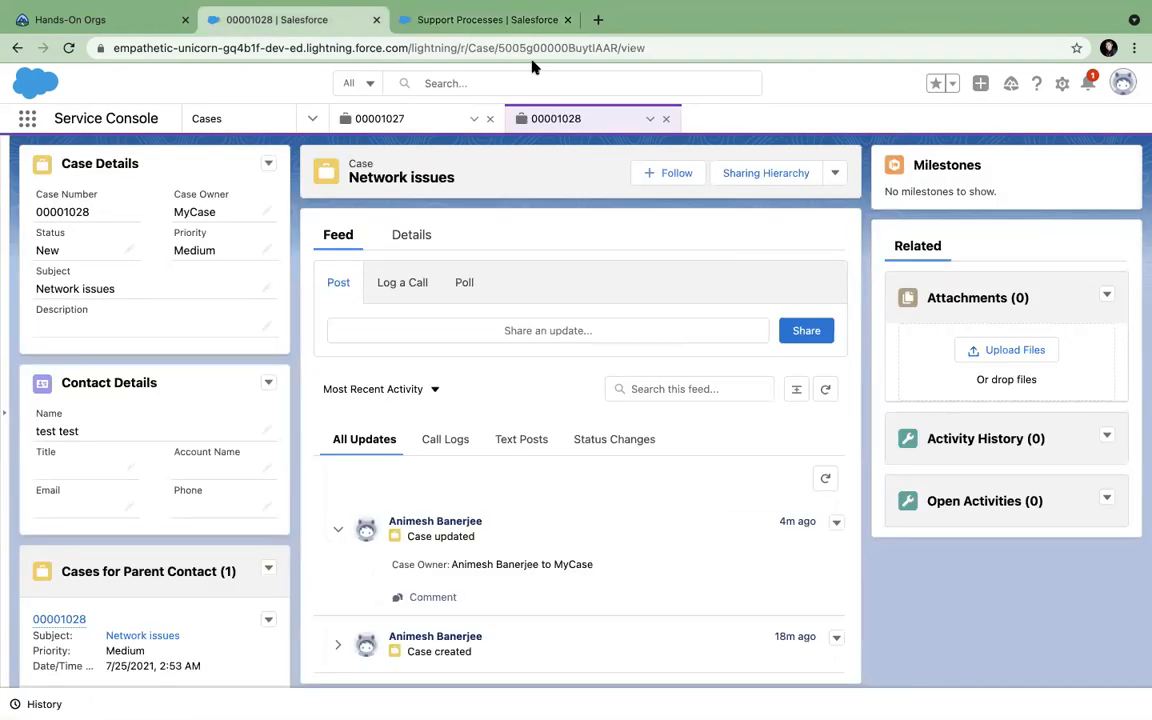
click(650, 119)
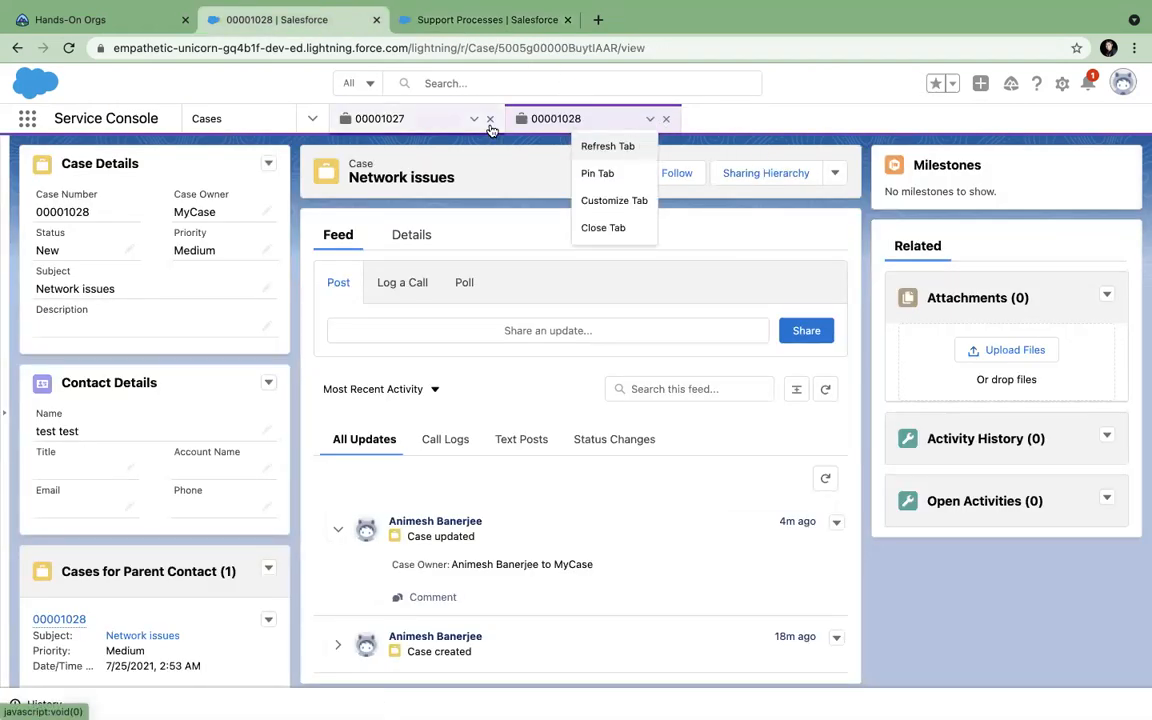
click(755, 211)
Start a new case from the Cases list and check its Status options, then return to Support Processes.
click(258, 118)
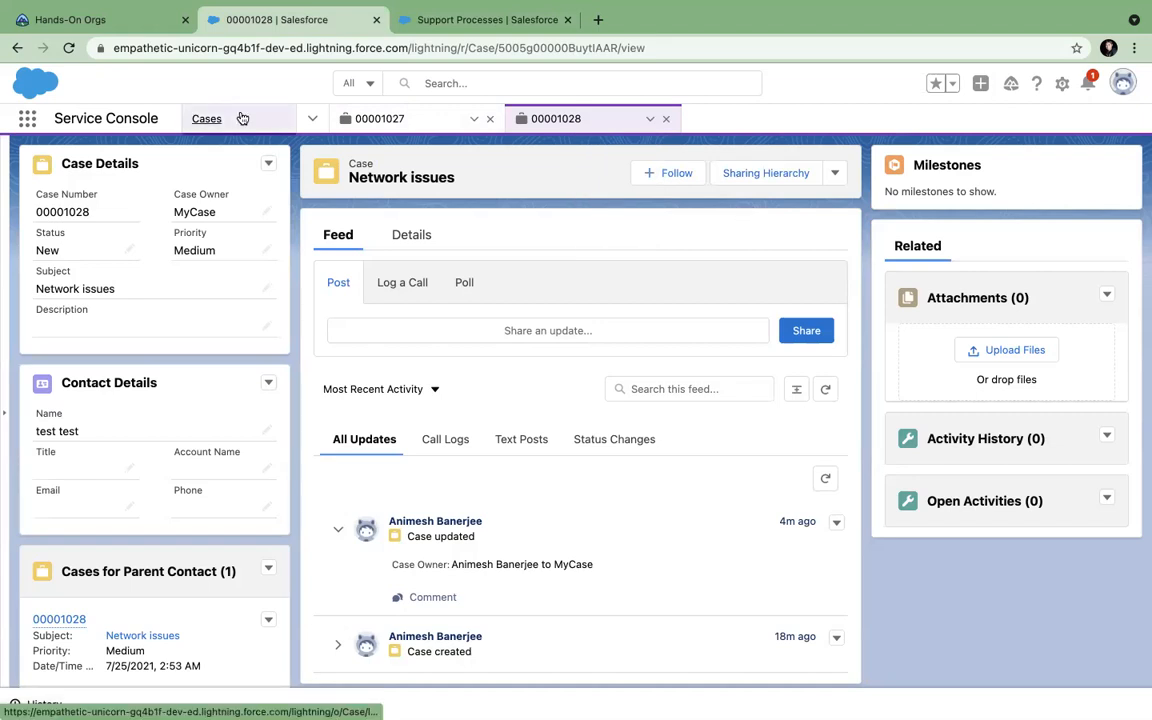
click(1012, 163)
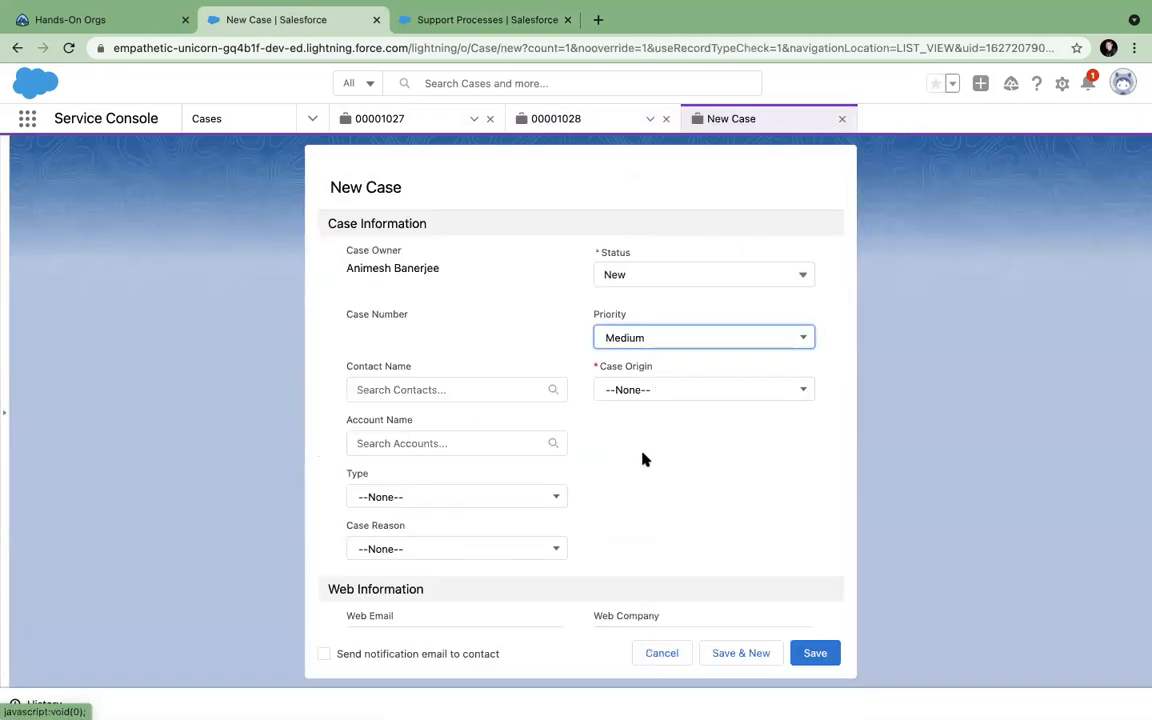
scroll(644, 459, down, 2)
scroll(644, 459, down, 5)
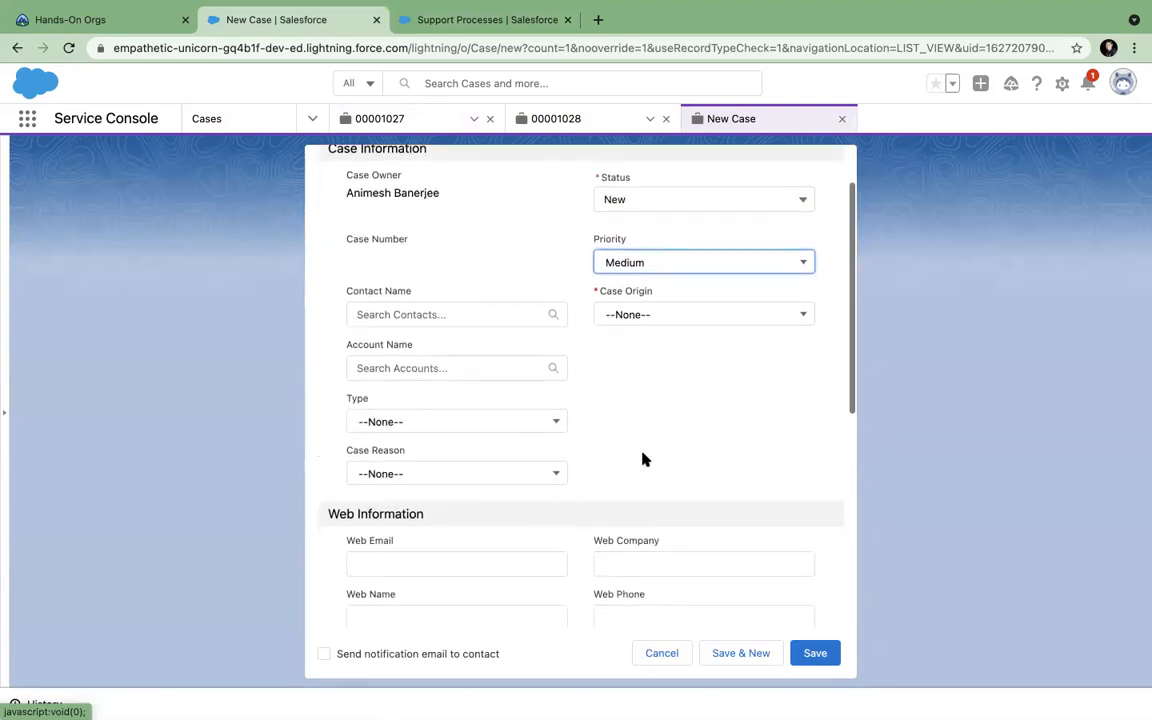
scroll(644, 459, down, 3)
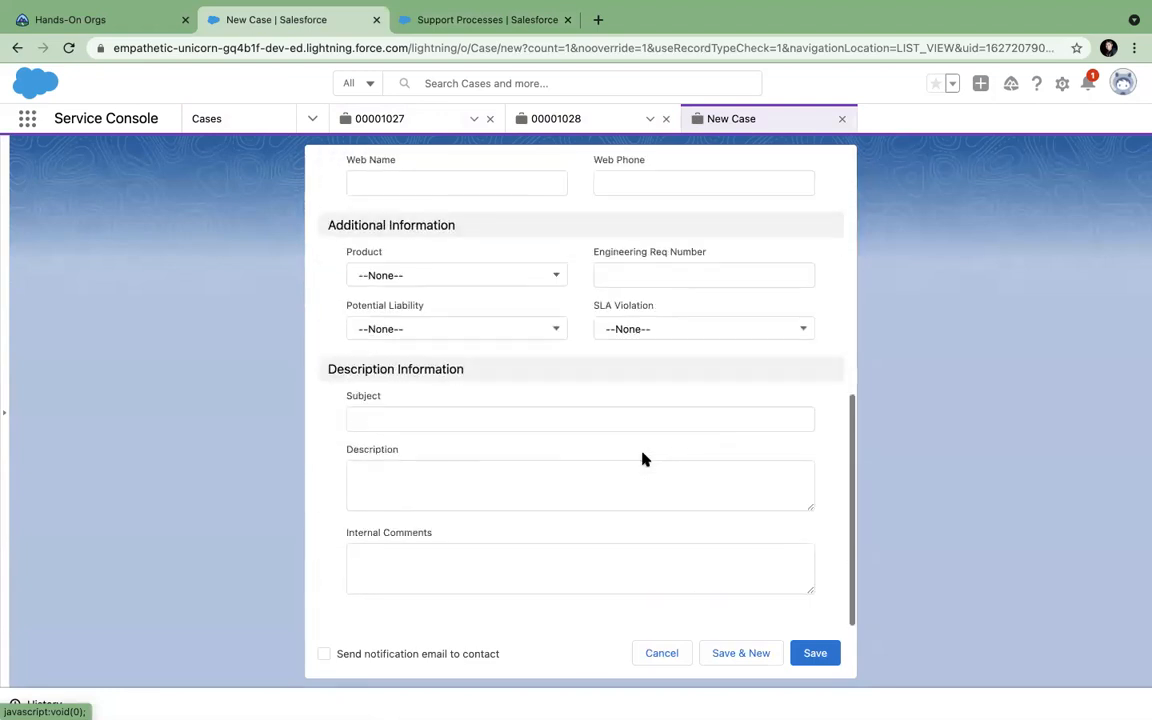
scroll(505, 274, up, 10)
click(638, 274)
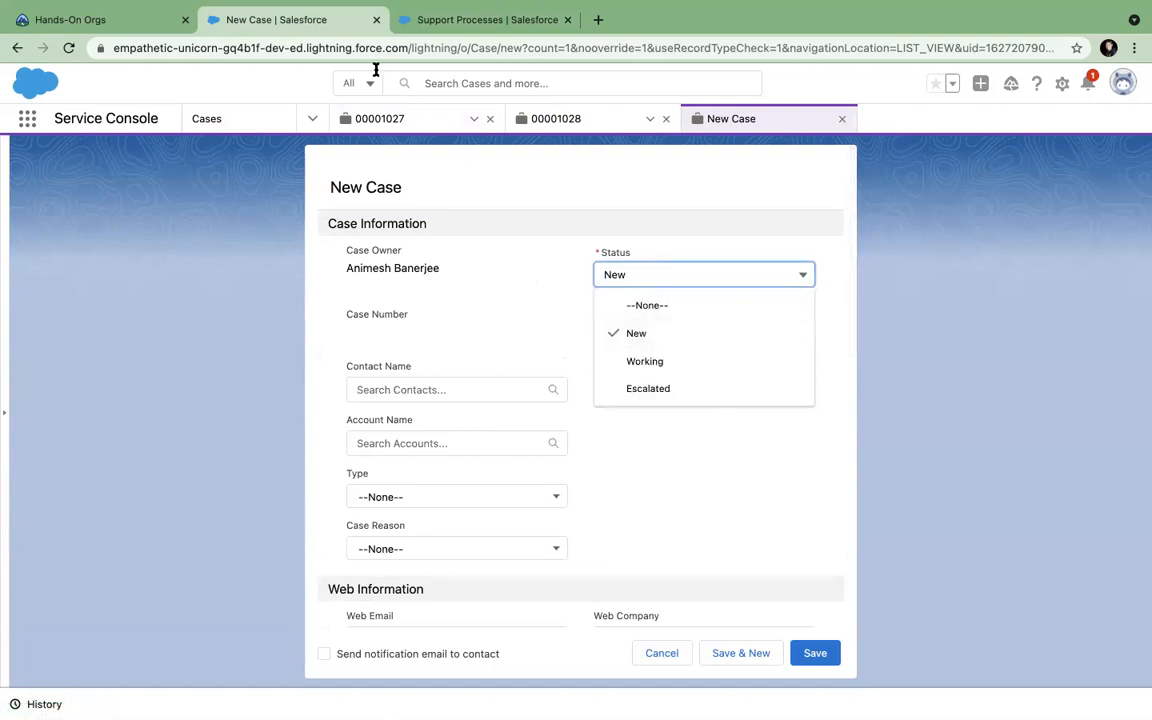
click(420, 20)
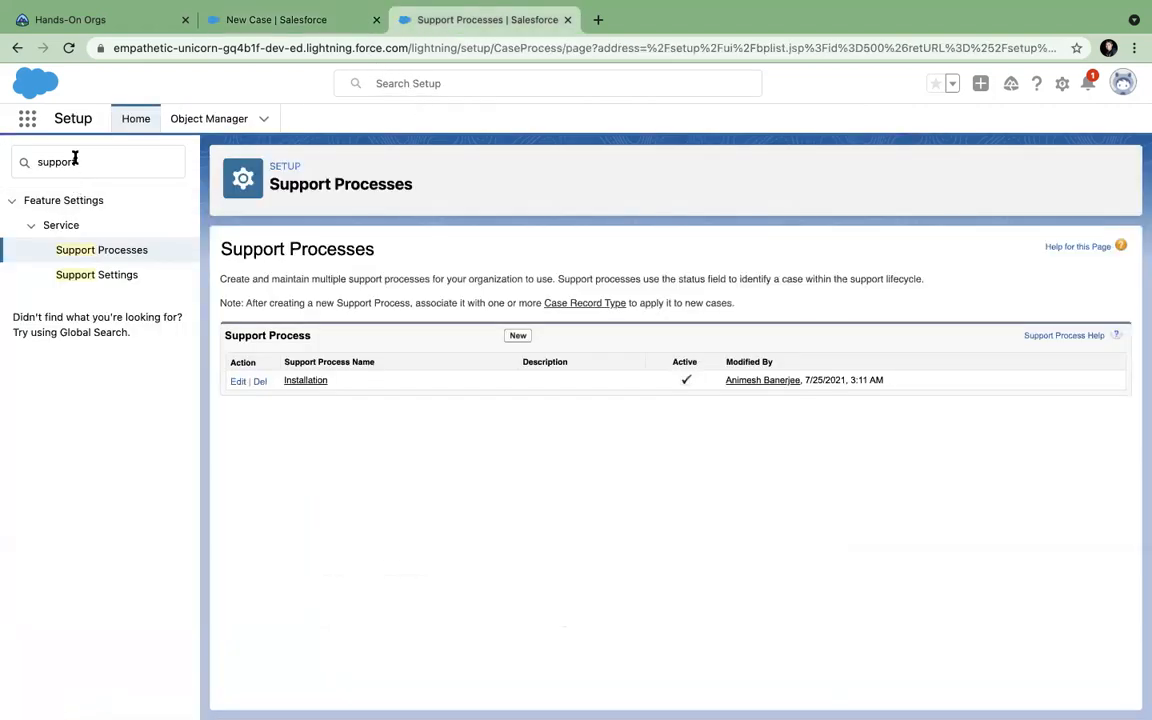
Find the Case object with 'ca' and start a new record type from its Record Types.
click(195, 120)
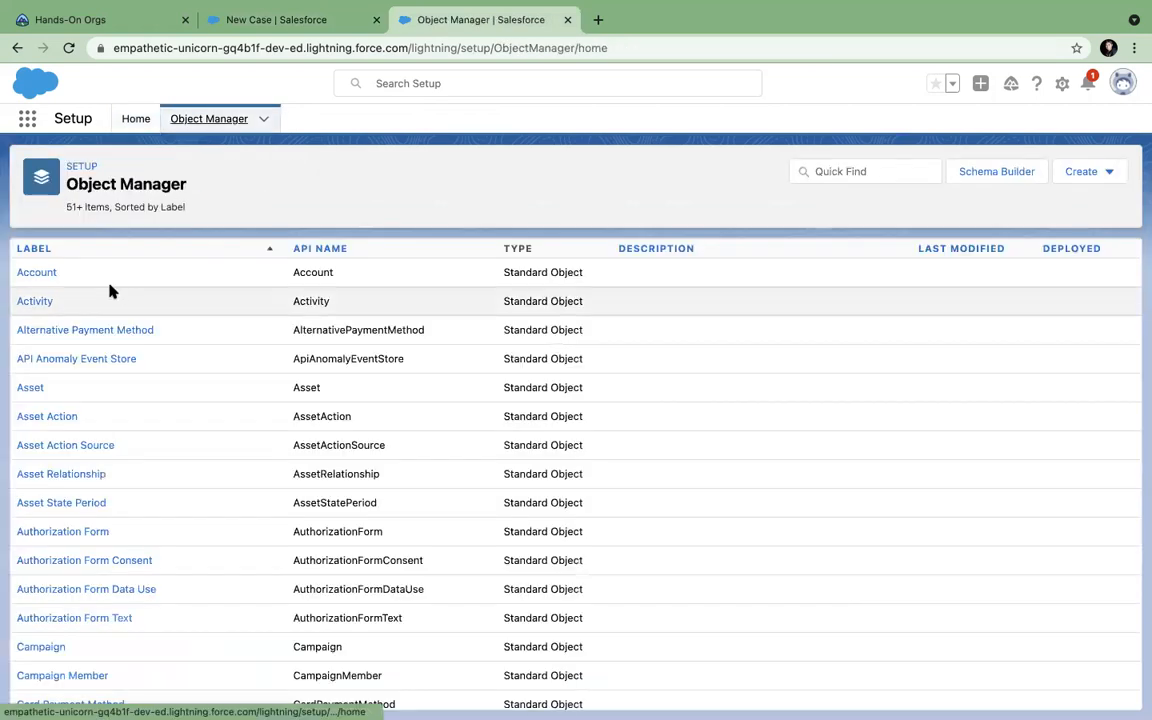
click(828, 172)
text(case)
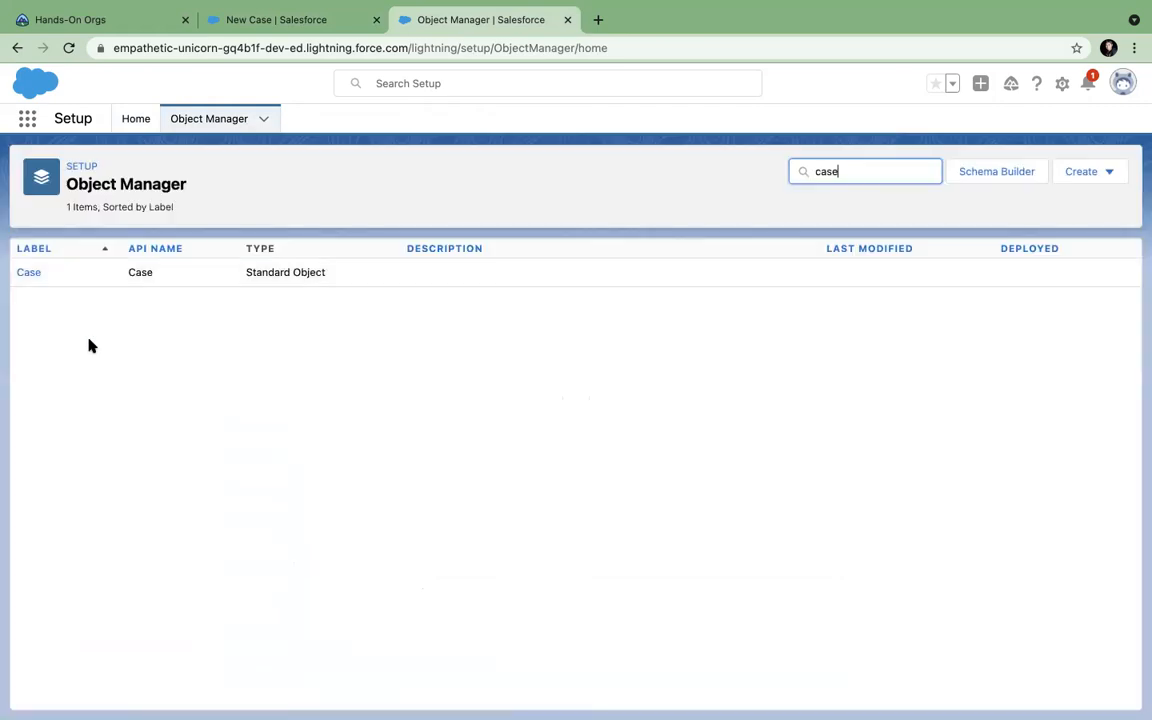
click(30, 271)
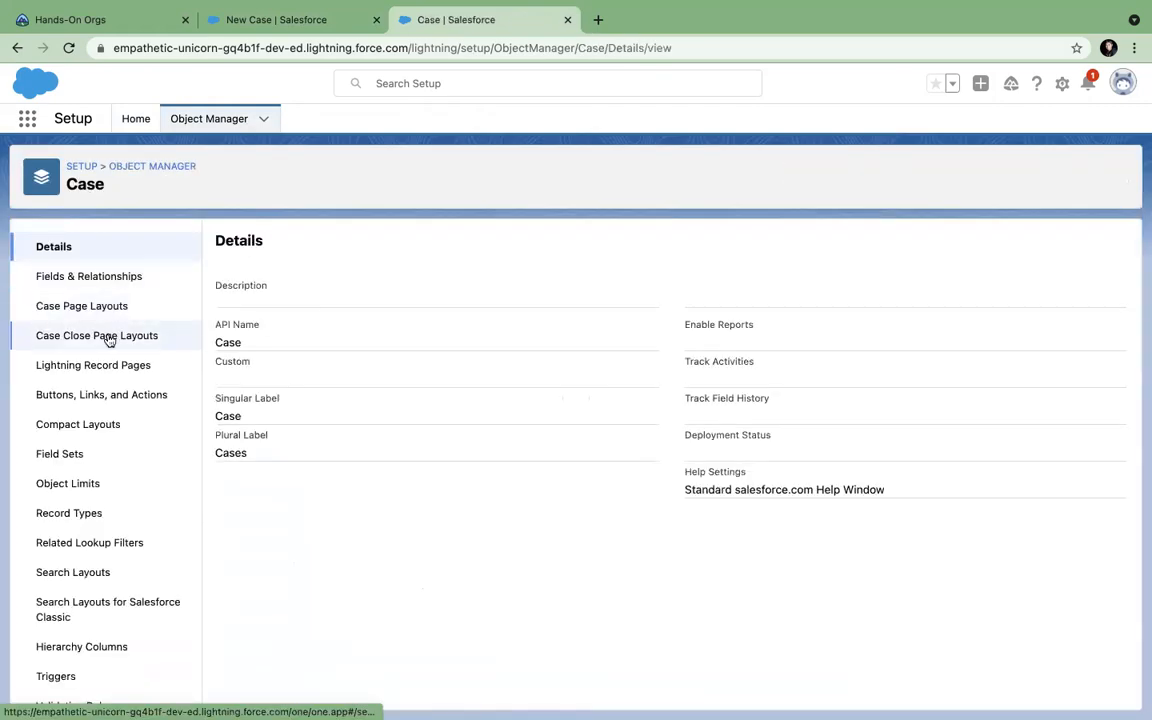
scroll(79, 497, down, 1)
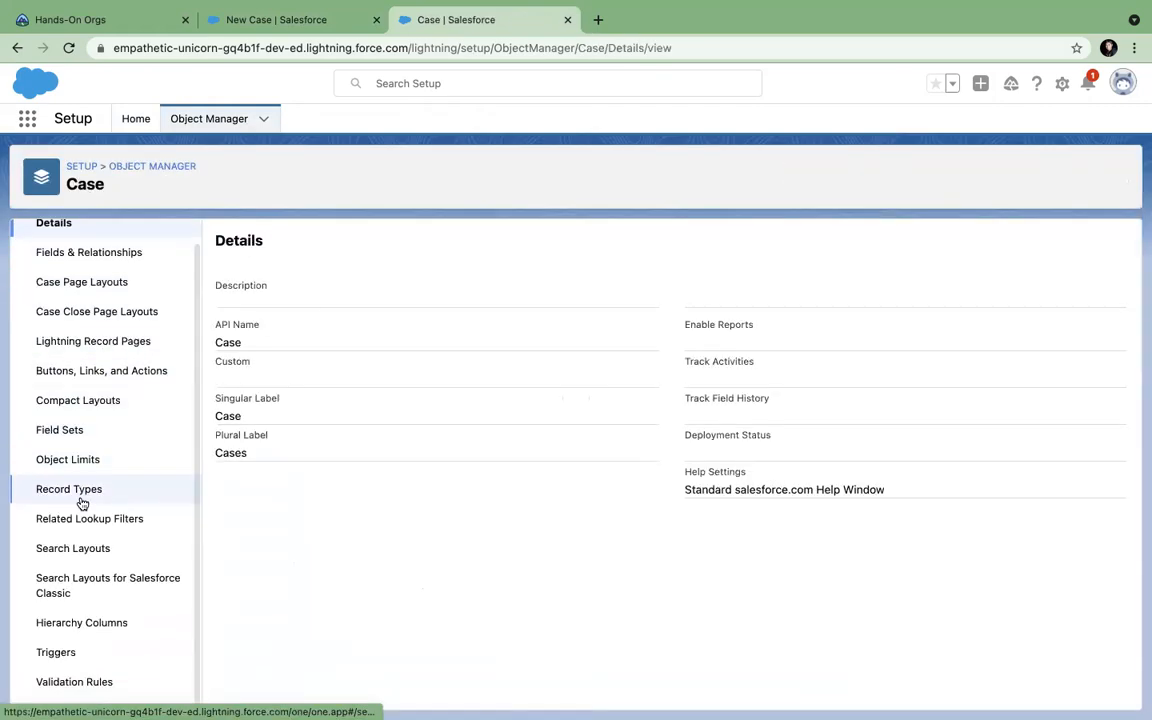
scroll(82, 509, up, 1)
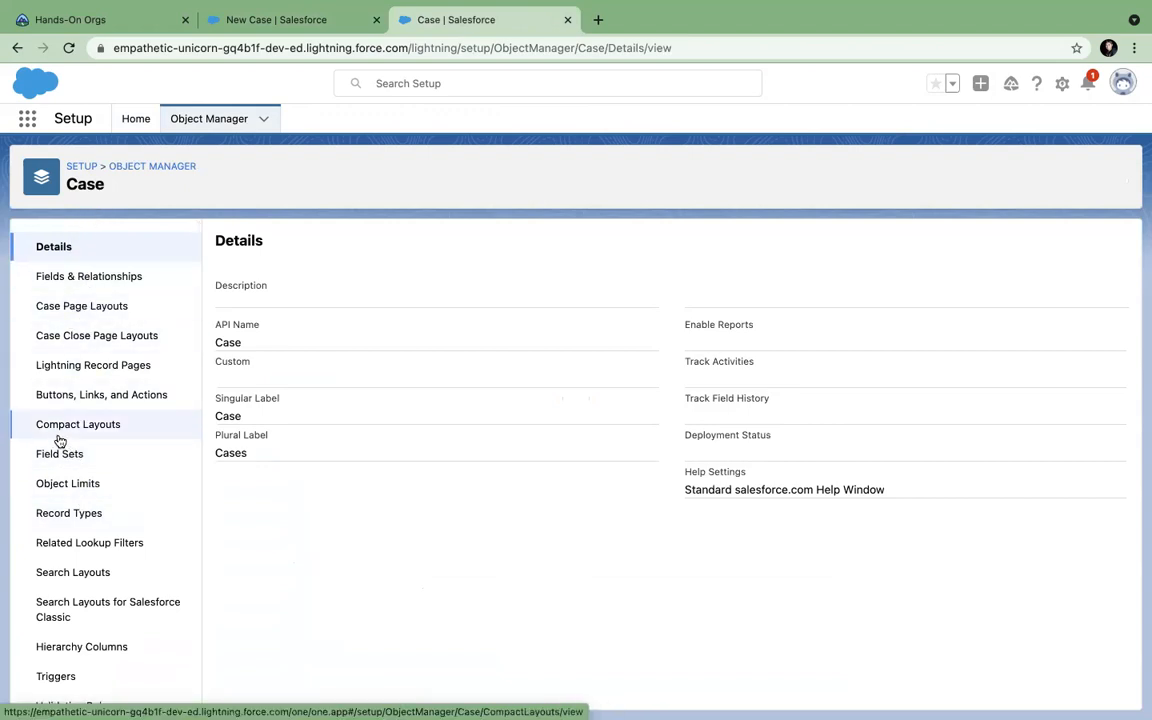
click(60, 514)
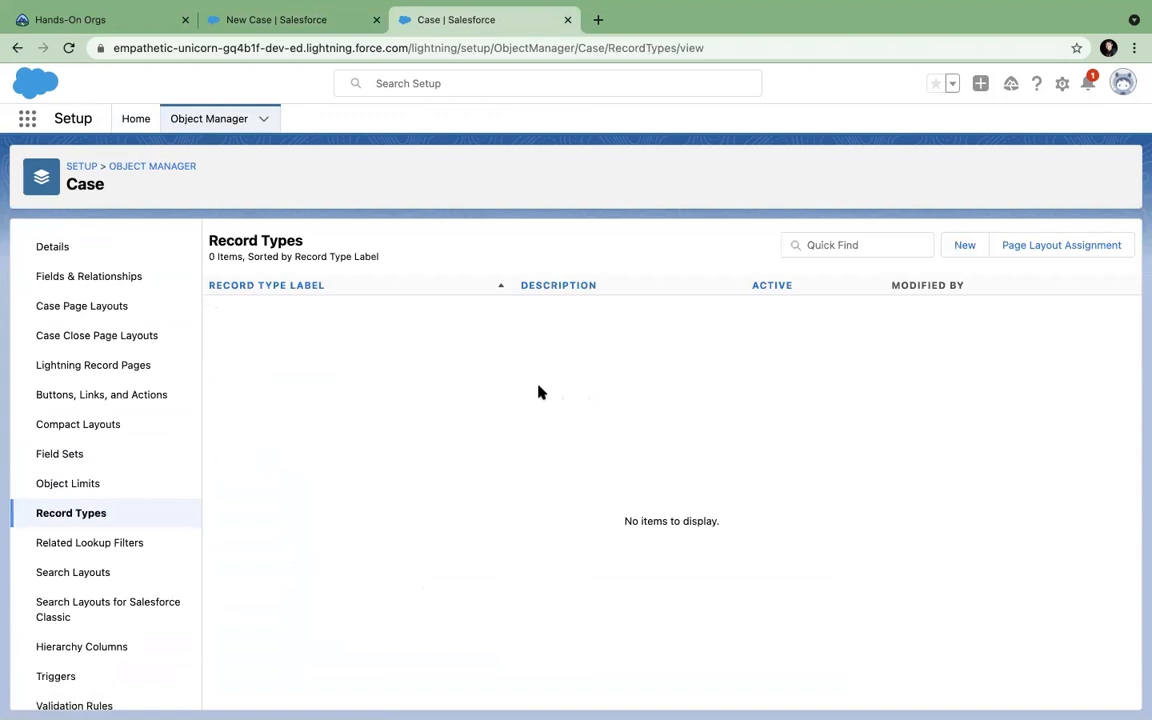
click(965, 252)
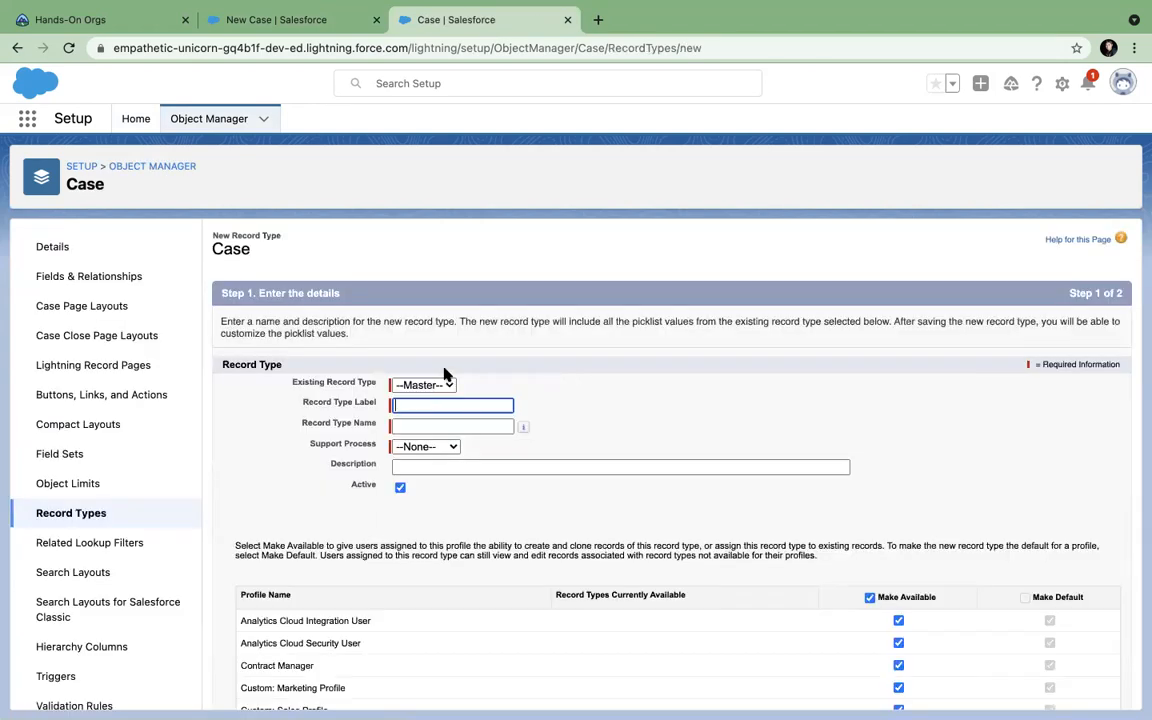
Label the record type Installation and assign the Installation support process.
click(407, 404)
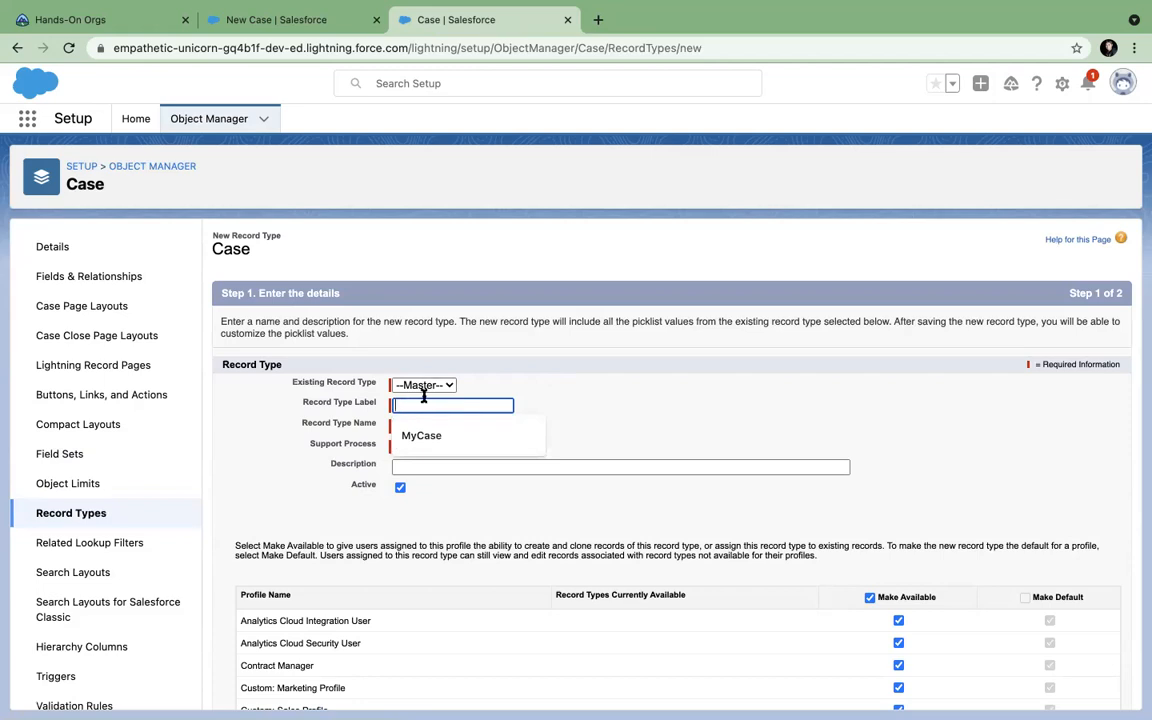
click(557, 371)
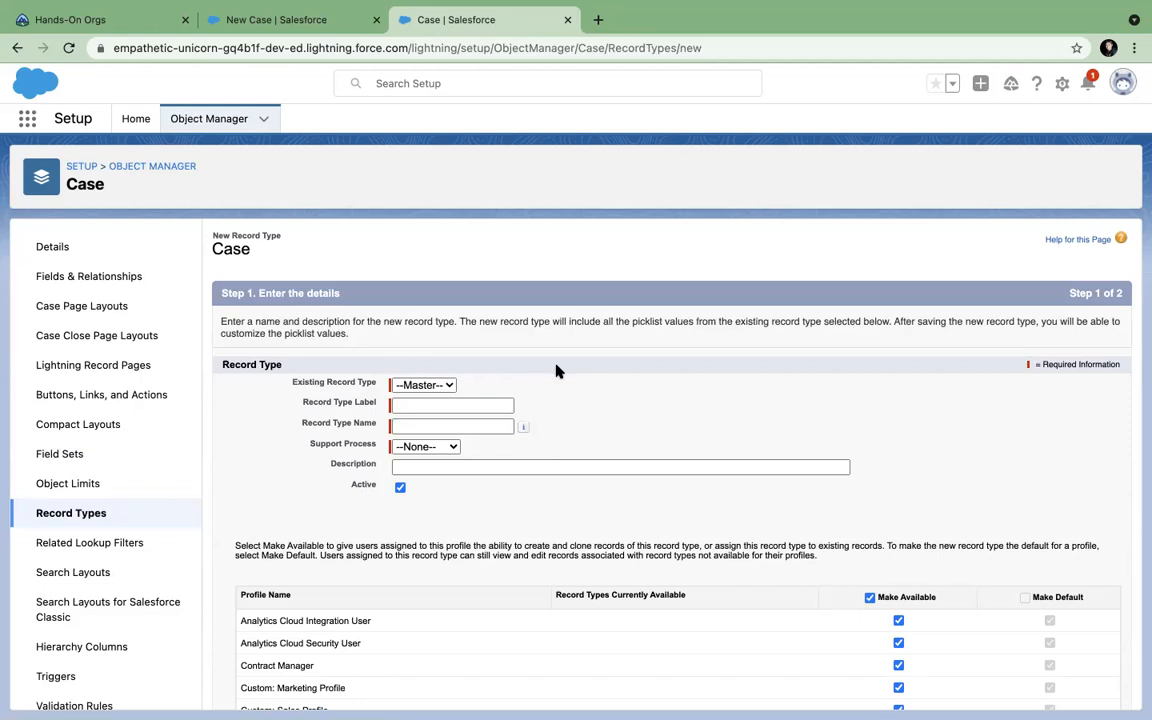
click(443, 404)
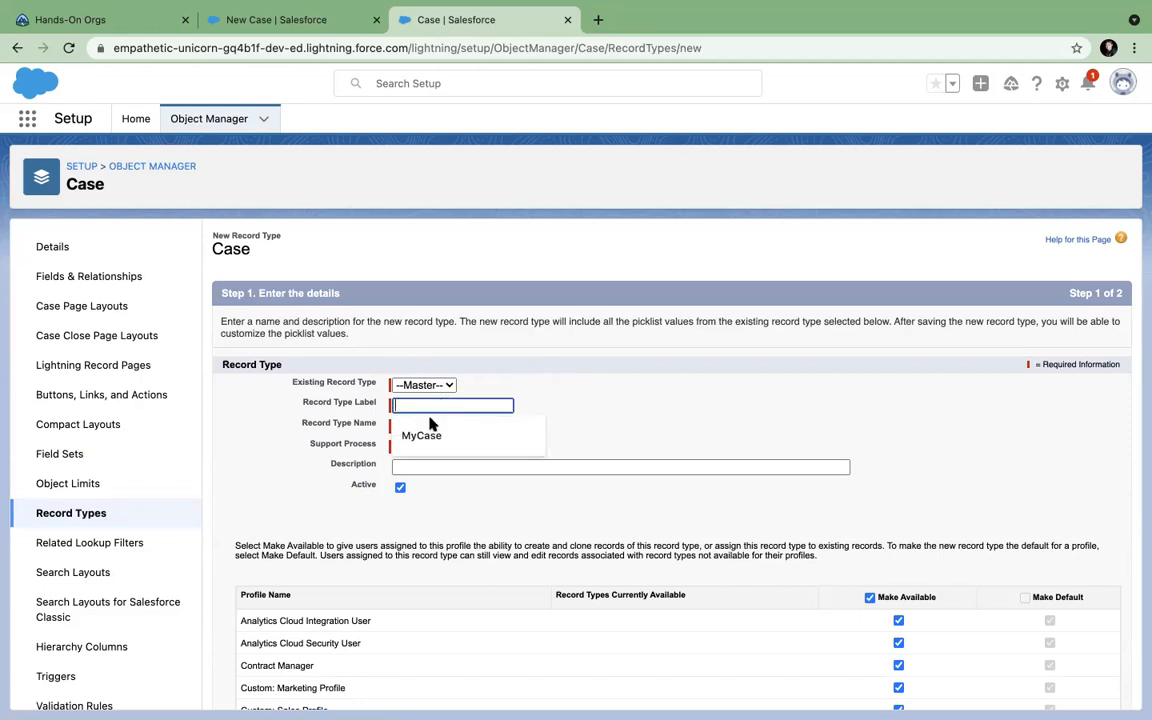
click(565, 364)
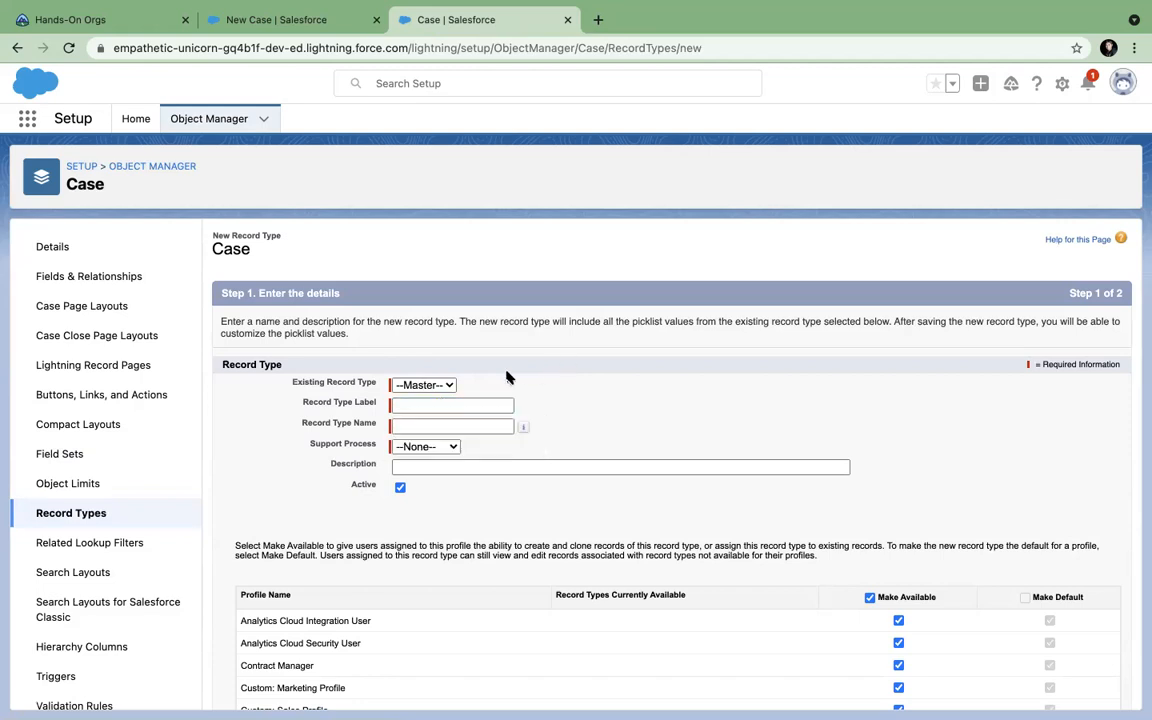
click(438, 404)
text(Installation)
click(462, 424)
click(447, 447)
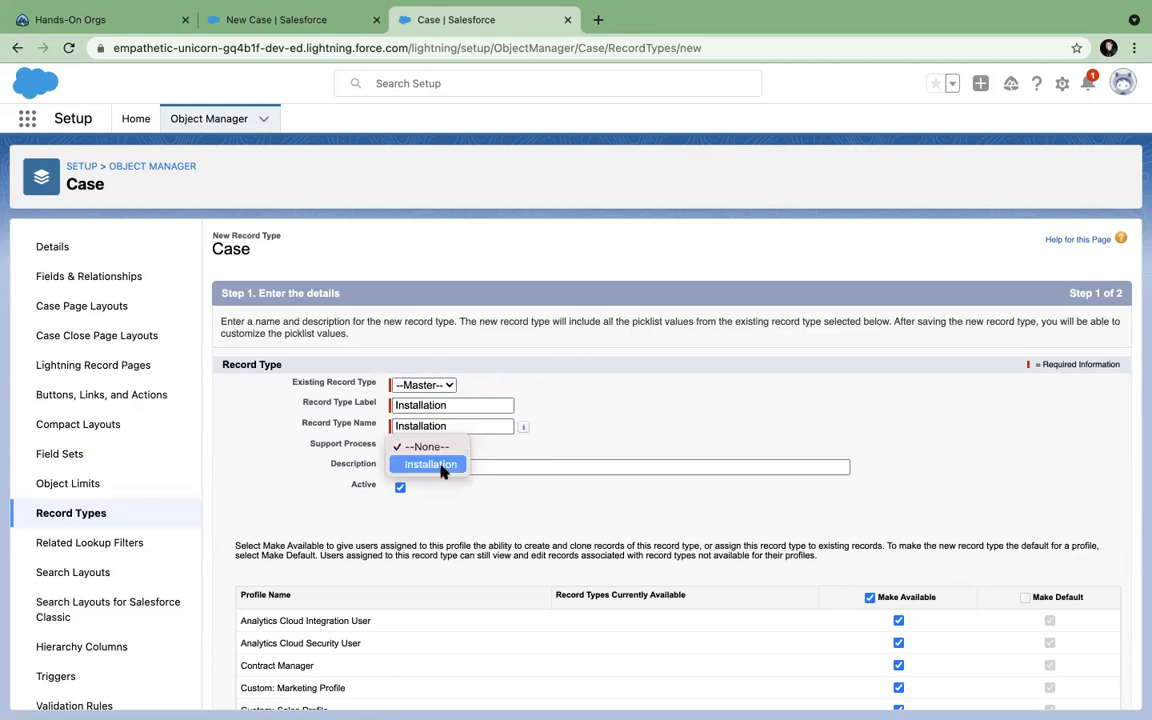
click(443, 466)
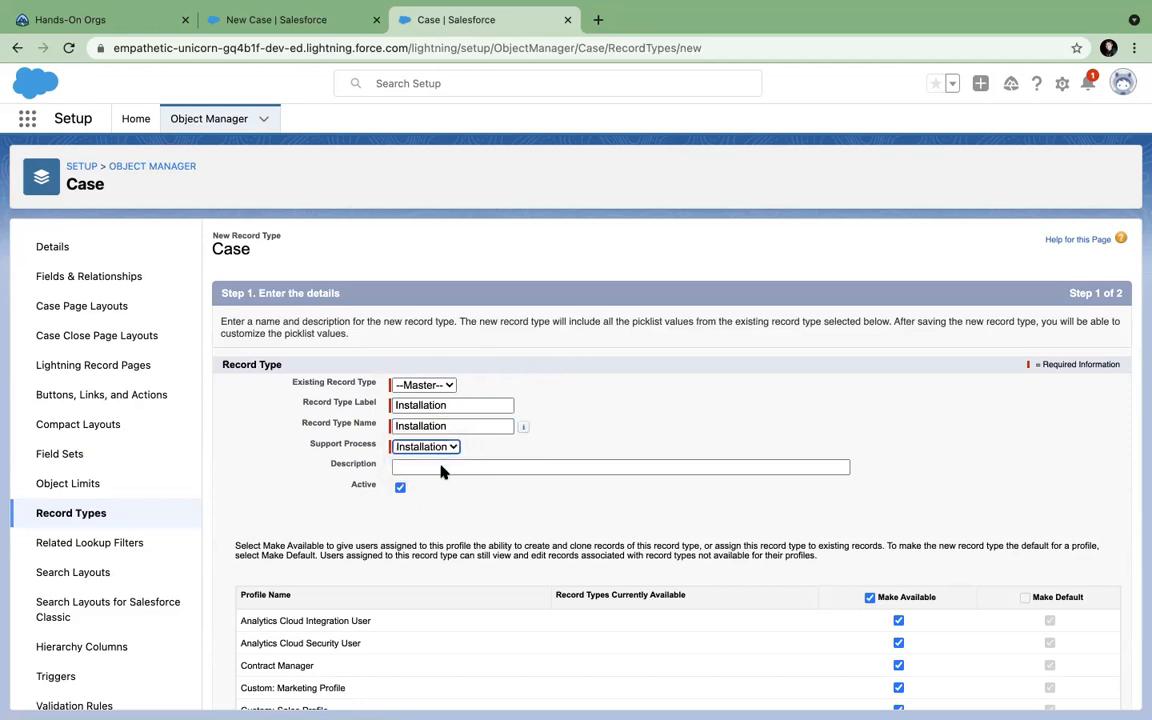
scroll(543, 480, down, 3)
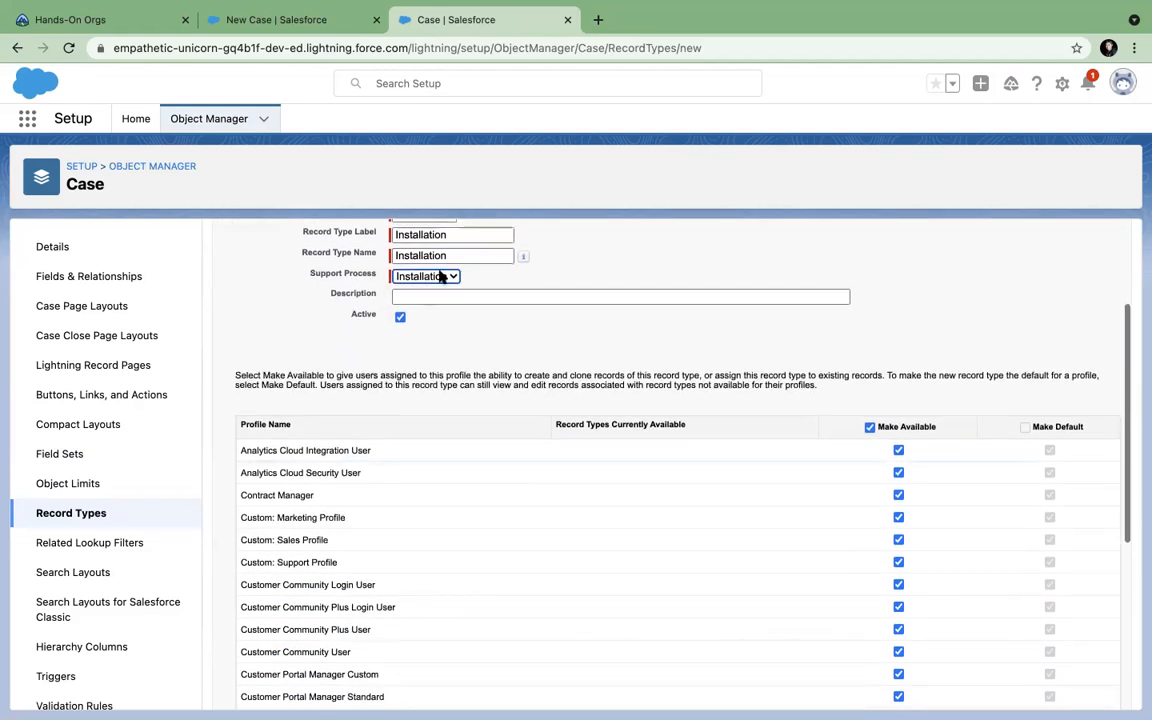
scroll(563, 342, down, 5)
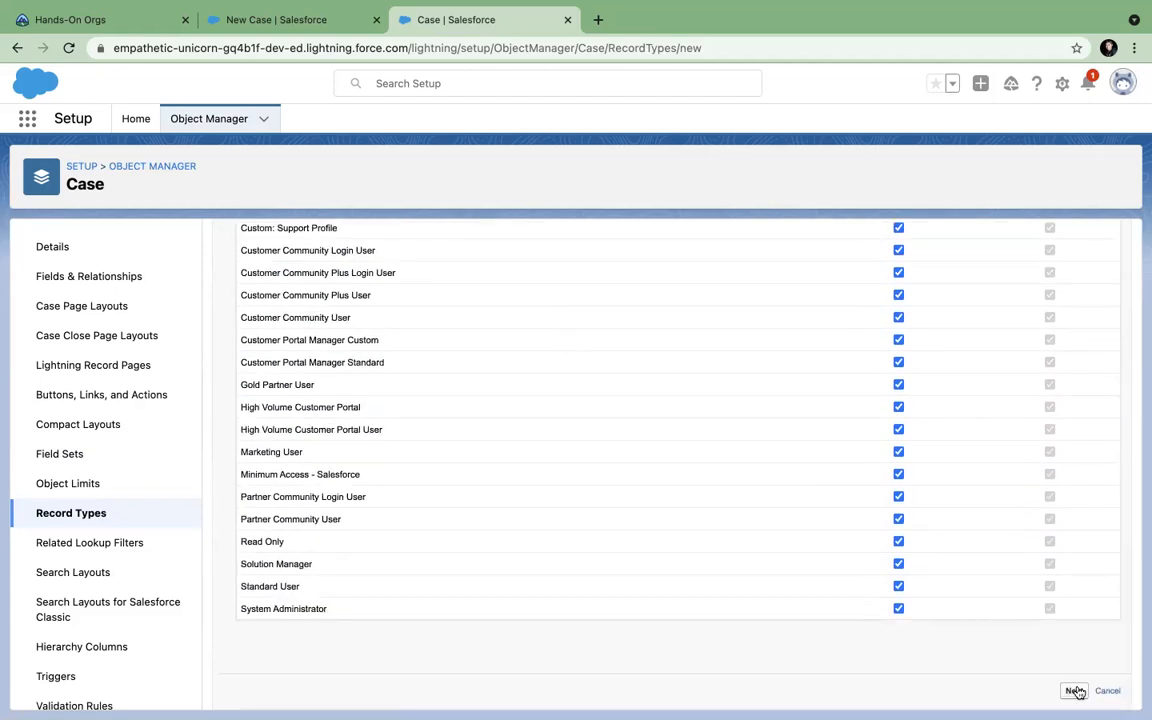
Assign the Case (Support) Layout to all profiles for the Installation record type.
click(1073, 691)
scroll(848, 617, down, 3)
click(519, 329)
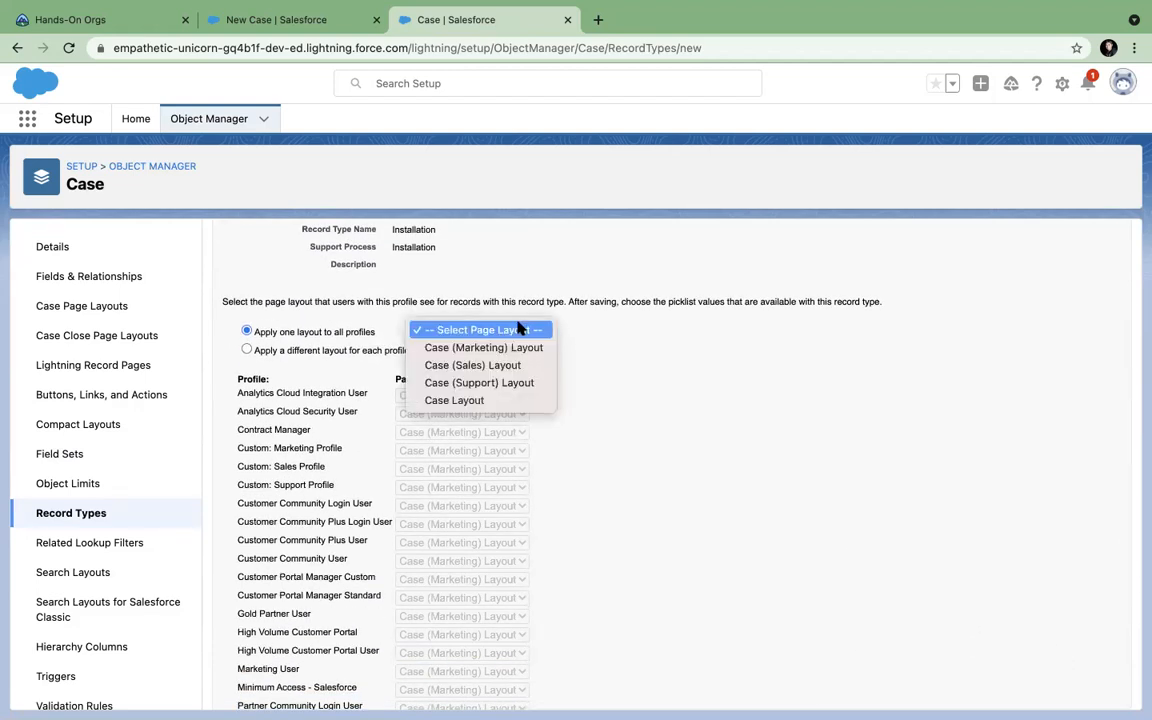
click(470, 382)
scroll(593, 443, down, 3)
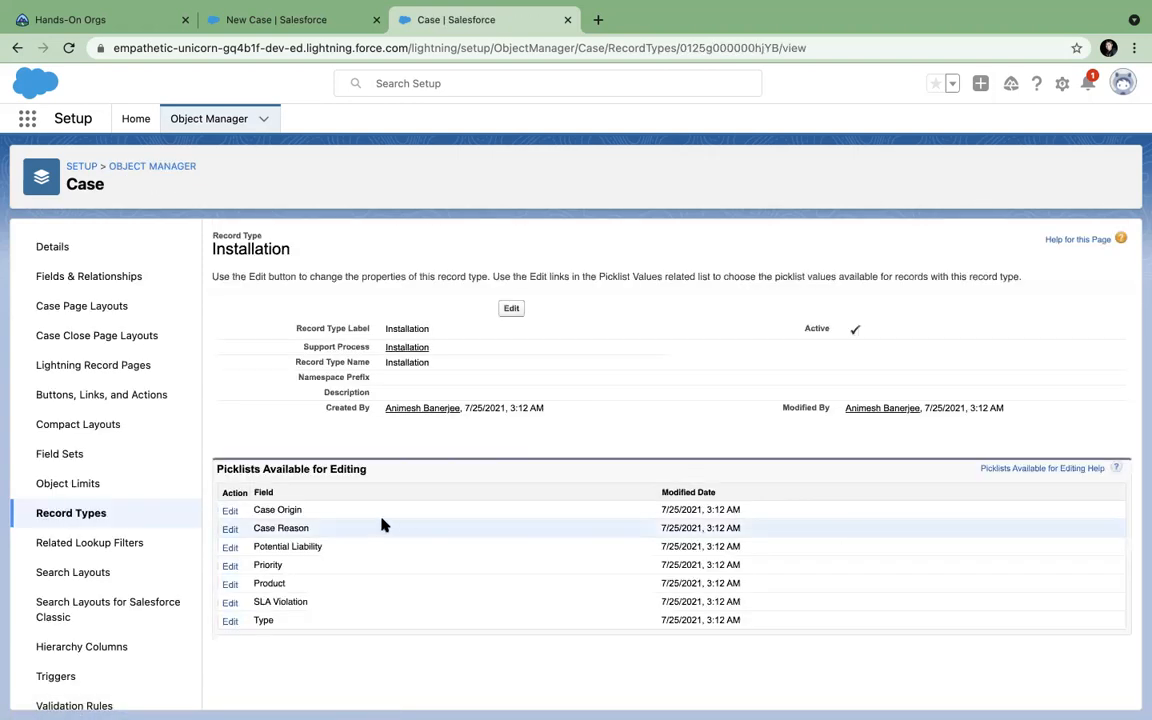
Remove Email and Web from Installation's Case Origin values, keeping default --None--, and save.
click(230, 511)
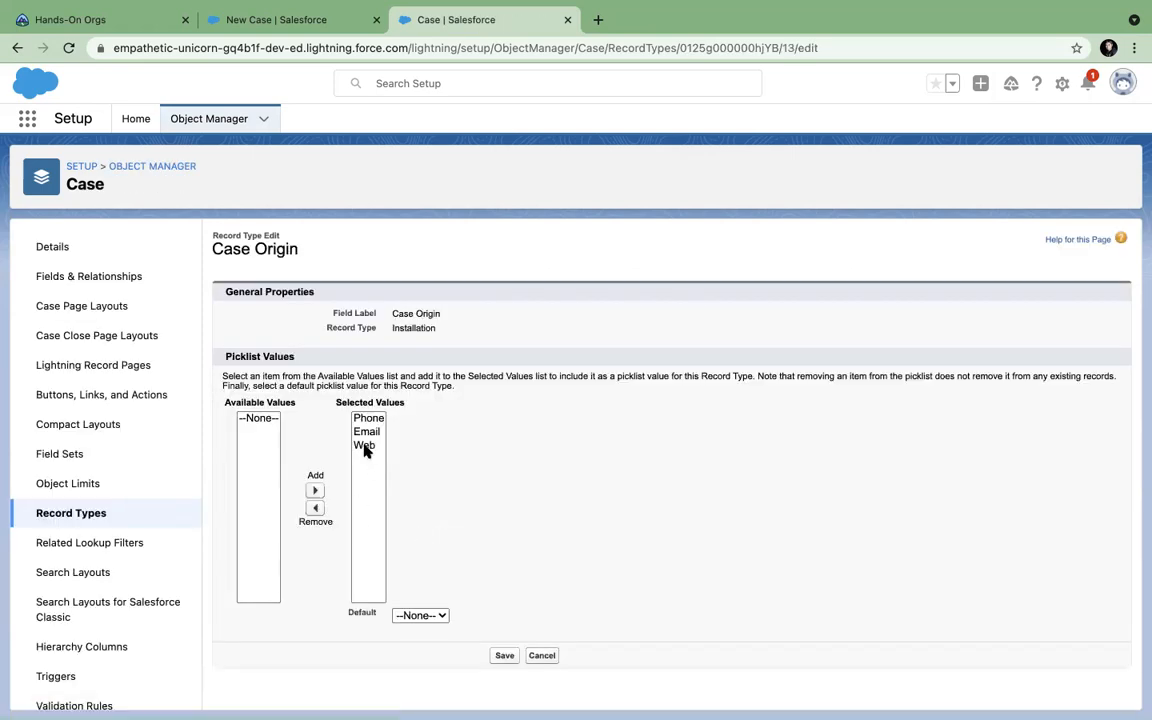
click(366, 433)
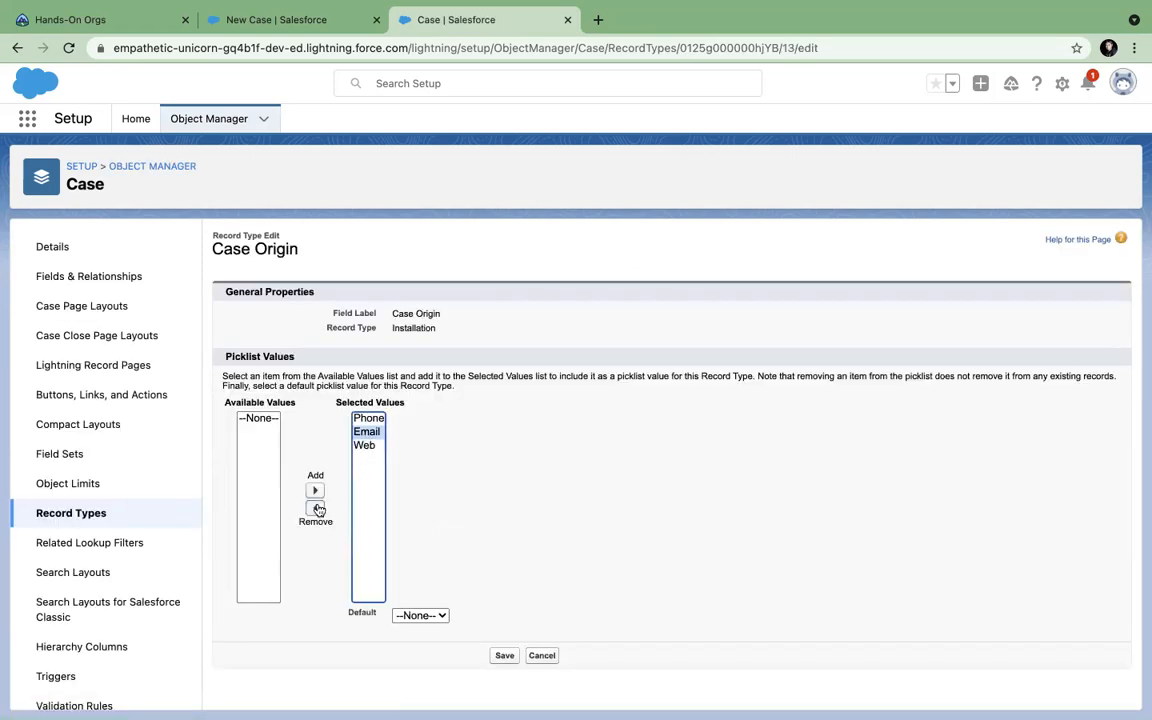
click(318, 510)
click(366, 432)
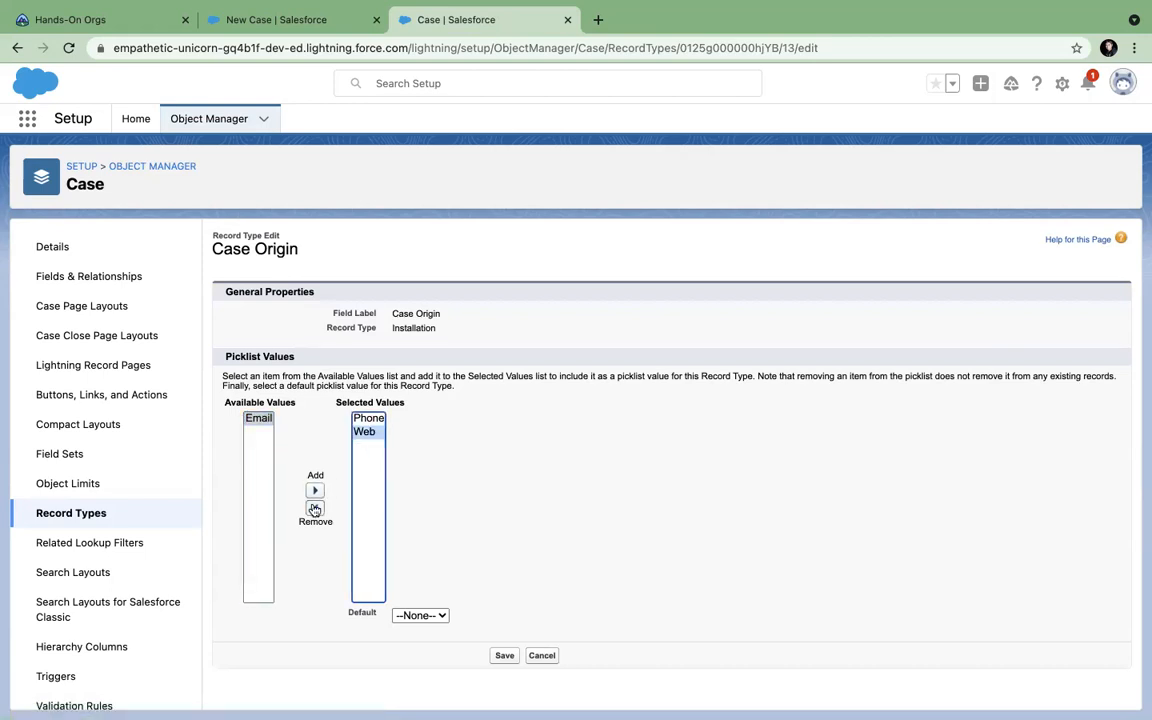
click(314, 509)
click(426, 619)
click(506, 616)
click(504, 656)
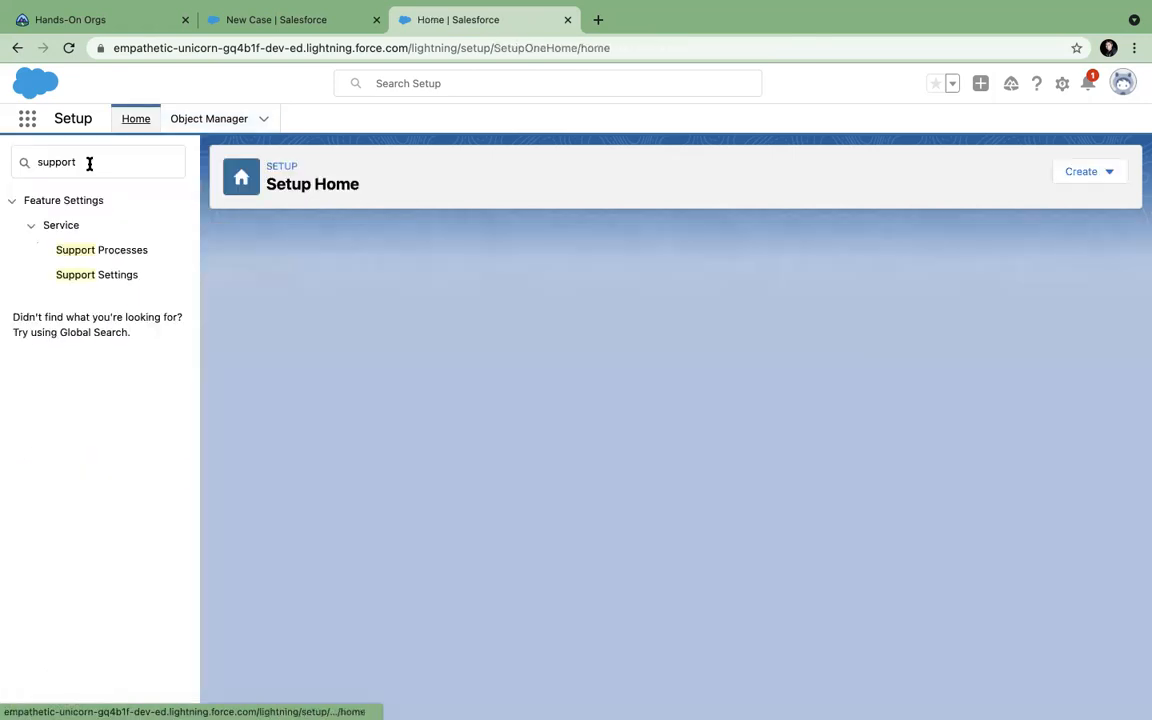
Create a new support process named Defects from Setup's Support Processes page.
click(90, 162)
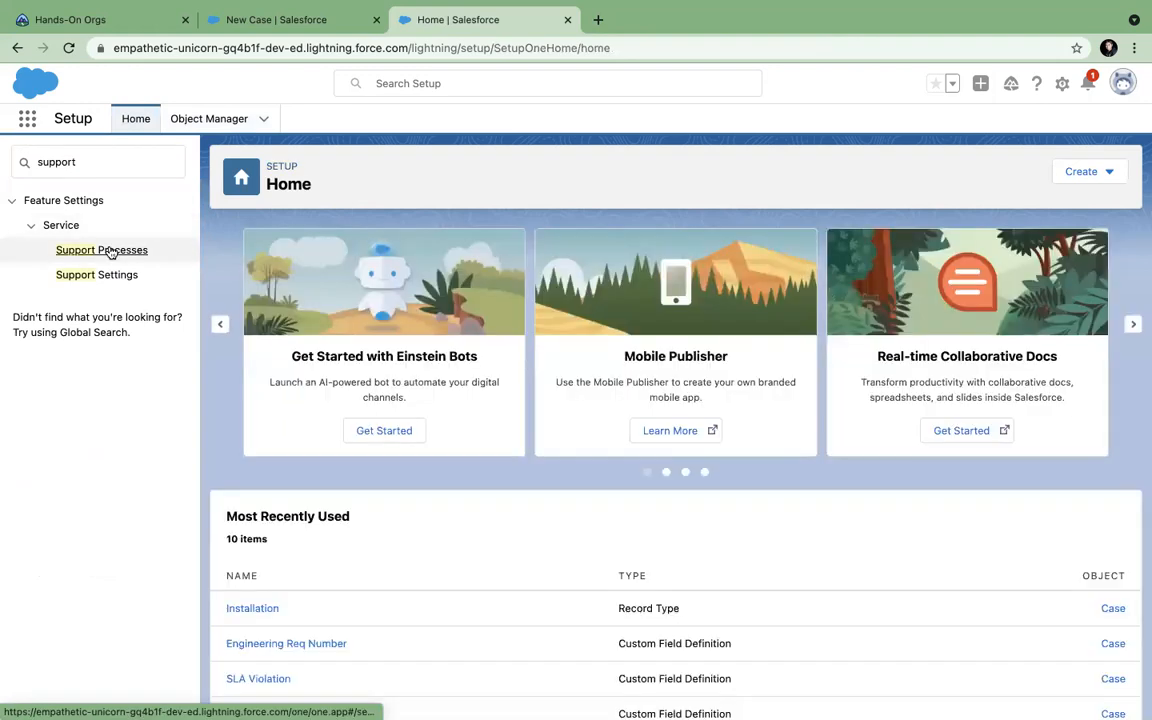
click(112, 251)
click(518, 338)
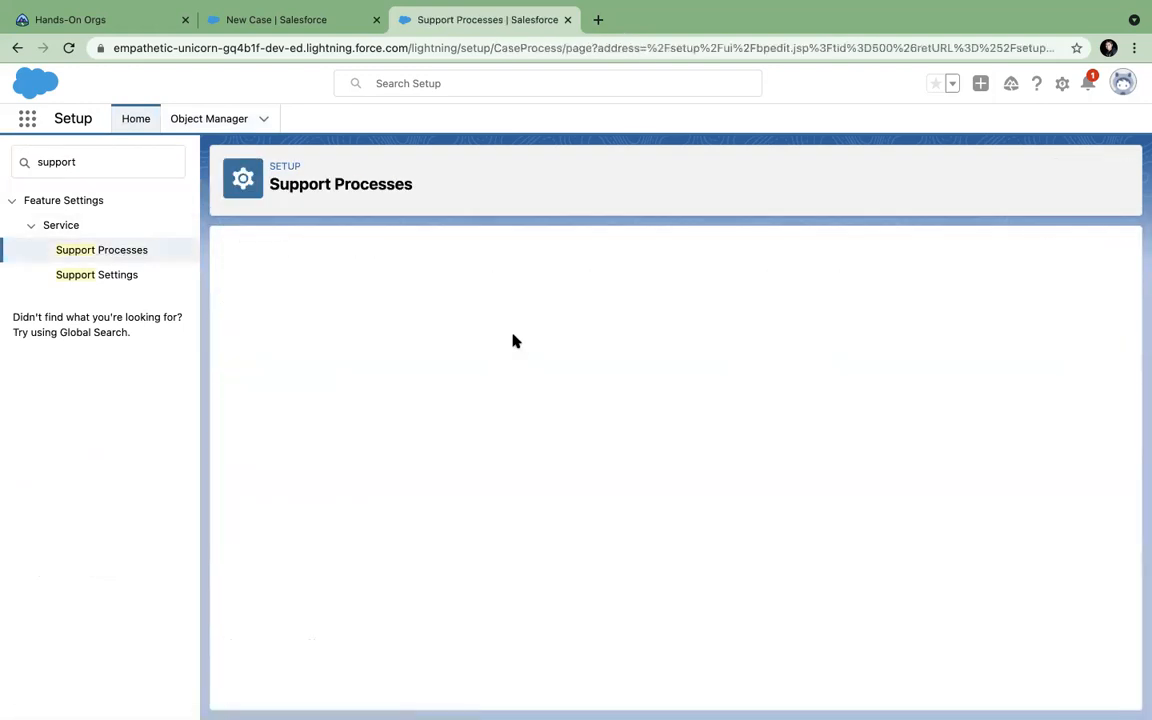
click(427, 368)
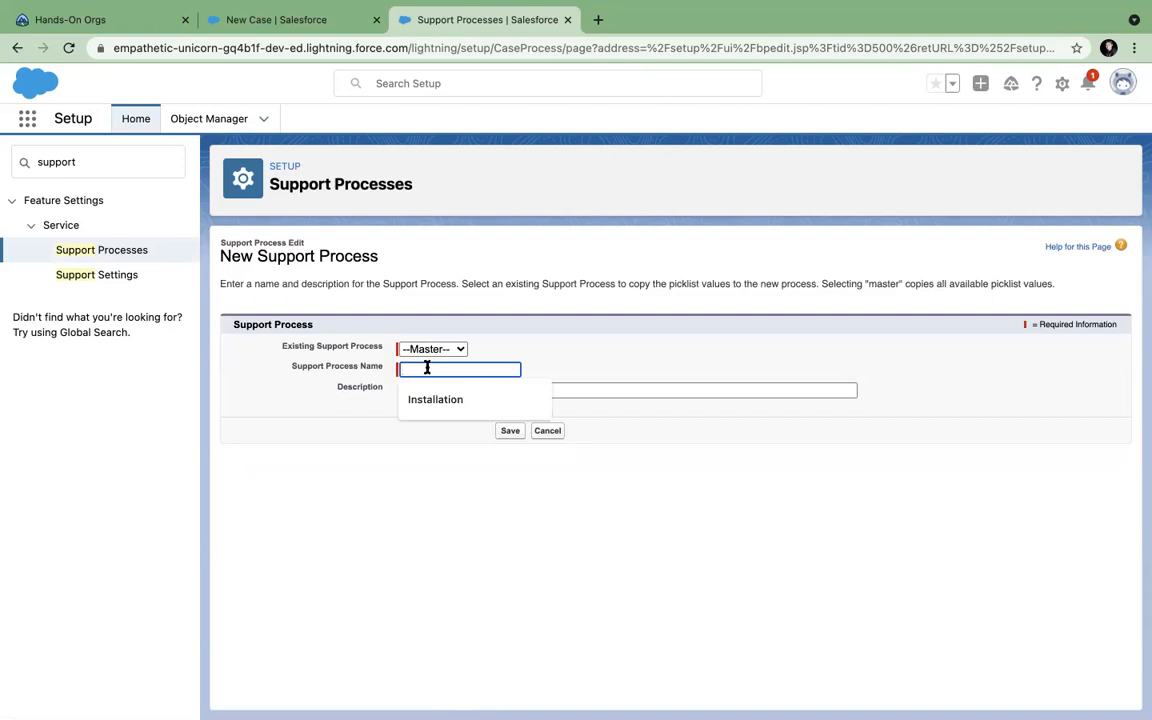
text(Defects)
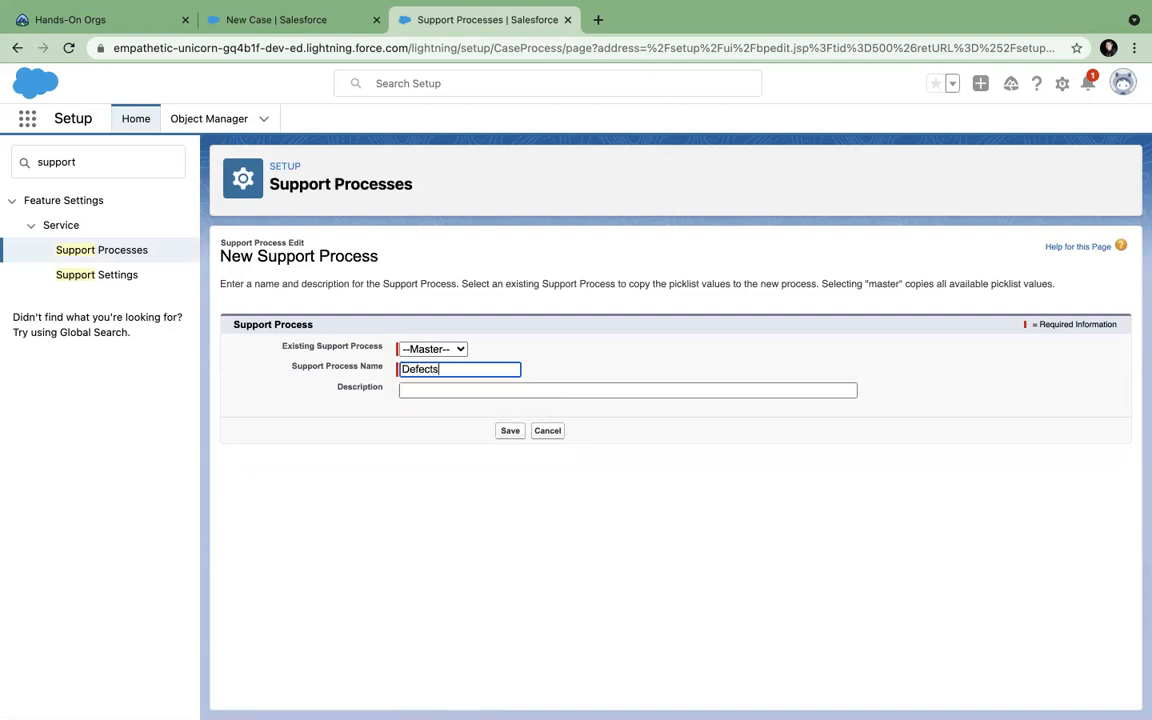
key(Tab)
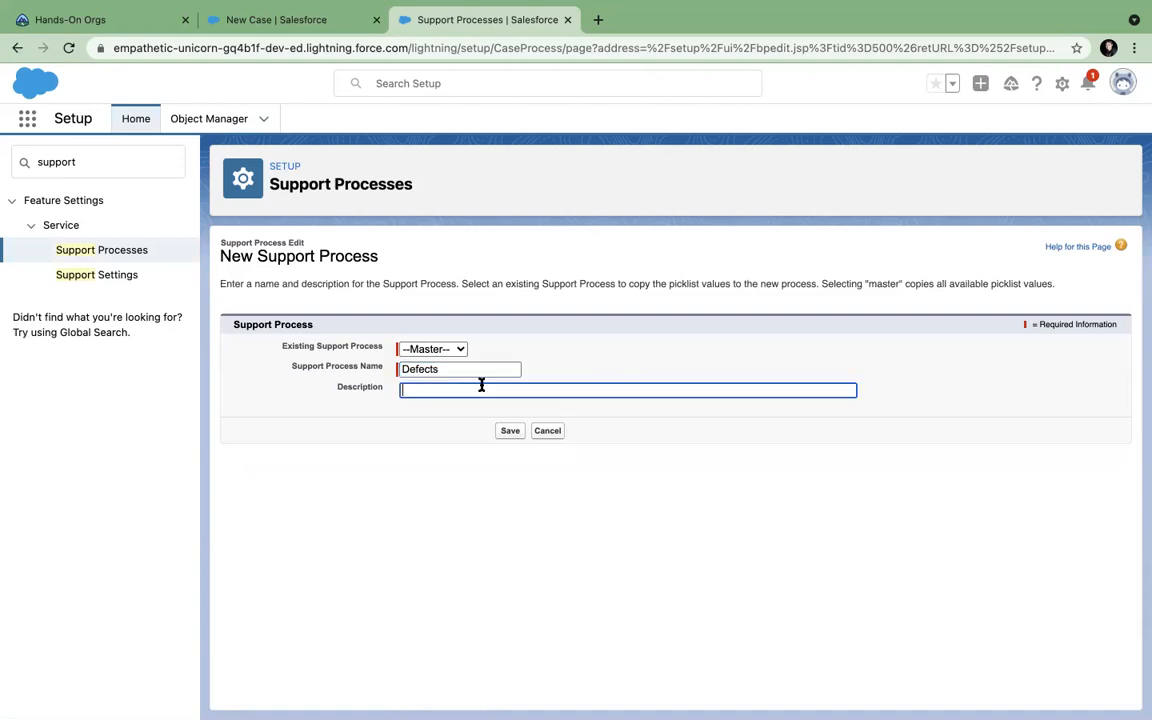
click(510, 431)
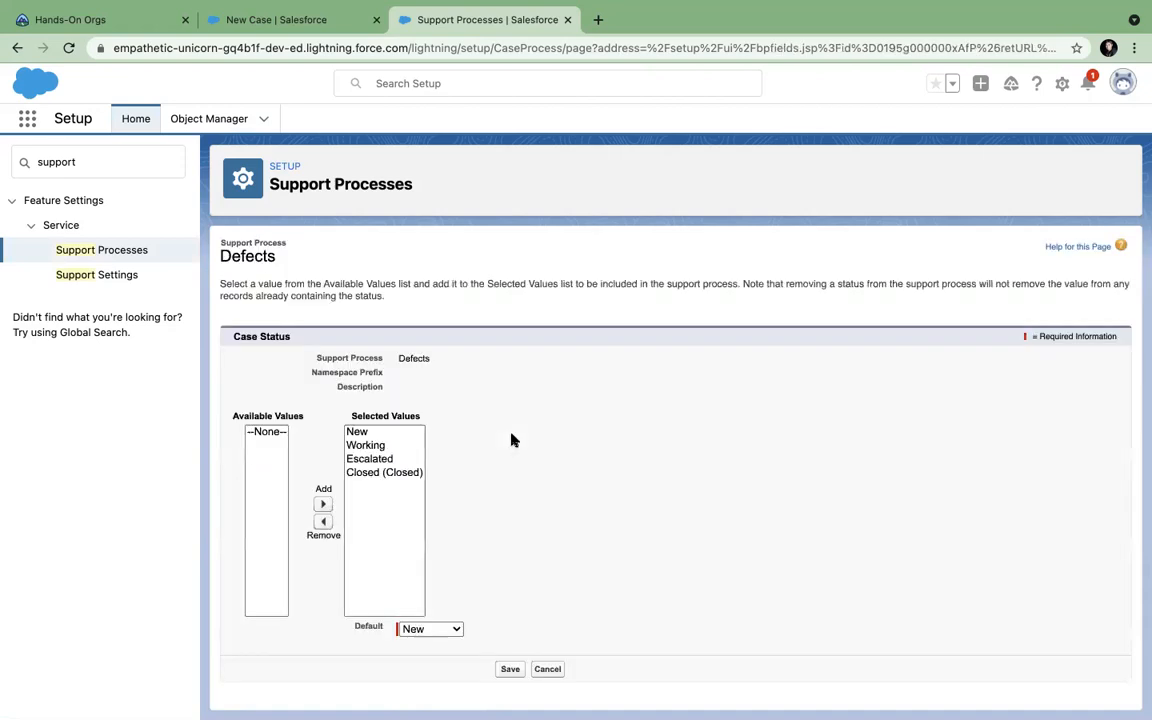
Remove New from the Defects statuses so Working is default, and save.
click(363, 445)
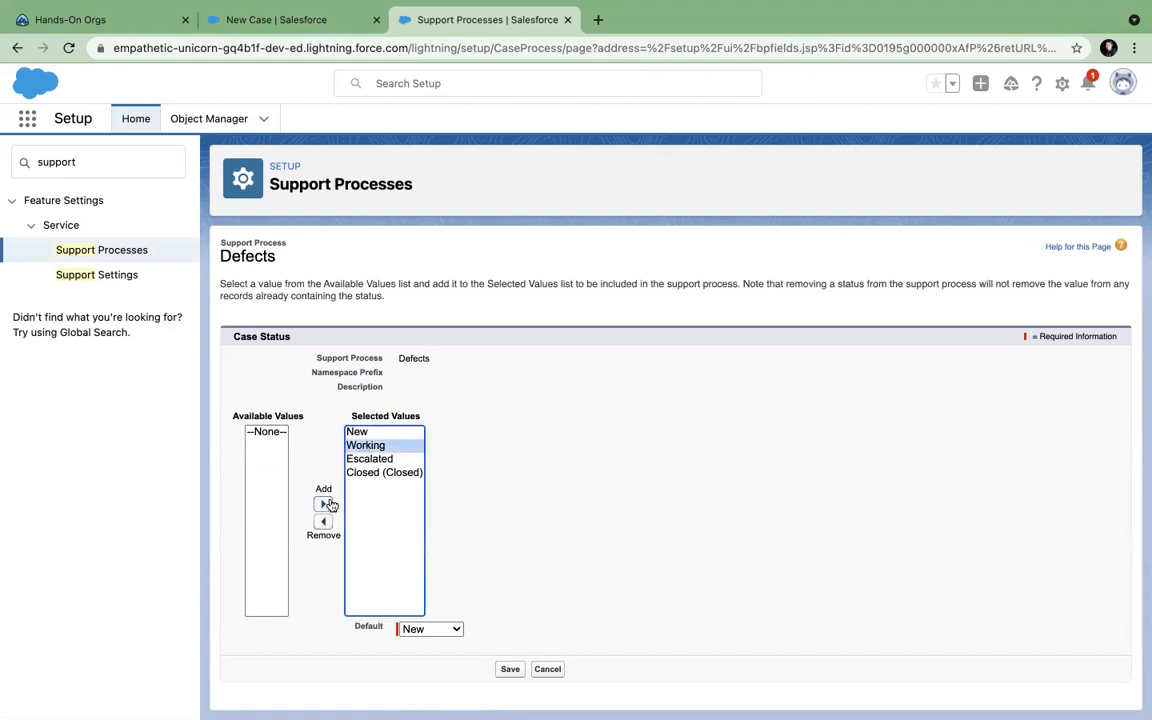
click(358, 432)
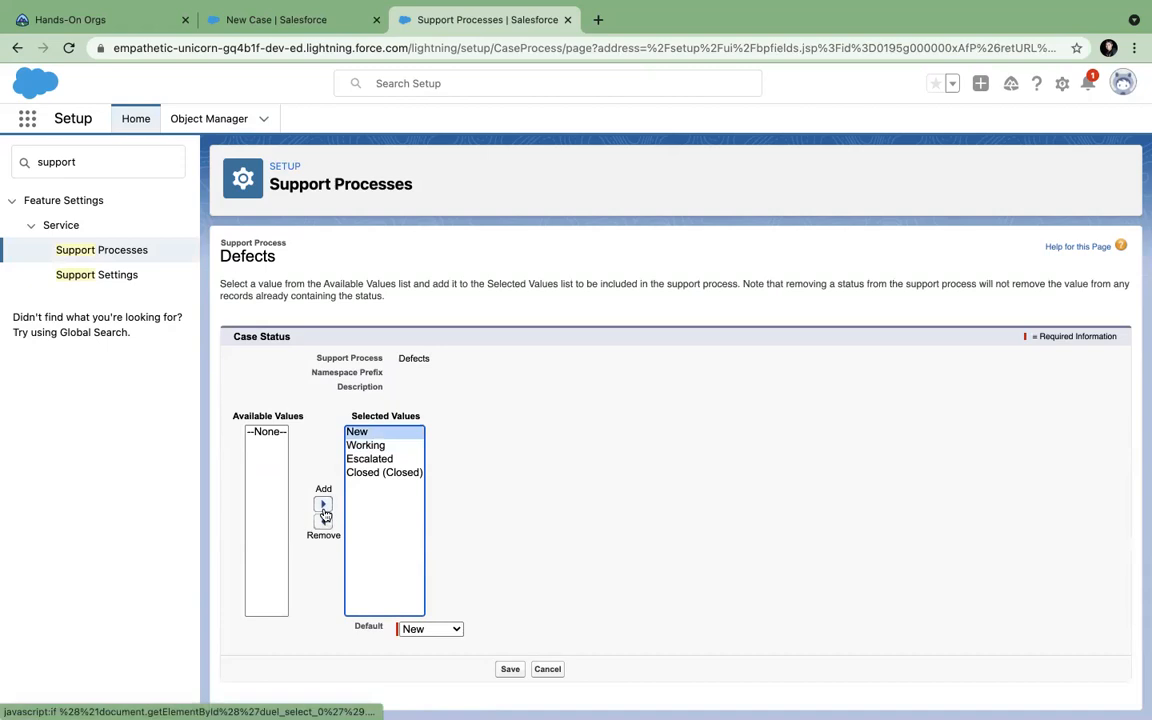
click(323, 522)
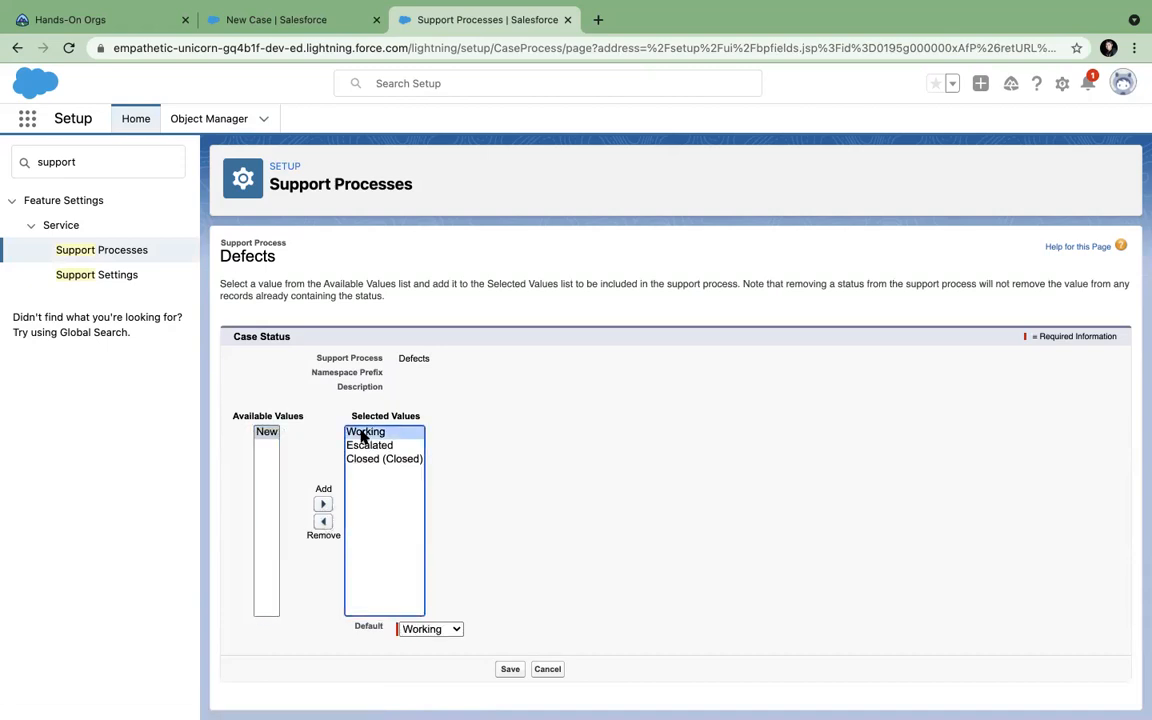
click(510, 670)
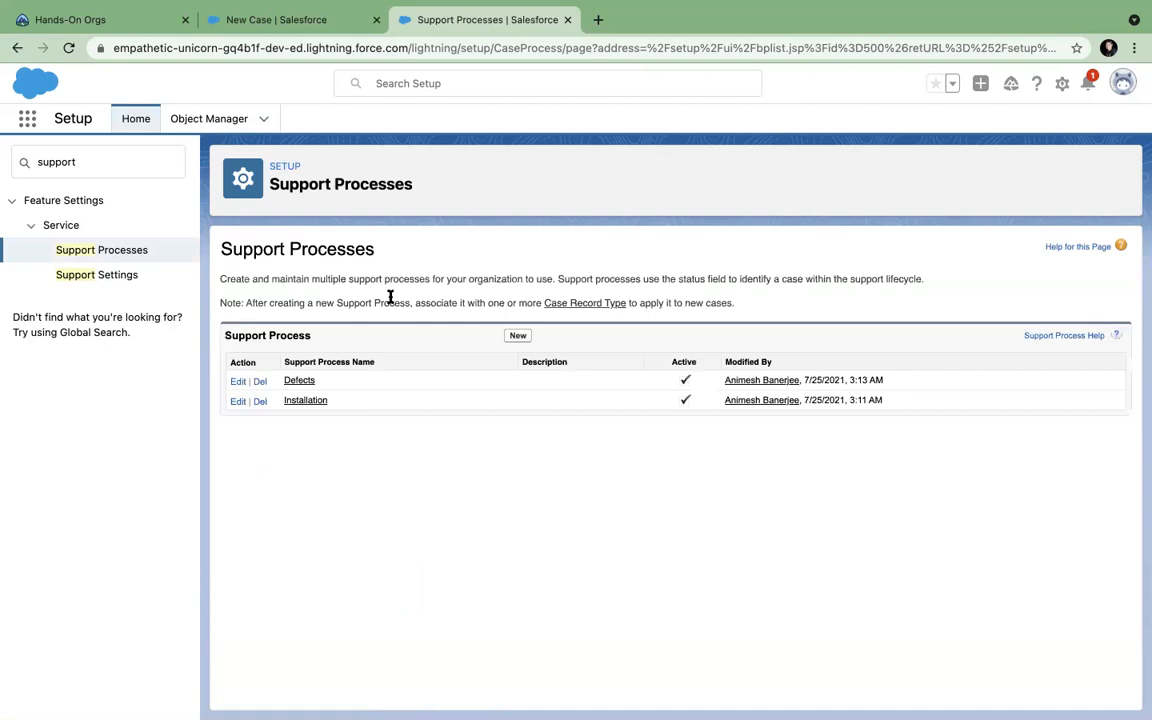
click(222, 120)
Search Object Manager for 'case' and start a new Case record type.
click(851, 166)
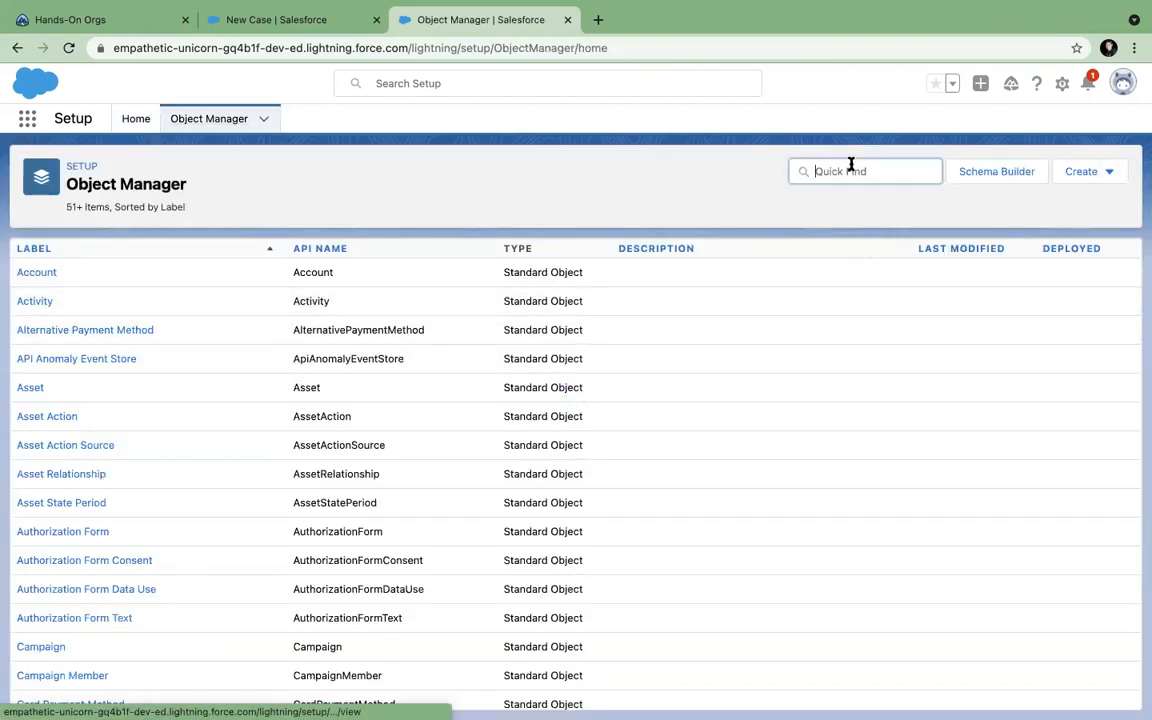
text(rec)
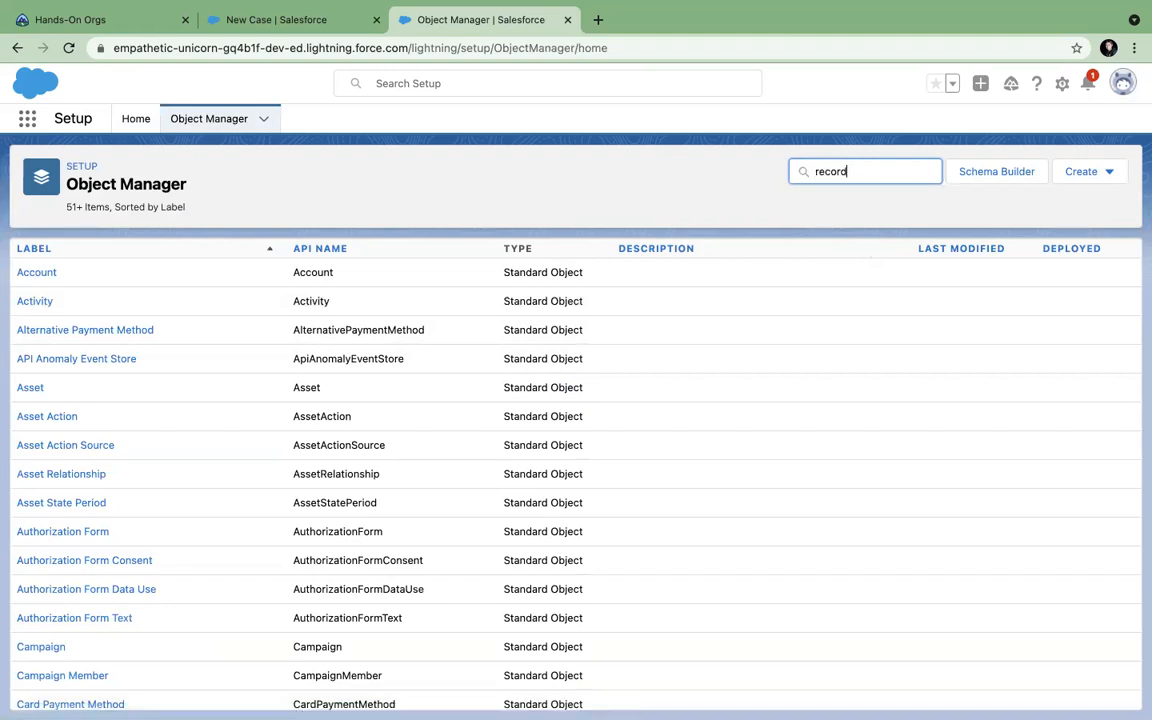
text(ord)
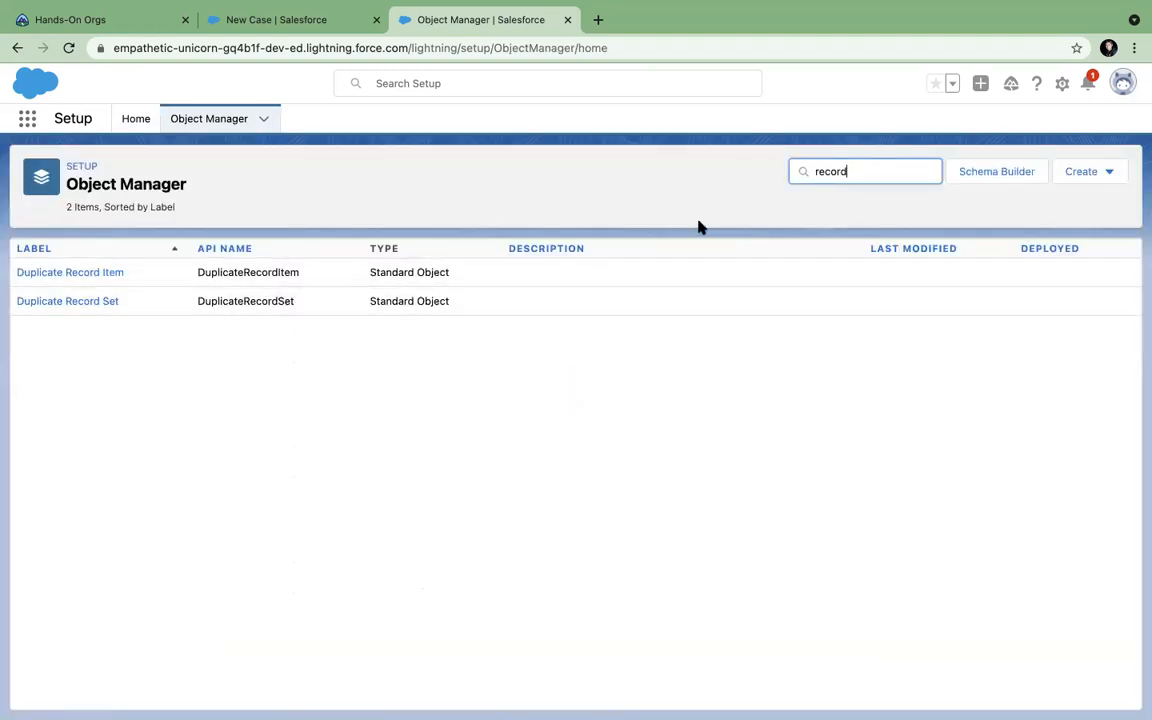
key(BackSpace)
key(BackSpace)
key(BackSpace)
key(BackSpace)
key(BackSpace)
key(BackSpace)
text(case)
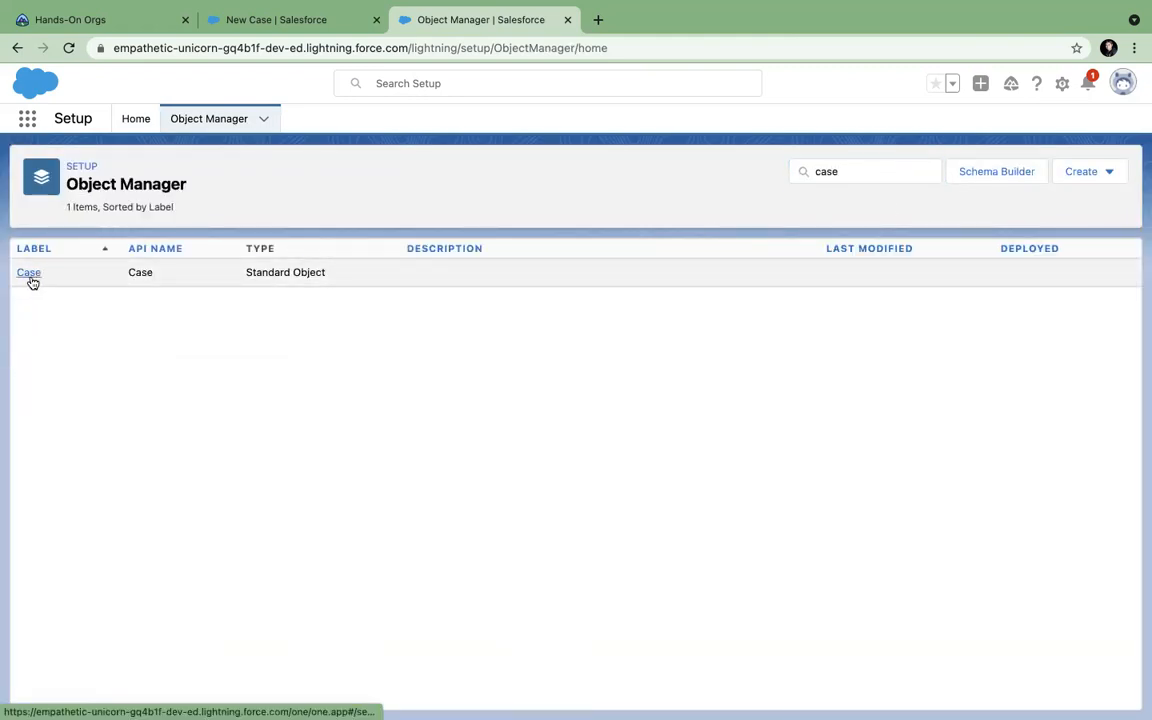
click(30, 275)
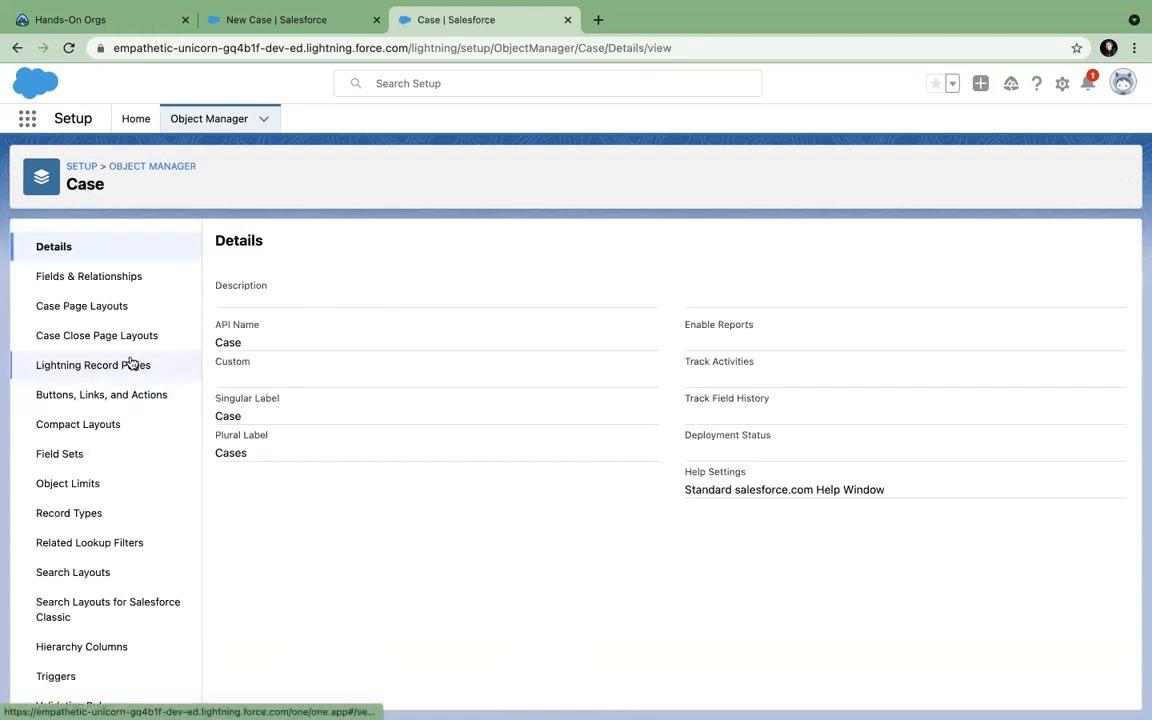
click(70, 516)
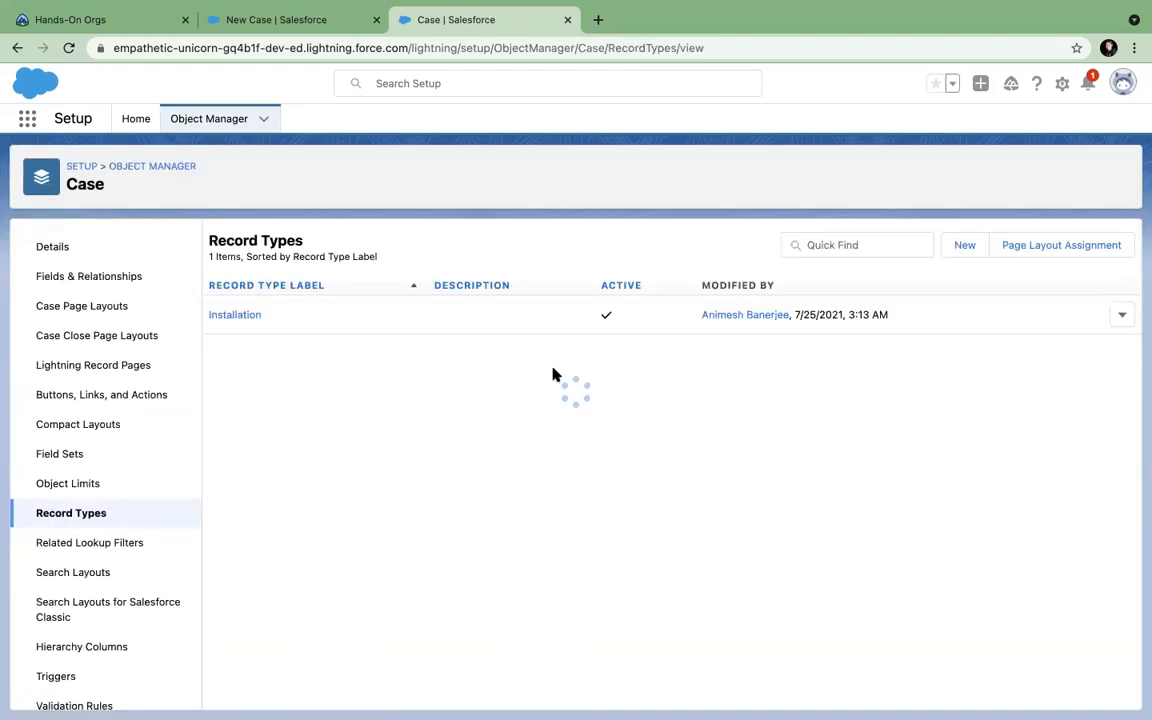
click(965, 246)
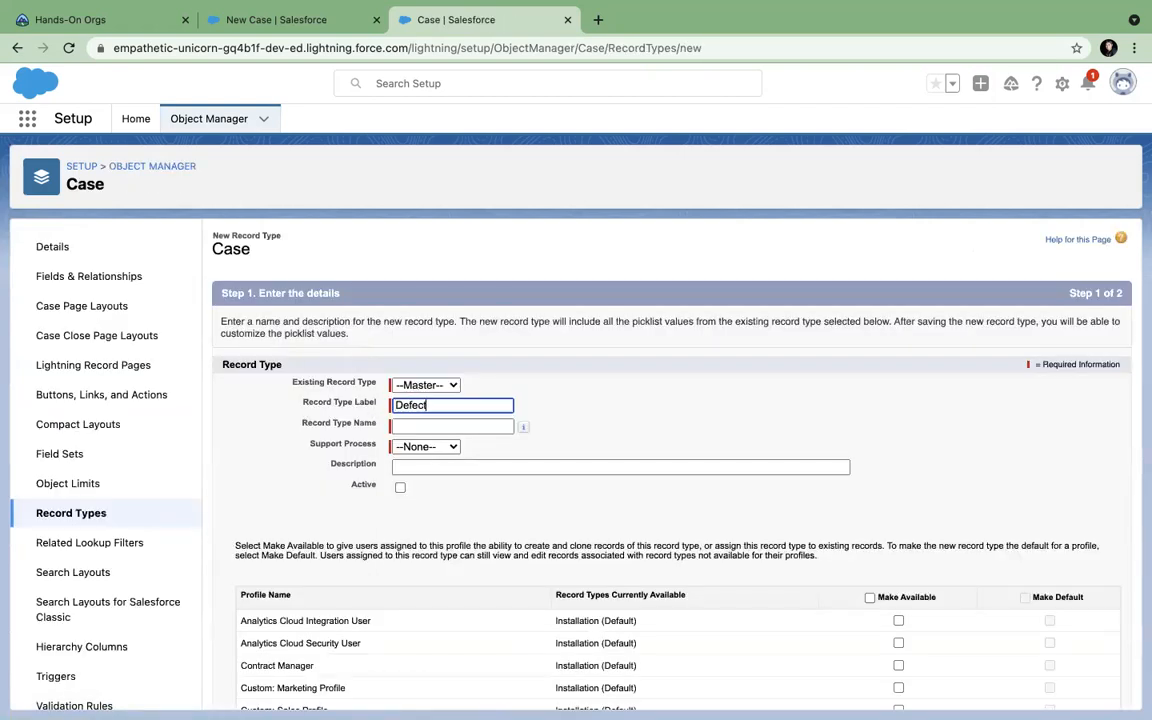
Name the record type Defect, assign the Defects support process, and make it available to all profiles.
click(456, 426)
click(452, 446)
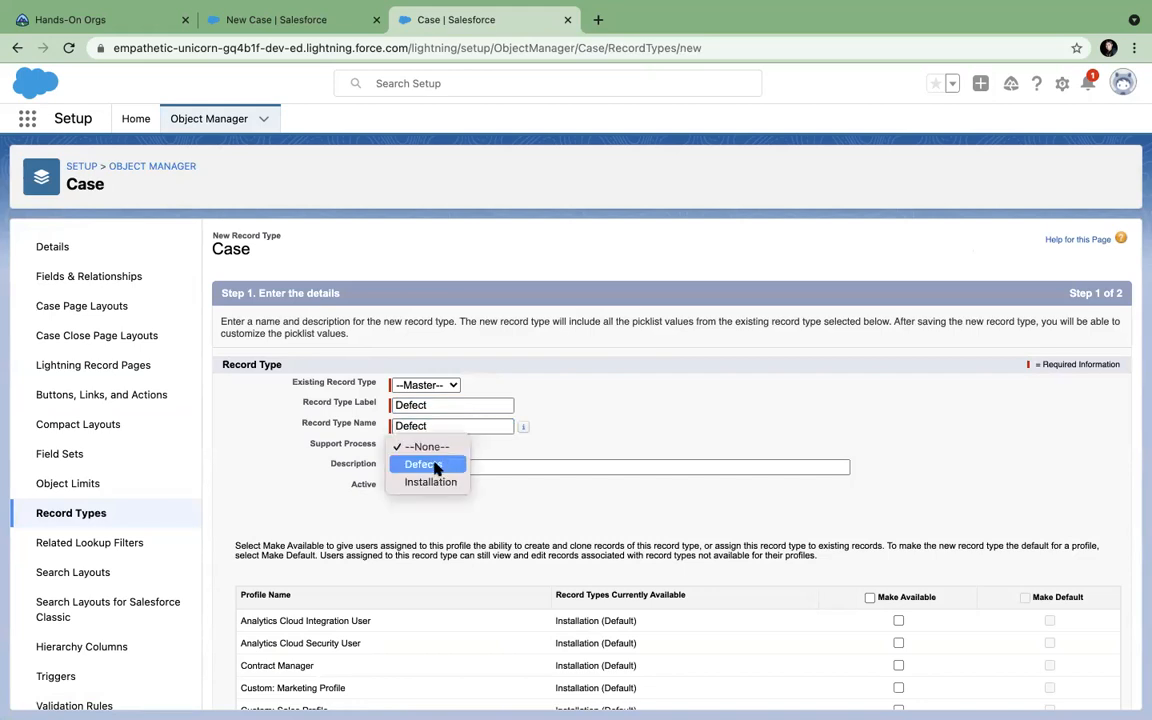
click(436, 467)
scroll(601, 502, down, 3)
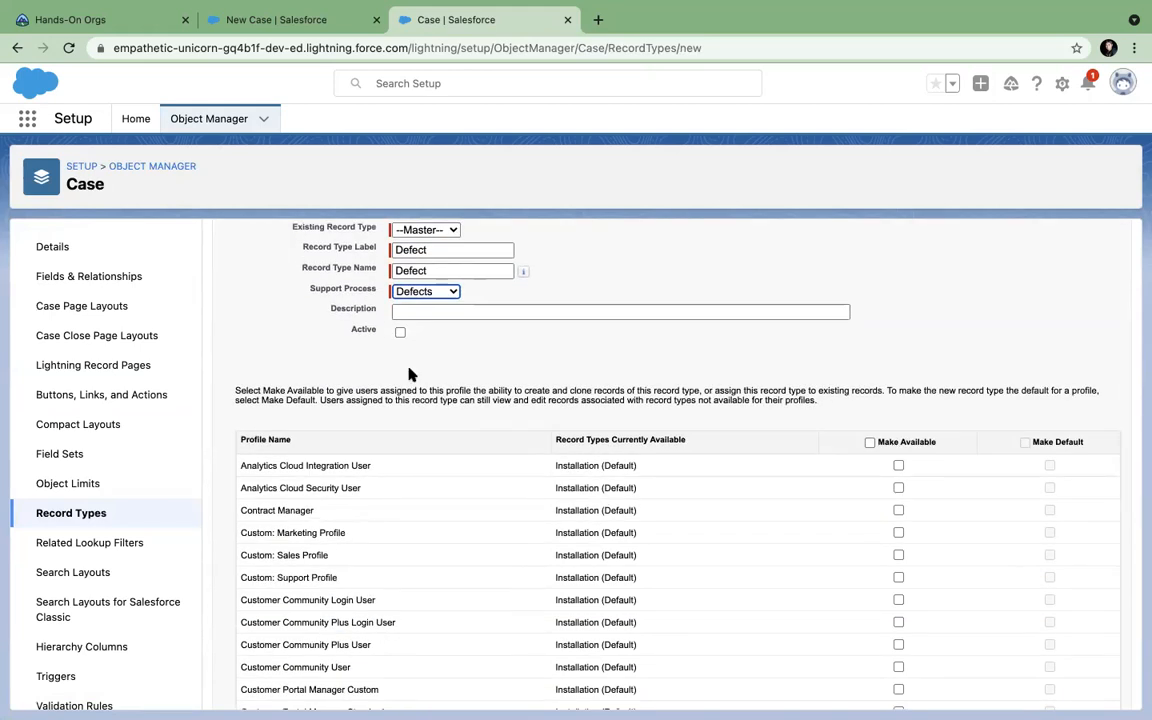
scroll(517, 421, down, 5)
scroll(517, 420, up, 10)
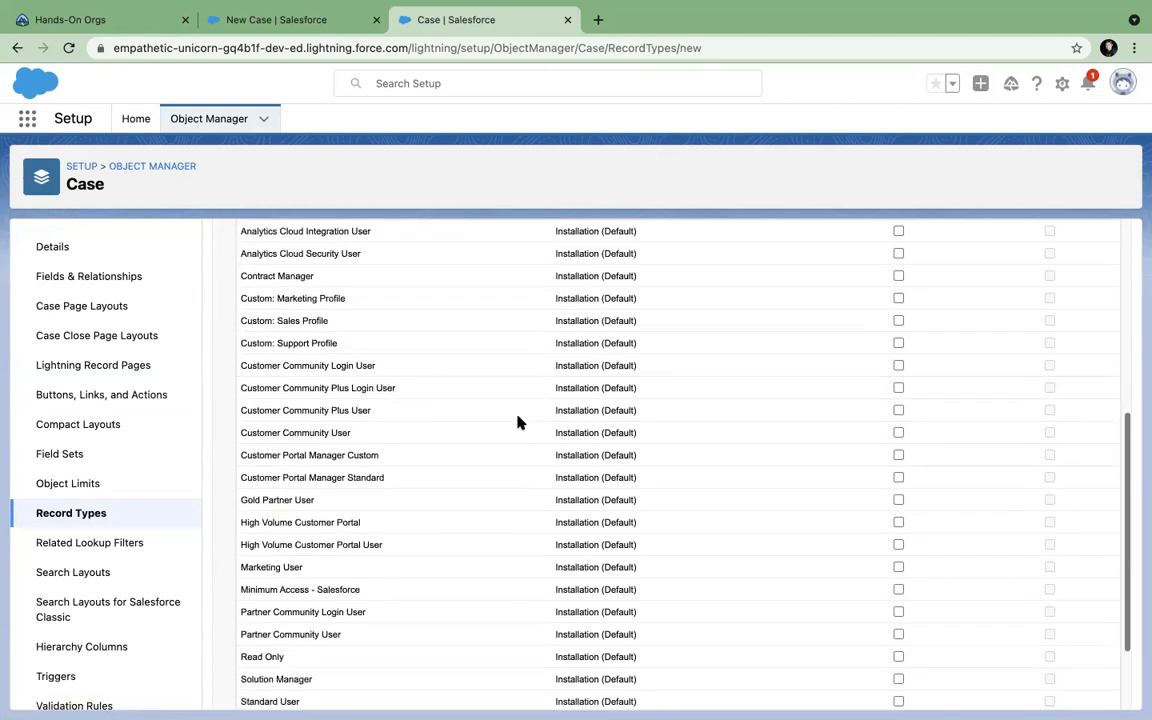
click(869, 597)
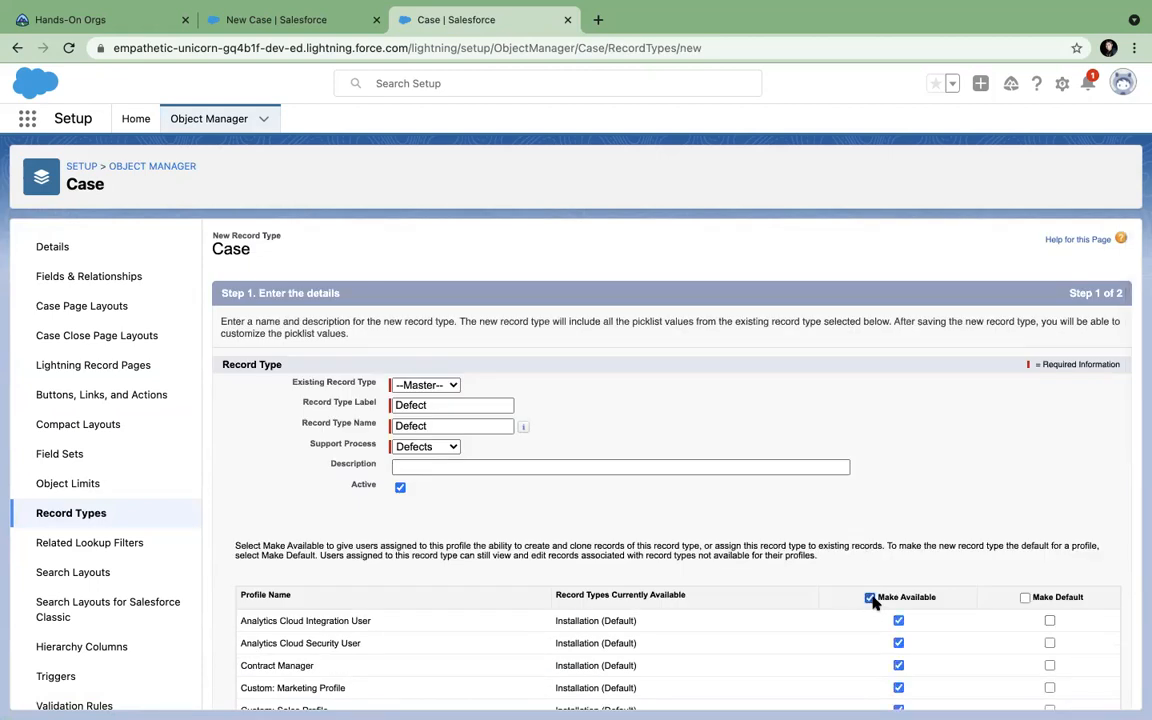
Apply Case Layout to all profiles and save the Defect record type.
scroll(1016, 450, down, 5)
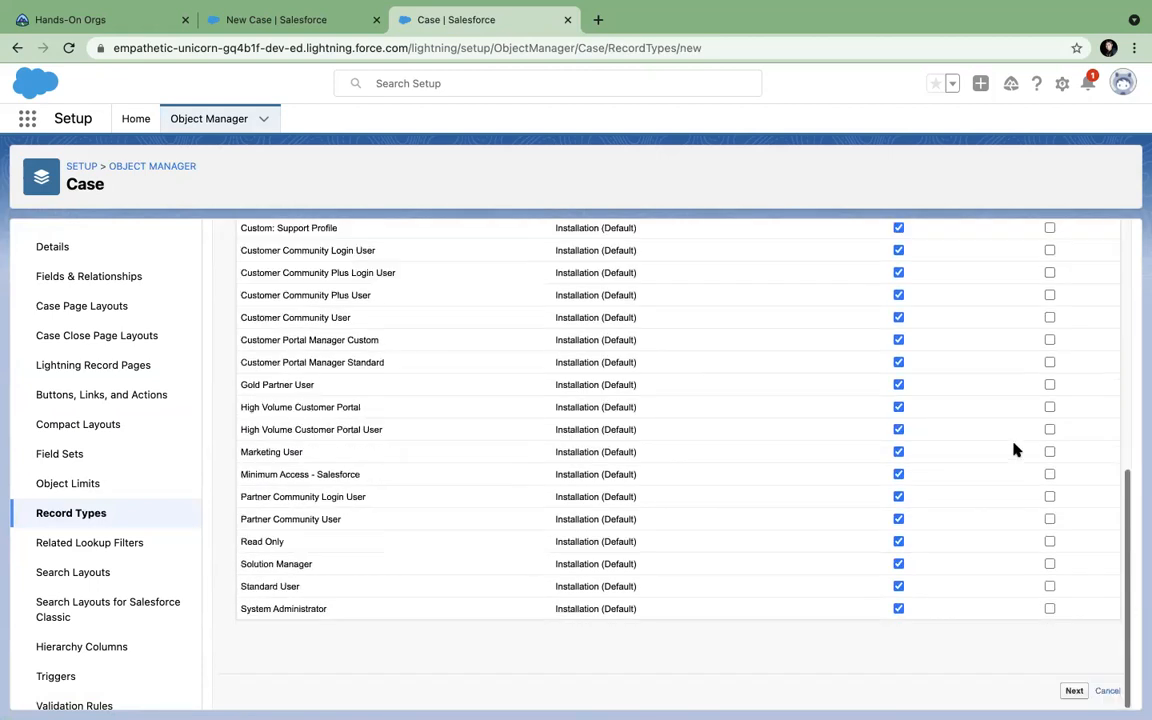
click(1073, 691)
click(527, 463)
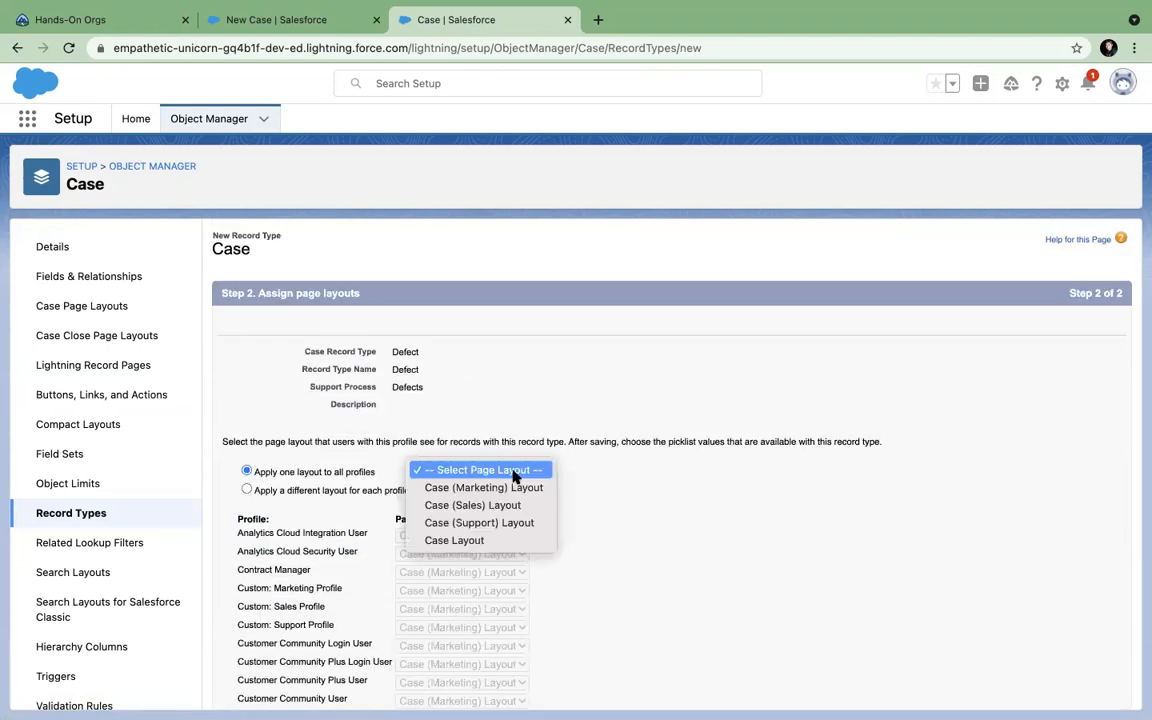
click(425, 547)
scroll(713, 552, down, 3)
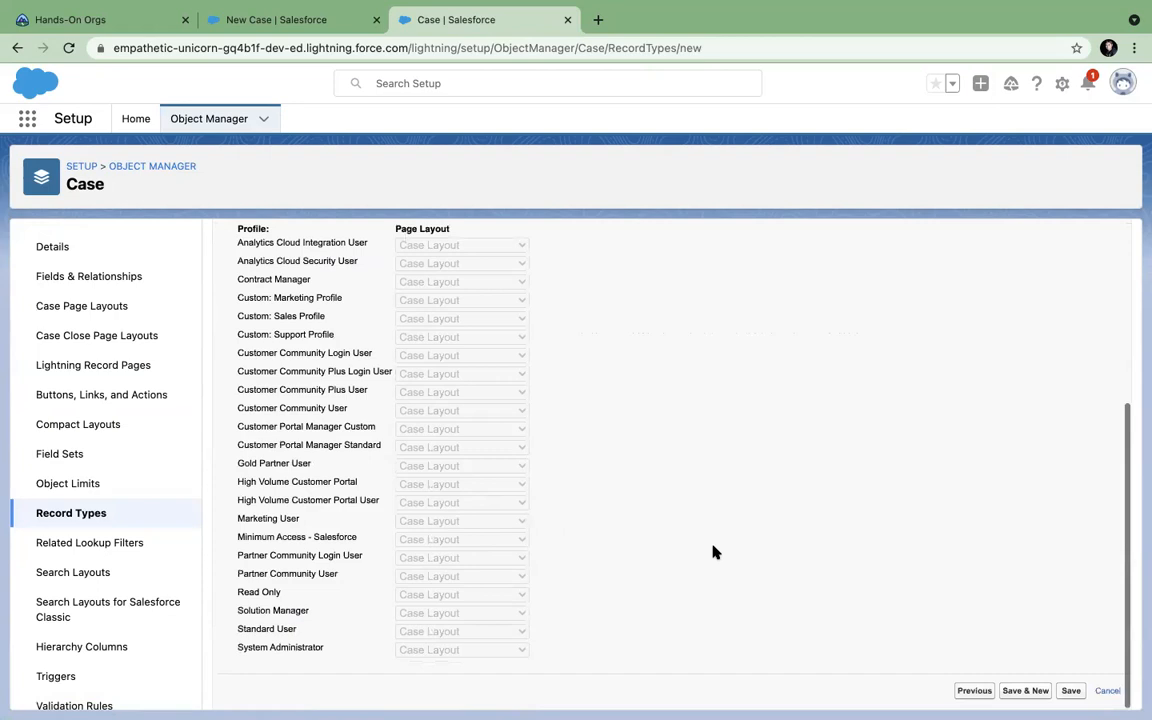
click(1070, 691)
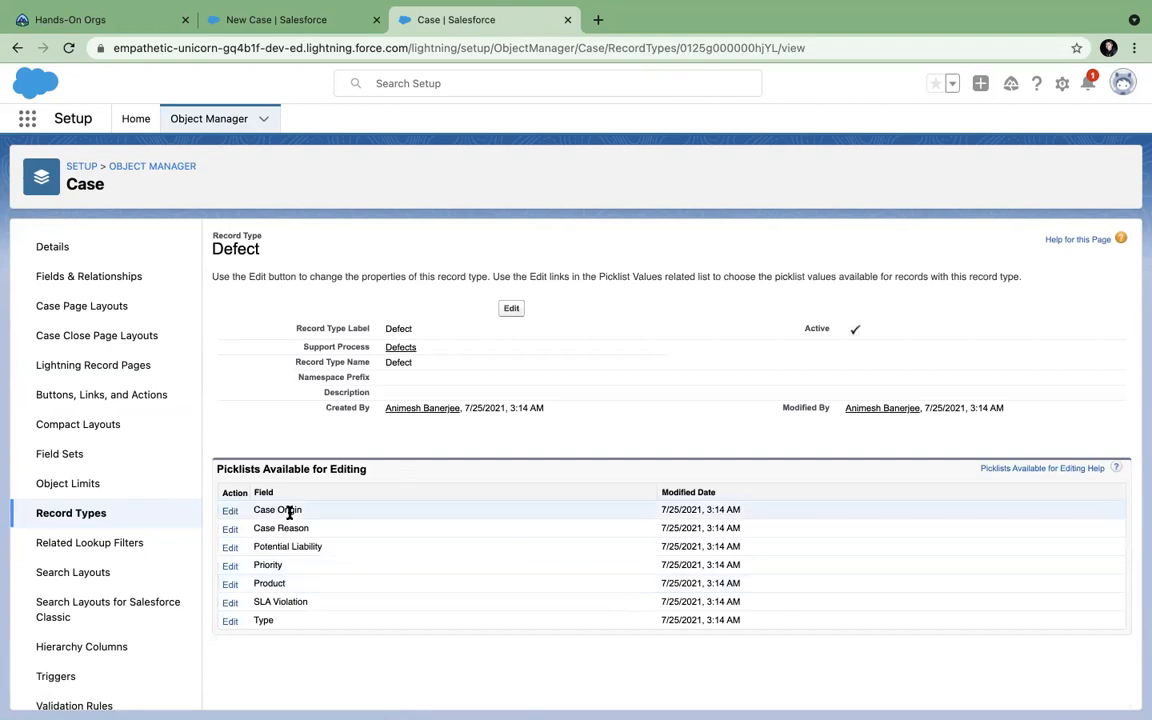
Remove Web from the Defect record type's Case Origin values, keeping Phone and Email, and save.
click(229, 512)
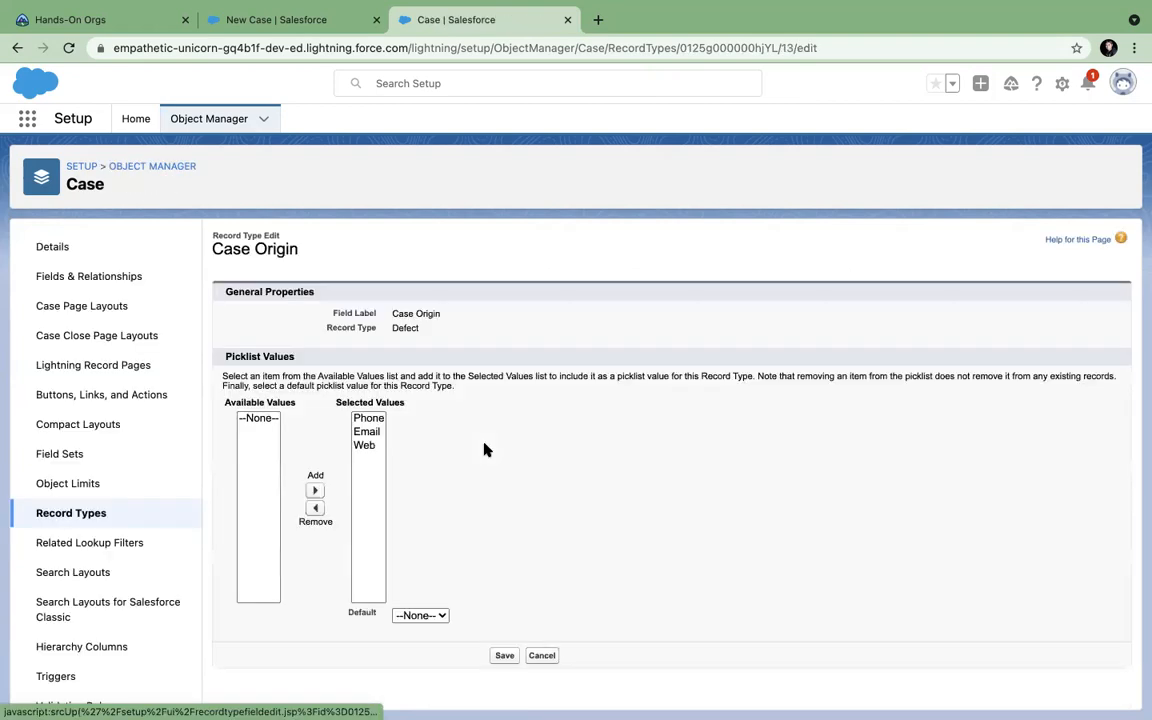
click(368, 445)
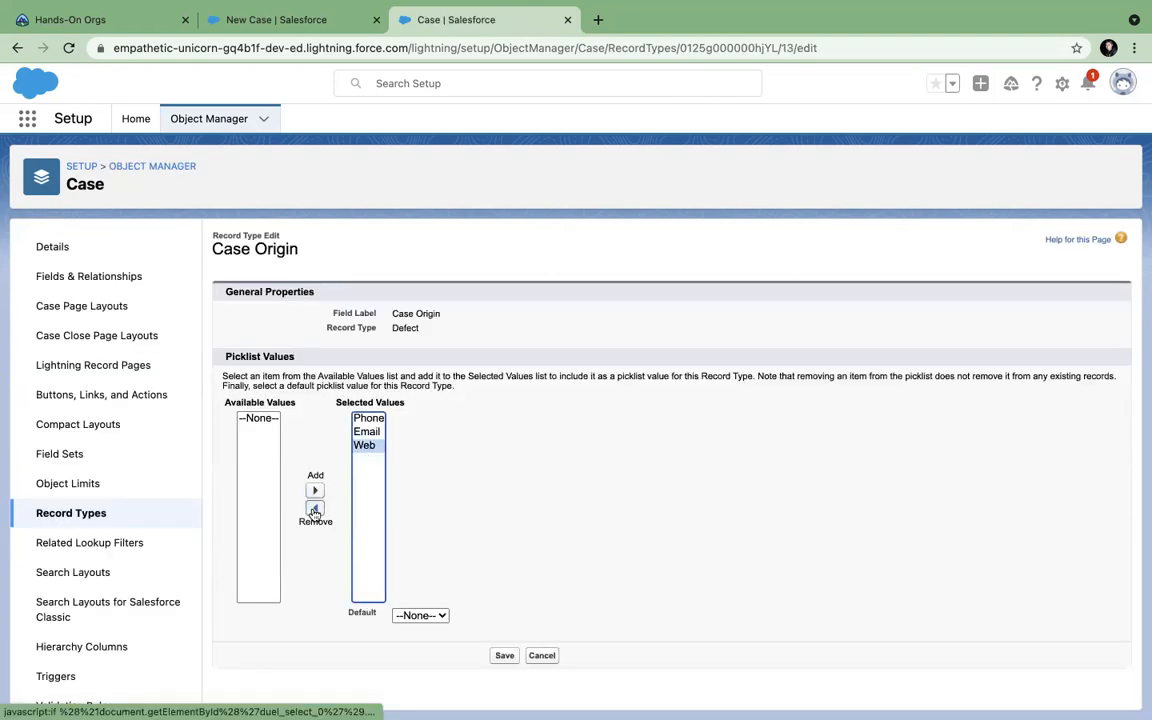
click(315, 508)
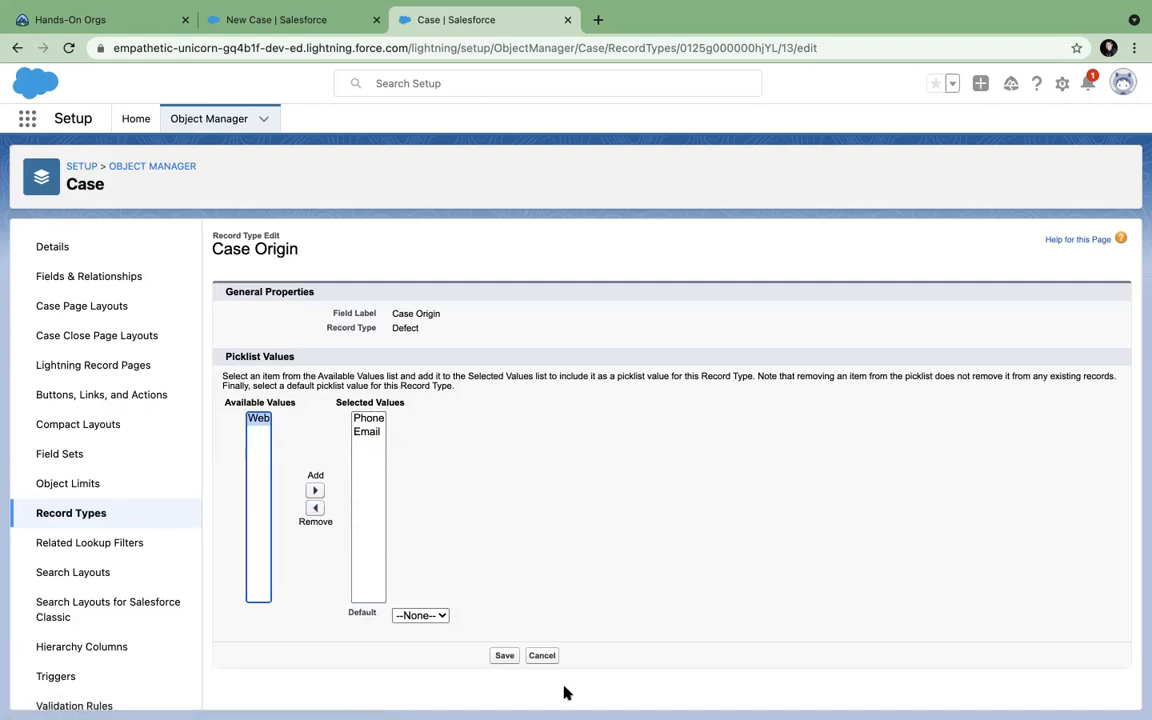
click(504, 655)
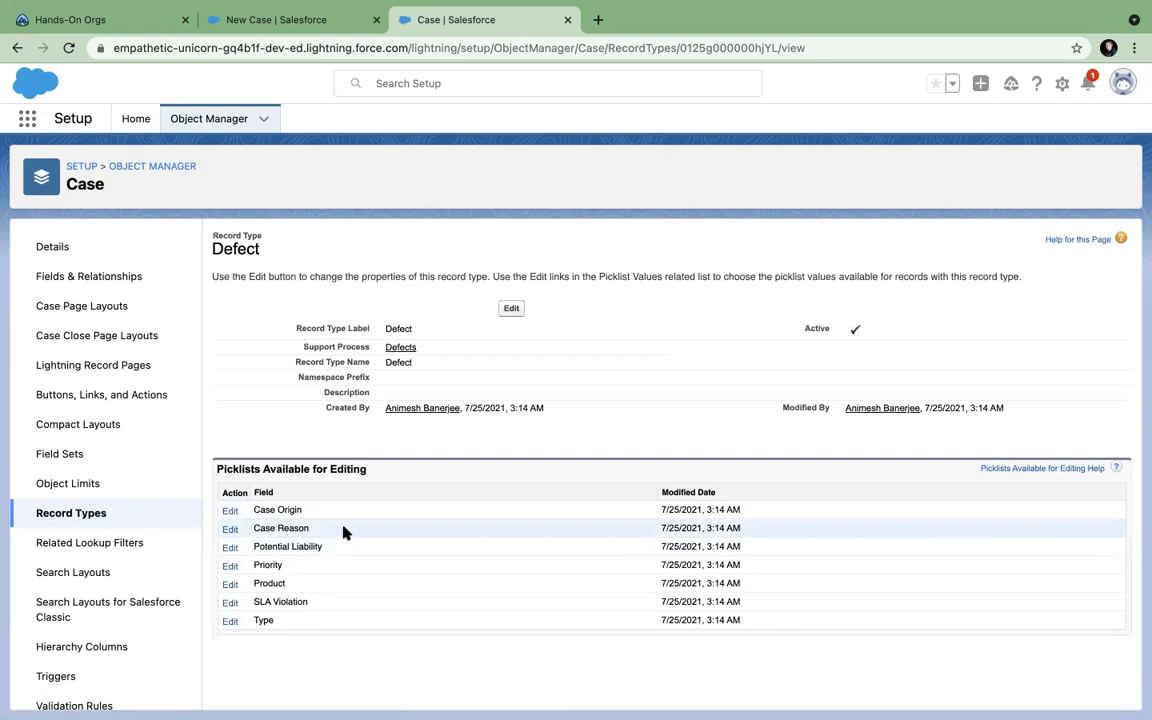
click(80, 514)
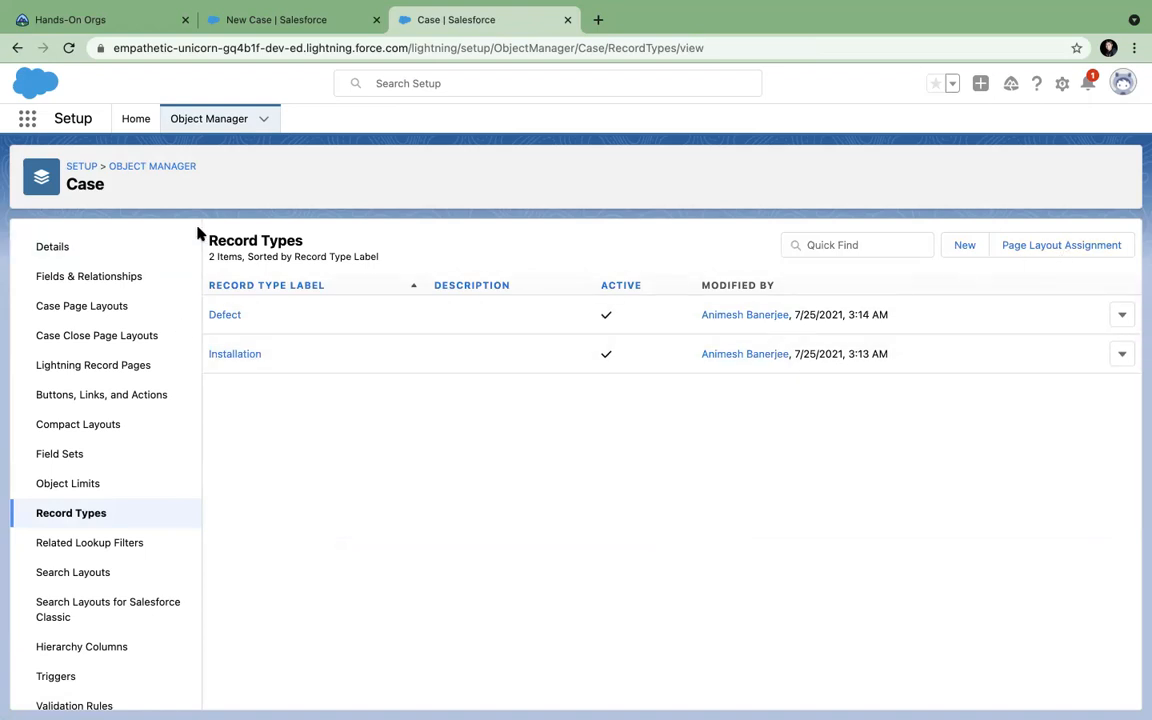
click(205, 121)
Clear the leftover text from the Setup Quick Find search.
click(134, 120)
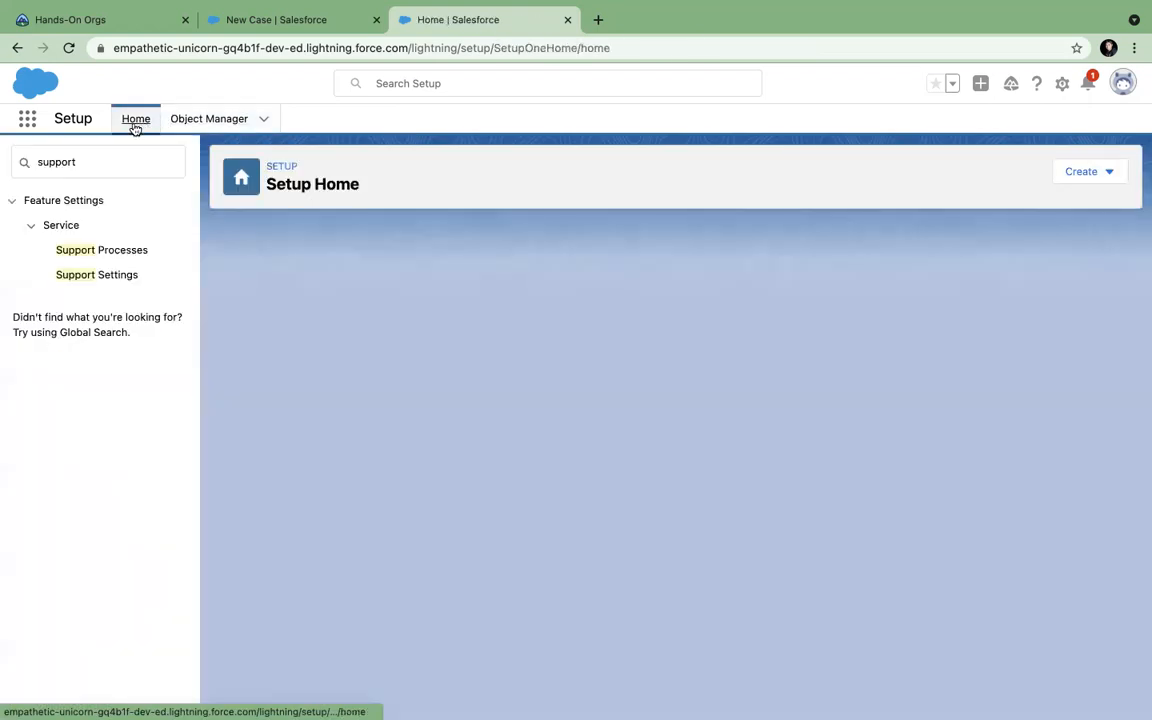
drag(86, 160, 8, 159)
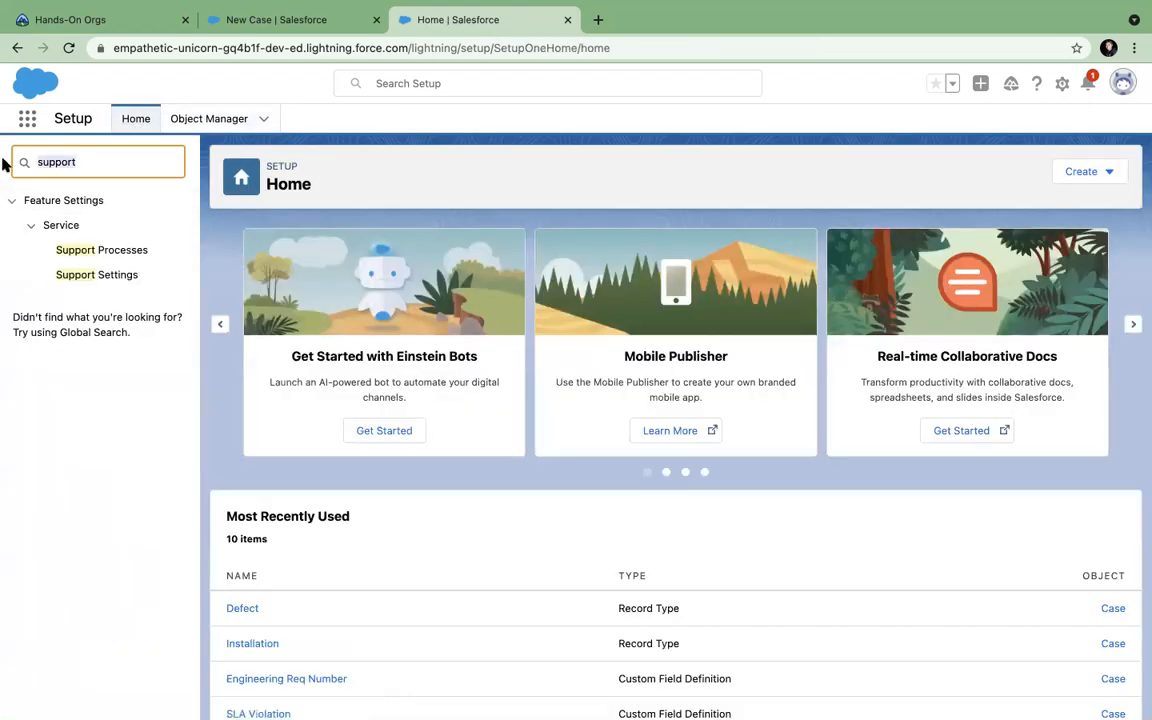
click(88, 163)
key(BackSpace)
key(BackSpace)
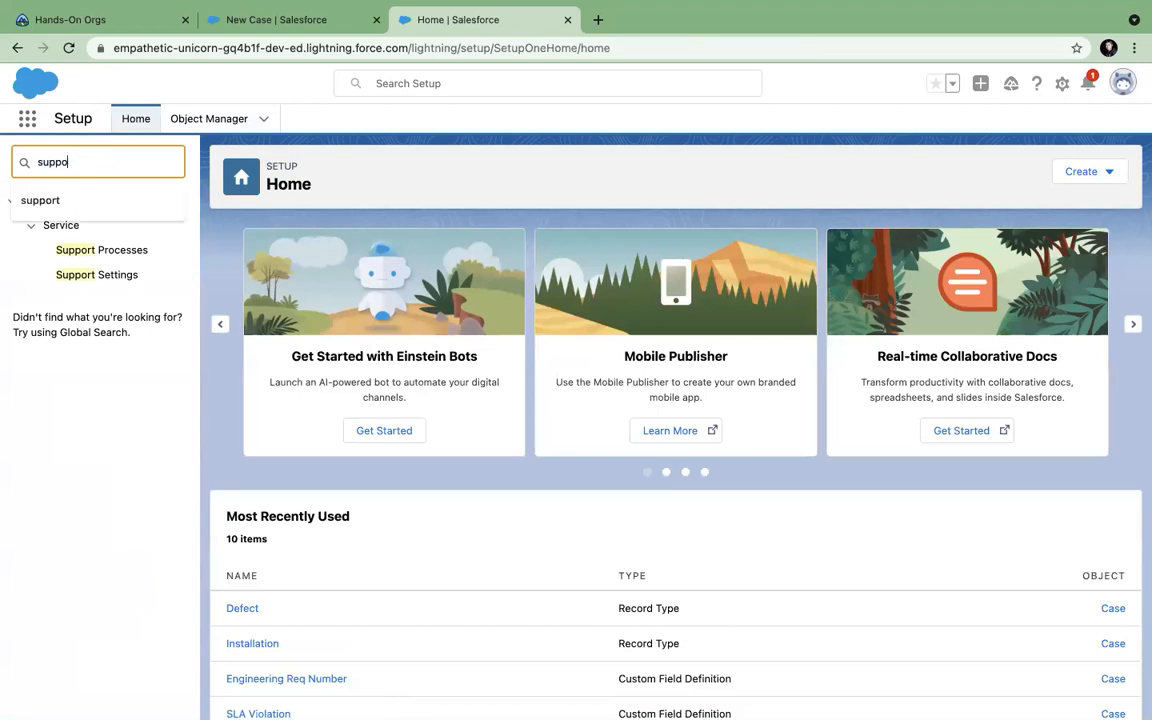
Find Case in Object Manager and open its Page Layout Assignment table for Master, Defect and Installation.
click(190, 122)
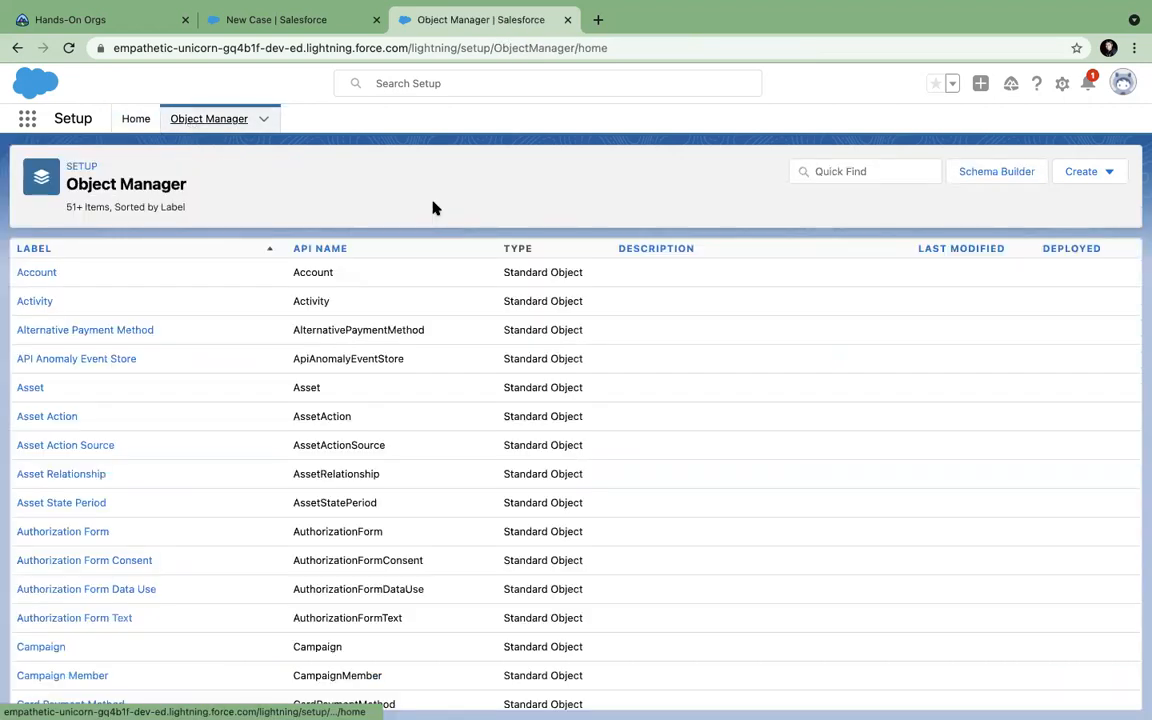
click(818, 172)
text(case)
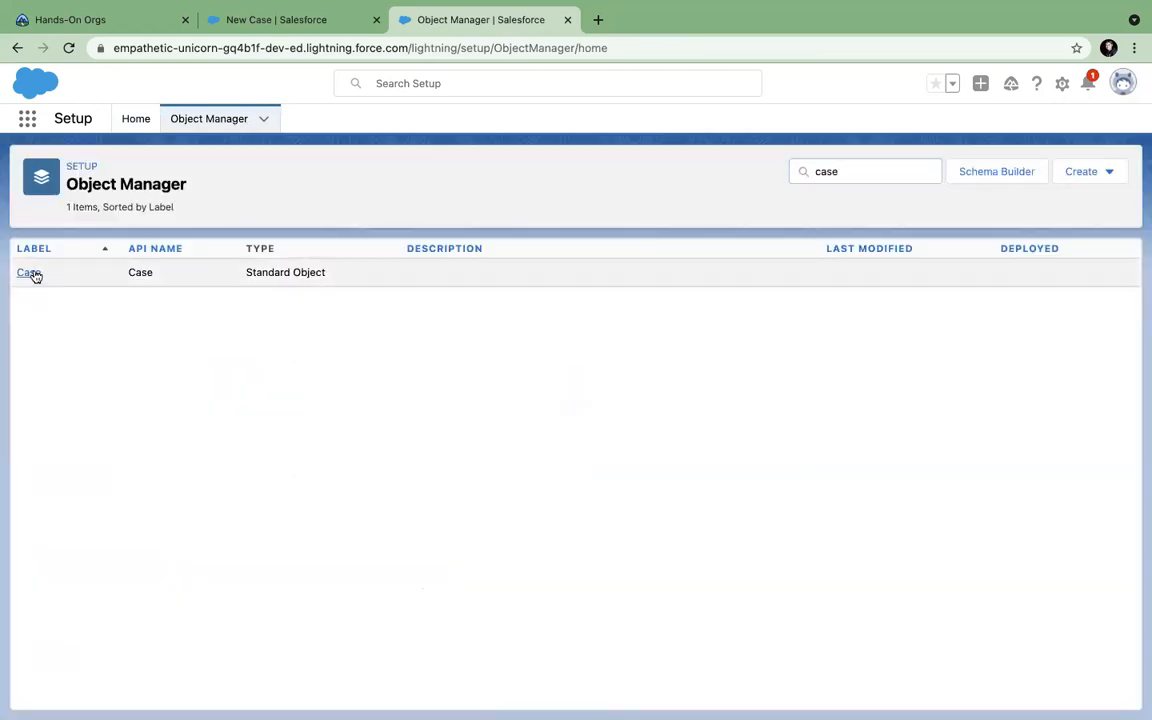
click(31, 272)
click(85, 512)
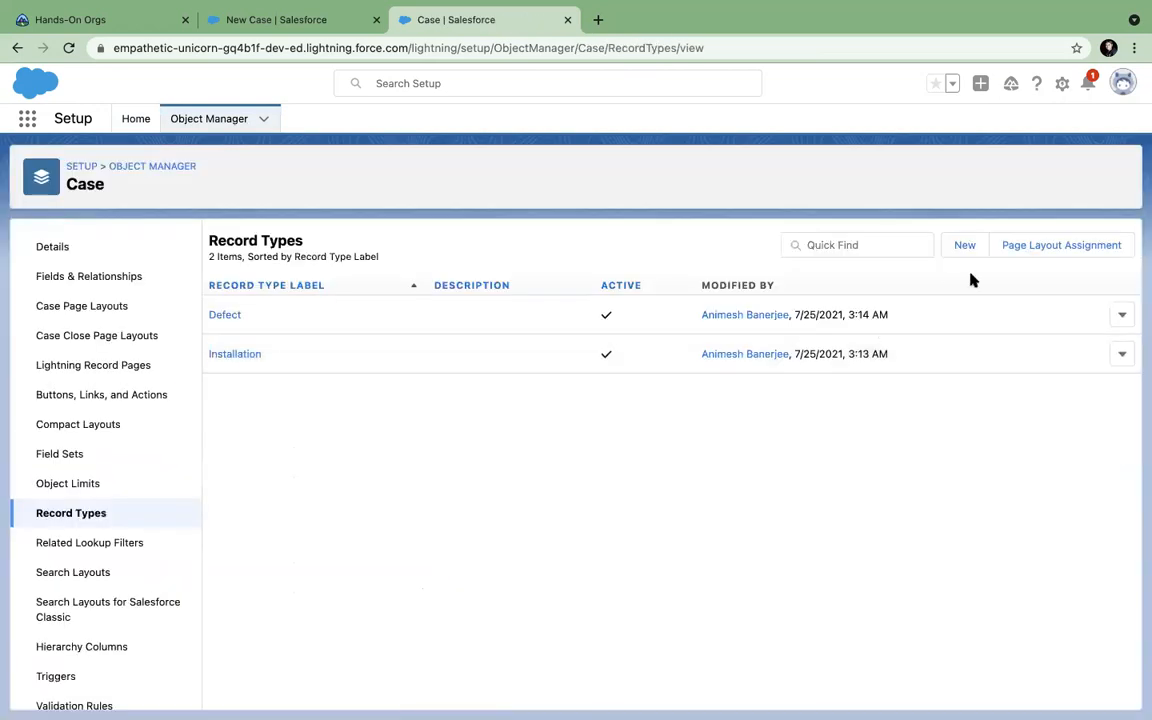
click(1029, 252)
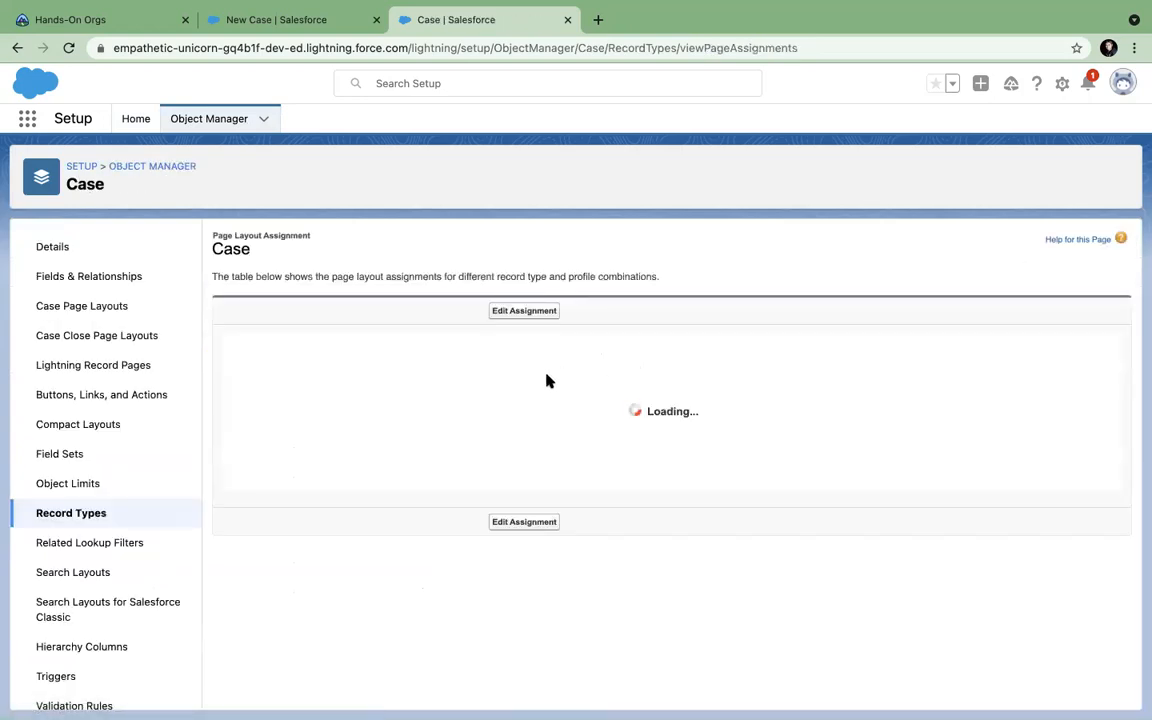
scroll(343, 438, down, 1)
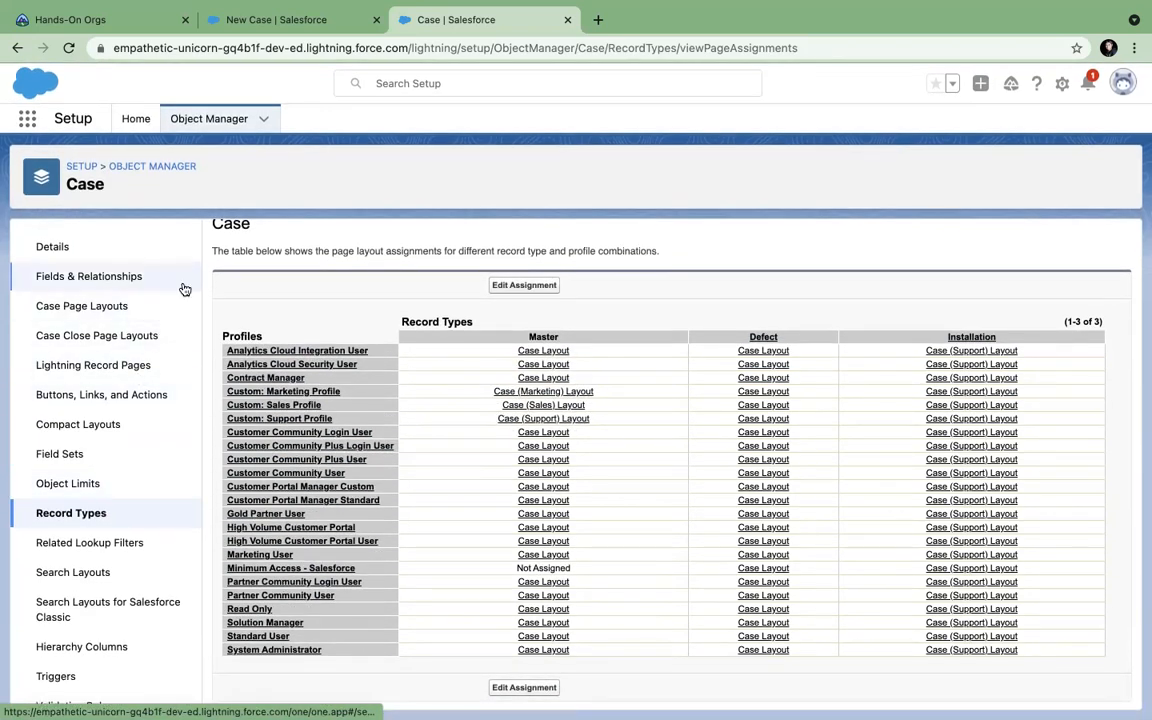
Search Setup for 'user', open Profiles and list all 38 profiles on one page.
click(125, 120)
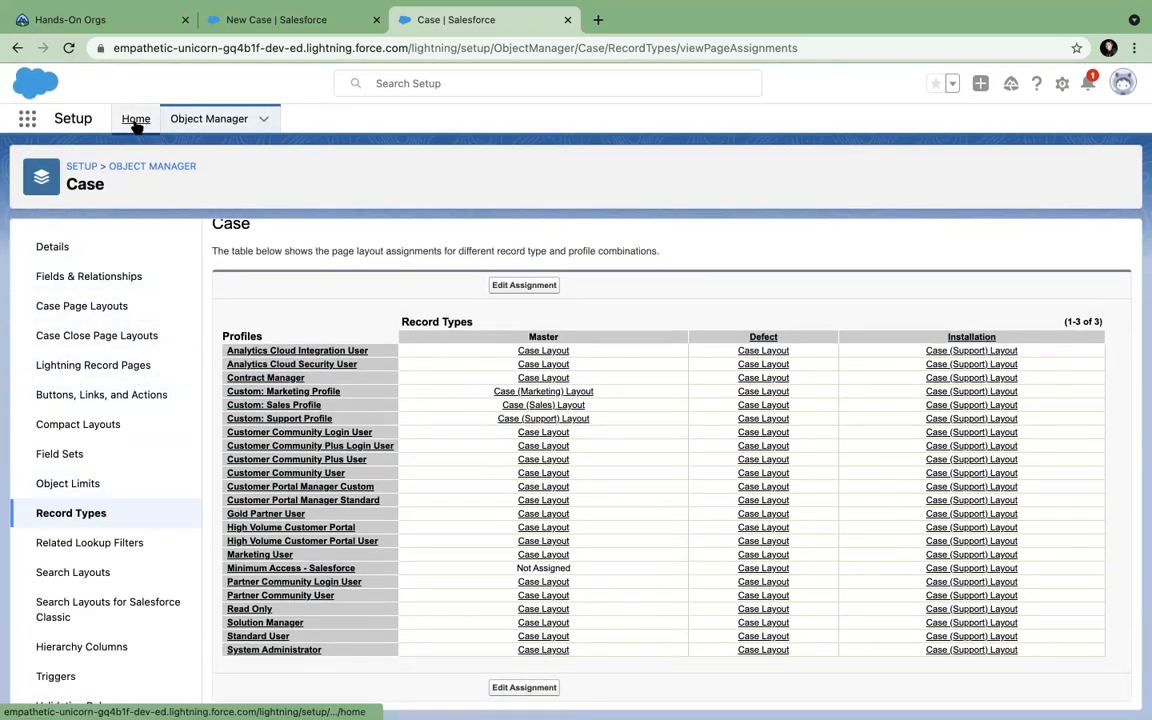
click(90, 160)
key(BackSpace)
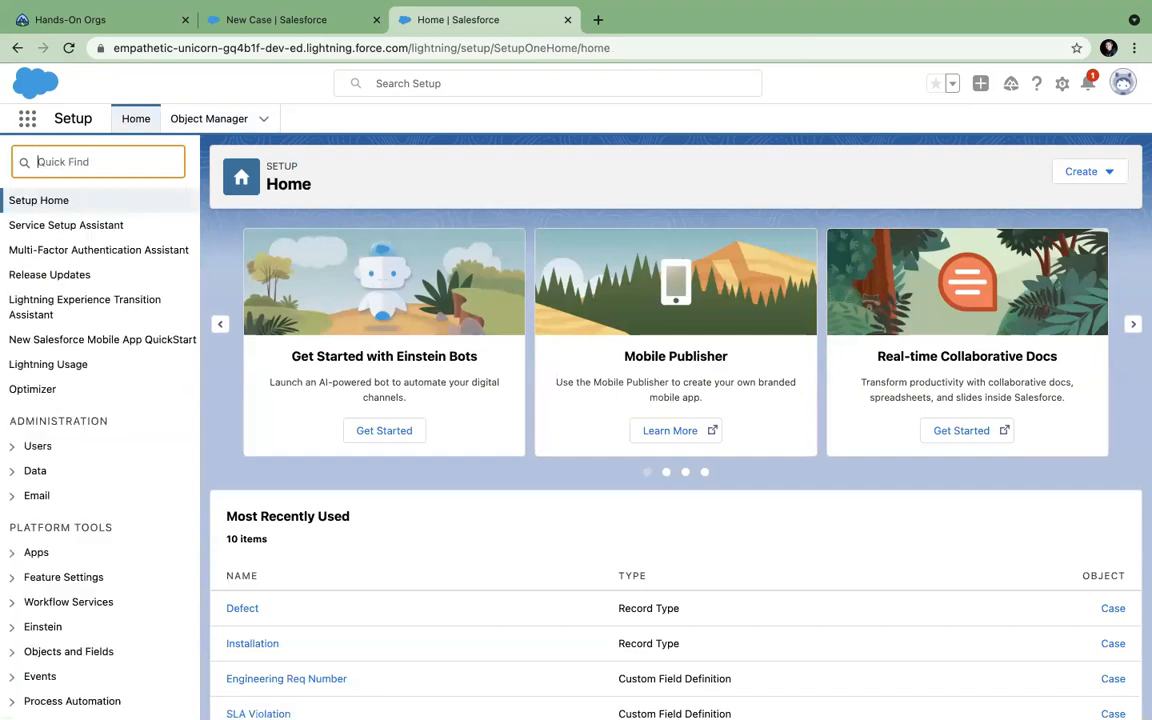
text(user)
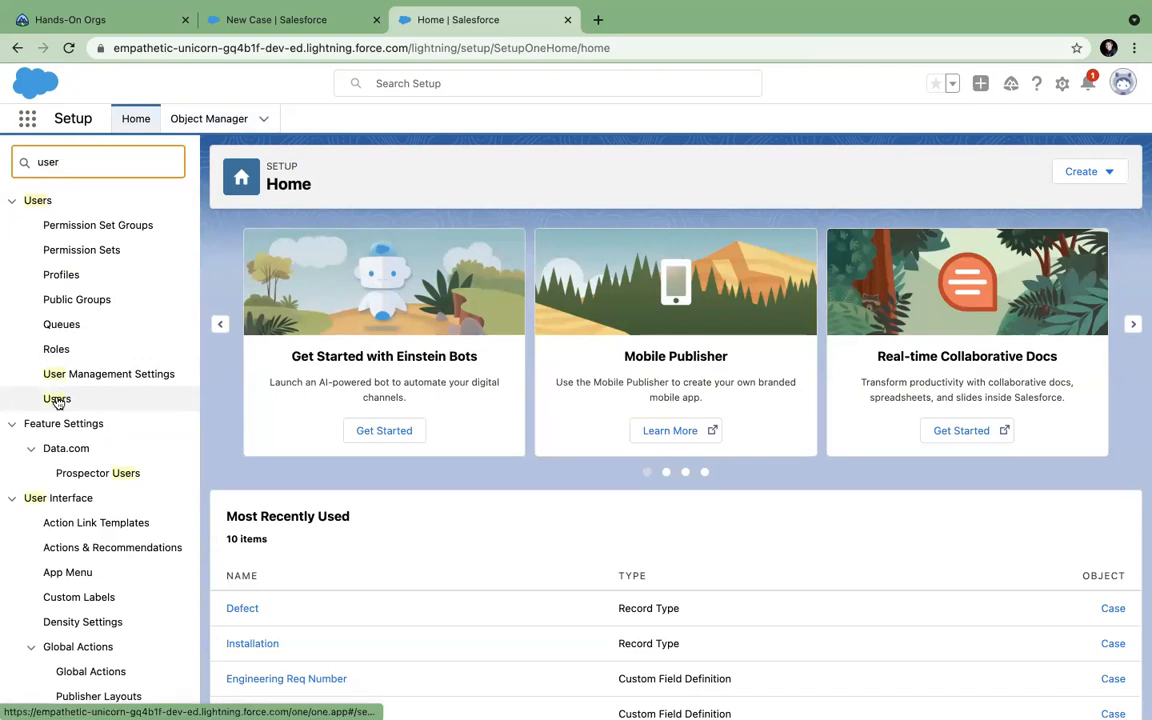
click(61, 277)
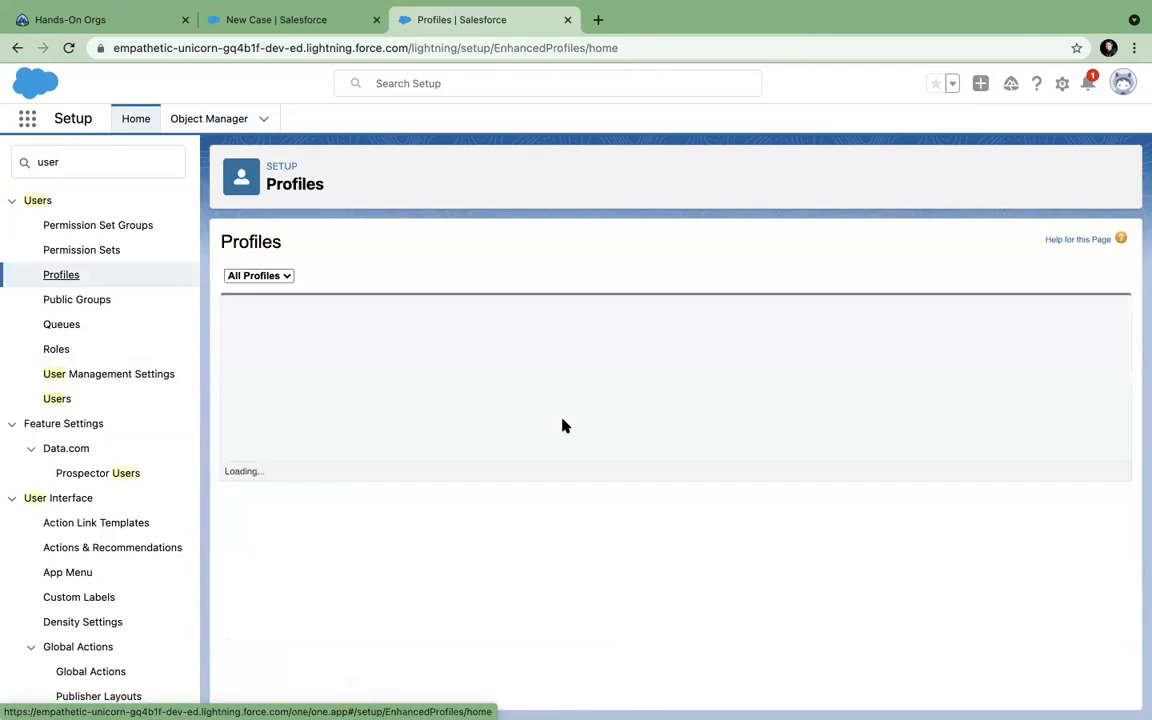
scroll(561, 424, down, 3)
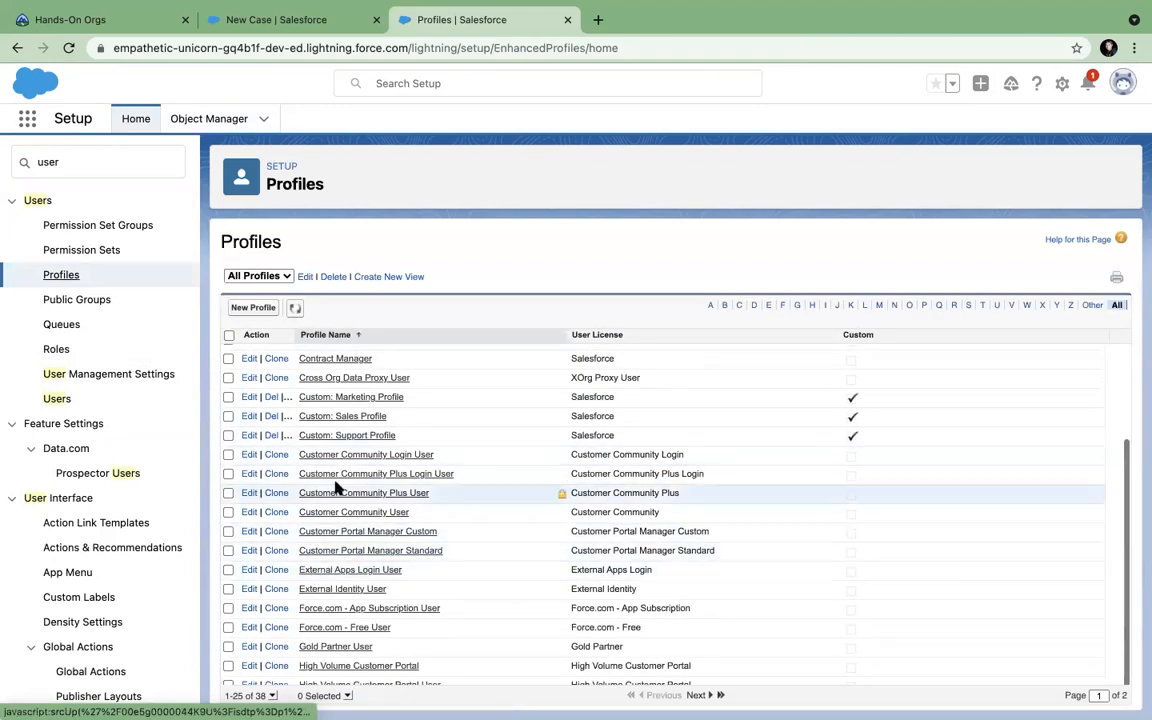
scroll(349, 477, up, 3)
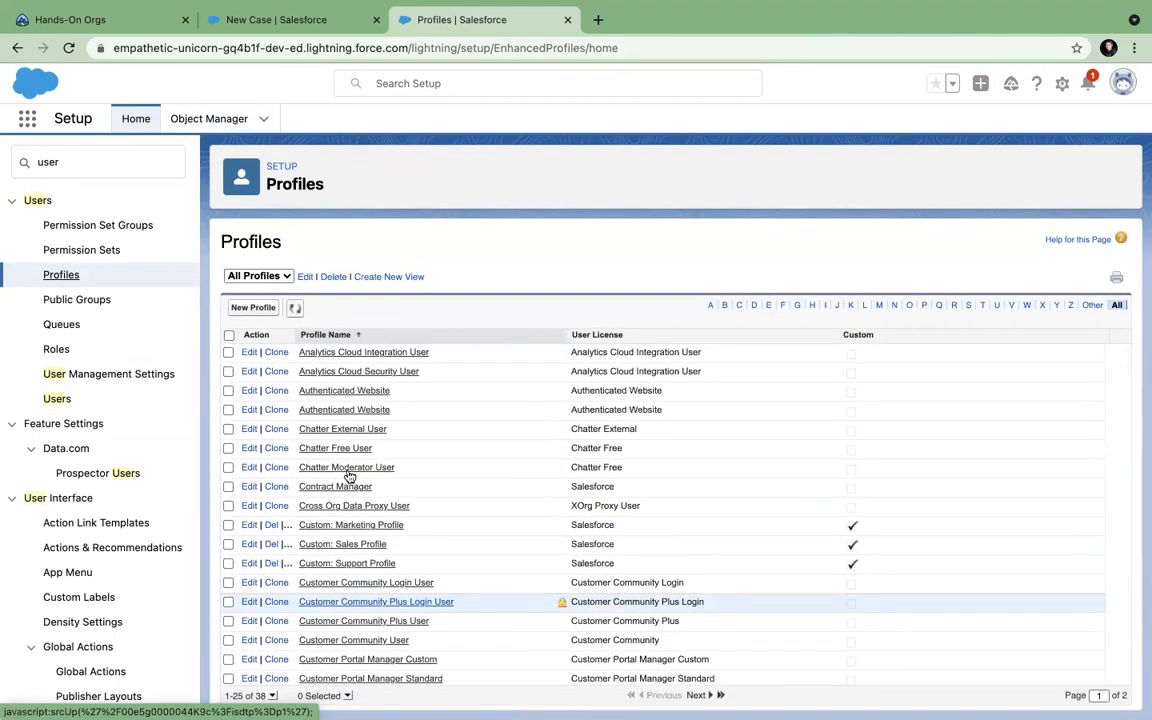
scroll(349, 477, down, 3)
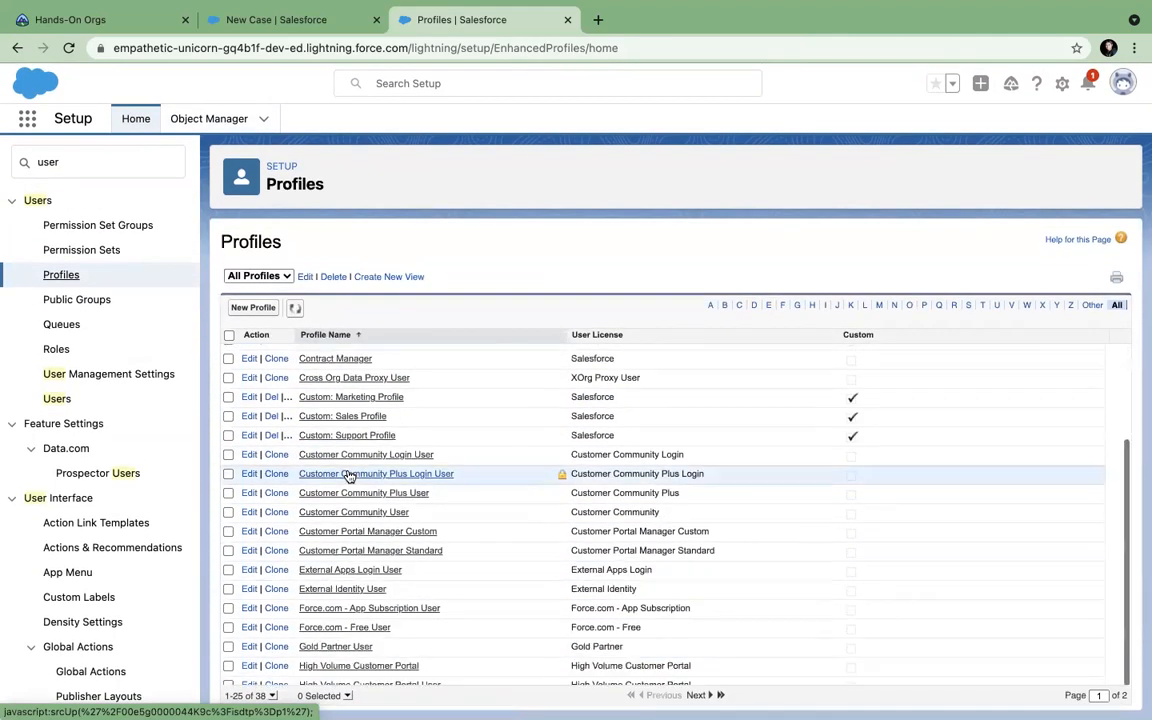
click(272, 695)
click(275, 667)
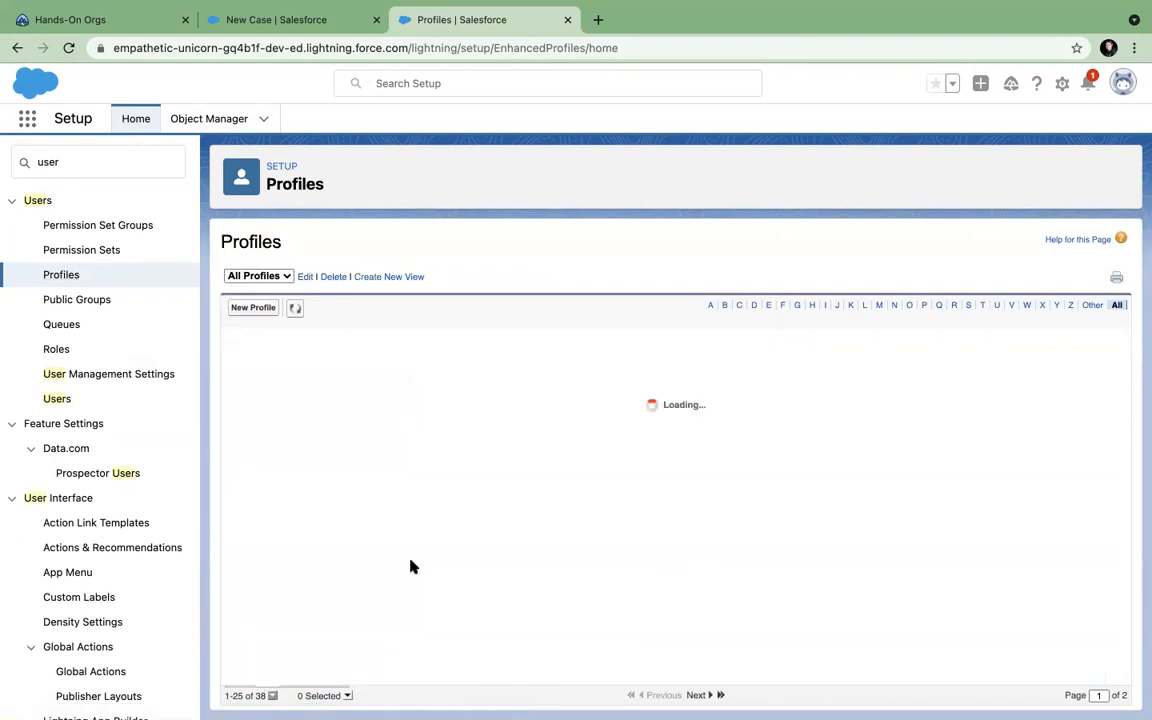
scroll(427, 560, down, 8)
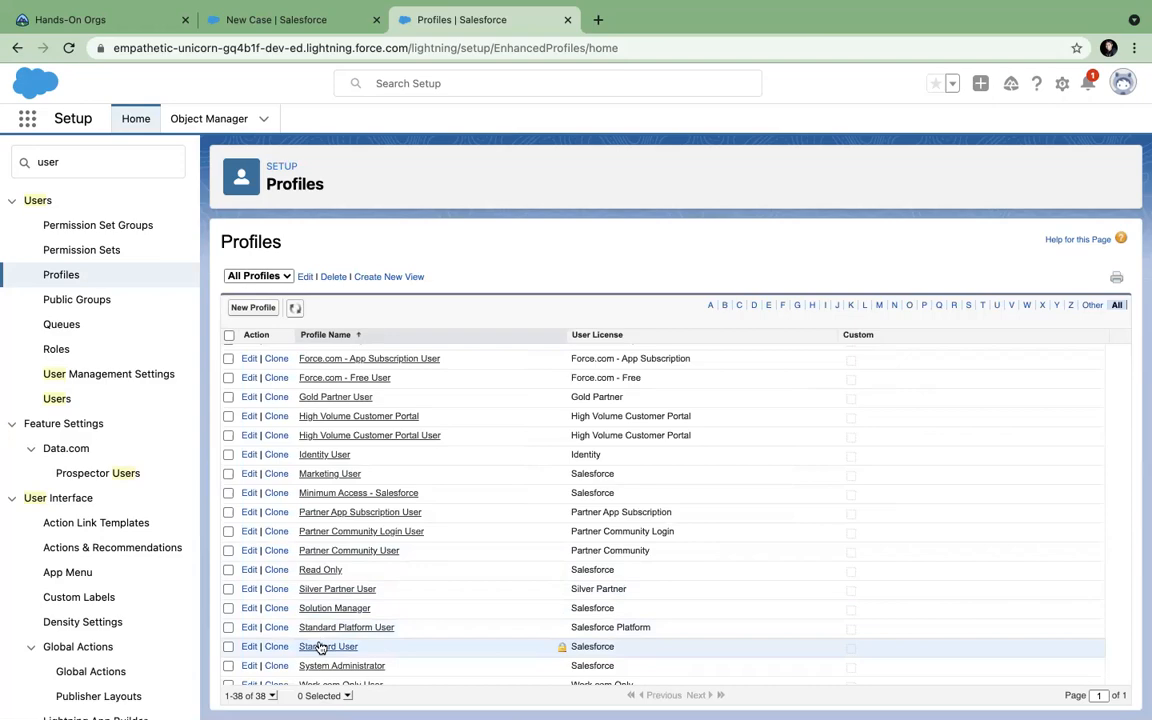
Open the System Administrator profile, cancel its Edit page, and view its detail page.
click(251, 667)
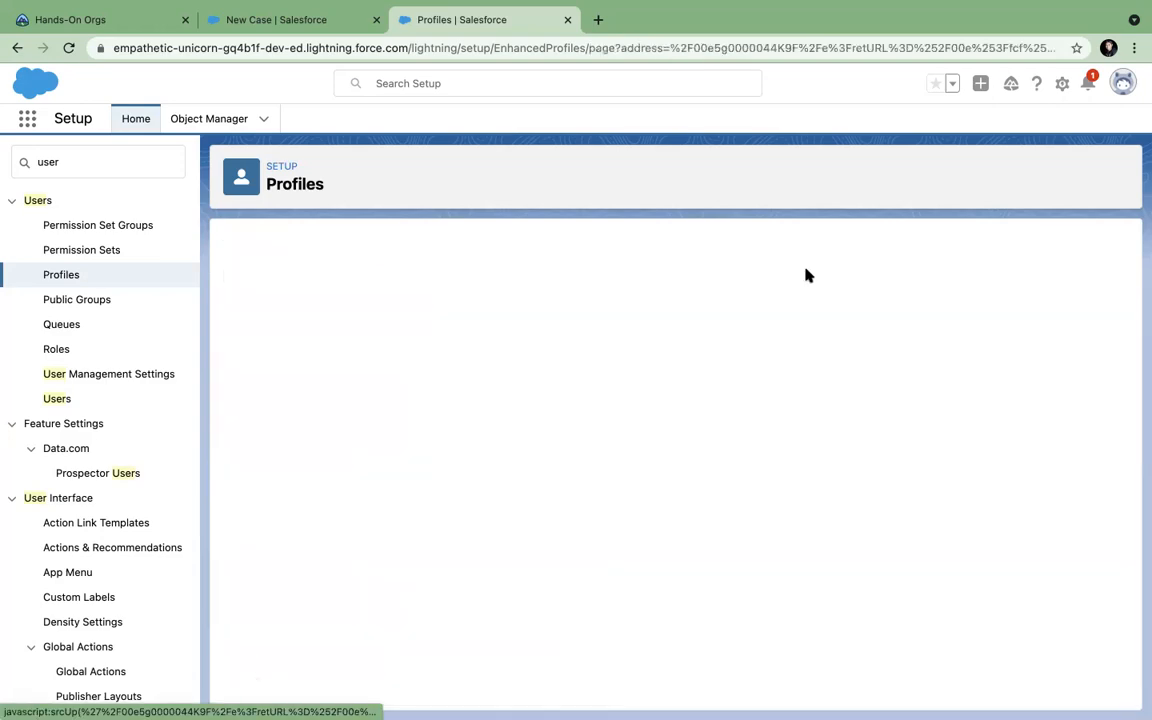
scroll(808, 275, down, 10)
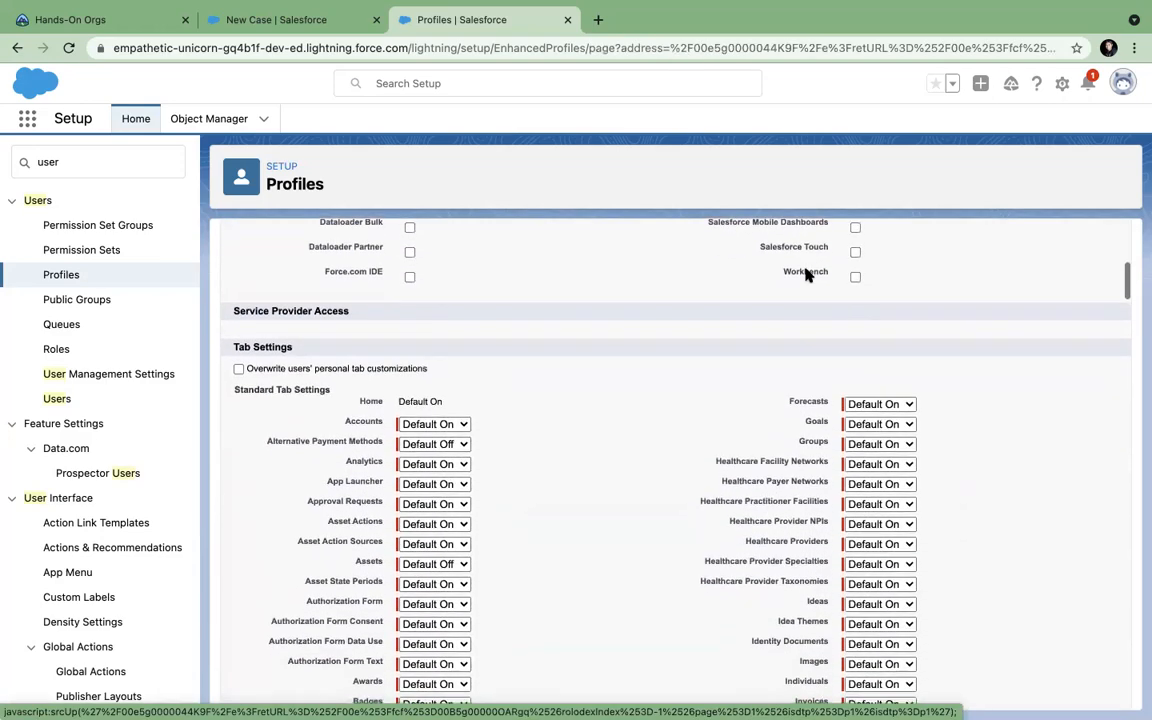
scroll(808, 275, down, 15)
scroll(808, 275, down, 15)
scroll(808, 275, up, 5)
scroll(808, 275, up, 20)
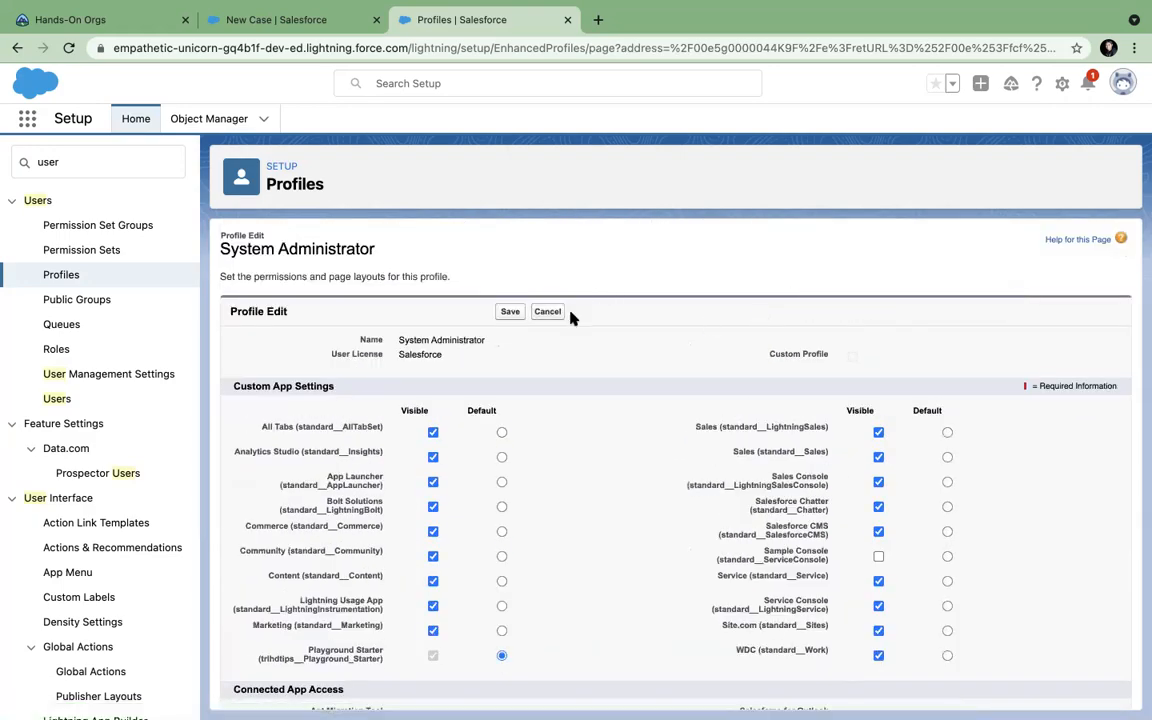
click(550, 312)
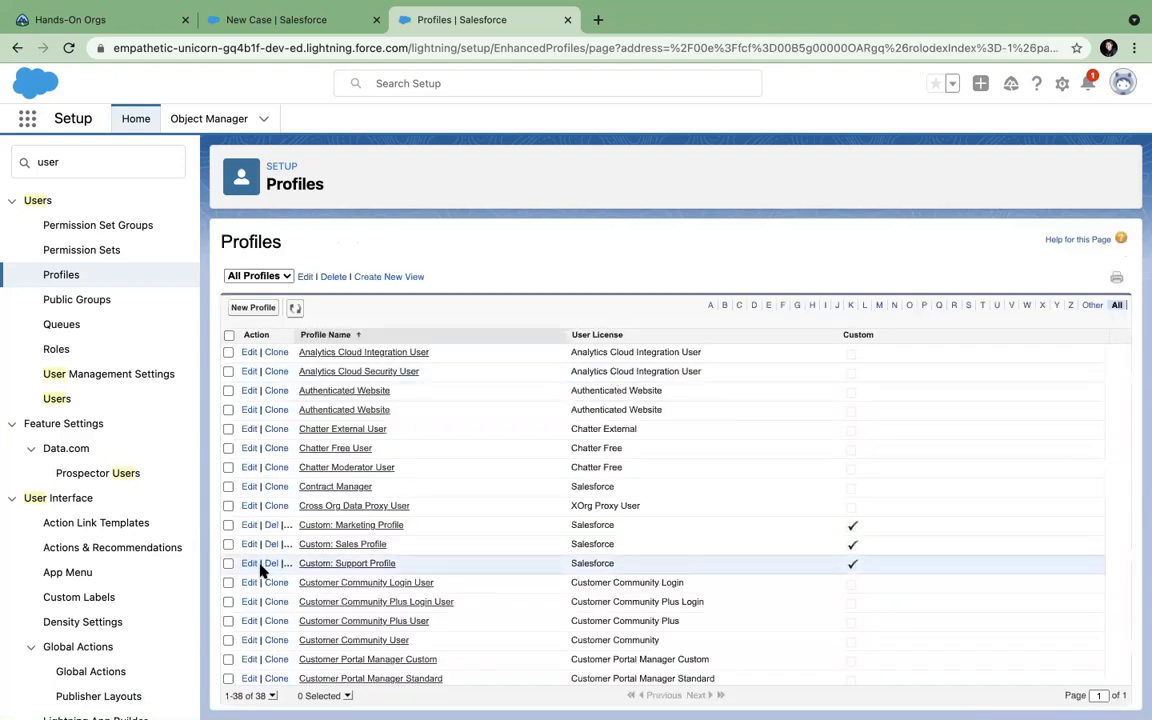
scroll(262, 570, down, 8)
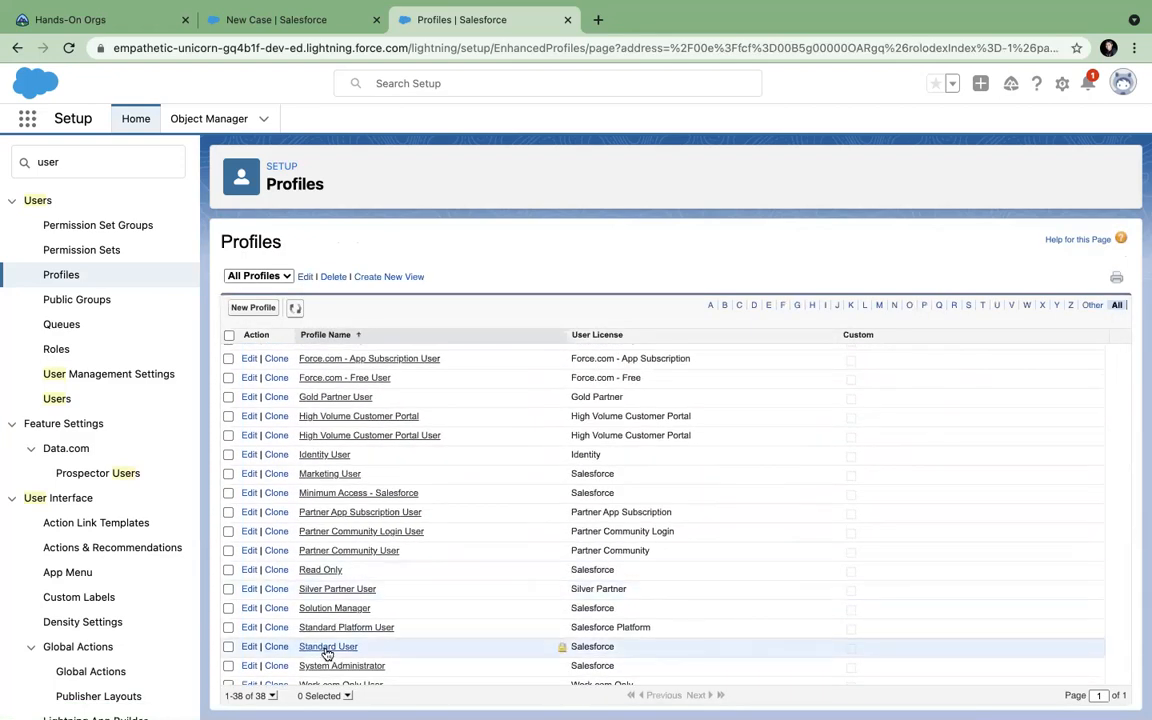
click(327, 664)
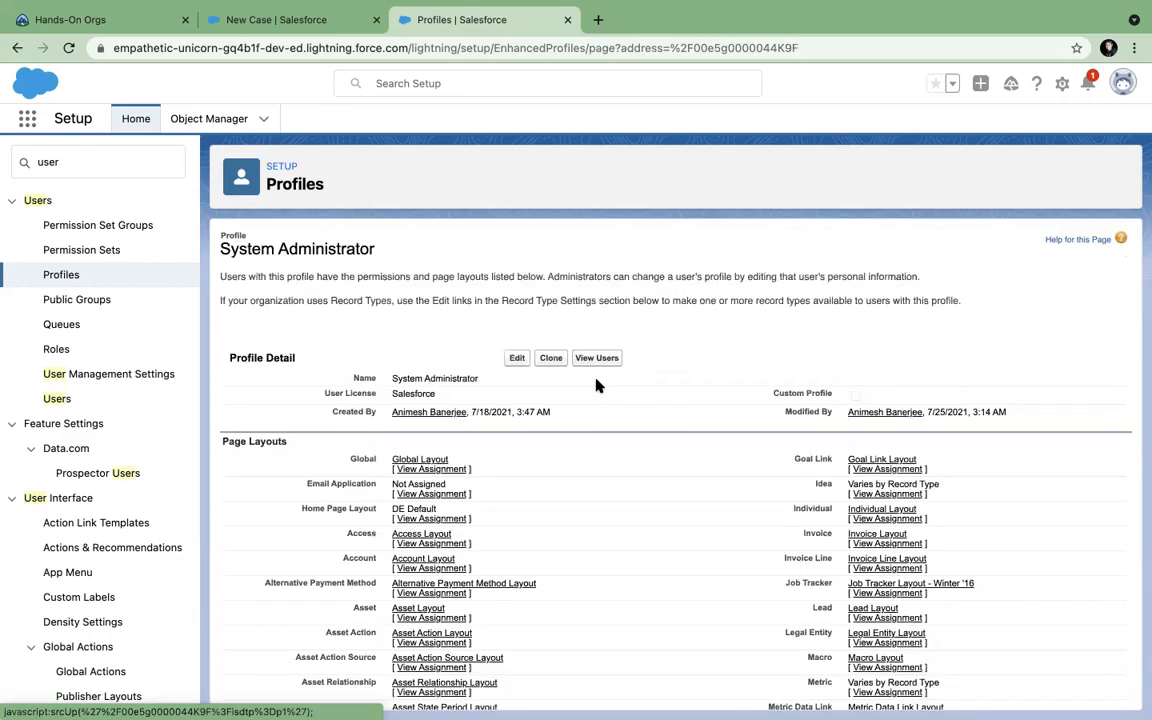
scroll(594, 432, down, 5)
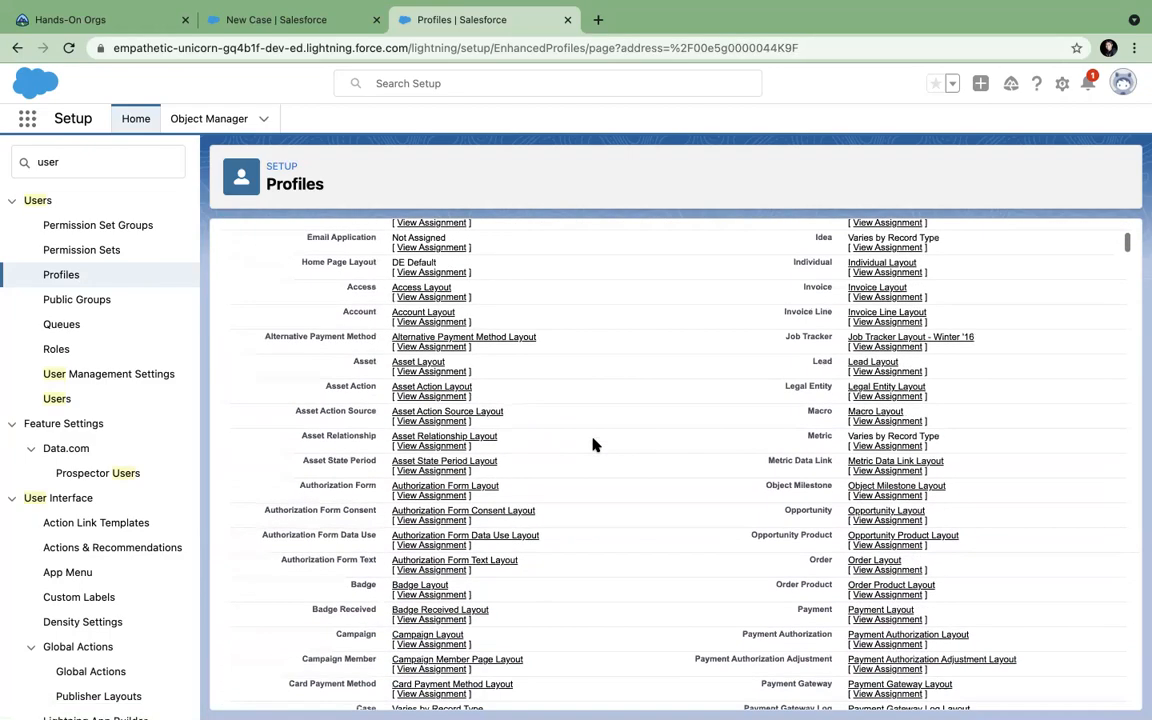
key(super+f)
text(re)
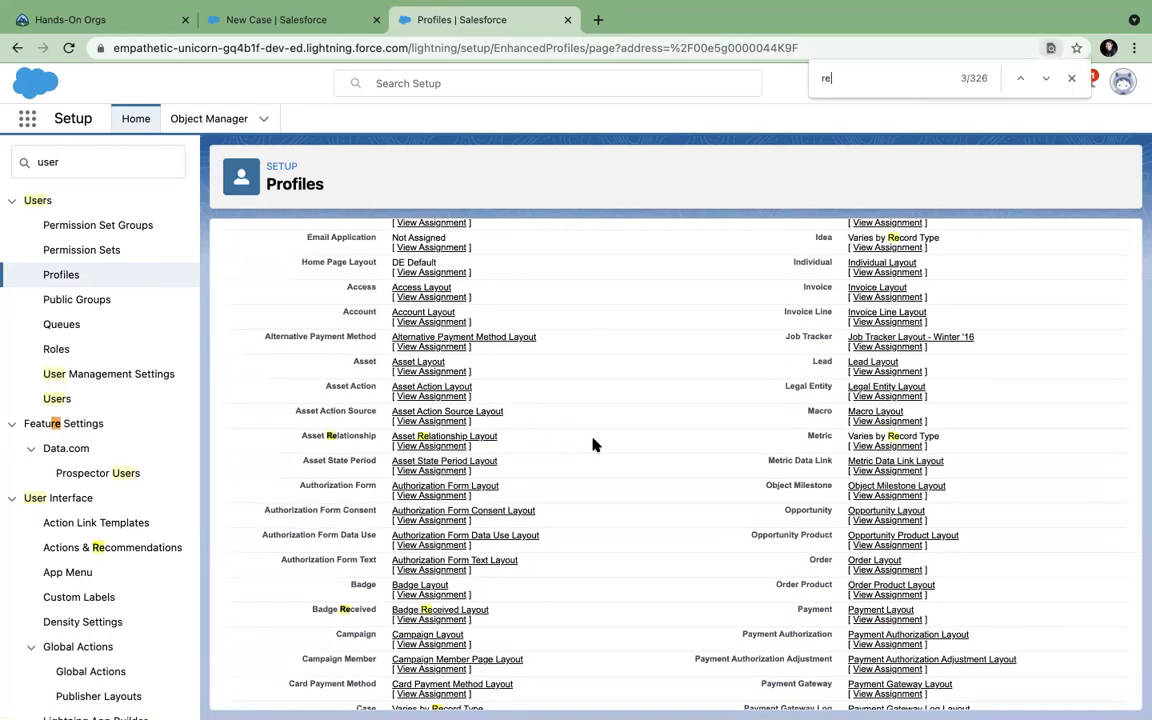
text(cord tye)
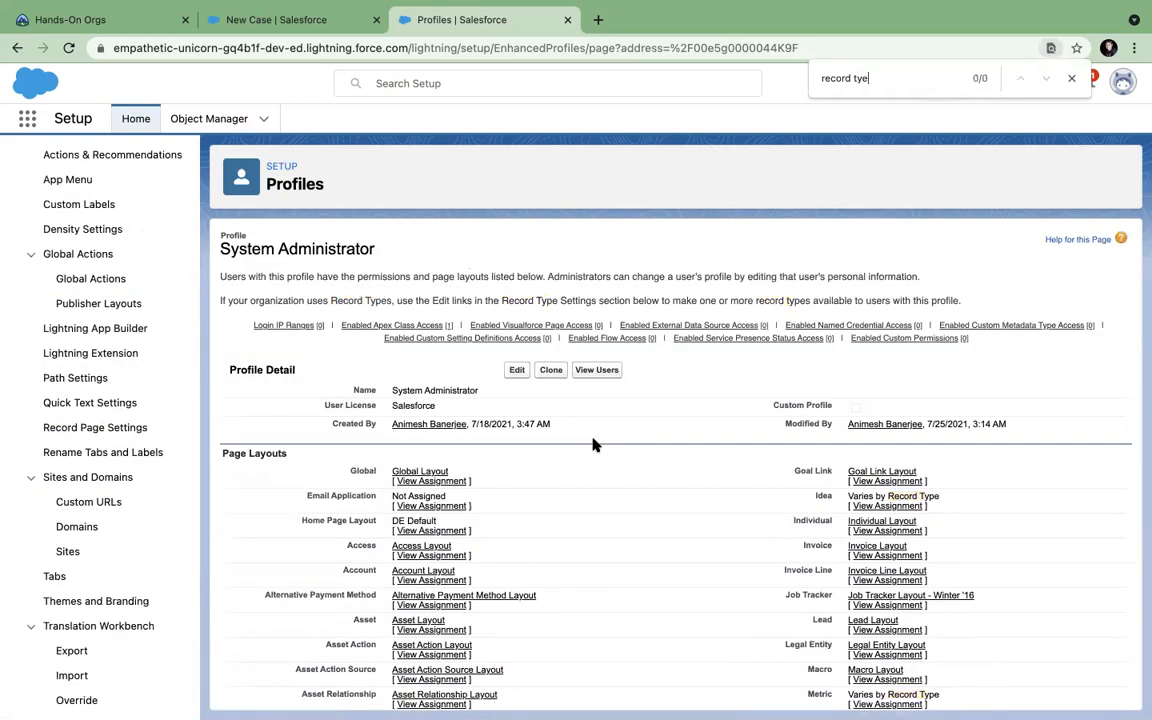
key(BackSpace)
key(Return)
key(Return)
key(Return)
key(Return)
key(Return)
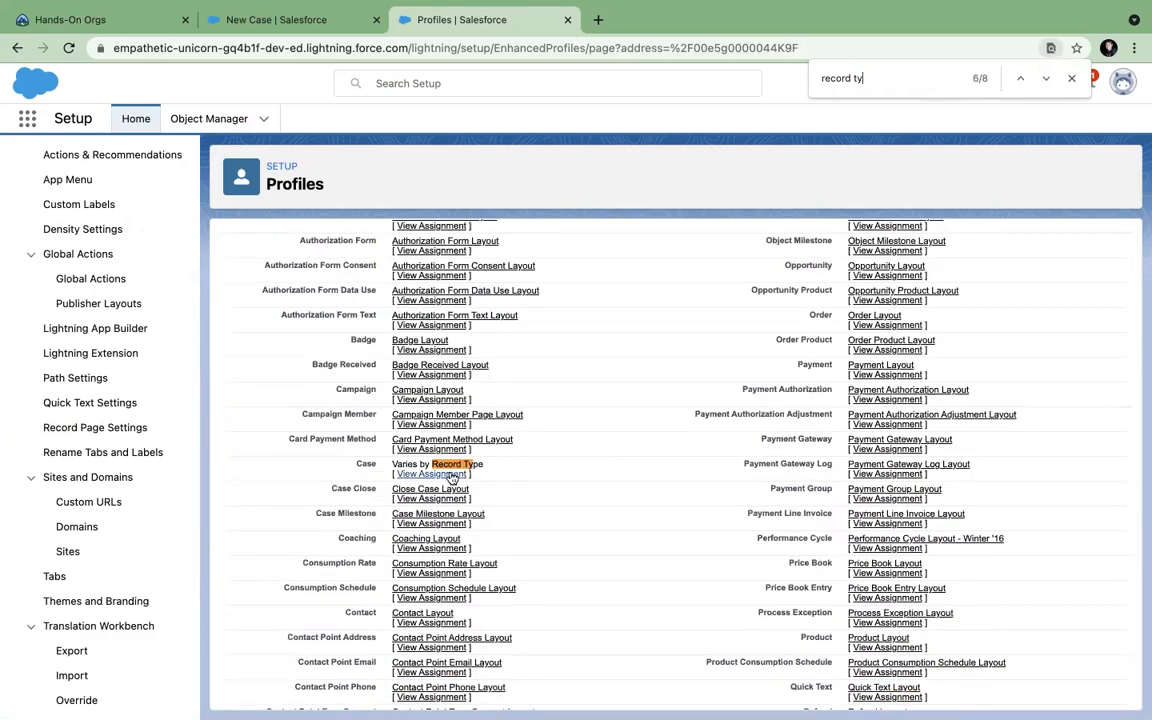
click(450, 475)
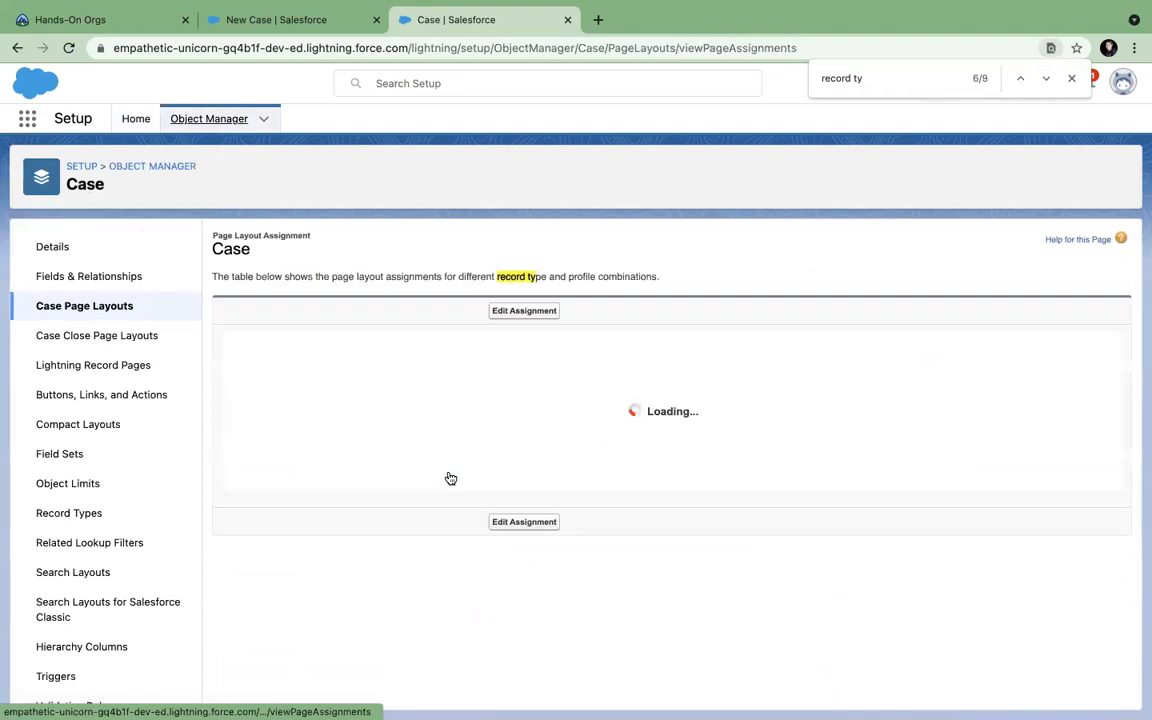
scroll(447, 478, down, 1)
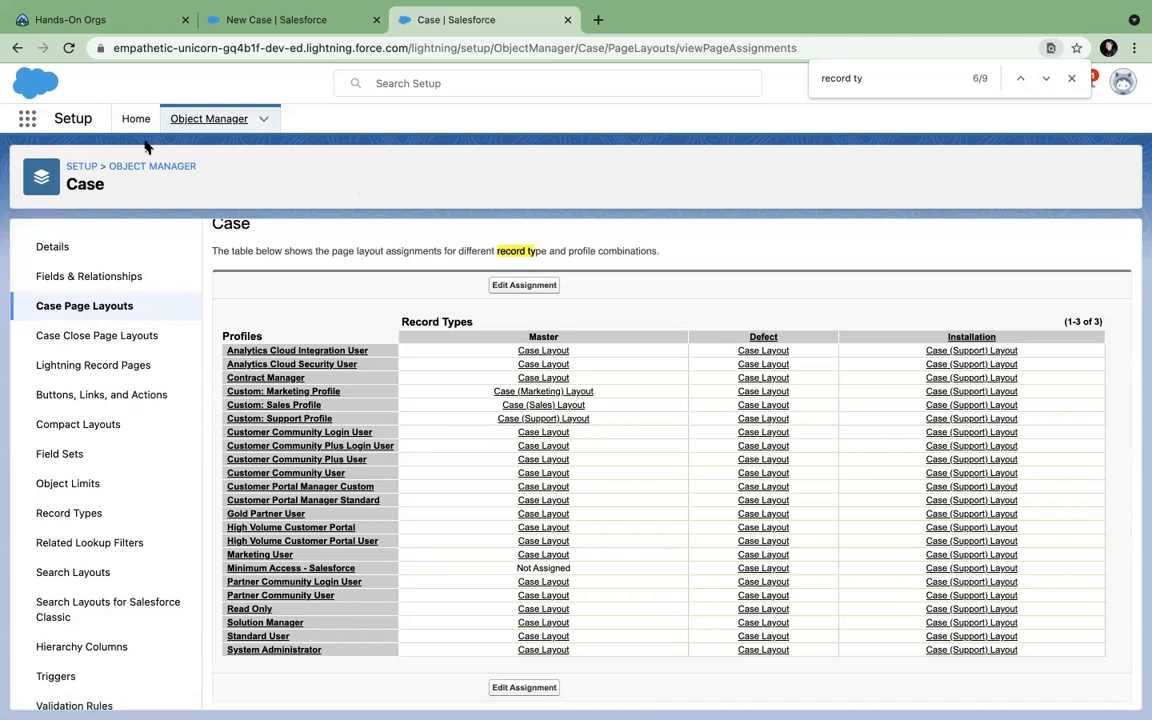
Return to the profile page and locate its Case record type settings.
click(18, 49)
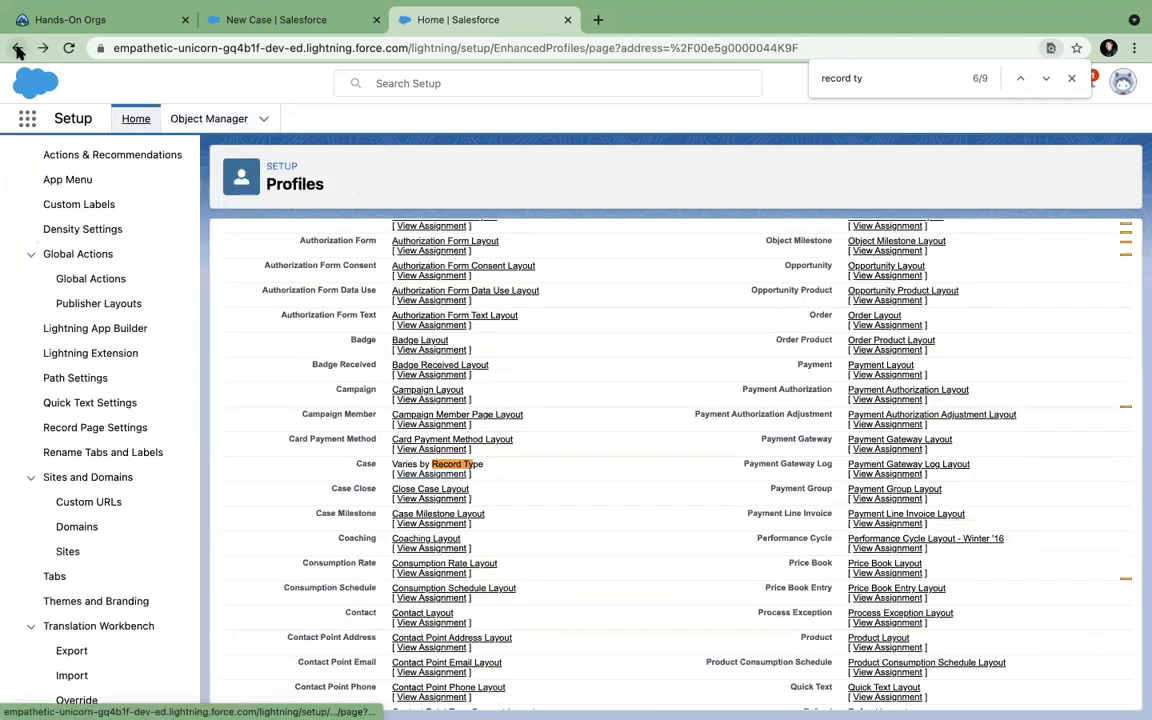
scroll(540, 494, down, 1)
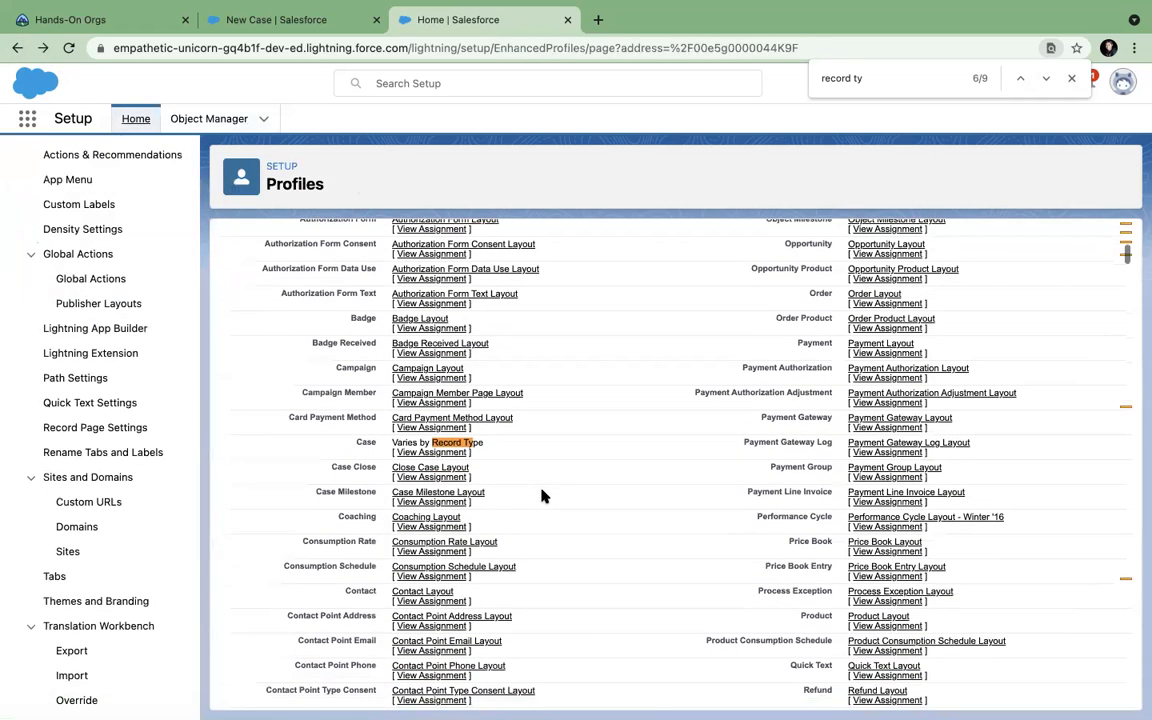
scroll(540, 494, up, 5)
scroll(540, 494, down, 3)
scroll(542, 495, down, 12)
scroll(542, 495, up, 1)
scroll(542, 495, down, 5)
scroll(542, 495, down, 9)
scroll(542, 495, up, 5)
scroll(542, 495, down, 3)
scroll(542, 495, down, 15)
scroll(542, 495, down, 5)
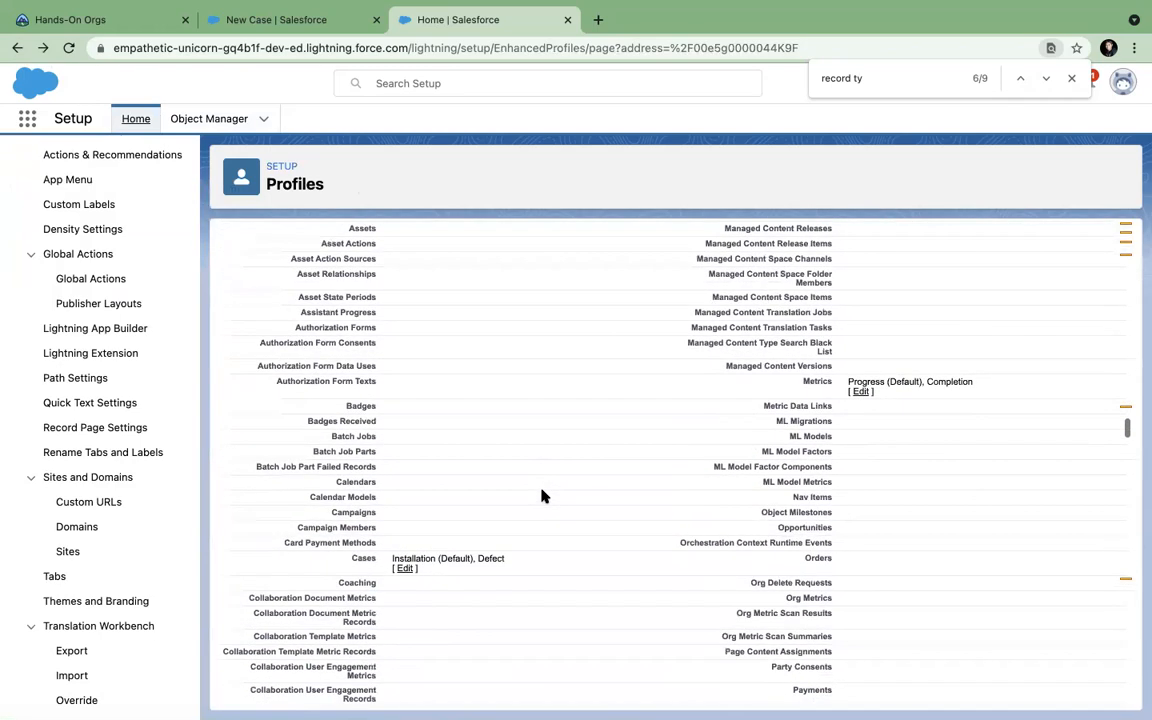
Assign Defect and Installation case record types with Installation as default, then save.
click(404, 569)
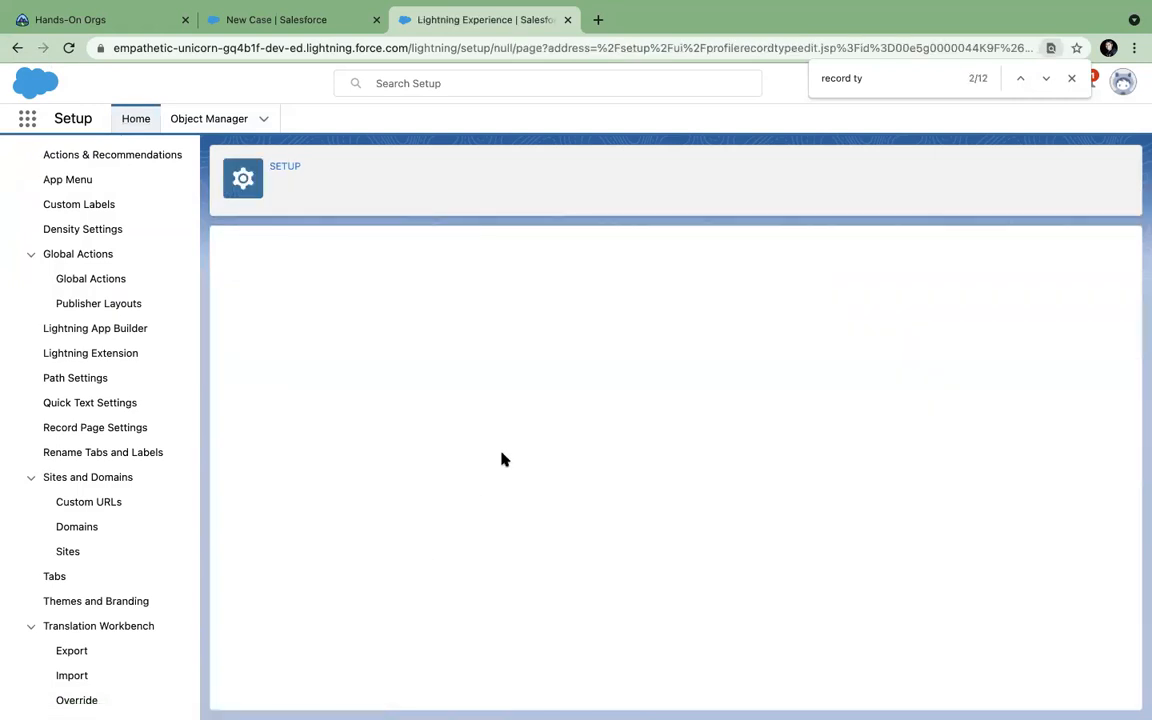
click(411, 427)
click(412, 441)
scroll(520, 558, down, 1)
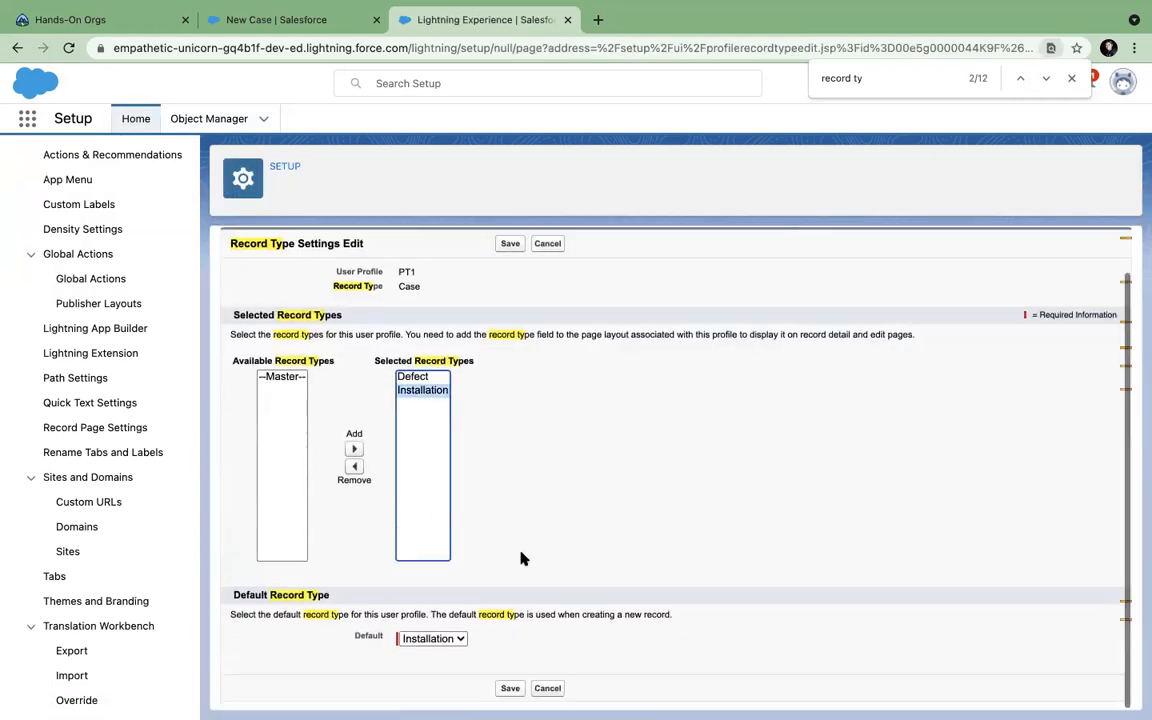
click(445, 638)
click(531, 547)
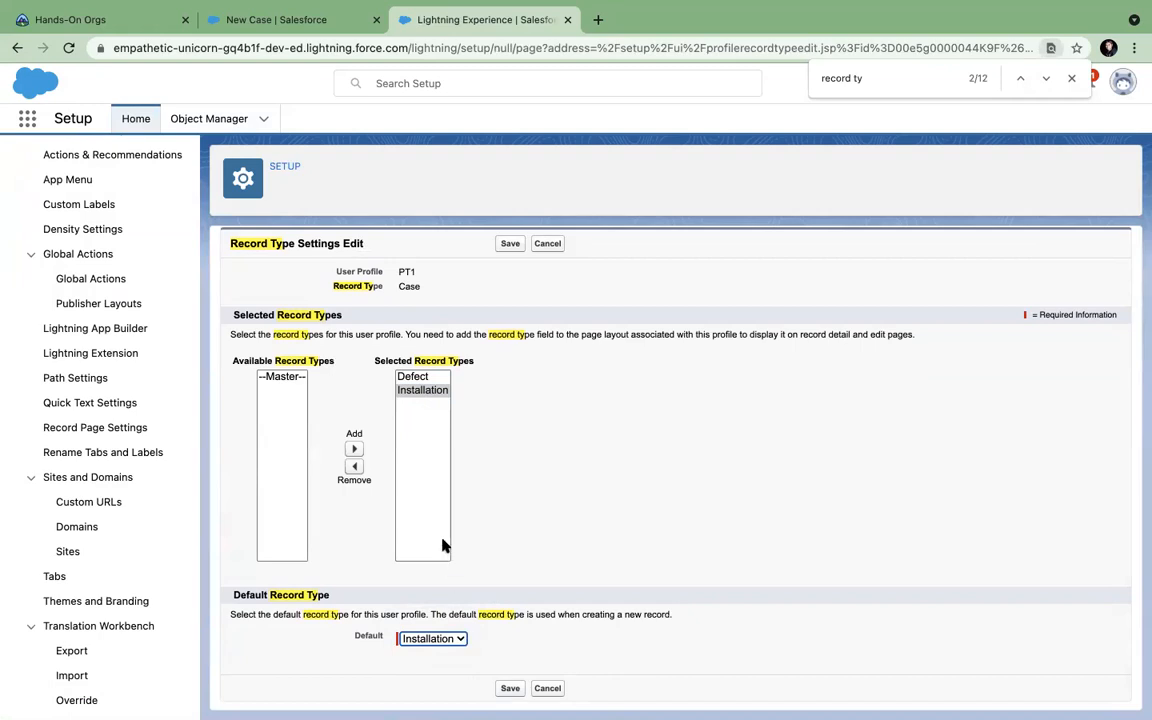
click(435, 638)
click(518, 555)
click(510, 688)
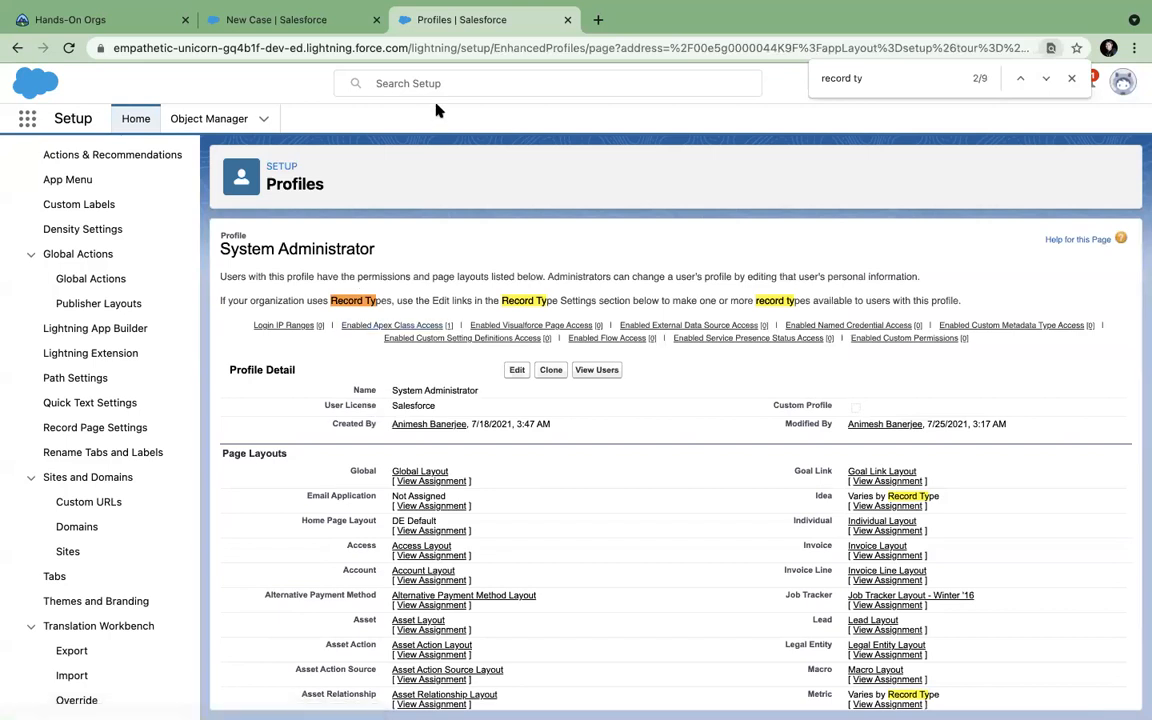
click(300, 20)
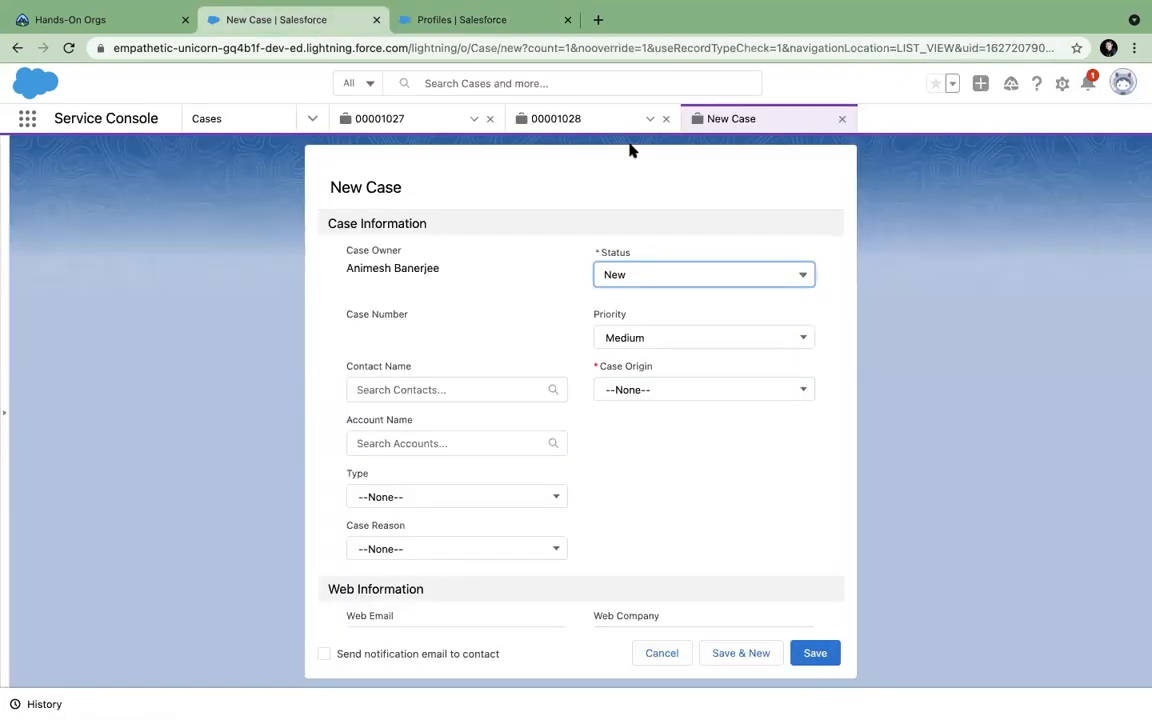
Close the unsaved new case and cases 00001028 and 00001027, then reload the console.
click(841, 119)
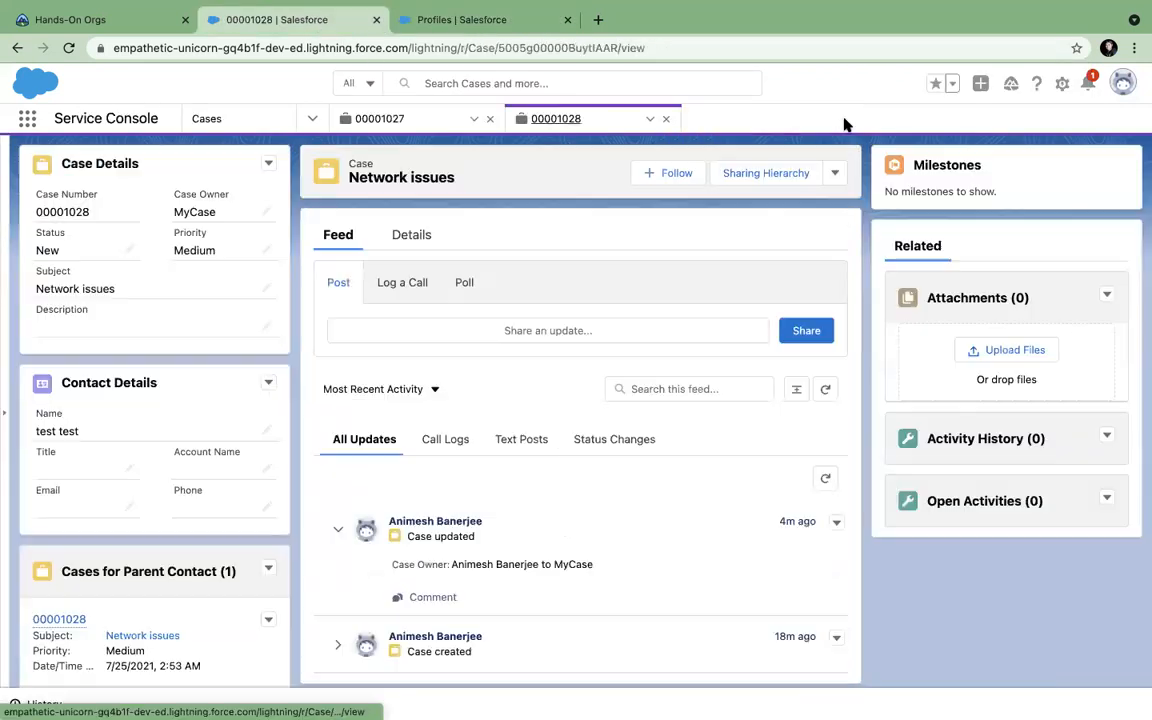
click(667, 120)
click(490, 119)
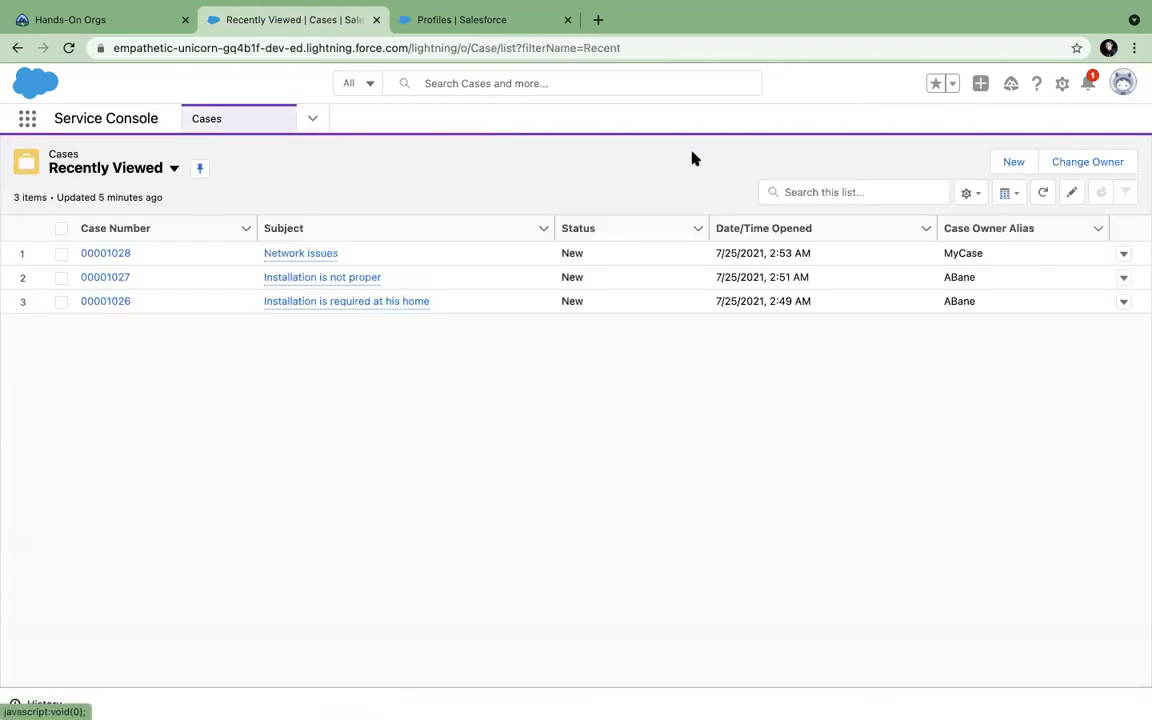
click(69, 47)
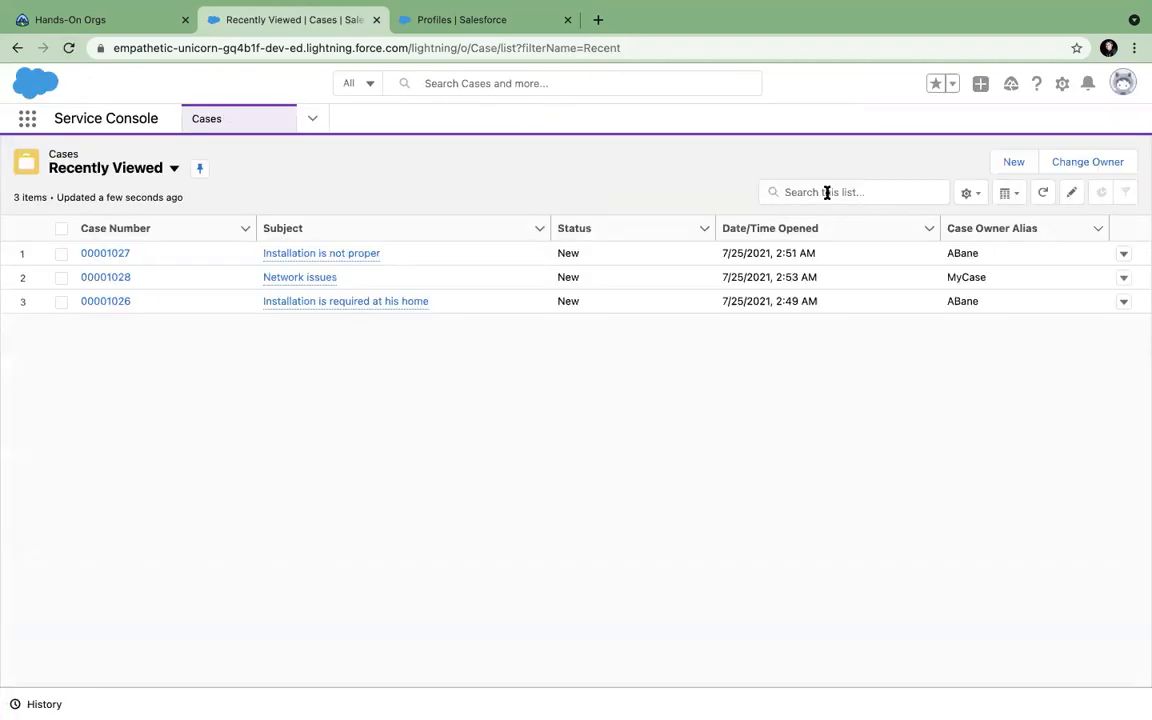
Create an Installation case and check its Status (New/Working) and Case Origin (Phone) options.
click(1012, 168)
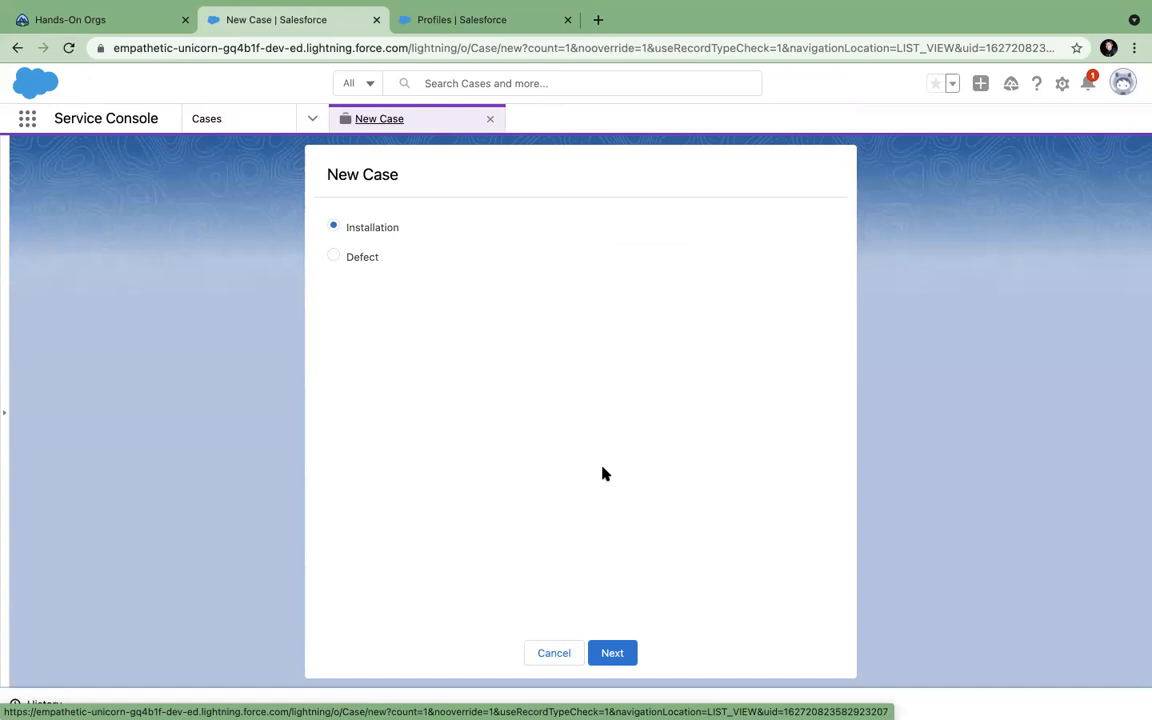
click(612, 652)
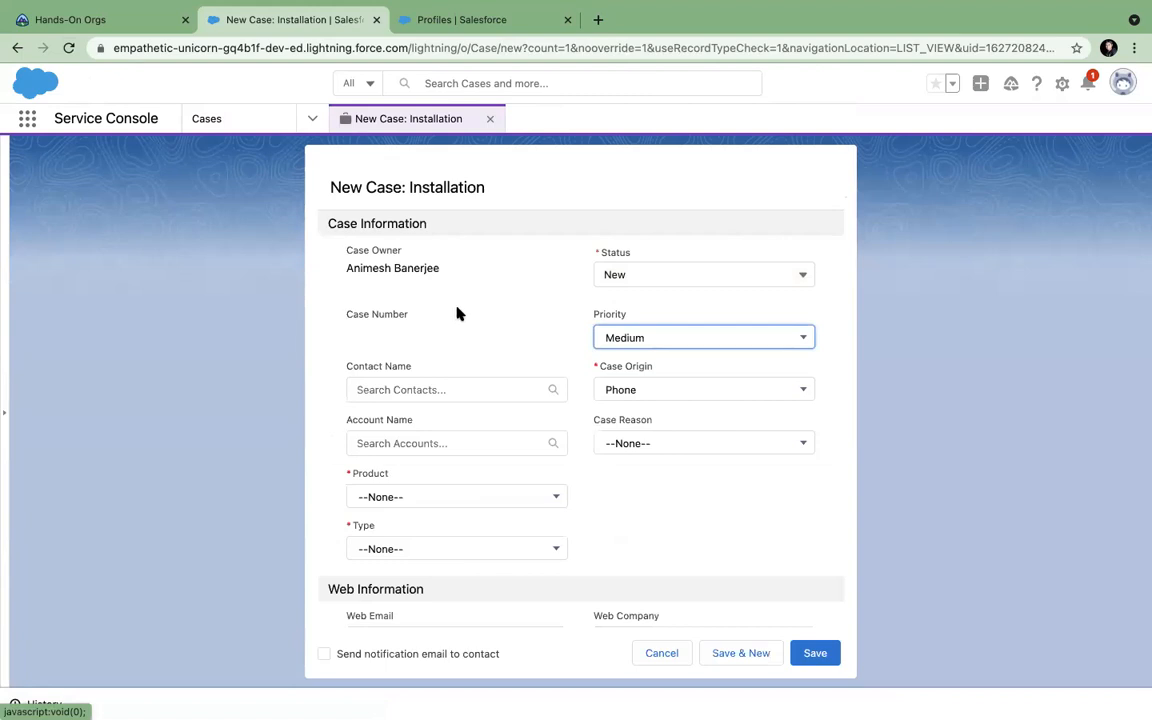
click(621, 275)
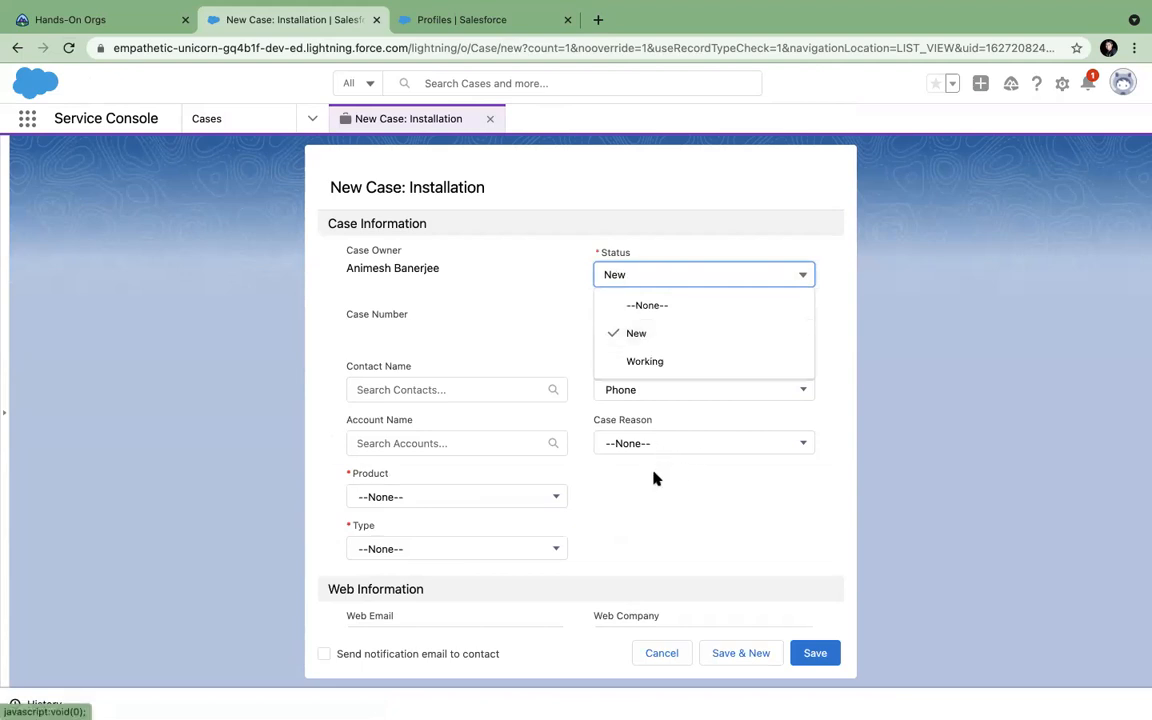
click(641, 407)
click(633, 392)
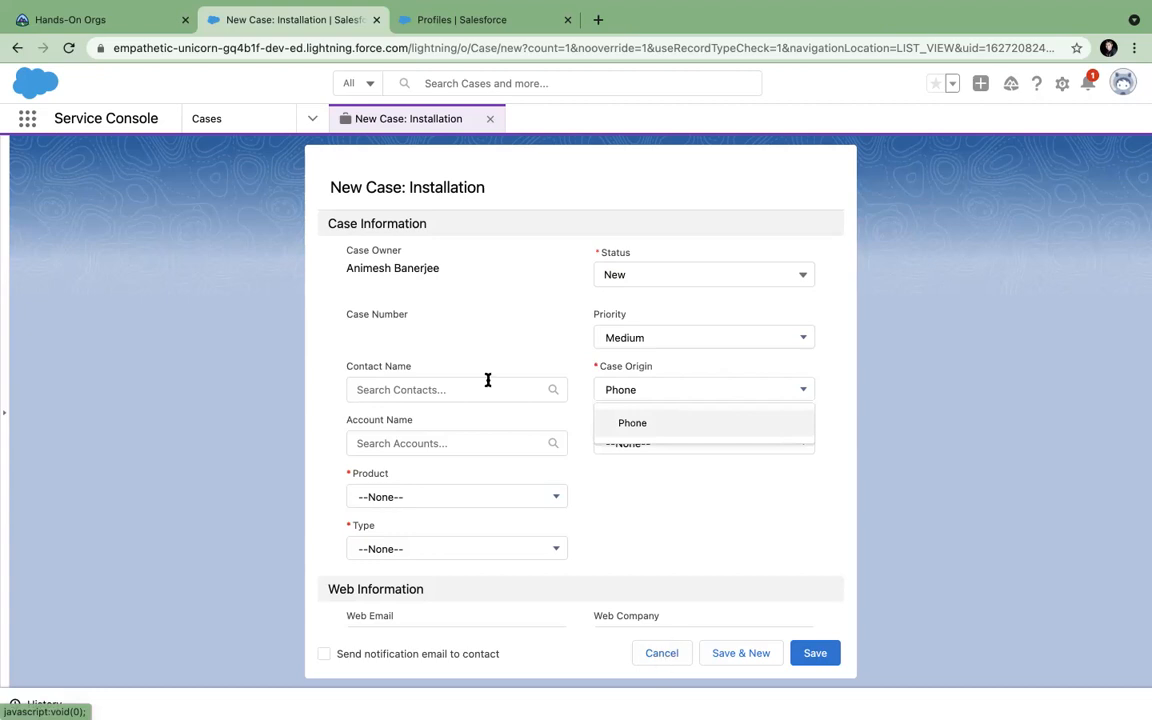
click(206, 118)
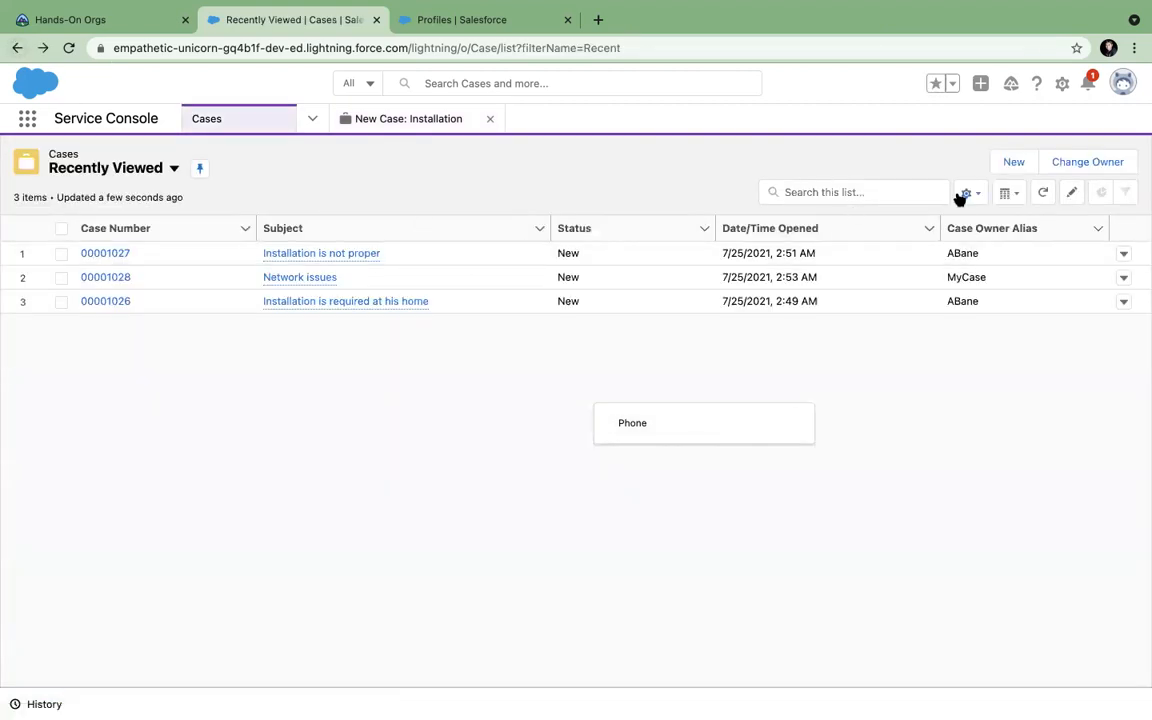
click(1005, 166)
Continue with Defect and inspect its Working/Escalated Status and Phone/Email Case Origin options.
click(362, 257)
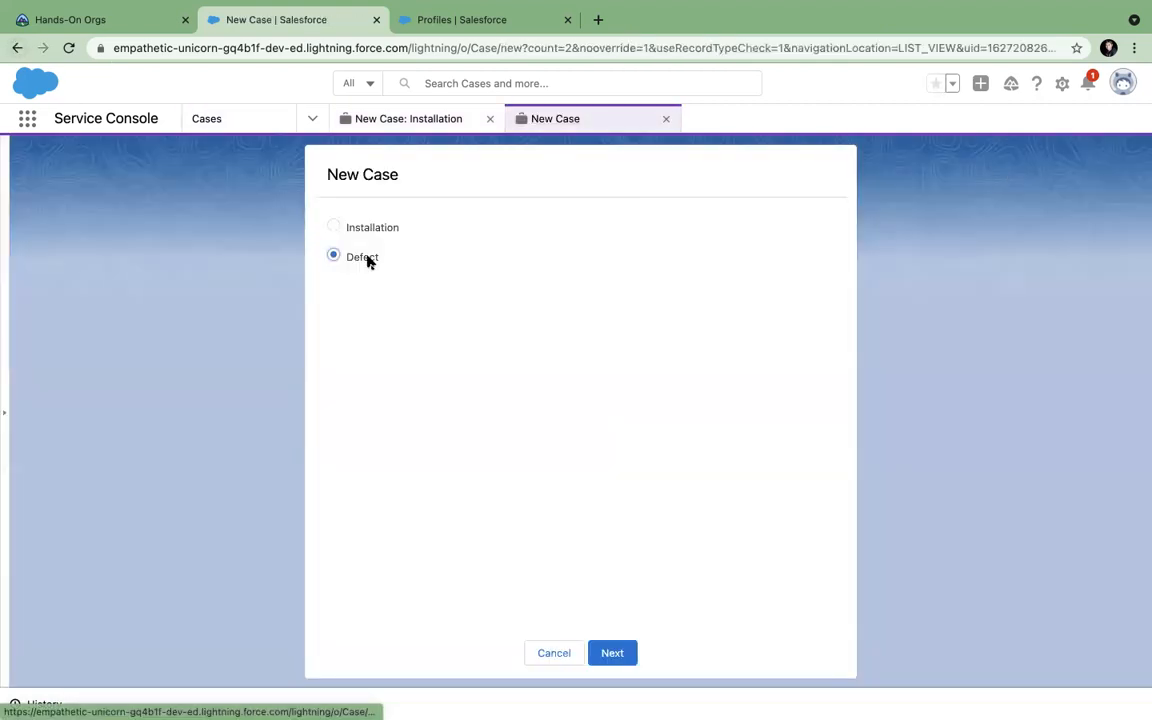
click(610, 652)
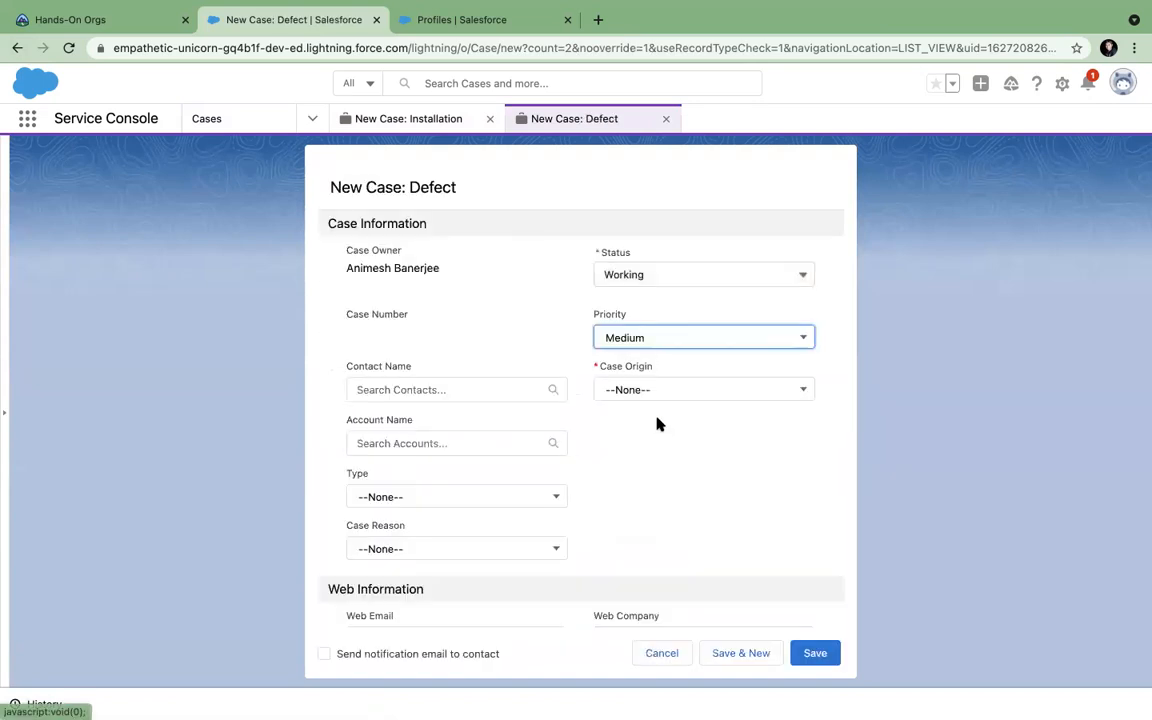
click(651, 274)
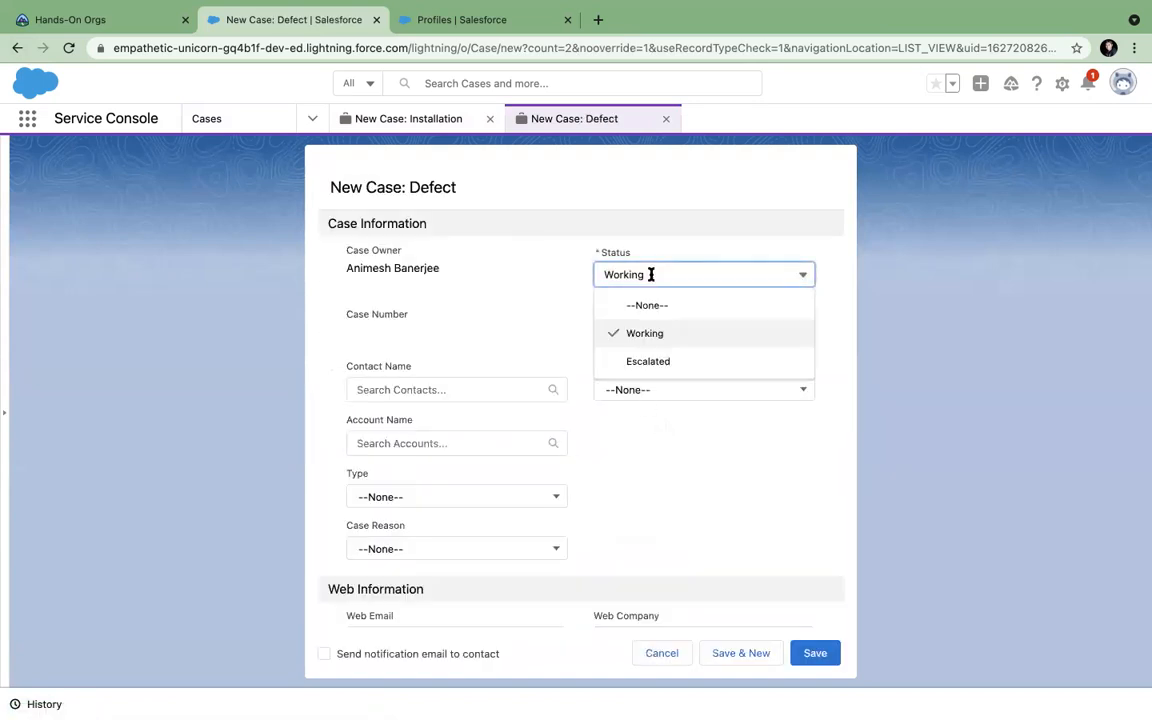
click(635, 275)
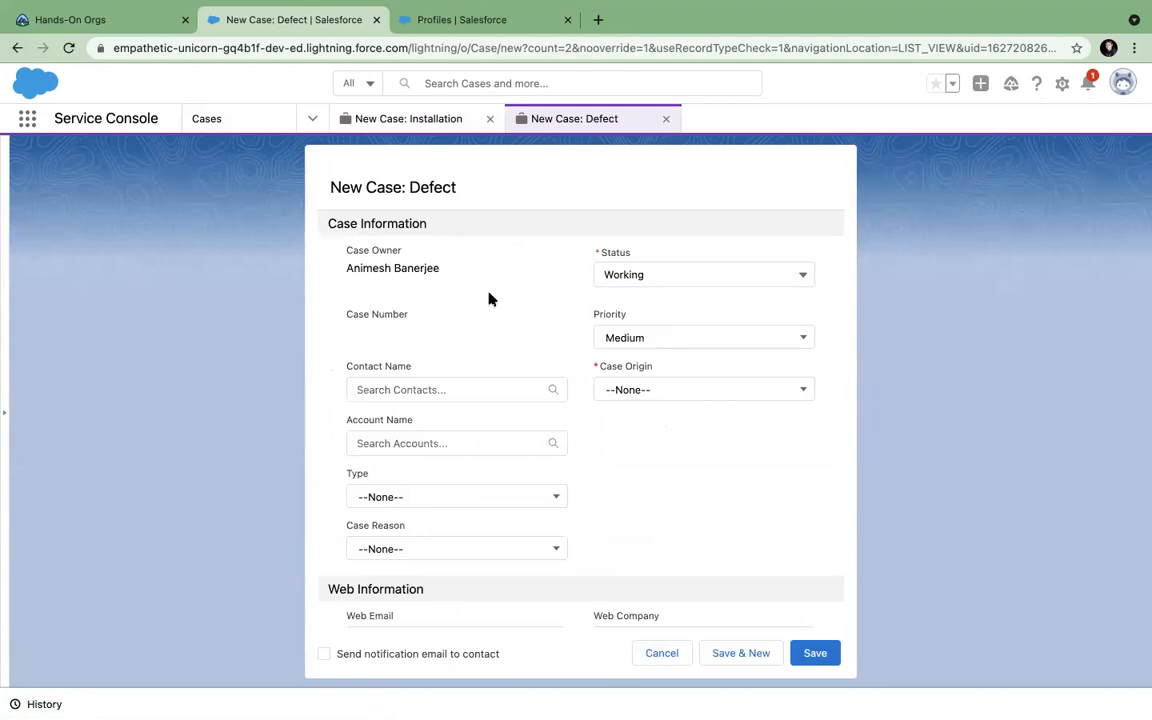
click(703, 388)
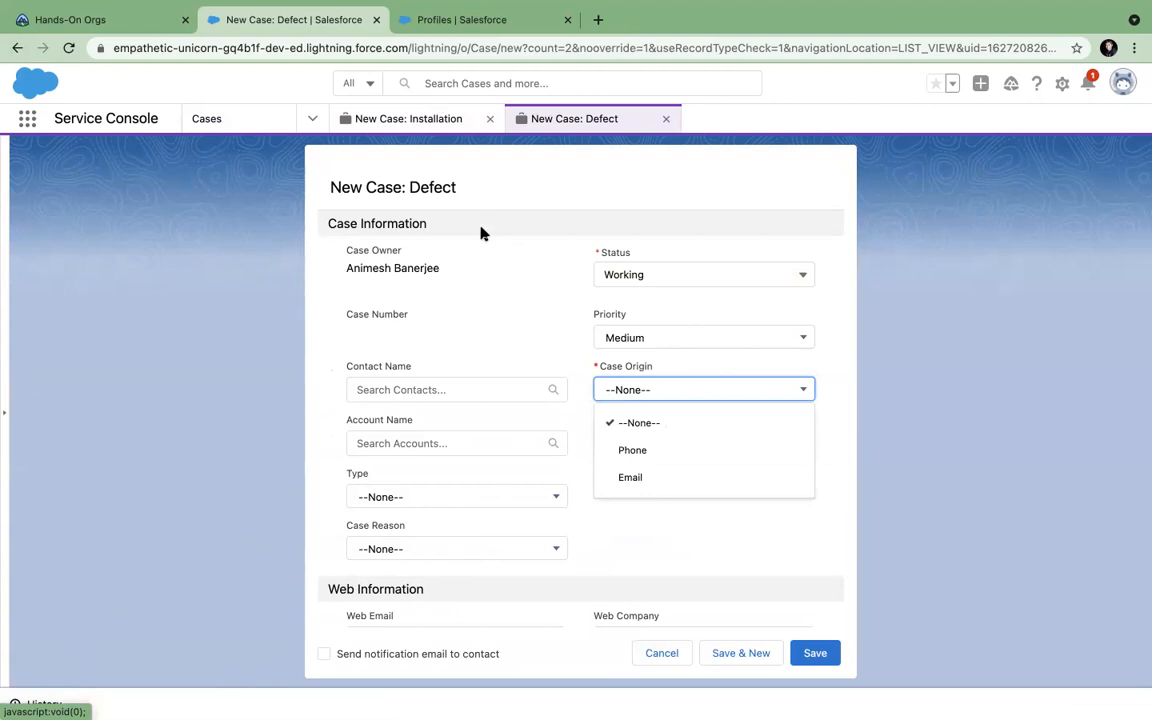
Discard the unsaved New Case: Defect and New Case: Installation tabs.
scroll(632, 535, down, 5)
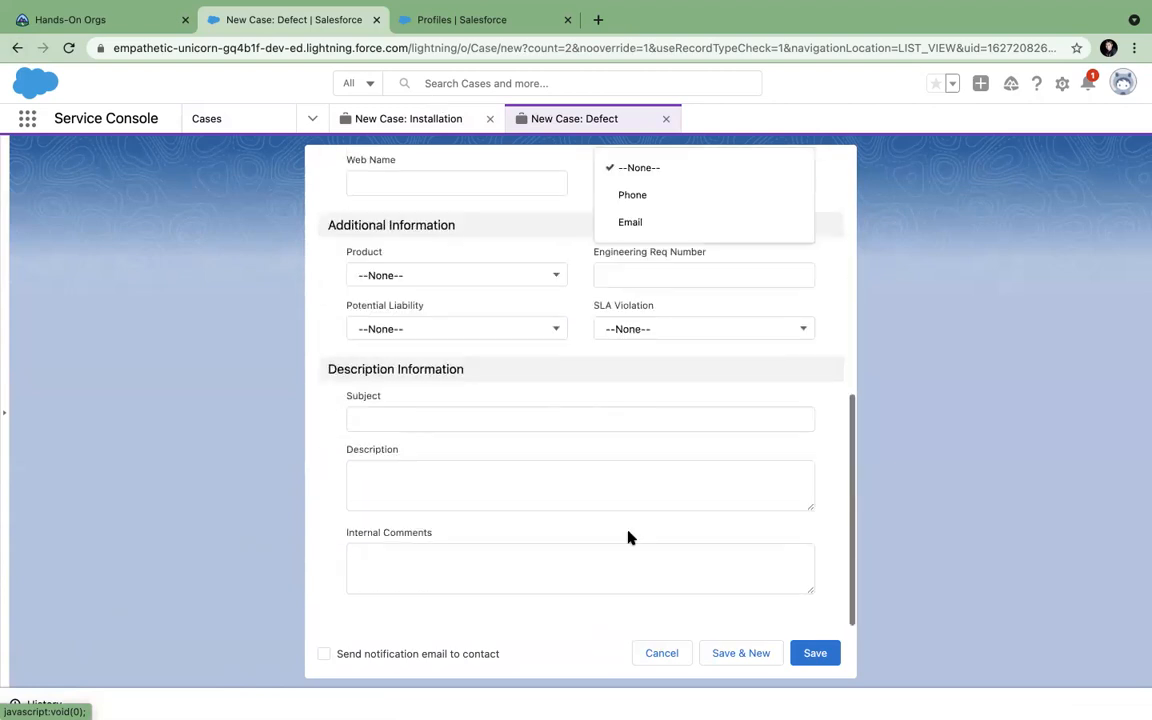
scroll(535, 501, up, 5)
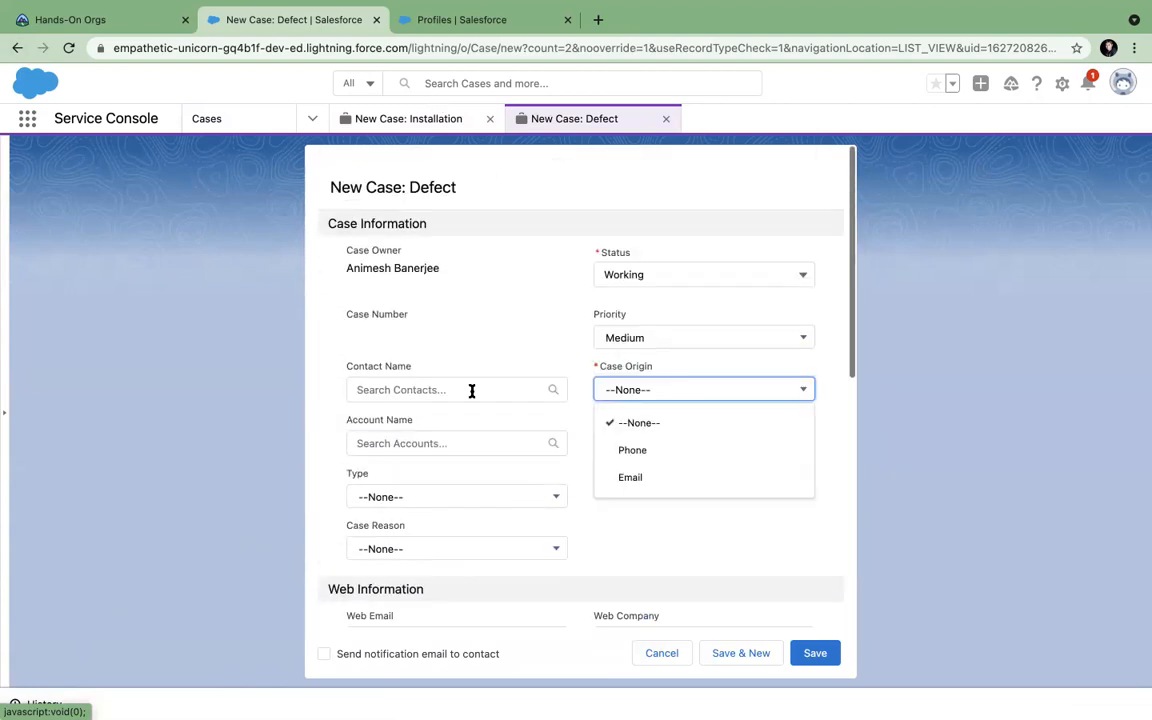
click(666, 122)
click(490, 119)
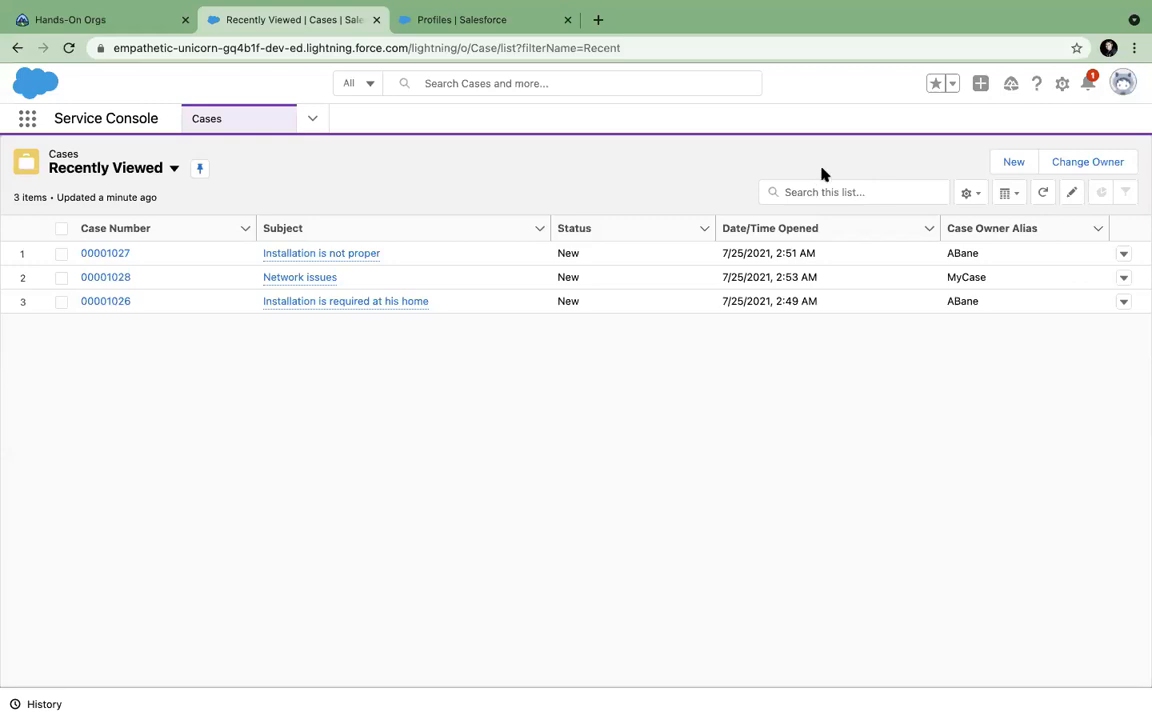
From the Setup tab, filter Object Manager by 'case' and open the Case object's Details.
click(405, 20)
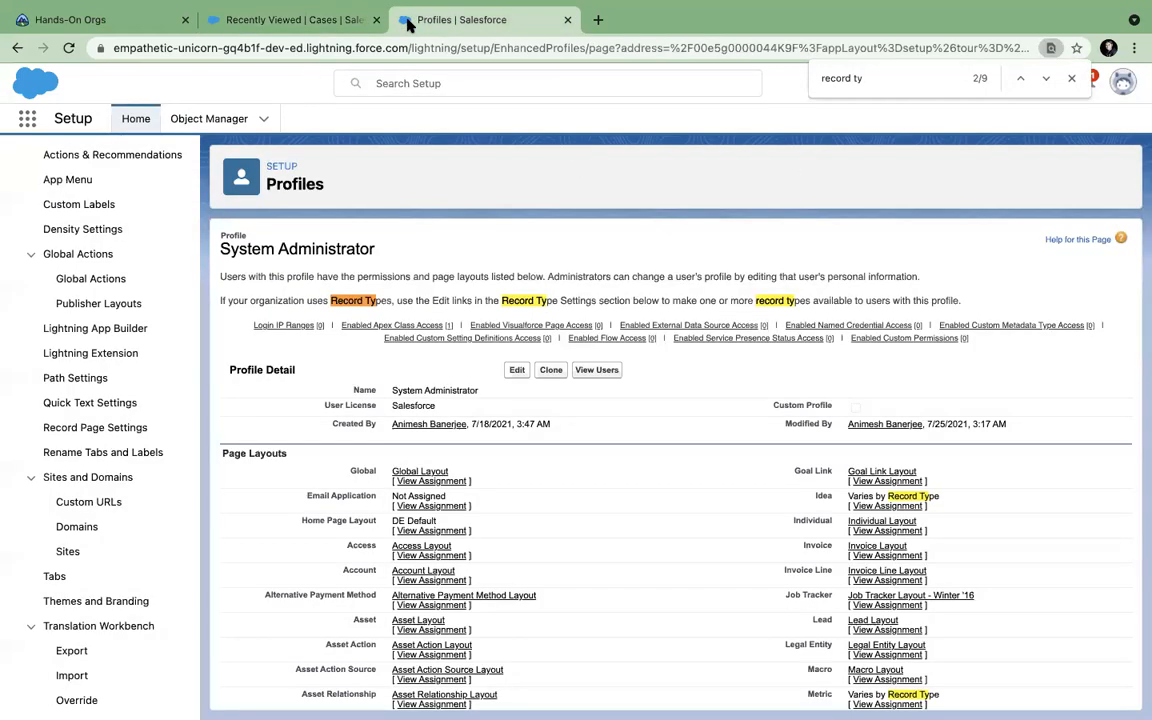
click(190, 120)
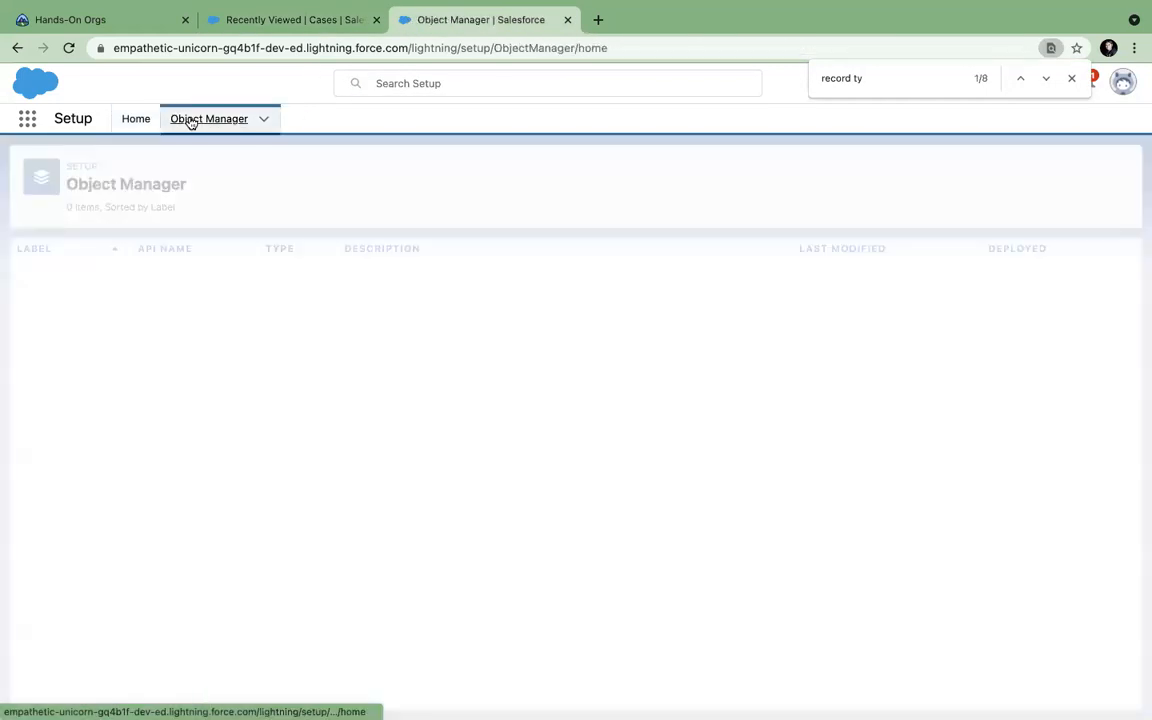
click(836, 173)
text(case)
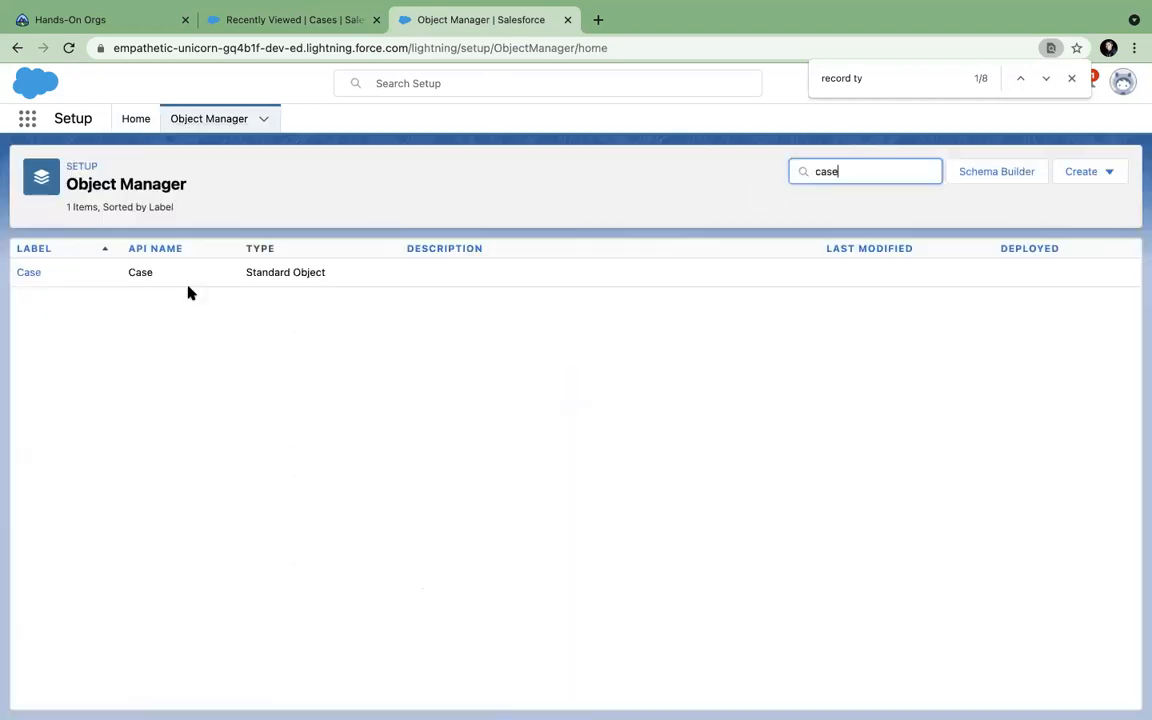
click(24, 273)
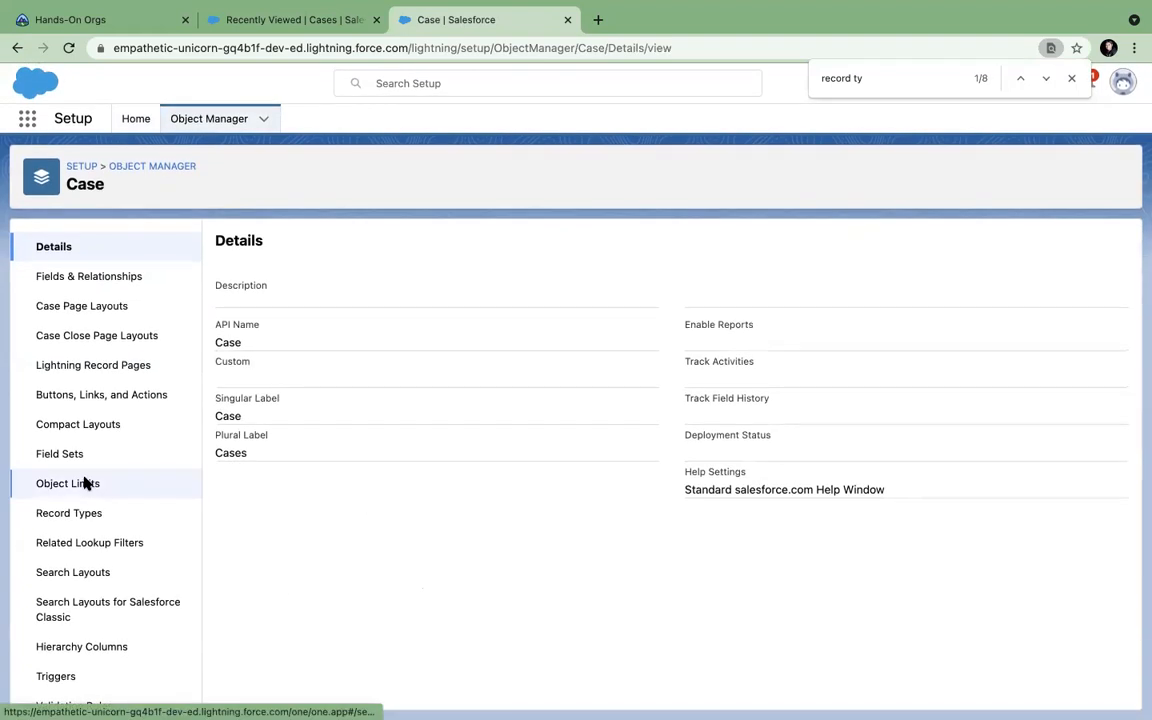
scroll(86, 484, down, 1)
scroll(84, 483, up, 1)
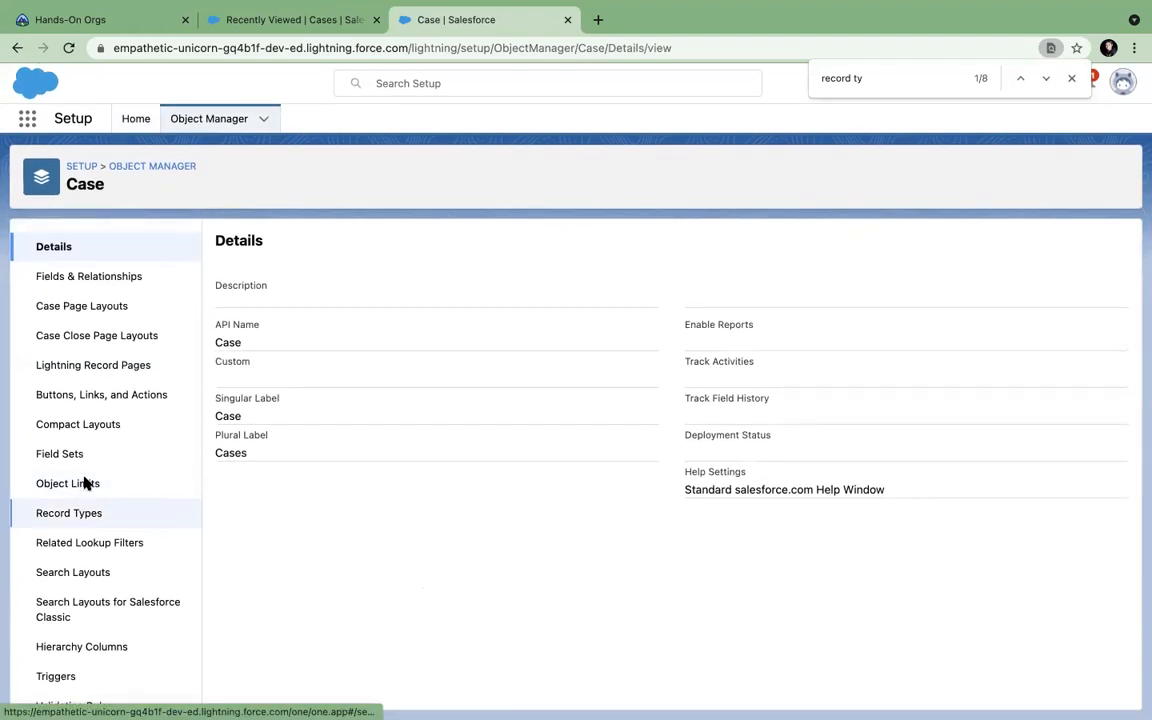
scroll(86, 483, down, 1)
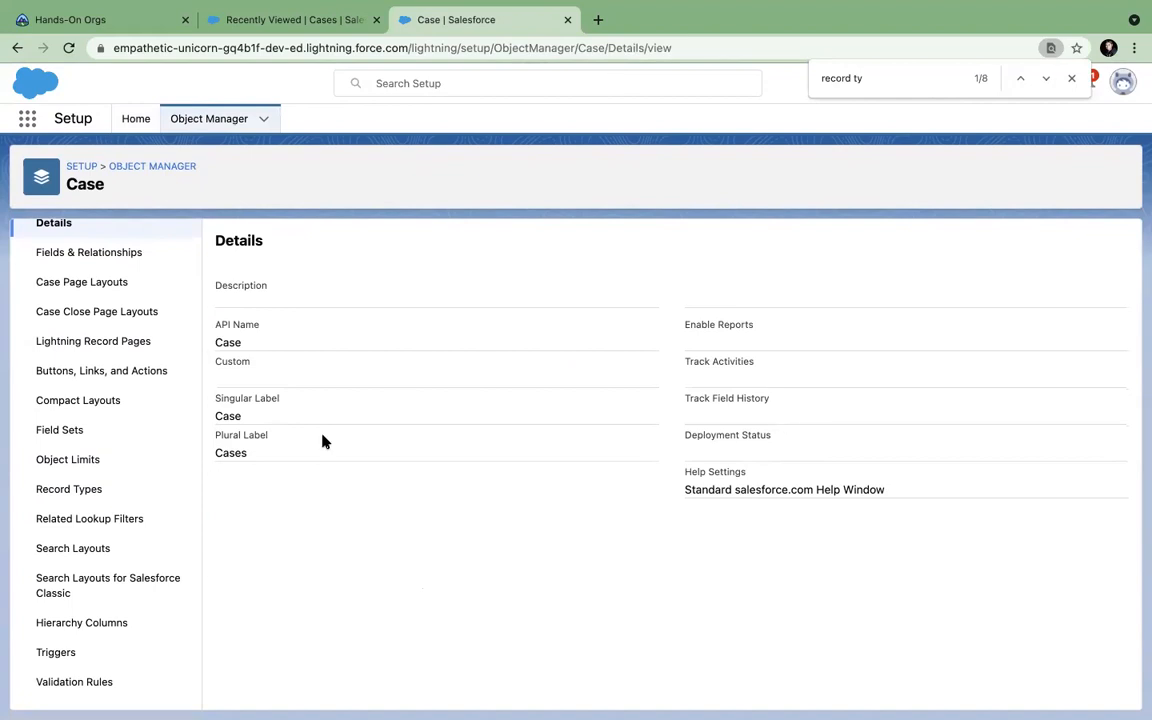
click(1071, 78)
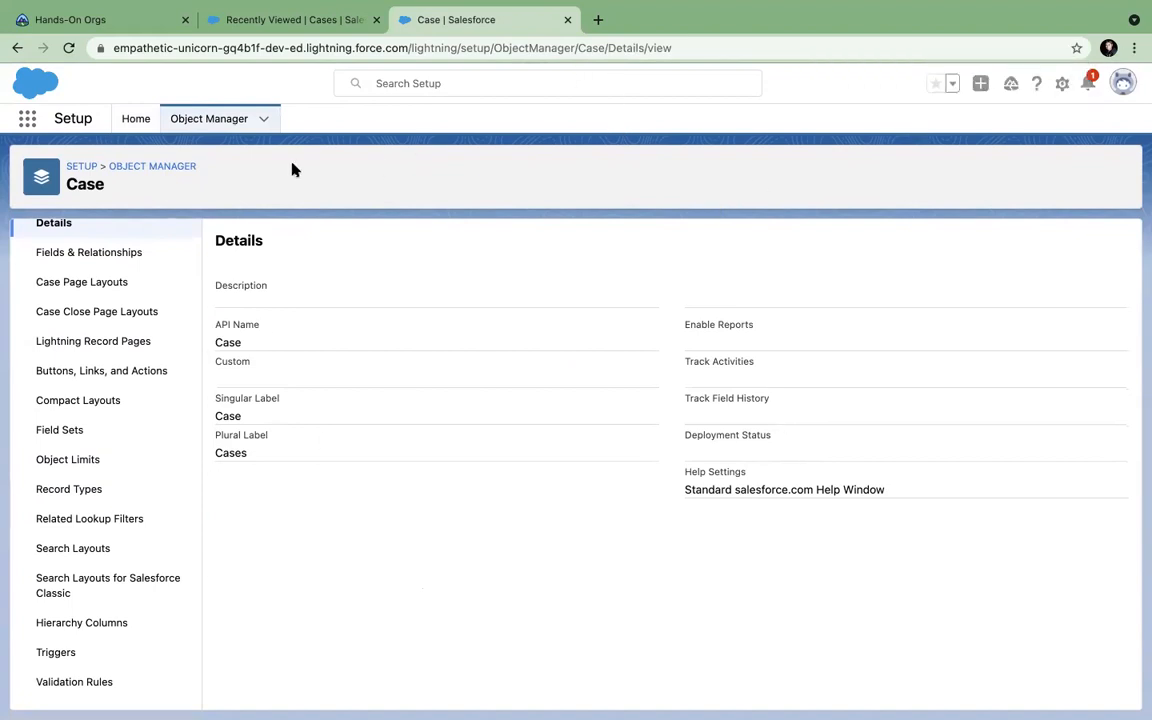